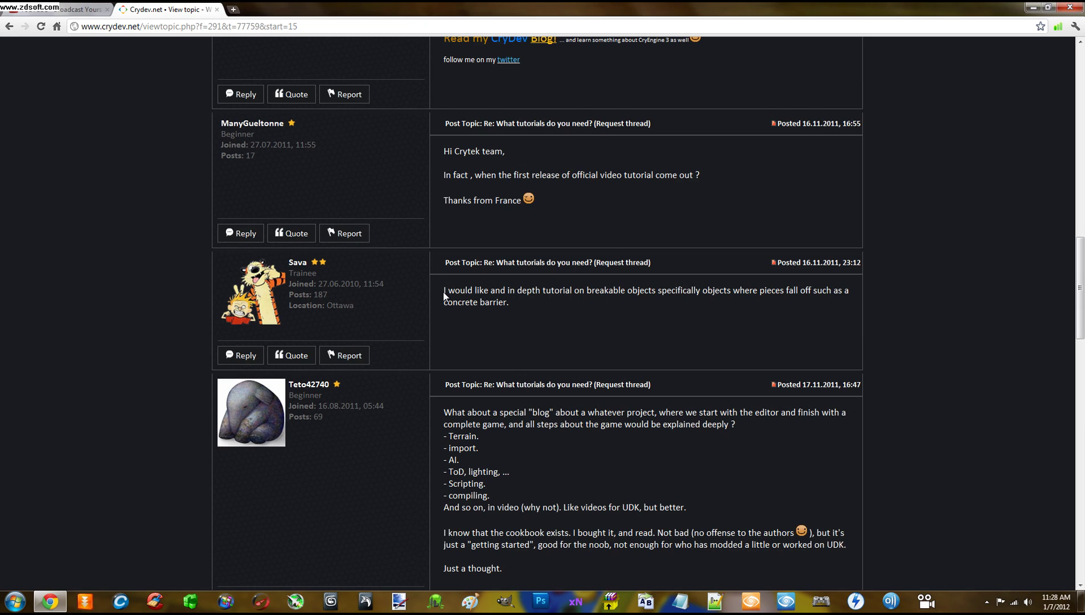
- Read the forum post requesting an in-depth tutorial on breakable objects and compare it with the neighbouring tutorial requests
left_click_drag(447, 291, 785, 292)
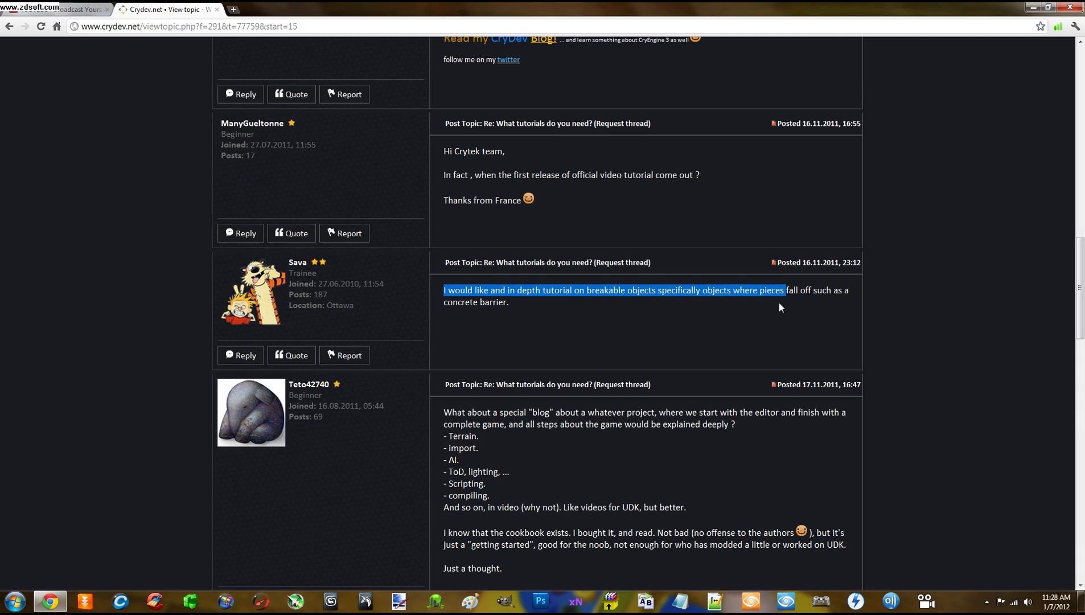
left_click(766, 315)
scroll(580, 323, "down", 1)
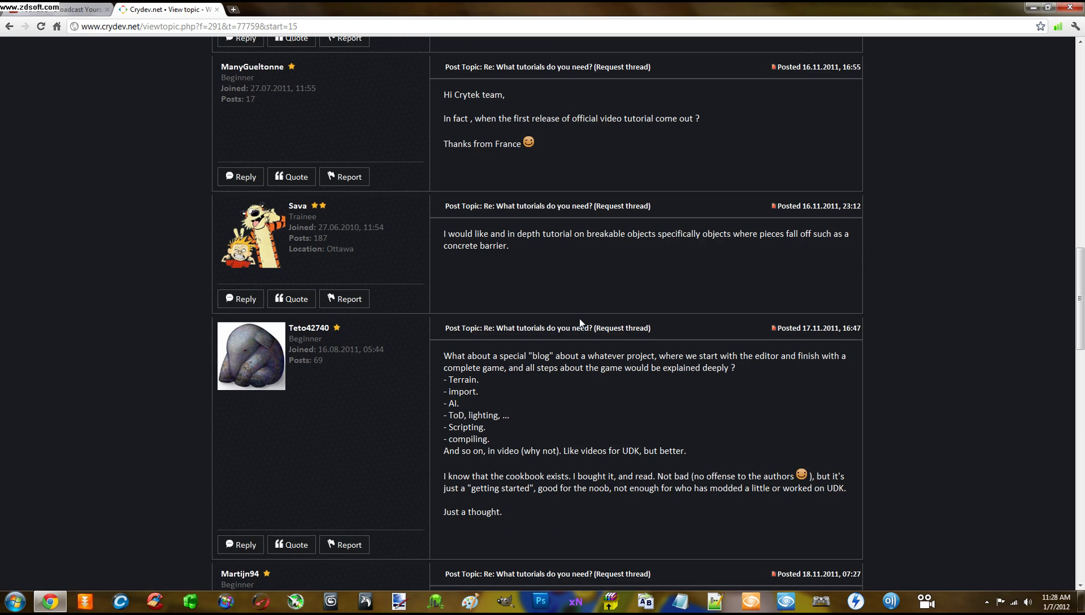
scroll(580, 323, "up", 1)
scroll(580, 323, "down", 2)
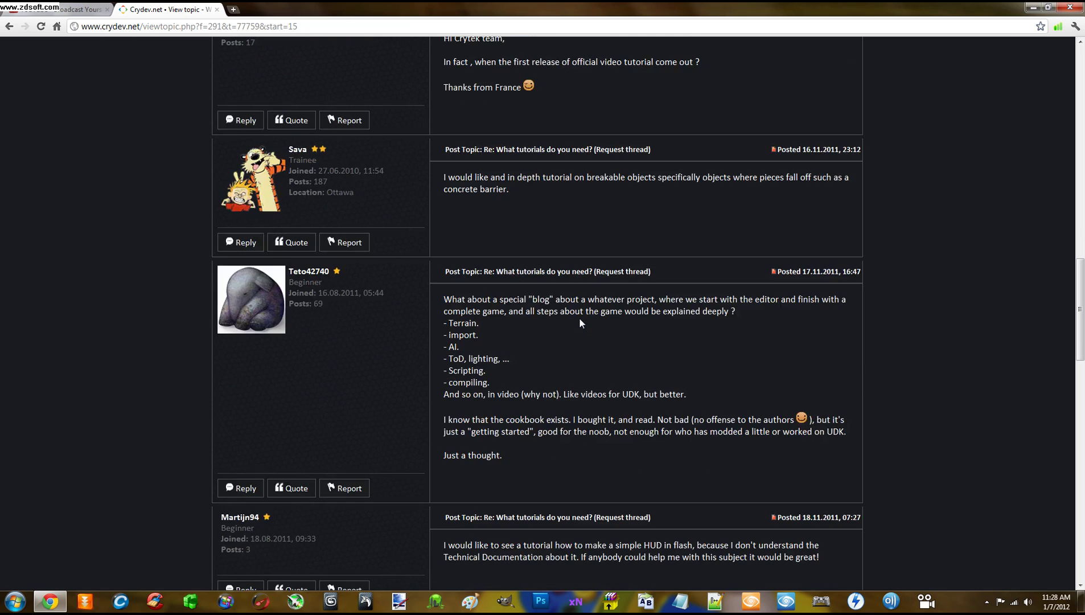
scroll(616, 349, "up", 3)
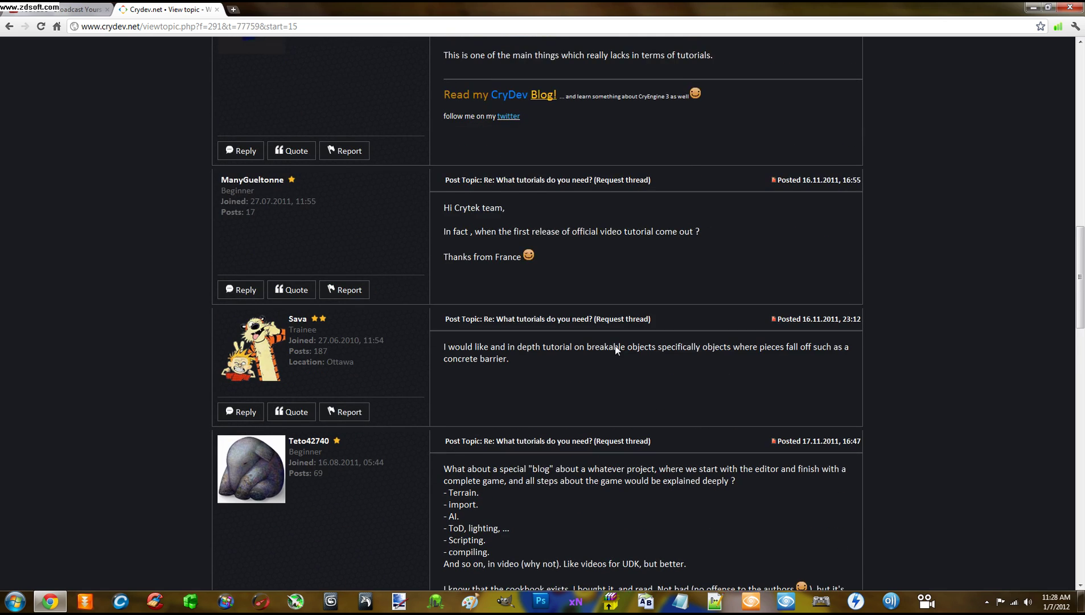
scroll(616, 349, "down", 1)
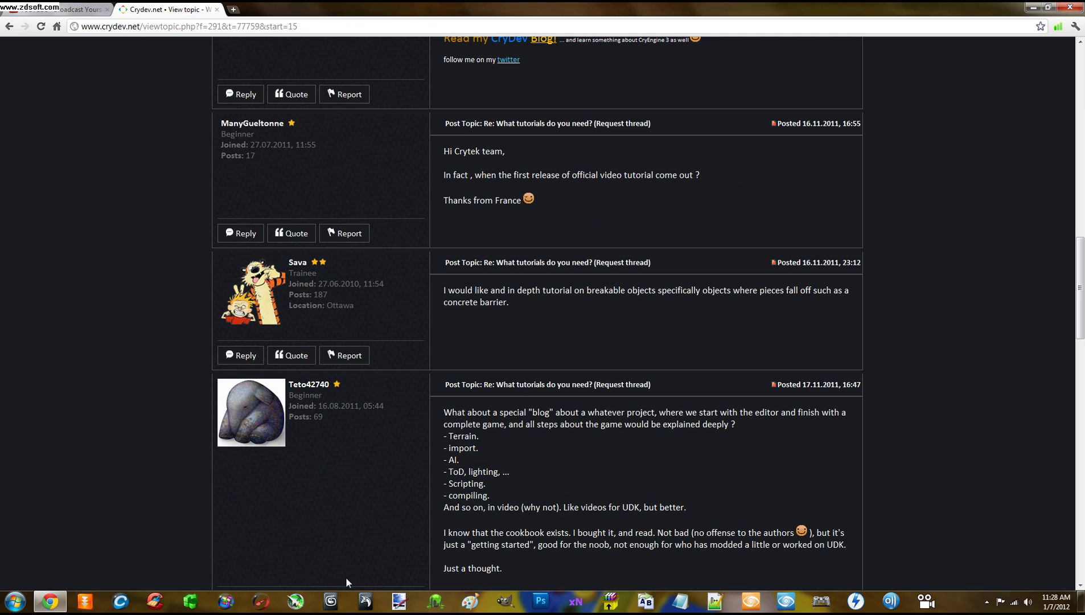
- Switch to 3ds Max 2012, save the CryENGINE settings and dismiss the welcome and student licence screens
left_click(331, 601)
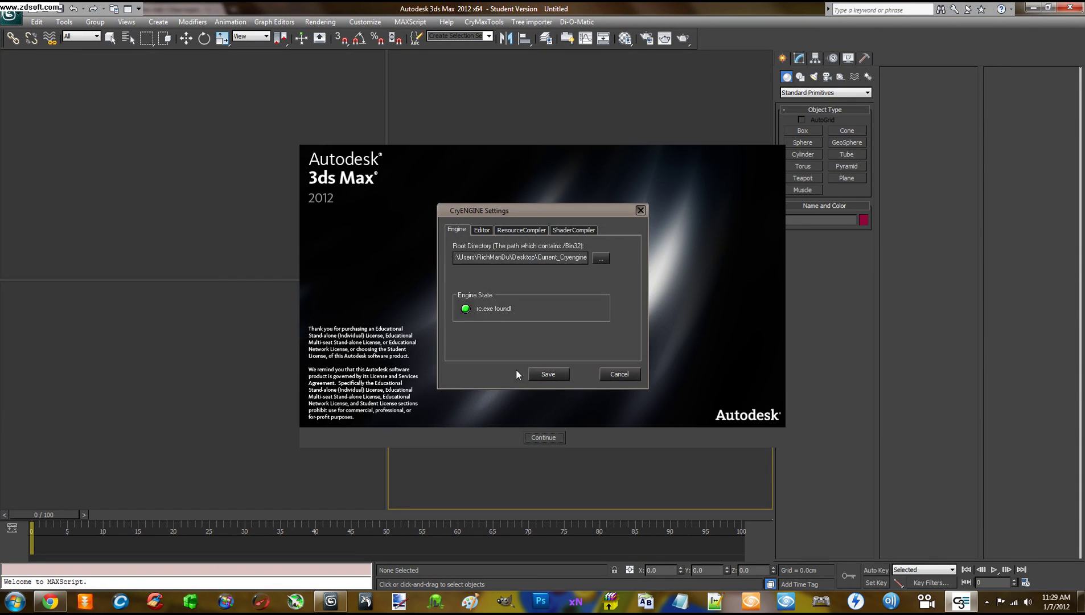
left_click(542, 375)
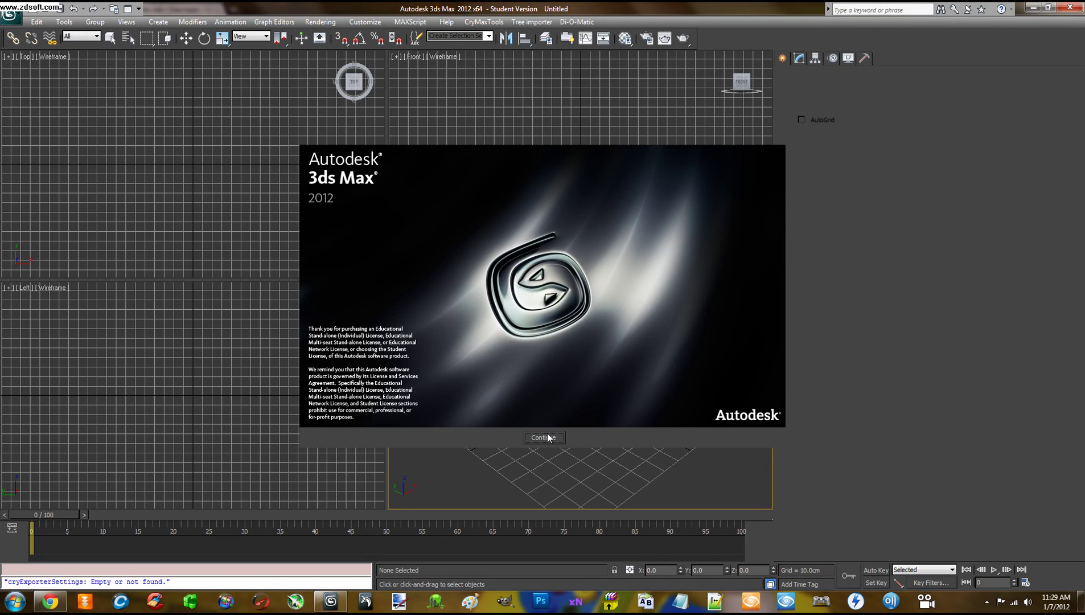
left_click(545, 436)
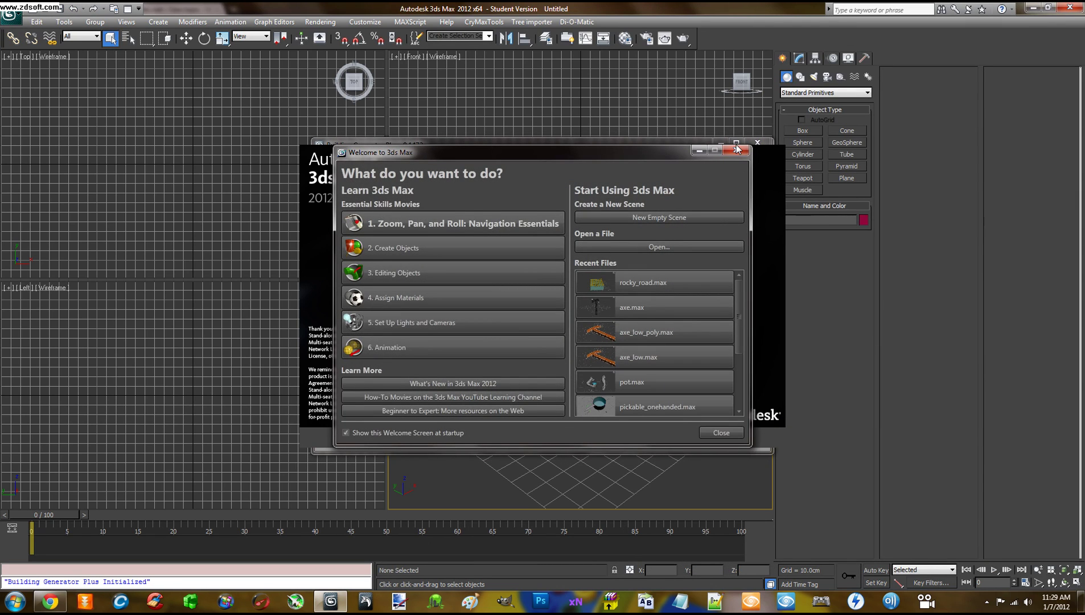
left_click(737, 150)
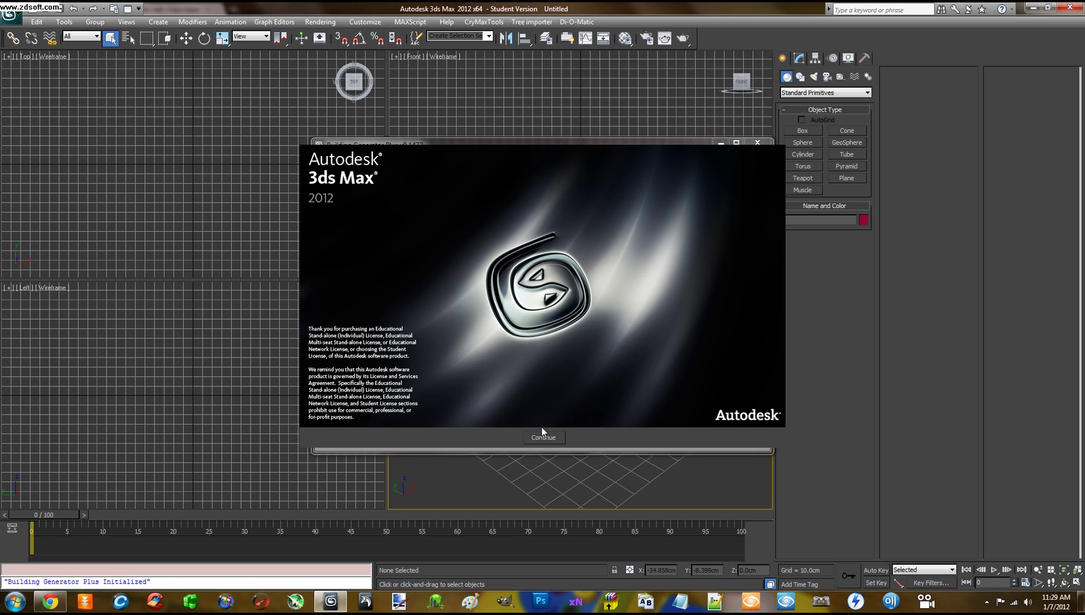
left_click(543, 437)
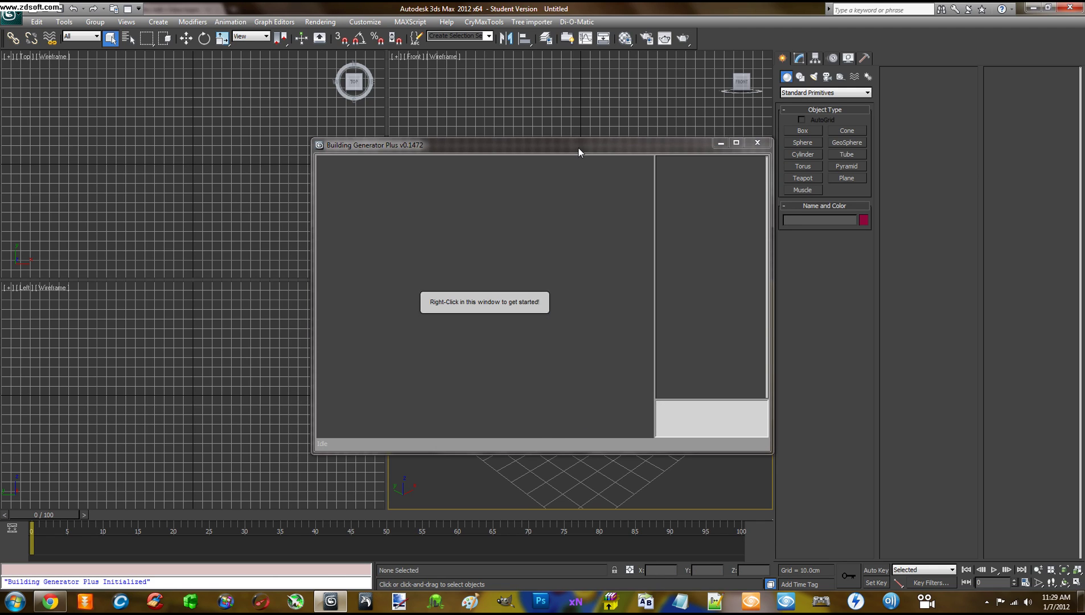
- Close the Building Generator Plus window and confirm exiting it
left_click_drag(579, 149, 521, 165)
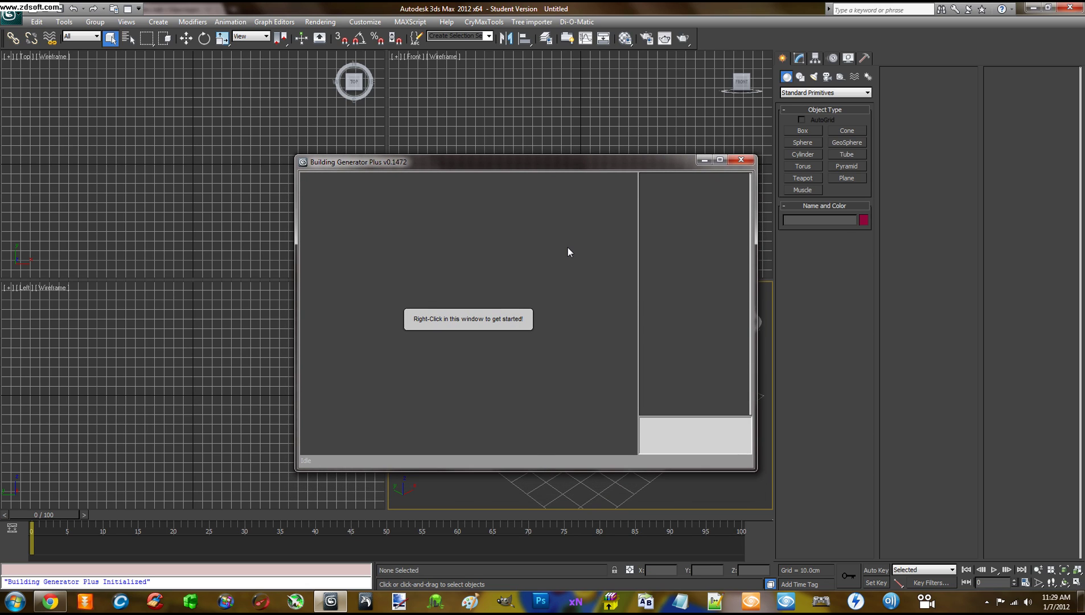
left_click(739, 160)
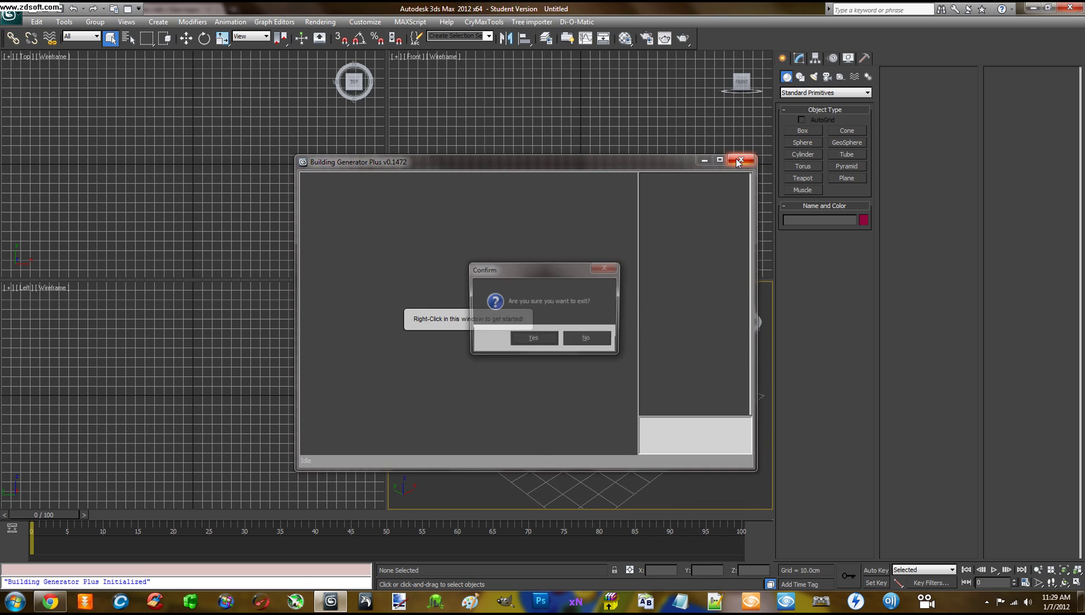
left_click(528, 338)
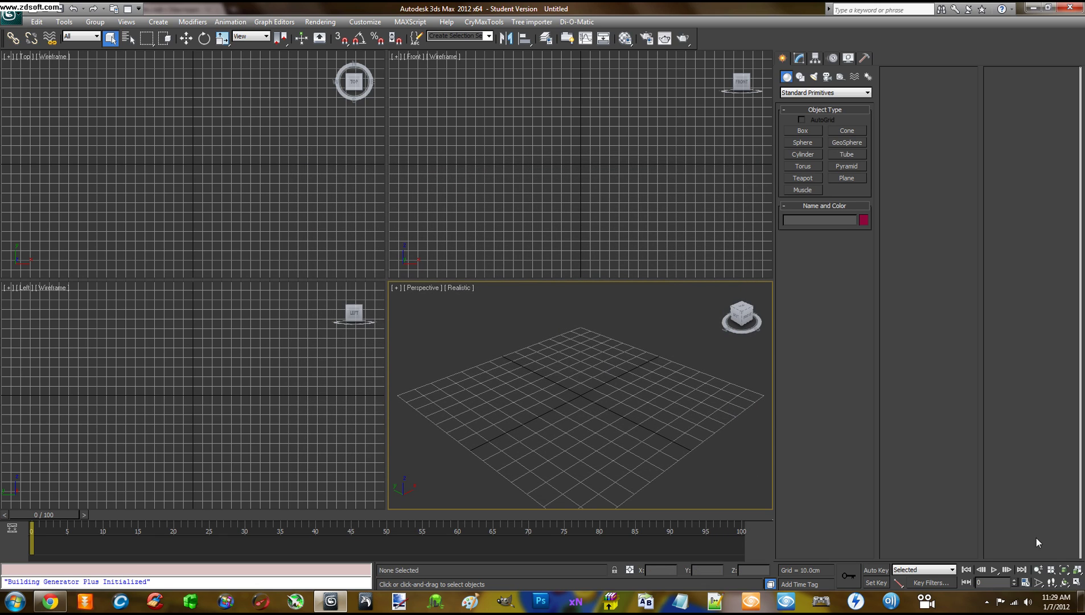
- Create a box 50 cm long, 60 cm wide and 40 cm high in the maximized Perspective view with 3D snapping on
left_click(1076, 582)
middle_click_drag(644, 377, 548, 301)
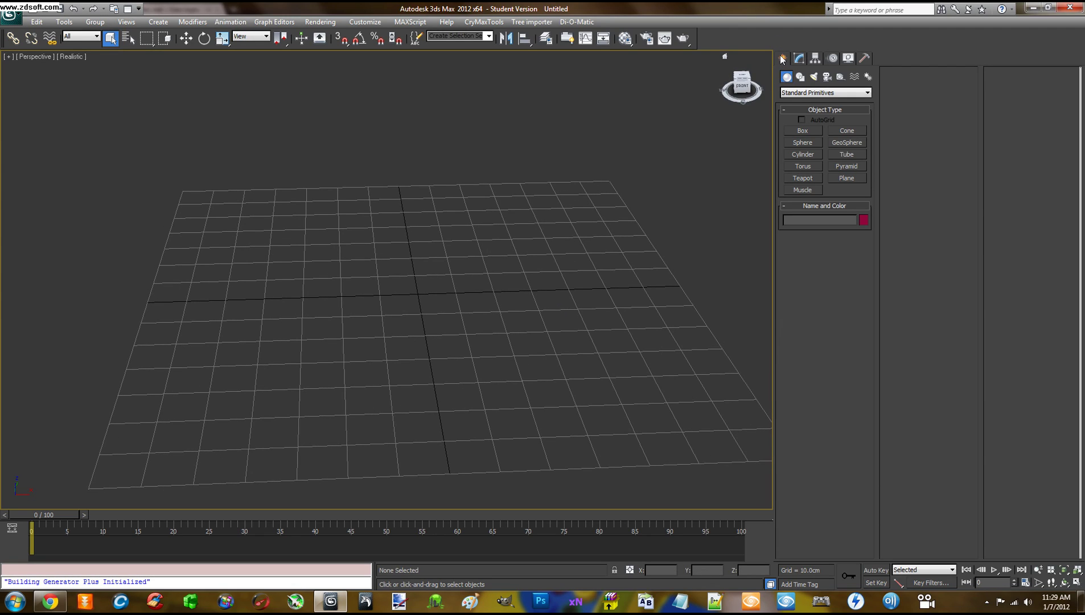
left_click(809, 131)
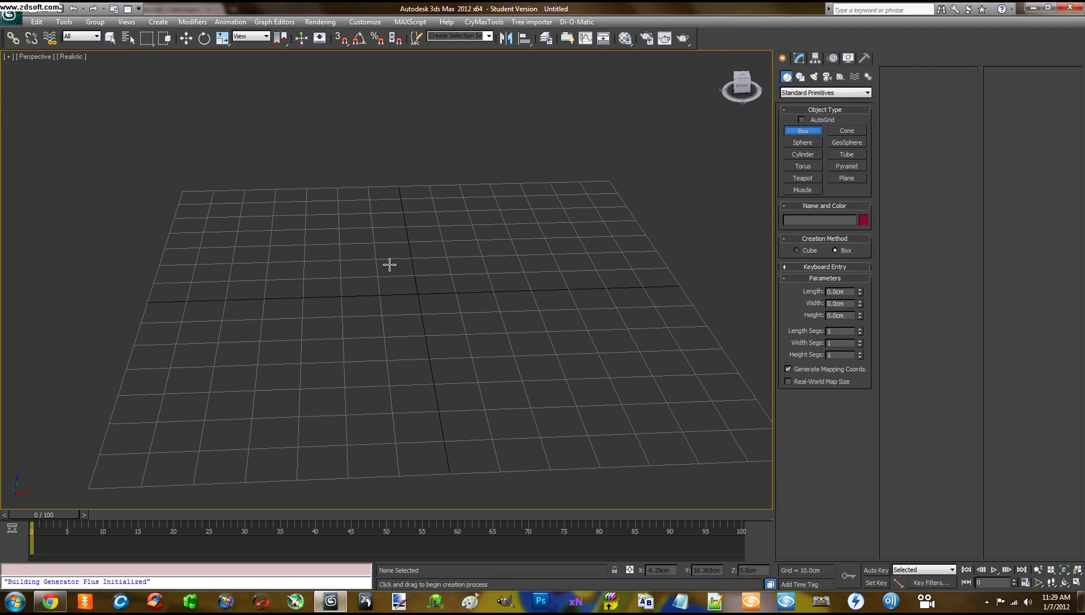
left_click(341, 38)
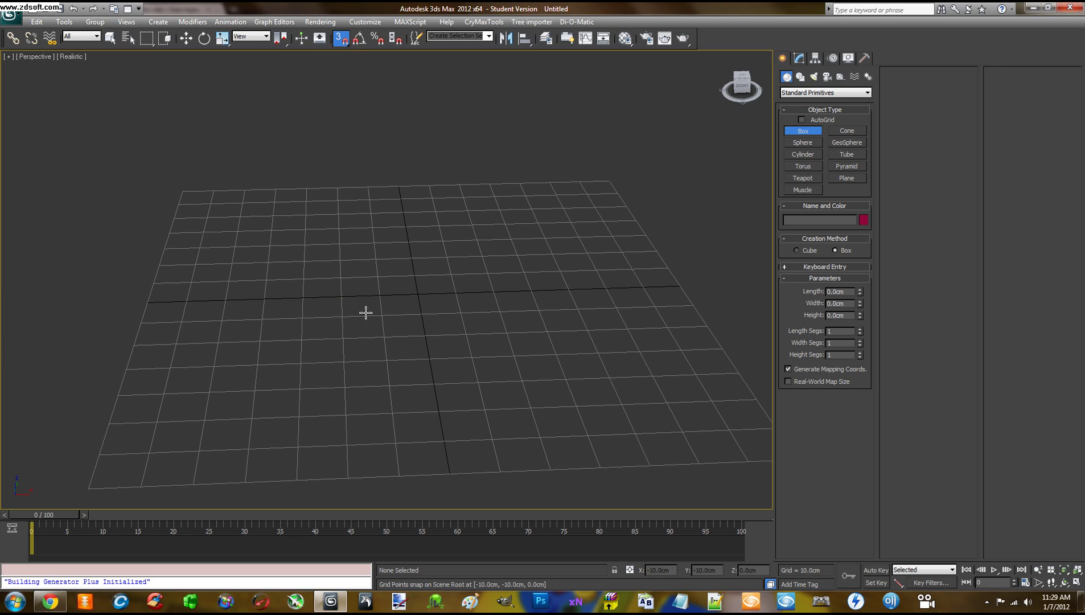
left_click_drag(484, 320, 607, 379)
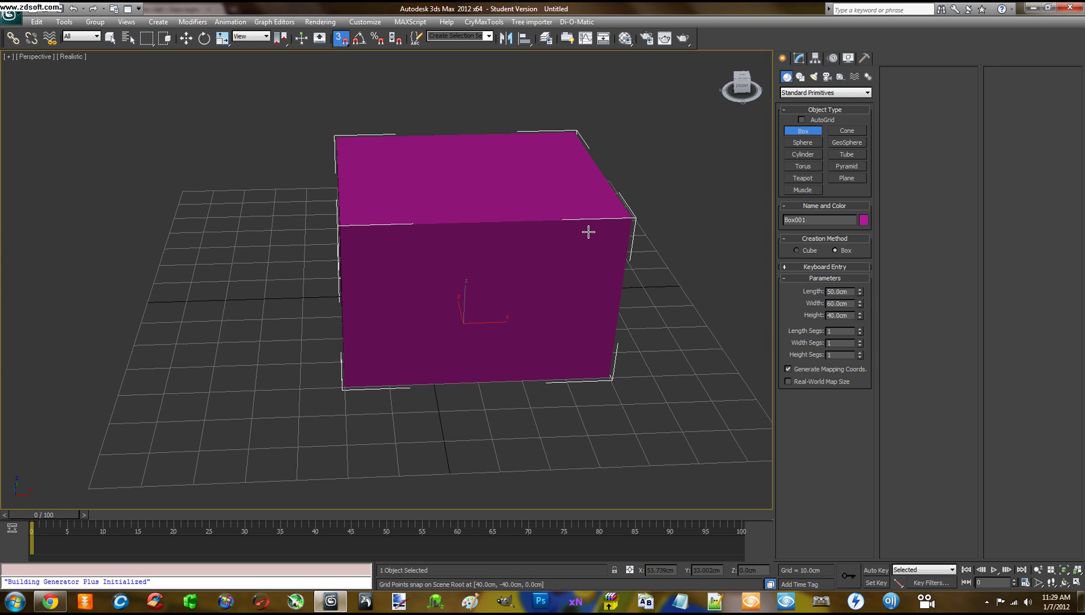
scroll(674, 305, "down", 6)
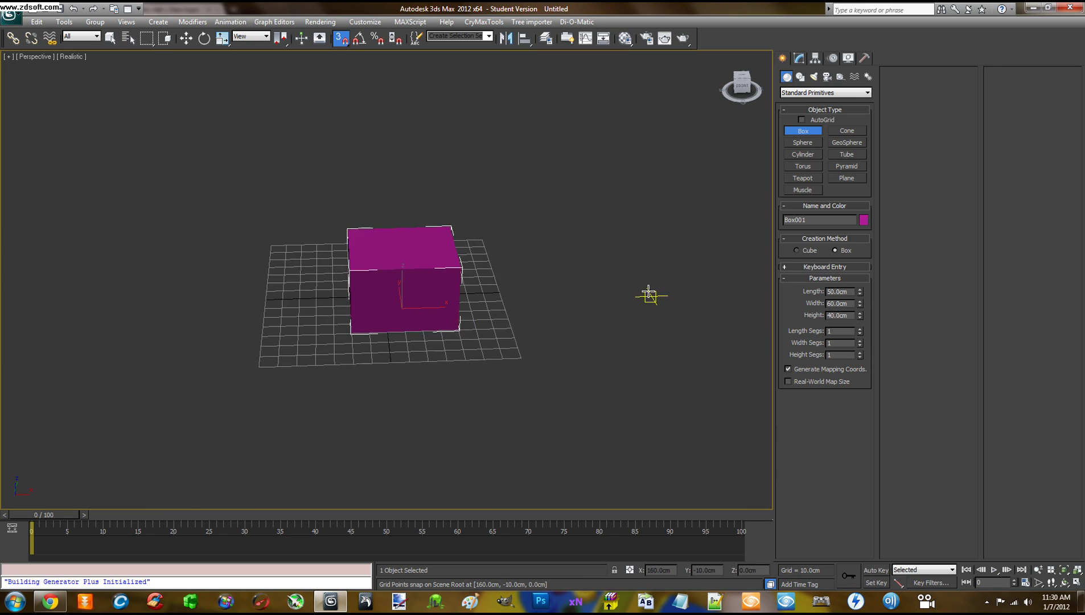
right_click(614, 289)
- Convert the box to an Editable Poly
right_click(411, 283)
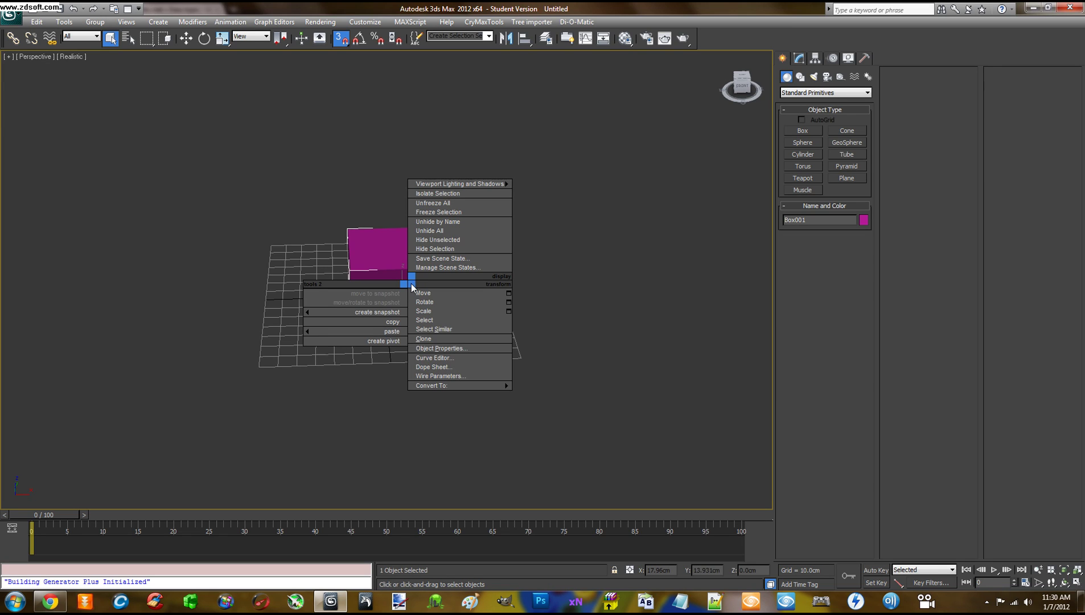
mouse_move(470, 387)
left_click(530, 395)
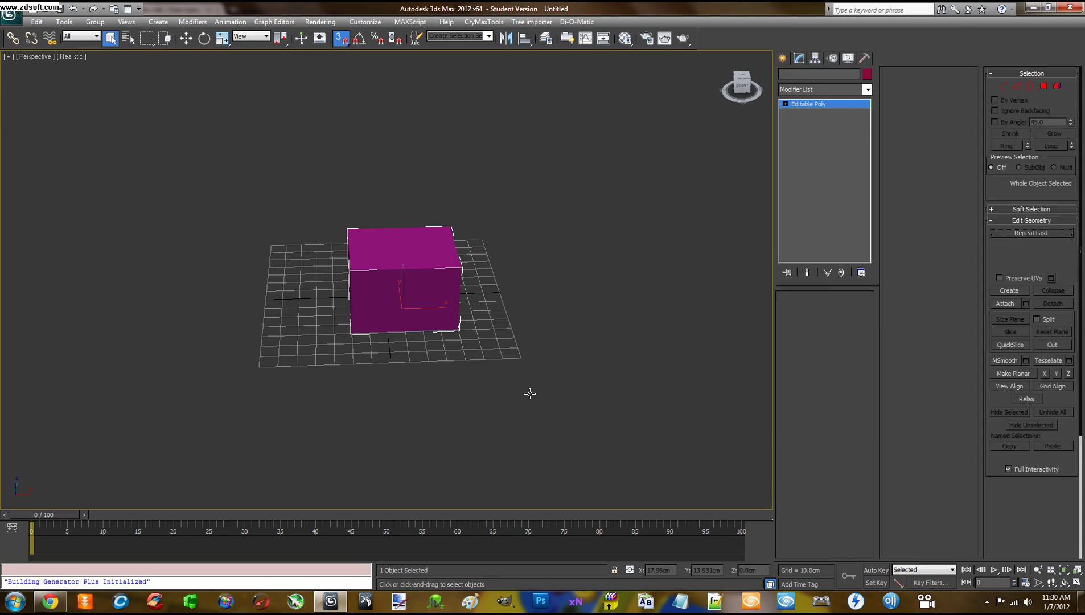
middle_click_drag(504, 291, 510, 331)
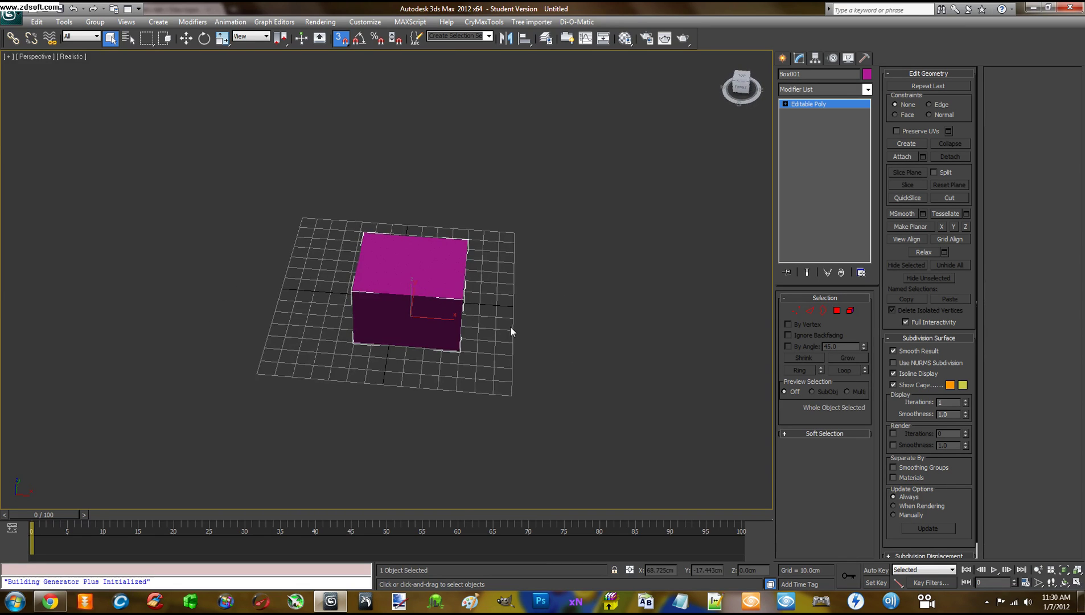
- Examine the Compound Objects creation tools, including ProCutter, and view the box from several angles
left_click(783, 59)
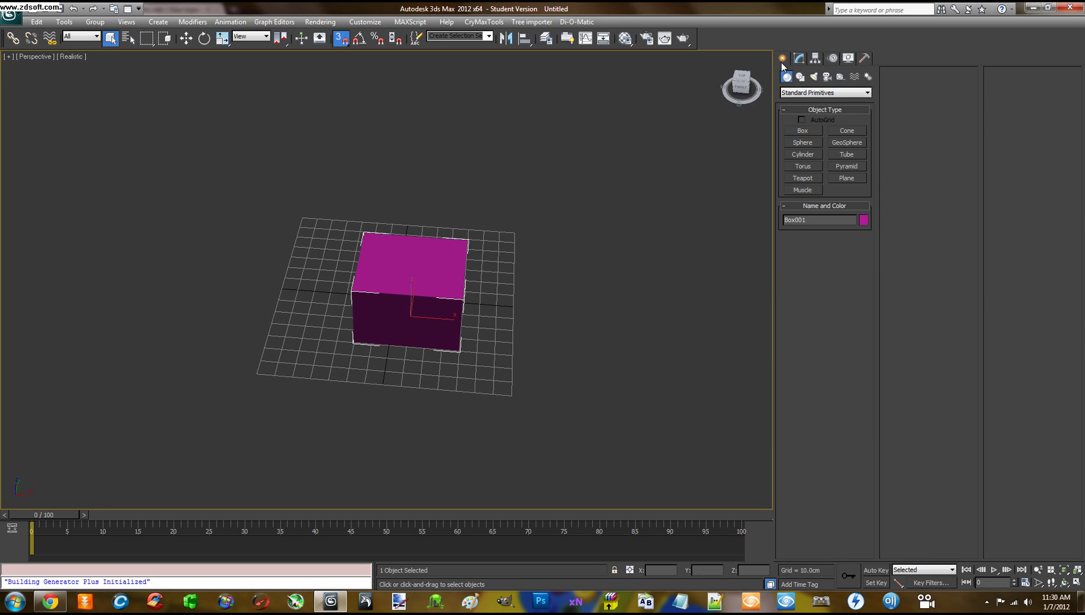
left_click(797, 93)
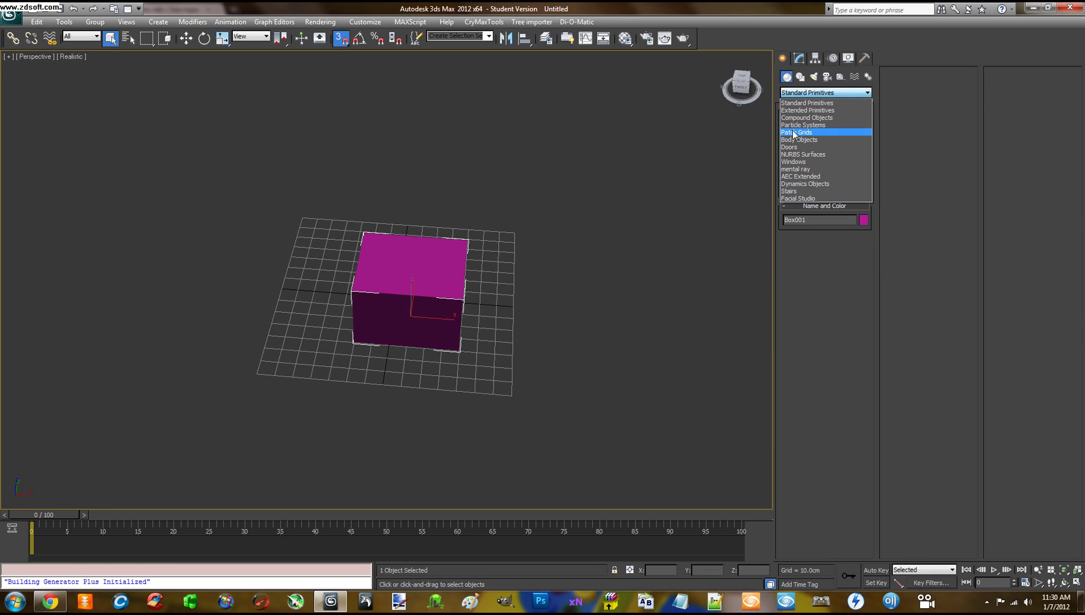
left_click(806, 117)
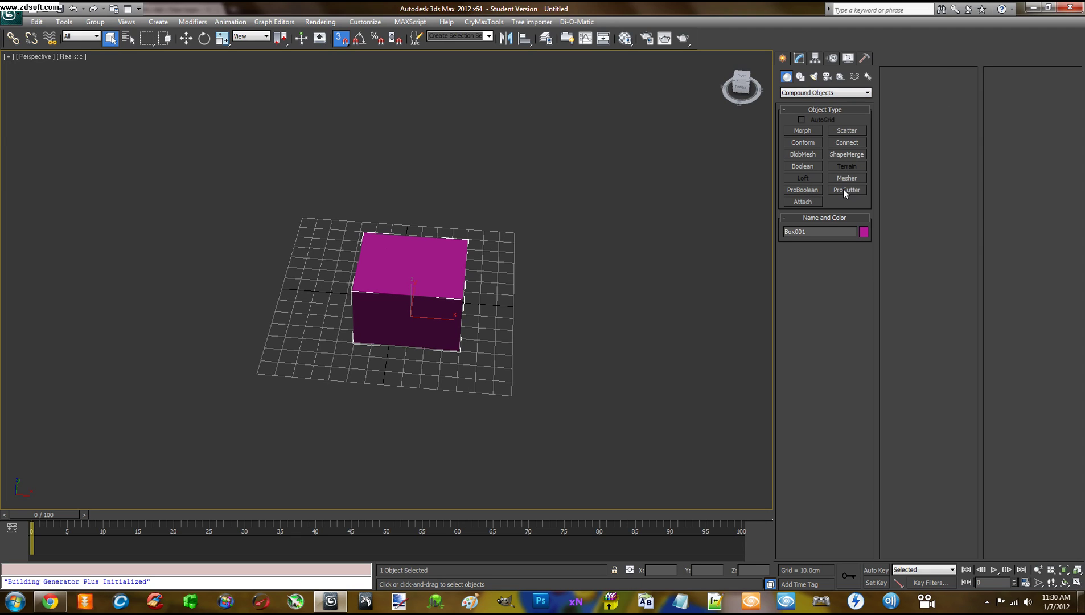
middle_click_drag(518, 289, 470, 289, "alt")
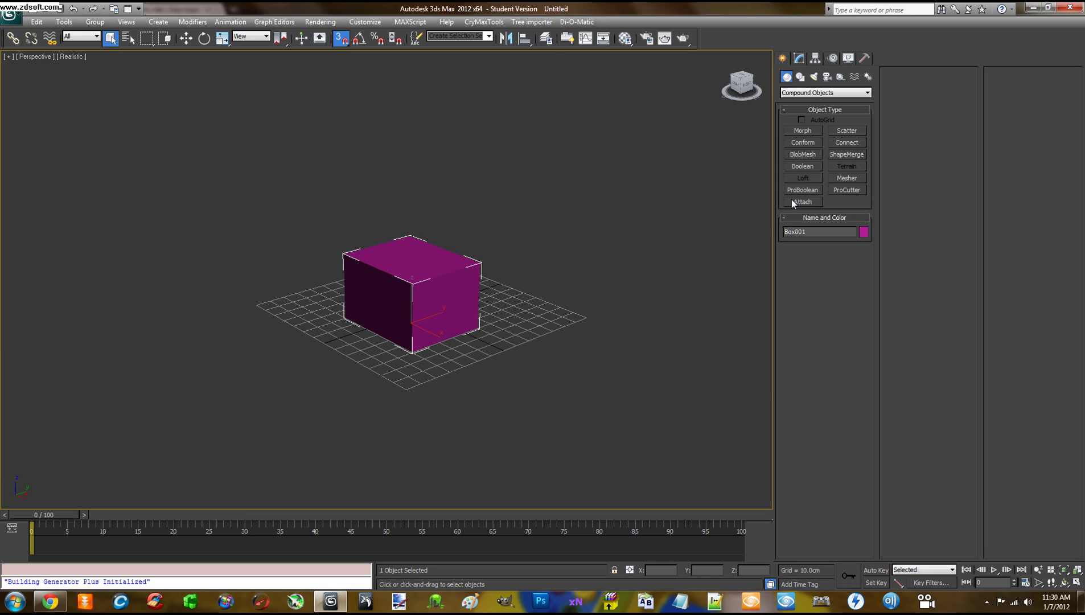
middle_click_drag(575, 276, 537, 292, "alt")
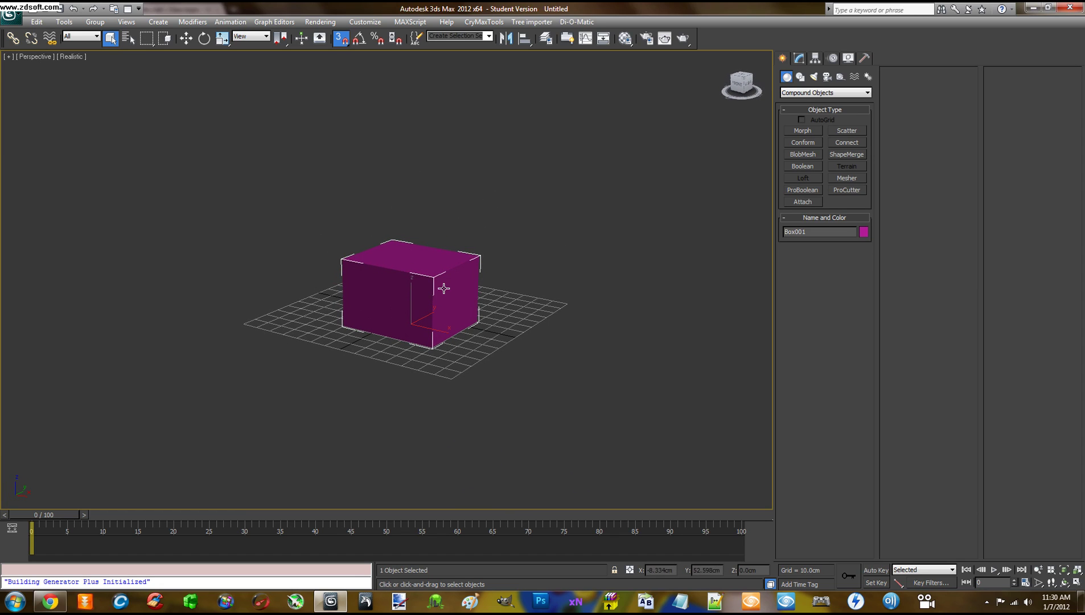
middle_click_drag(456, 310, 488, 317, "alt")
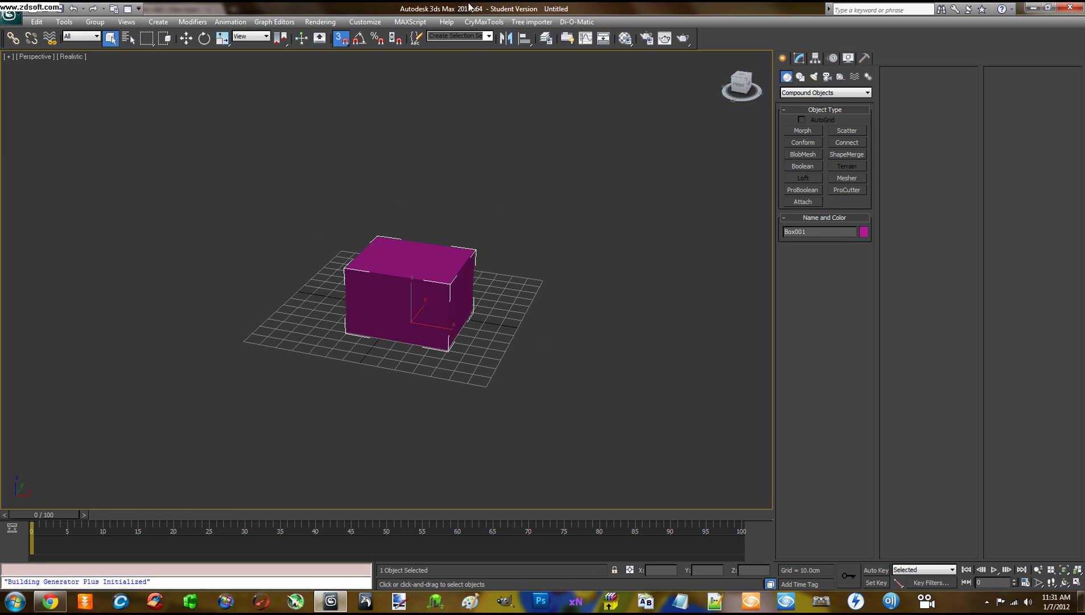
middle_click_drag(443, 190, 531, 232, "alt")
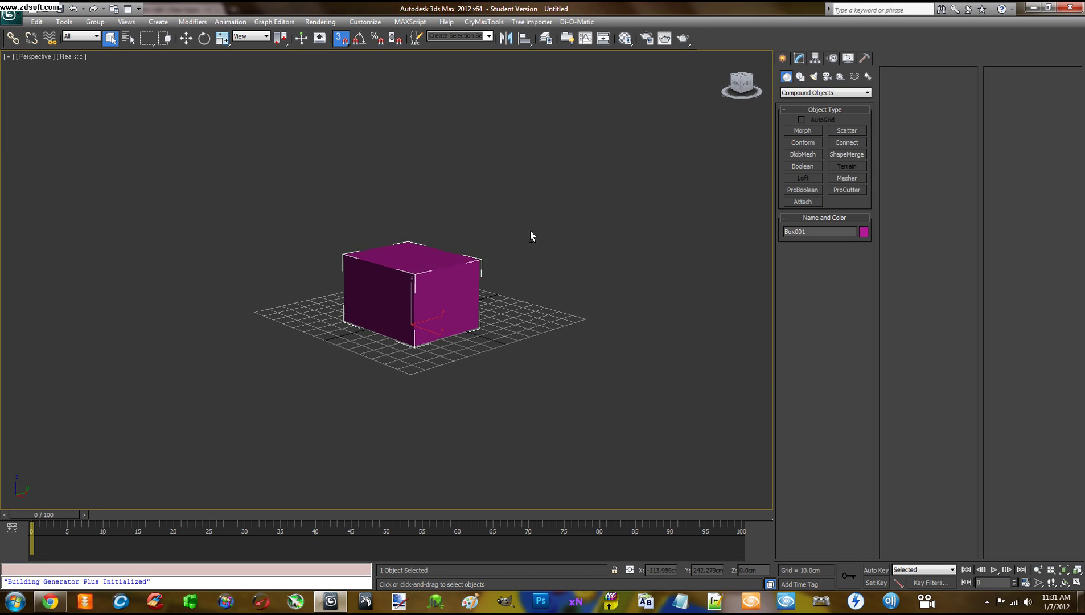
middle_click_drag(595, 237, 552, 253, "alt")
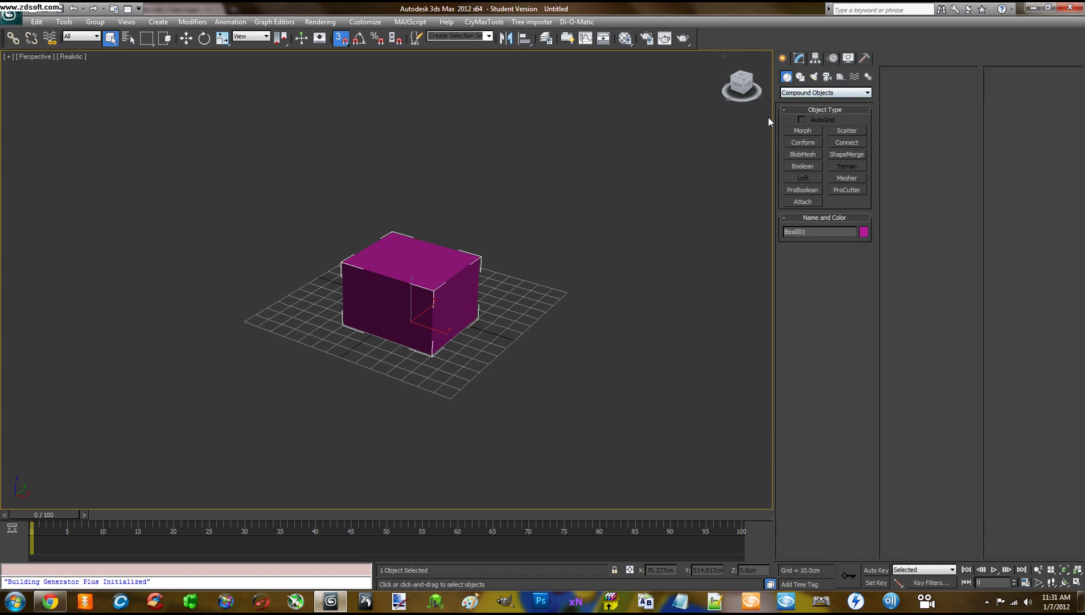
- Create a standard plane 150 cm long and 170 cm wide on the grid, extending beneath the box
left_click(792, 94)
left_click(802, 101)
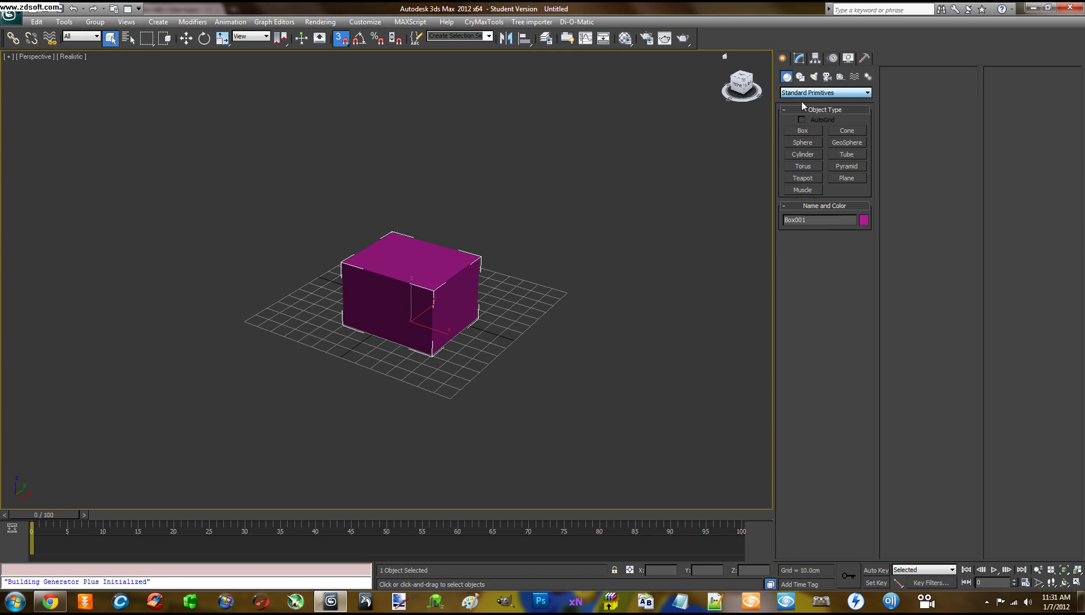
left_click(847, 178)
mouse_move(304, 263)
left_mouse_down()
mouse_move(434, 393)
mouse_move(394, 476)
left_mouse_up()
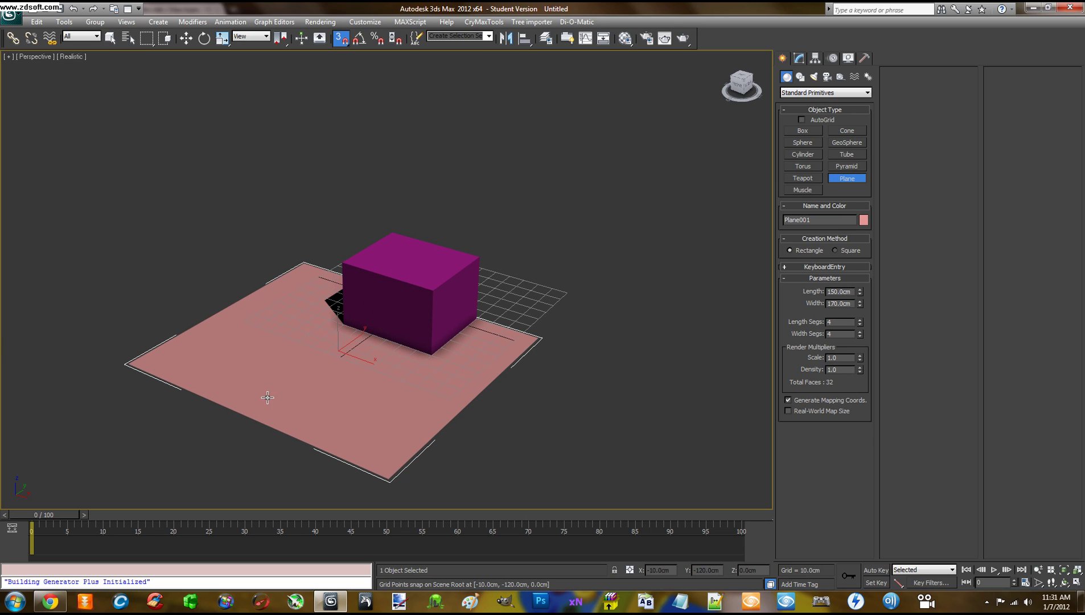
right_click(571, 396)
mouse_move(458, 368)
middle_mouse_down("alt")
mouse_move(359, 300)
mouse_move(462, 368)
middle_mouse_up("alt")
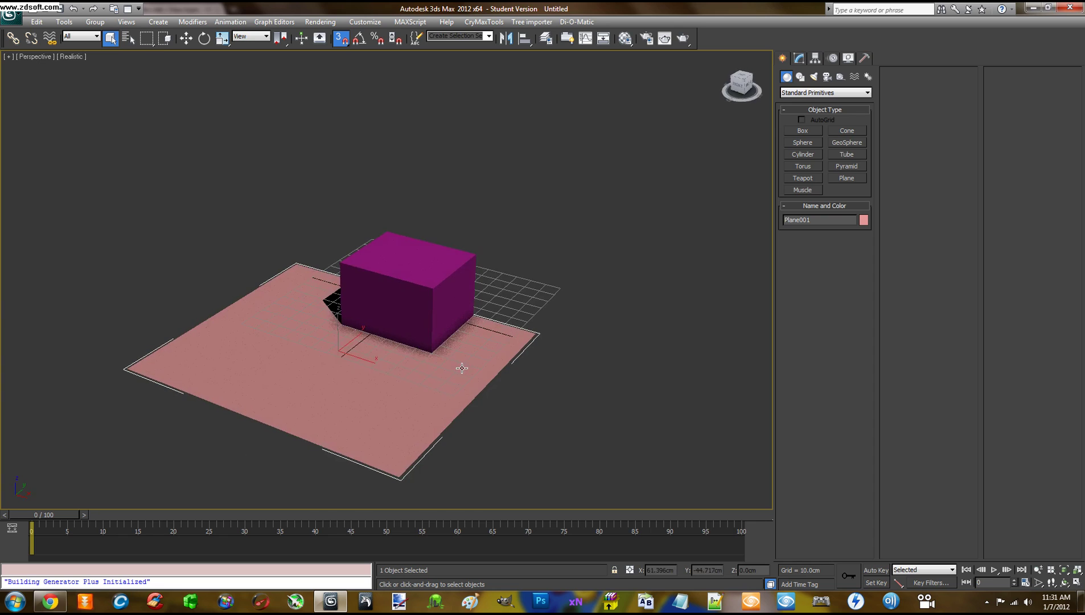
- Convert the plane to an Editable Poly
right_click(338, 377)
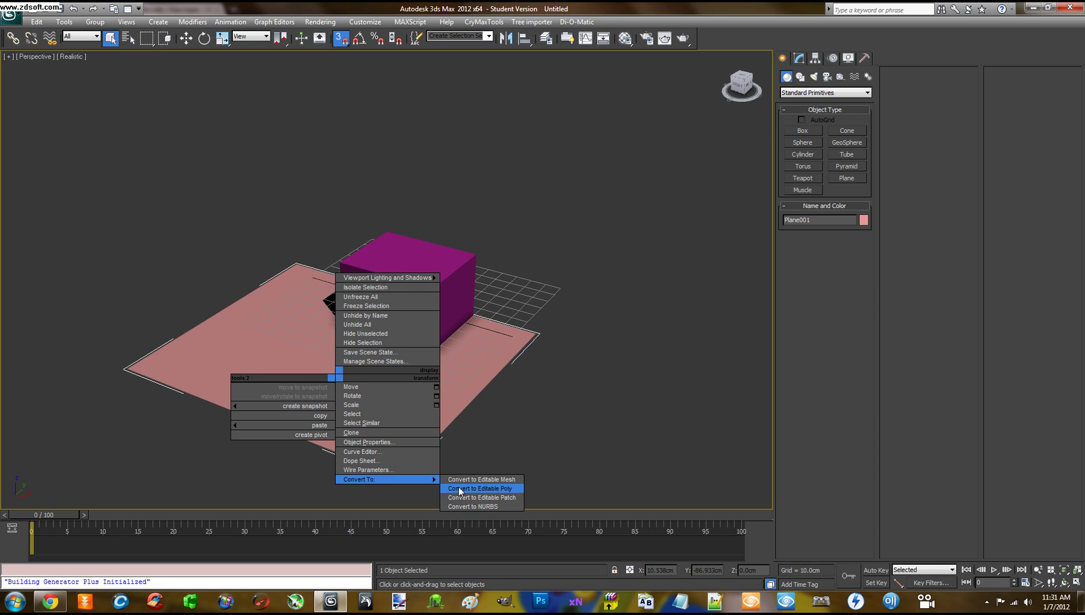
left_click(463, 489)
middle_click_drag(456, 425, 411, 438, "alt")
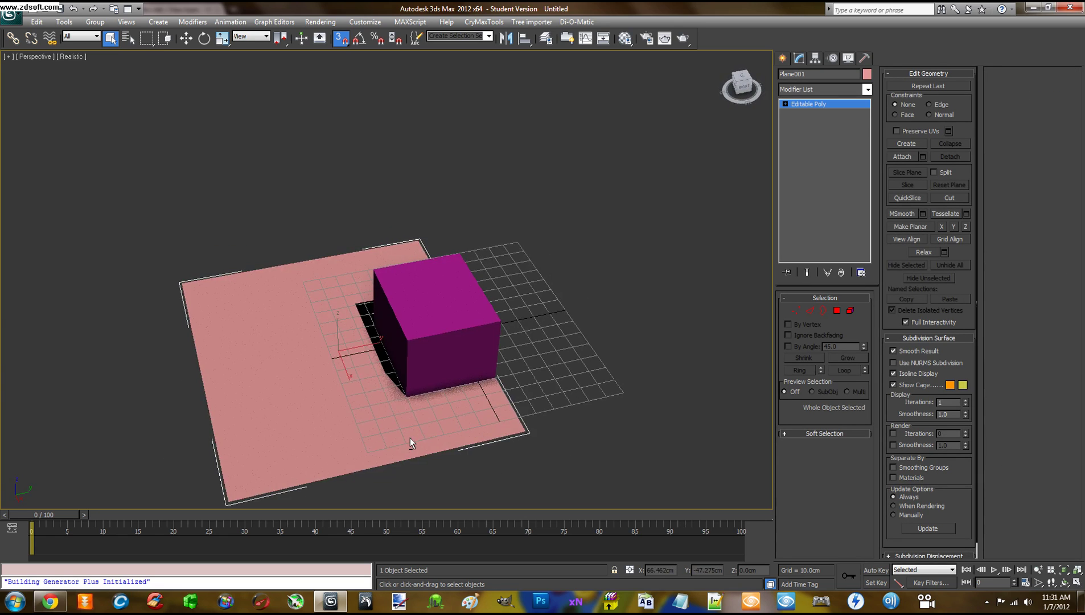
- Turn off snapping and move the plane over the box to about Y -20 cm, raising it to about 30 cm
left_click(188, 40)
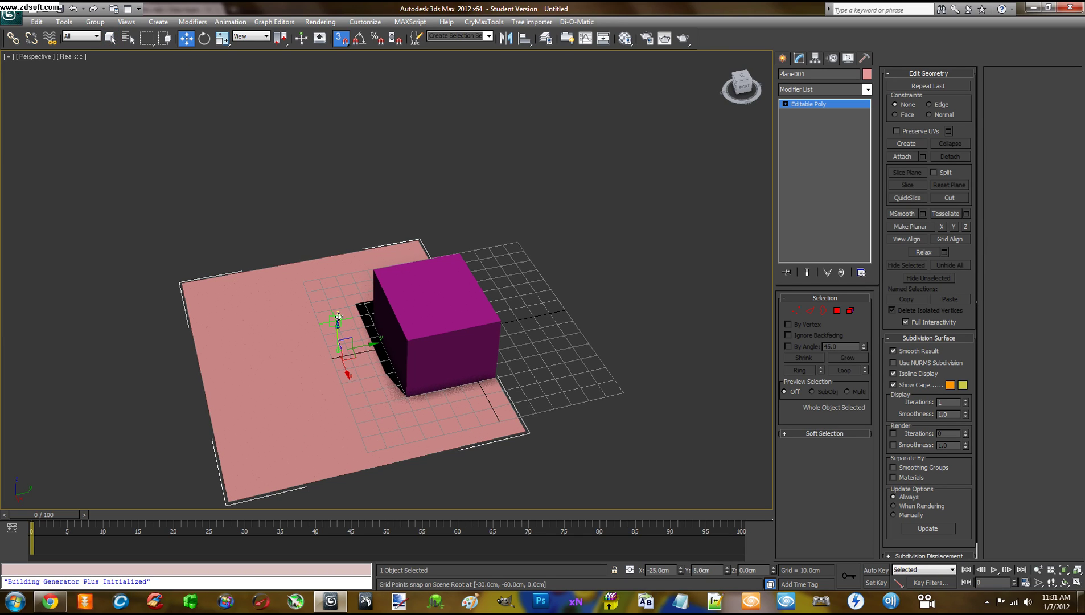
left_click(341, 38)
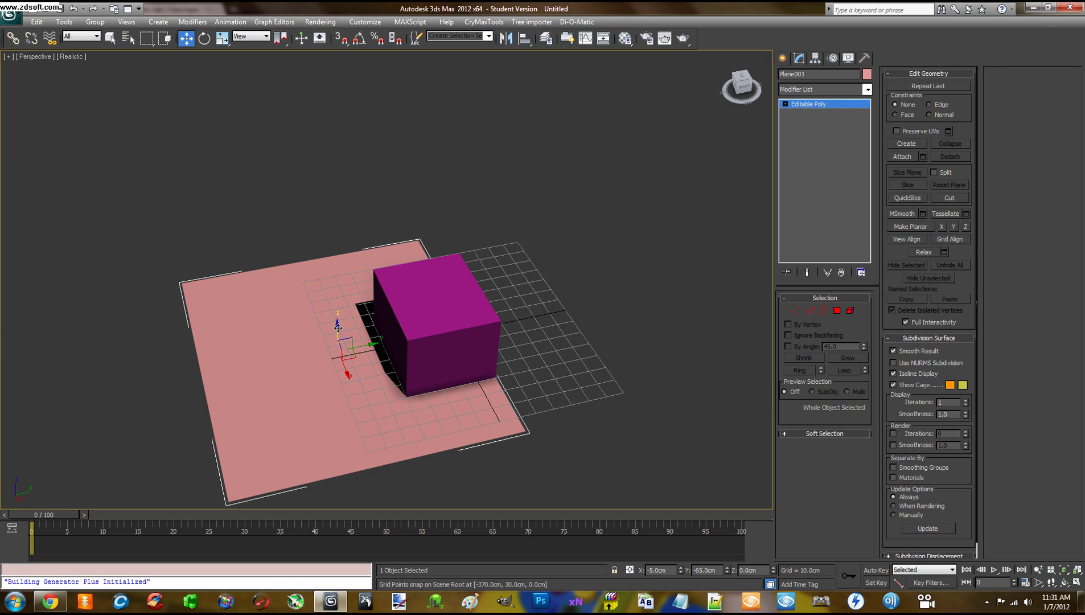
left_click_drag(338, 328, 464, 286)
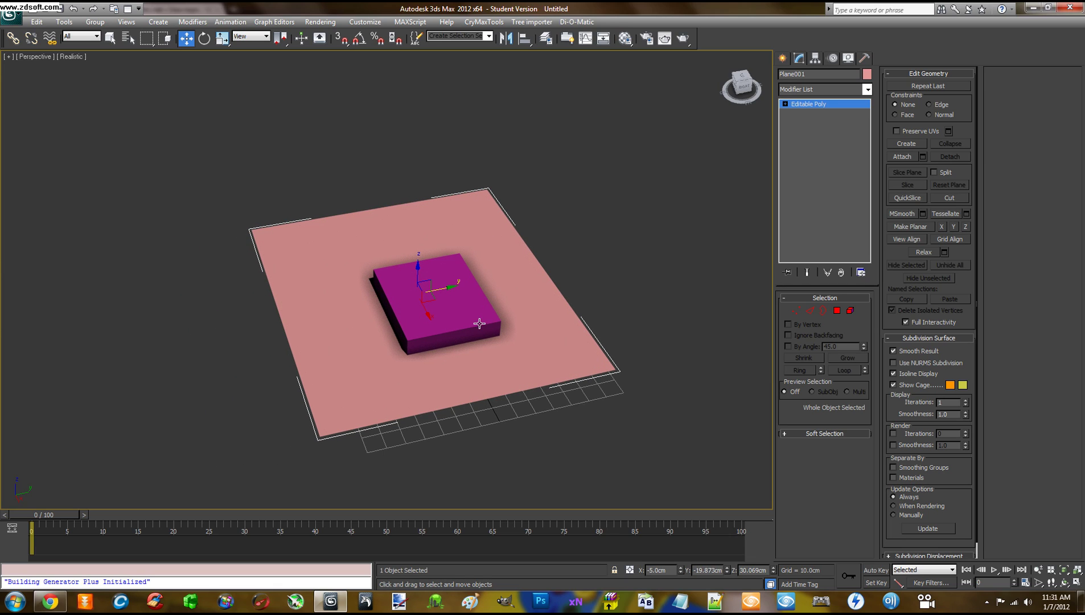
- Rotate the plane to about -29 degrees around X so it slopes through the box
key("e")
left_click_drag(405, 272, 430, 250)
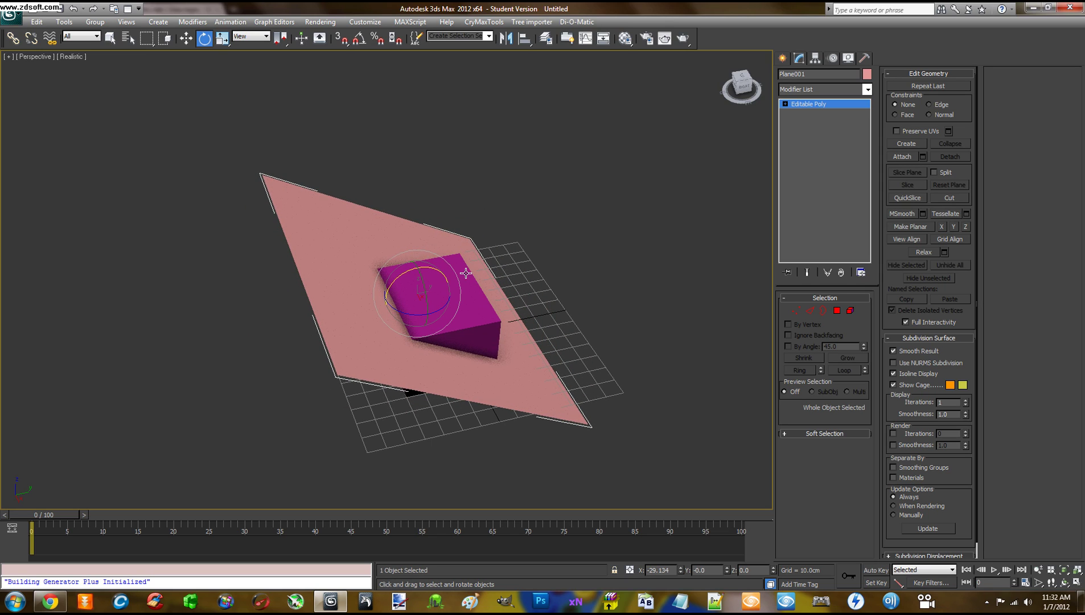
middle_click_drag(538, 339, 510, 299, "alt")
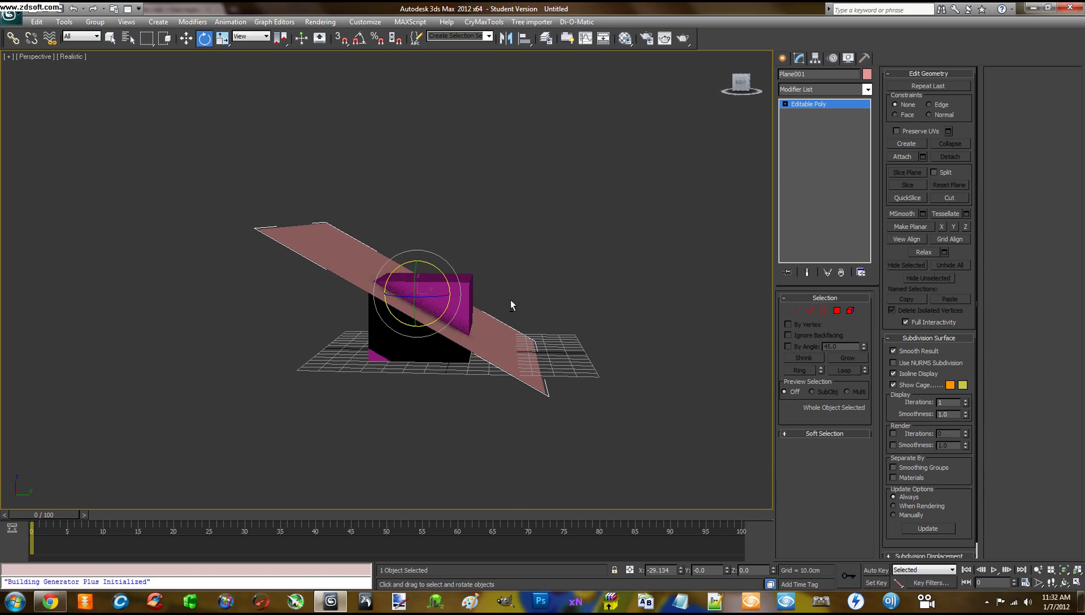
left_click(546, 267)
middle_click_drag(547, 266, 491, 287, "alt")
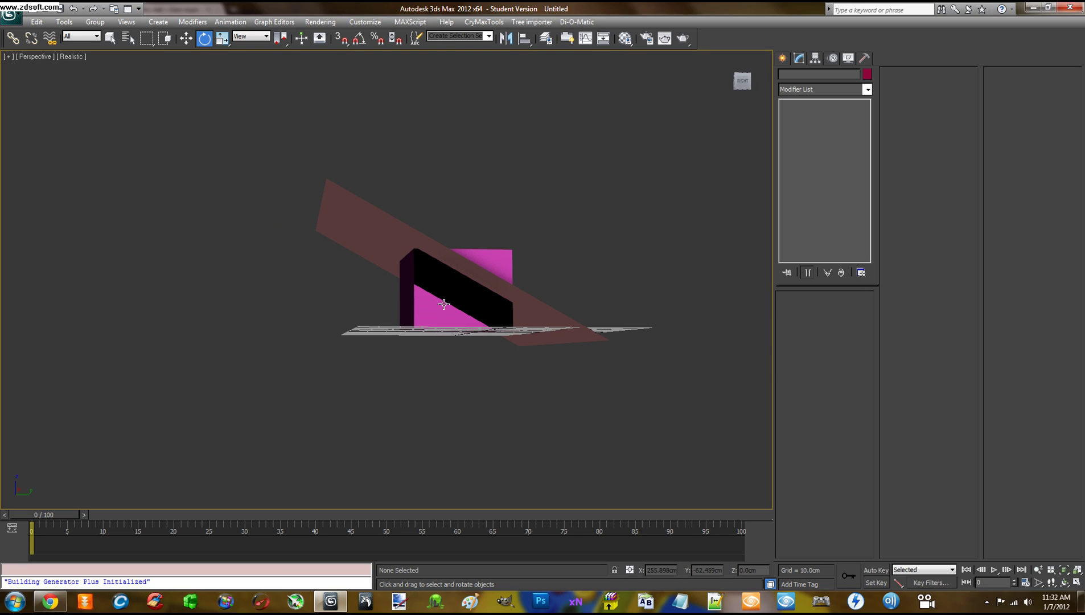
middle_click_drag(450, 326, 528, 268, "alt")
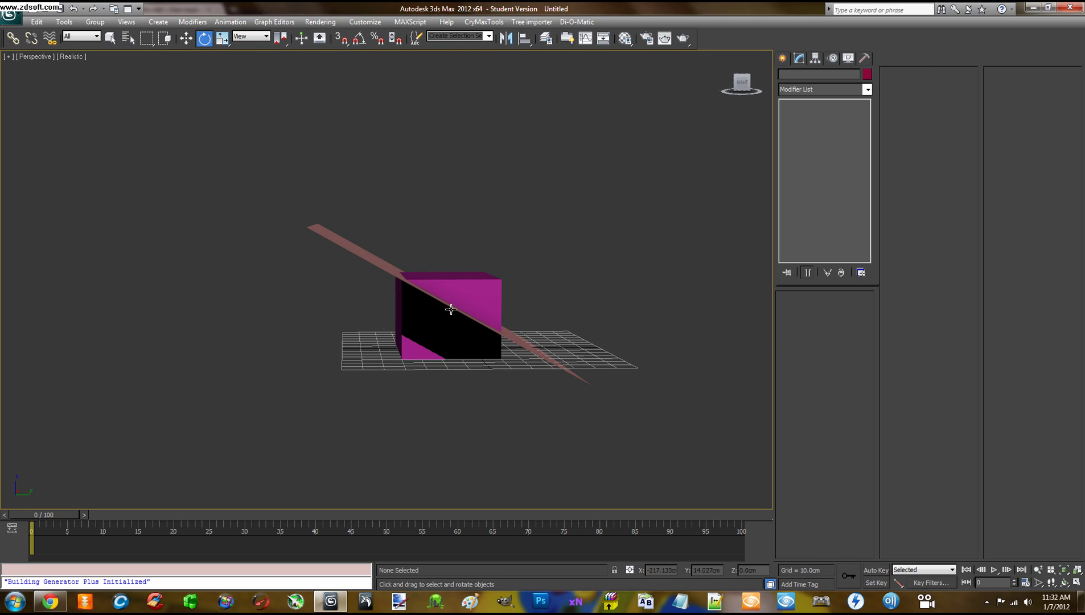
mouse_move(504, 283)
middle_mouse_down("alt")
mouse_move(464, 313)
mouse_move(498, 284)
middle_mouse_up("alt")
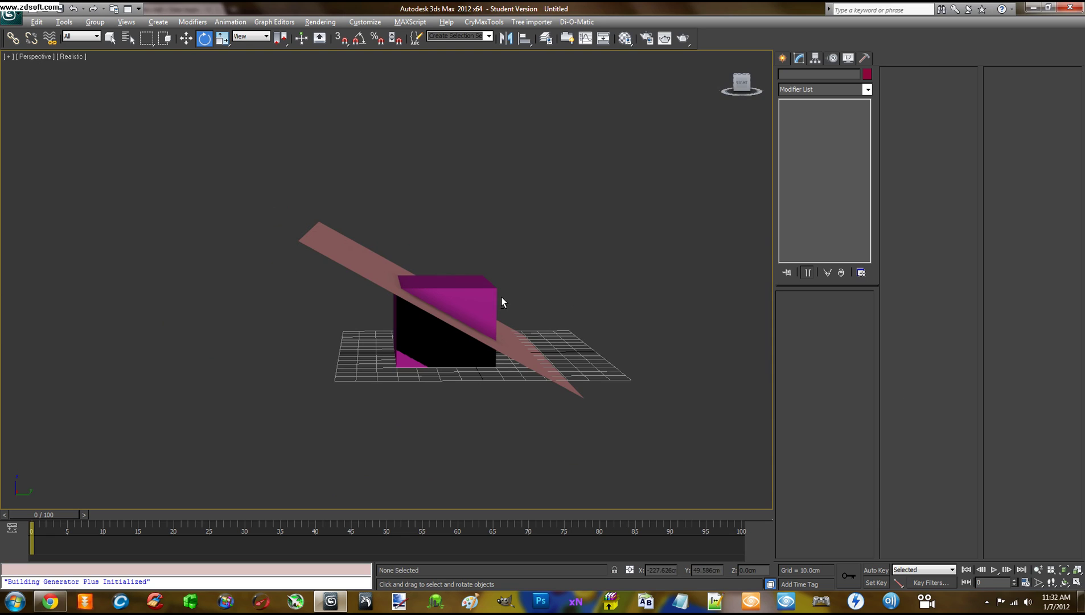
middle_click_drag(501, 296, 525, 319, "alt")
- Clone the sloped plane as a single Copy about 31 cm straight above the original
left_click(510, 327)
key("w")
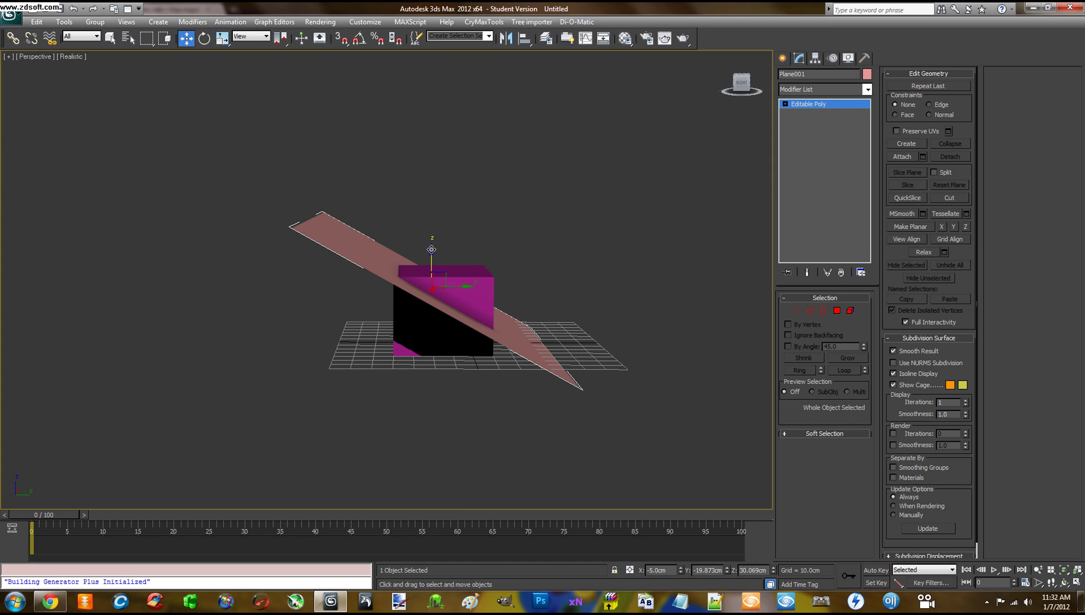
left_click_drag(432, 253, 432, 195, "shift")
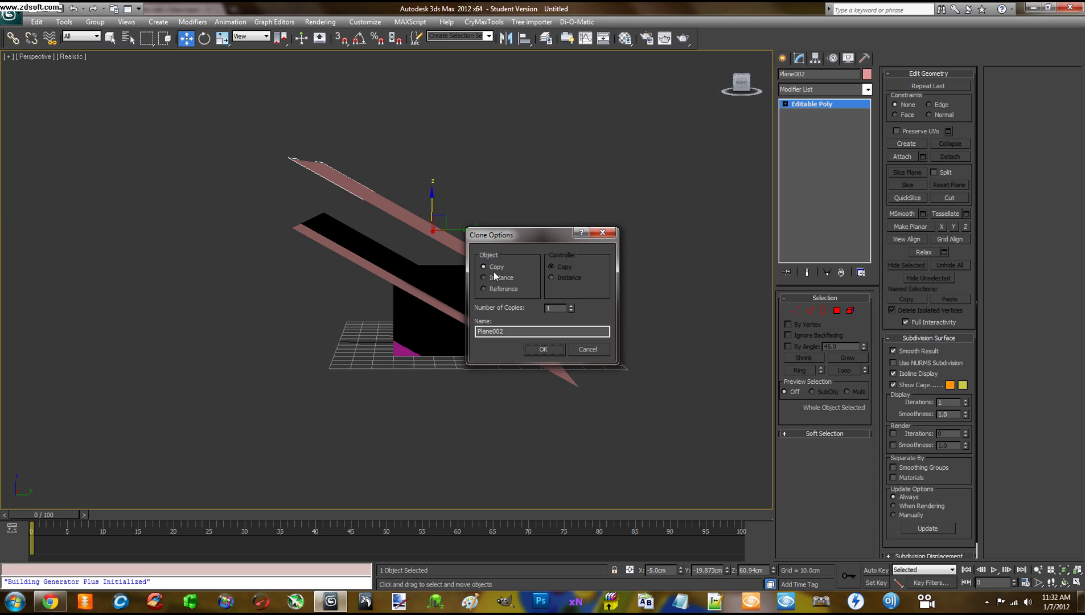
left_click(546, 348)
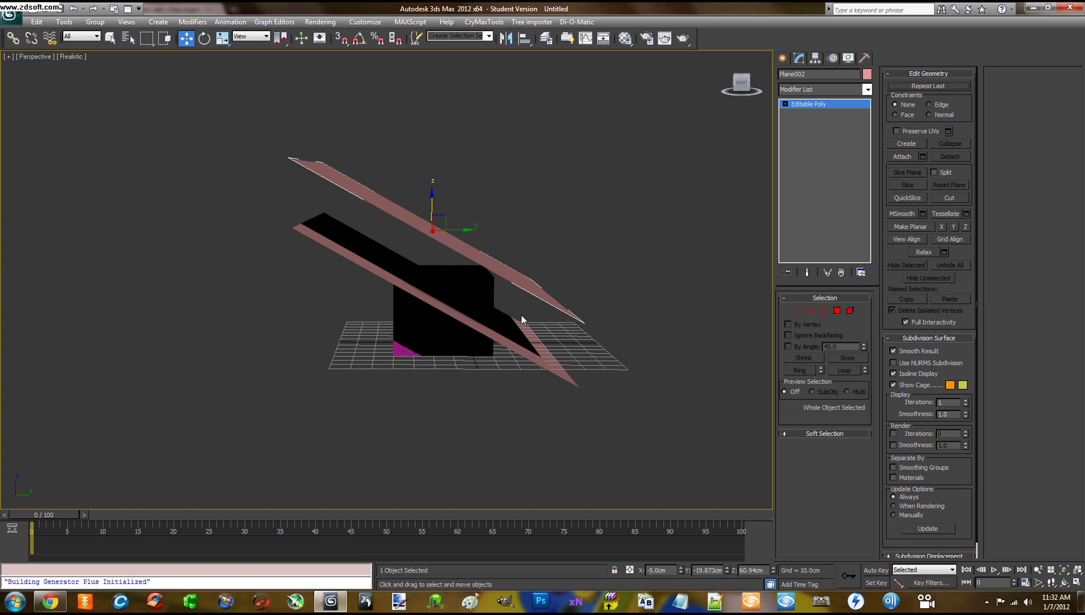
- Rotate the copied plane to about -133 degrees around X so it slopes opposite to the first plane
key("e")
left_click_drag(457, 208, 510, 317)
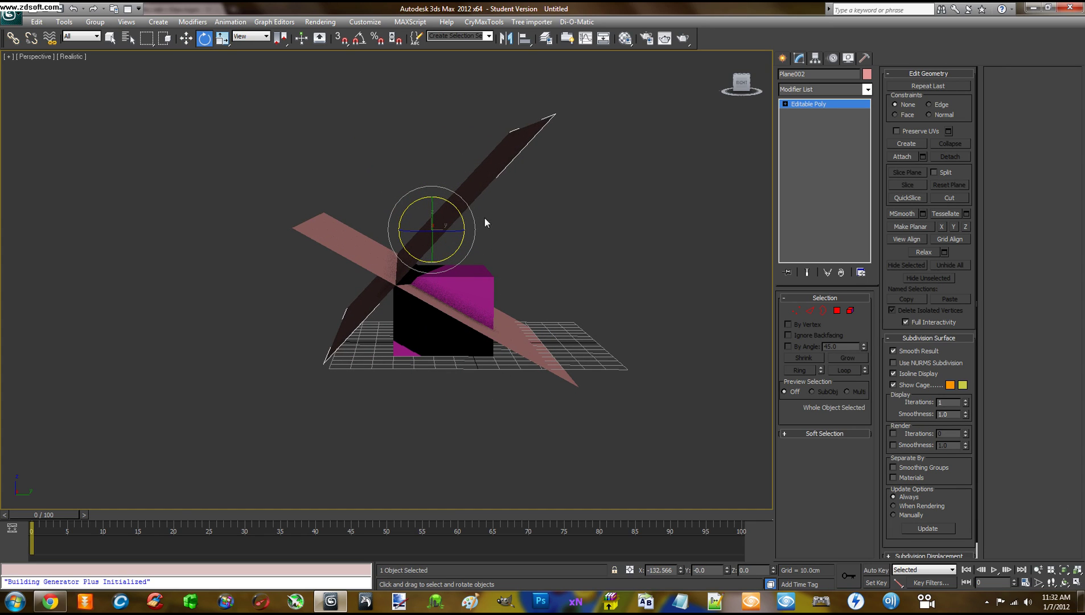
right_click(477, 183)
mouse_move(501, 288)
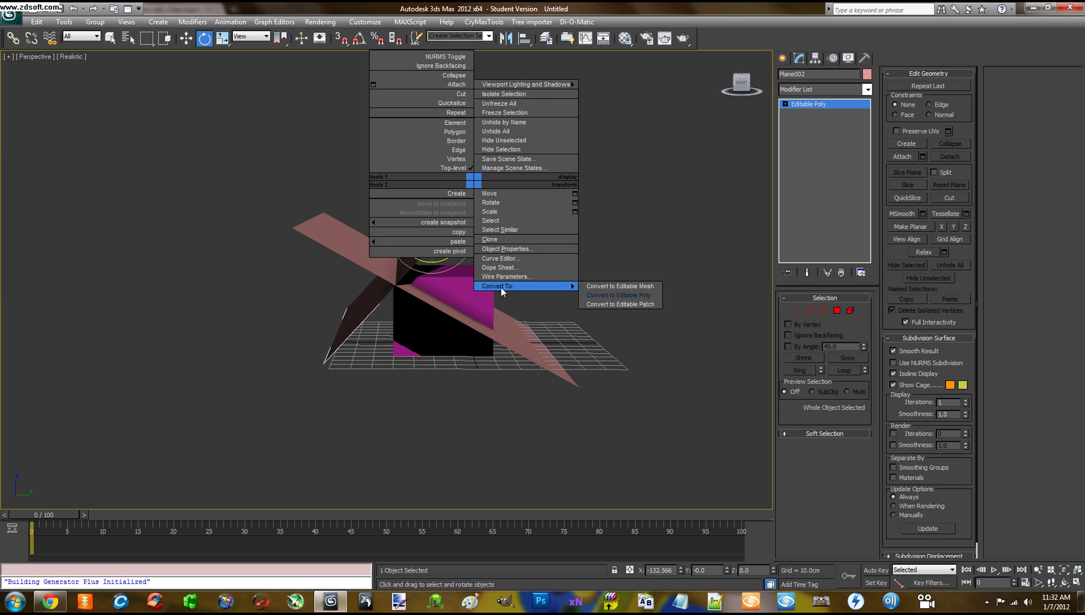
left_click(601, 246)
- Move the copied plane into the box to about Y -9 cm and Z 27 cm, crossing the first plane
key("w")
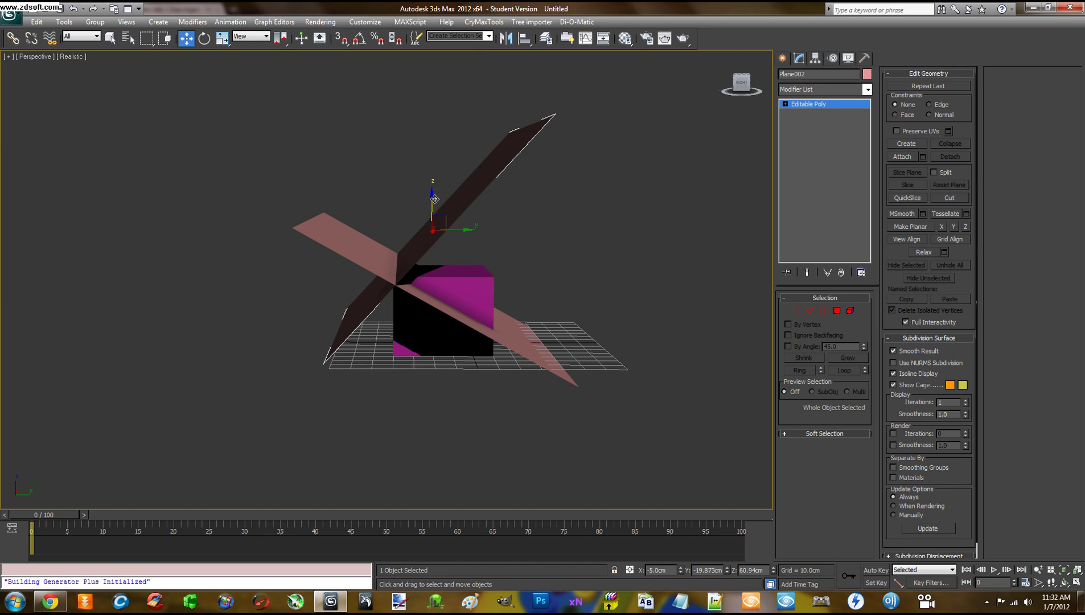
left_click_drag(435, 198, 489, 296)
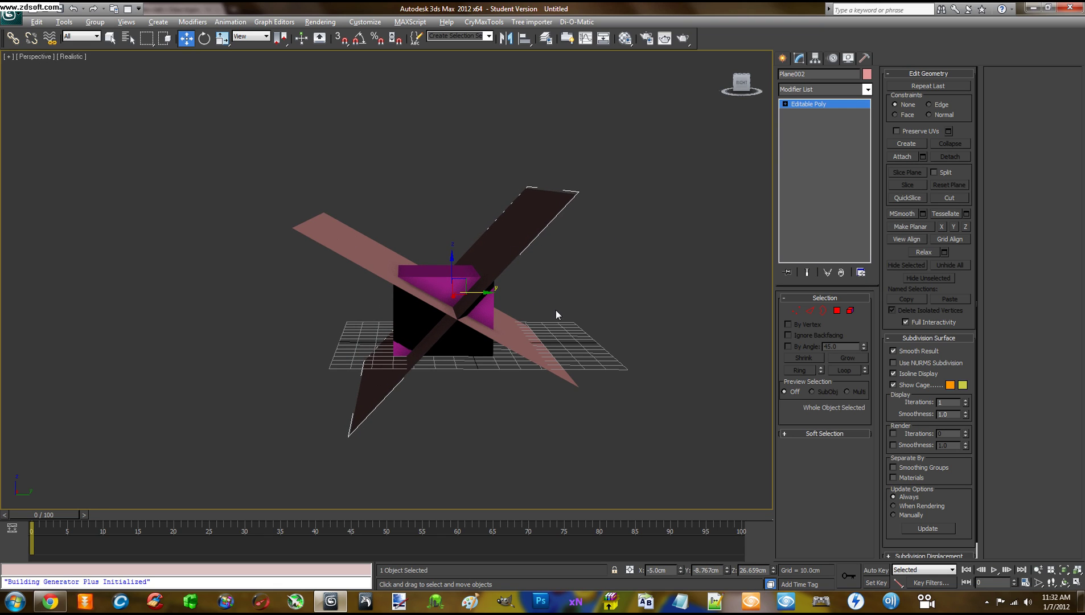
mouse_move(556, 309)
middle_mouse_down("alt")
mouse_move(534, 284)
mouse_move(547, 309)
mouse_move(556, 300)
middle_mouse_up("alt")
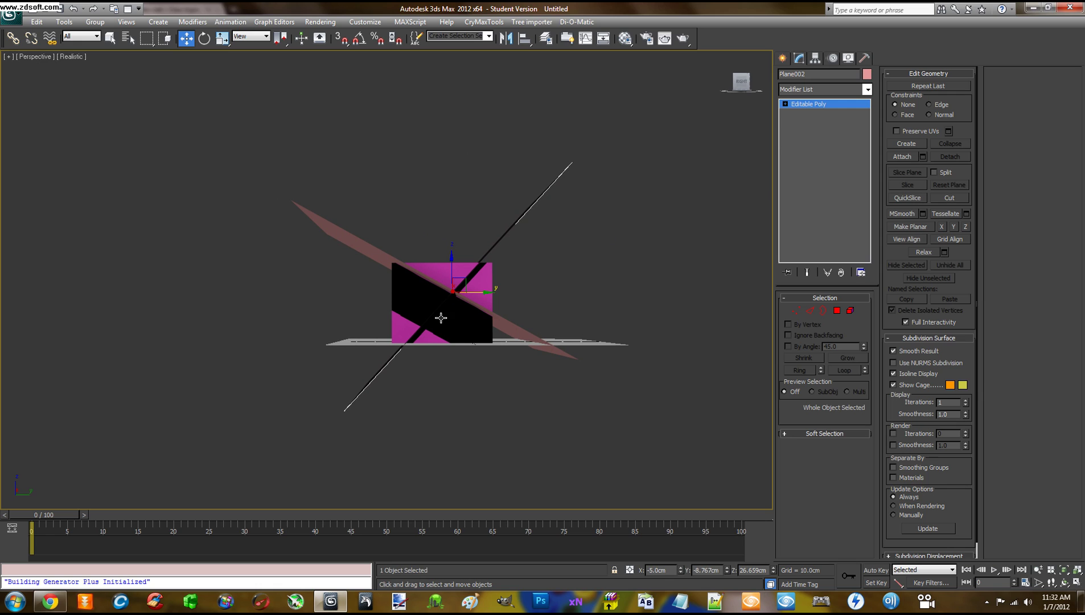
middle_click_drag(452, 278, 547, 297, "alt")
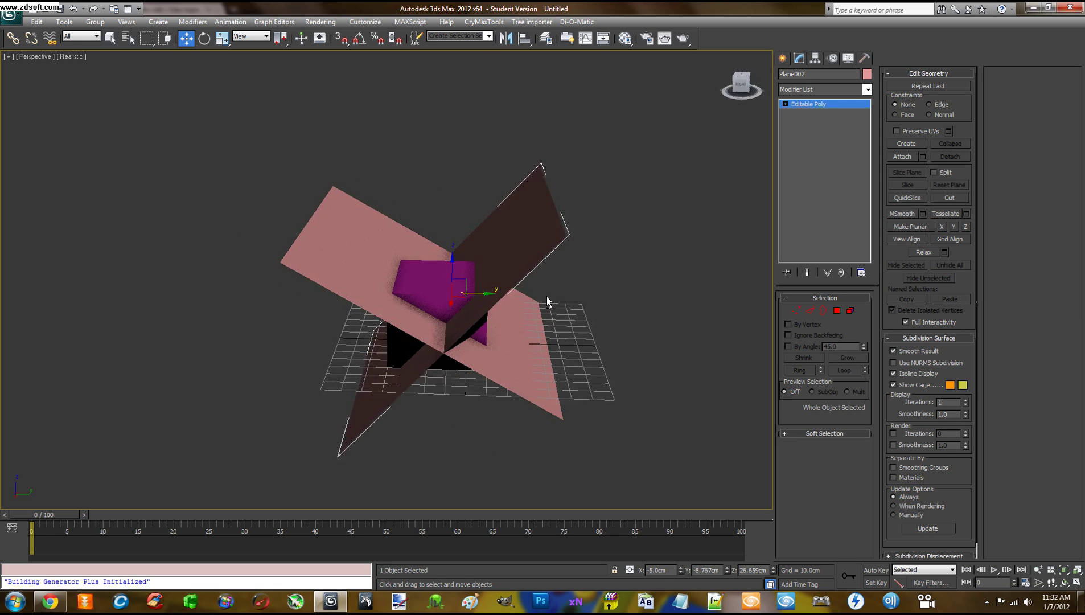
- Create a ProCutter compound object from the original sloped plane
left_click(320, 234)
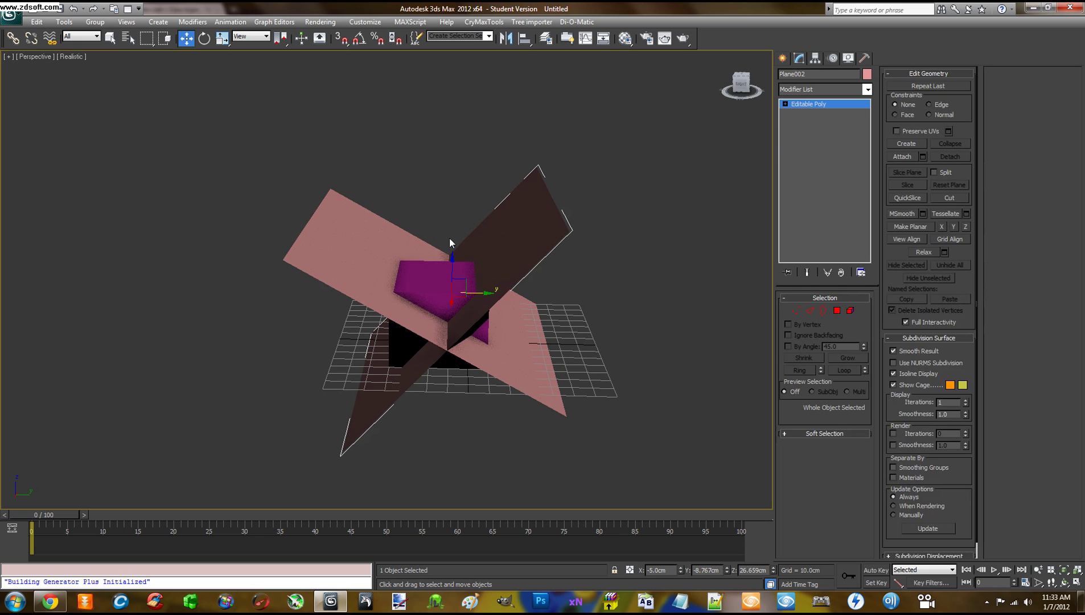
middle_click_drag(563, 278, 593, 268, "alt")
left_click(784, 58)
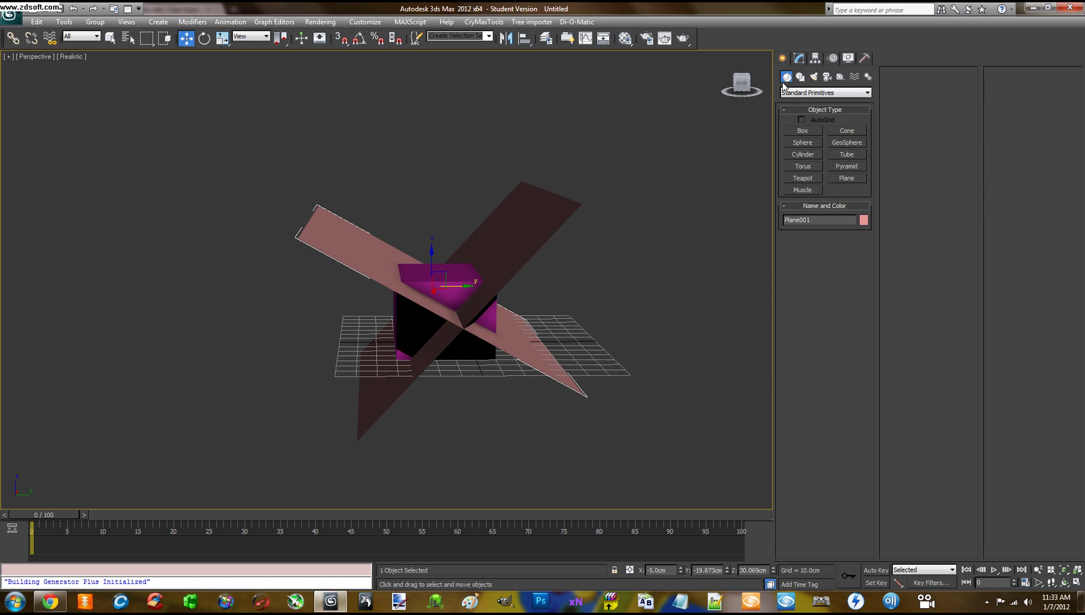
left_click(803, 92)
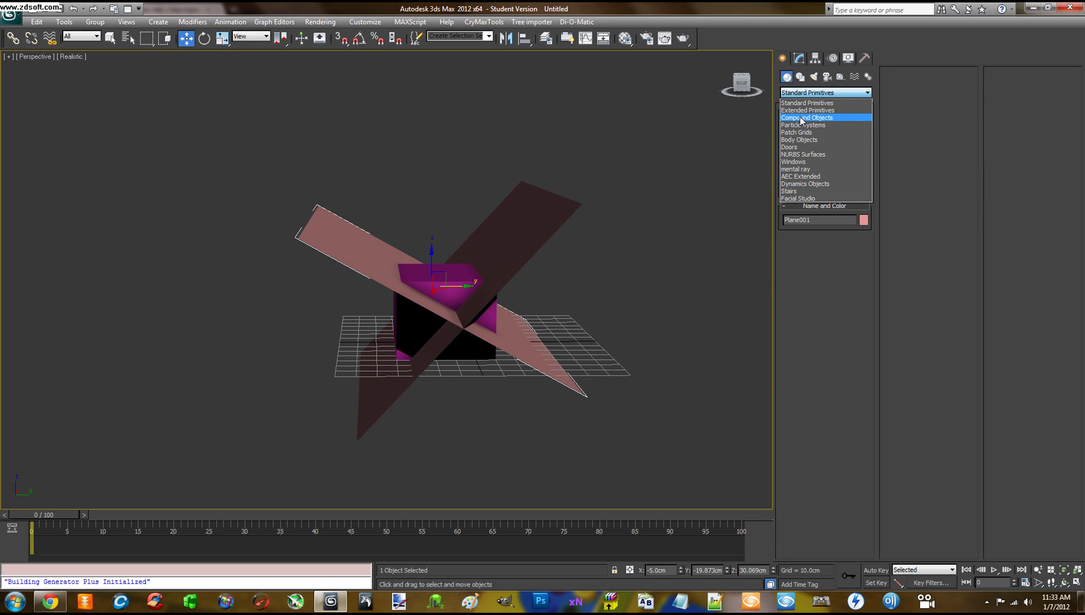
left_click(802, 117)
mouse_move(701, 222)
middle_mouse_down("alt")
mouse_move(667, 208)
mouse_move(694, 218)
middle_mouse_up("alt")
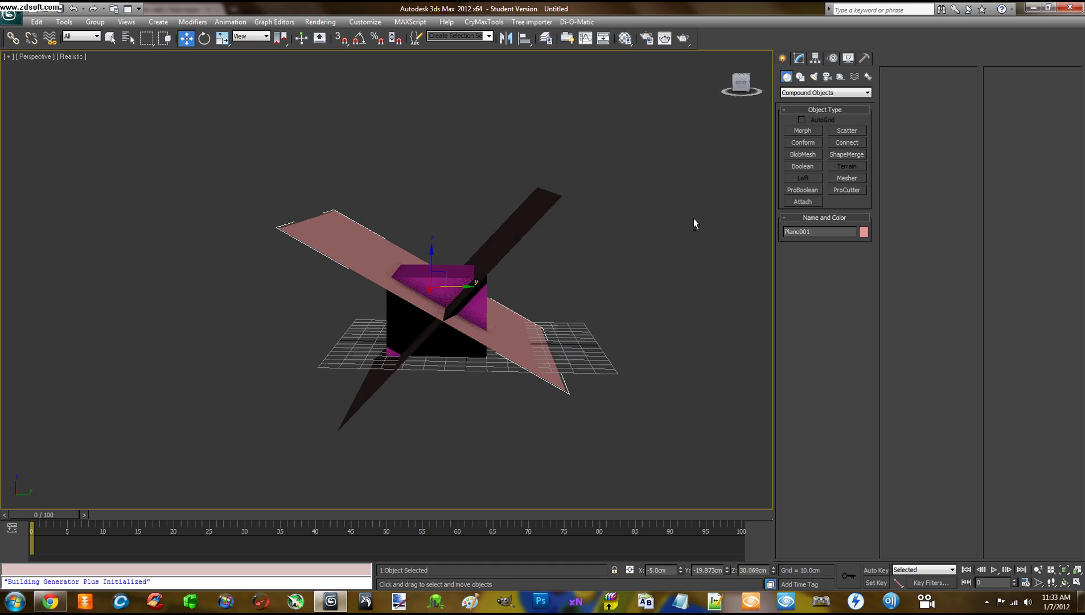
left_click(845, 188)
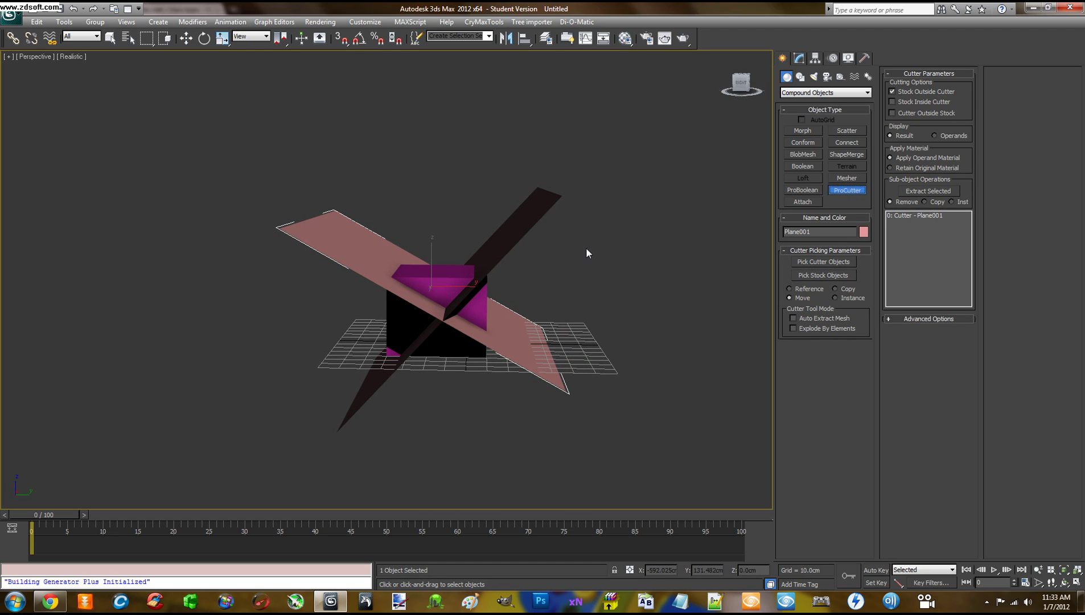
middle_click_drag(587, 248, 590, 246, "alt")
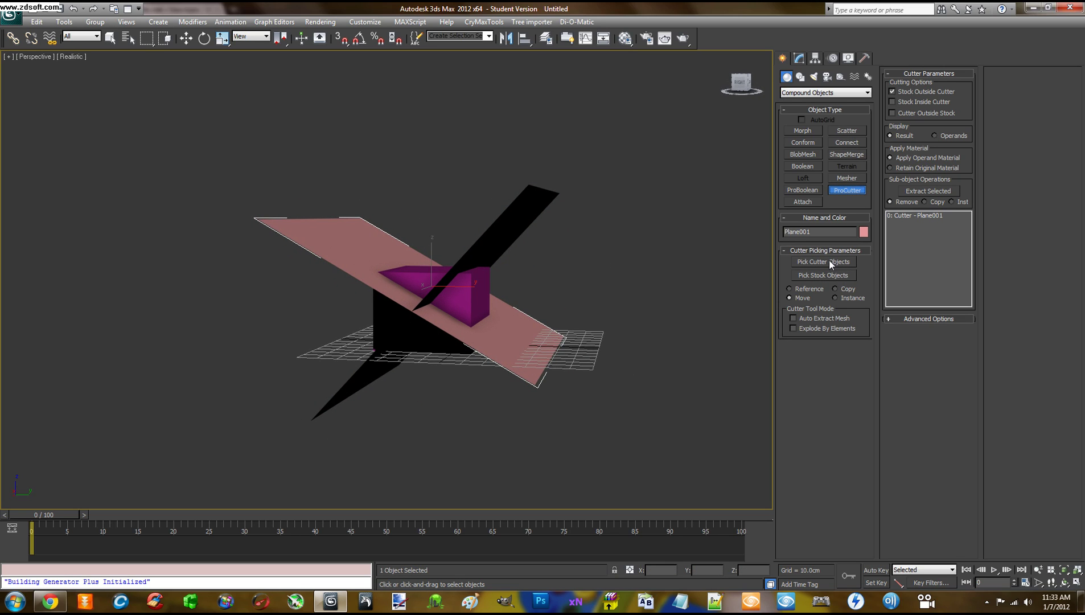
- Enable Stock Inside Cutter for the ProCutter and add the second crossing plane as a cutter object
left_click(893, 102)
left_click(825, 261)
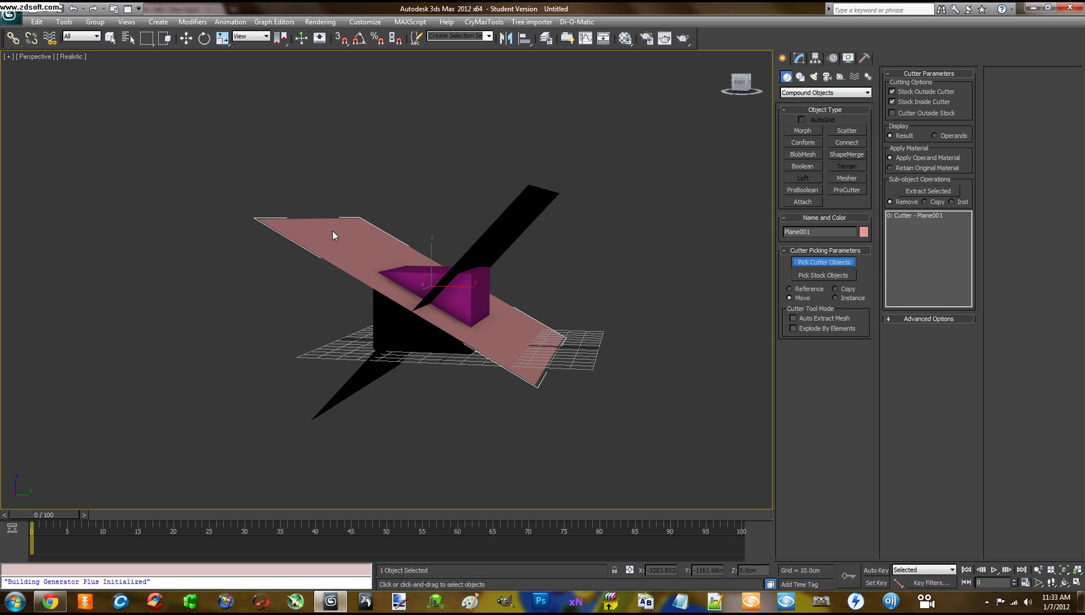
middle_click_drag(333, 231, 348, 237, "alt")
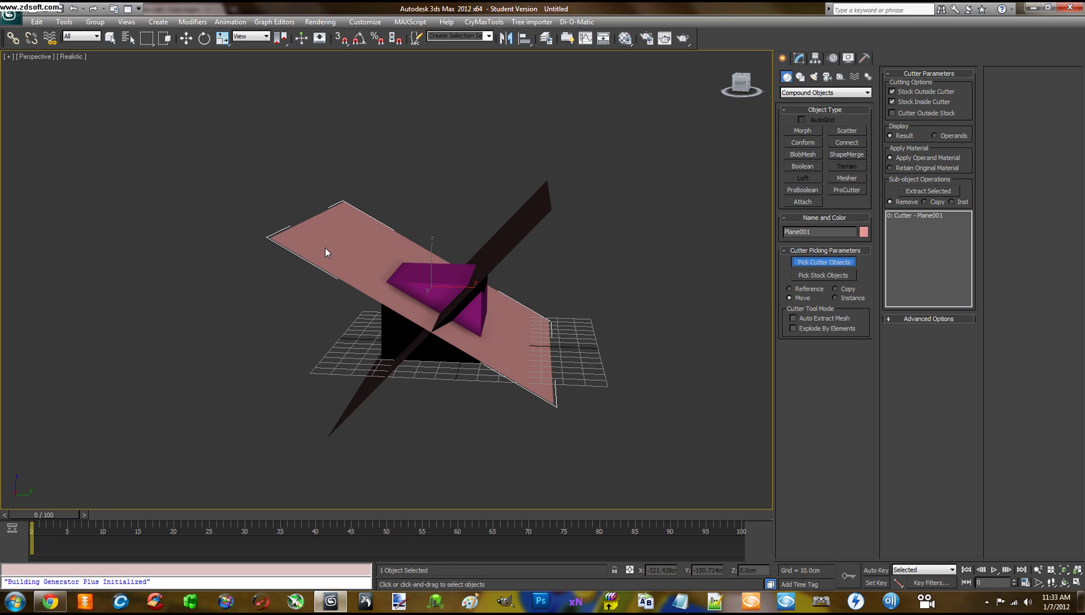
left_click(522, 224)
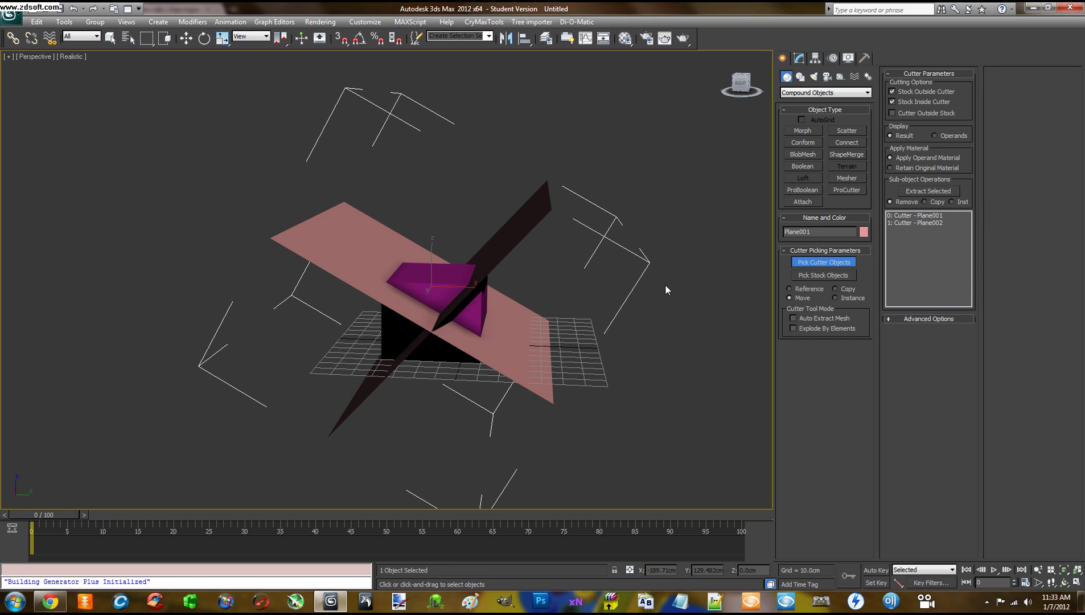
middle_click_drag(665, 285, 670, 276, "alt")
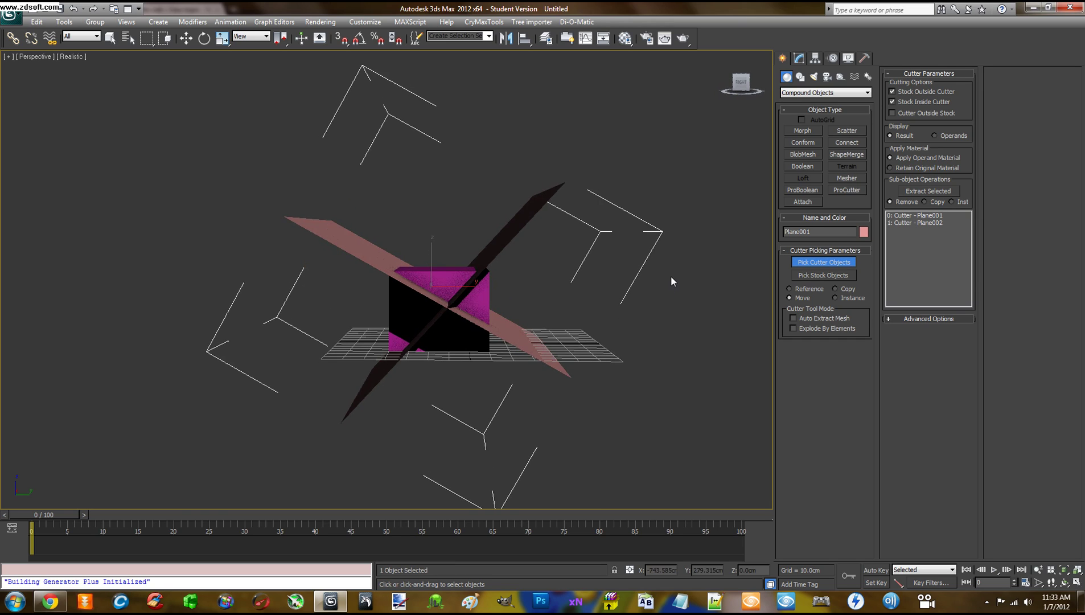
- Pick the box as the ProCutter's stock object, finish picking, and open the resulting object for modification
left_click(817, 276)
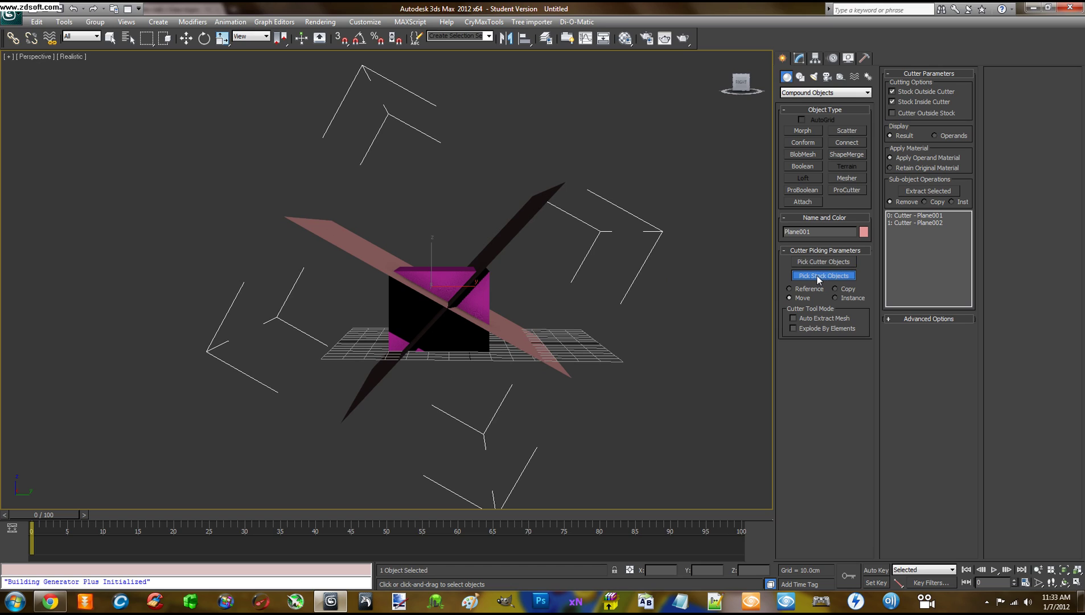
left_click(452, 274)
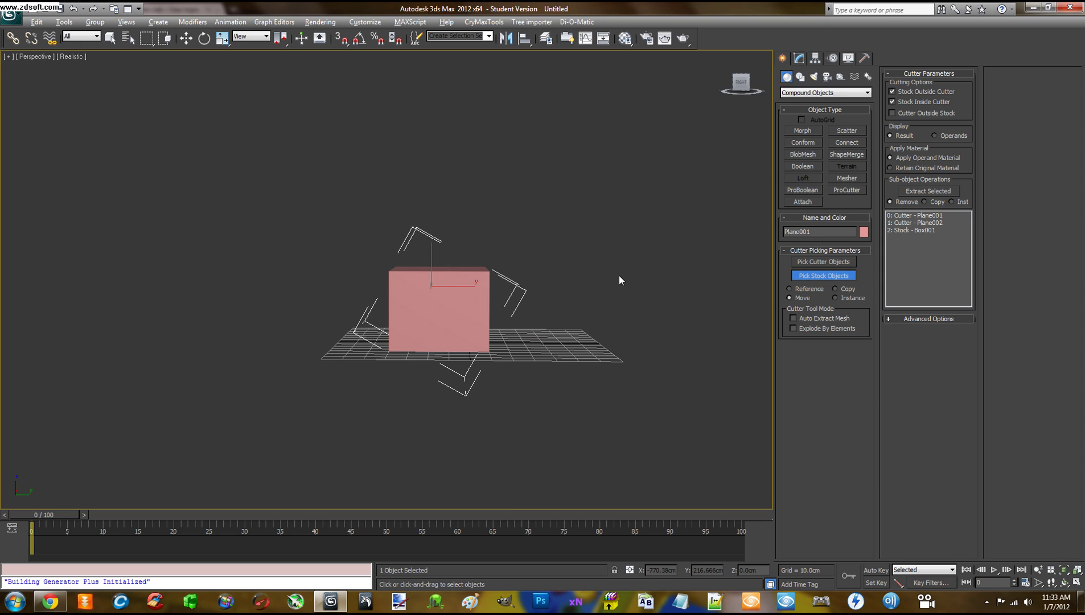
mouse_move(619, 275)
middle_mouse_down("alt")
mouse_move(562, 296)
mouse_move(565, 269)
mouse_move(627, 277)
mouse_move(656, 303)
mouse_move(606, 274)
mouse_move(554, 300)
mouse_move(629, 281)
mouse_move(619, 274)
middle_mouse_up("alt")
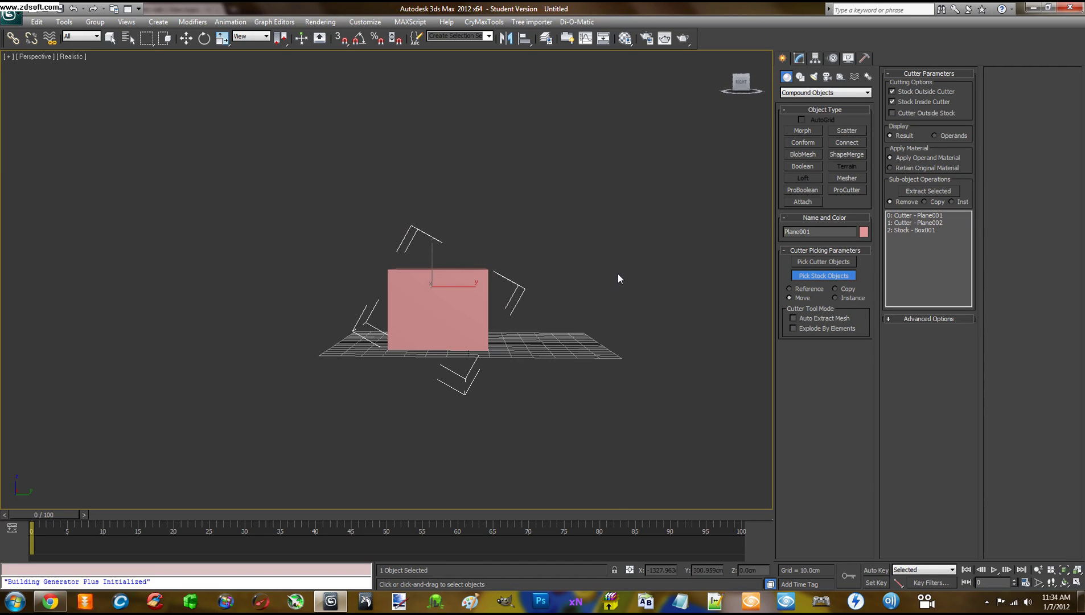
left_click(813, 276)
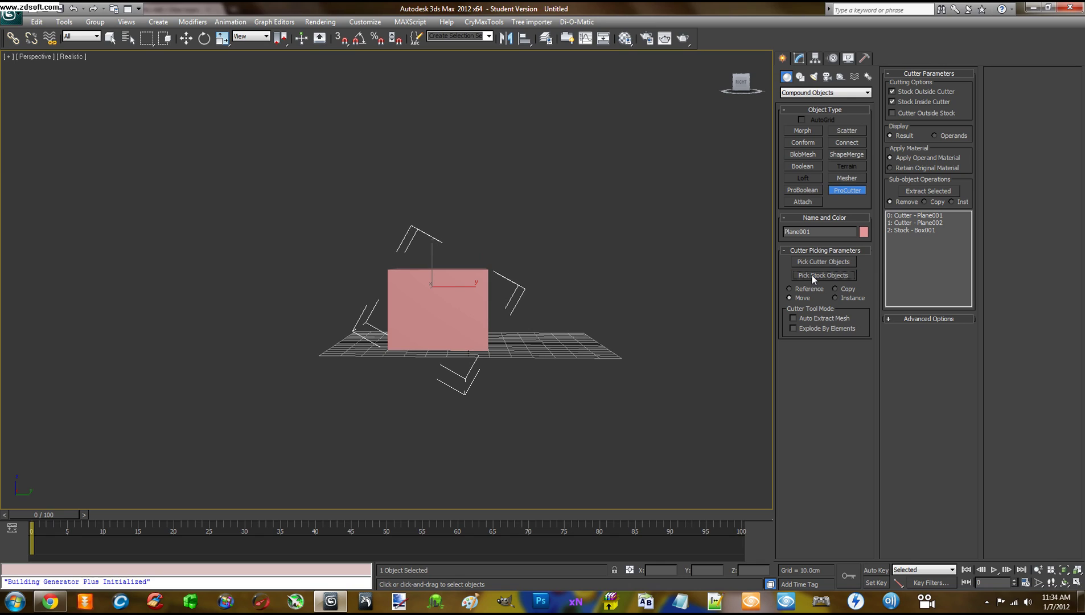
left_click(799, 60)
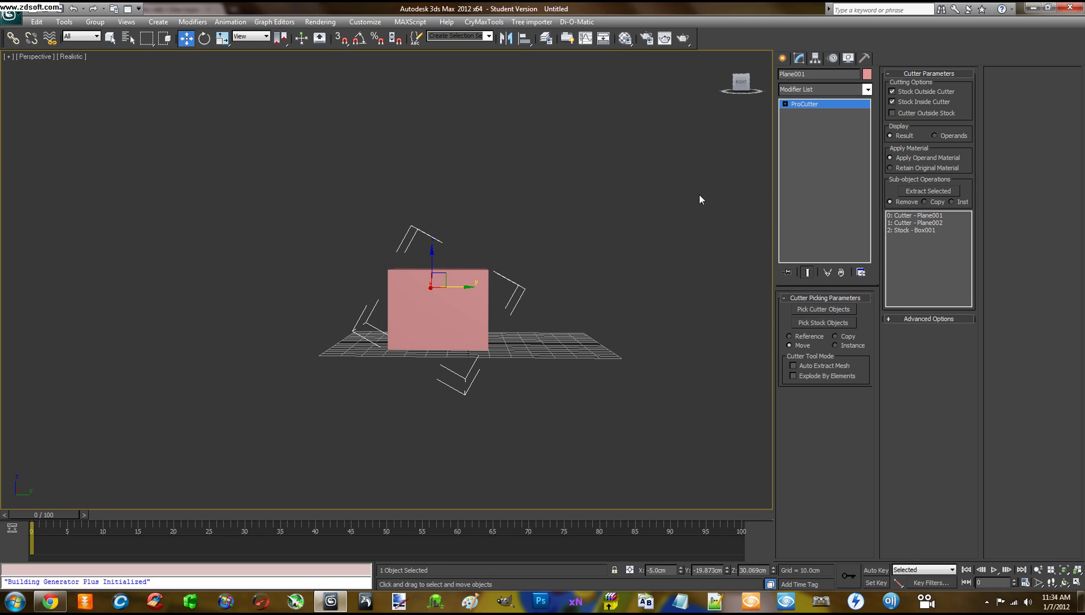
- Move the ProCutter object slightly to test whether its pieces separate, and undo the move
right_click(648, 251)
left_click(607, 190)
left_click(515, 262)
left_click(464, 275)
left_click_drag(438, 268, 445, 263)
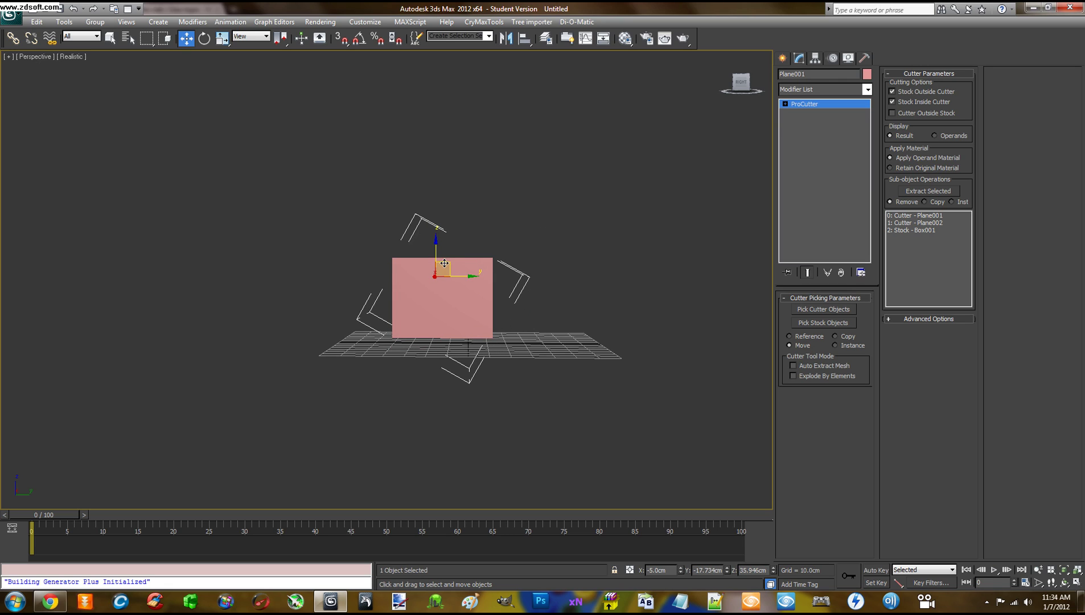
key("ctrl+z")
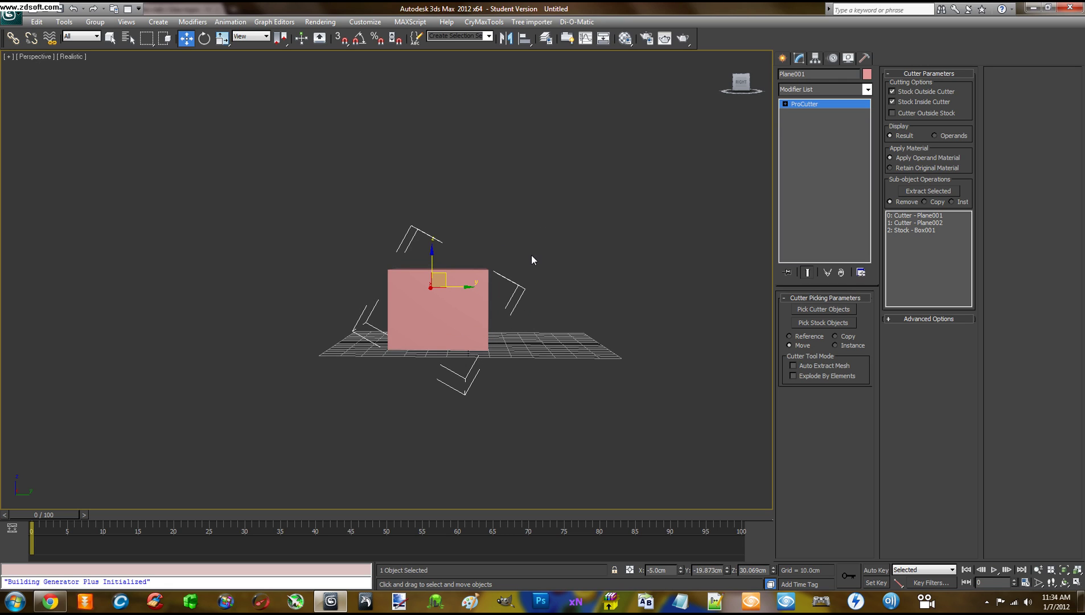
middle_click_drag(532, 256, 515, 270, "alt")
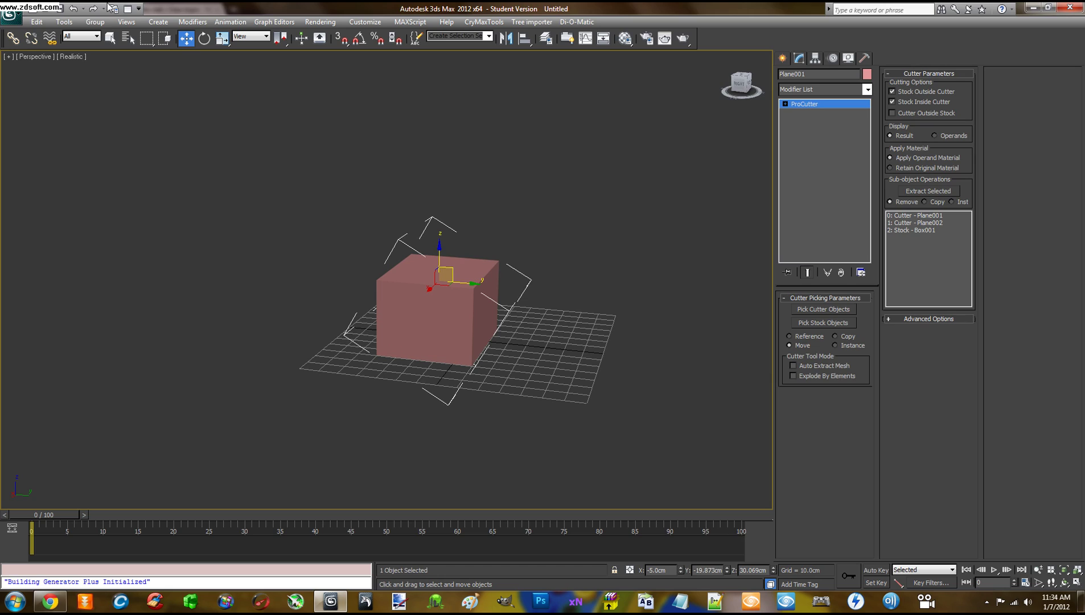
- Deselect everything and check the scene's object list for separate pieces of the cut box
left_click(110, 38)
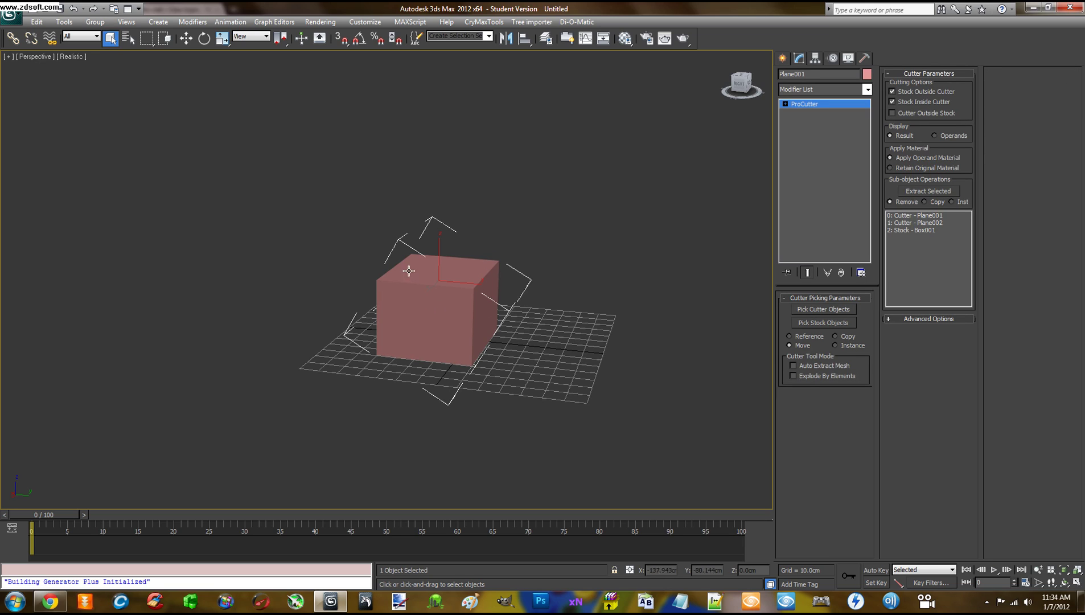
left_click_drag(318, 204, 657, 467)
left_click(551, 228)
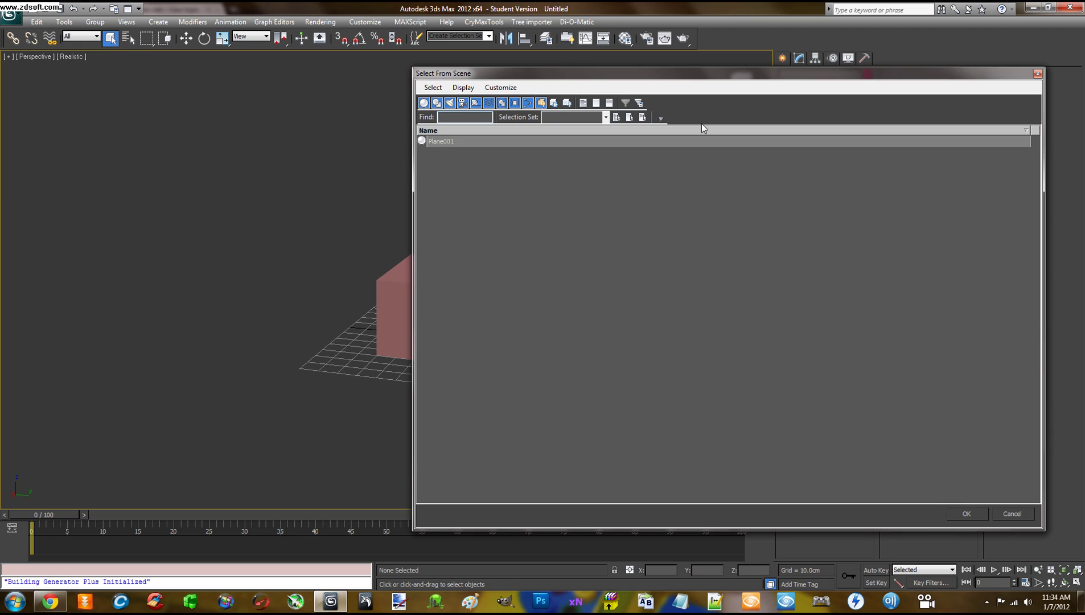
left_click_drag(907, 85, 583, 103)
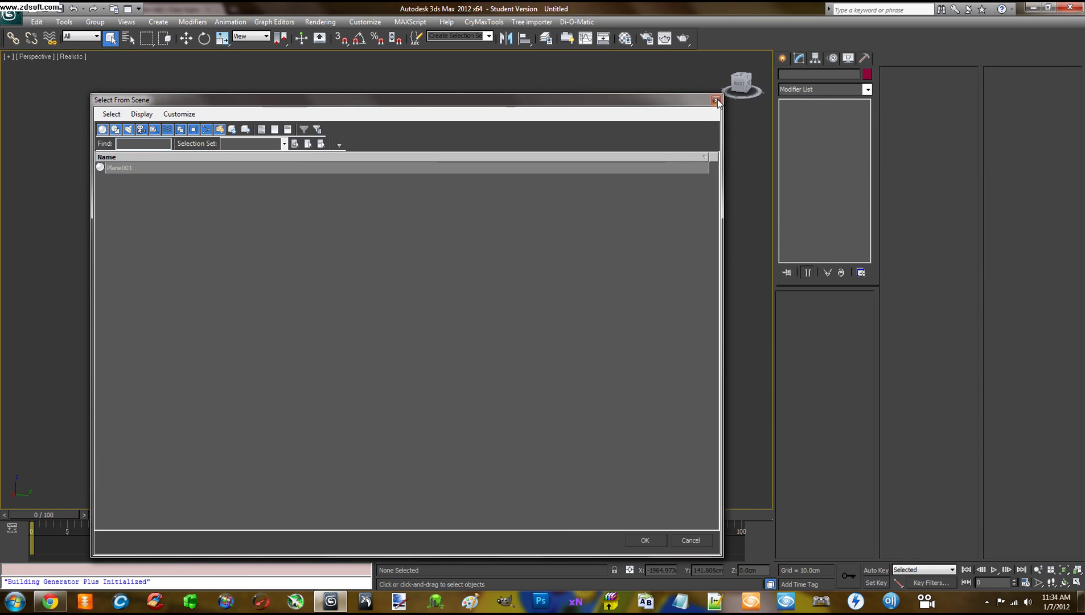
left_click(718, 99)
mouse_move(532, 184)
middle_mouse_down("alt")
mouse_move(580, 213)
mouse_move(535, 187)
middle_mouse_up("alt")
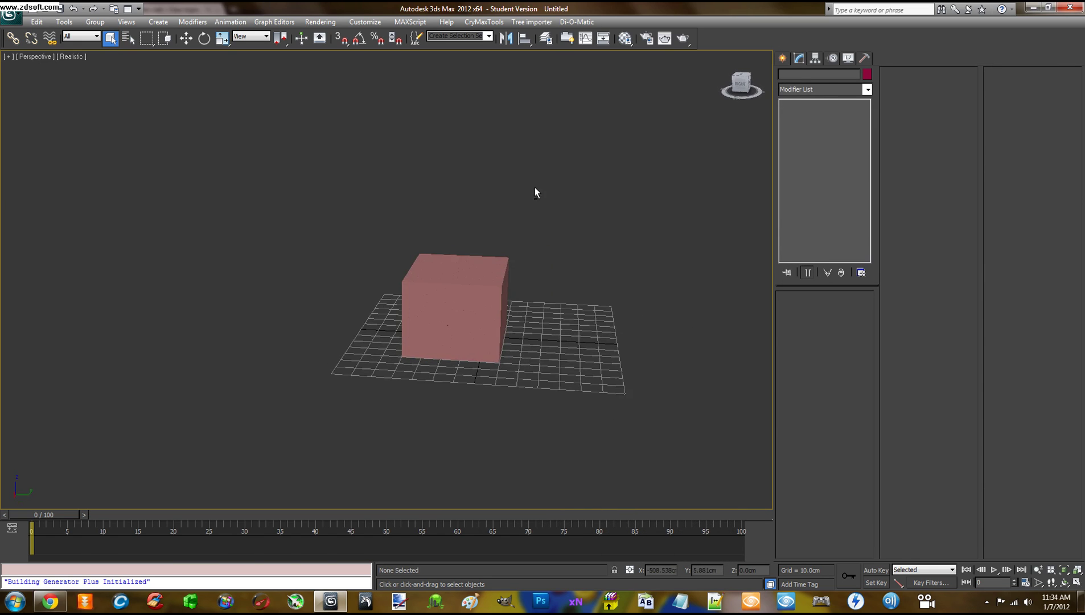
- Select the ProCutter box object and delete it from the scene
left_click(448, 289)
scroll(450, 293, "up", 5)
scroll(455, 300, "down", 5)
middle_click_drag(459, 297, 437, 292)
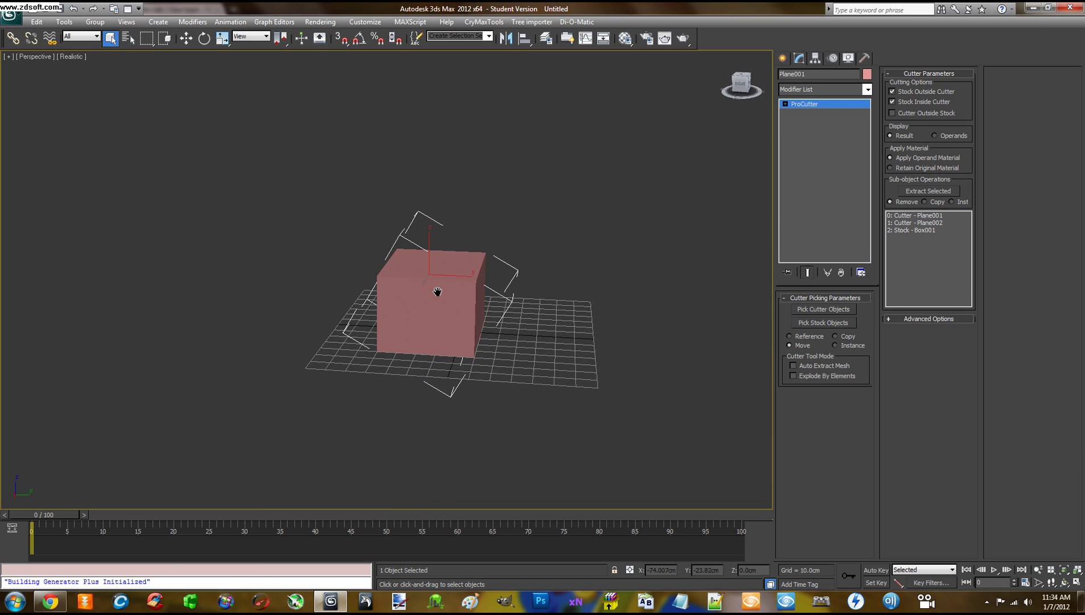
key("Delete")
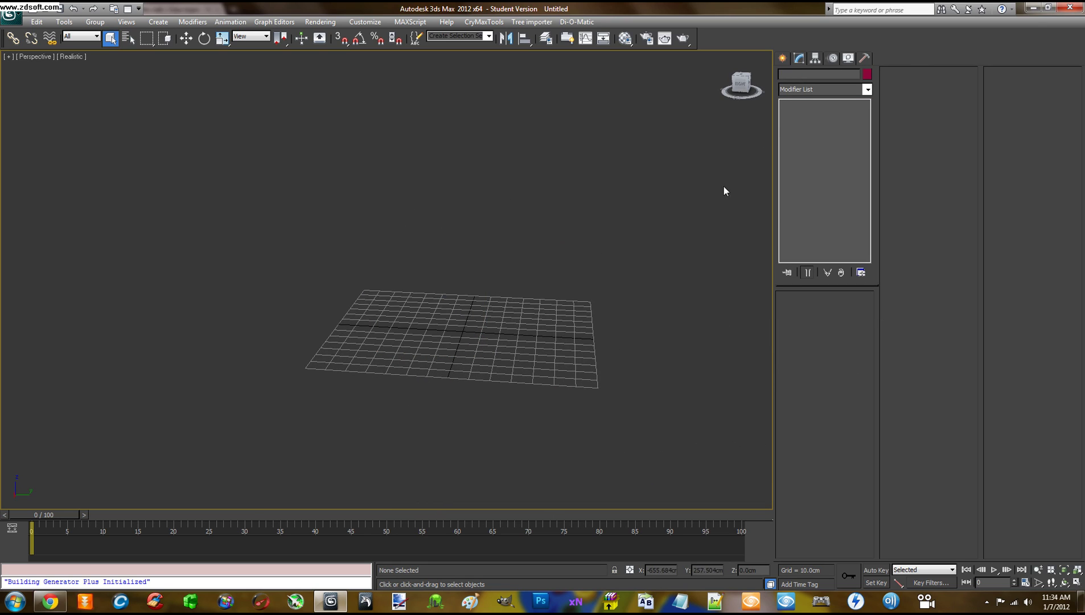
- Turn on grid snapping and create a standard box 50 cm long, 70 cm wide and 40 cm high on the grid
left_click(783, 60)
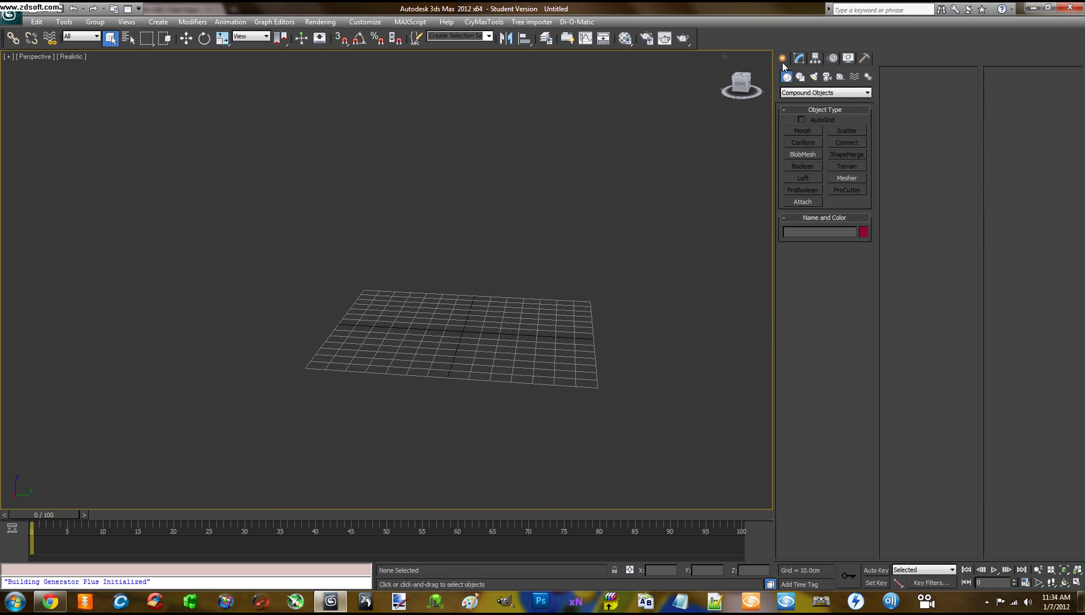
left_click(808, 94)
left_click(803, 101)
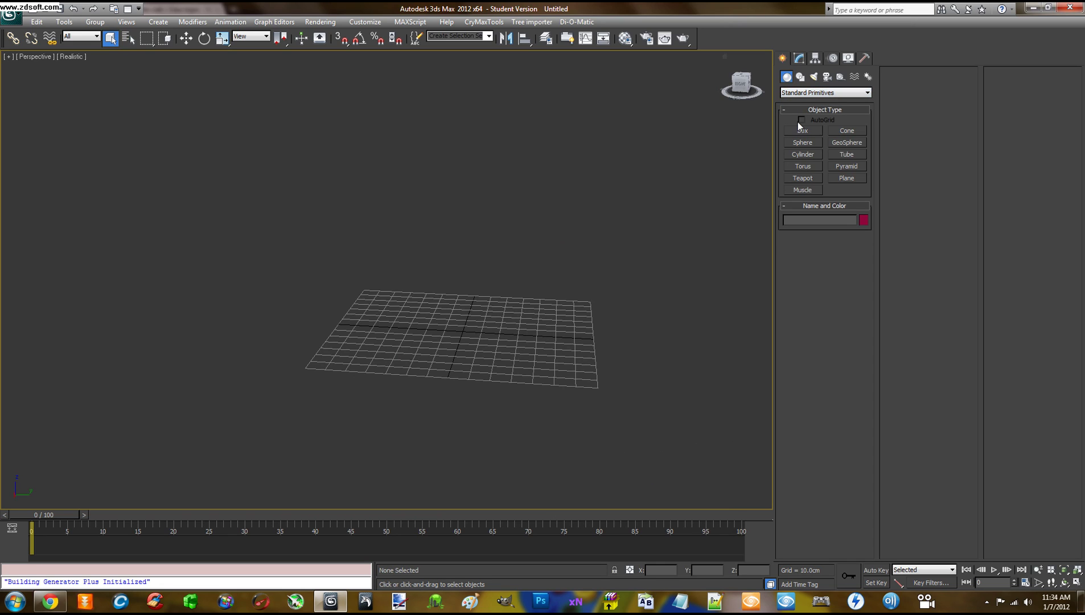
left_click(799, 132)
middle_click_drag(419, 284, 422, 320, "alt")
left_click_drag(426, 323, 429, 328)
key("ctrl+z")
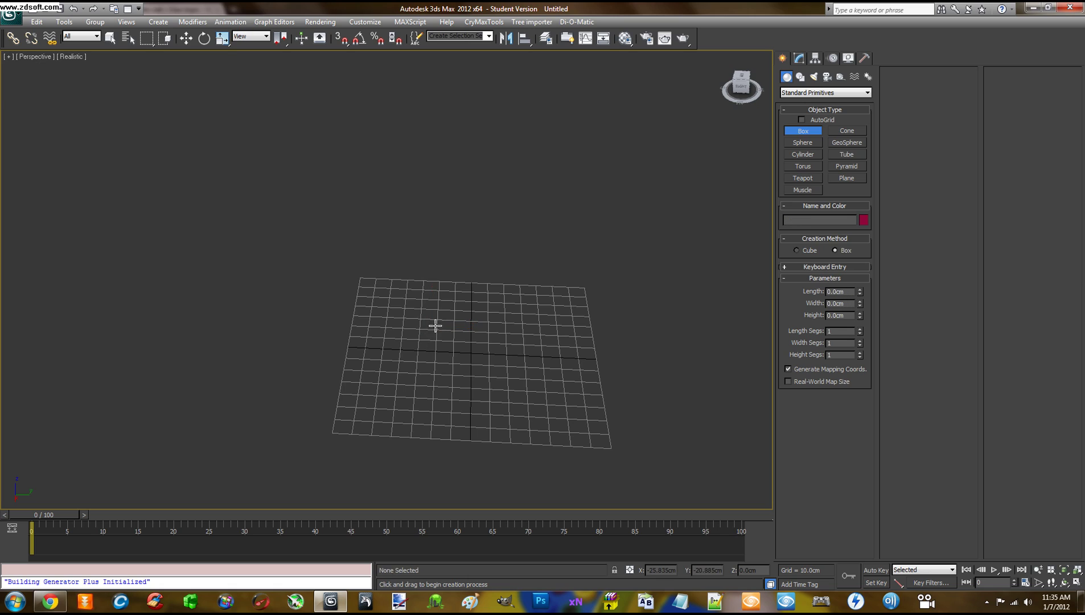
key("s")
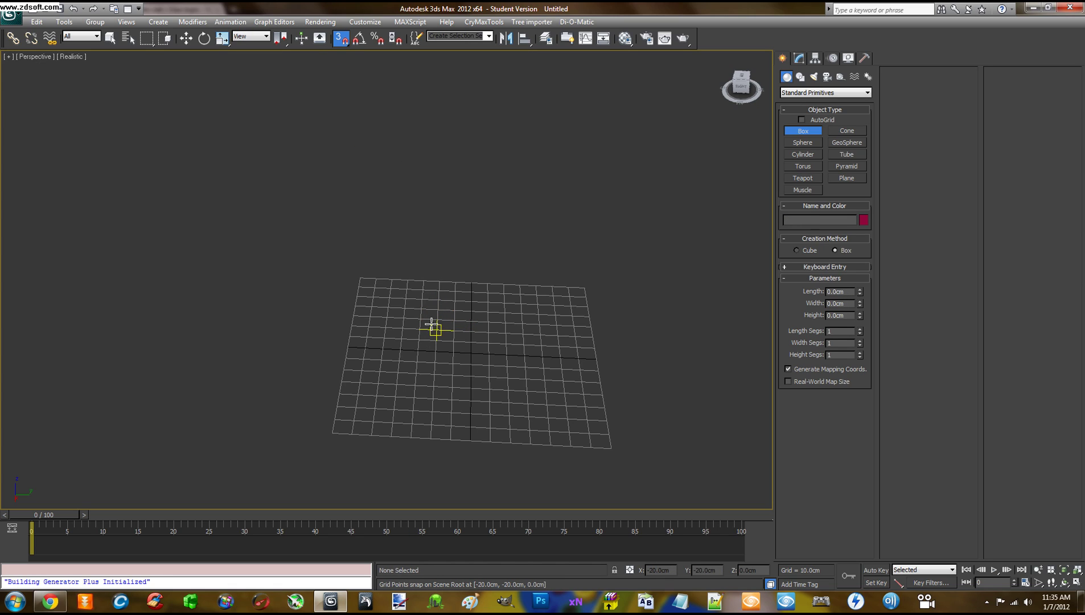
left_click_drag(434, 329, 534, 409)
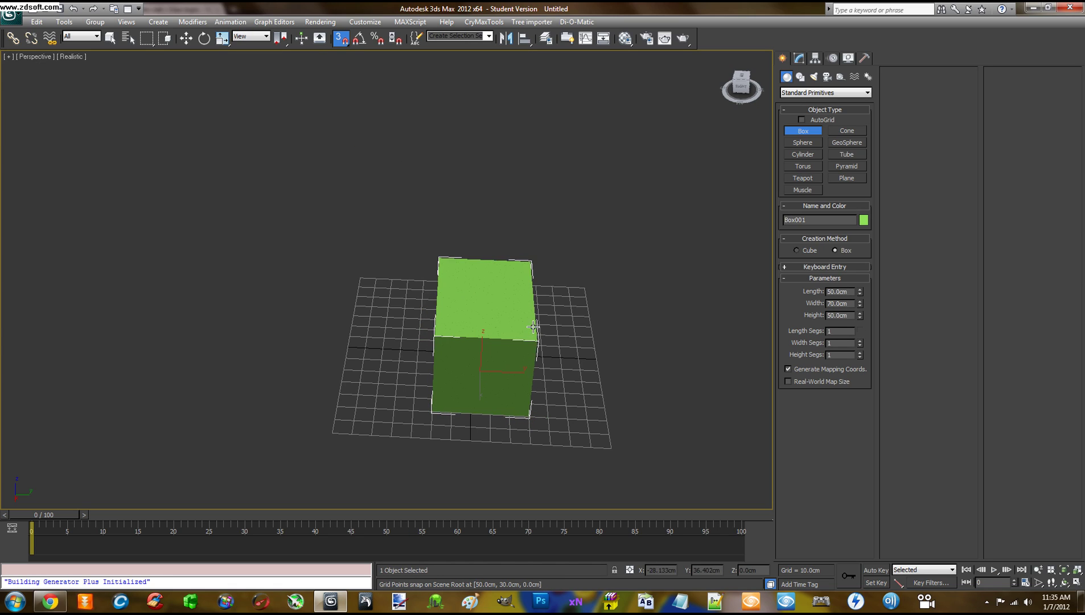
left_click(534, 347)
middle_click_drag(589, 319, 590, 311, "alt")
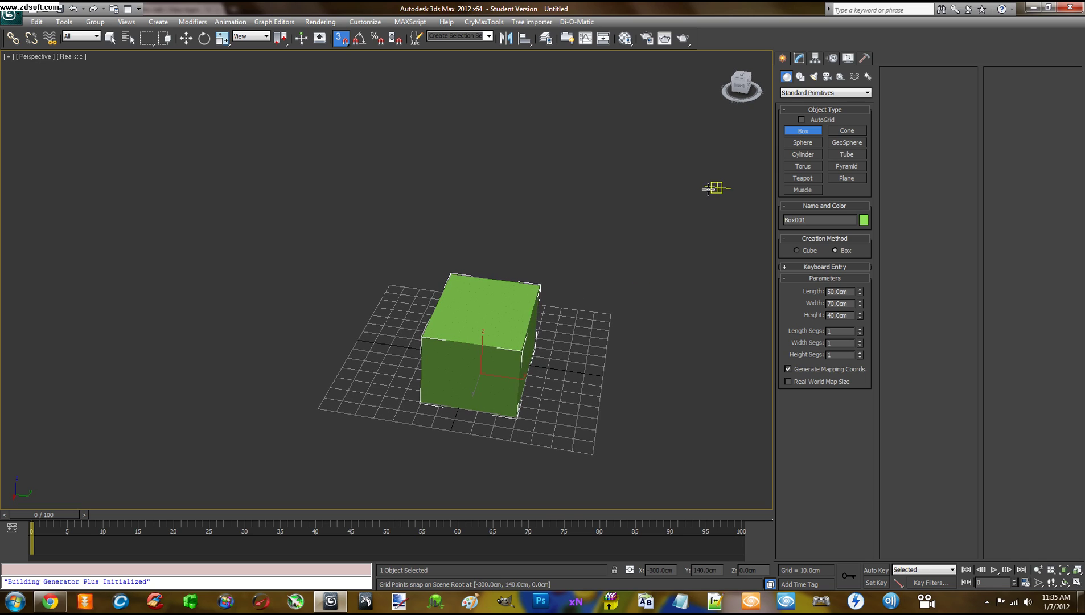
right_click(657, 227)
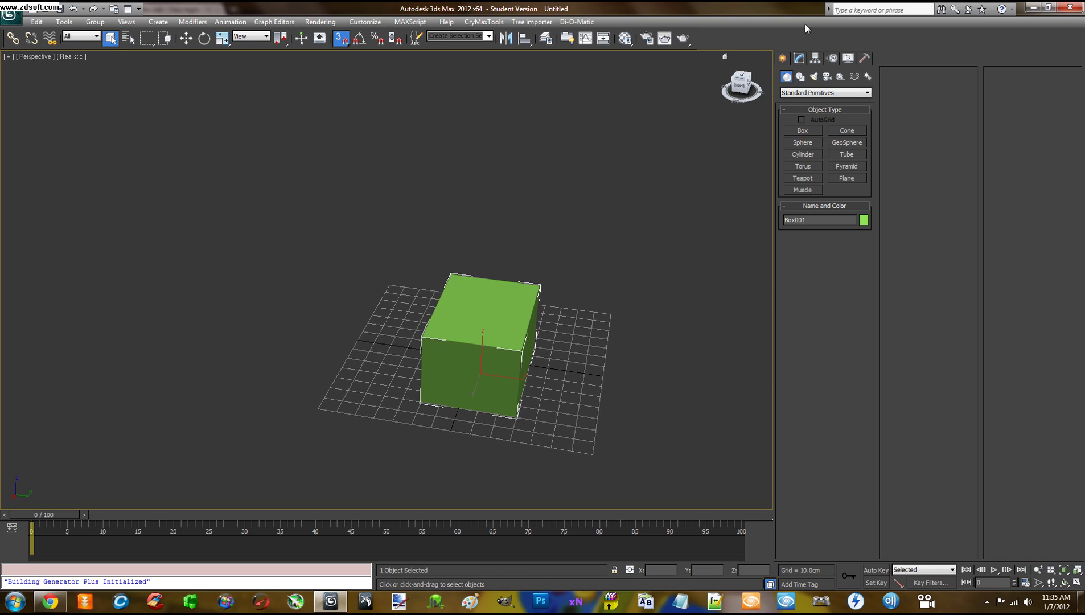
left_click(800, 58)
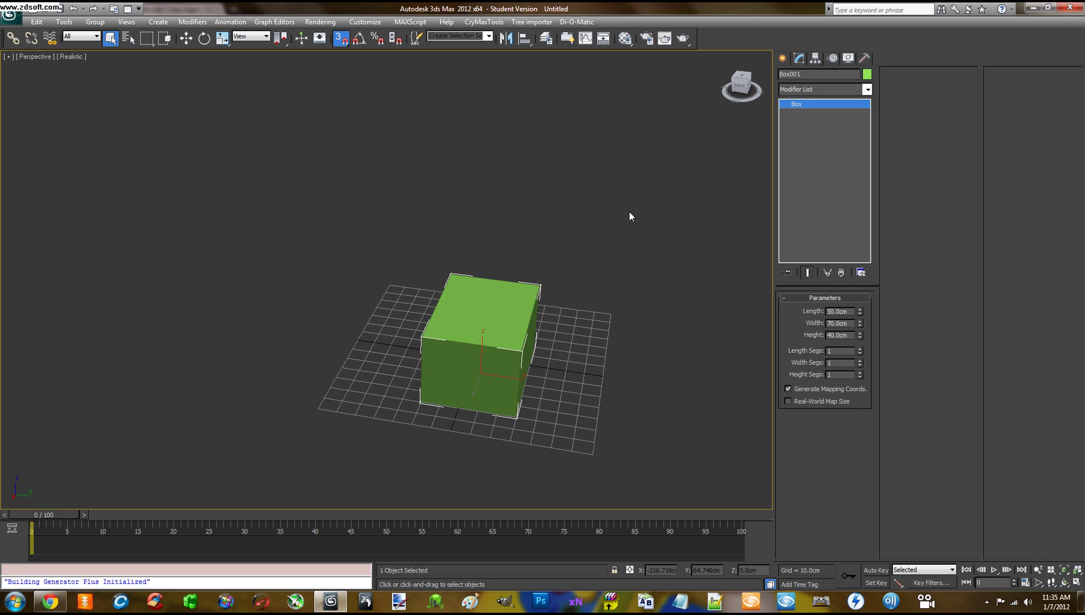
mouse_move(583, 270)
middle_mouse_down("alt")
mouse_move(582, 251)
mouse_move(632, 240)
mouse_move(582, 267)
middle_mouse_up("alt")
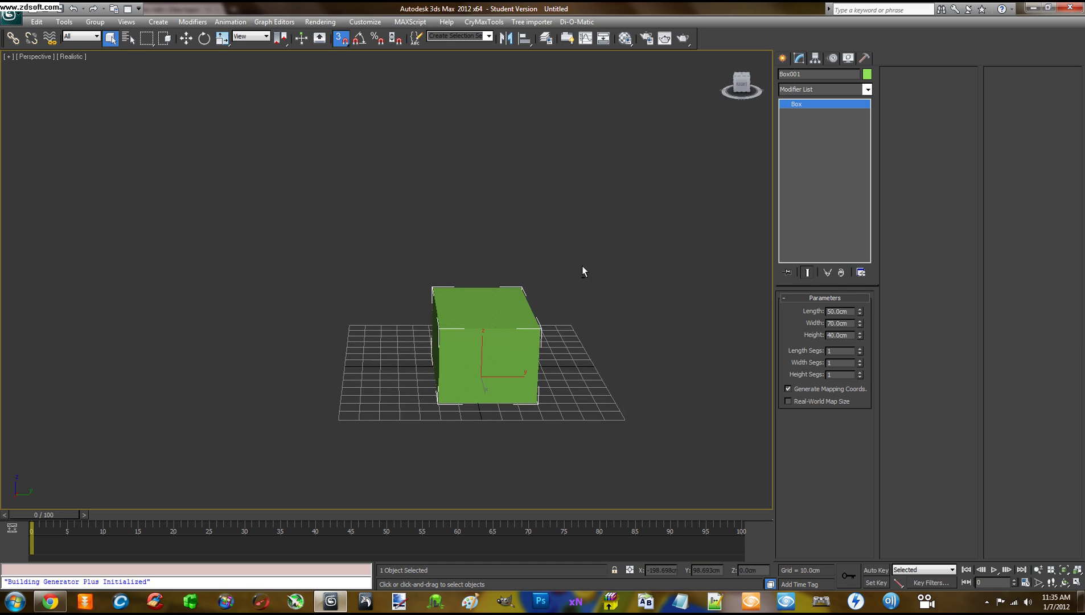
mouse_move(542, 303)
middle_mouse_down("alt")
mouse_move(497, 311)
mouse_move(556, 309)
middle_mouse_up("alt")
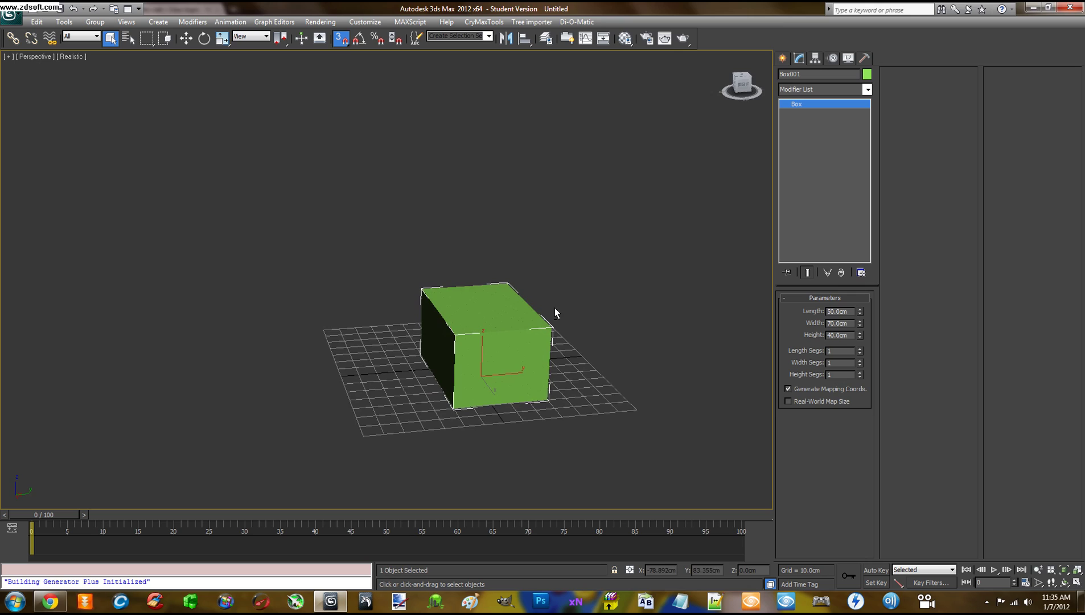
- Create a plane on the grid that extends beyond the box's base on all sides
left_click(784, 58)
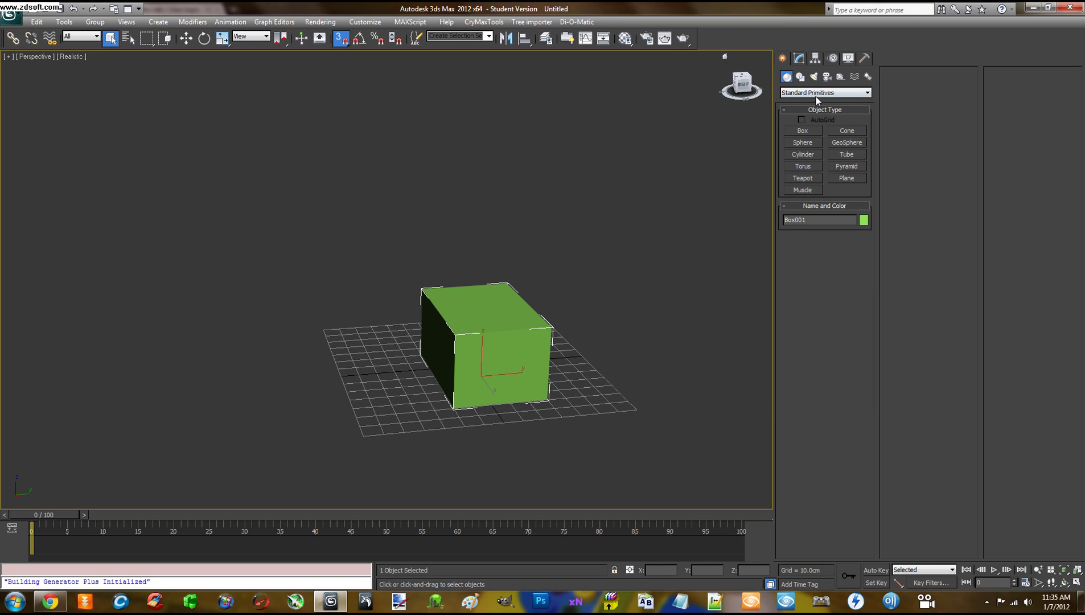
left_click(842, 179)
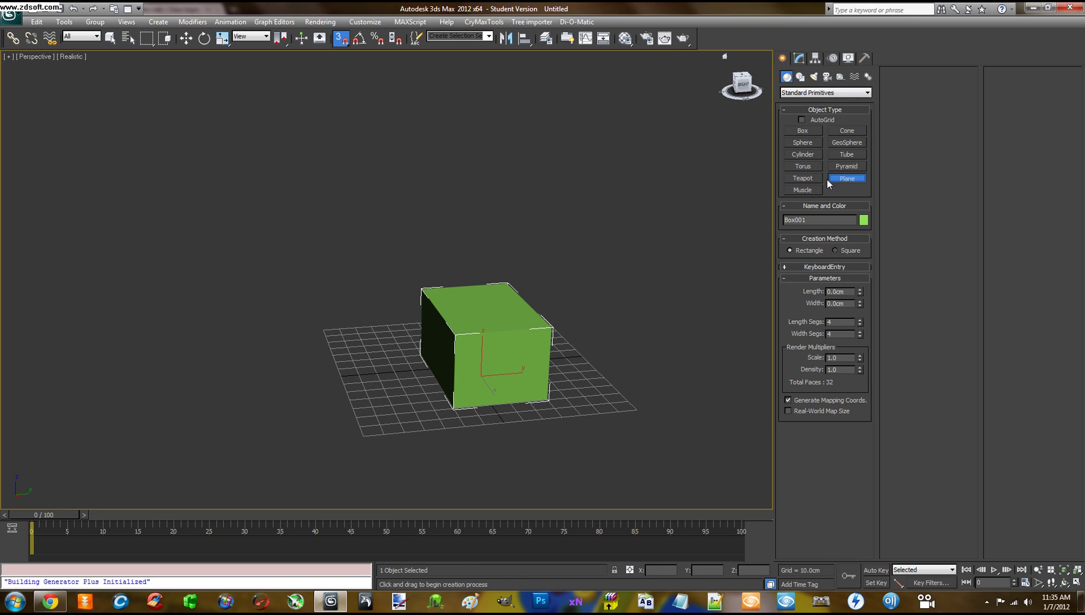
left_click_drag(347, 347, 679, 427)
right_click(648, 357)
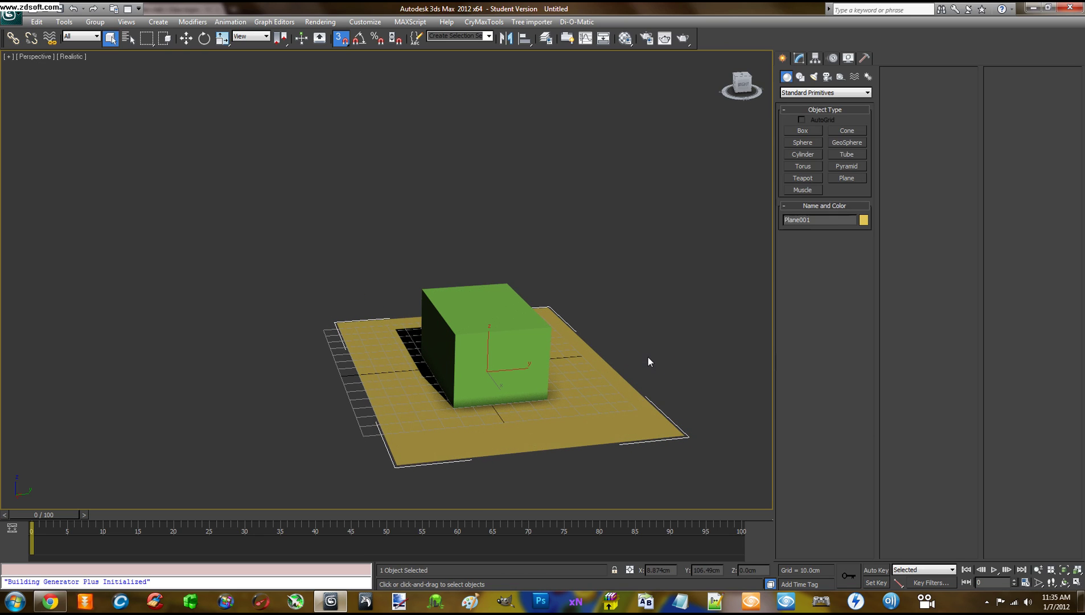
- Turn off snapping, then raise the plane into the box and tilt it about -35° around X so it slopes through the box
middle_click_drag(648, 351, 595, 377, "alt")
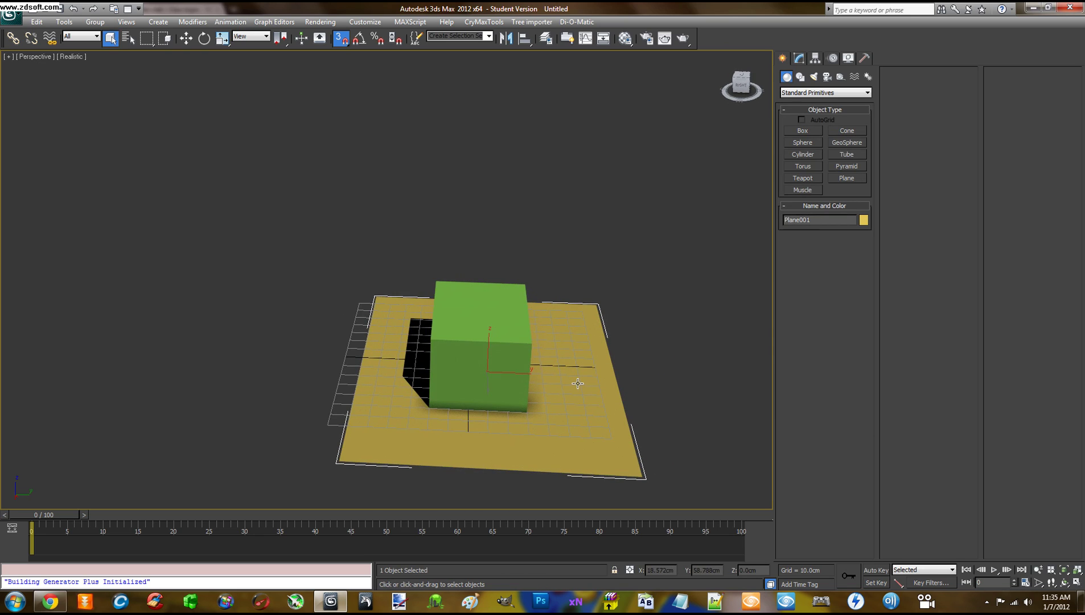
key("w")
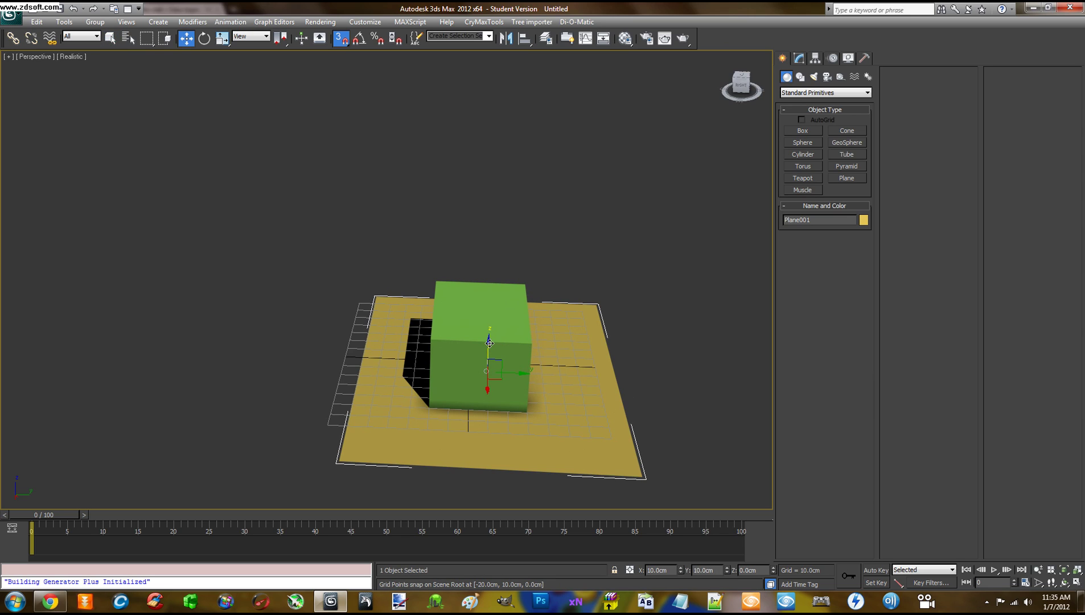
left_click(341, 39)
mouse_move(487, 340)
left_mouse_down()
mouse_move(488, 292)
mouse_move(517, 294)
mouse_move(521, 312)
mouse_move(492, 325)
left_mouse_up()
key("e")
key("w")
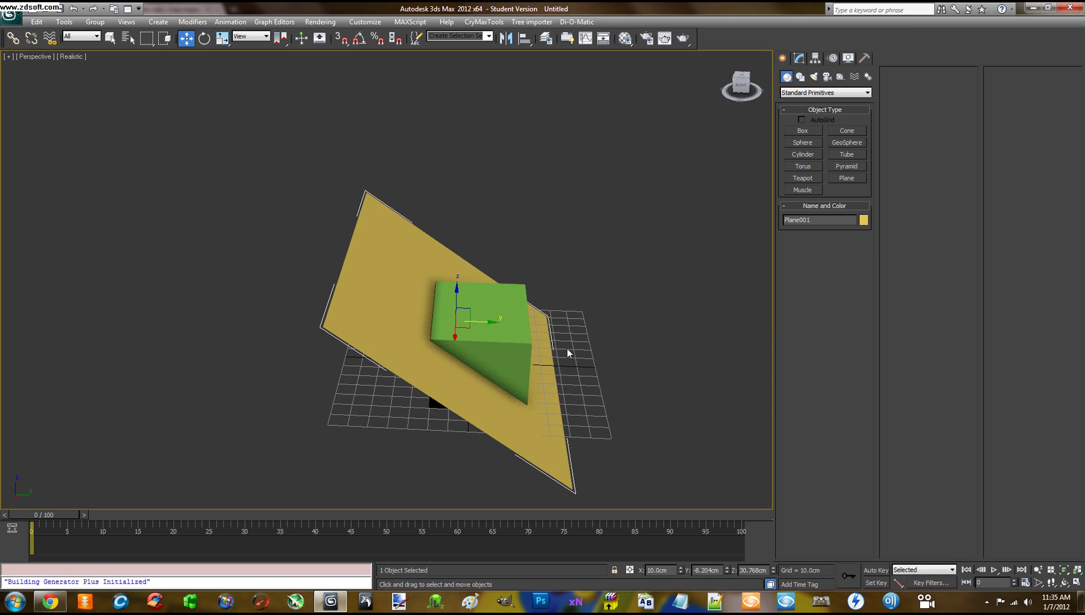
- Make one copy of the sloped plane below it and rotate the copy to about 55° around X so the planes cross inside the box
middle_click_drag(567, 349, 570, 319, "alt")
mouse_move(467, 308)
left_mouse_down()
mouse_move(490, 304)
mouse_move(472, 332)
left_mouse_up()
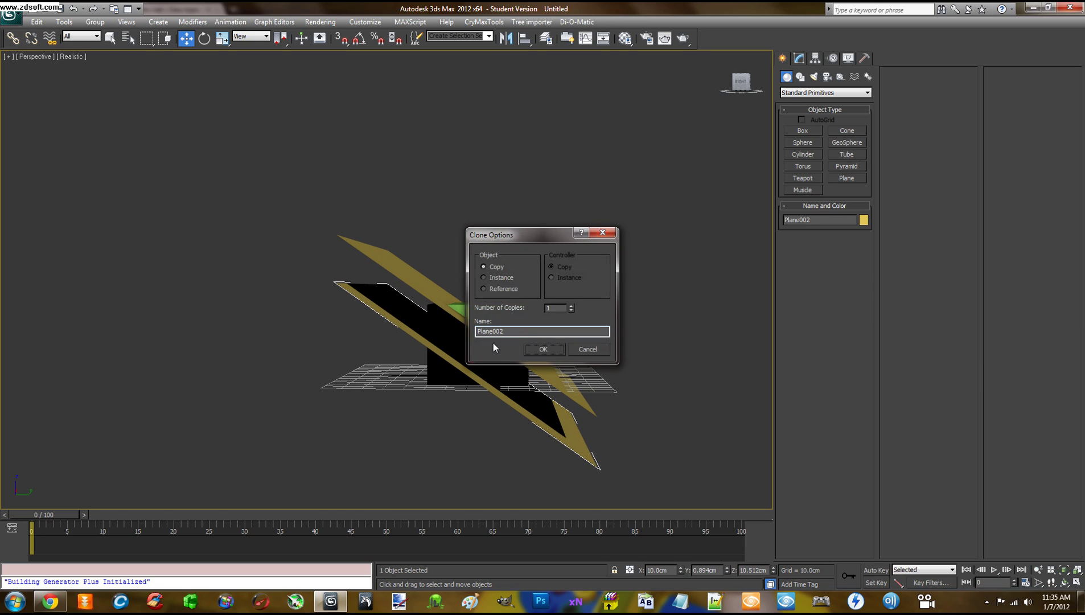
left_click(542, 350)
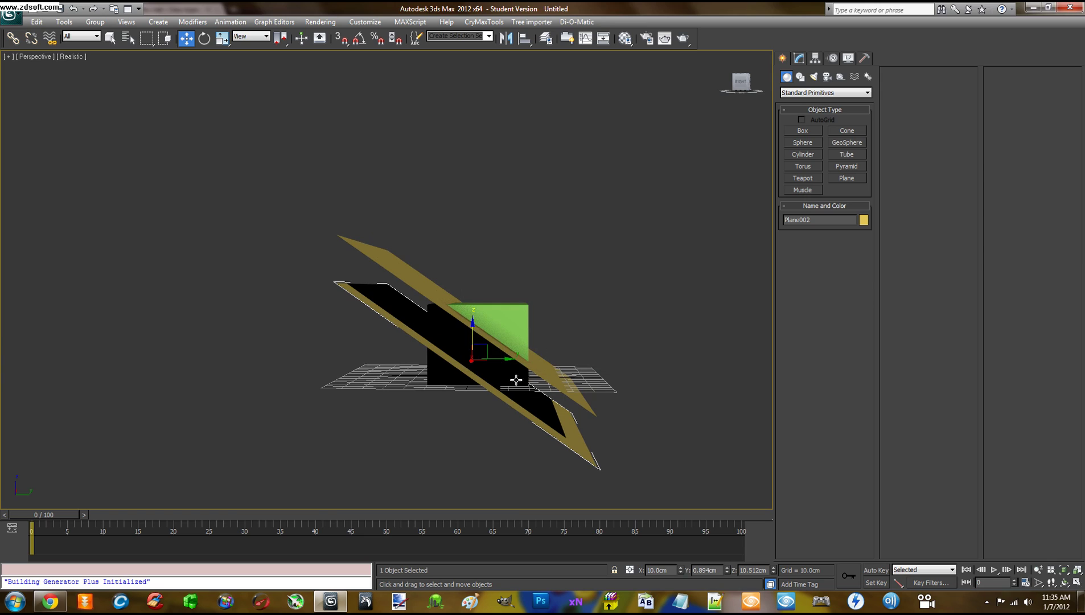
key("e")
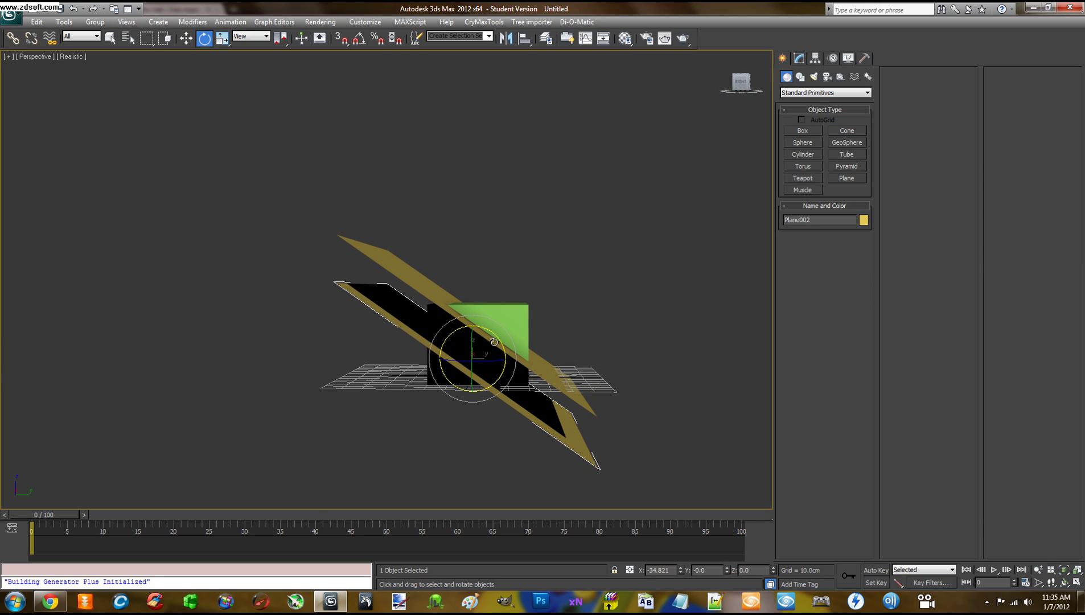
left_click_drag(496, 338, 406, 282)
middle_click_drag(654, 325, 610, 342)
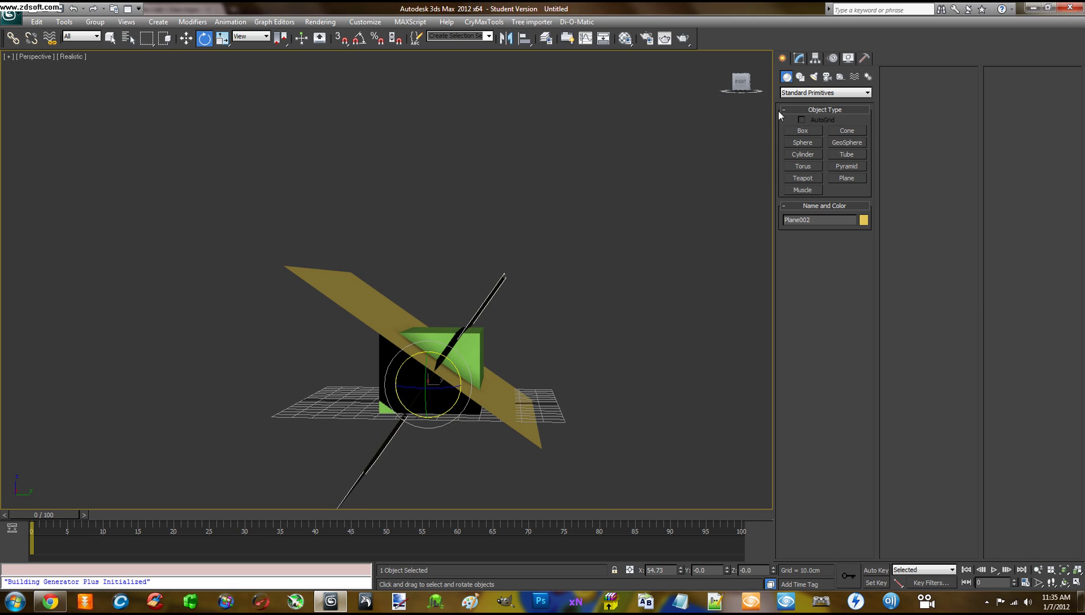
- Create a ProCutter compound object from the rotated plane copy and add the first sloped plane as a cutter object
left_click(795, 92)
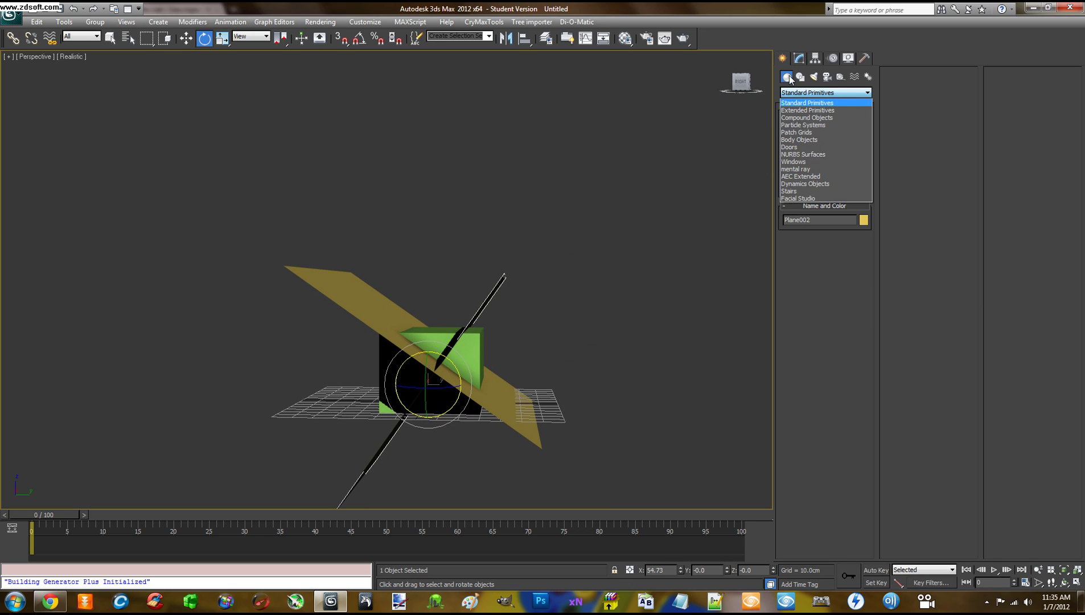
left_click(807, 117)
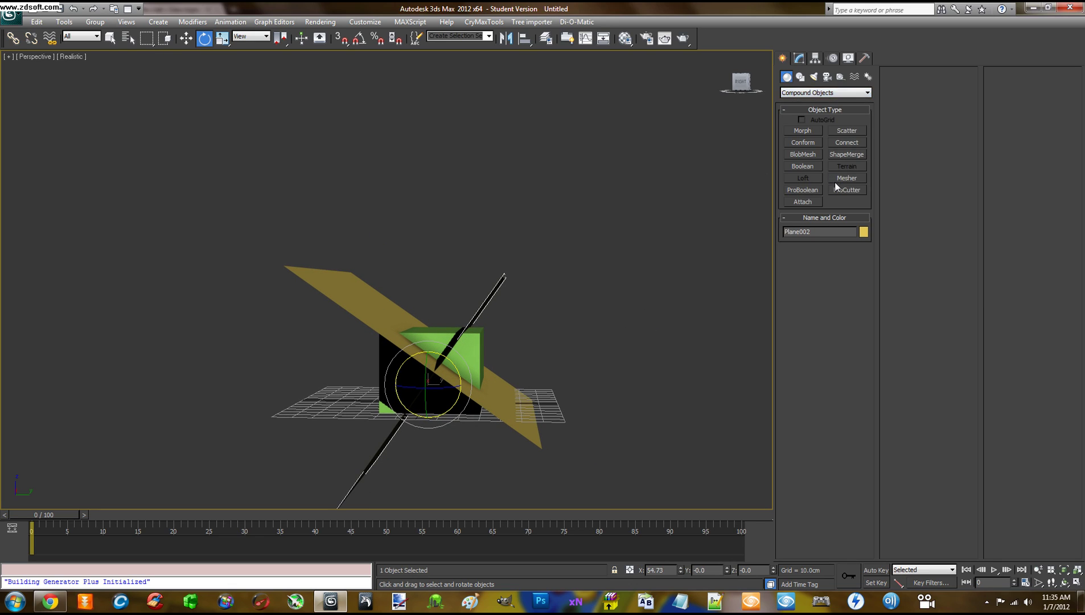
left_click(837, 190)
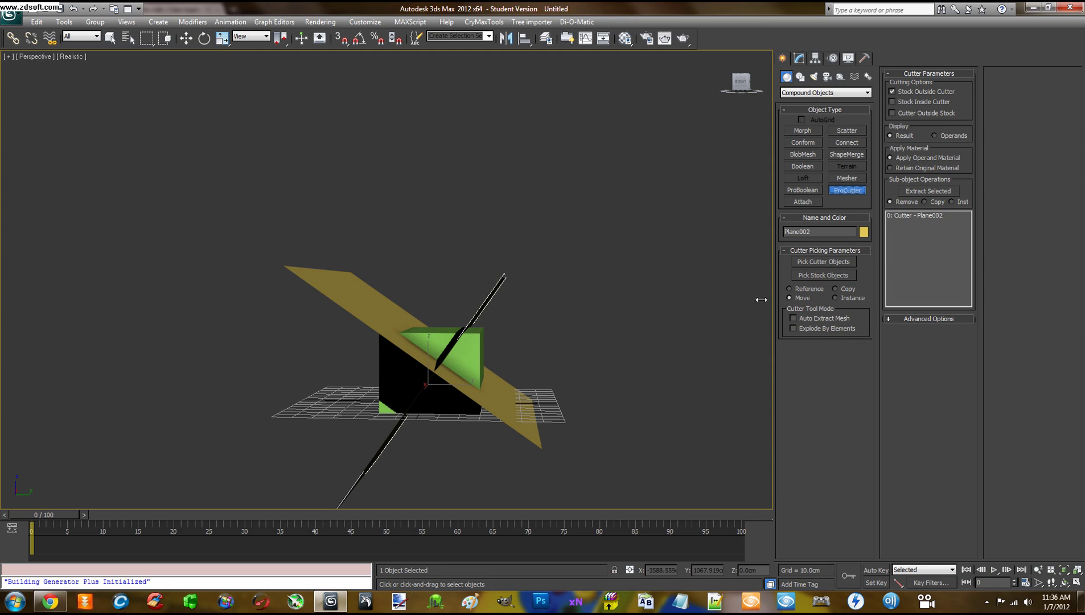
left_click(826, 262)
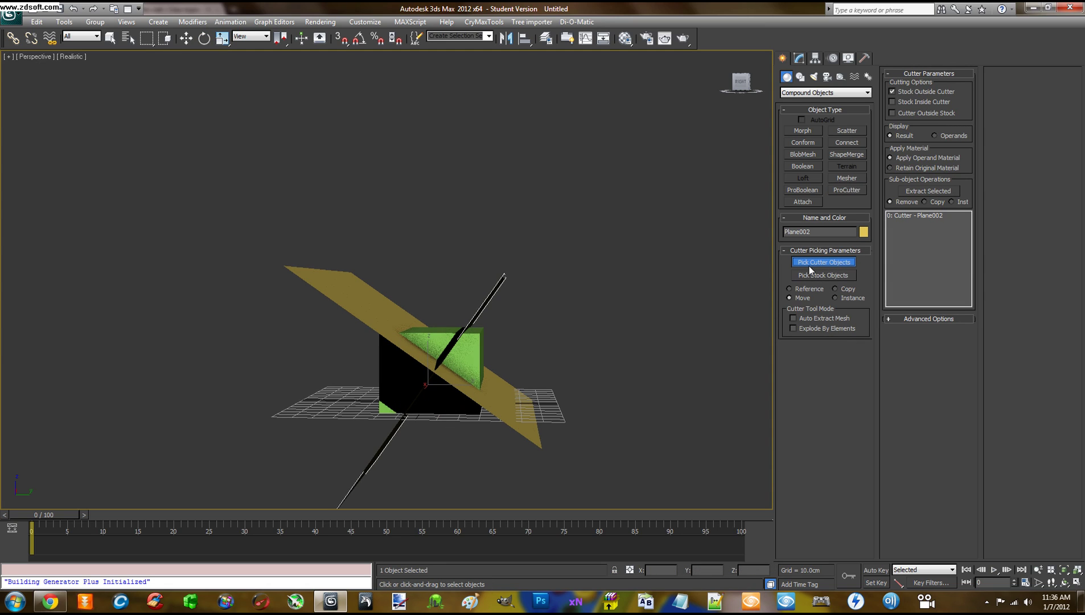
left_click(485, 302)
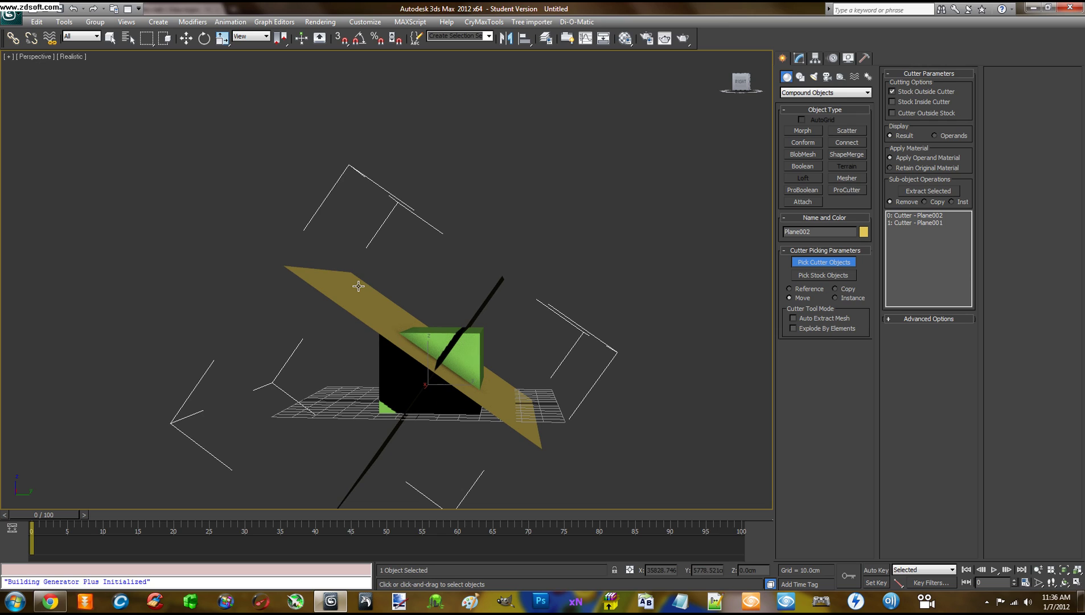
- Enable Stock Inside Cutter and Auto Extract Mesh for the ProCutter, and pick the box as the stock object
left_click(893, 102)
middle_click_drag(593, 200, 605, 210, "alt")
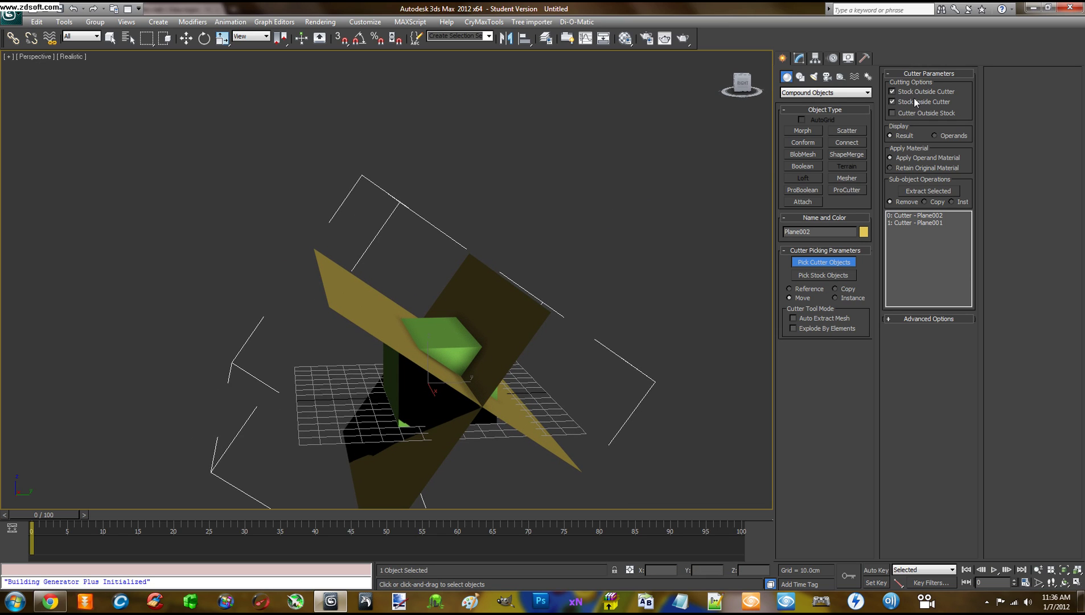
middle_click_drag(721, 228, 350, 255, "alt")
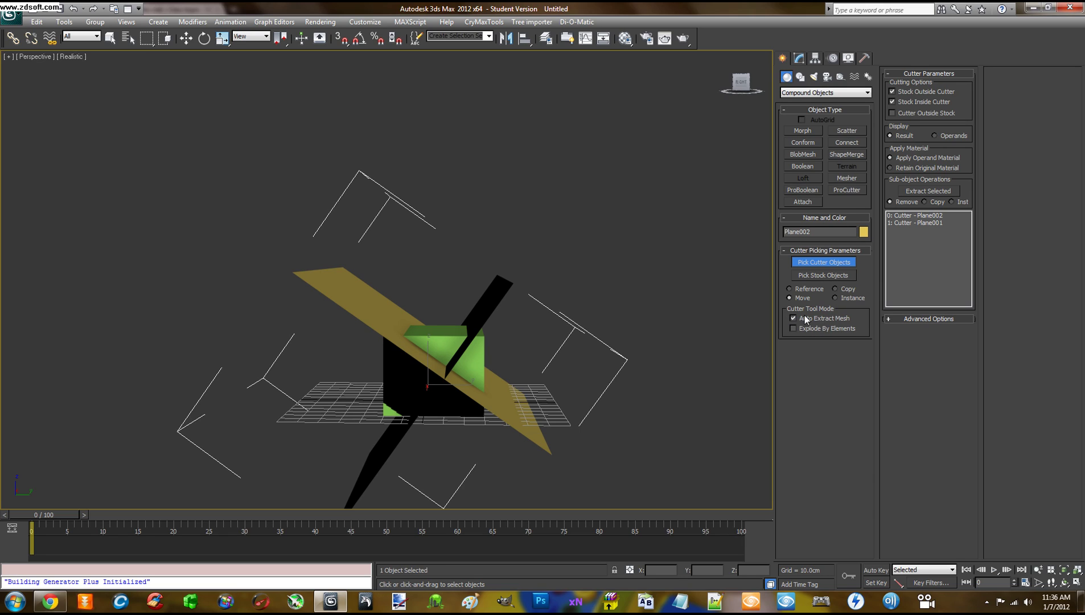
left_click(816, 275)
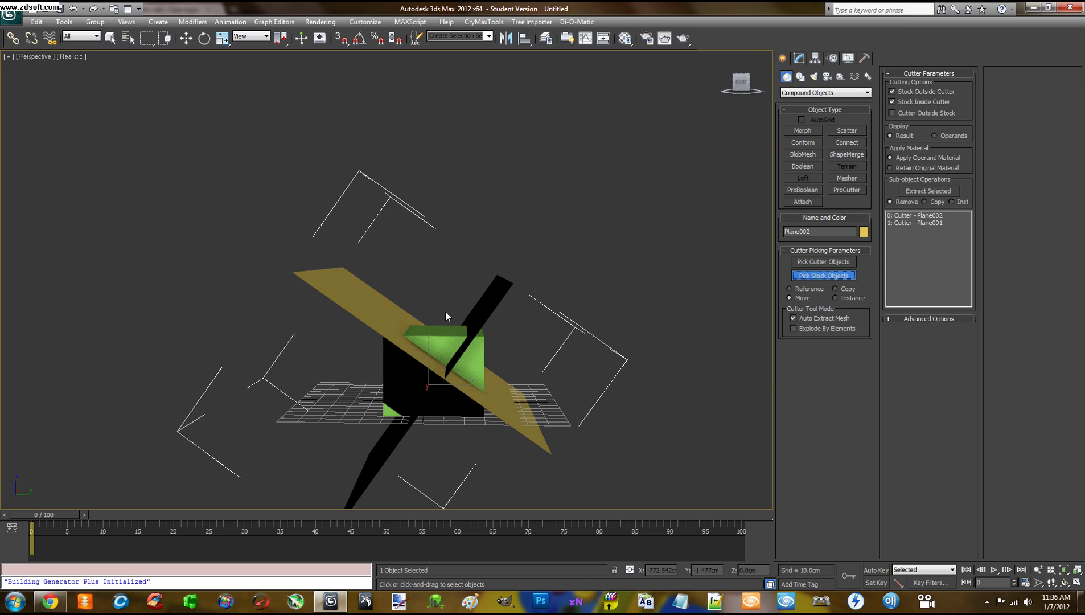
left_click(444, 336)
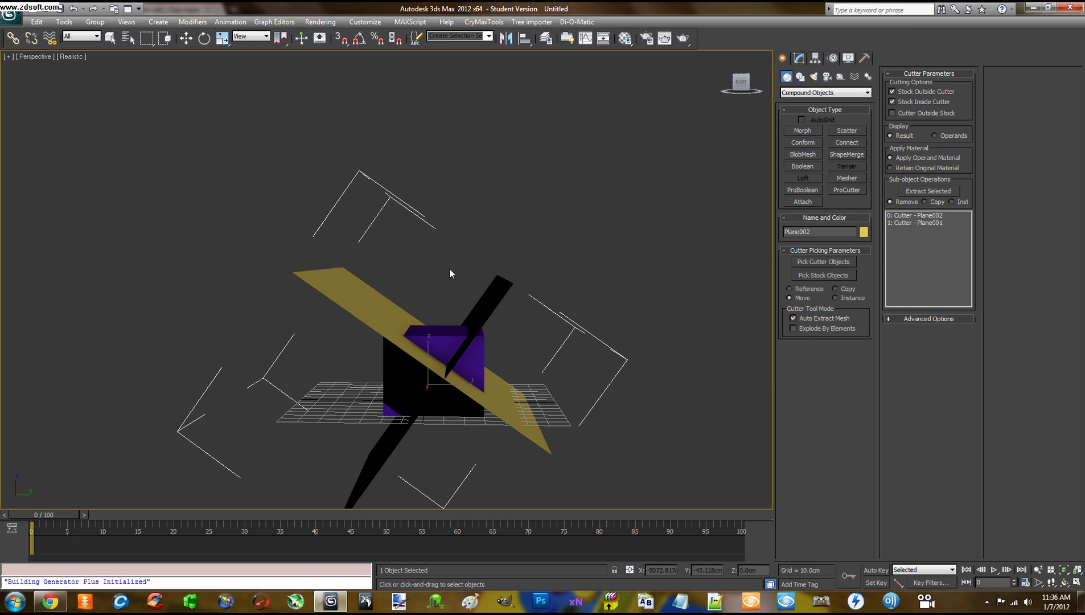
- Delete the ProCutter planes and try moving the extracted box mesh upward
mouse_move(461, 244)
middle_mouse_down("alt")
mouse_move(487, 246)
mouse_move(461, 228)
mouse_move(476, 247)
mouse_move(456, 246)
middle_mouse_up("alt")
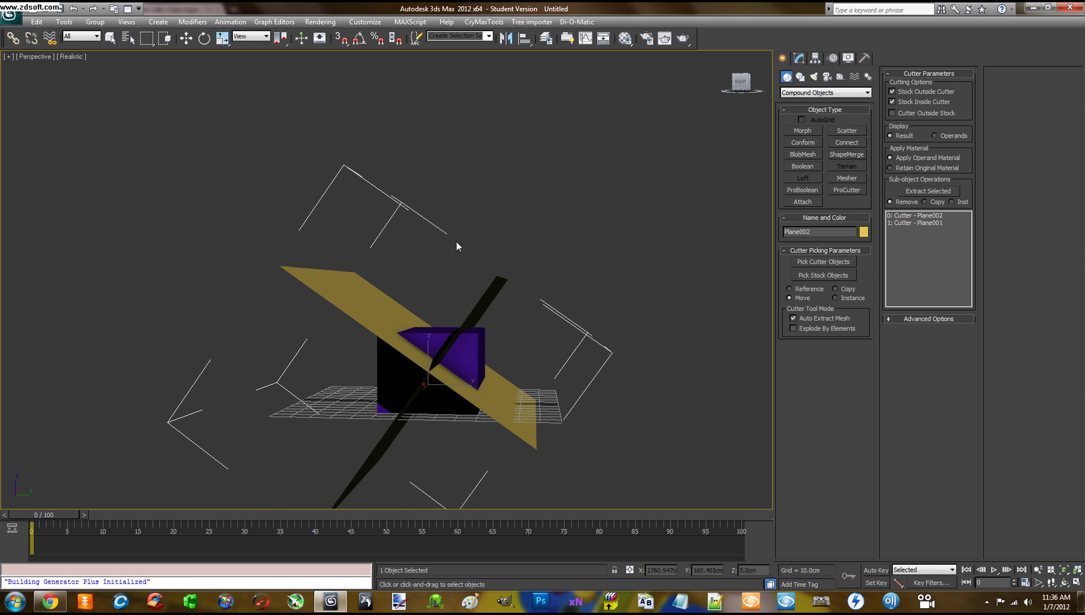
key("Delete")
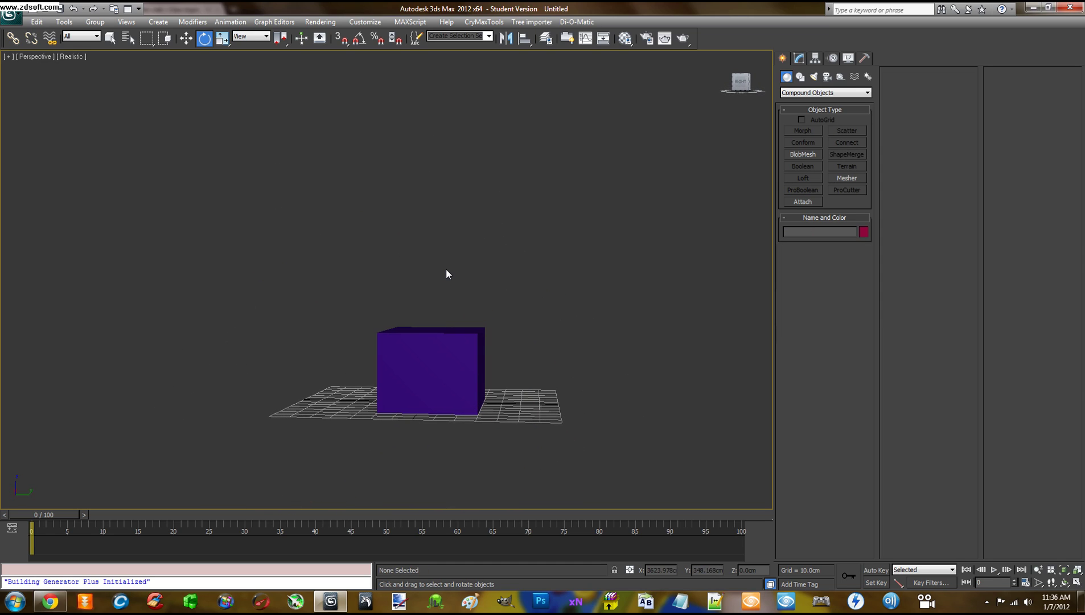
middle_click_drag(467, 255, 464, 232, "alt")
left_click(444, 291)
middle_click_drag(522, 311, 530, 288, "alt")
key("w")
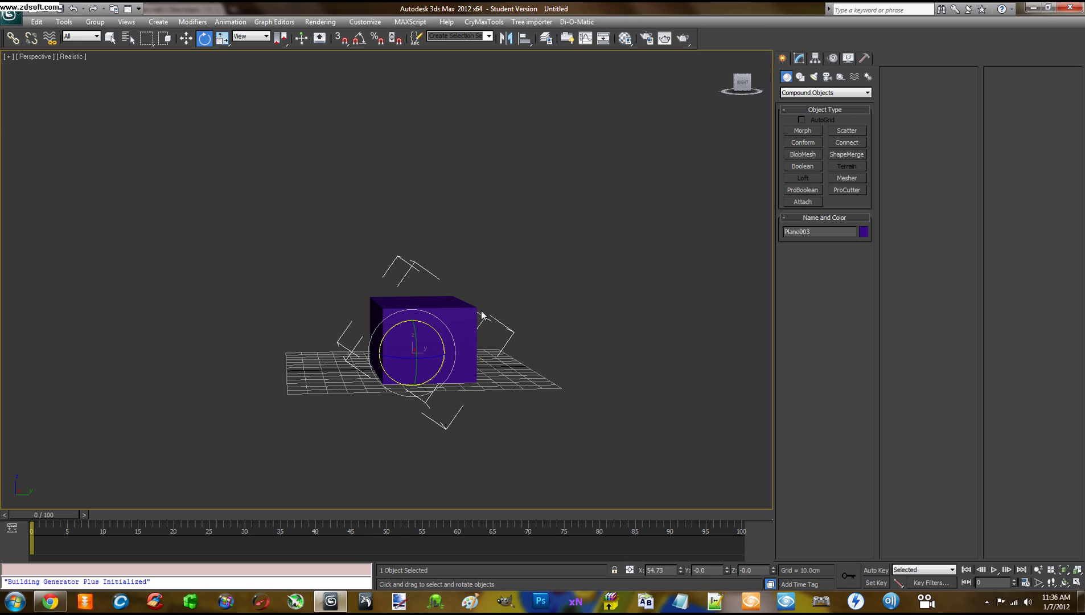
key("w")
left_click_drag(420, 344, 427, 306)
mouse_move(494, 275)
middle_mouse_down("alt")
mouse_move(540, 280)
mouse_move(507, 301)
mouse_move(368, 303)
mouse_move(488, 283)
middle_mouse_up("alt")
- Undo the mesh move and the deletion to bring back the ProCutter planes
key("ctrl+z")
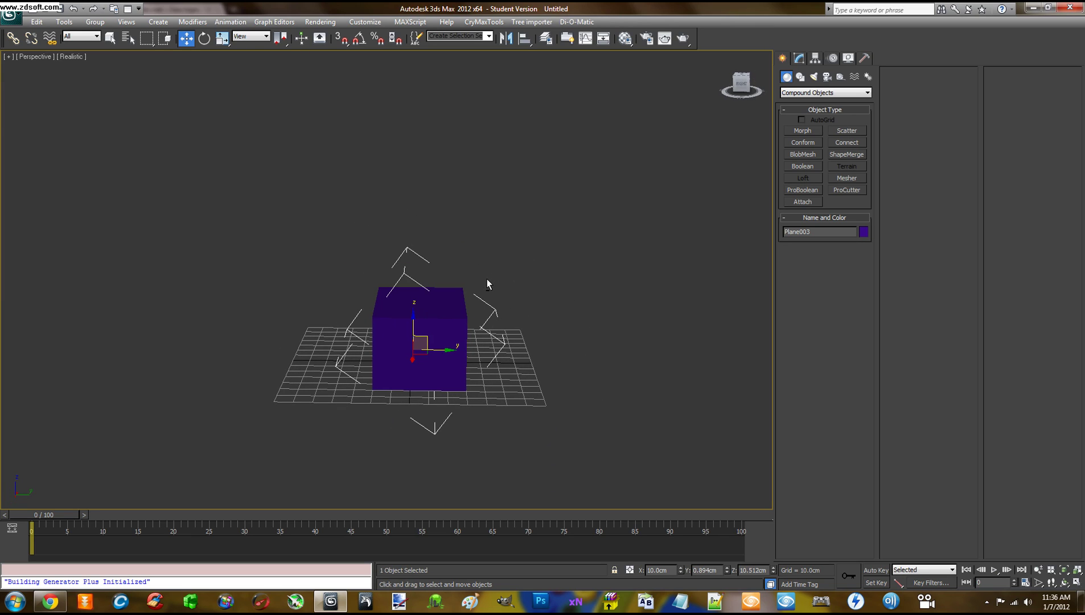
key("ctrl+z")
key("ctrl+z")
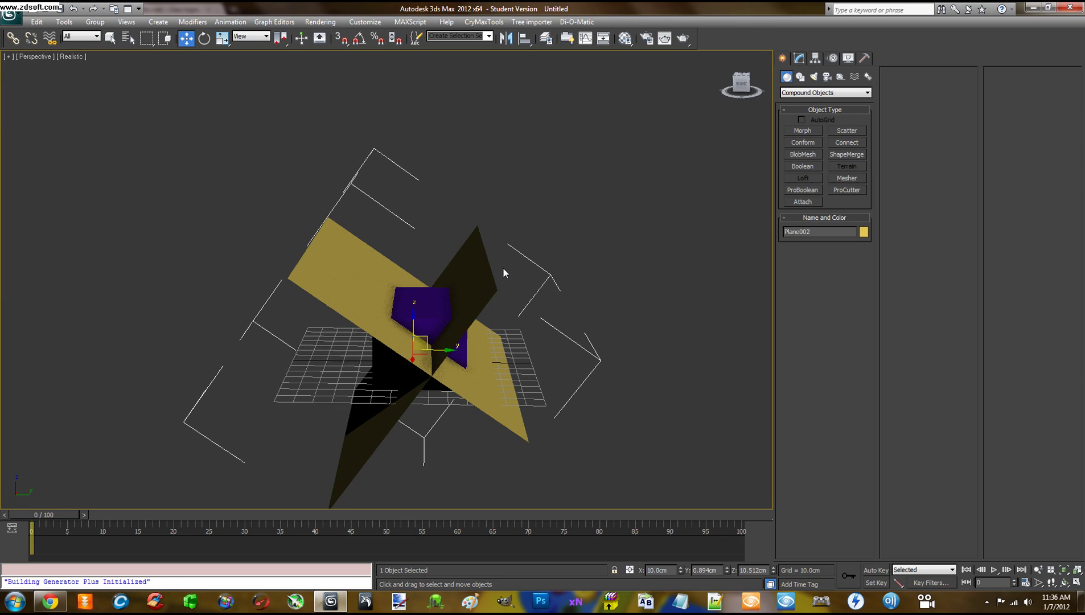
middle_click_drag(586, 227, 590, 222, "alt")
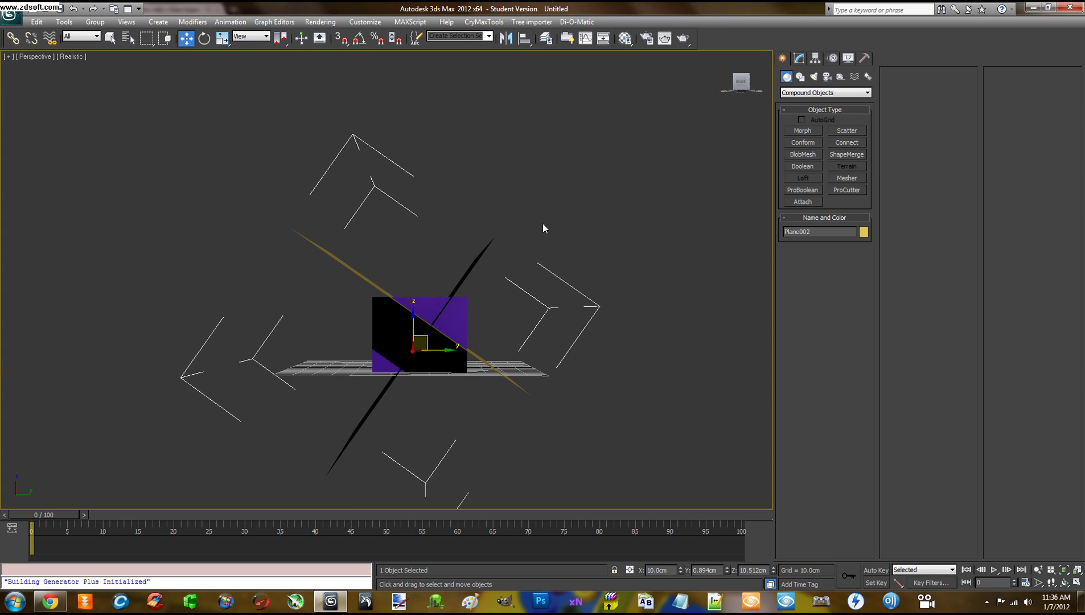
- Set the ProCutter to Retain Original Material, enable Explode By Elements, and pick the box as the stock object
left_click(800, 58)
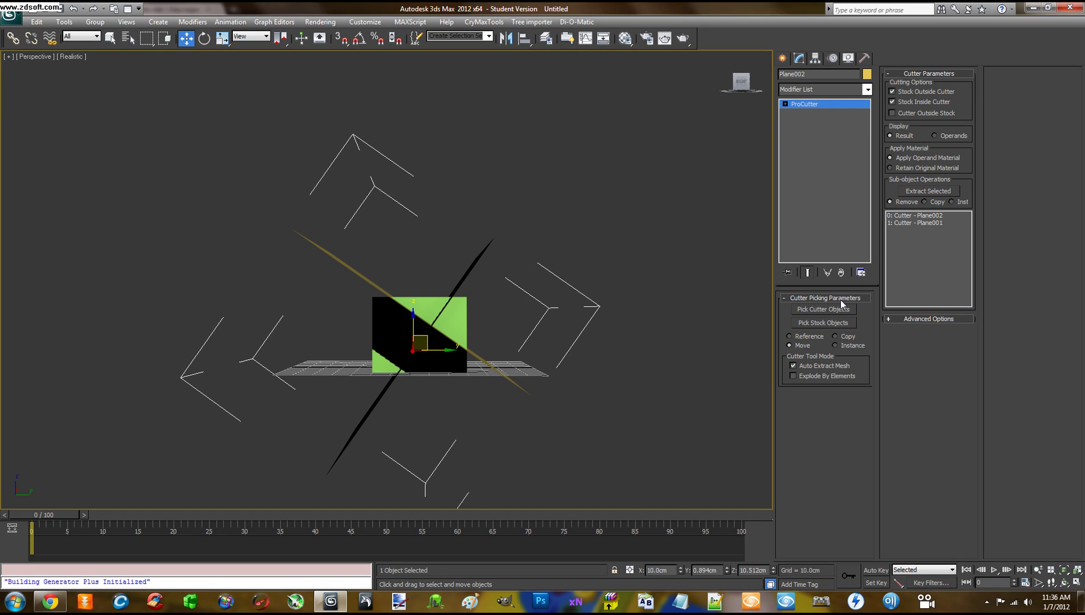
left_click(902, 168)
left_click(818, 323)
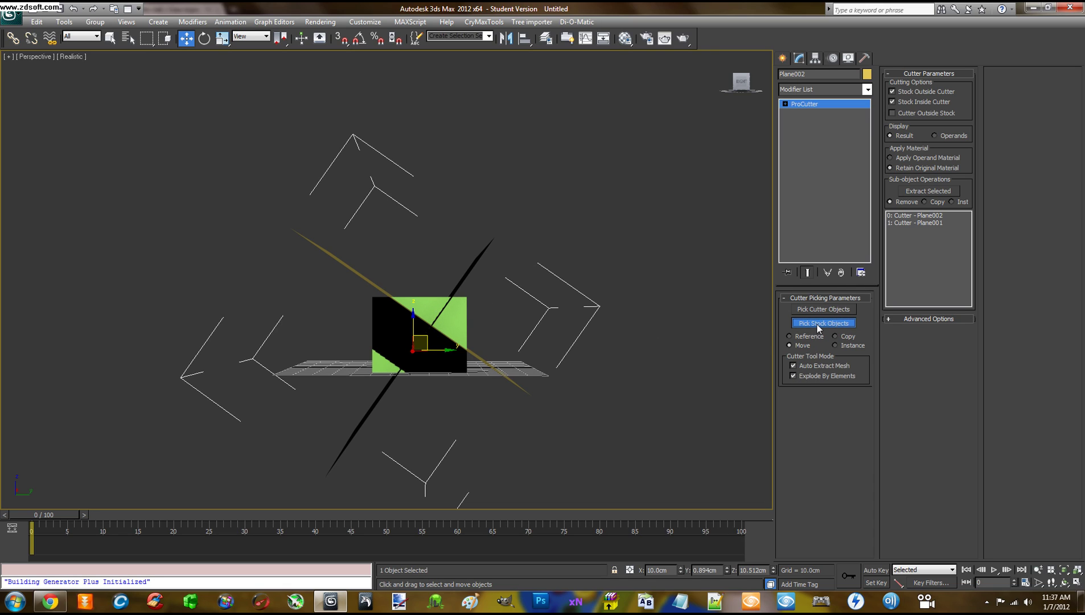
left_click(466, 300)
middle_click_drag(466, 300, 561, 348, "alt")
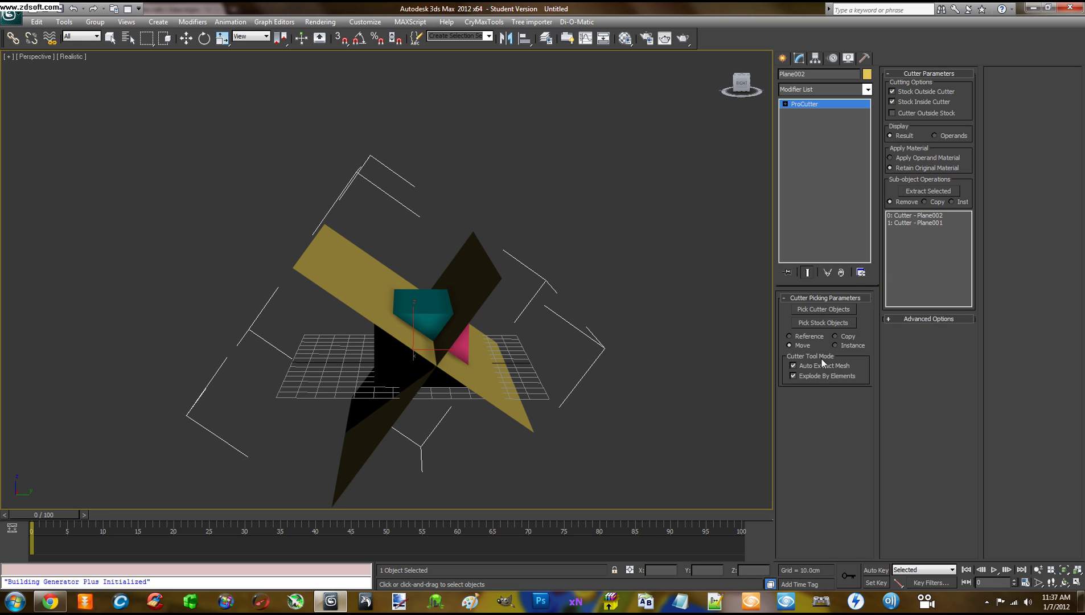
- Delete the ProCutter planes so only the cut box pieces remain
mouse_move(629, 352)
middle_mouse_down("alt")
mouse_move(638, 321)
mouse_move(621, 338)
middle_mouse_up("alt")
mouse_move(507, 319)
middle_mouse_down("alt")
mouse_move(545, 315)
mouse_move(518, 326)
middle_mouse_up("alt")
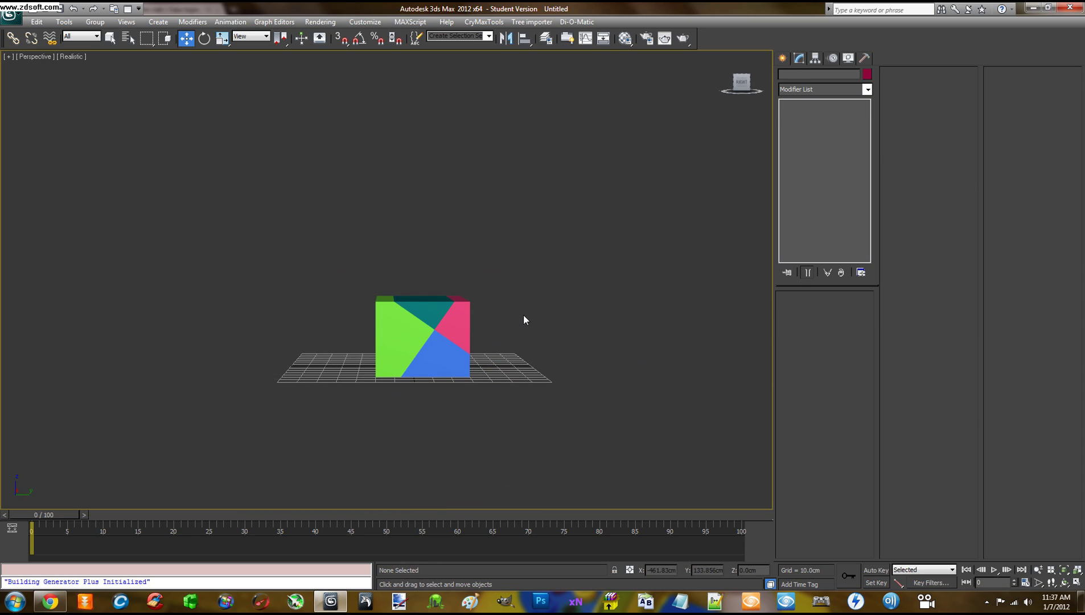
mouse_move(524, 314)
middle_mouse_down("alt")
mouse_move(527, 339)
mouse_move(526, 322)
middle_mouse_up("alt")
- Try moving the pink and teal pieces out of the cut box, undoing each move
left_click(463, 325)
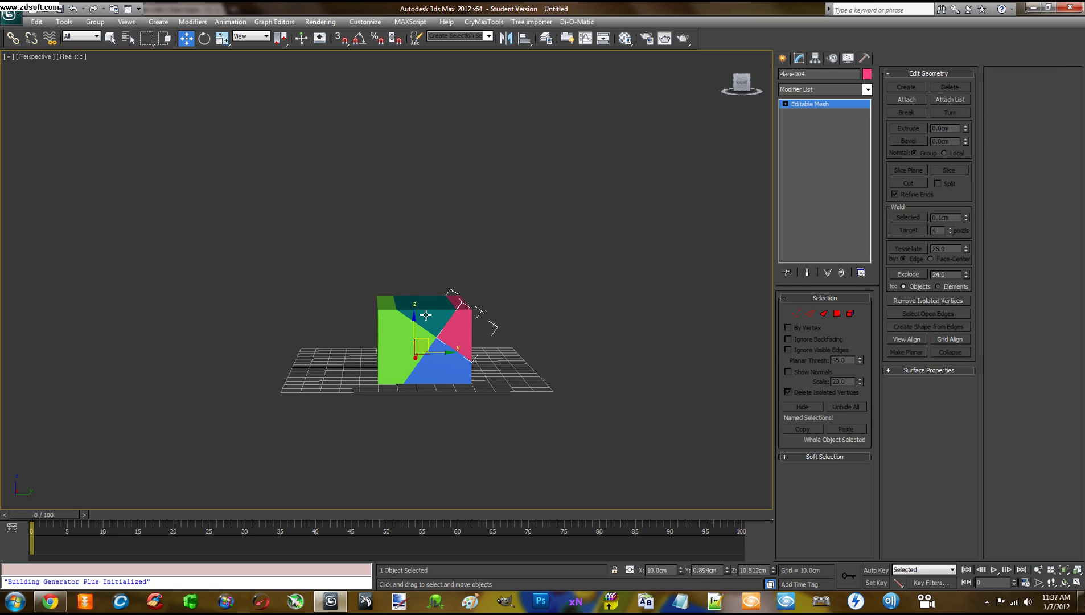
left_click_drag(425, 342, 492, 308)
key("ctrl+z")
left_click(447, 313)
left_click_drag(429, 340, 435, 305)
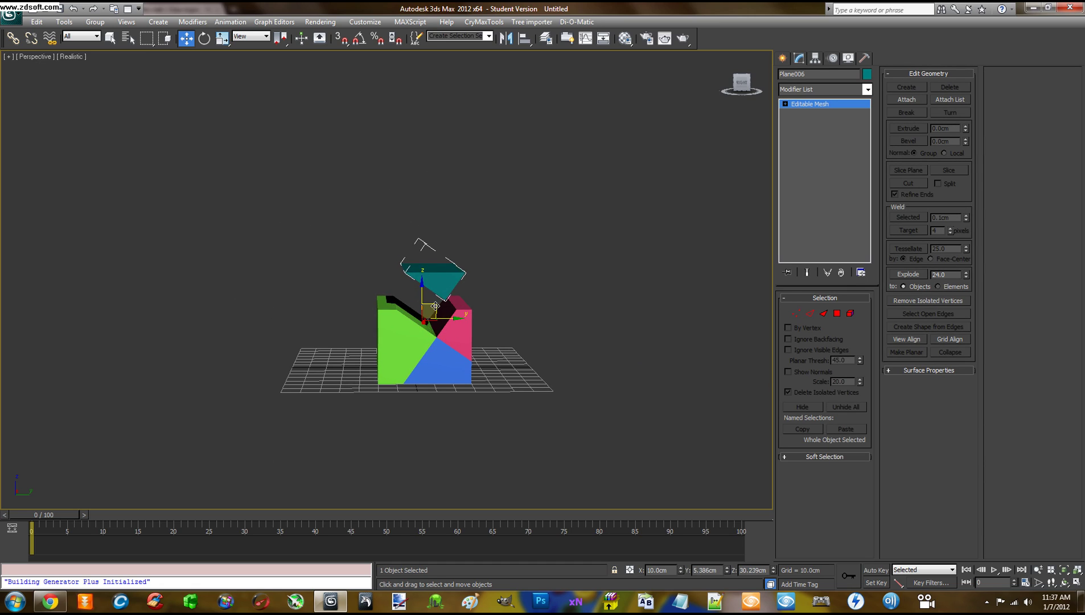
key("ctrl+z")
- Try moving the green piece away from the cut box and undo the move
left_click(397, 340)
mouse_move(432, 343)
left_mouse_down()
mouse_move(417, 325)
mouse_move(439, 336)
left_mouse_up()
key("ctrl+z")
left_click(437, 371)
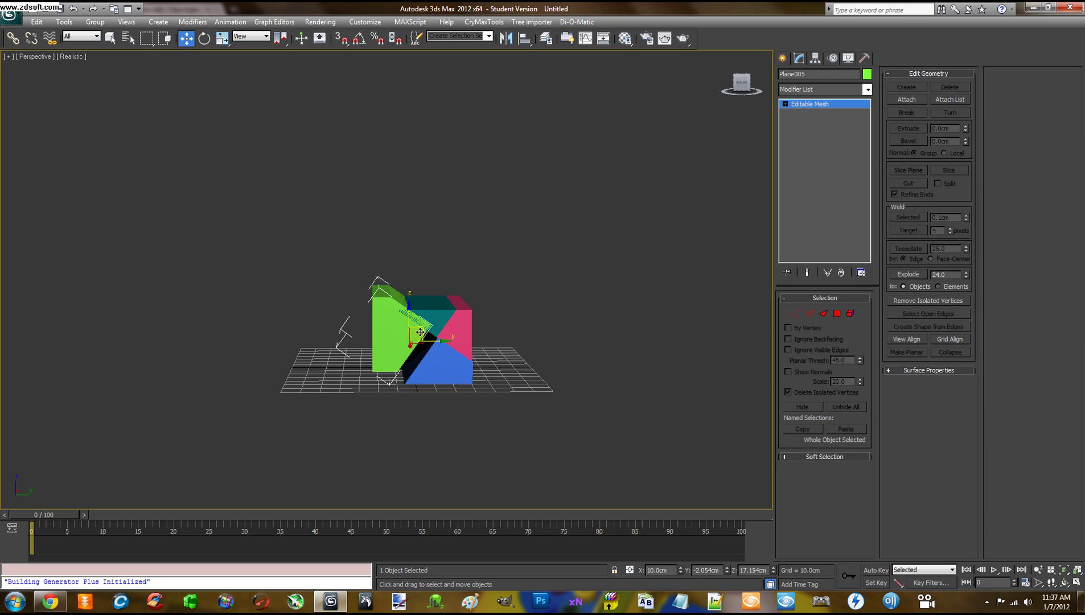
key("ctrl+z")
left_click(446, 375)
key("ctrl+z")
key("ctrl+z")
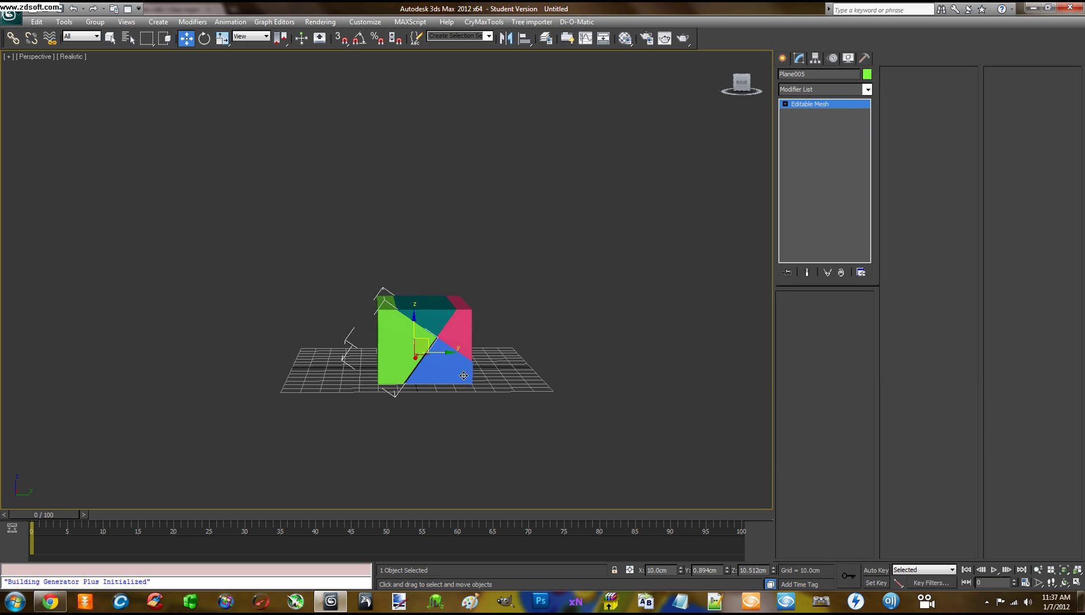
- Try moving the blue piece out of the cut box, undo the move and clear the selection
left_click(461, 375)
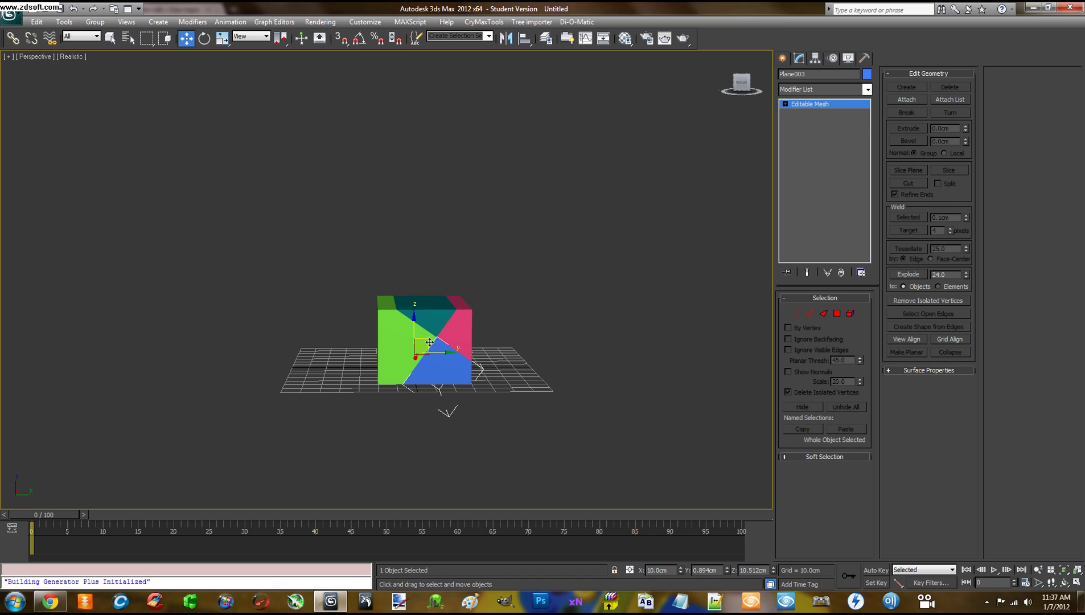
left_click_drag(429, 342, 483, 331)
key("ctrl+z")
left_click(505, 275)
middle_click_drag(445, 250, 376, 261, "alt")
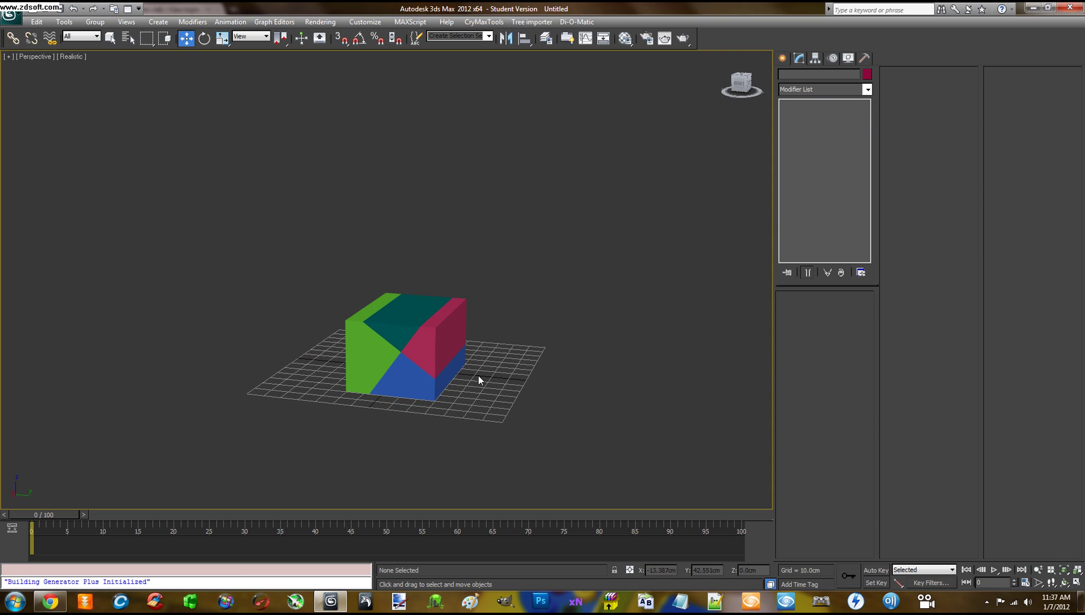
middle_click_drag(381, 329, 370, 211, "alt")
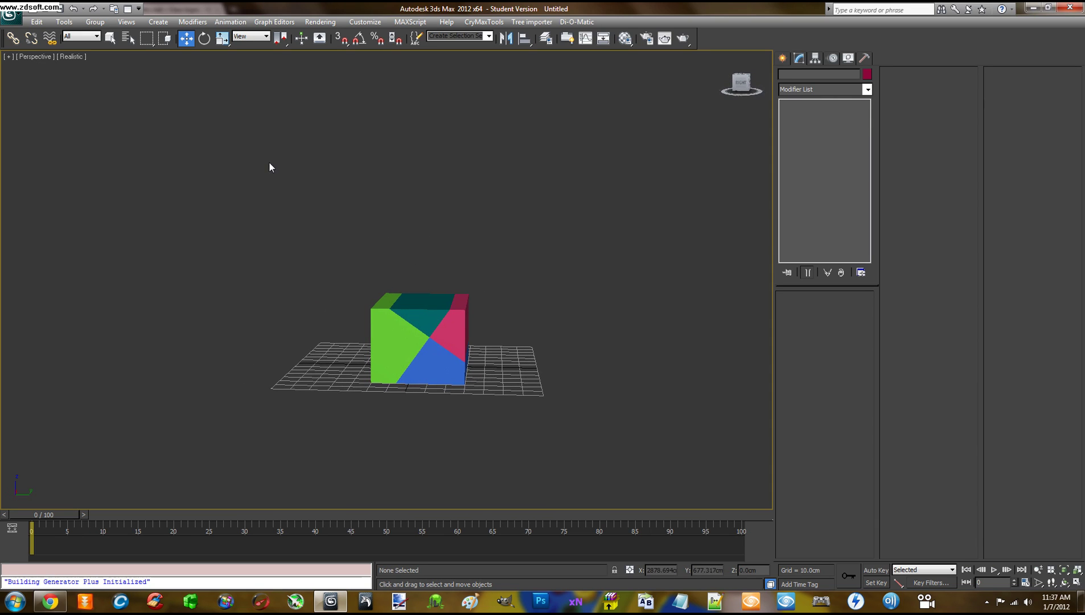
- Review the names of the separate box pieces in the Select From Scene list, then close it without selecting any
left_click(128, 38)
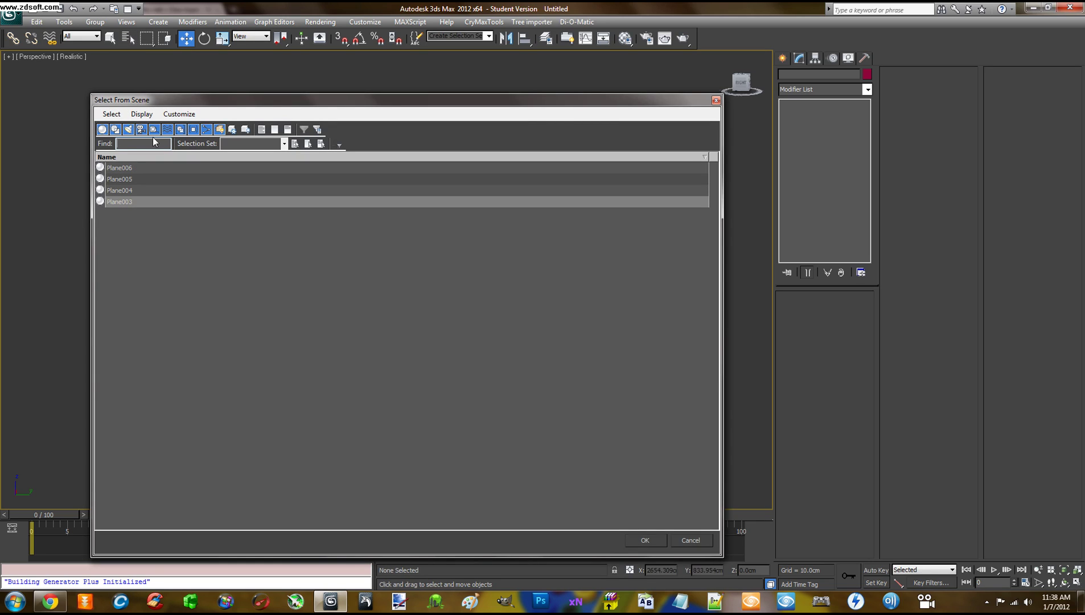
left_click_drag(165, 102, 243, 97)
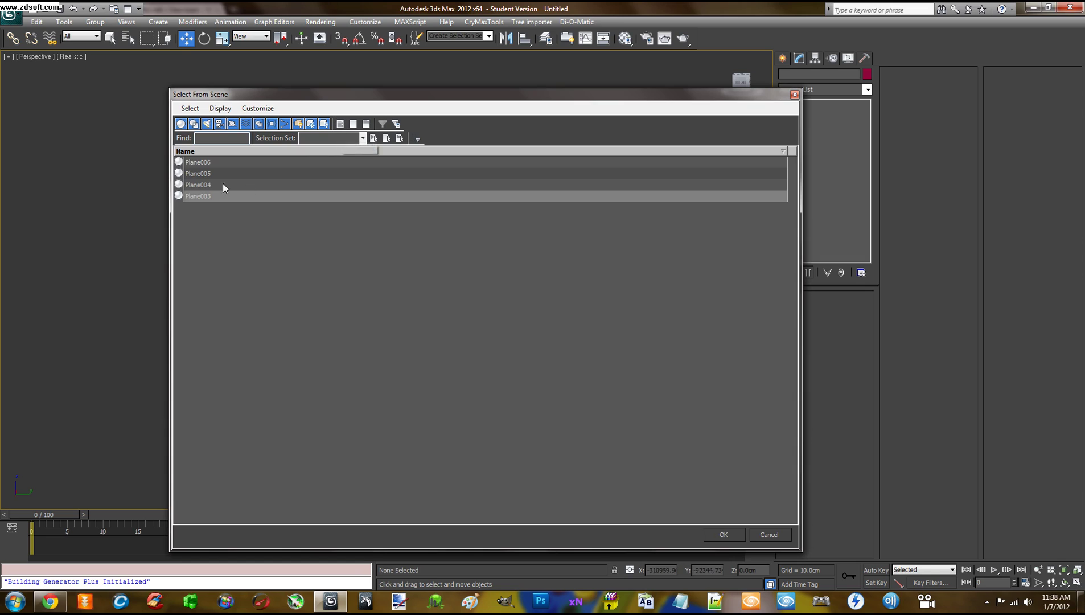
left_click(199, 163)
left_click(199, 175)
left_click(199, 185)
left_click(198, 193)
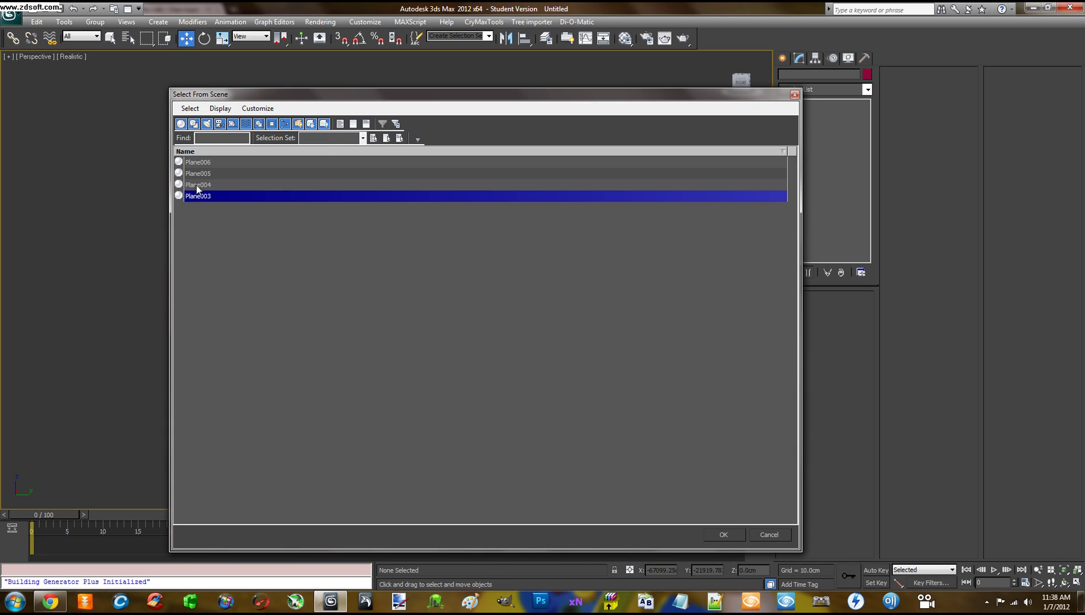
left_click(200, 185)
left_click(200, 175)
left_click(203, 163)
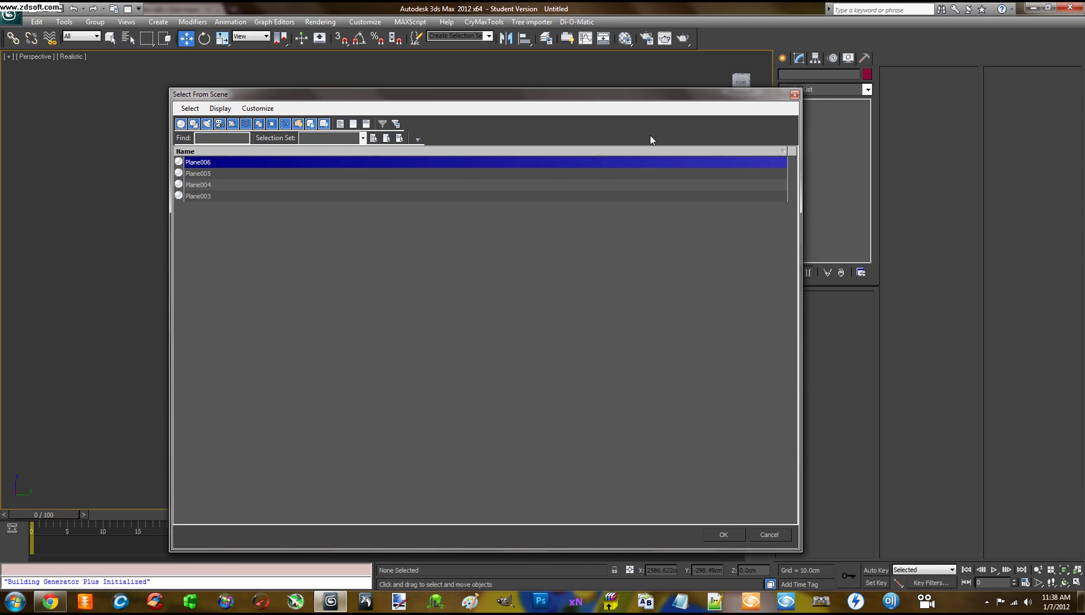
left_click(795, 95)
- Examine the coloured pieces and their shared cut lines on the box from several angles
middle_click_drag(574, 315, 541, 288)
middle_click_drag(438, 317, 541, 290, "alt")
scroll(497, 293, "up", 3)
scroll(497, 289, "up", 2)
scroll(541, 295, "down", 3)
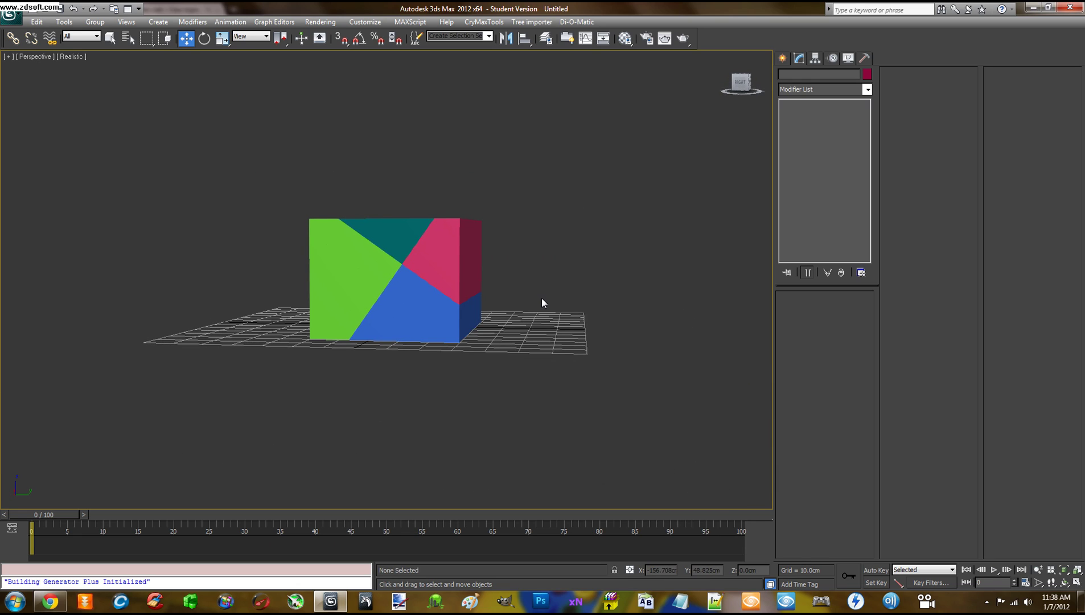
scroll(541, 298, "up", 3)
scroll(549, 291, "down", 3)
scroll(549, 293, "down", 1)
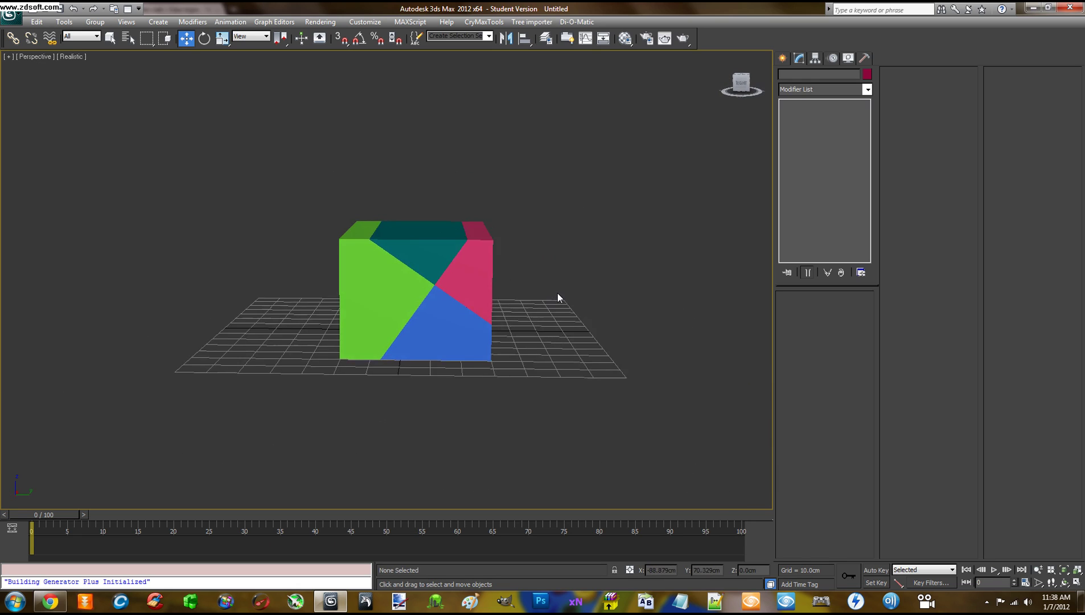
scroll(557, 296, "up", 3)
scroll(537, 322, "down", 3)
middle_click_drag(539, 309, 524, 299)
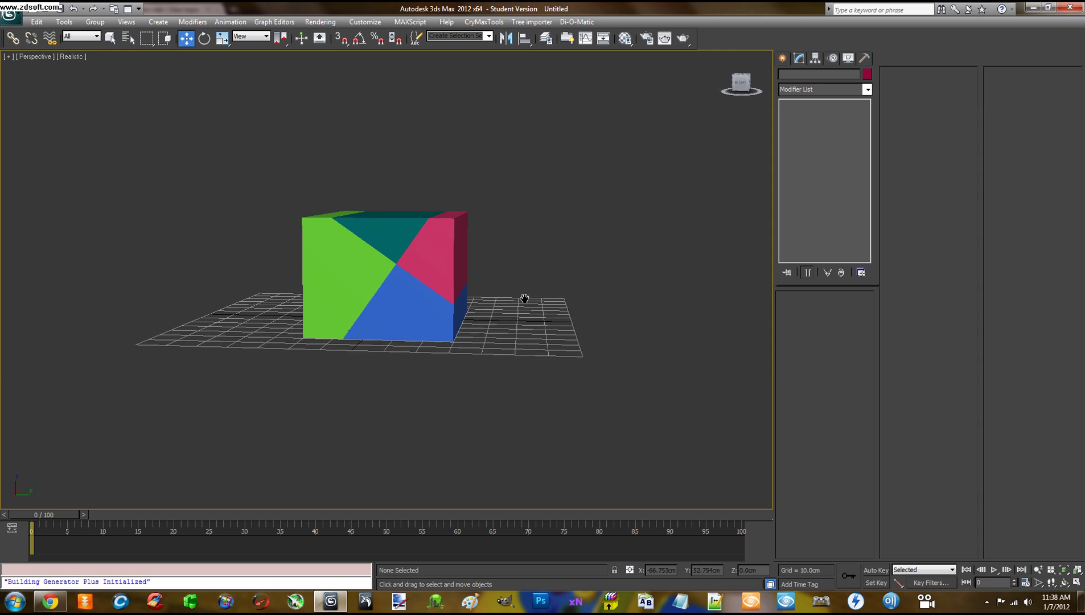
scroll(524, 297, "up", 3)
scroll(524, 297, "down", 3)
left_click(454, 325)
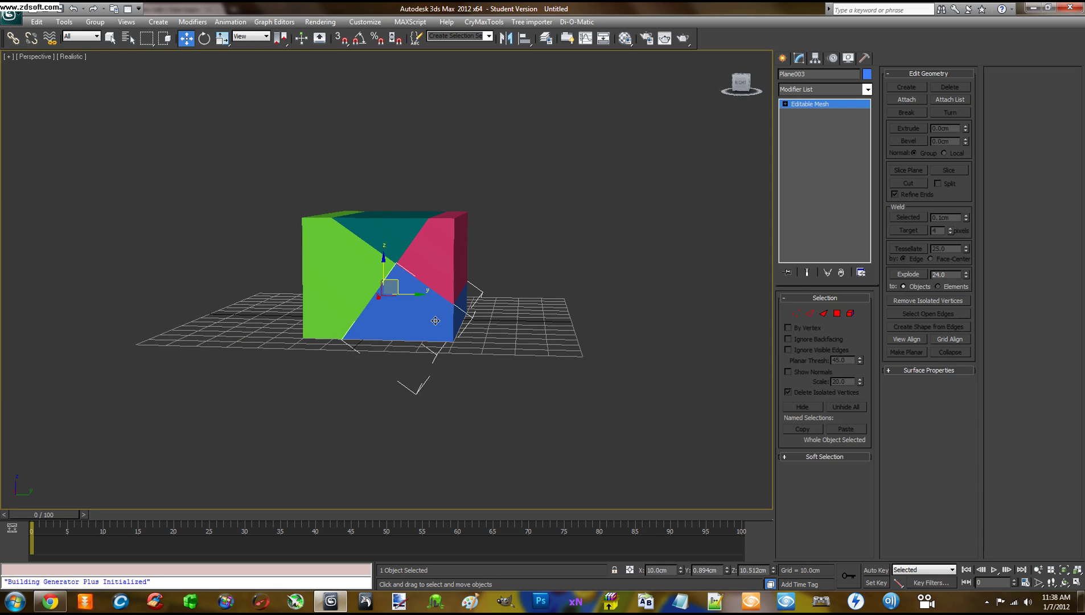
middle_click_drag(530, 290, 456, 304, "alt")
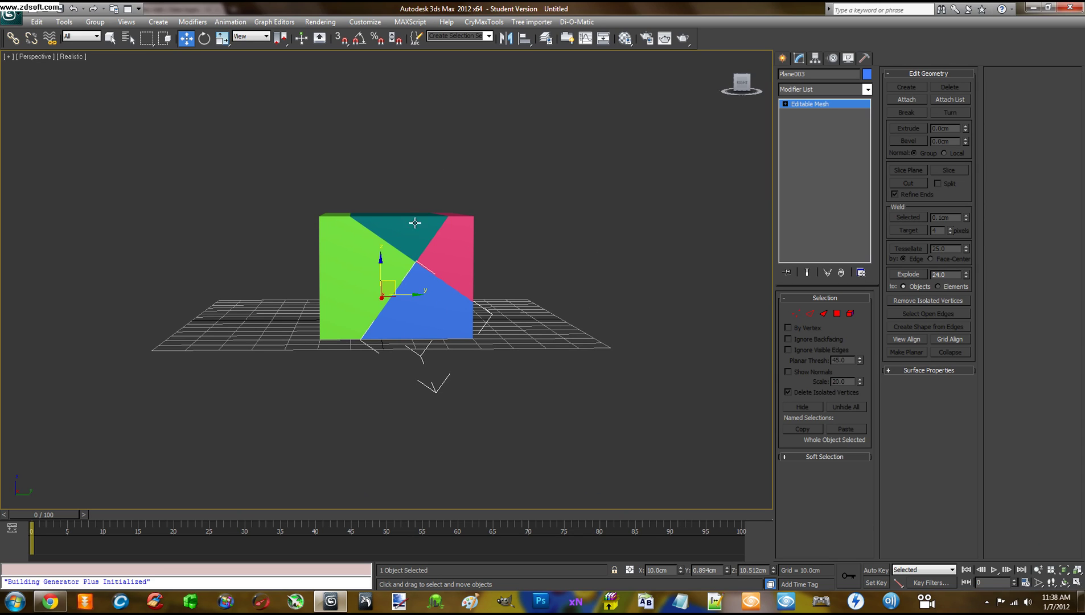
middle_click_drag(424, 304, 399, 297, "alt")
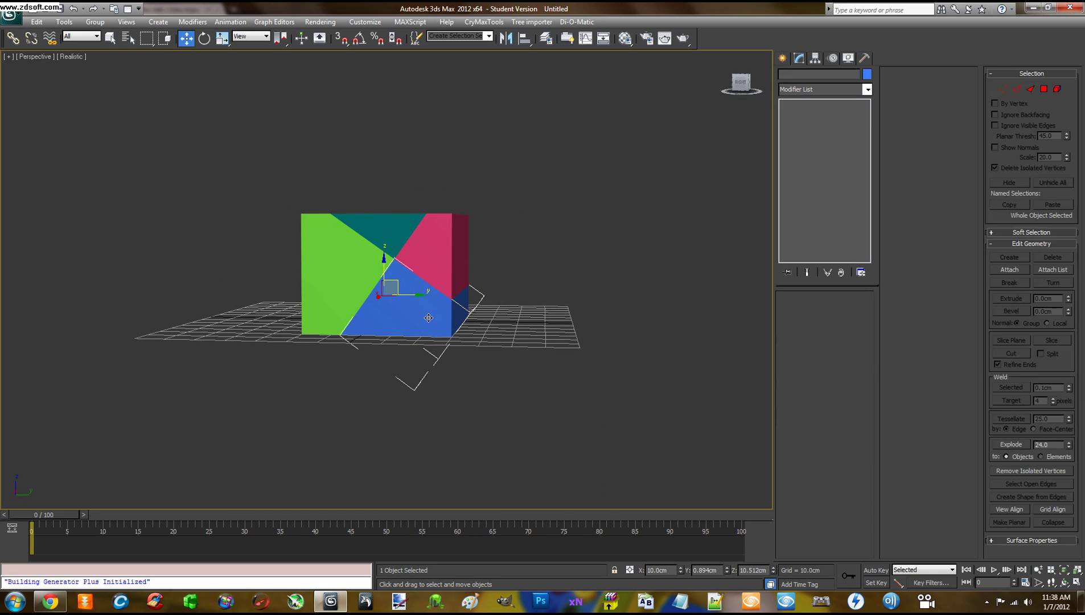
- Select all the box pieces together and apply Reset XForm to them
left_click_drag(270, 145, 581, 424)
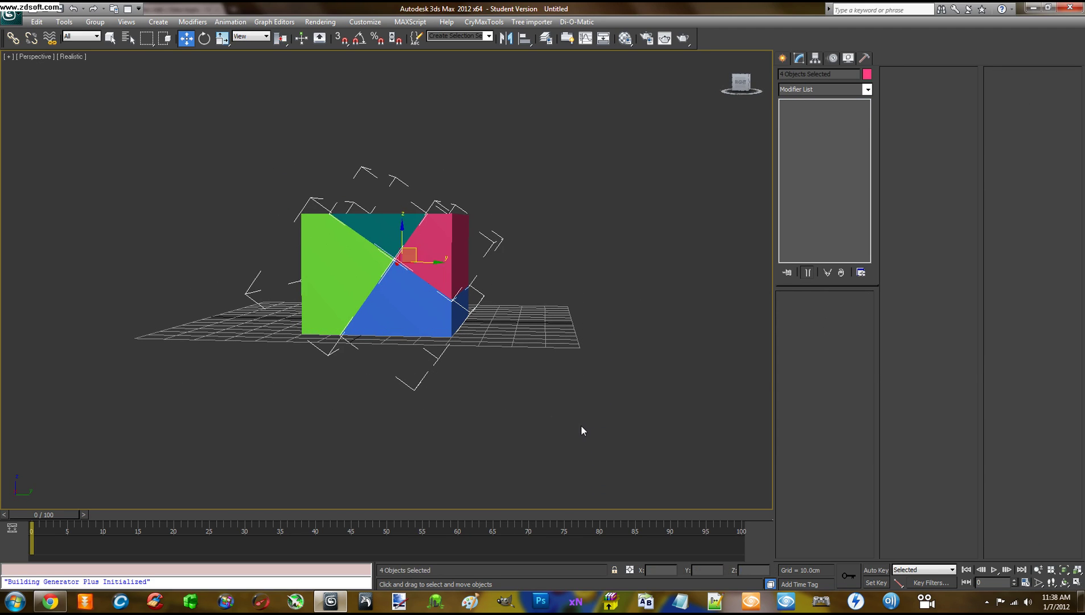
middle_click_drag(574, 350, 601, 312, "alt")
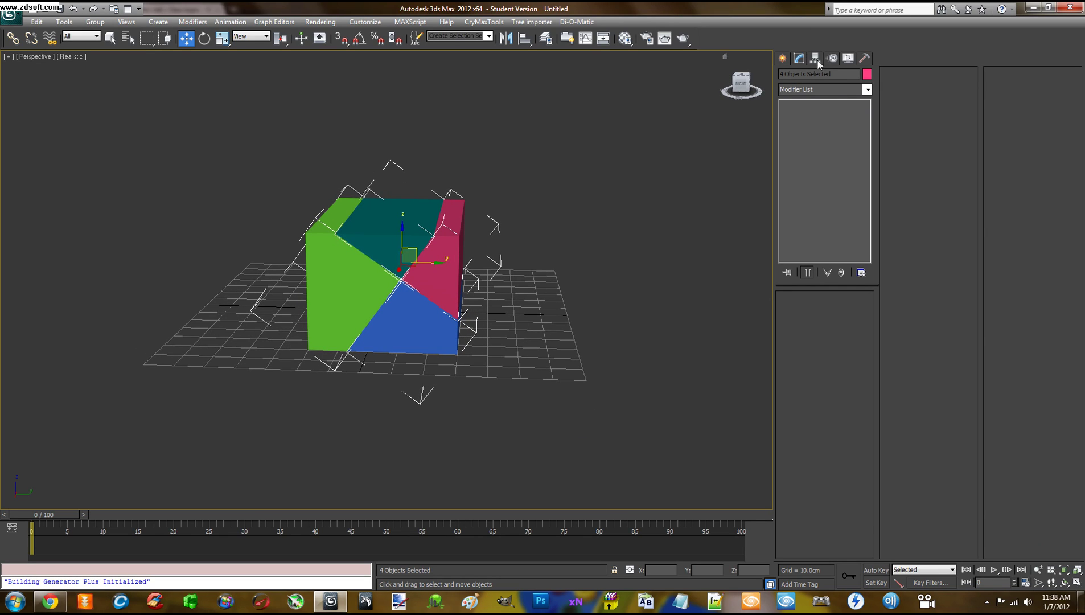
left_click(846, 57)
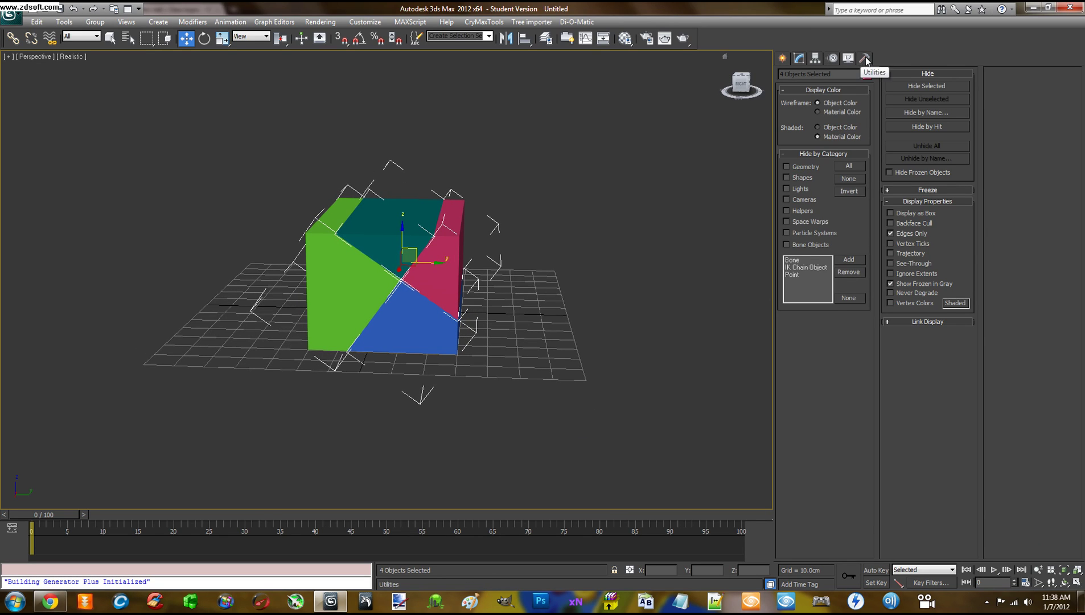
left_click(864, 58)
left_click(825, 197)
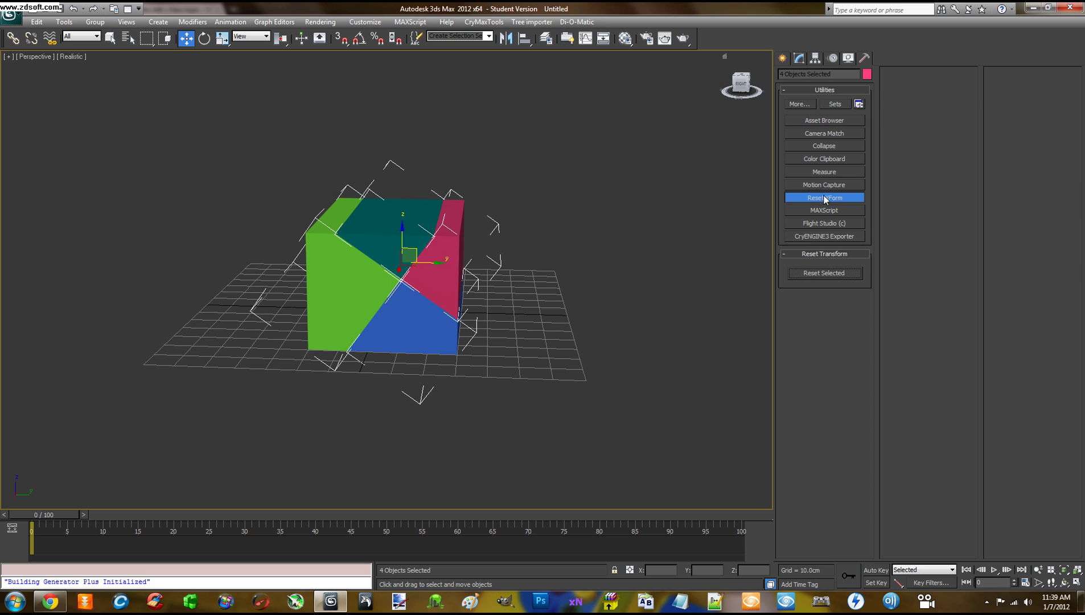
left_click(813, 272)
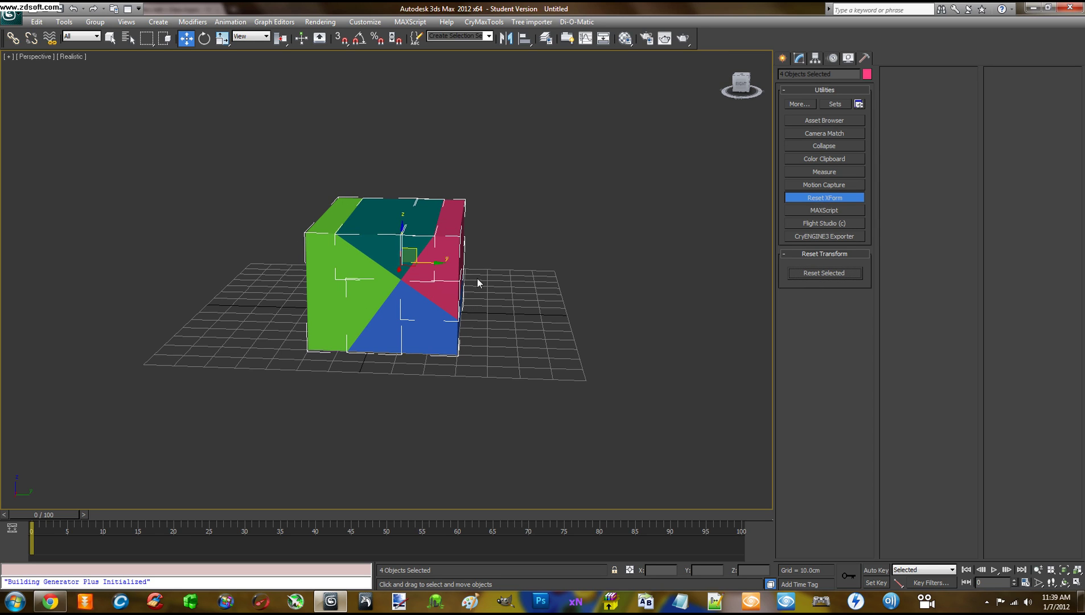
mouse_move(478, 283)
middle_mouse_down("alt")
mouse_move(437, 268)
mouse_move(400, 273)
mouse_move(607, 246)
mouse_move(533, 256)
mouse_move(482, 305)
mouse_move(528, 249)
mouse_move(582, 254)
mouse_move(504, 279)
mouse_move(474, 262)
middle_mouse_up("alt")
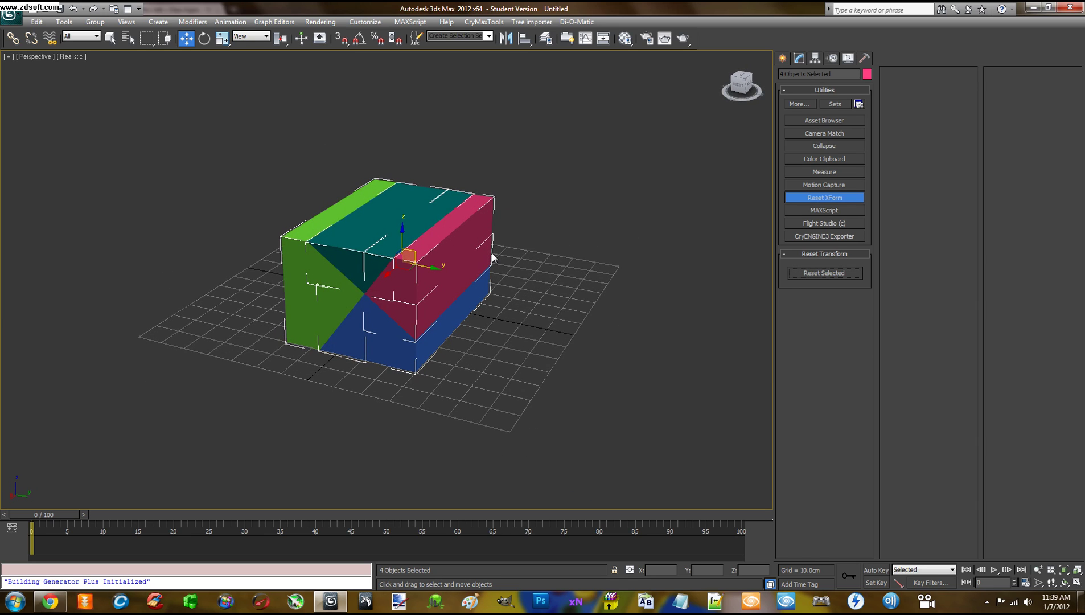
- Close Reset XForm, collapse the selected box pieces to meshes as multiple objects, and clear the selection
left_click(799, 198)
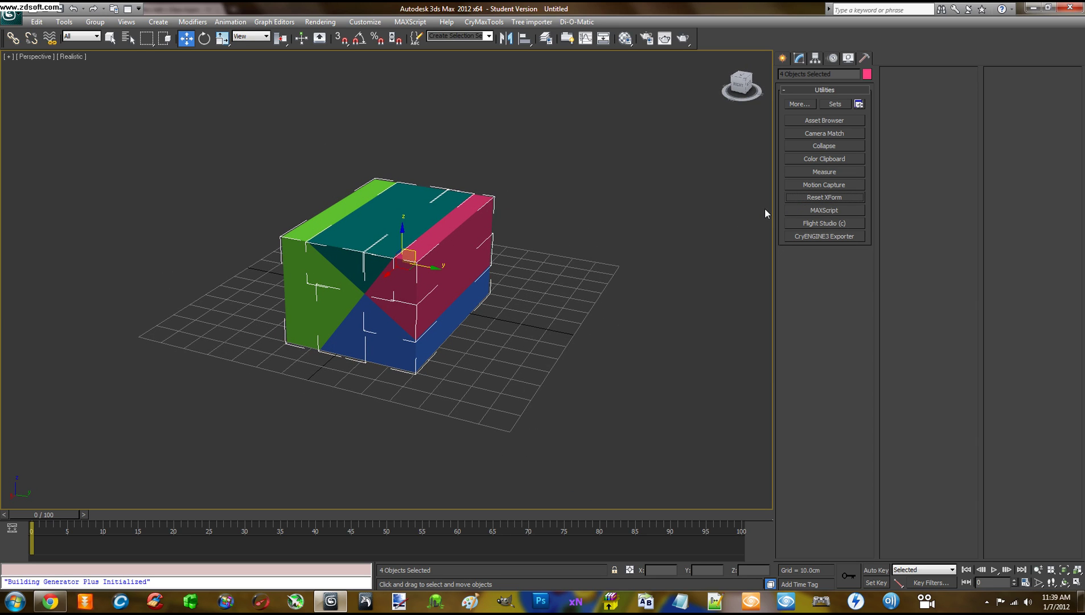
left_click(827, 147)
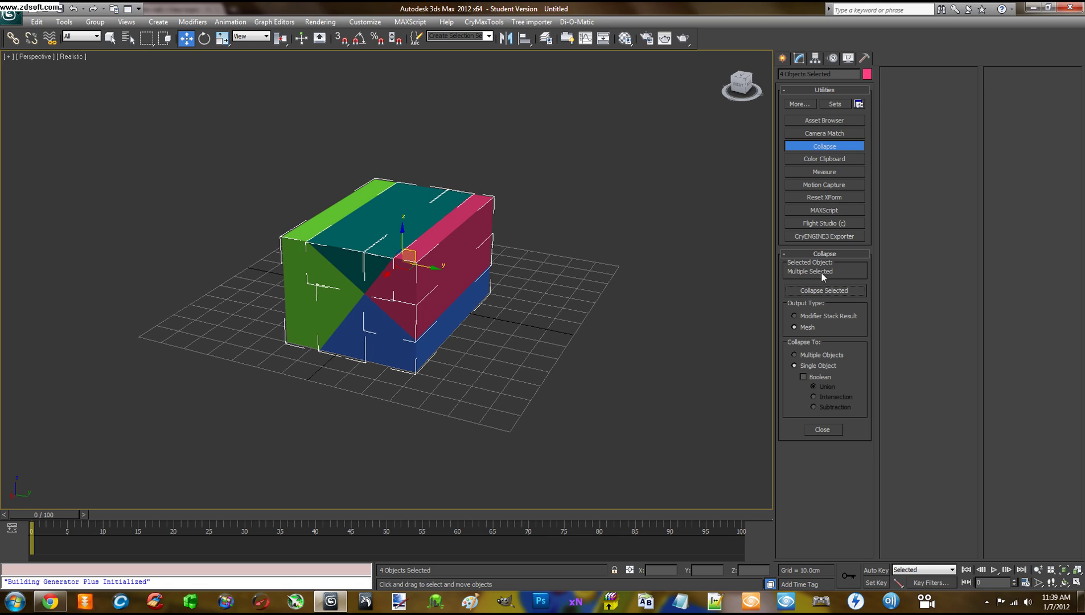
left_click(796, 355)
left_click(820, 288)
left_click(833, 147)
mouse_move(303, 189)
middle_mouse_down("alt")
mouse_move(339, 160)
mouse_move(294, 192)
middle_mouse_up("alt")
left_click(583, 244)
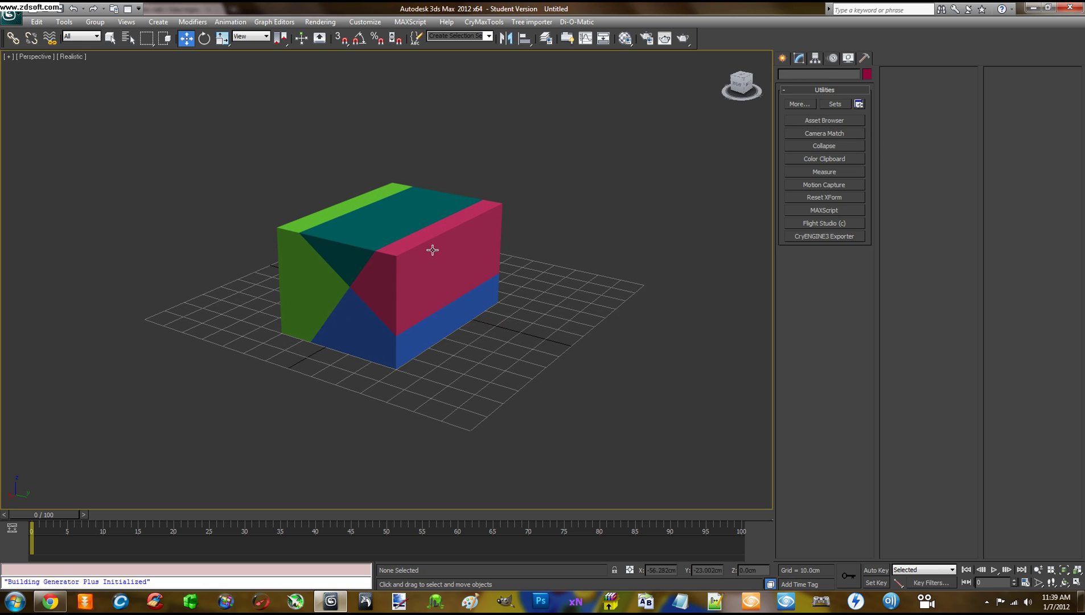
- Check that the pink, teal, green and blue pieces select individually, finishing with nothing selected
left_click(432, 250)
left_click(371, 217)
left_click(327, 216)
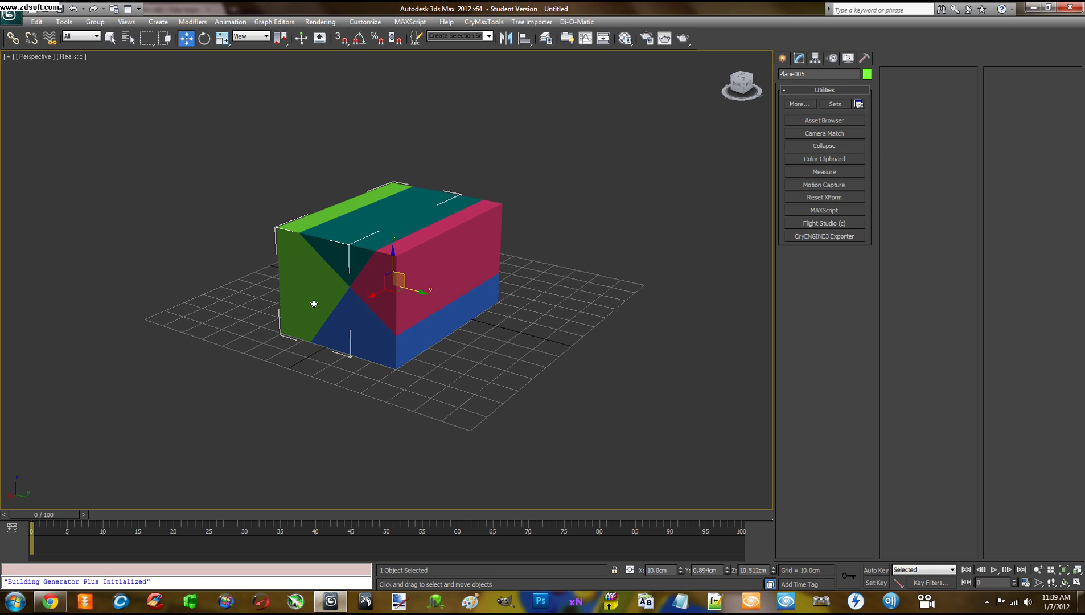
left_click(350, 331)
middle_click_drag(529, 319, 693, 263, "alt")
left_click(555, 312)
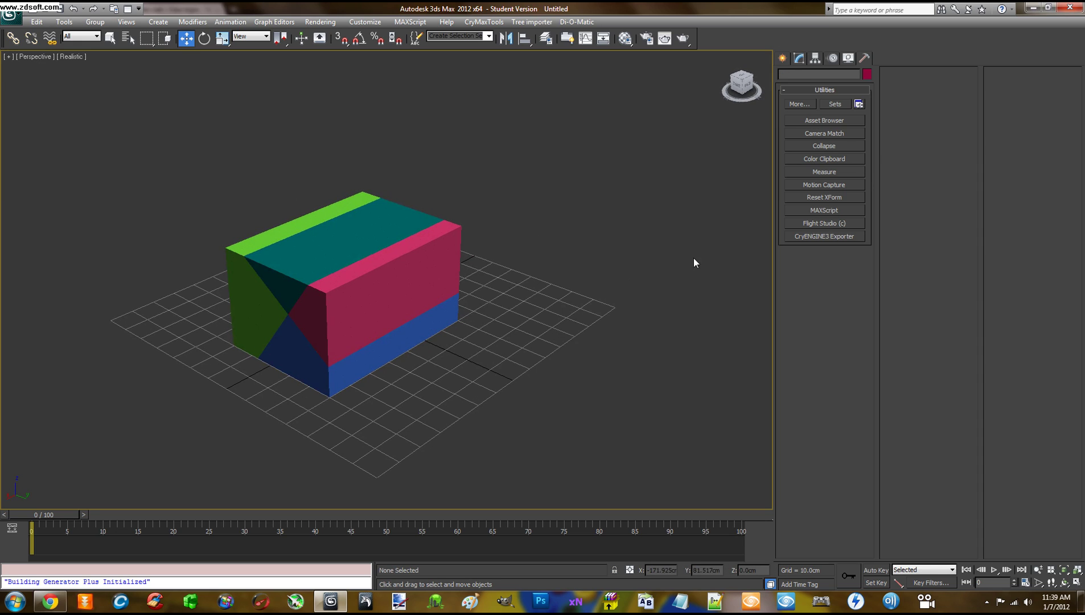
- Review the Collapse utility's output options with all box pieces selected, closing it without collapsing again
left_click(824, 146)
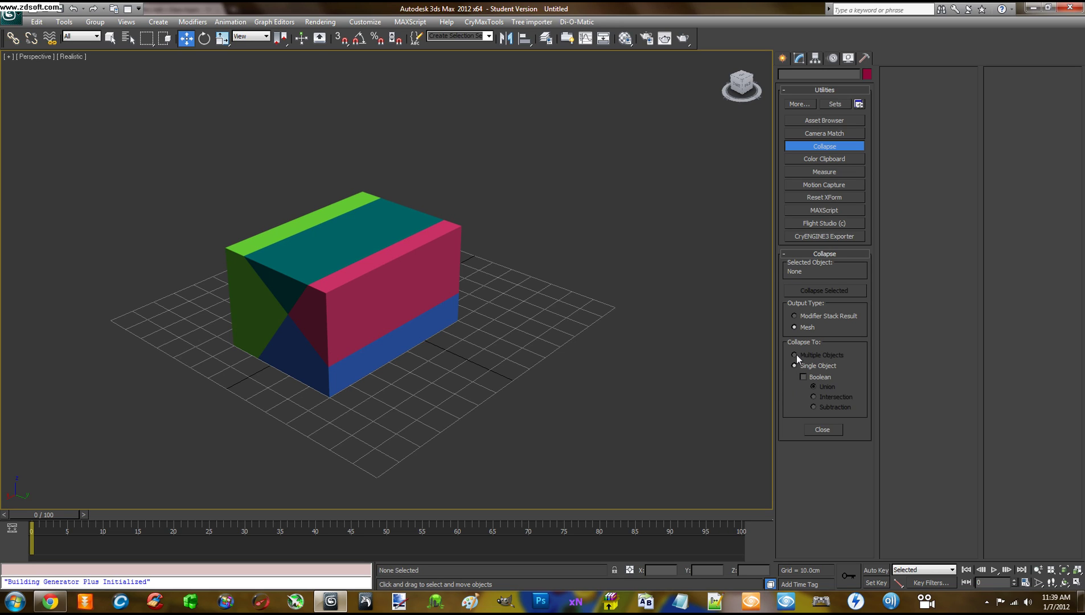
left_click_drag(218, 164, 580, 421)
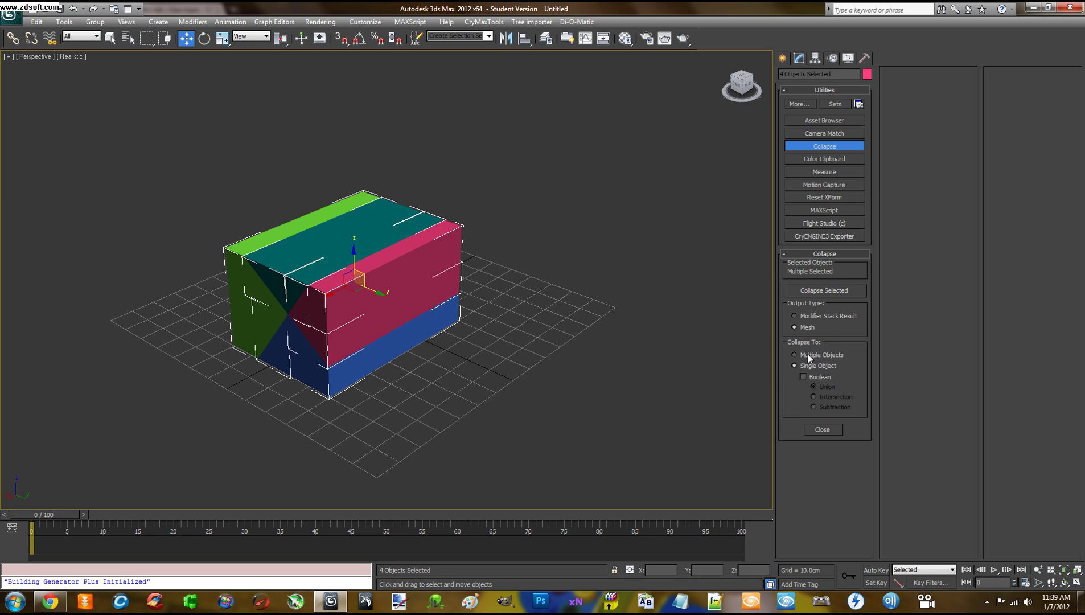
left_click(630, 318)
left_click(825, 146)
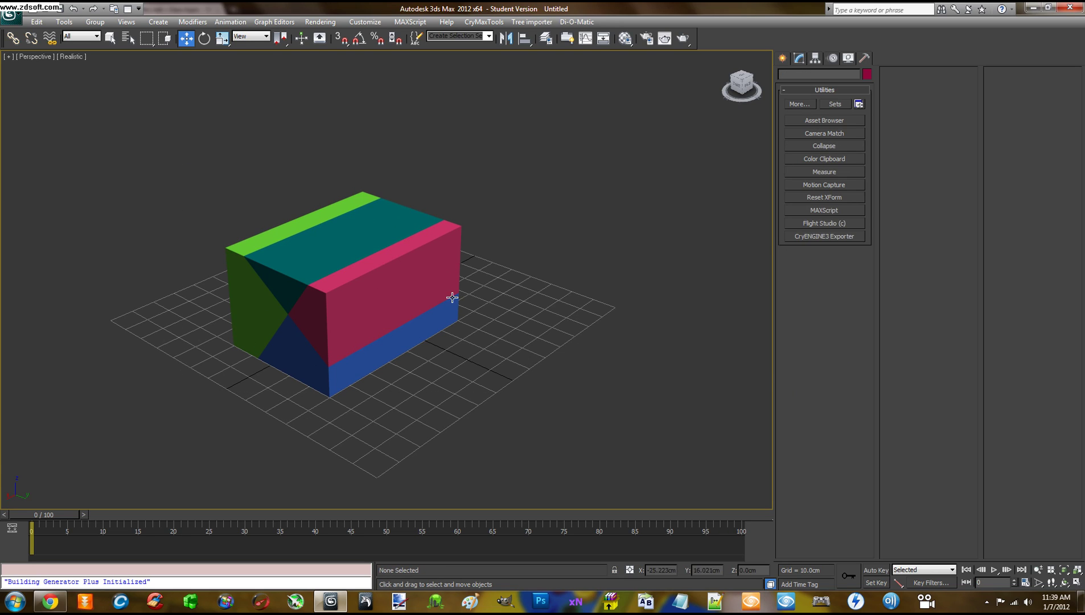
- Inspect the modifier stack of the pink piece, then clear the selection
left_click(405, 279)
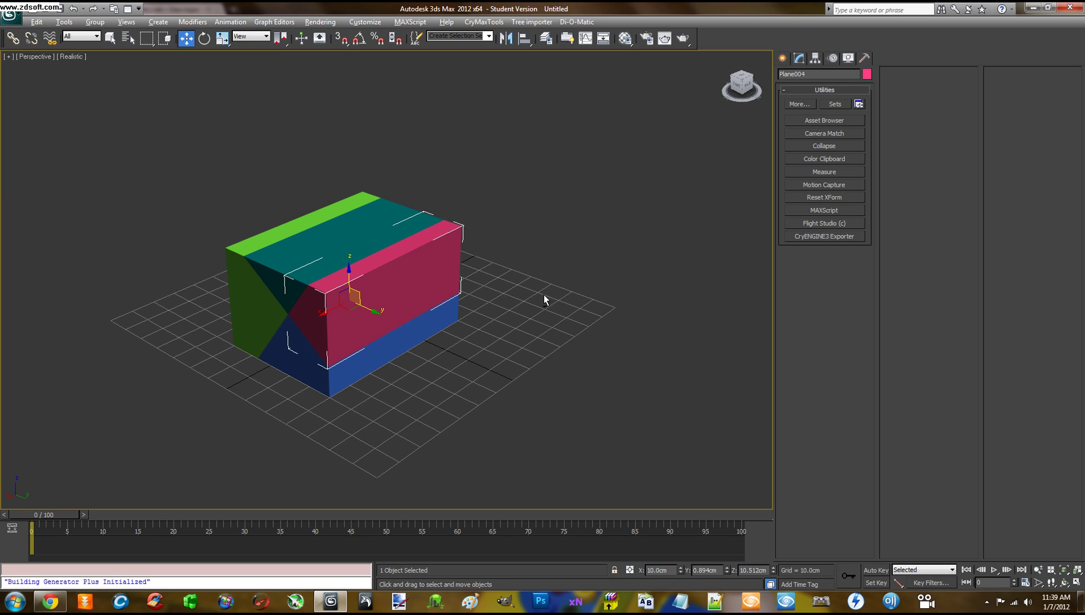
middle_click_drag(545, 299, 563, 292, "alt")
left_click(799, 58)
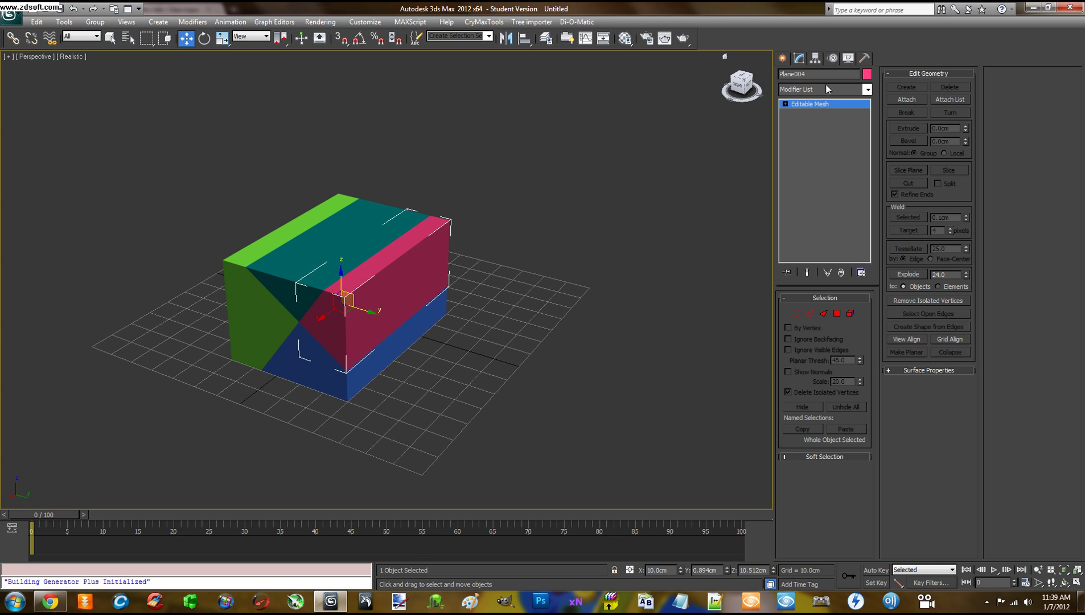
left_click(635, 227)
middle_click_drag(619, 232, 555, 254, "alt")
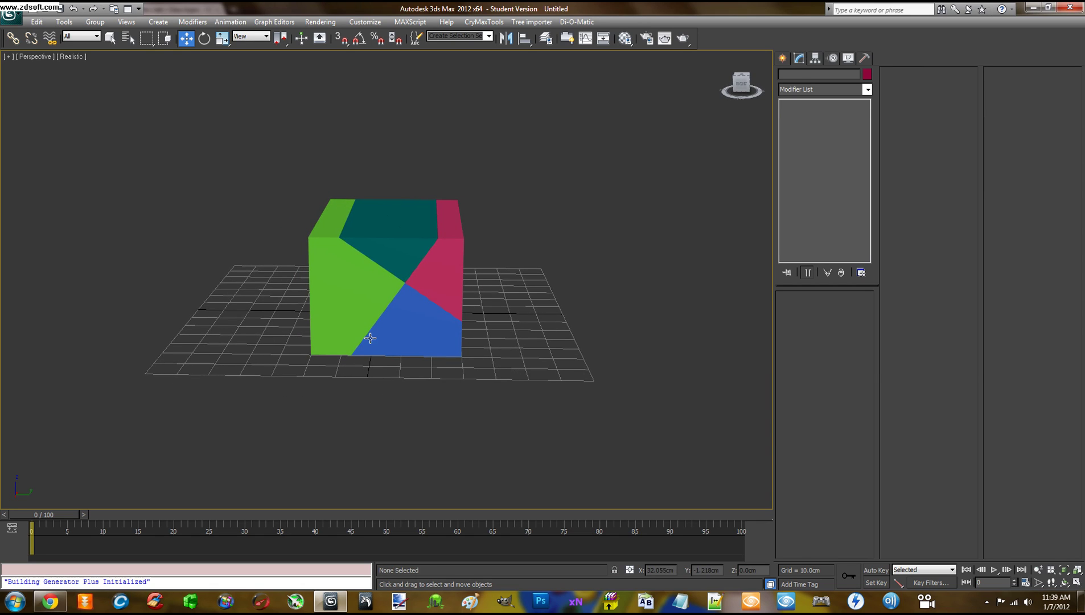
- Check the object name of the blue lower piece without renaming it, then clear the selection
left_click(398, 334)
middle_click_drag(556, 356, 552, 319, "alt")
middle_click_drag(457, 330, 591, 332, "alt")
left_click(829, 74)
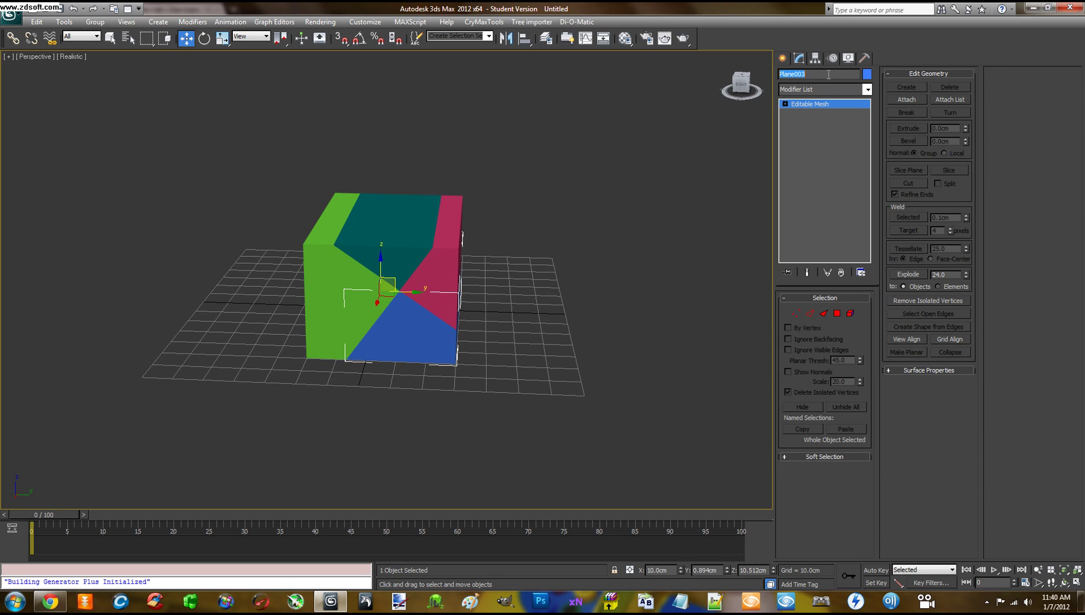
left_click(621, 291)
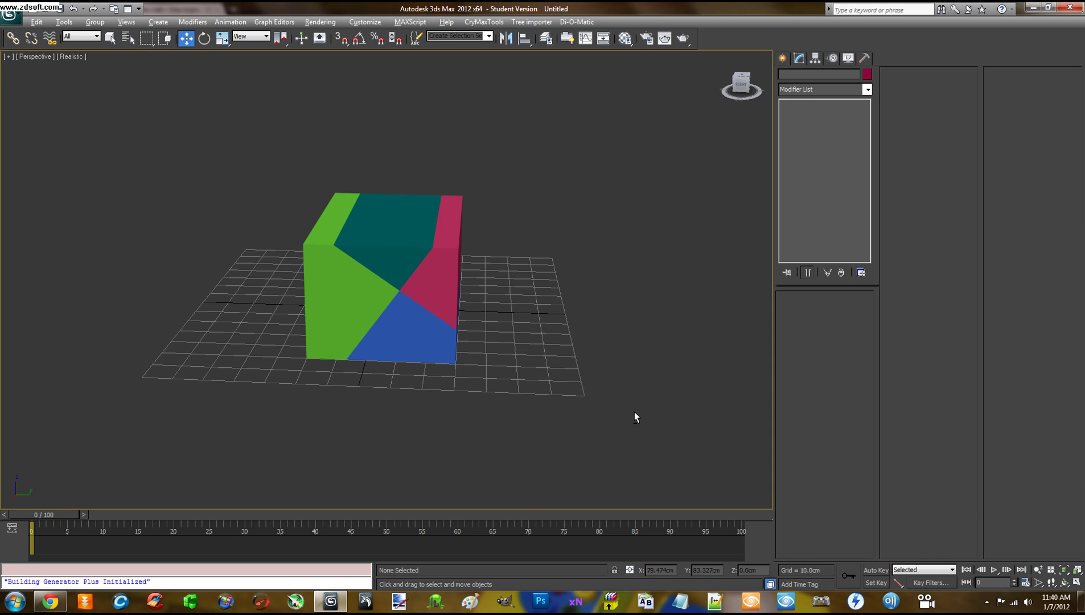
middle_click_drag(634, 413, 605, 412, "alt")
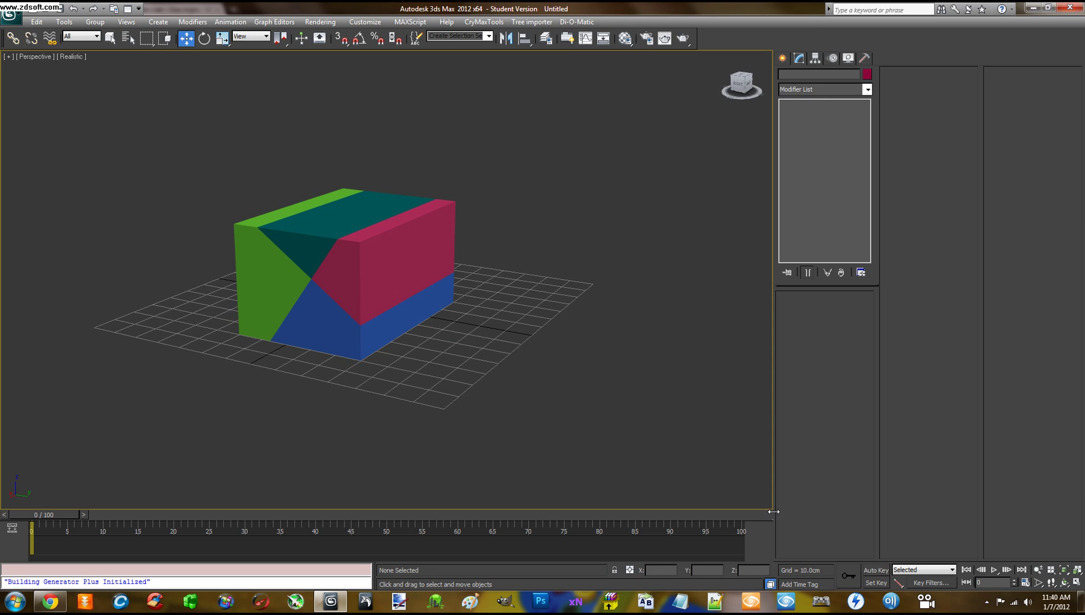
- Switch to the desktop and open Cryengine_destructible_guidlines.txt from the text folder in Notepad, with the folder window out of the way
left_click(1080, 601)
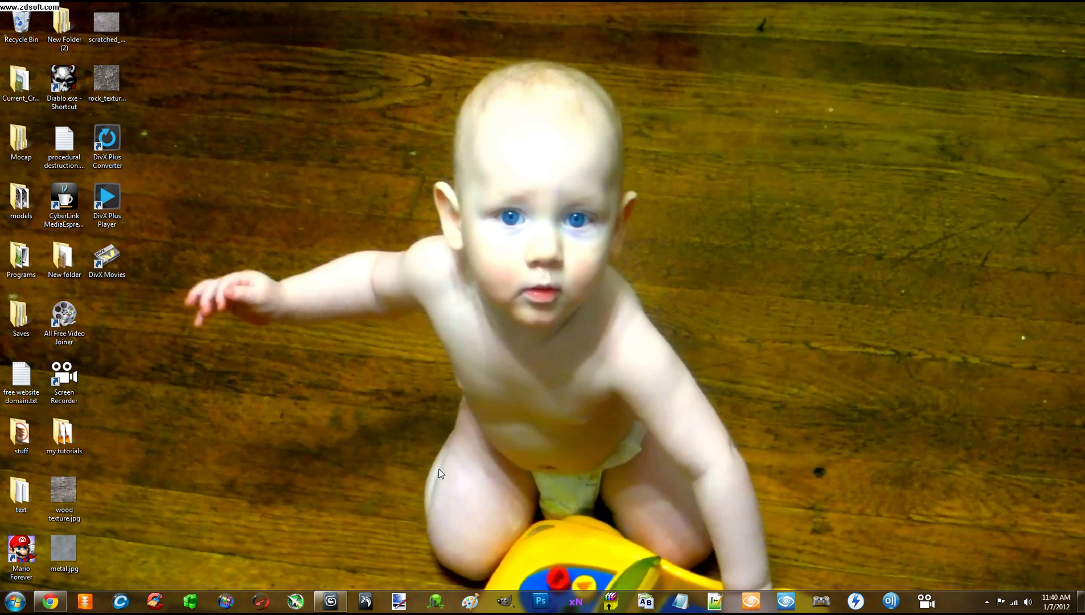
double_click(19, 484)
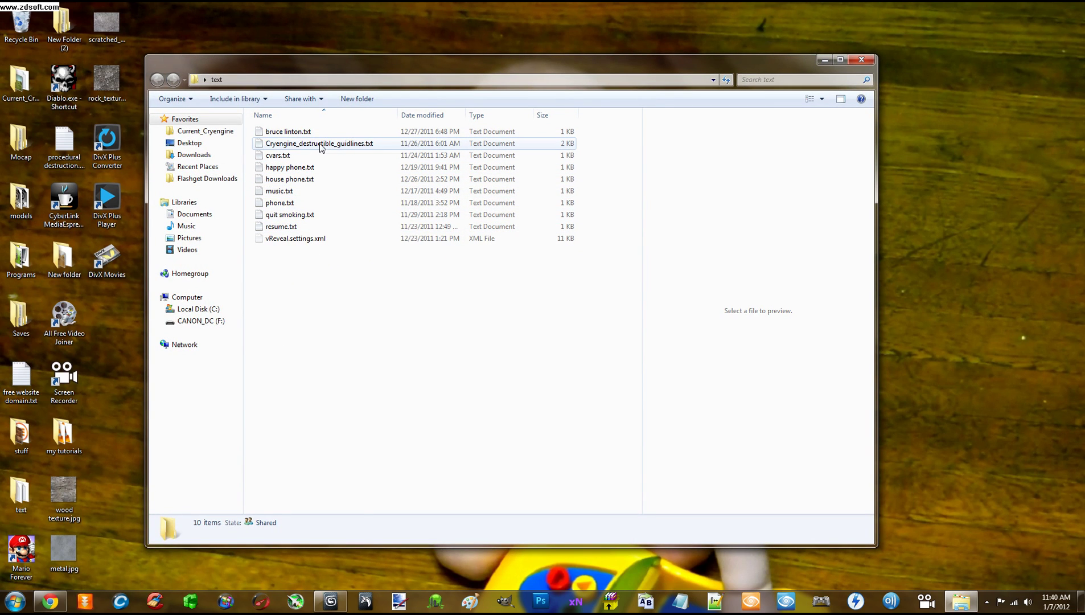
double_click(322, 145)
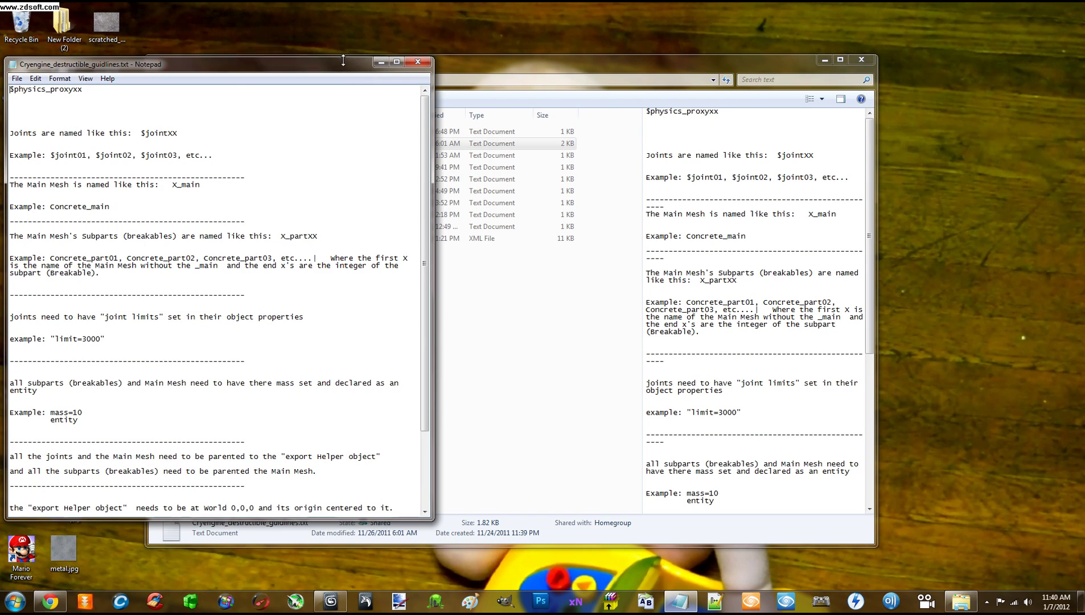
left_click_drag(344, 60, 683, 91)
left_click(824, 60)
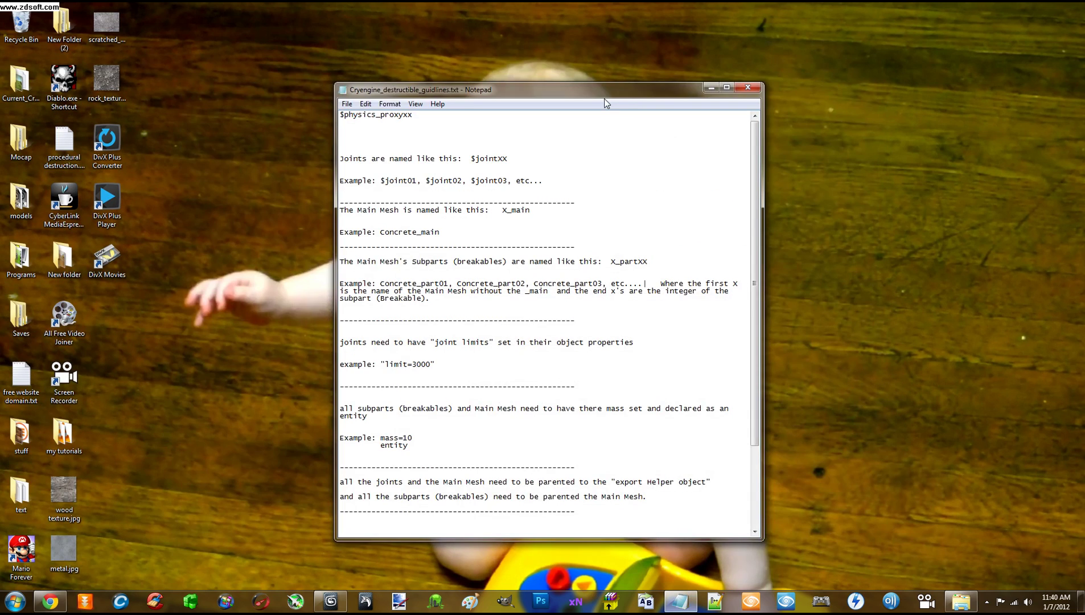
left_click_drag(603, 92, 616, 85)
- Examine the guidelines' naming rule for the main mesh
scroll(575, 188, "down", 1)
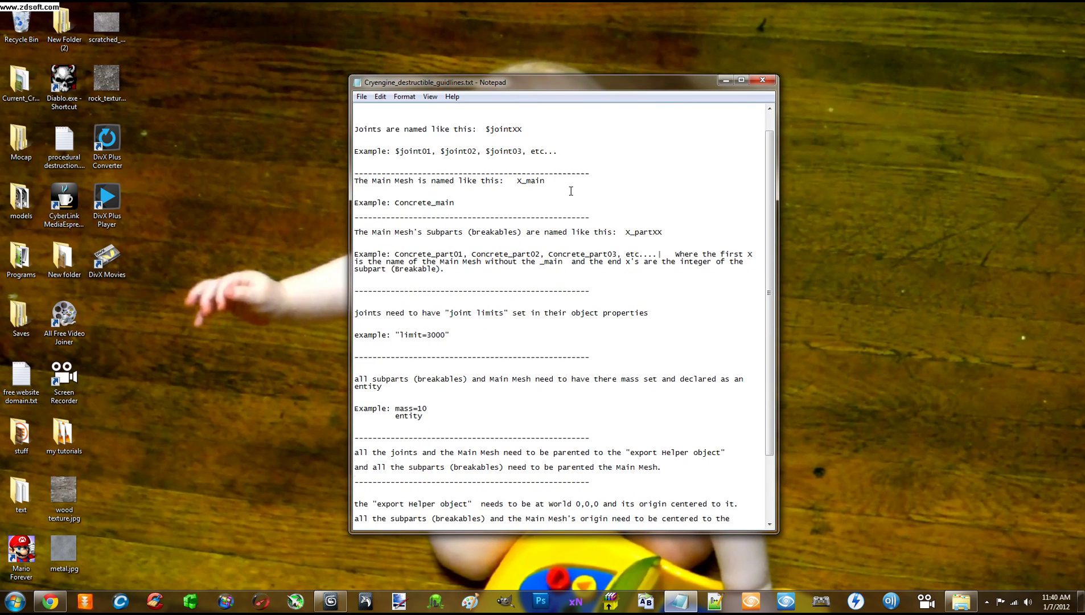
scroll(574, 190, "up", 1)
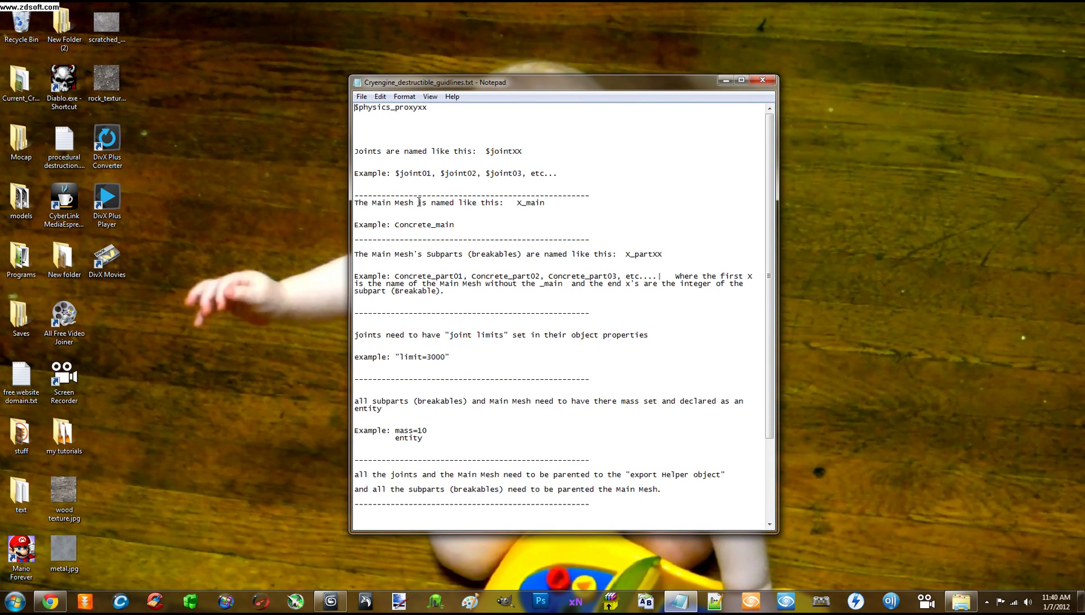
left_click_drag(418, 202, 517, 203)
left_click_drag(514, 203, 526, 205)
left_click(535, 218)
mouse_move(521, 203)
left_mouse_down()
mouse_move(544, 204)
mouse_move(530, 205)
left_mouse_up()
left_click(546, 220)
- Switch back to 3ds Max, rename the blue lower piece box_main and clear the selection
left_click(331, 600)
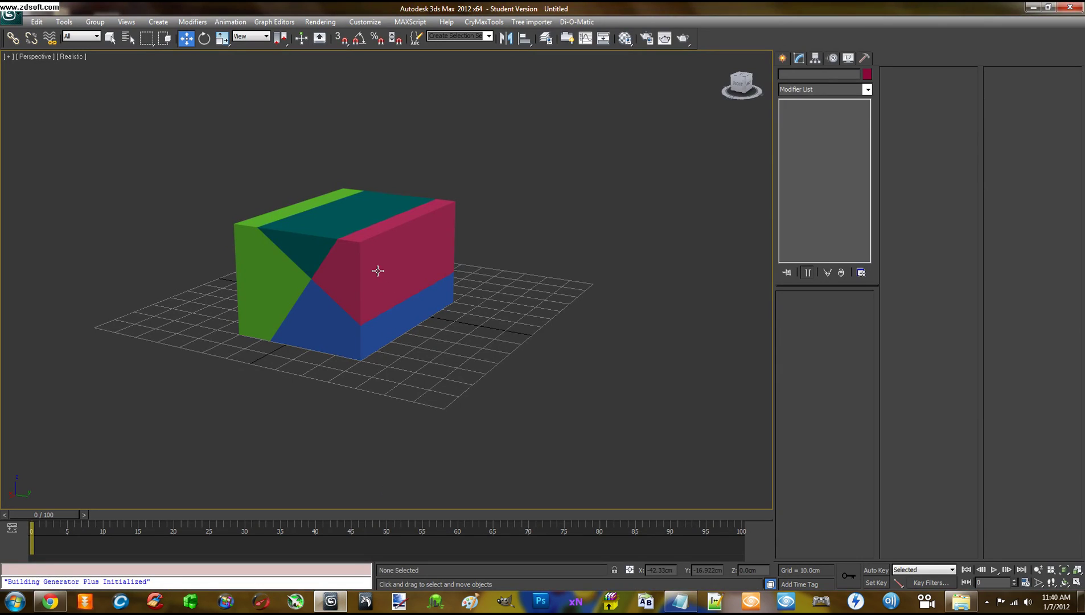
left_click(343, 333)
middle_click_drag(352, 331, 395, 317, "alt")
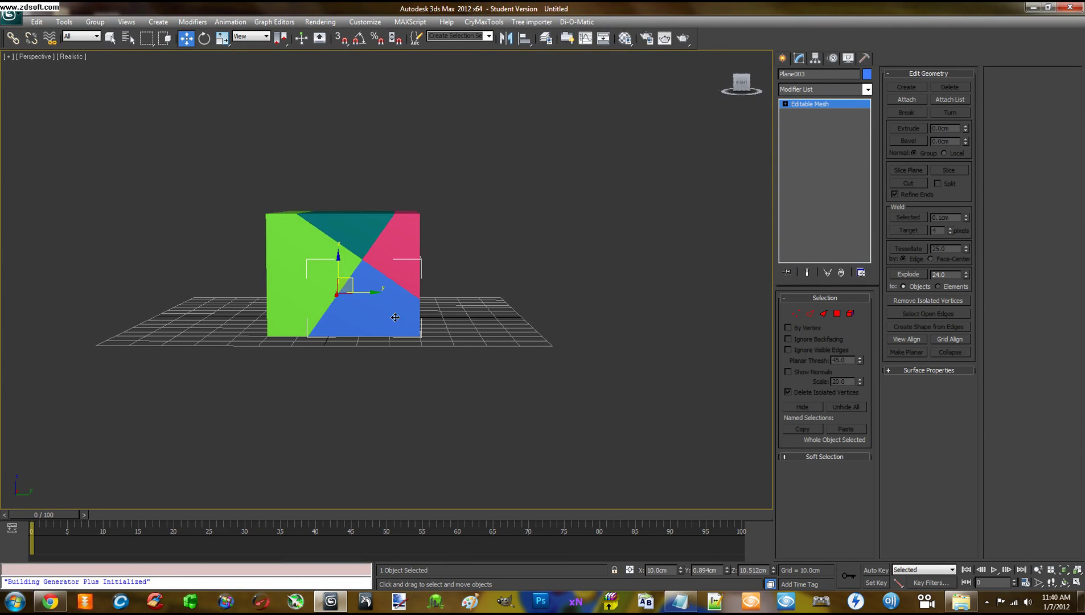
left_click(814, 74)
type("box_main")
left_click(617, 171)
middle_click_drag(615, 170, 544, 215, "alt")
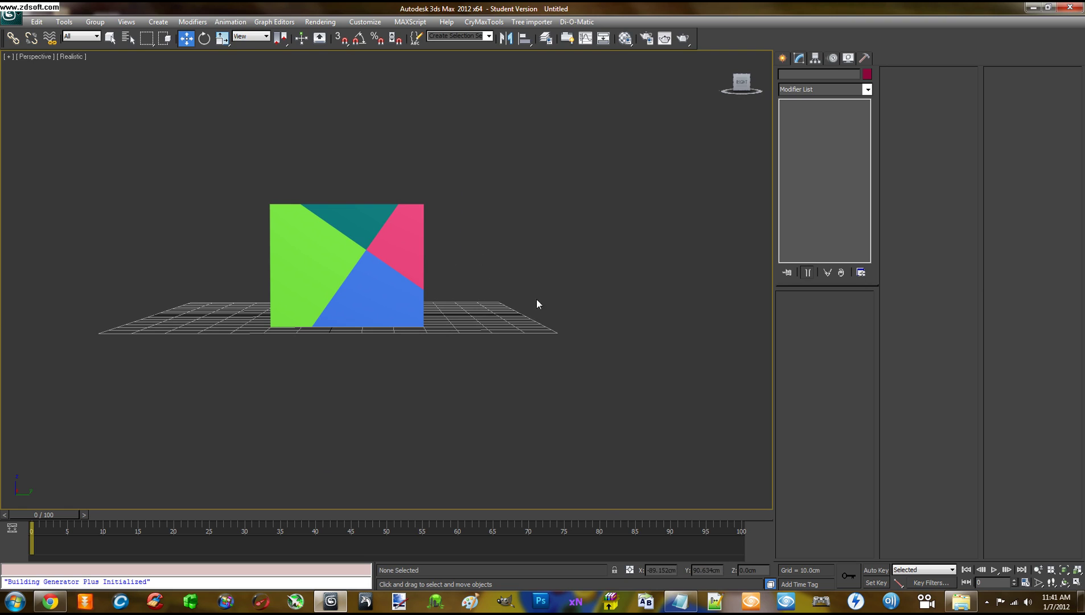
- Select the pink piece, then switch to the Notepad guidelines and compare the main mesh and subpart naming rules
middle_click_drag(537, 299, 521, 263, "alt")
left_click(406, 282)
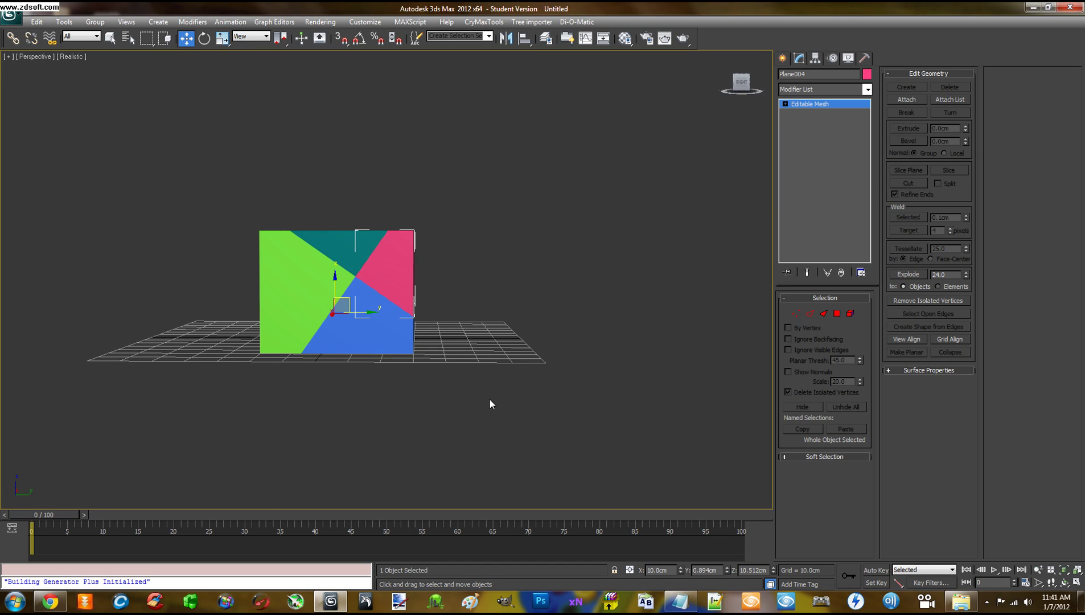
left_click(330, 600)
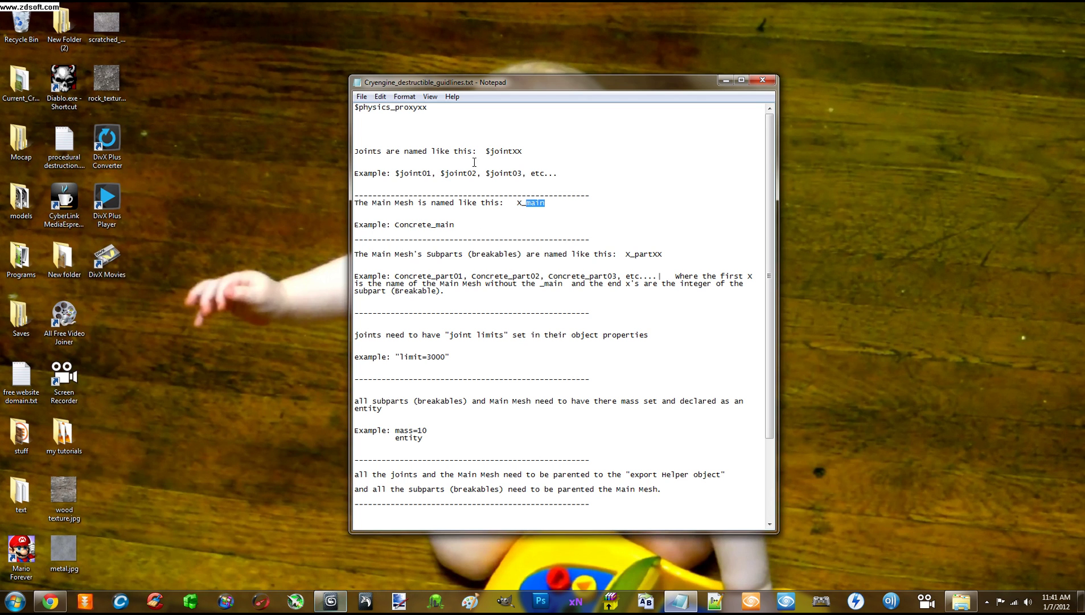
left_click_drag(515, 206, 545, 203)
left_click(548, 220)
scroll(483, 279, "down", 1)
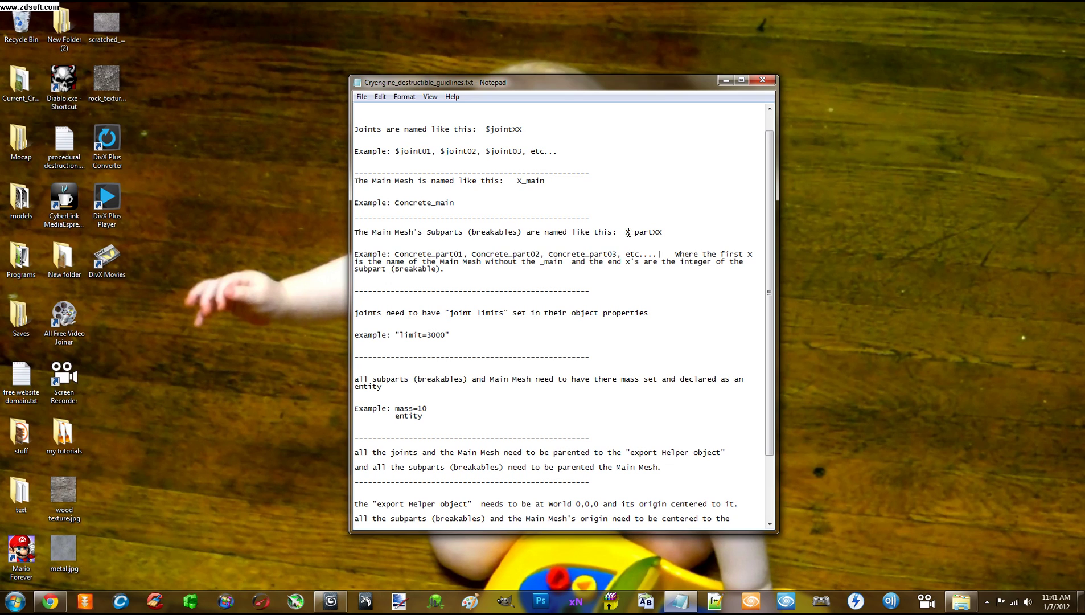
left_click_drag(626, 232, 663, 232)
left_click(652, 244)
left_click_drag(518, 180, 523, 182)
mouse_move(625, 231)
left_mouse_down()
mouse_move(666, 234)
mouse_move(631, 234)
left_mouse_up()
left_click(628, 232)
left_click_drag(635, 232, 657, 232)
left_click(660, 243)
- Return to 3ds Max and rename the selected pink piece box_part01
left_click(331, 601)
middle_click_drag(465, 358, 461, 362, "alt")
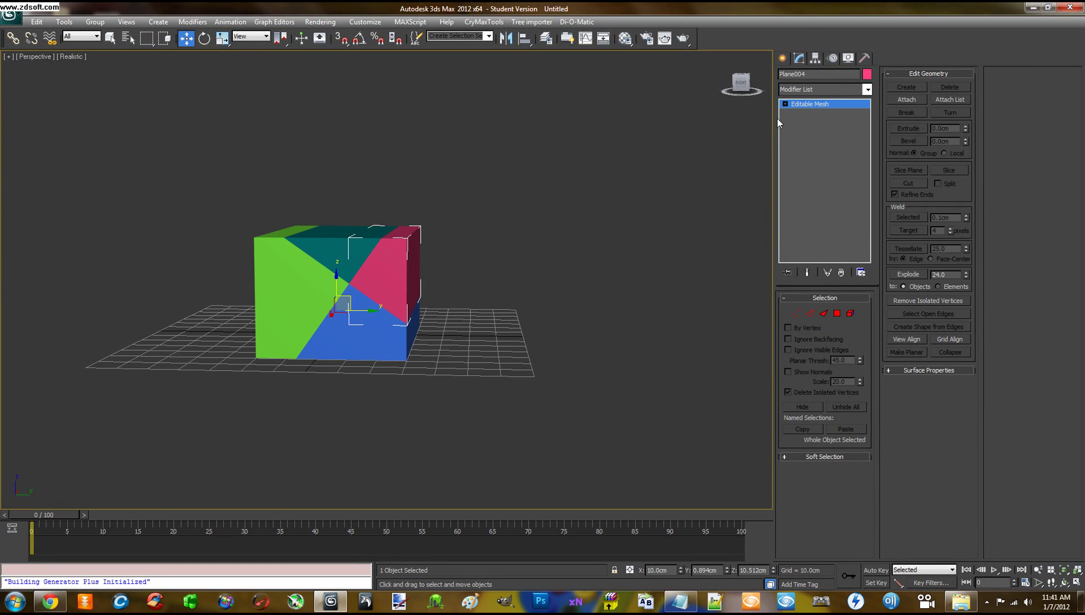
left_click(811, 74)
type("box_part01")
- Rename the teal upper piece box_02
left_click(318, 249)
double_click(817, 73)
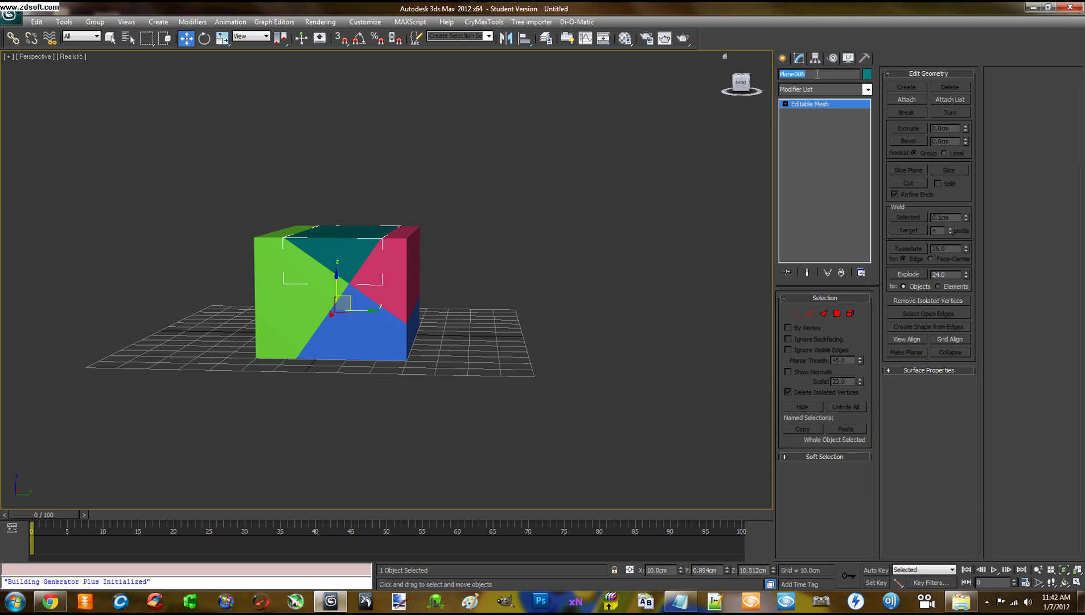
type("box_02")
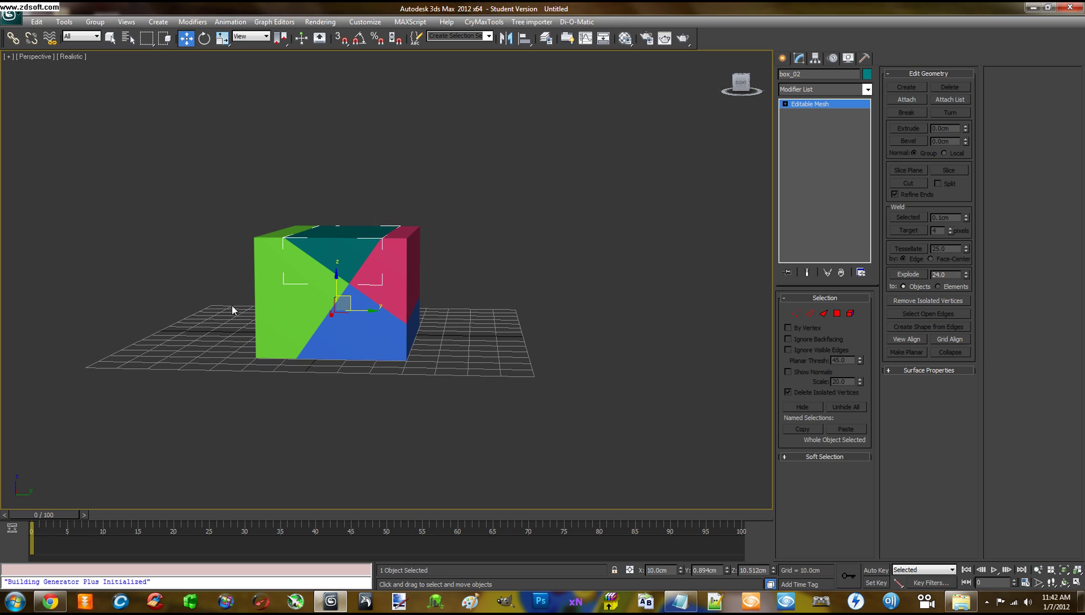
- Rename the green piece box_part03 and clear the selection
left_click(259, 307)
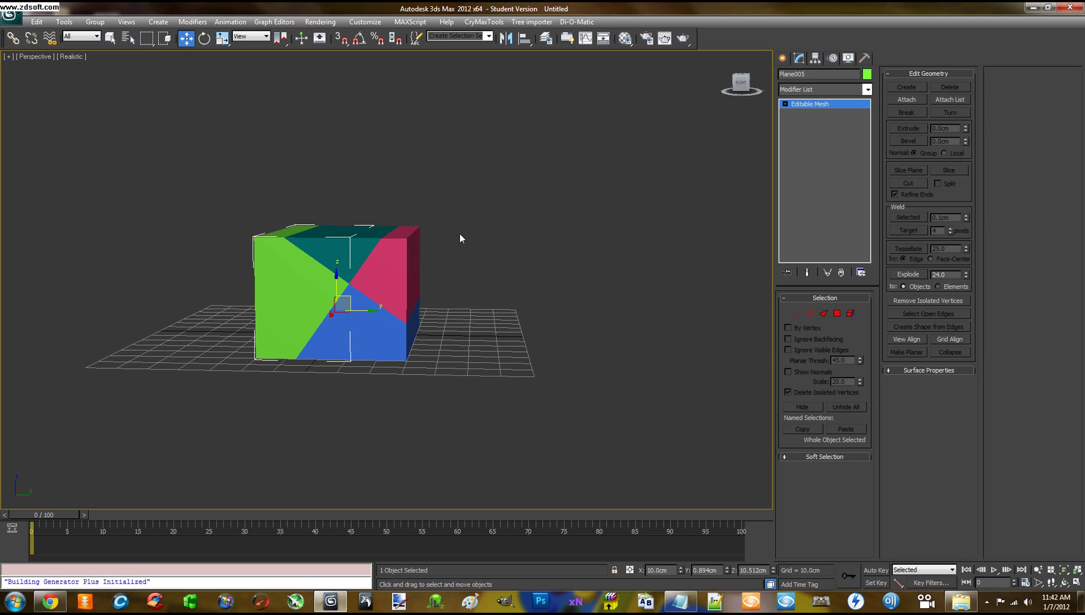
double_click(813, 74)
type("box_02")
left_click(474, 160)
- Correct the teal upper piece's name to box_part02 and clear the selection
left_click(355, 235)
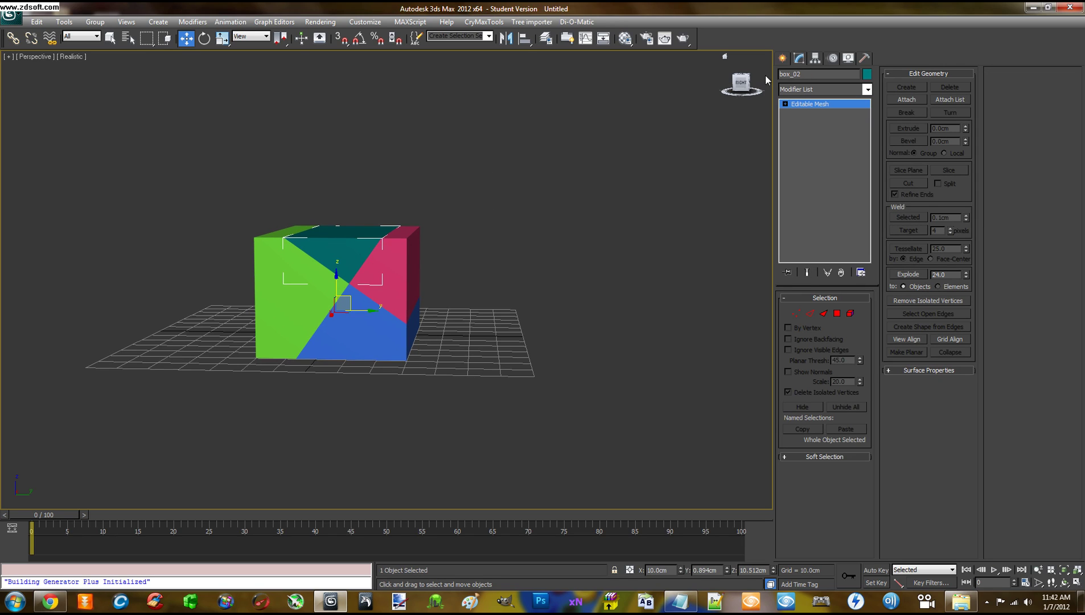
left_click(814, 74)
type("b")
left_click(623, 213)
- Select the pink, teal and green pieces in turn to verify their part names
left_click(404, 259)
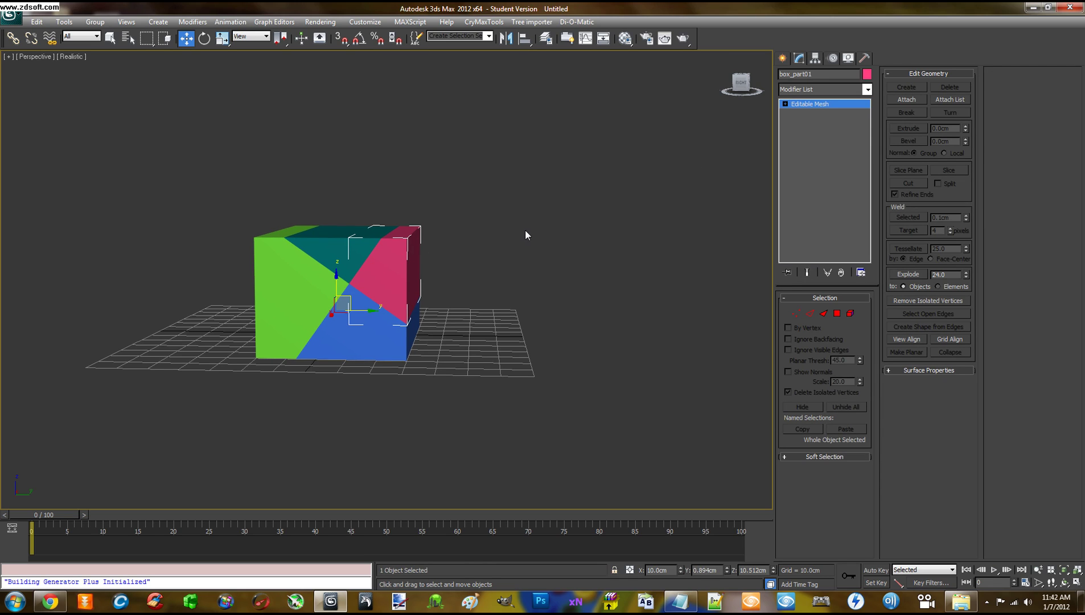
left_click(328, 234)
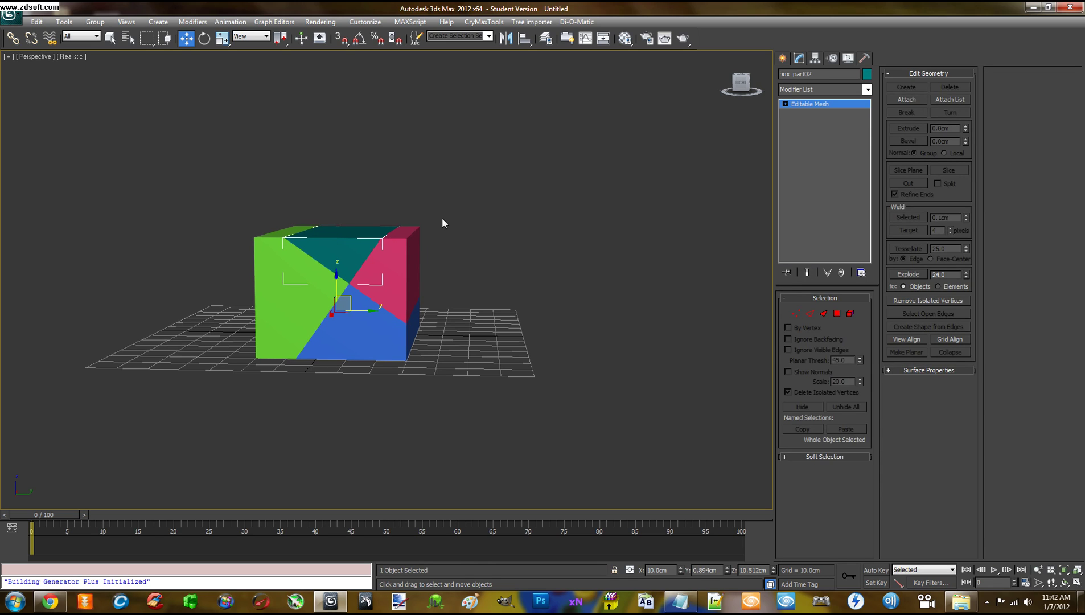
left_click(265, 284)
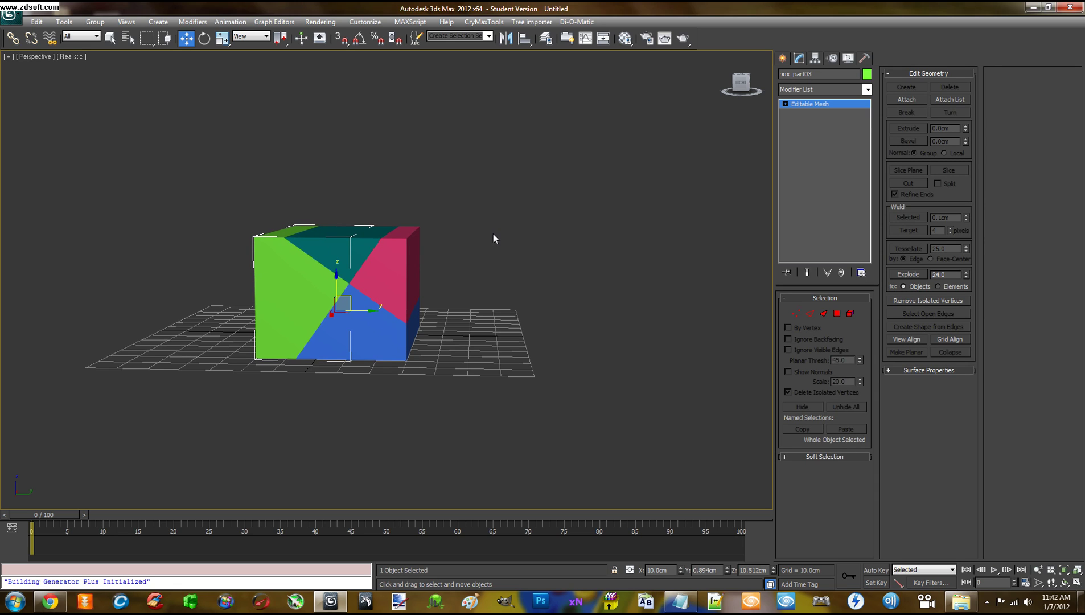
left_click(499, 306)
middle_click_drag(352, 245, 458, 269, "alt")
left_click(415, 256)
left_click(336, 275)
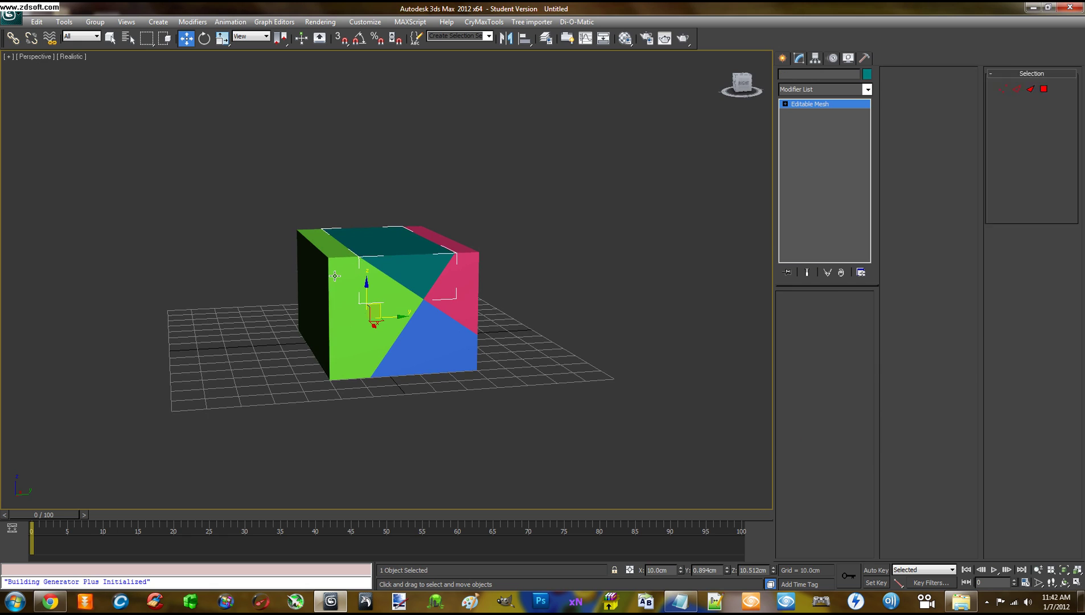
- Select the green piece to check its part name, and clear the selection
middle_click_drag(548, 283, 516, 296, "alt")
left_click(522, 295)
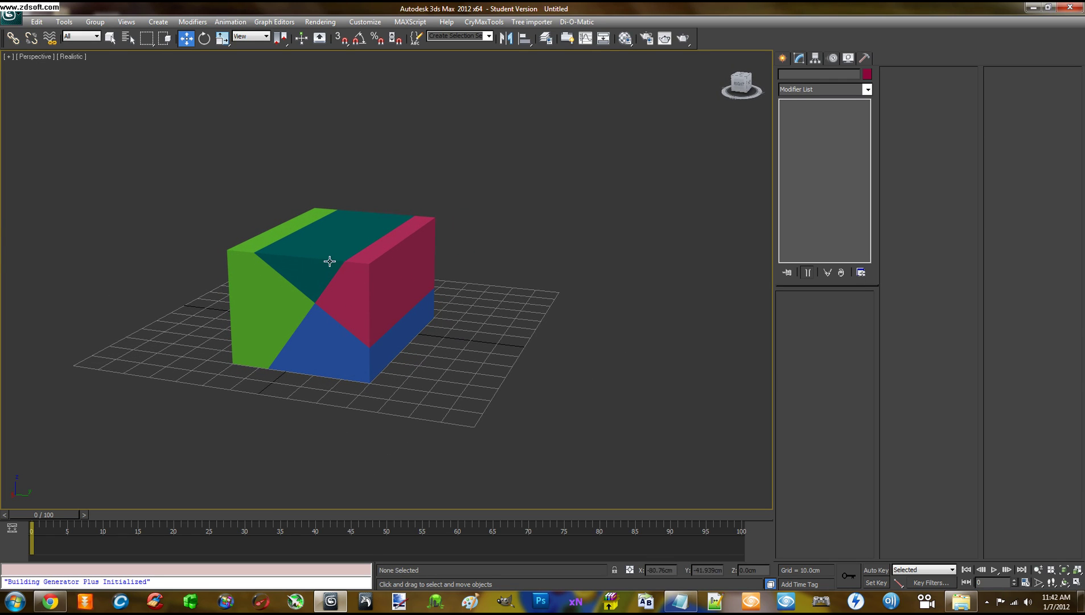
middle_click_drag(475, 280, 533, 290, "alt")
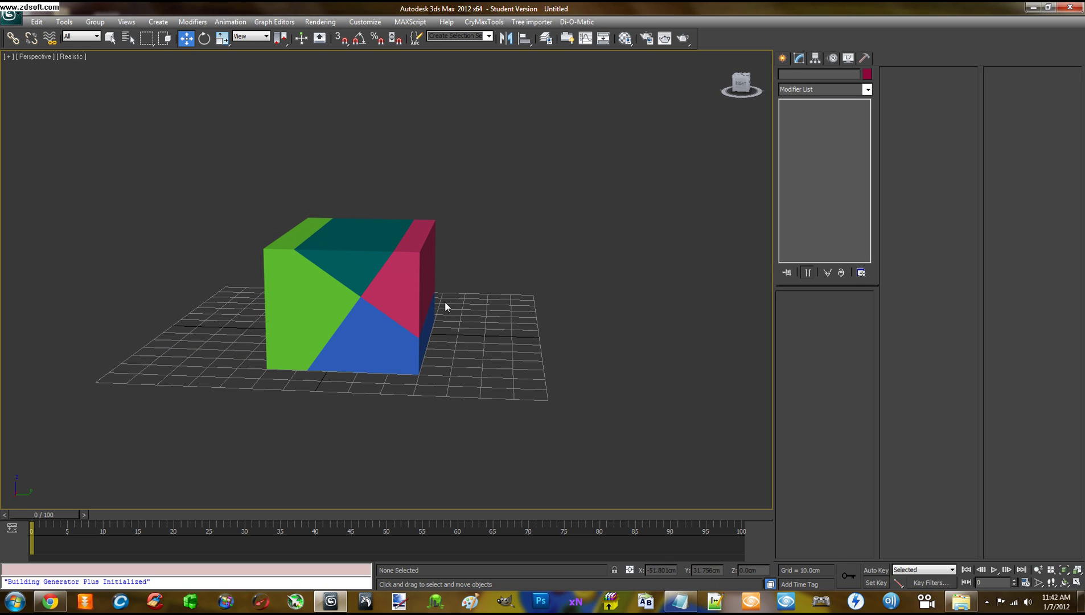
left_click(347, 259)
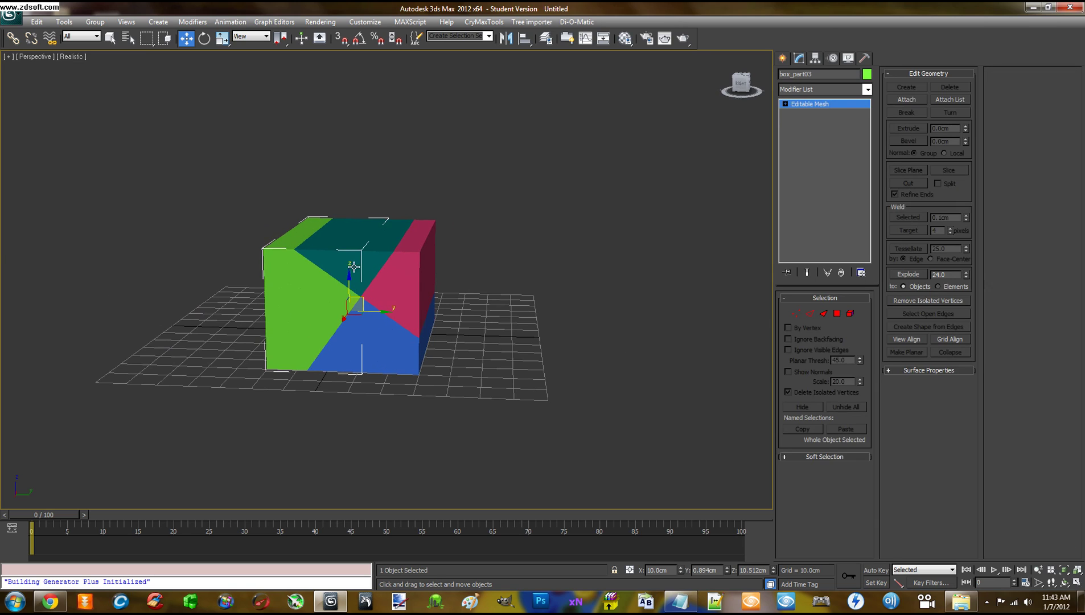
left_click(589, 256)
- Create a small Dummy helper on the grid beside the pink side of the box
left_click(783, 58)
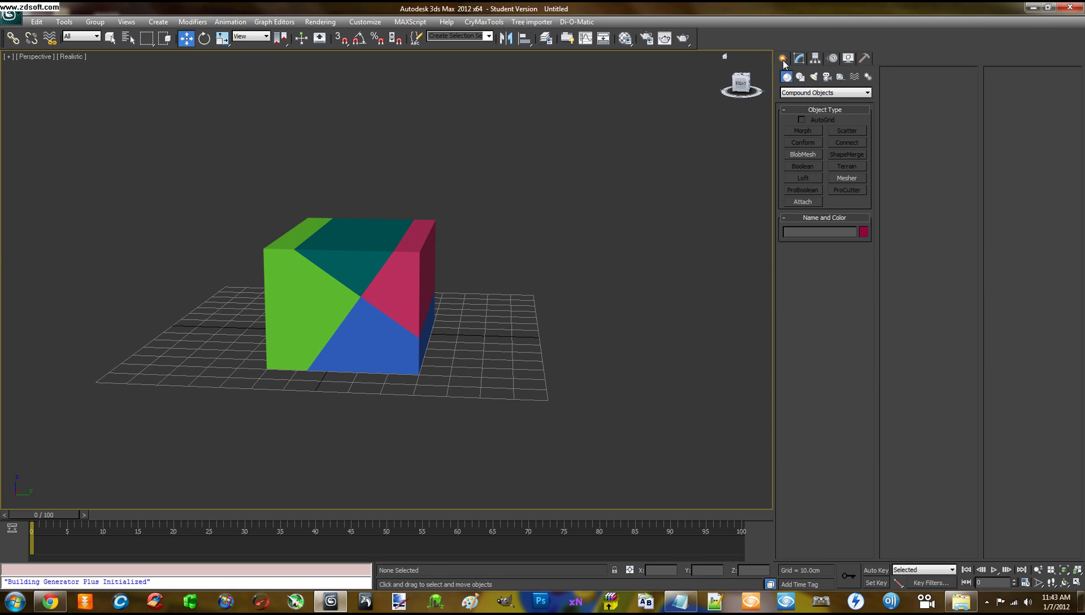
left_click(841, 78)
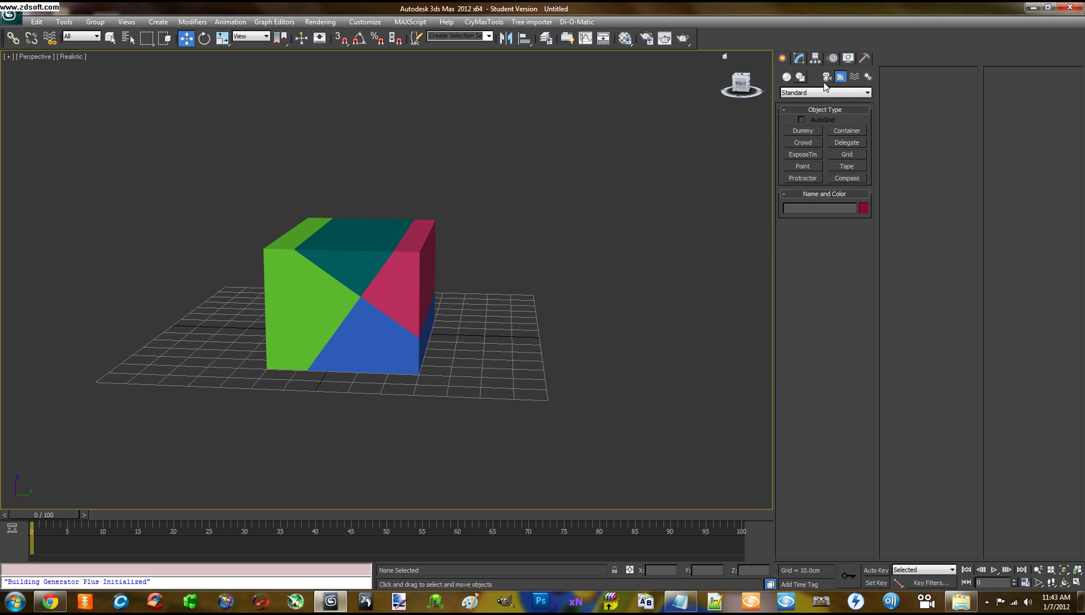
left_click(821, 93)
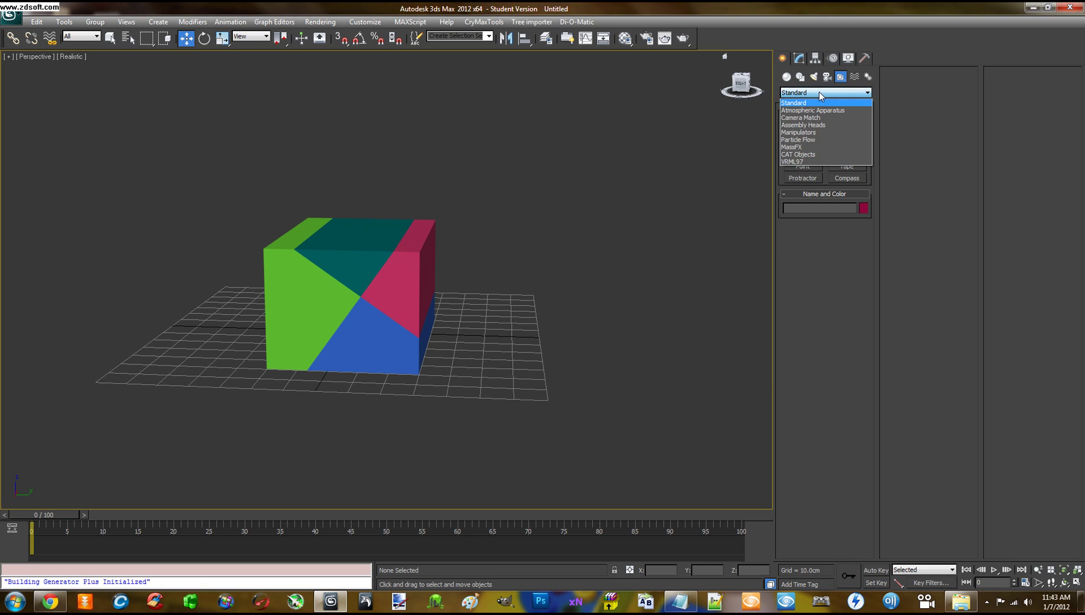
left_click(800, 103)
left_click(797, 132)
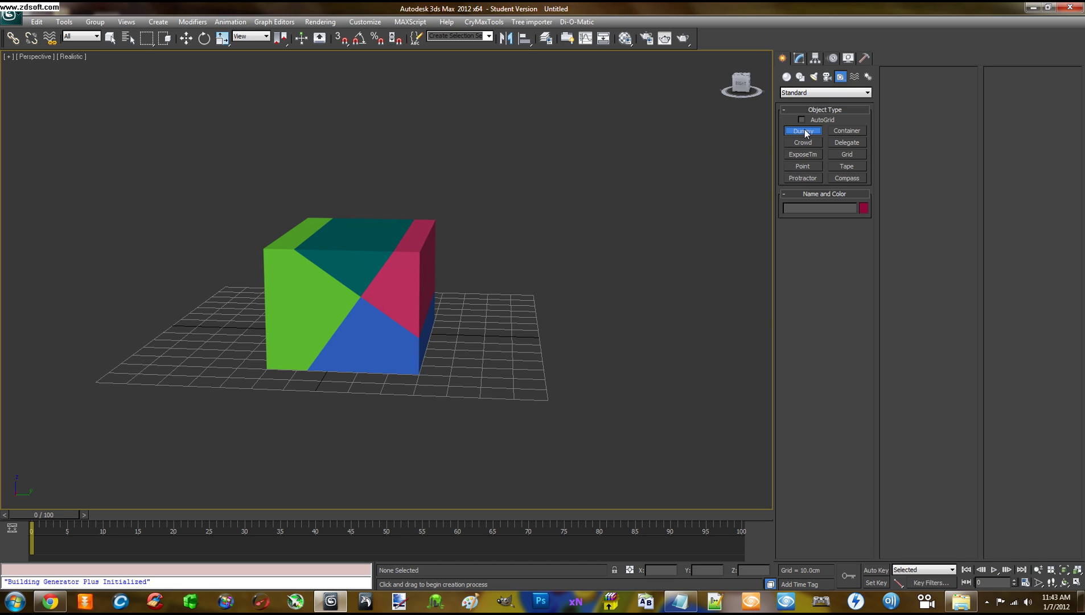
left_click_drag(487, 328, 496, 338)
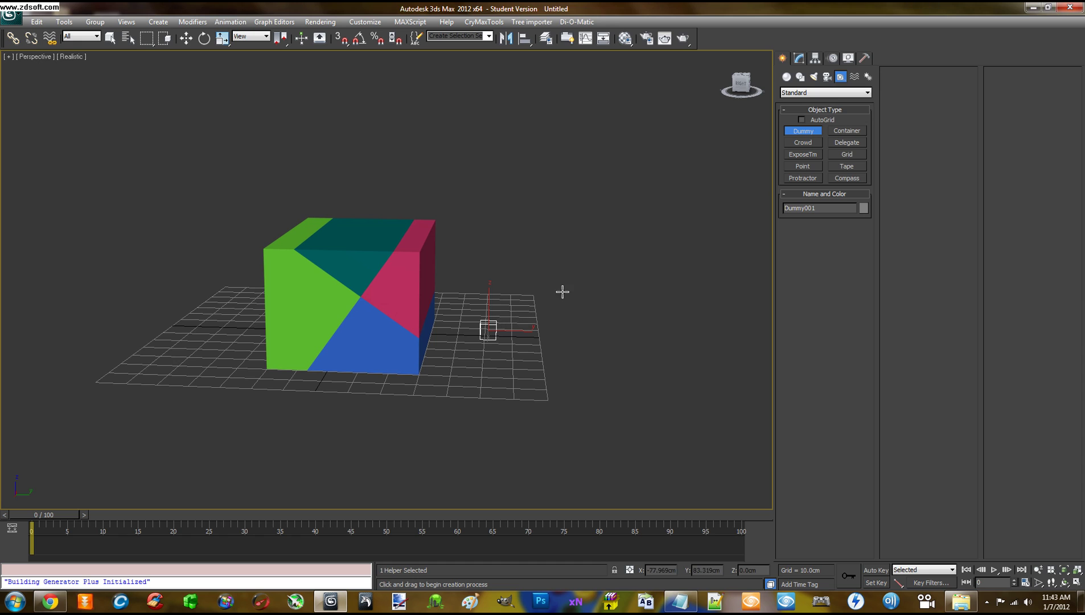
middle_click_drag(564, 305, 574, 336, "alt")
- Clone the dummy along the Y axis as three independent copies and clear the selection
key("w")
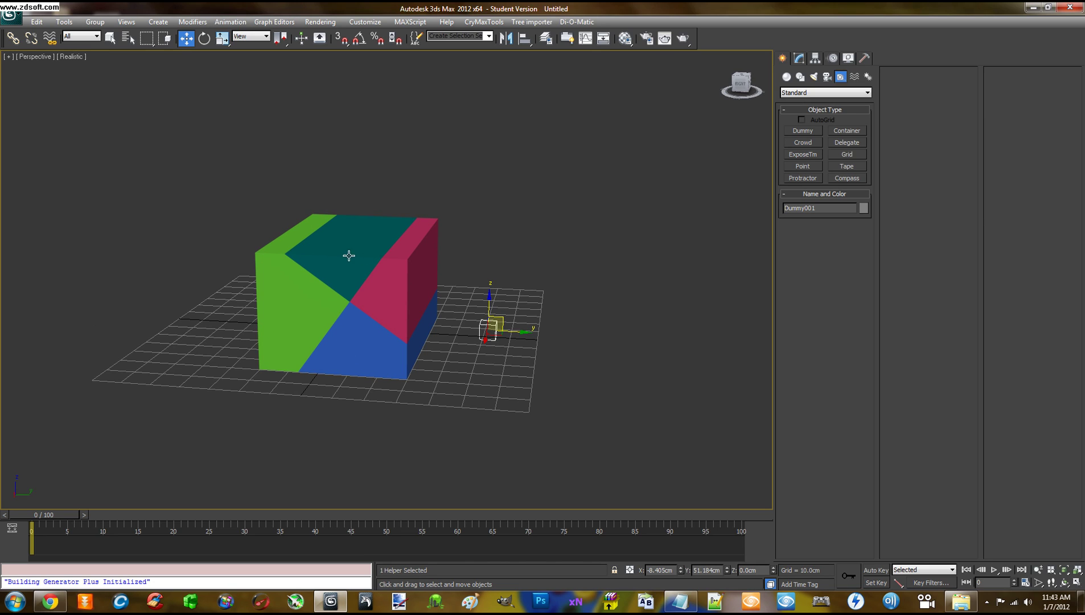
mouse_move(380, 328)
middle_mouse_down("alt")
mouse_move(394, 320)
mouse_move(369, 323)
mouse_move(376, 335)
middle_mouse_up("alt")
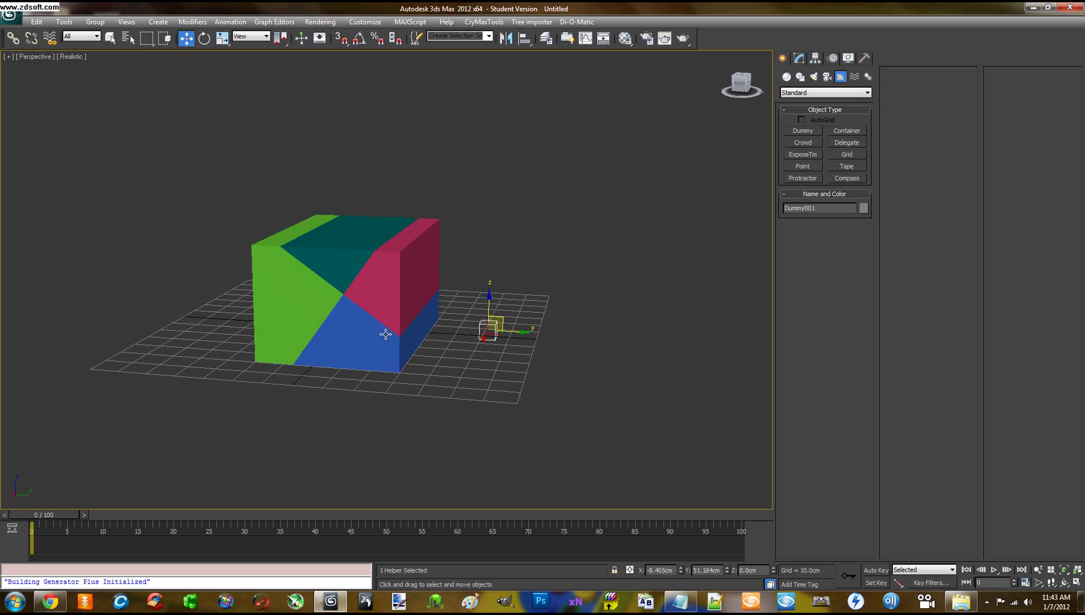
middle_click_drag(417, 371, 420, 377, "alt")
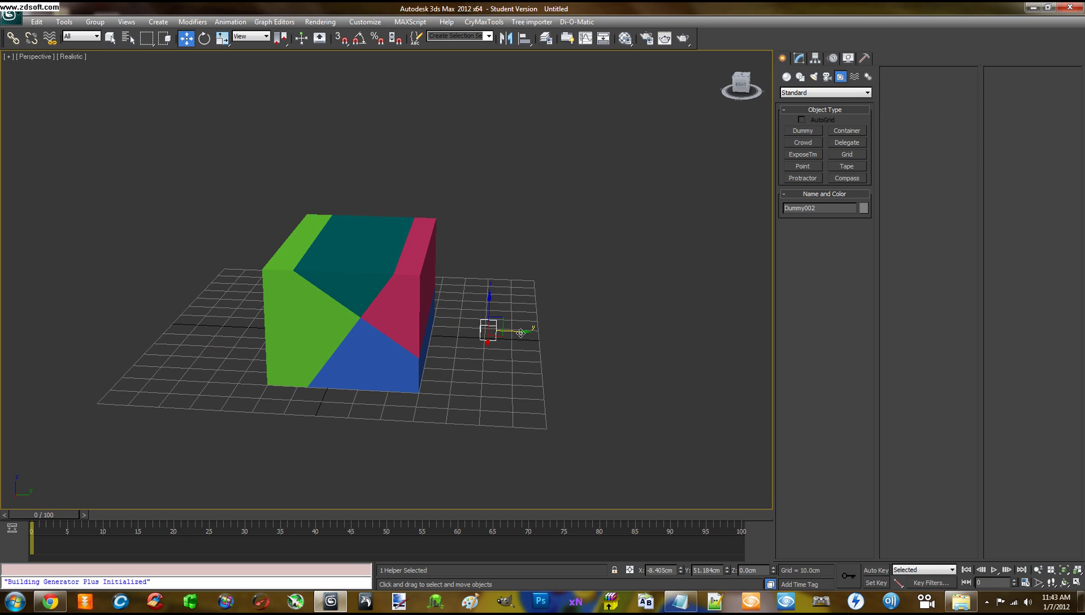
left_click_drag(520, 333, 547, 336, "shift")
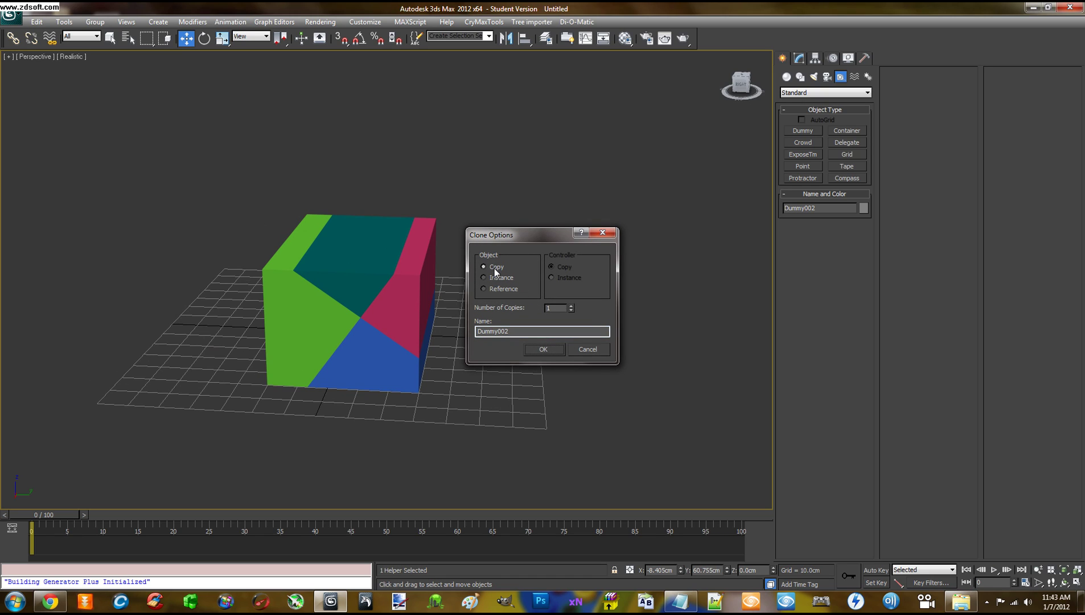
left_click(571, 305)
left_click(570, 306)
left_click(544, 353)
mouse_move(583, 375)
middle_mouse_down()
mouse_move(558, 367)
mouse_move(497, 388)
mouse_move(576, 371)
middle_mouse_up()
left_click(523, 374)
- Move the first dummy against the pink piece's side face, at about X 22.9, Y 31.2, Z 26.4 cm
left_click(471, 316)
middle_click_drag(471, 317, 465, 366, "alt")
left_click_drag(477, 311, 419, 243)
middle_click_drag(418, 243, 464, 269, "alt")
left_click_drag(406, 261, 377, 318)
middle_click_drag(377, 318, 468, 254, "alt")
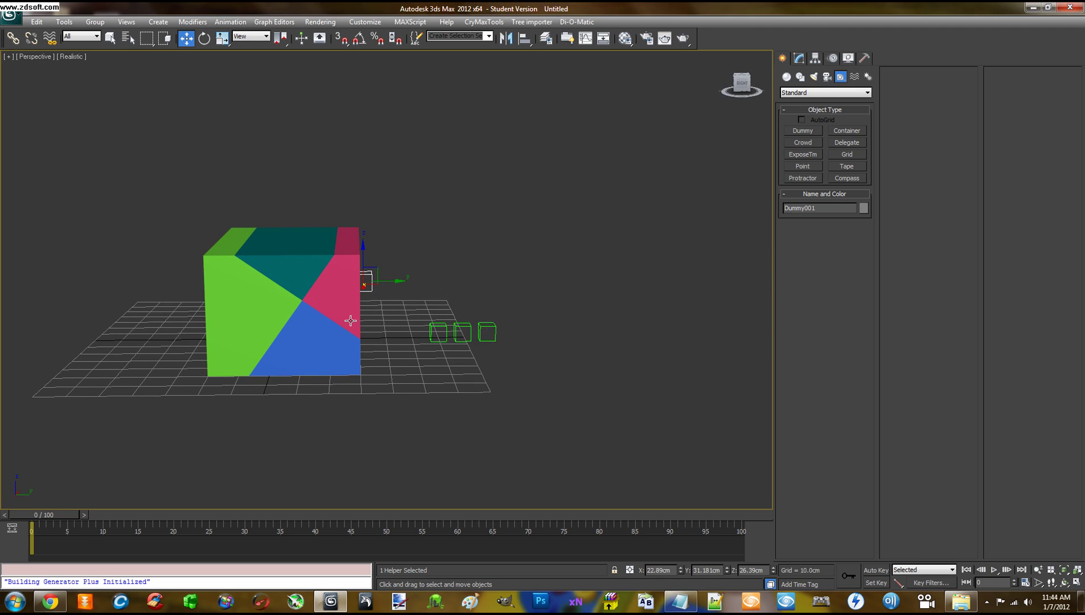
middle_click_drag(351, 318, 341, 322, "alt")
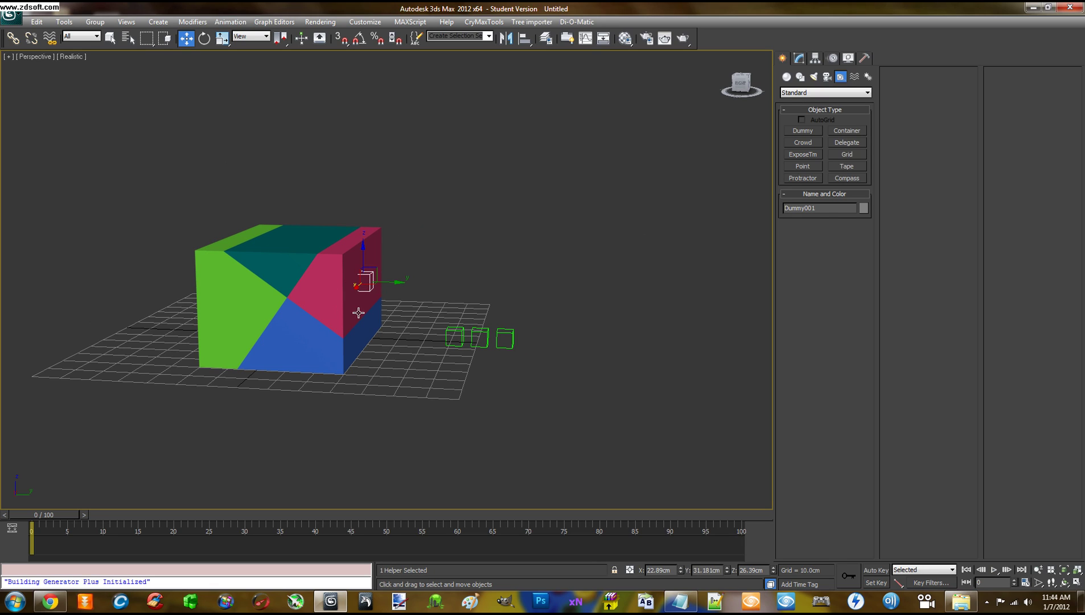
middle_click_drag(392, 336, 399, 334, "alt")
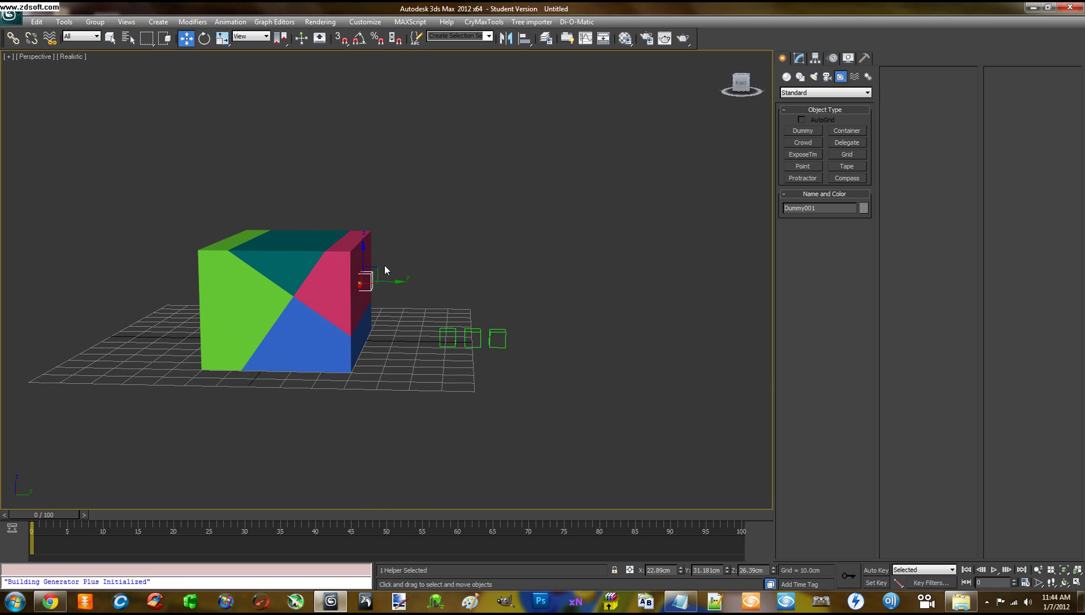
- Move the first dummy up to the box's top near the teal-pink seam, at about Y 21.5, Z 39.5 cm, and deselect it
left_click_drag(374, 265, 348, 230)
middle_click_drag(431, 267, 422, 272, "alt")
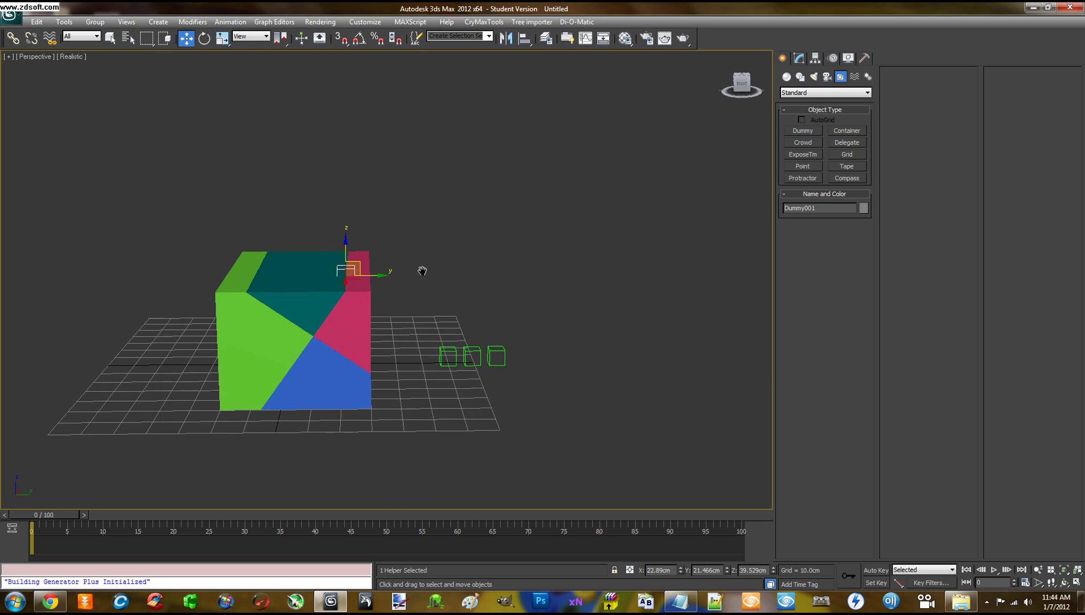
scroll(422, 271, "up", 4)
scroll(421, 271, "up", 2)
left_click(417, 274)
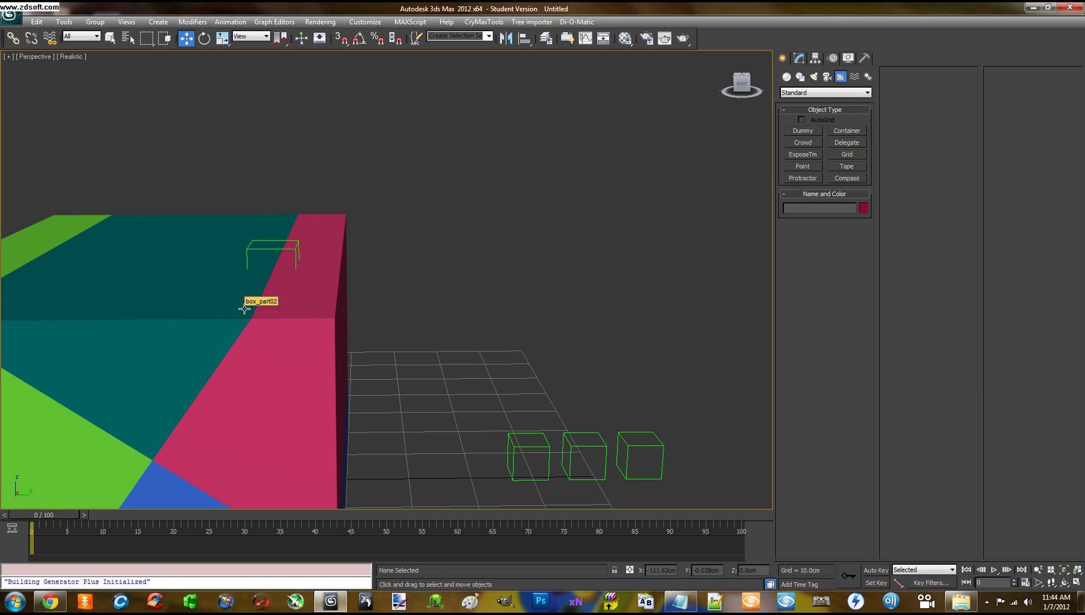
- Move the first dummy to the front face where the four pieces meet, at about X 51.1, Y 10.9, Z 28.1 cm
left_click(279, 248)
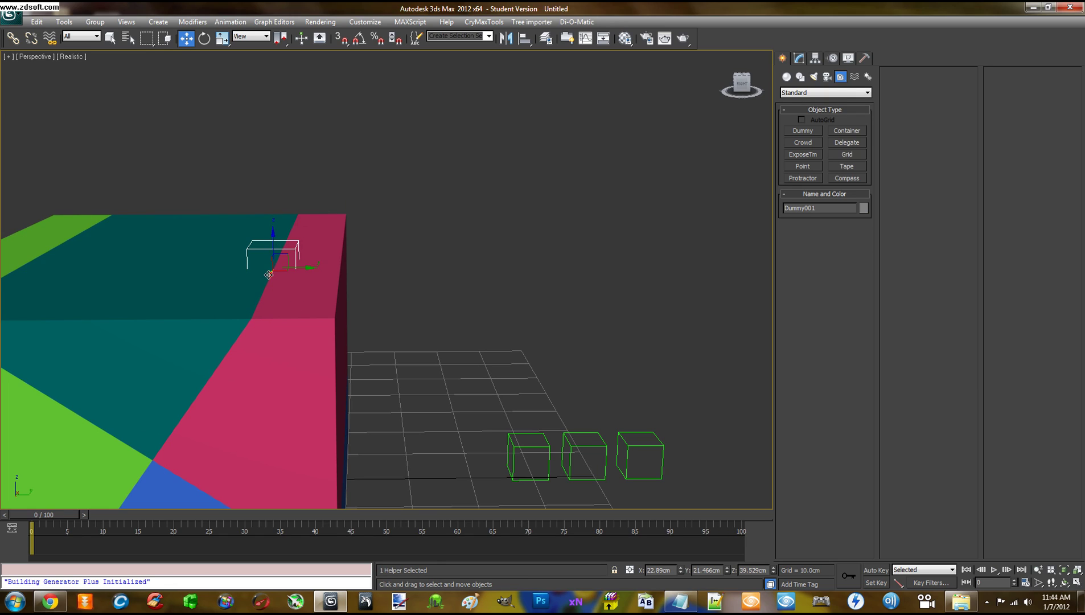
left_click_drag(271, 271, 219, 370)
middle_click_drag(313, 353, 427, 264)
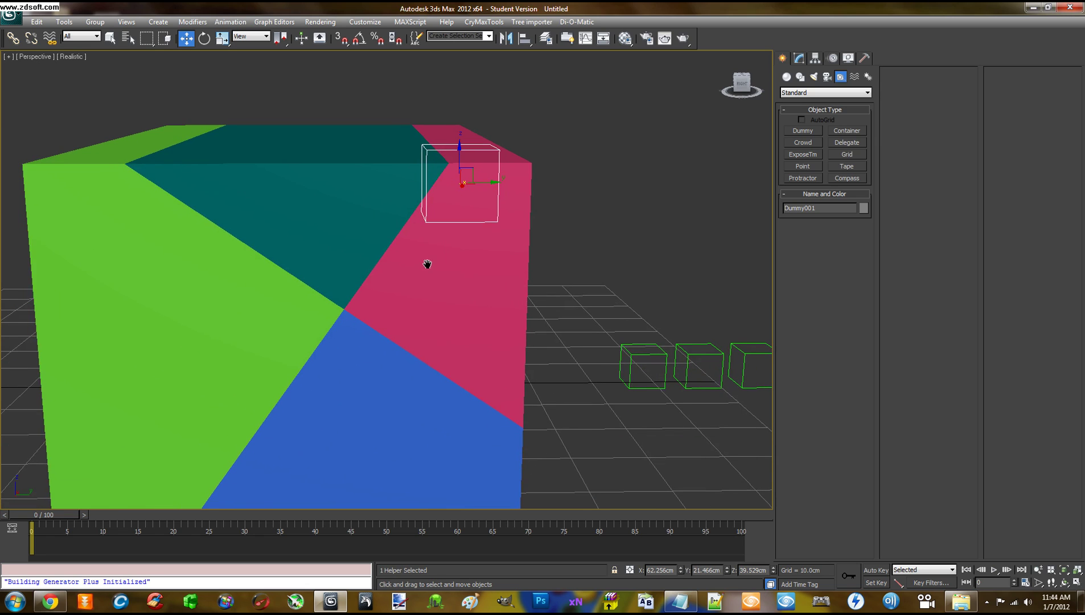
left_click_drag(462, 185, 340, 314)
scroll(406, 300, "up", 2)
middle_click_drag(406, 300, 347, 304, "alt")
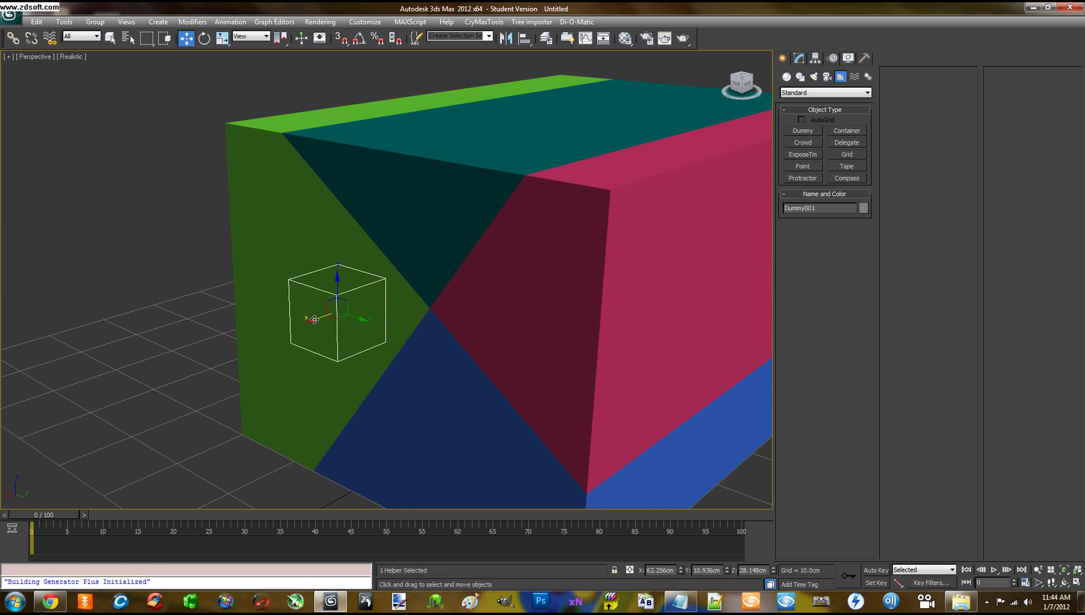
left_click_drag(319, 321, 394, 316)
middle_click_drag(348, 342, 399, 338, "alt")
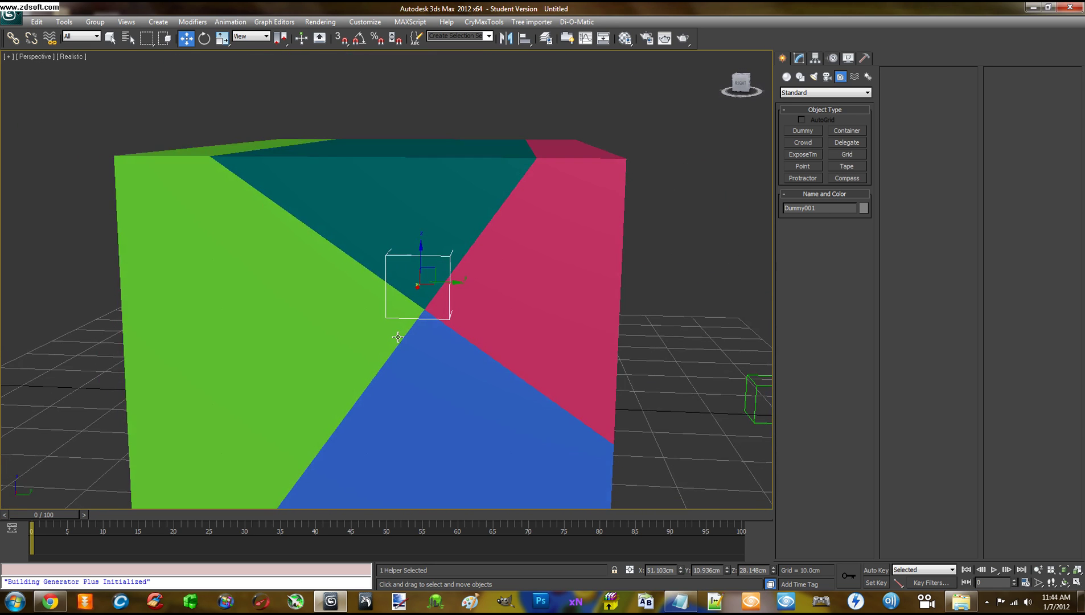
- Move the first dummy to the outer front edge of the pink piece, at about Y 29.2, Z 32.4 cm
left_click_drag(436, 269, 633, 259)
middle_click_drag(634, 259, 621, 345, "alt")
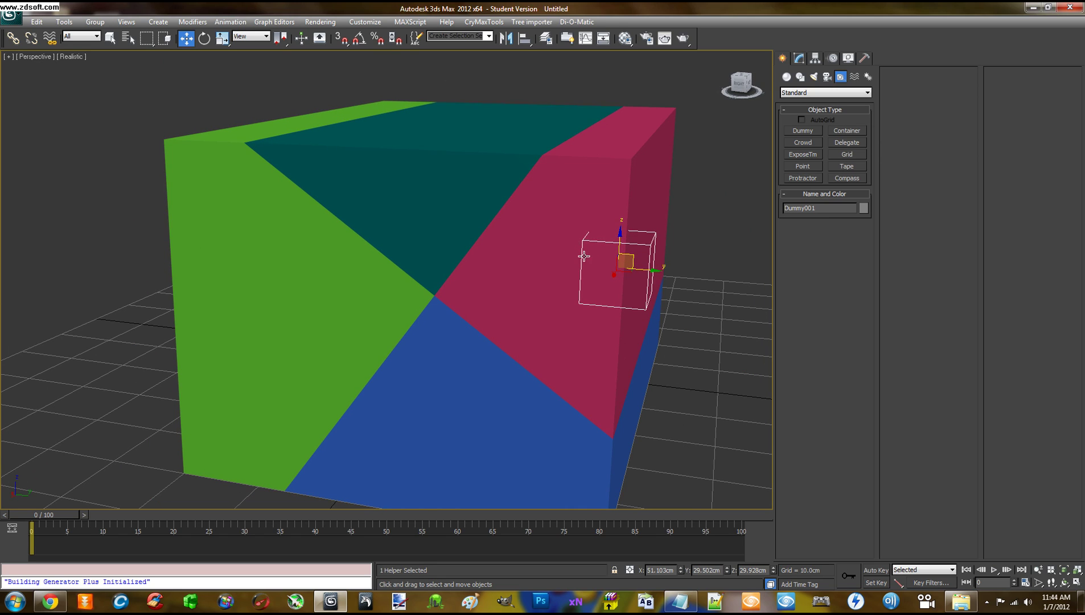
middle_click_drag(747, 272, 698, 301, "alt")
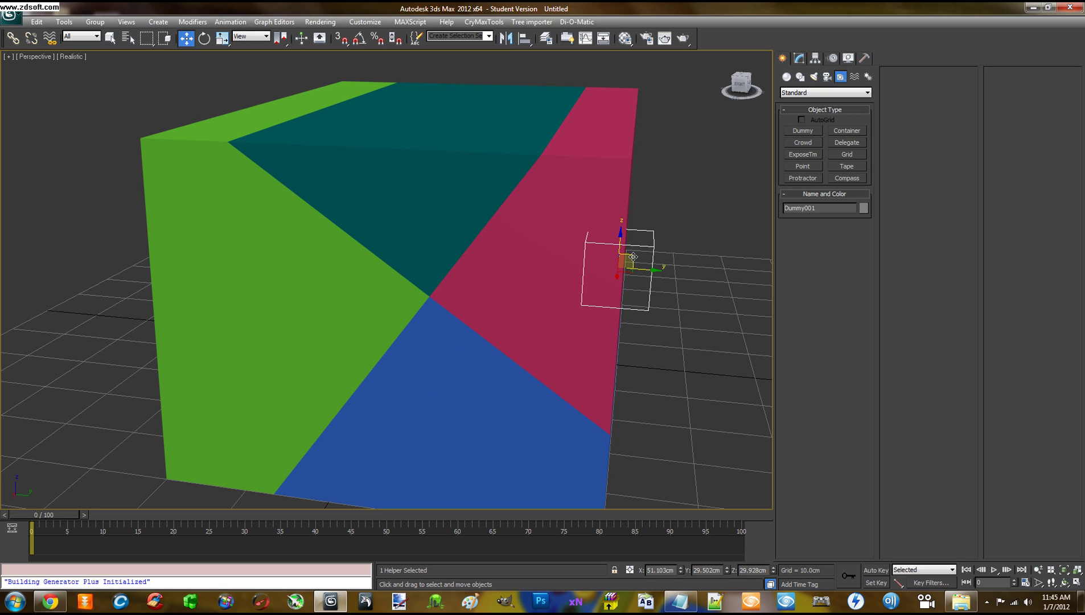
left_click_drag(633, 257, 625, 234)
middle_click_drag(668, 312, 582, 336, "alt")
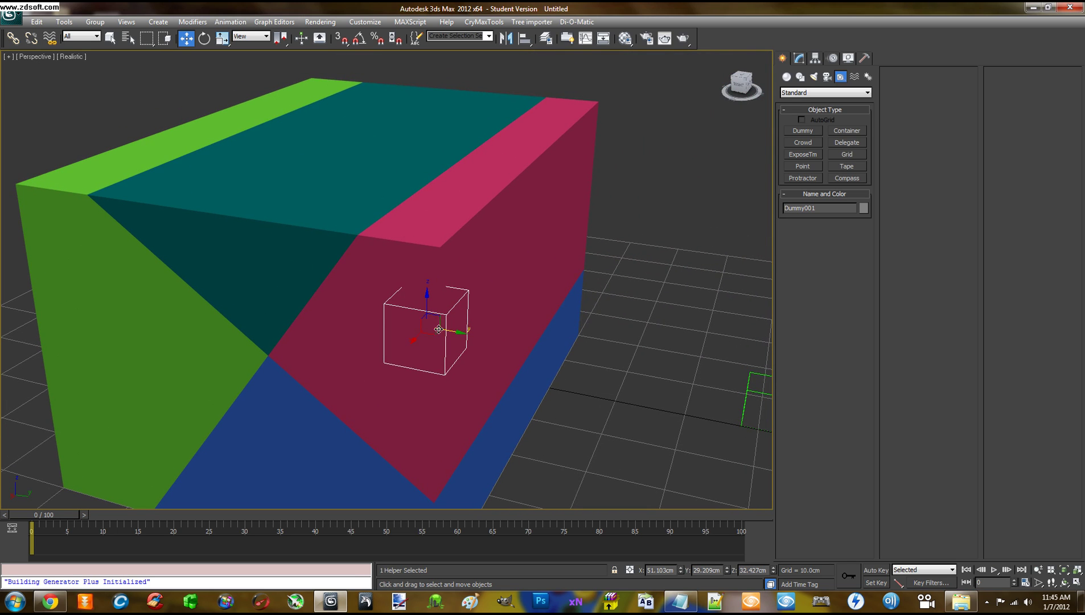
- Slide the first dummy back along the pink piece's side face to about X 25 cm, Y 30.6 cm
left_click_drag(434, 334, 529, 248)
middle_click_drag(570, 313, 389, 266, "alt")
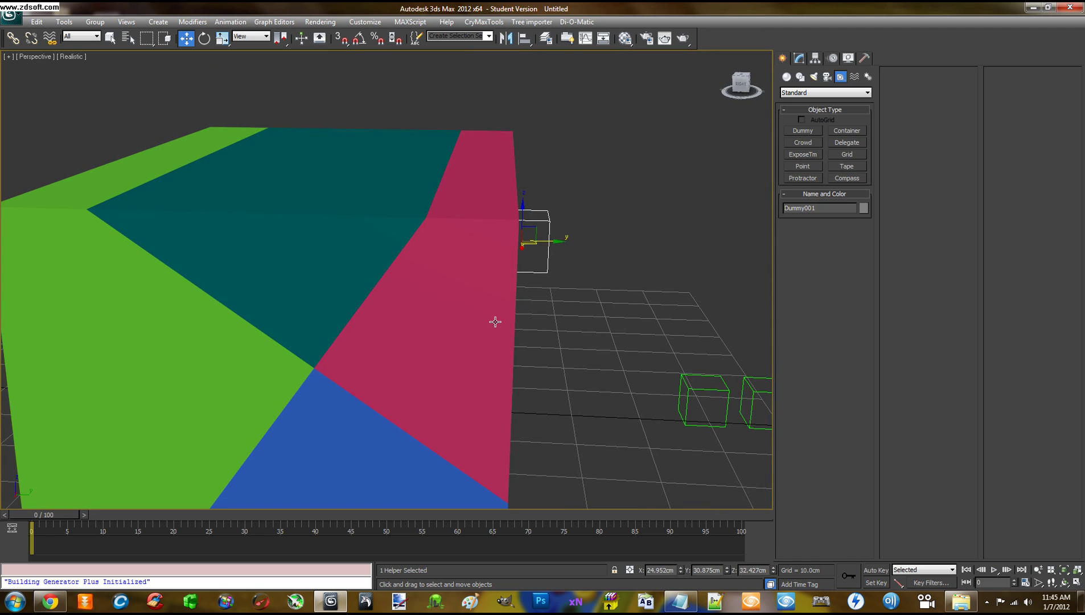
mouse_move(495, 322)
middle_mouse_down("alt")
mouse_move(455, 330)
mouse_move(482, 333)
middle_mouse_up("alt")
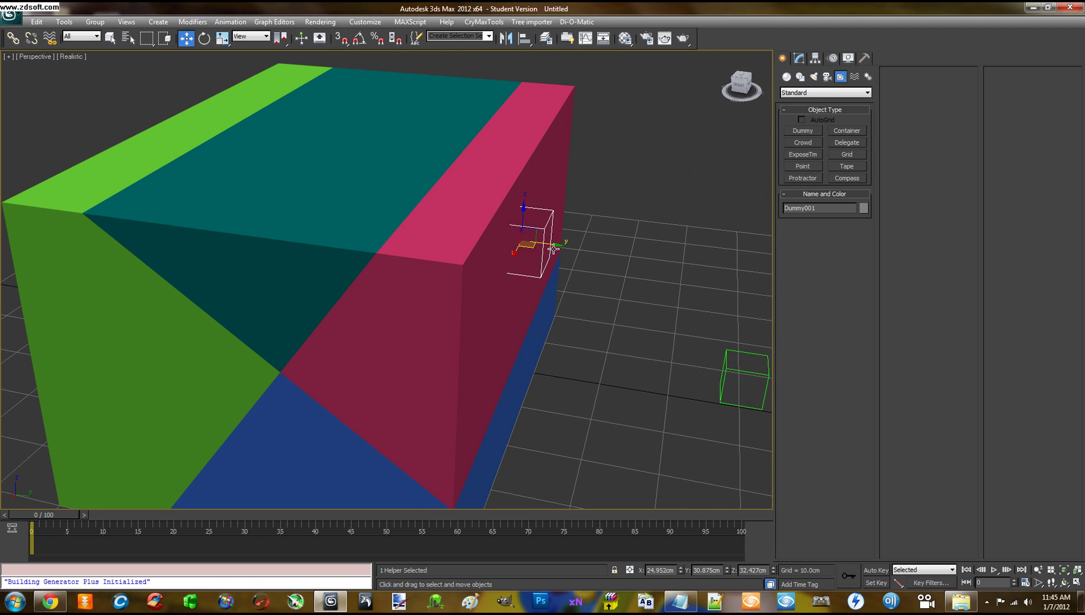
mouse_move(555, 246)
left_mouse_down()
mouse_move(608, 256)
mouse_move(508, 253)
mouse_move(566, 253)
mouse_move(553, 254)
left_mouse_up()
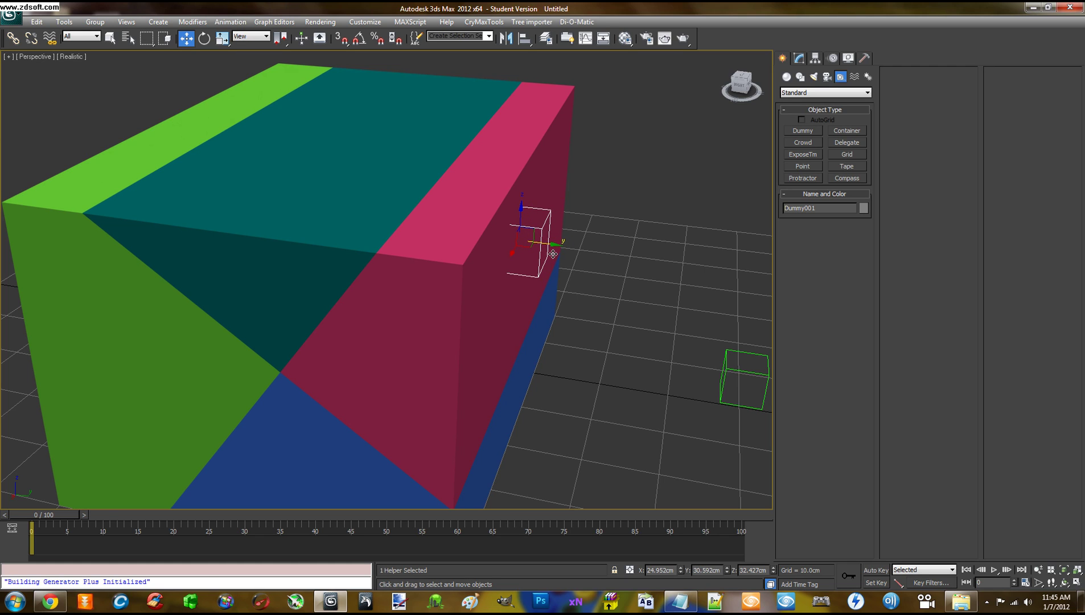
mouse_move(552, 353)
middle_mouse_down("alt")
mouse_move(528, 335)
mouse_move(590, 344)
mouse_move(558, 336)
middle_mouse_up("alt")
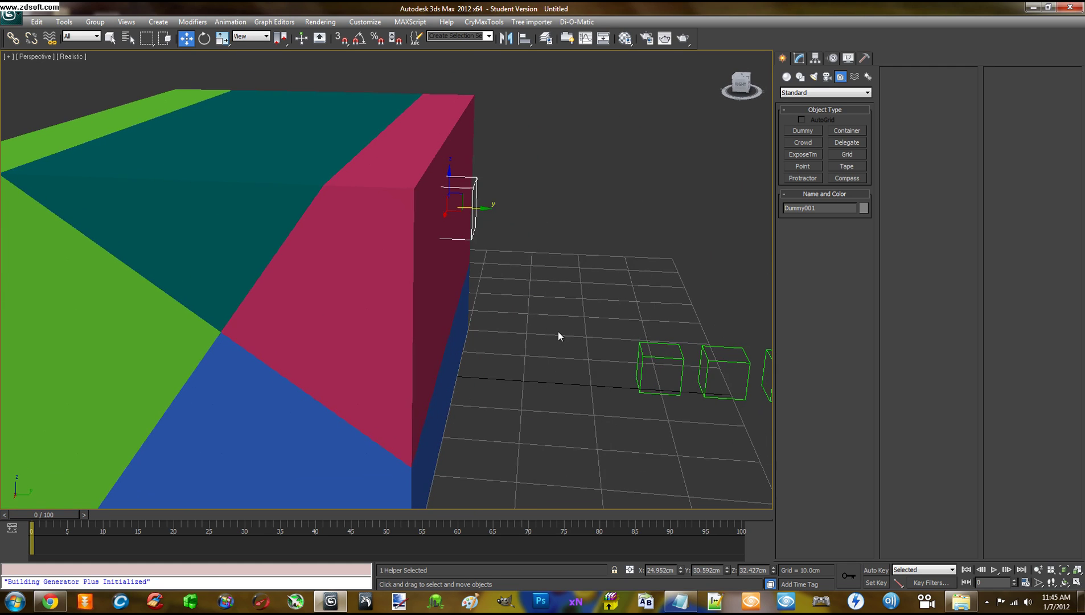
- Move the second dummy onto the top face of the teal piece and adjust its height
left_click(646, 360)
left_click_drag(675, 357, 308, 103)
middle_click_drag(370, 111, 309, 146, "alt")
left_click_drag(287, 119, 152, 129)
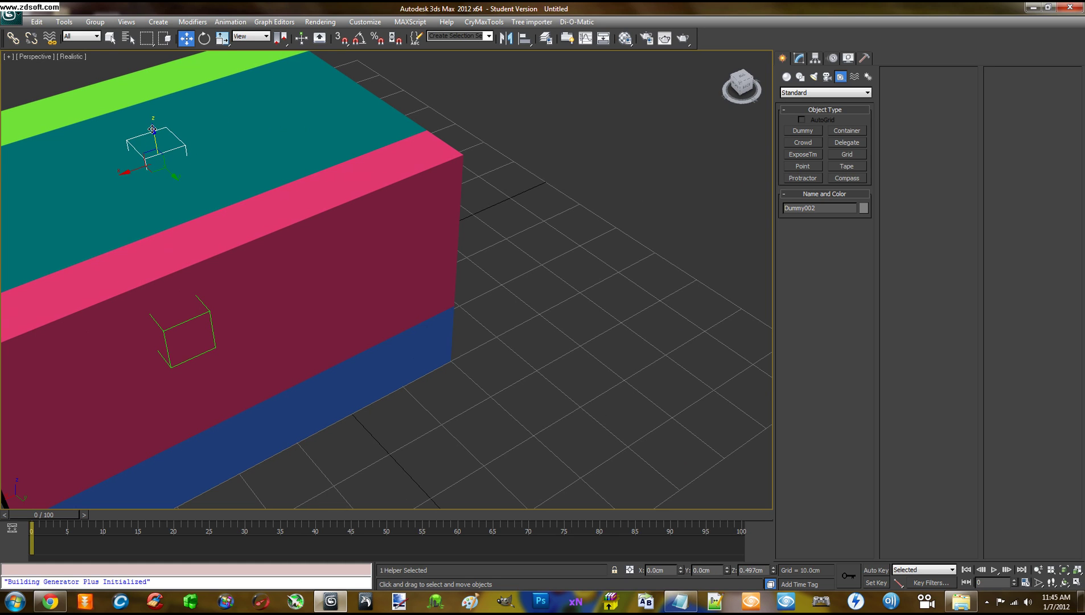
middle_click_drag(241, 260, 361, 290, "alt")
- Move the third dummy to the lower front edge of the blue piece, at about X 44.3, Y 12 cm
left_click(532, 317)
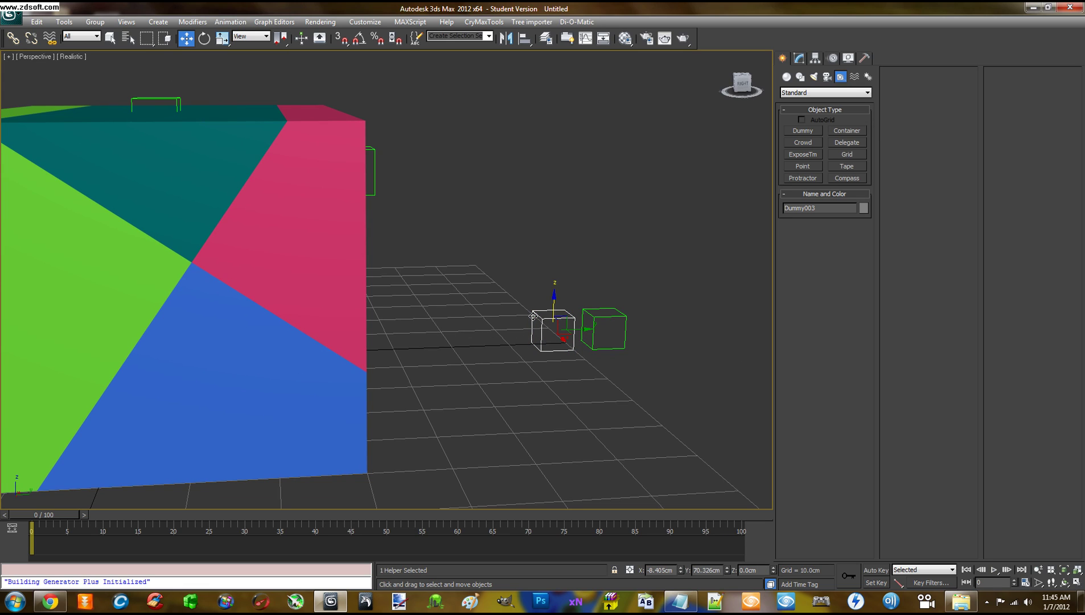
left_click_drag(568, 330, 228, 469)
middle_click_drag(256, 462, 370, 294, "alt")
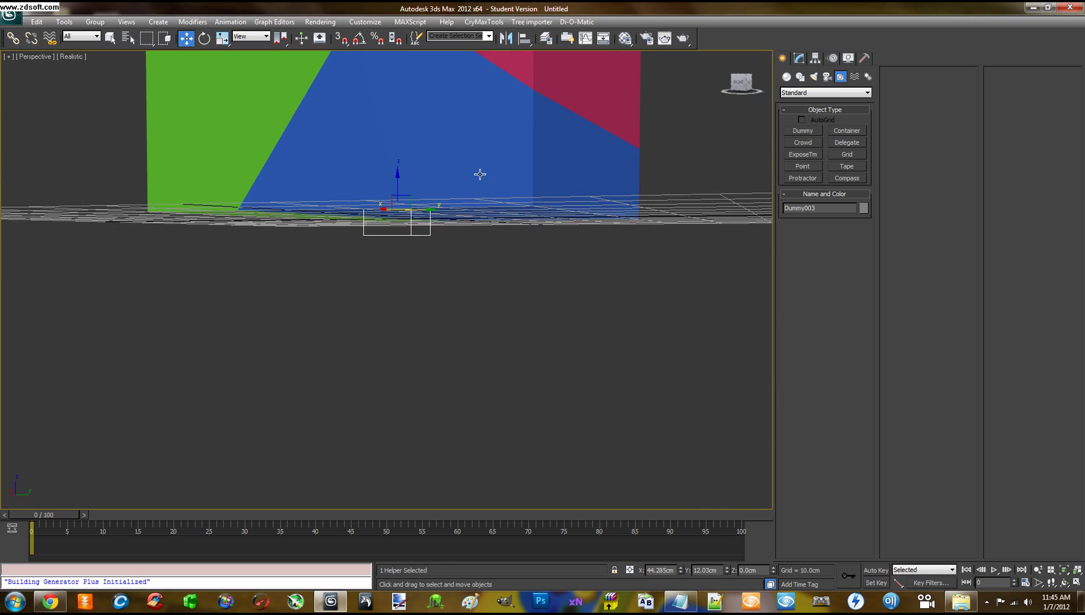
middle_click_drag(480, 174, 492, 262, "alt")
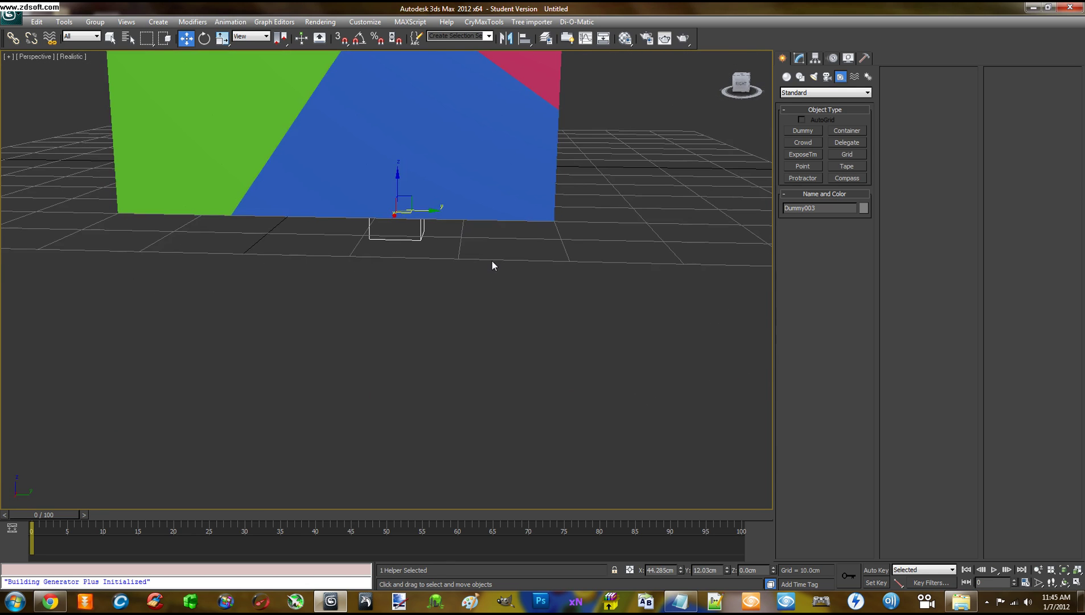
- Slide the third dummy back along the underside of the blue piece to about X 17.5, Y 8.2 cm
middle_click_drag(572, 203, 570, 256)
scroll(570, 256, "down", 3)
middle_click_drag(570, 256, 535, 297)
scroll(560, 292, "up", 3)
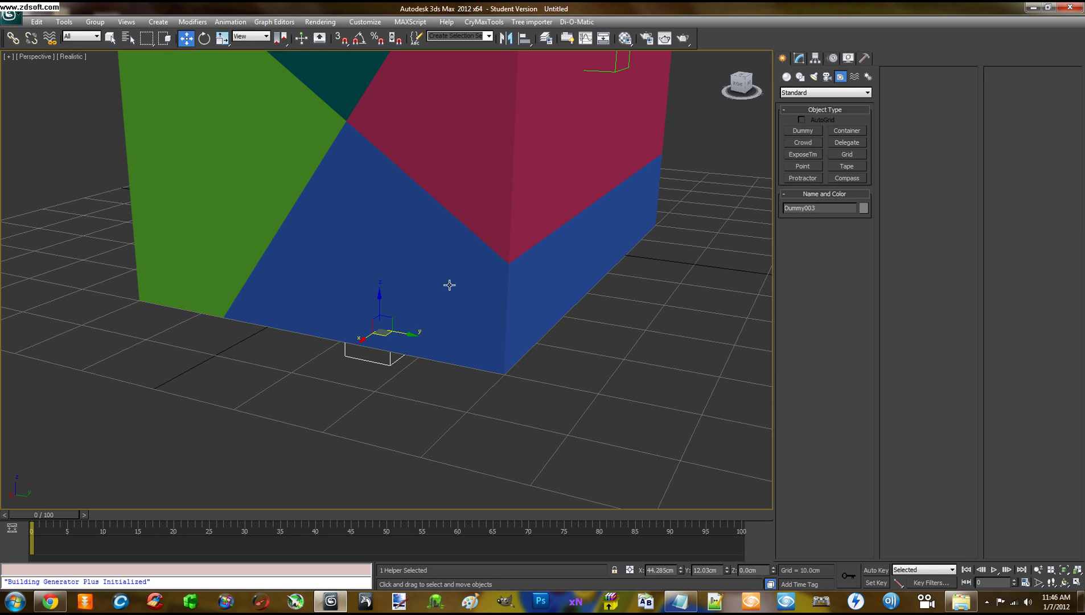
middle_click_drag(447, 303, 480, 269, "alt")
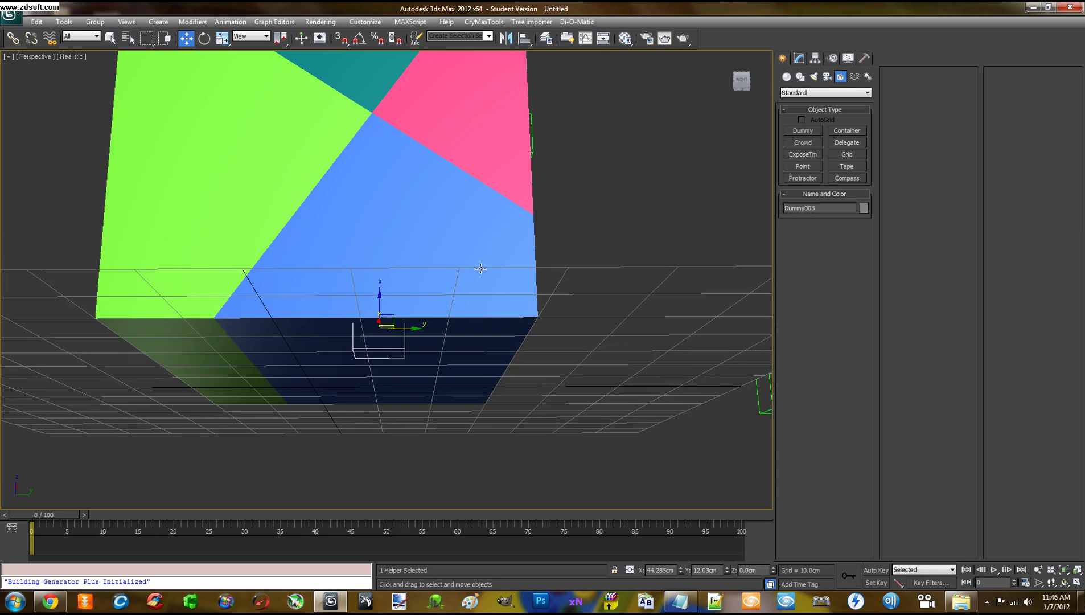
middle_click_drag(470, 306, 506, 286, "alt")
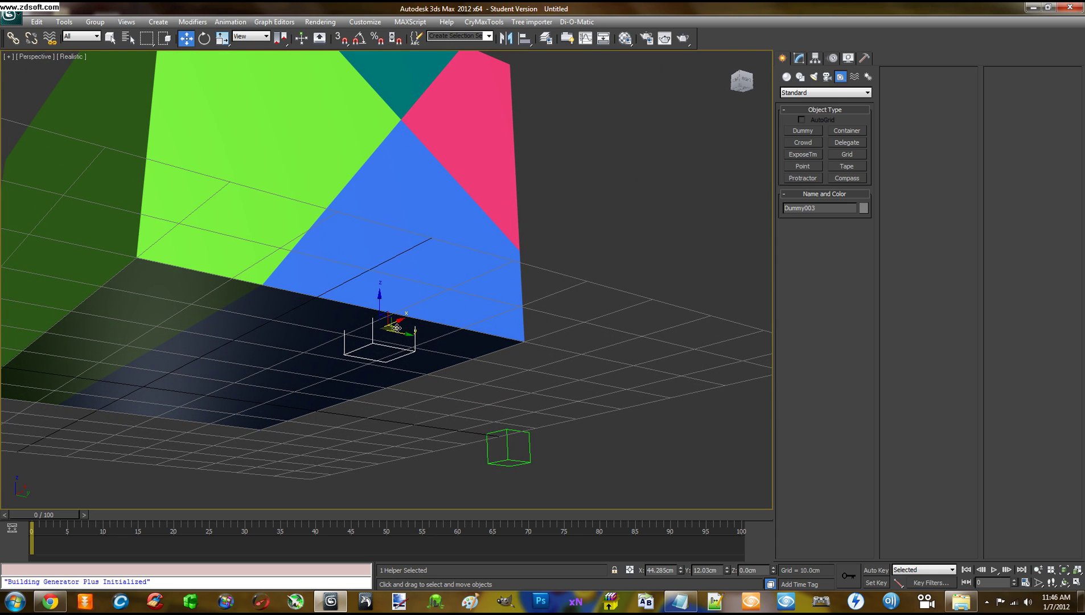
left_click_drag(396, 327, 264, 369)
- Examine the third dummy's position against the underside of the blue piece from several angles
middle_click_drag(349, 387, 327, 364, "alt")
middle_click_drag(315, 263, 329, 357, "alt")
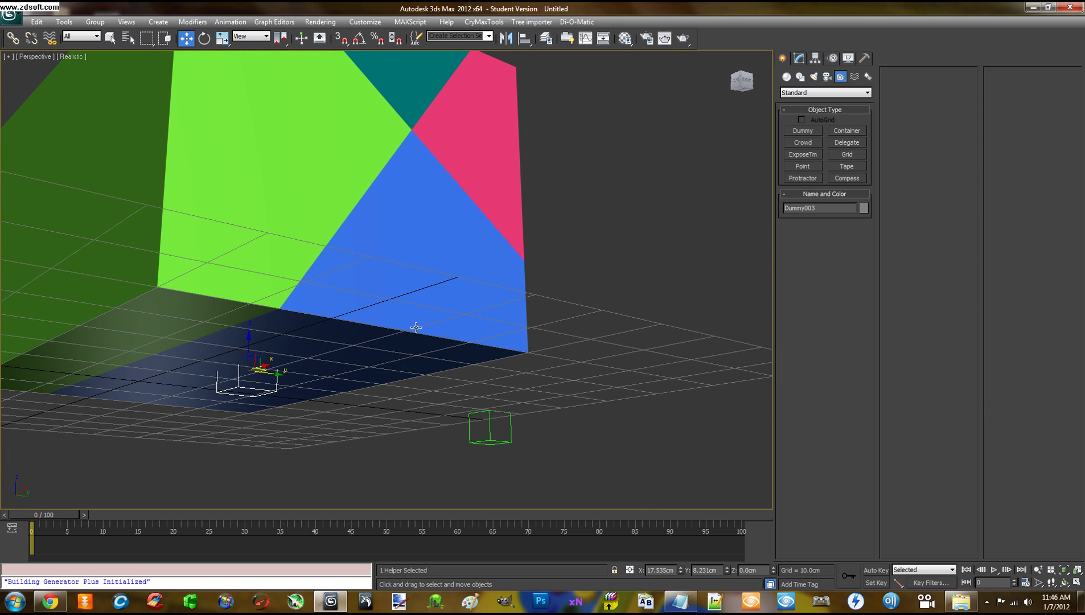
middle_click_drag(309, 433, 340, 384, "alt")
middle_click_drag(331, 426, 296, 358, "alt")
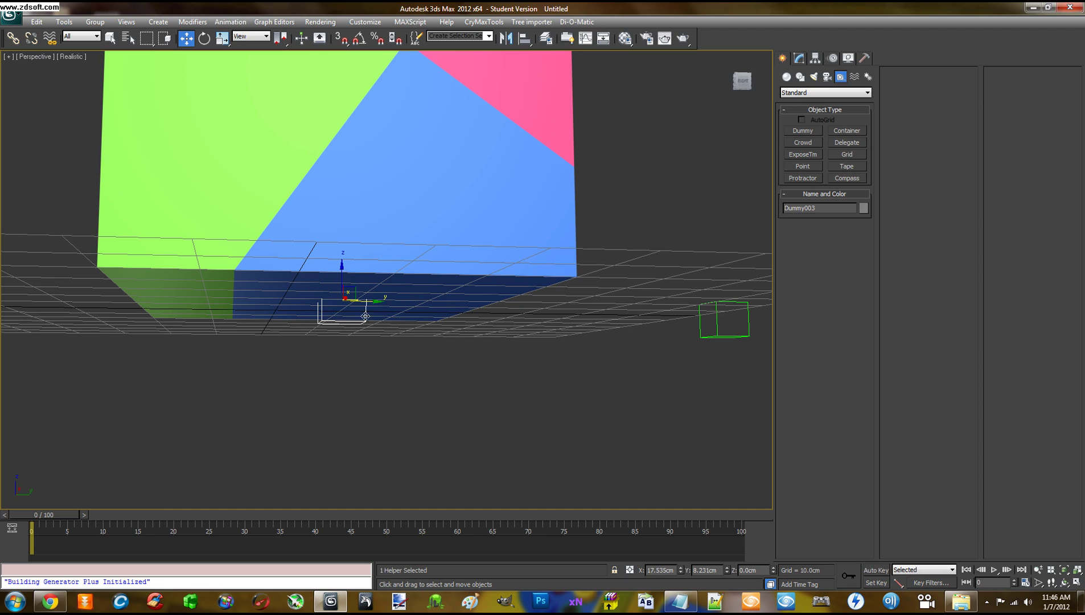
middle_click_drag(321, 318, 363, 331, "alt")
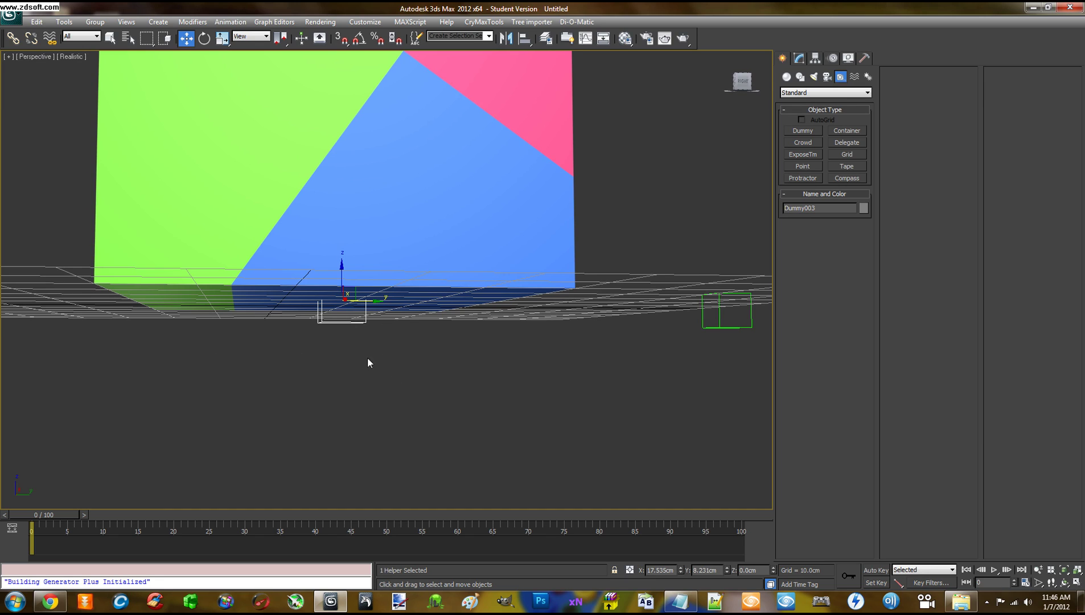
mouse_move(367, 362)
middle_mouse_down("alt")
mouse_move(355, 334)
mouse_move(365, 361)
mouse_move(374, 356)
middle_mouse_up("alt")
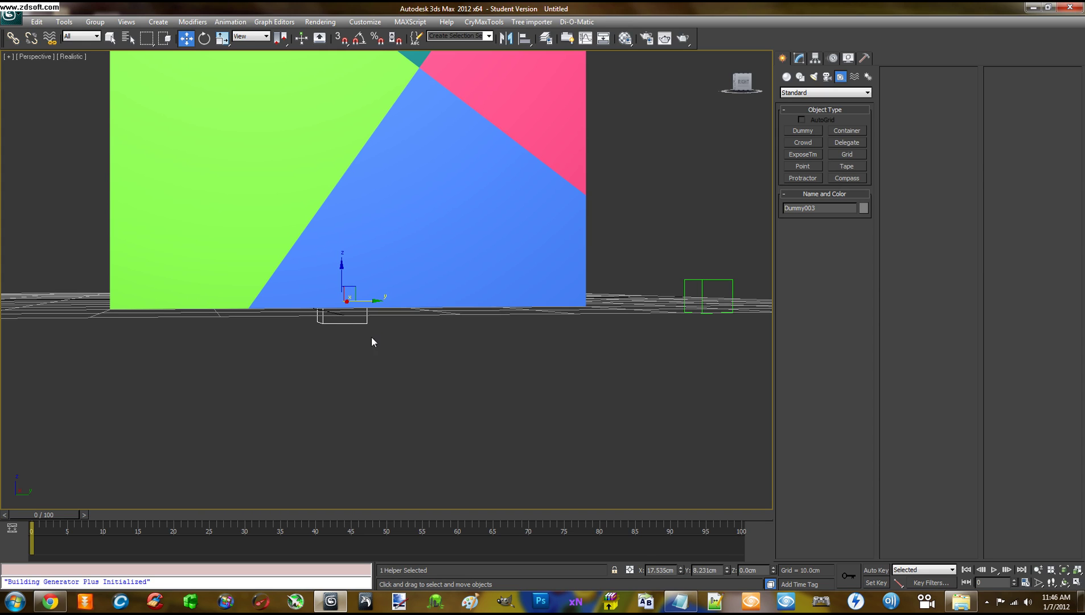
middle_click_drag(383, 354, 361, 350, "alt")
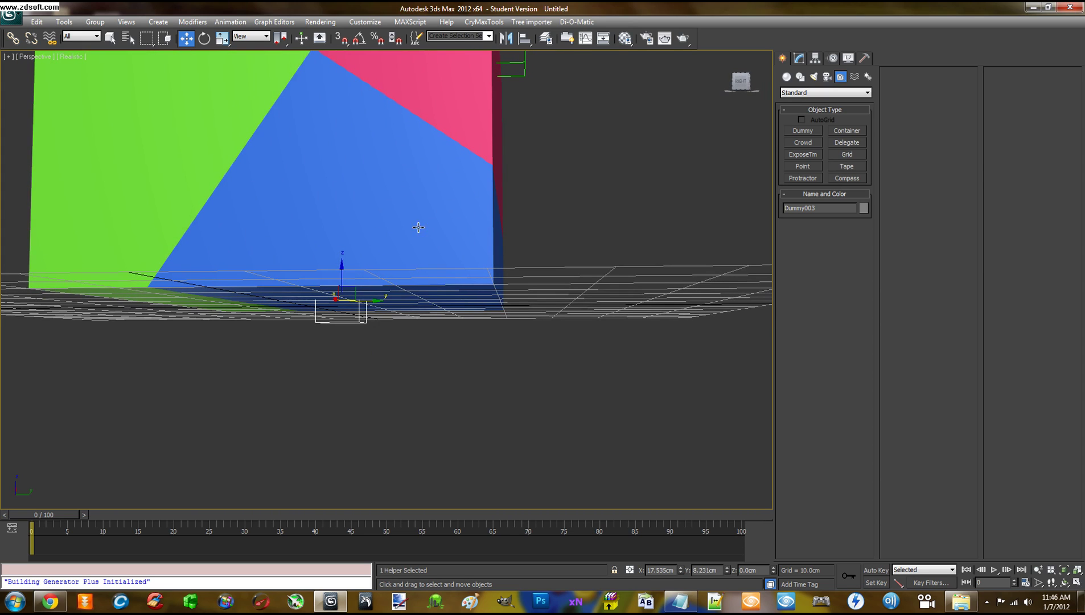
- Move the fourth dummy to the outer side face of the green piece, at about X -8.4, Y -26.2, Z 13.7 cm
middle_click_drag(453, 288, 531, 306, "alt")
scroll(530, 306, "down", 4)
left_click_drag(597, 302, 202, 239)
middle_click_drag(274, 308, 363, 329, "alt")
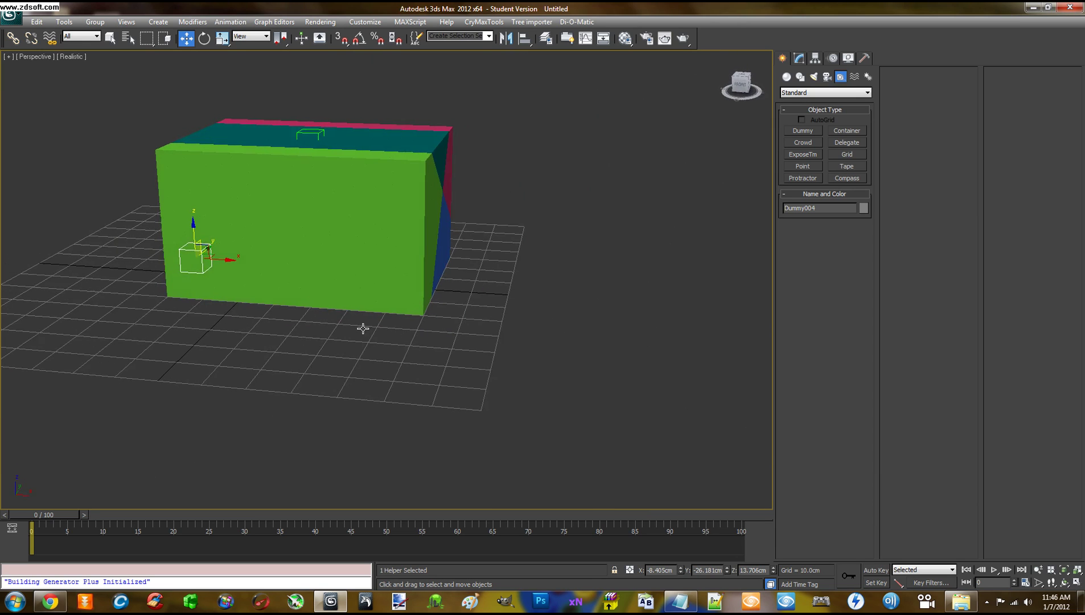
- Slide the fourth dummy along the green side face to about X 16.6 cm and push it inward to about Y -19.7 cm
left_click_drag(229, 261, 323, 277)
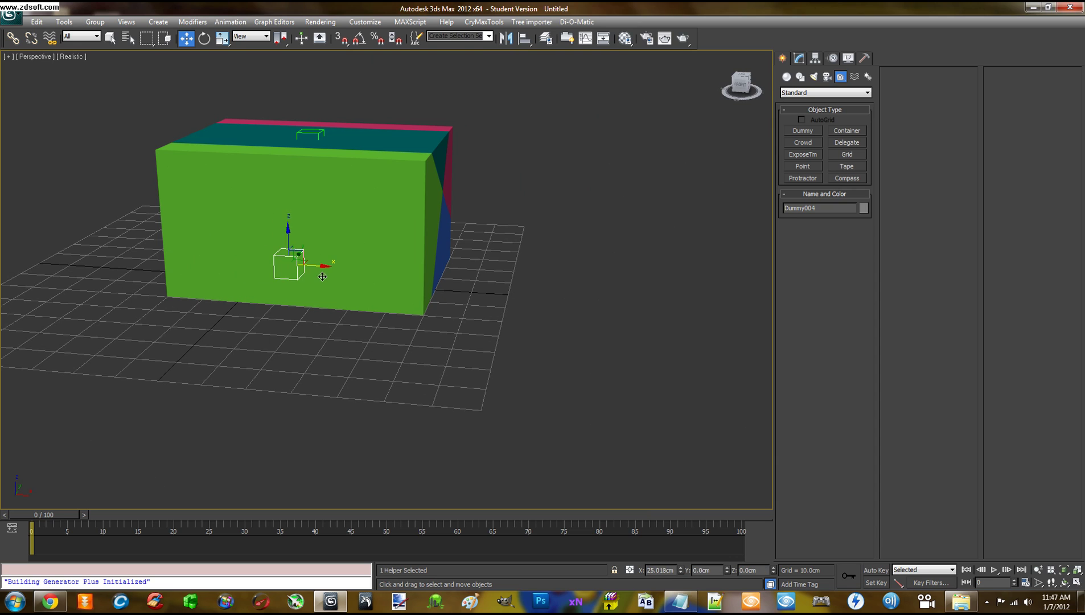
middle_click_drag(383, 316, 326, 312, "alt")
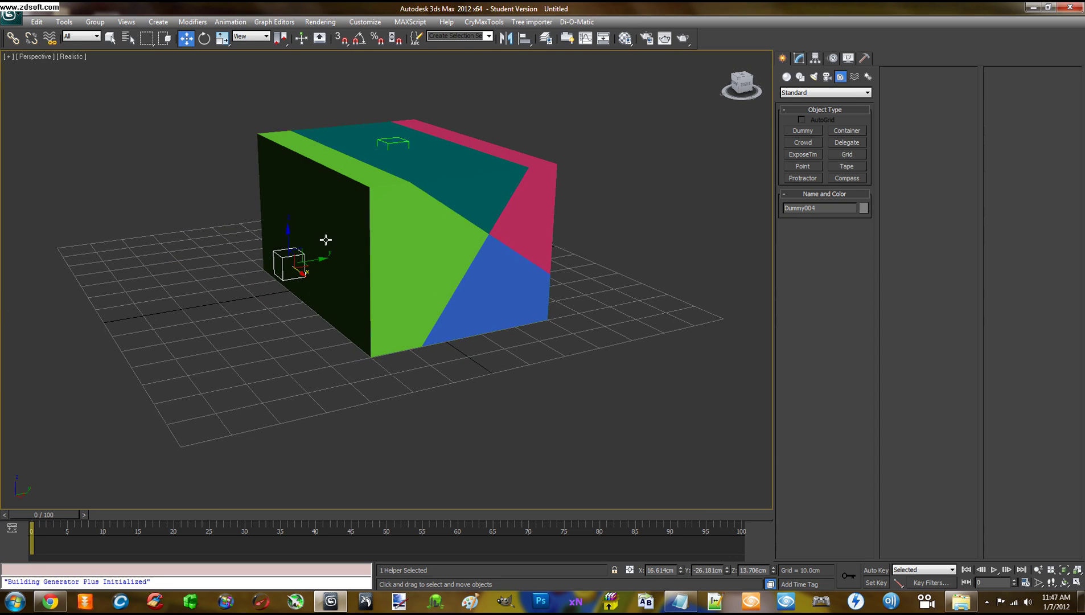
left_click_drag(322, 259, 346, 256)
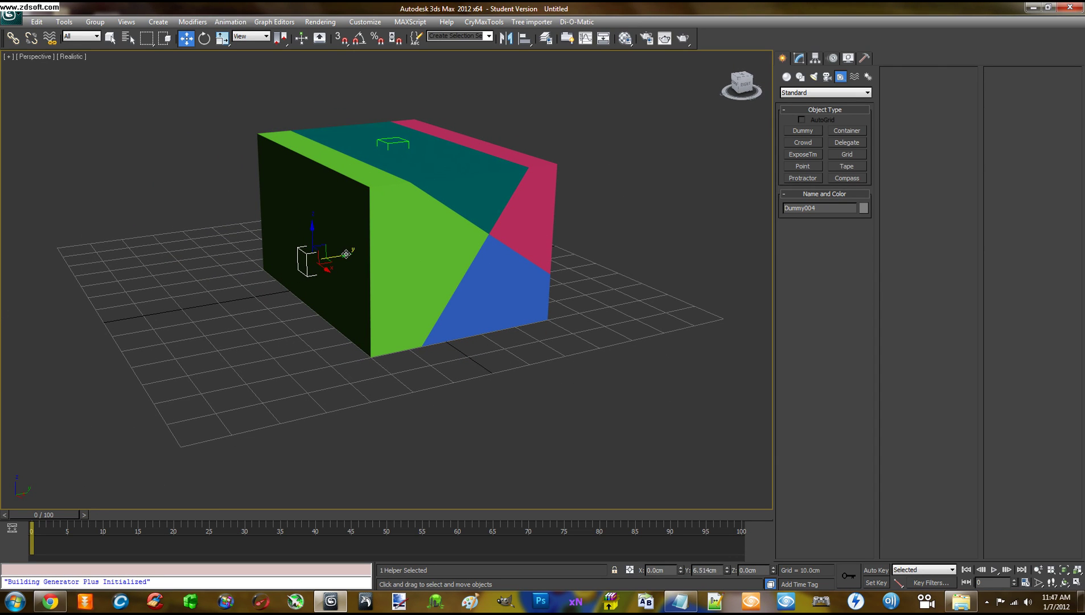
middle_click_drag(338, 316, 355, 298, "alt")
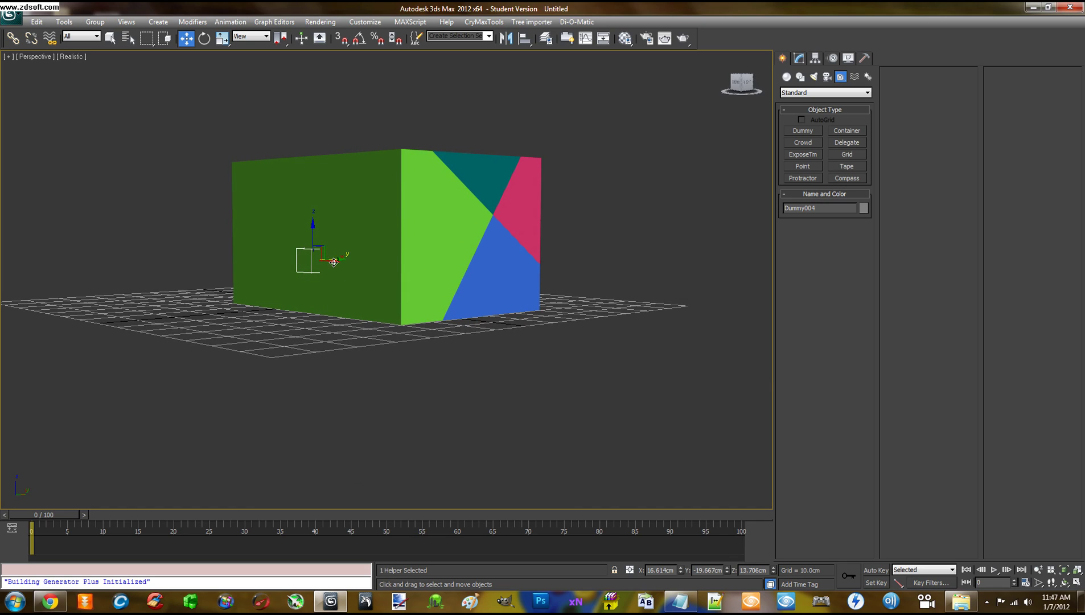
- Move the fourth dummy to the box's front face near the green and blue boundary, at about X 51.8, Y -11.4 cm
left_click_drag(334, 262, 380, 264)
middle_click_drag(414, 310, 385, 315, "alt")
left_click_drag(367, 273, 421, 289)
middle_click_drag(438, 329, 424, 309, "alt")
left_click_drag(416, 289, 456, 291)
middle_click_drag(456, 291, 512, 334, "alt")
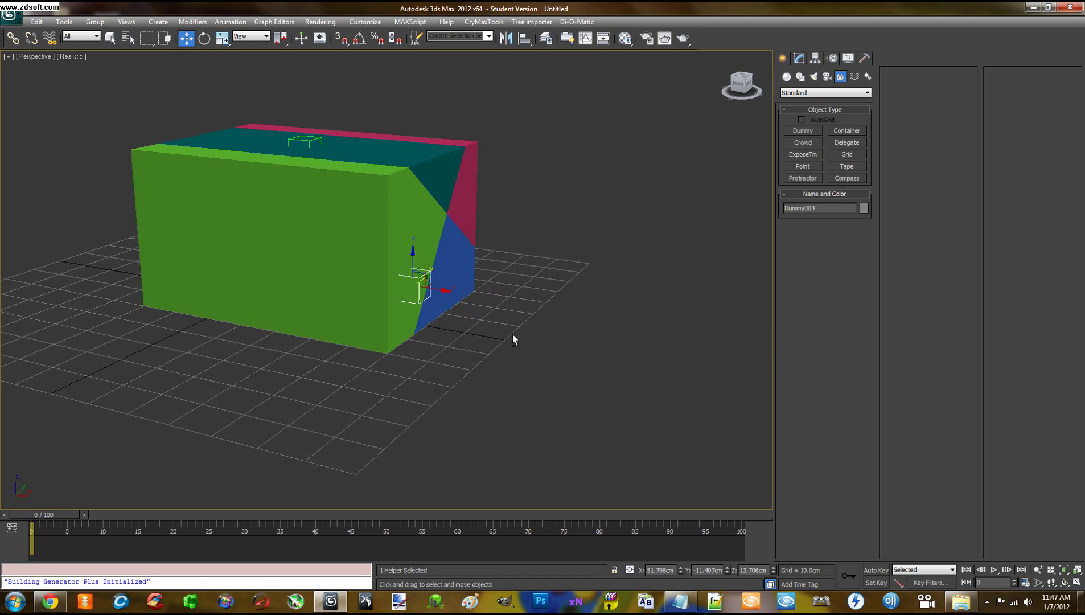
- Move the fourth dummy back into the green piece, to about X 13.8, Y -21.1 cm
left_click_drag(448, 291, 307, 274)
middle_click_drag(357, 335, 393, 343, "alt")
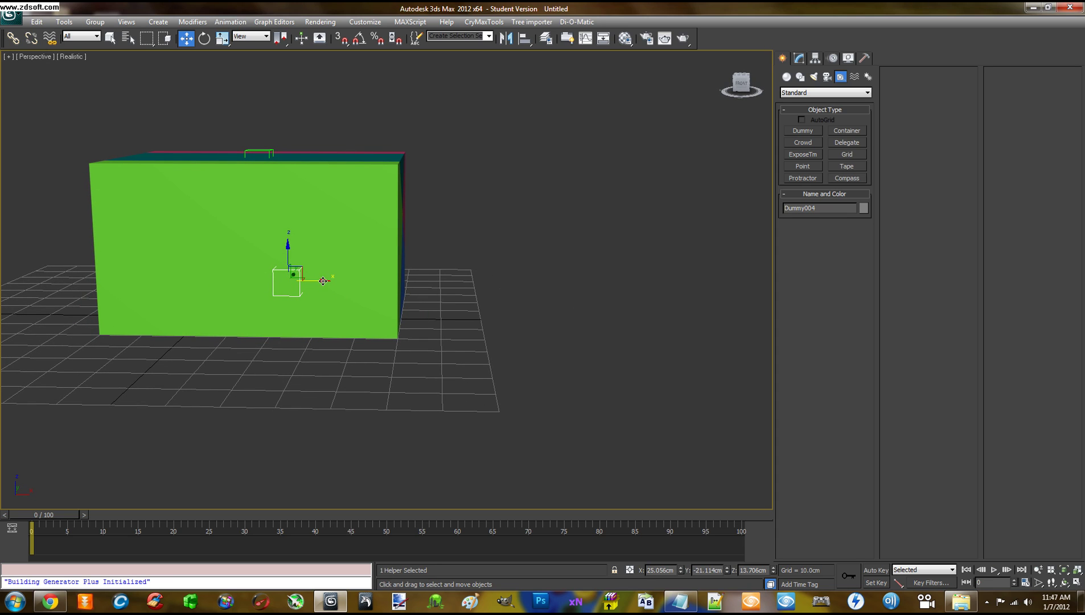
left_click_drag(323, 281, 275, 280)
middle_click_drag(323, 326, 379, 377, "alt")
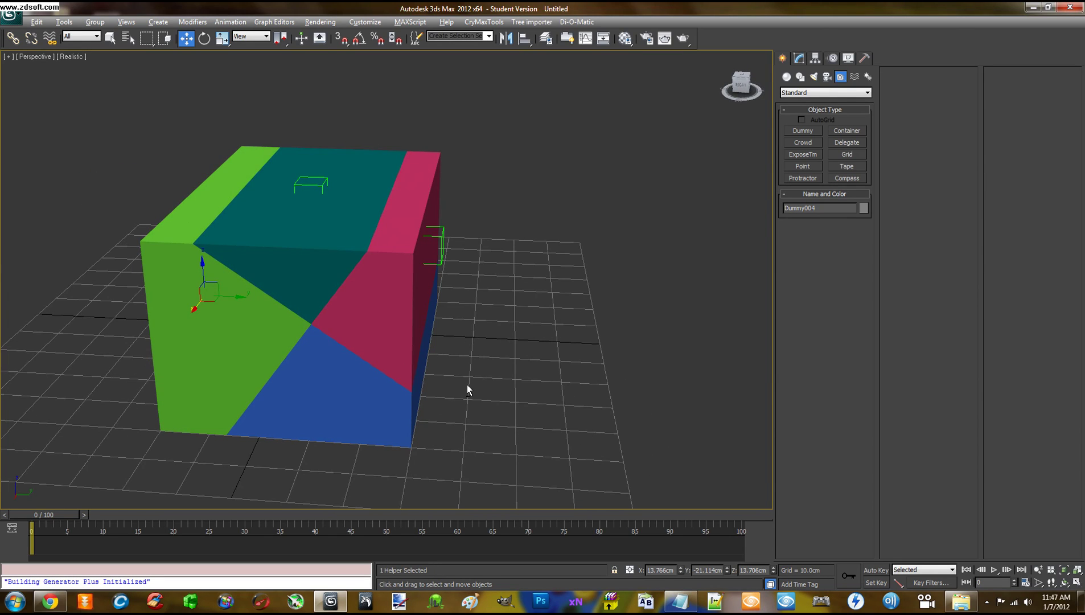
- Select the first dummy and open a new schematic view to look over the box pieces and dummies
middle_click_drag(467, 390, 500, 347, "alt")
left_click(481, 369)
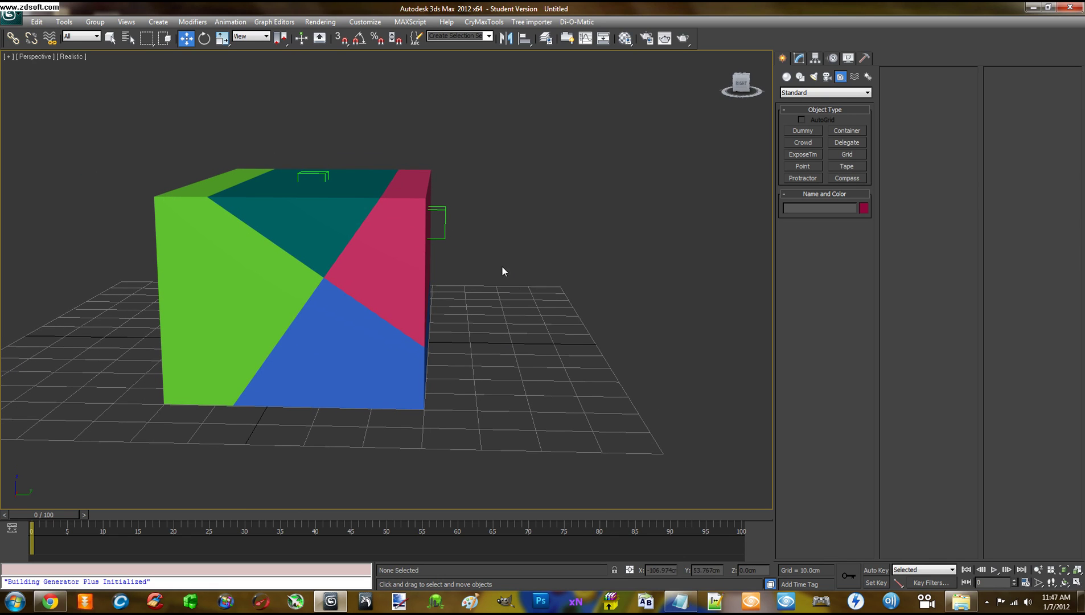
left_click(445, 209)
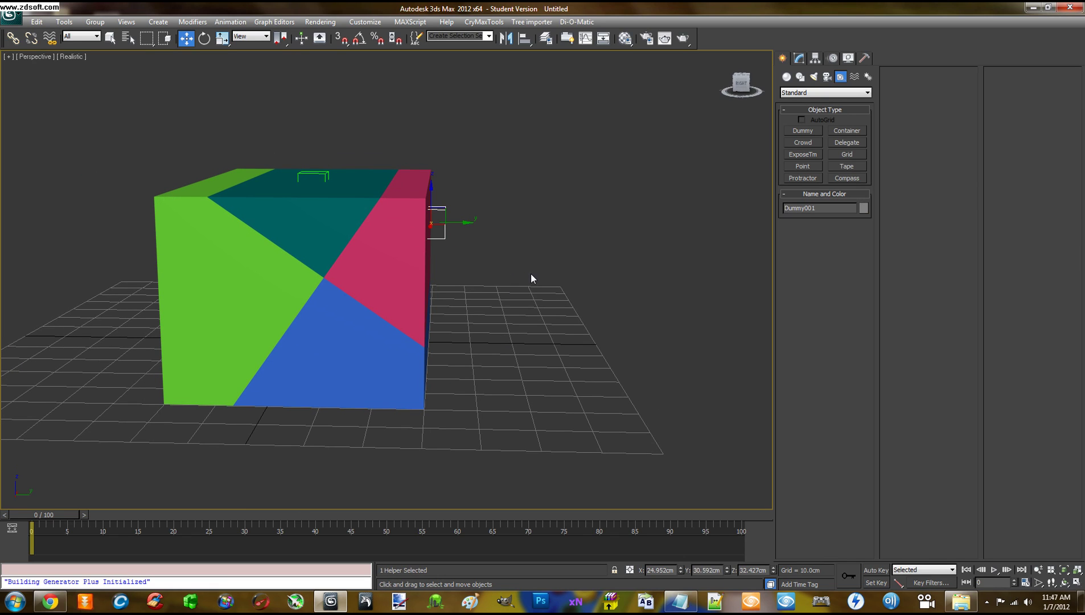
mouse_move(532, 275)
middle_mouse_down("alt")
mouse_move(508, 294)
mouse_move(543, 288)
mouse_move(522, 267)
middle_mouse_up("alt")
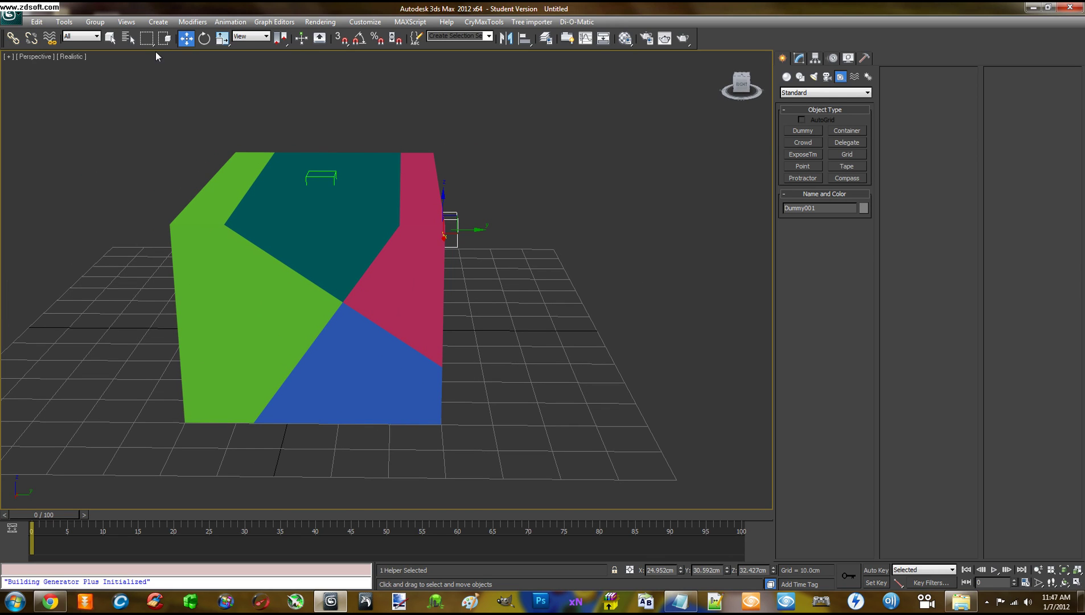
left_click(279, 23)
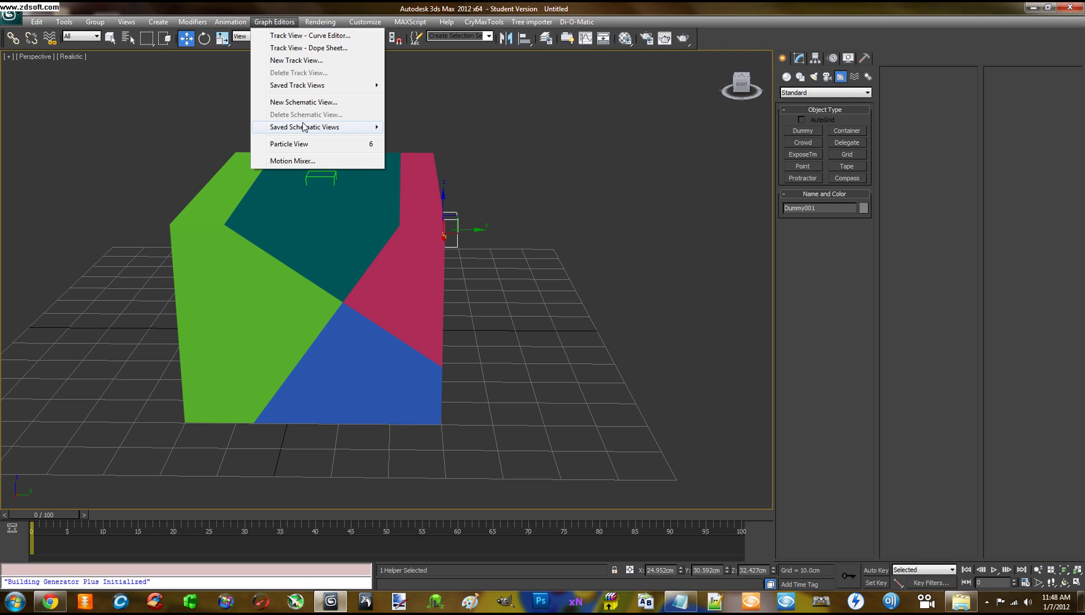
left_click(301, 103)
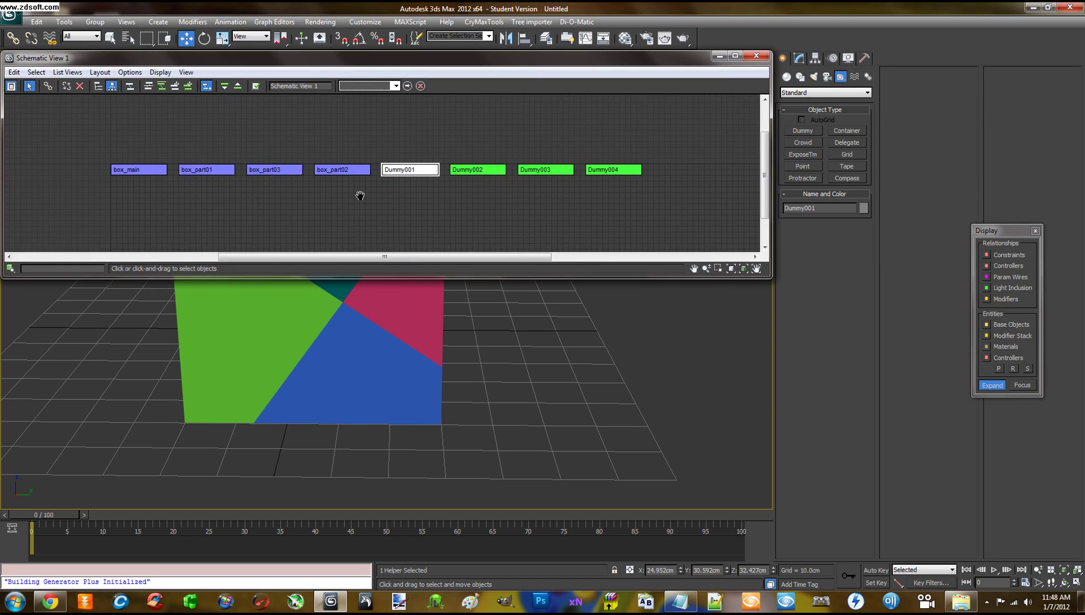
scroll(350, 201, "down", 2)
scroll(364, 207, "up", 4)
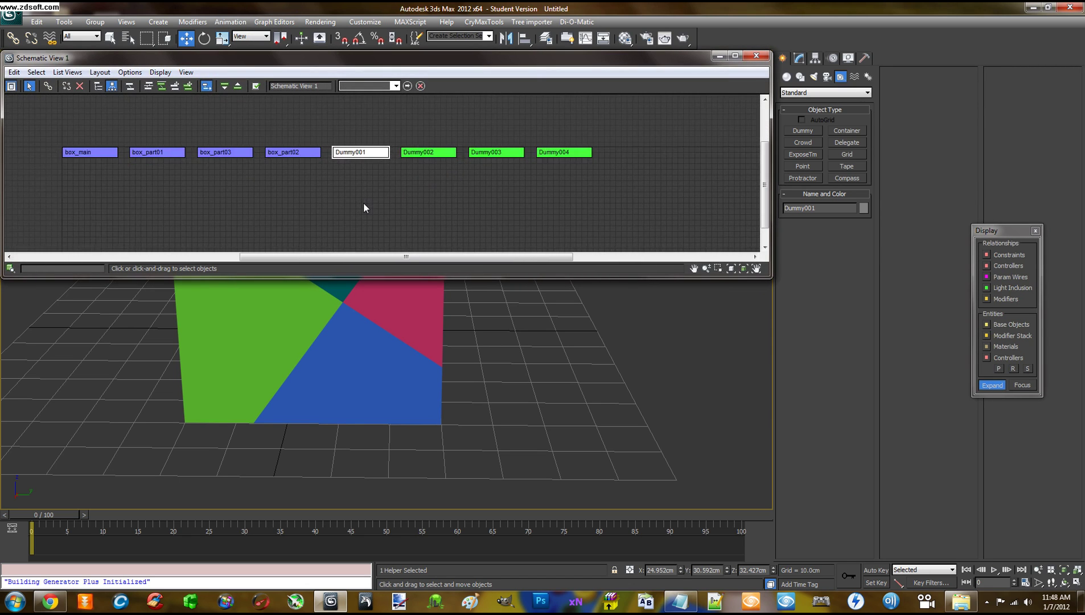
middle_click_drag(373, 197, 375, 195)
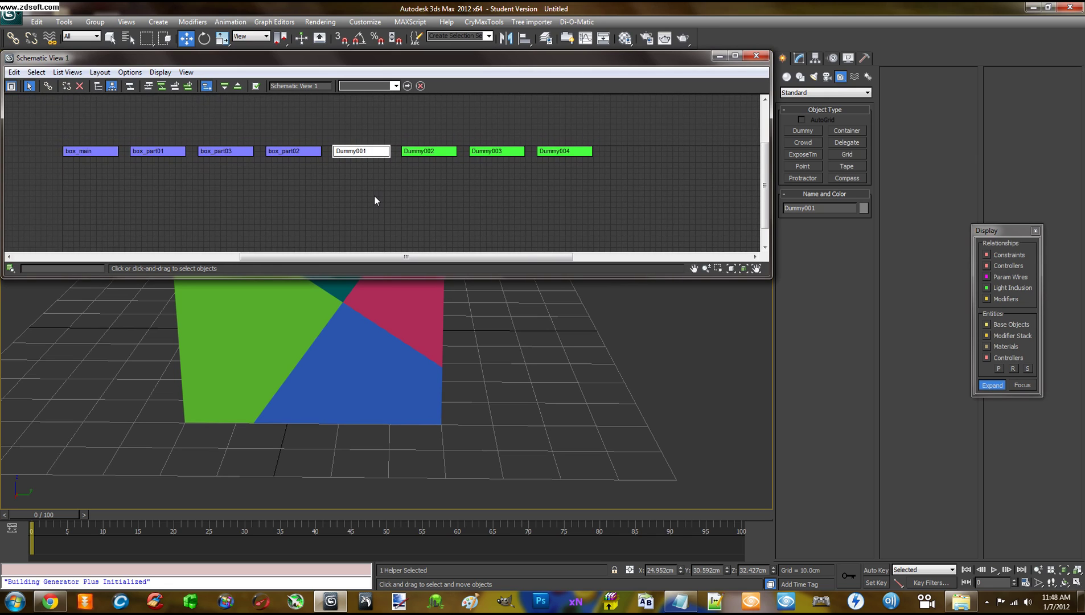
scroll(374, 195, "down", 1)
scroll(374, 195, "up", 1)
- Activate the Connect tool in the schematic view with nothing selected, and close the view
left_click(46, 86)
middle_click_drag(333, 180, 395, 194)
scroll(324, 194, "down", 1)
left_click(375, 200)
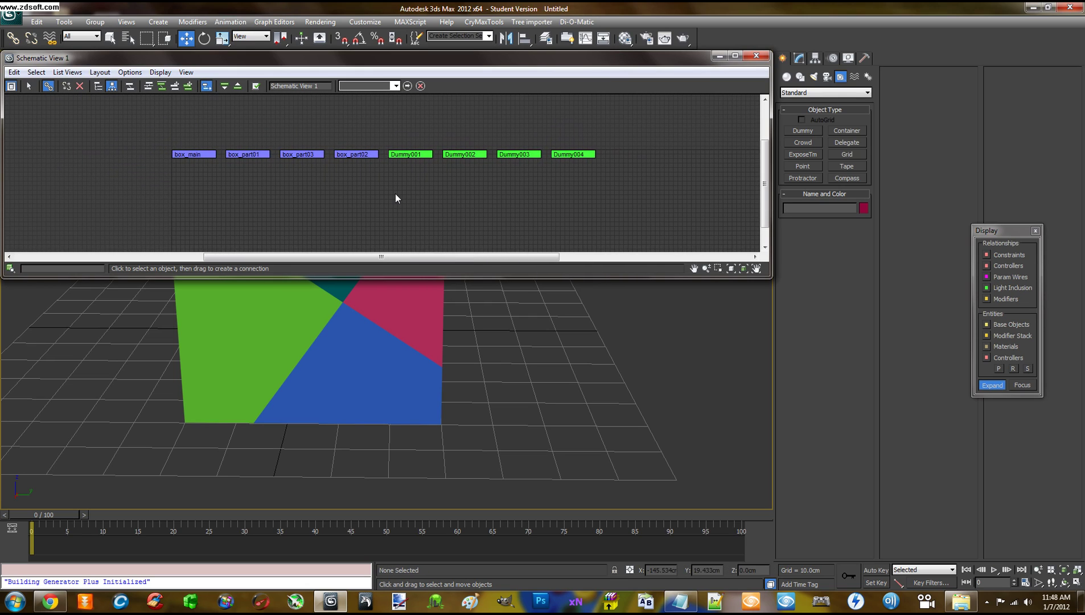
middle_click_drag(230, 195, 270, 194)
middle_click_drag(421, 204, 360, 198)
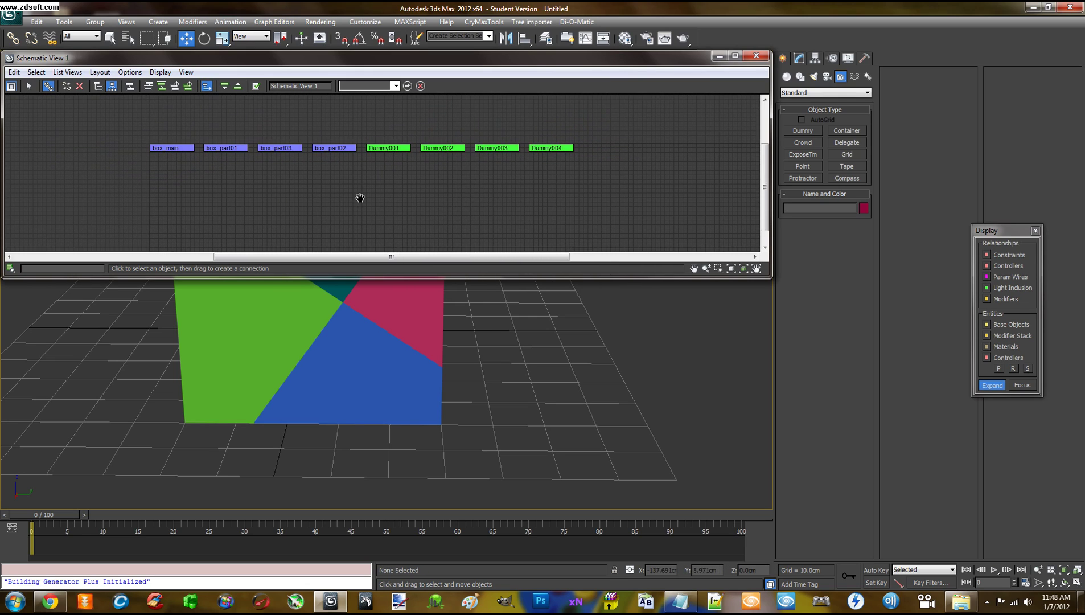
left_click(762, 57)
- Create a fifth dummy helper on the grid beside the pink side of the box, at about X -9, Y 56.7 cm
middle_click_drag(590, 275, 564, 287)
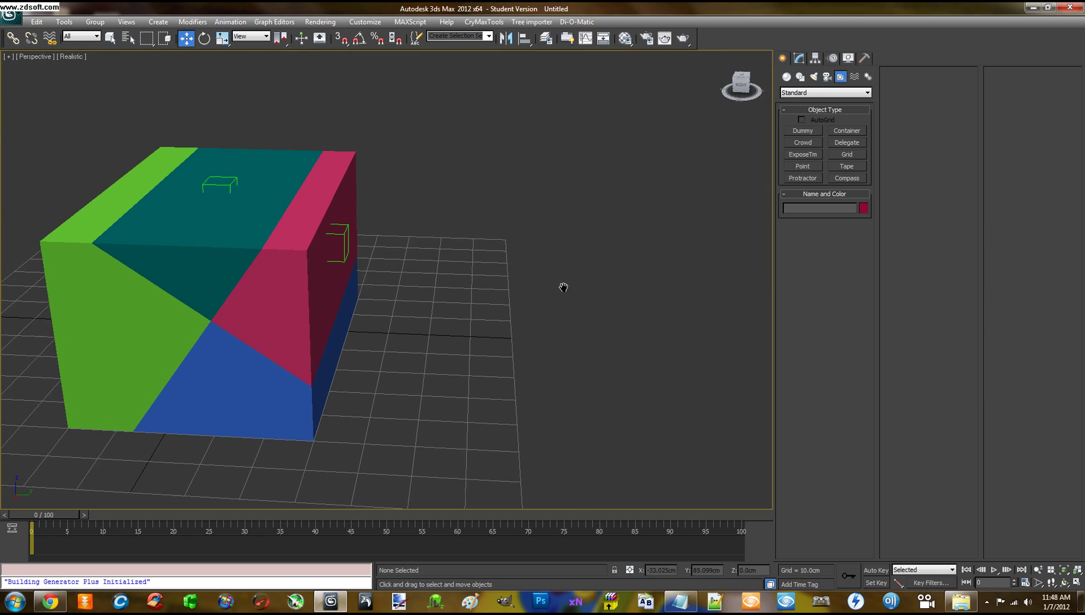
left_click(797, 58)
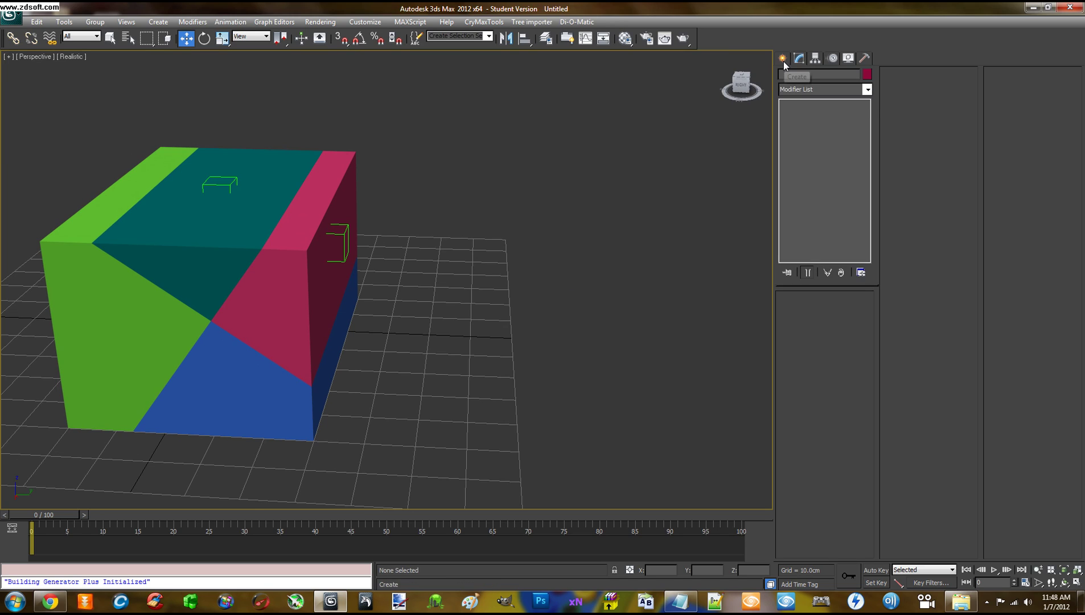
left_click(784, 60)
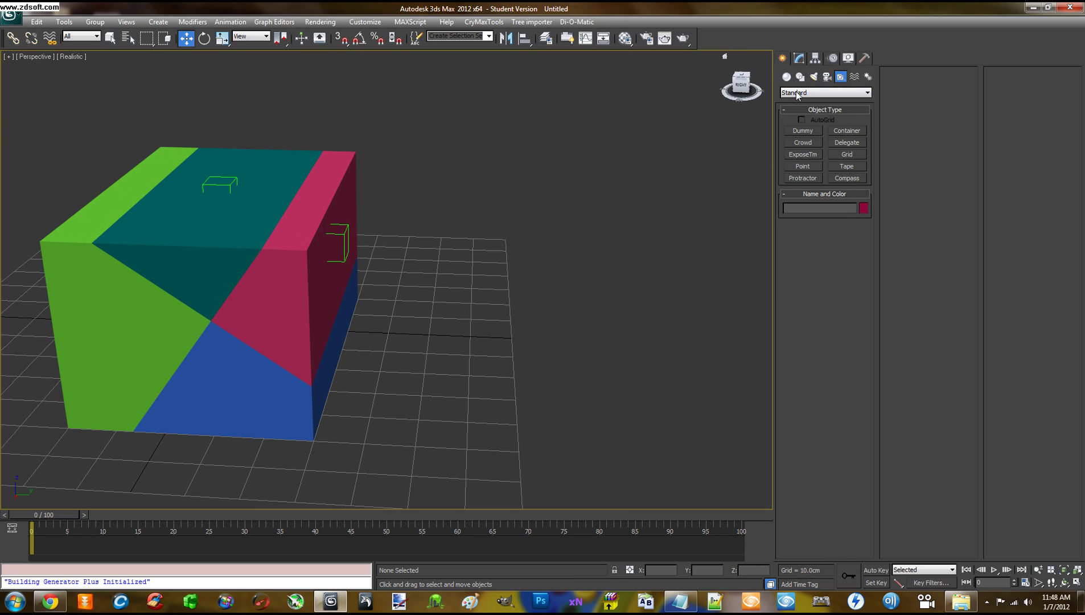
left_click(815, 135)
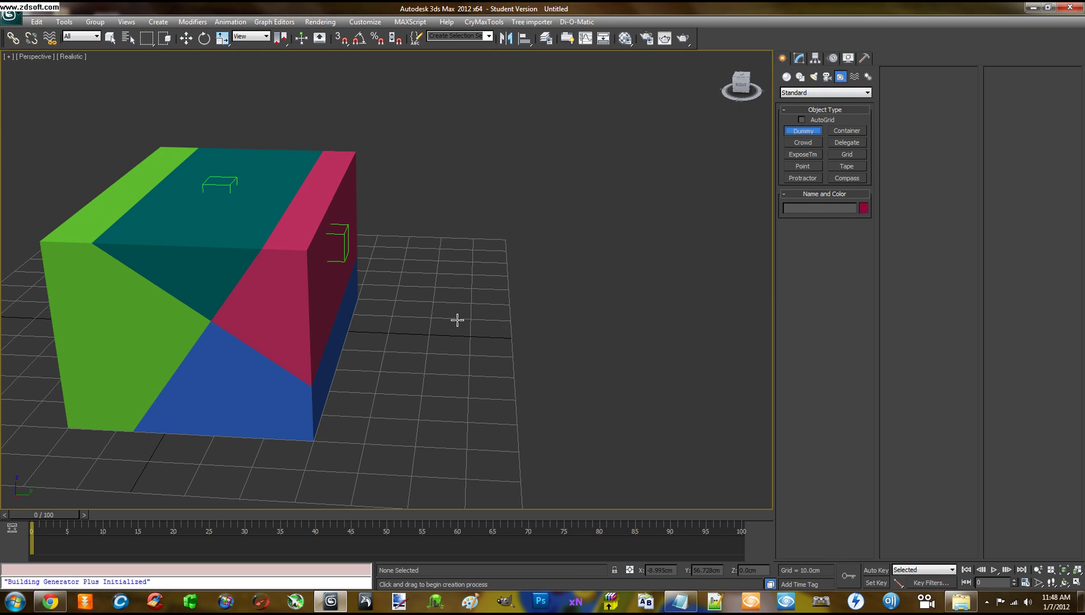
left_click_drag(456, 320, 478, 331)
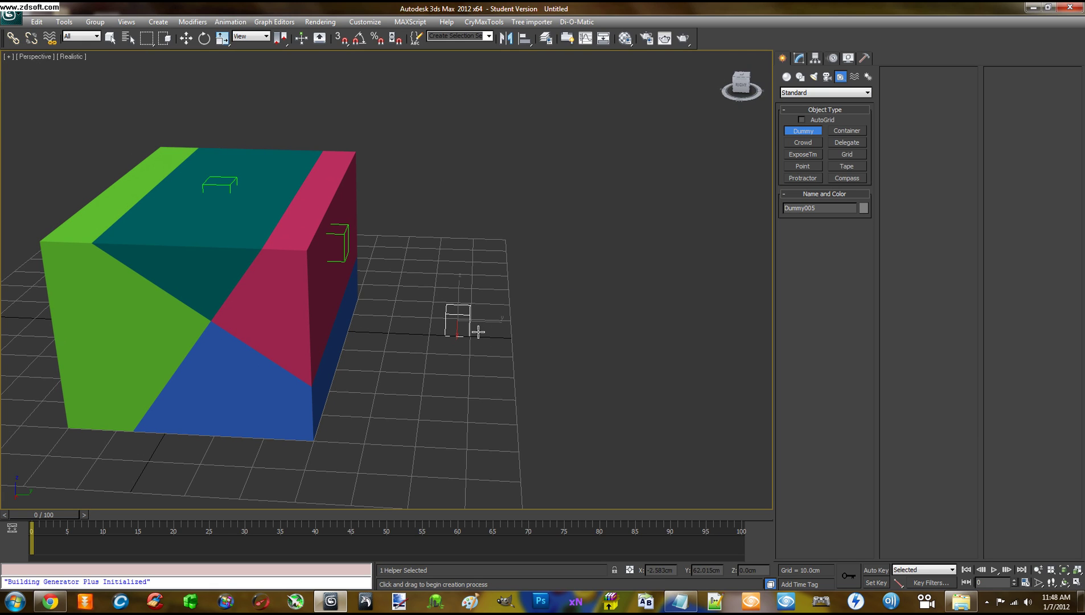
mouse_move(517, 328)
middle_mouse_down("alt")
mouse_move(502, 326)
mouse_move(525, 320)
middle_mouse_up("alt")
key("w")
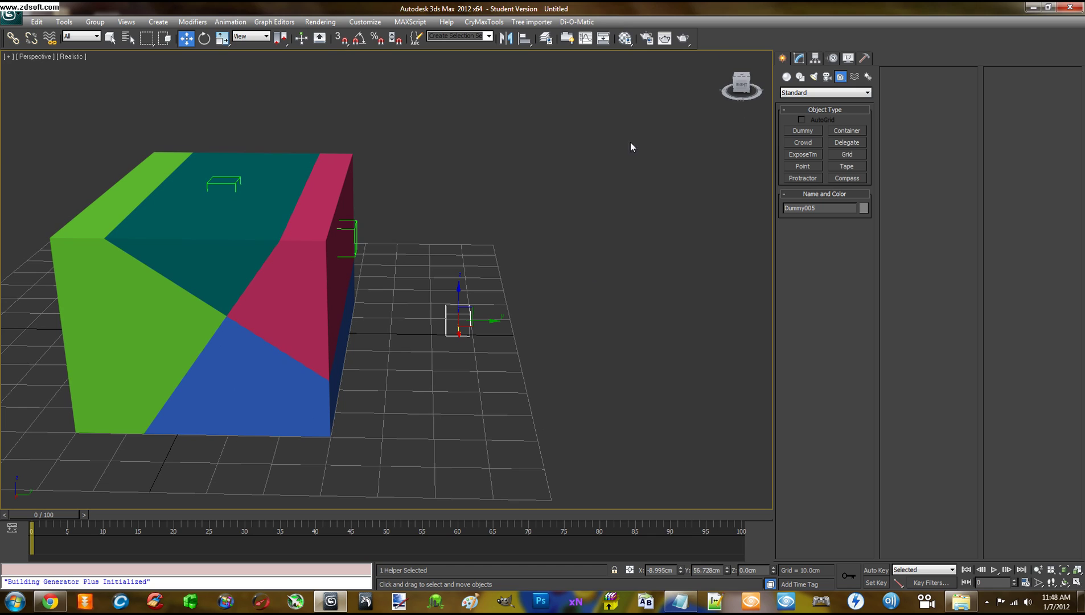
left_click(443, 305)
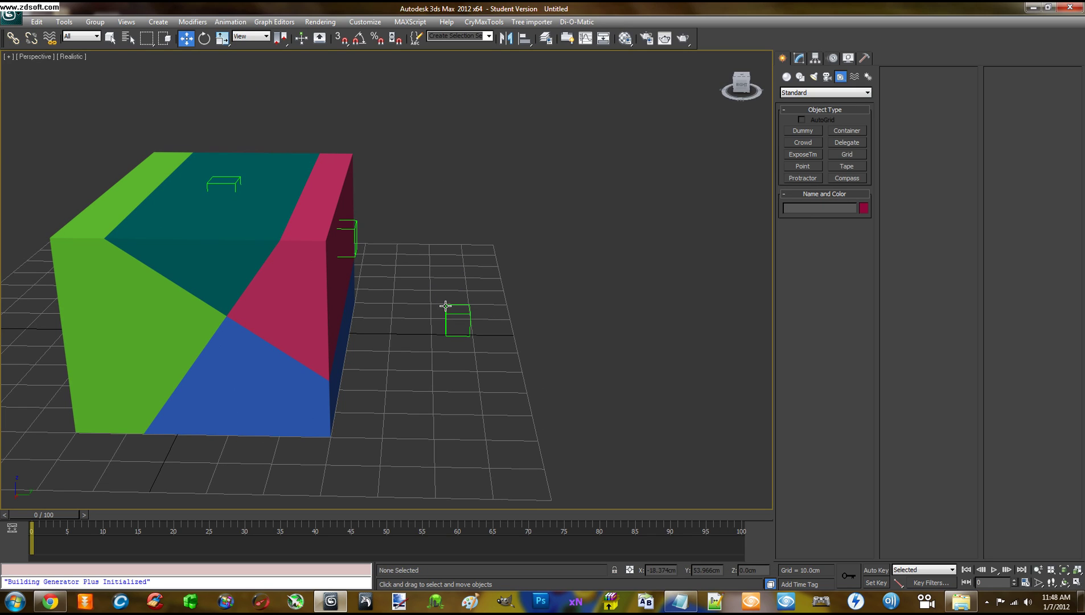
- Rename the fifth dummy, beside the pink side of the box, to jb_box and clear the selection
left_click(445, 306)
middle_click_drag(567, 250, 555, 262)
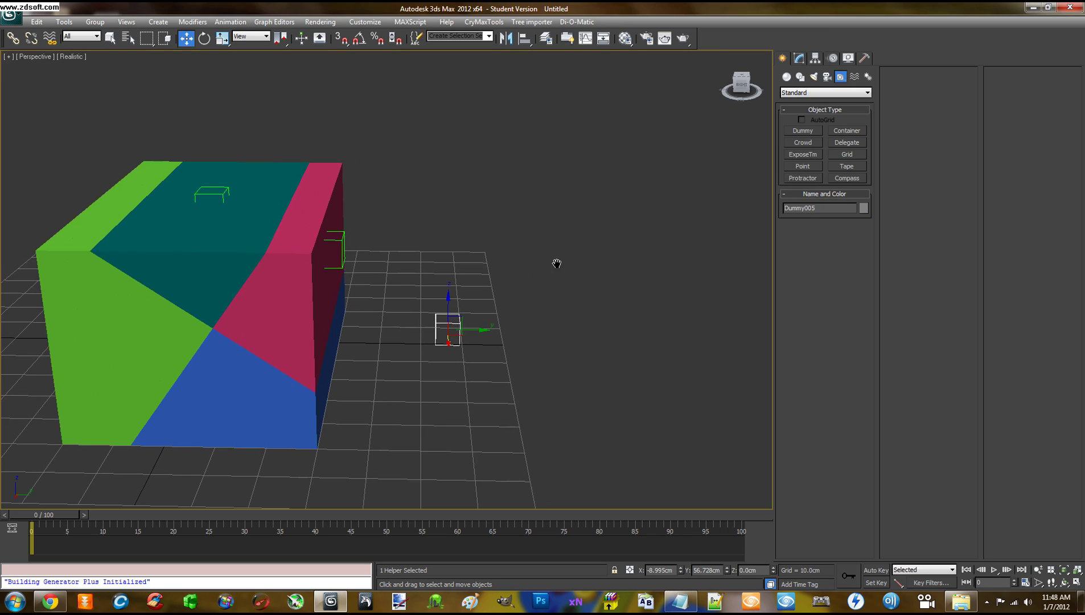
left_click(799, 58)
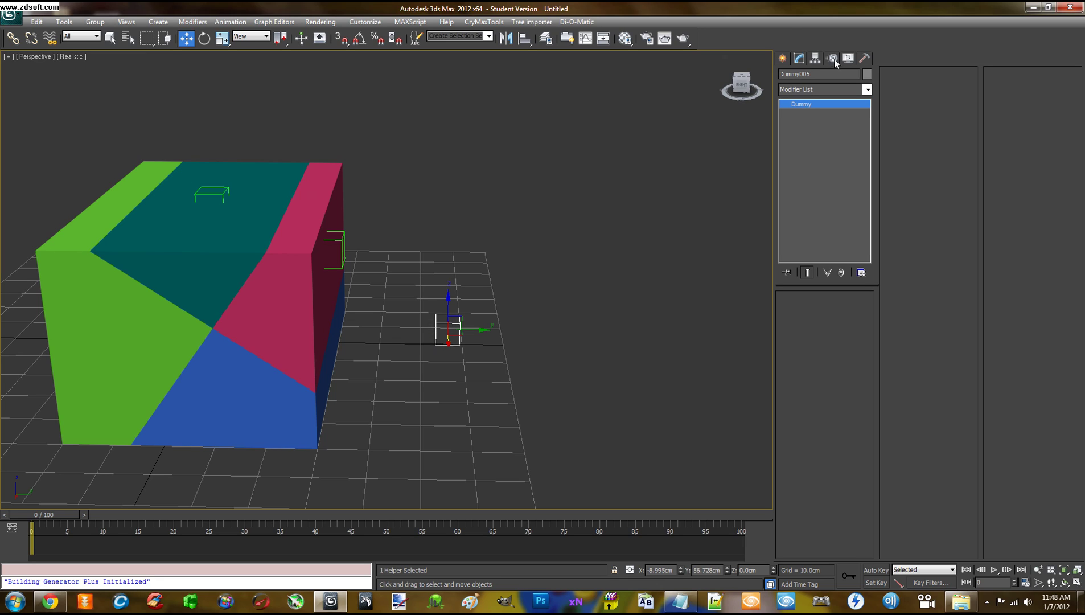
double_click(824, 73)
type("jb_box")
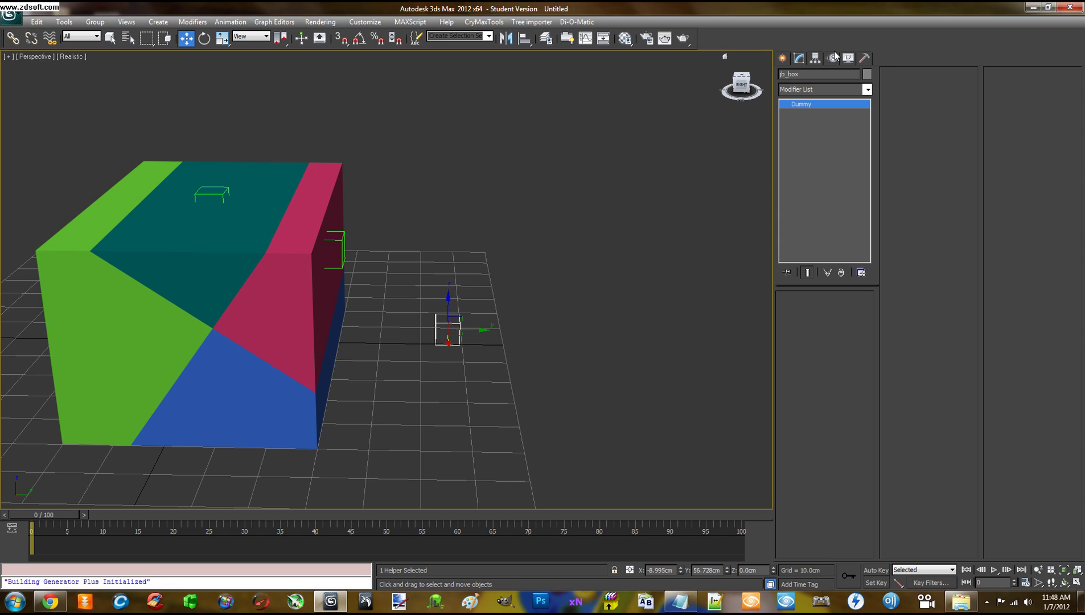
left_click_drag(808, 74, 784, 76)
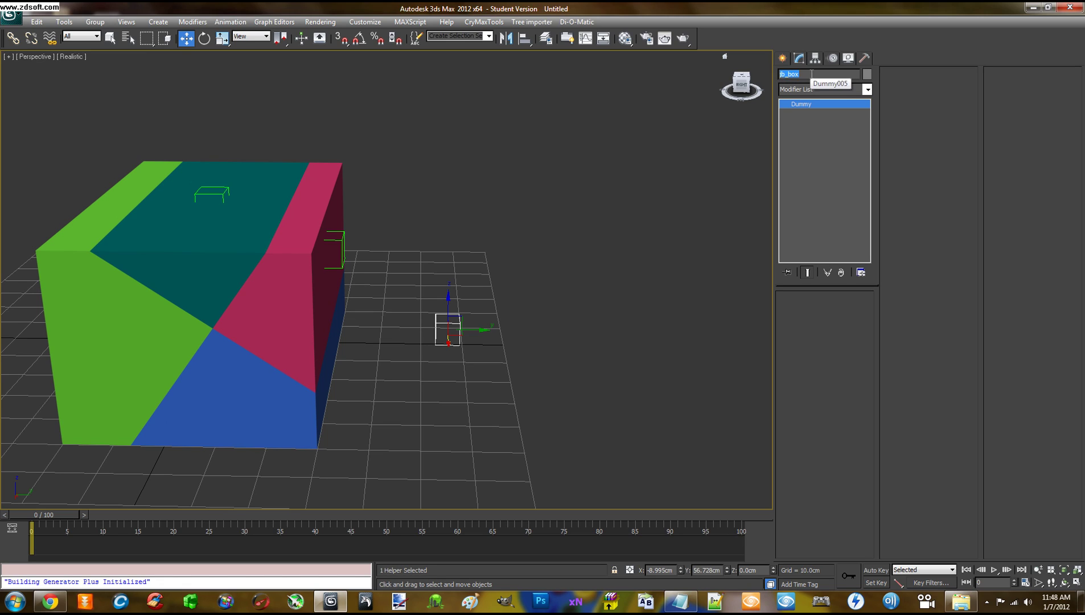
left_click(786, 75)
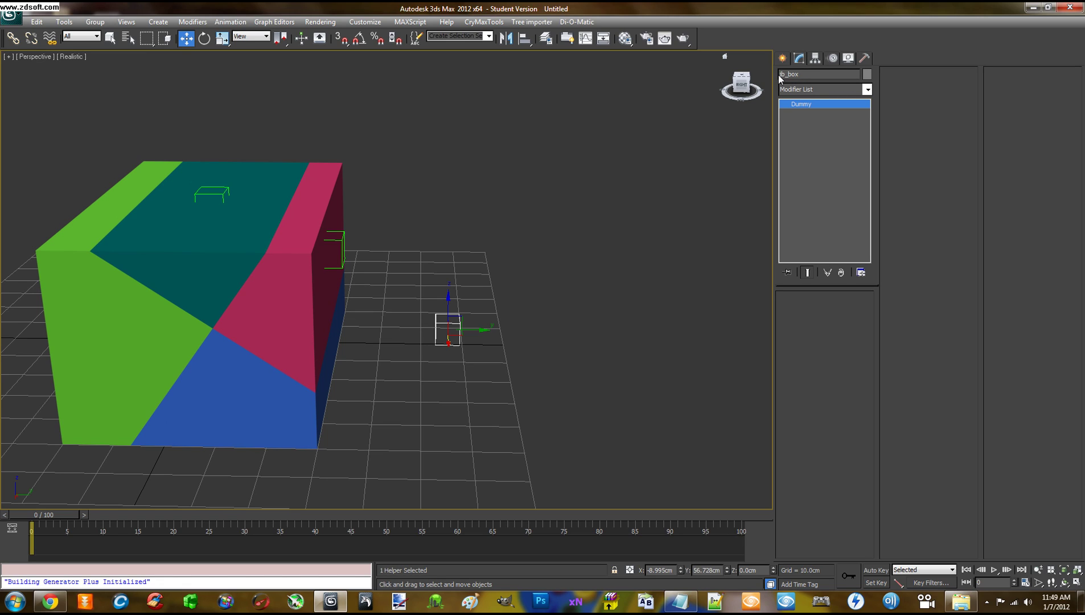
left_click_drag(801, 74, 780, 74)
left_click(544, 270)
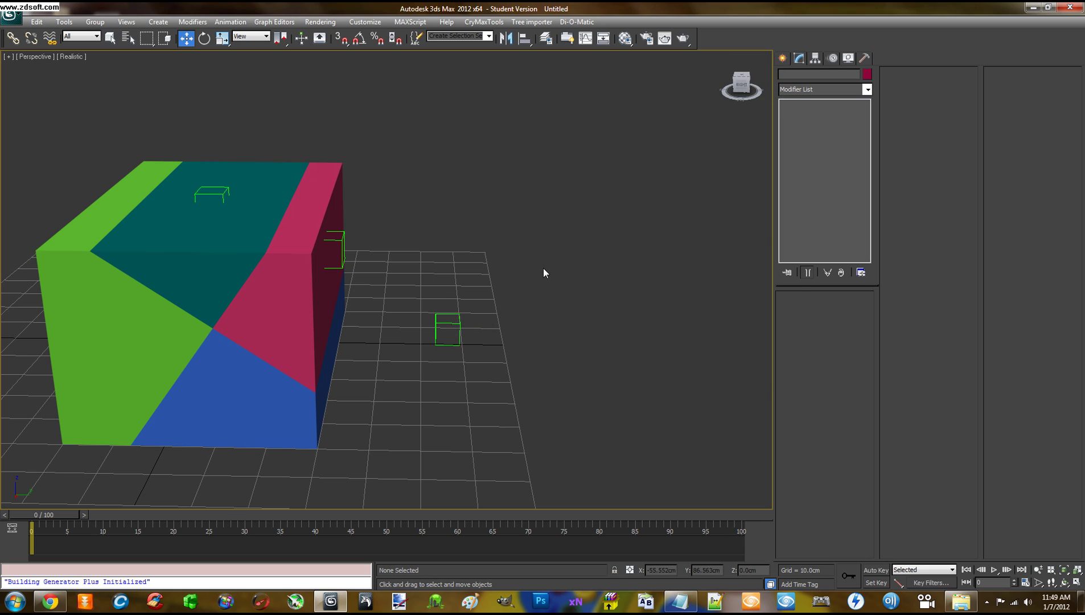
- Move the jb_box dummy to the world origin by setting its absolute X and Y to 0 cm
left_click(436, 315)
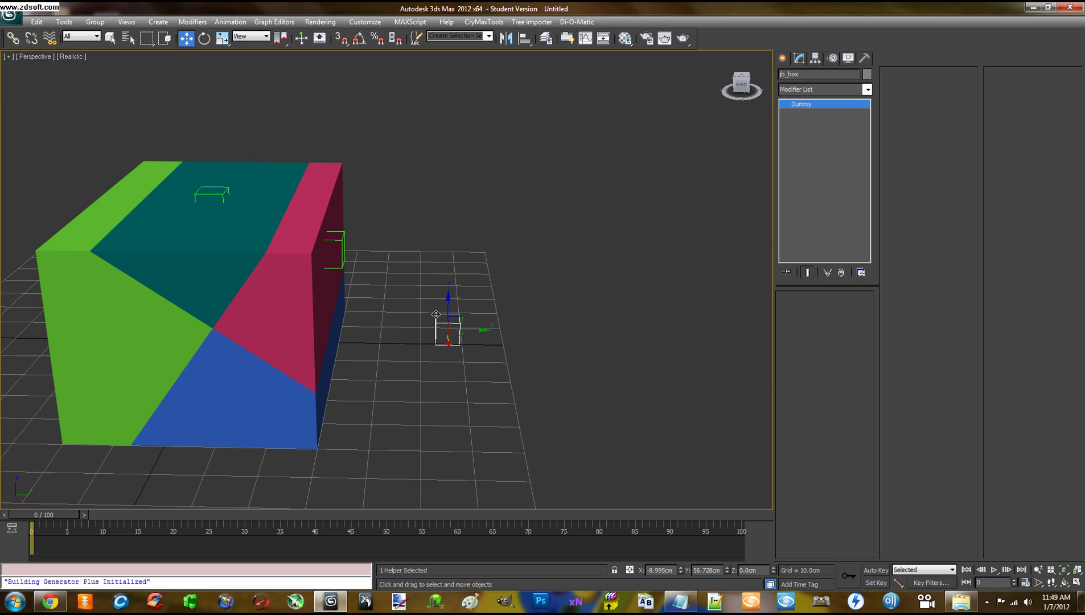
right_click(184, 39)
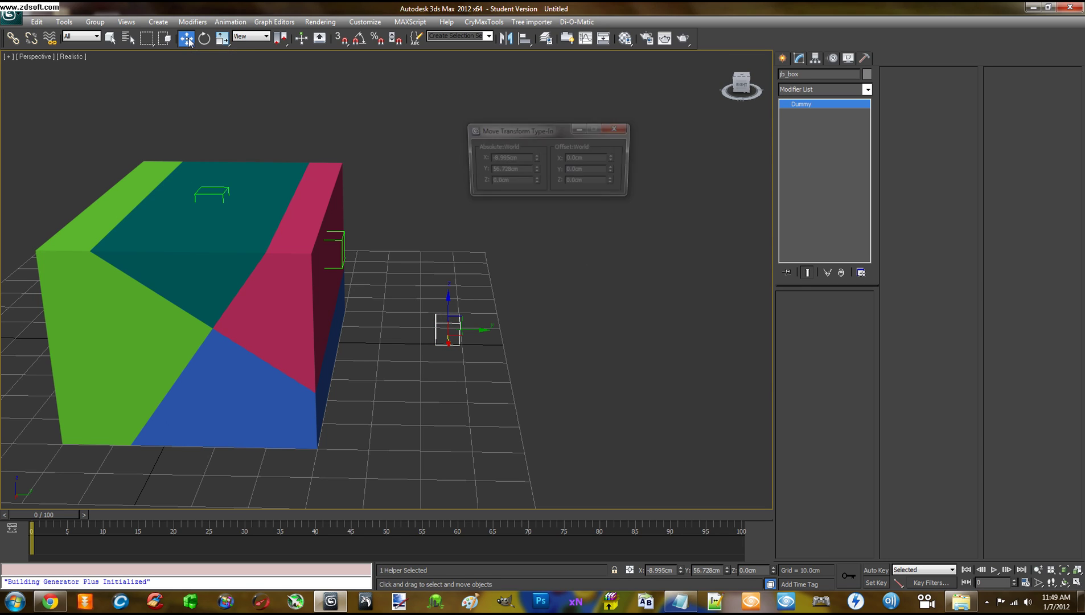
right_click(536, 158)
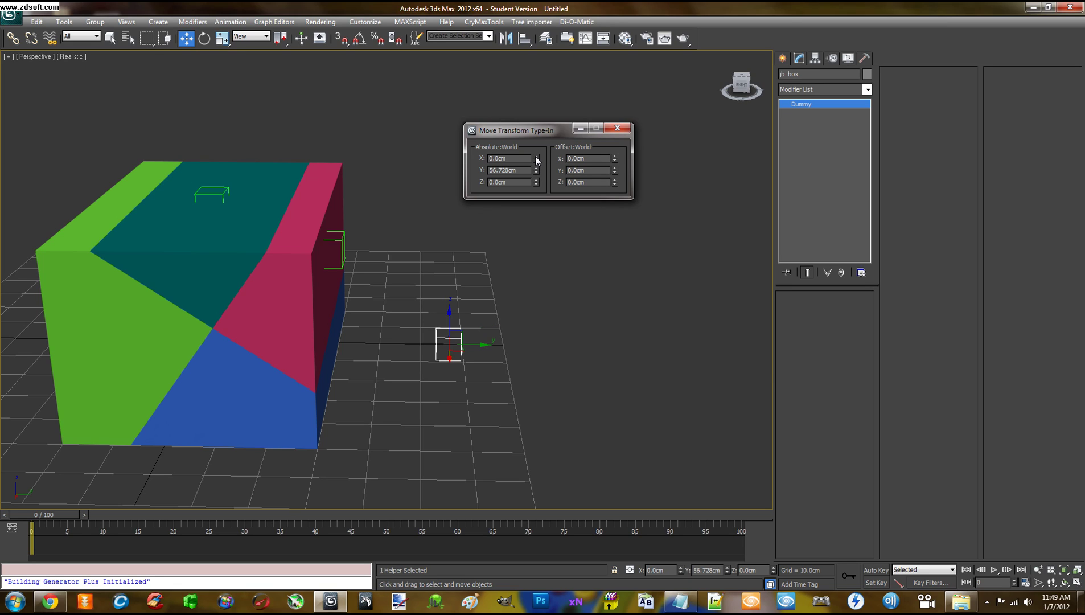
right_click(535, 168)
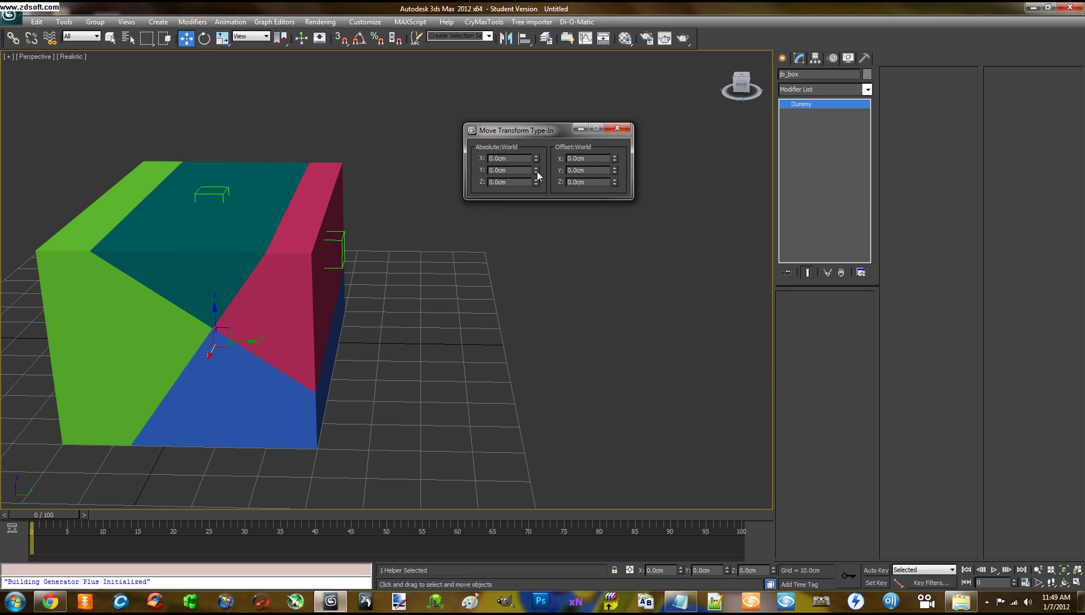
left_click_drag(556, 130, 558, 133)
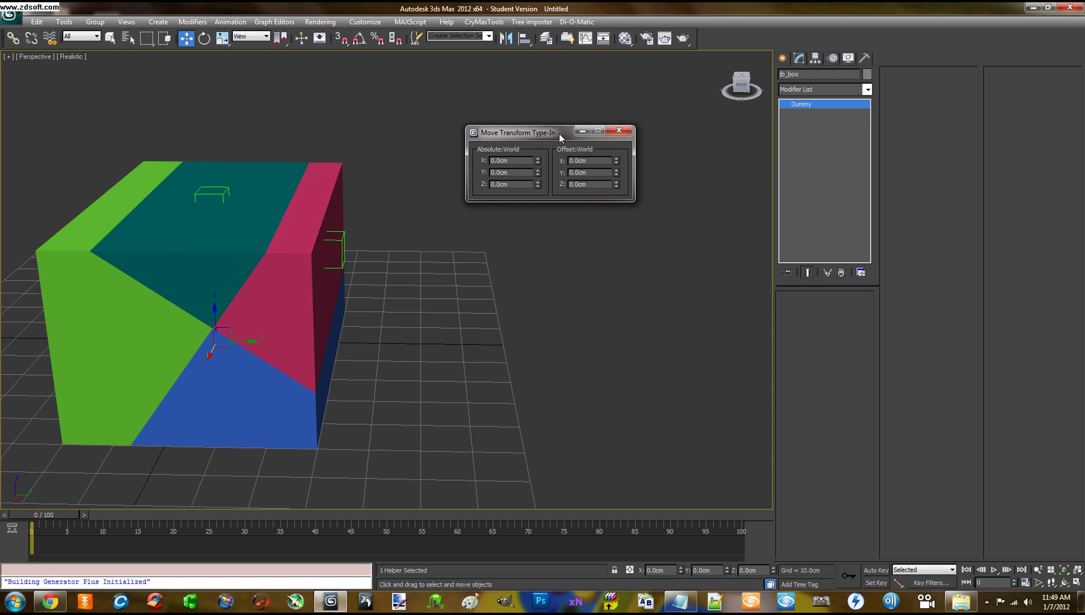
left_click(619, 131)
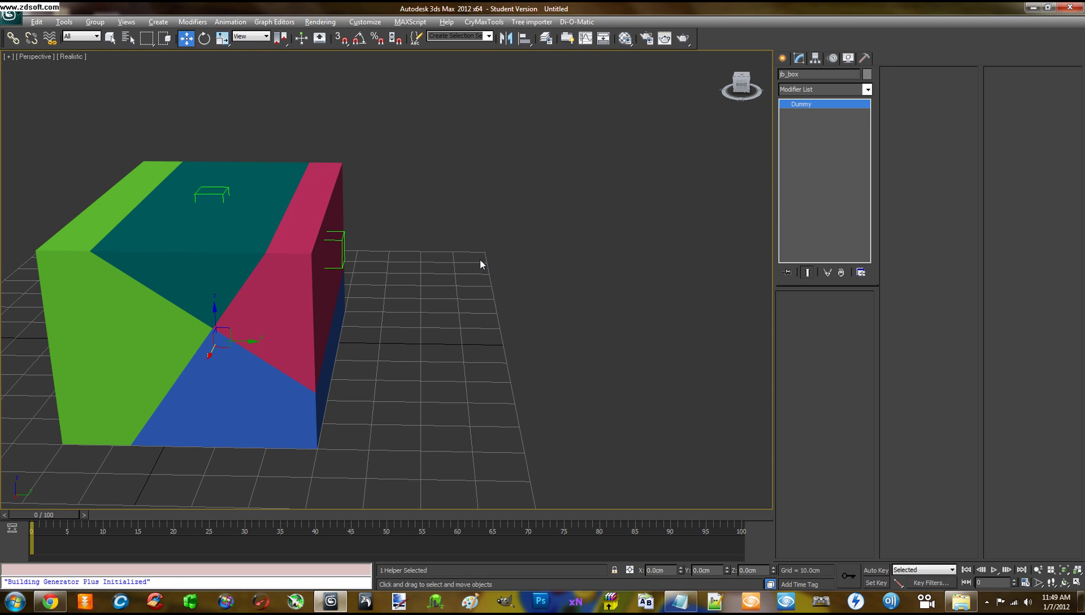
- Select the blue, pink, teal and green box pieces together
middle_click_drag(479, 262, 507, 250, "alt")
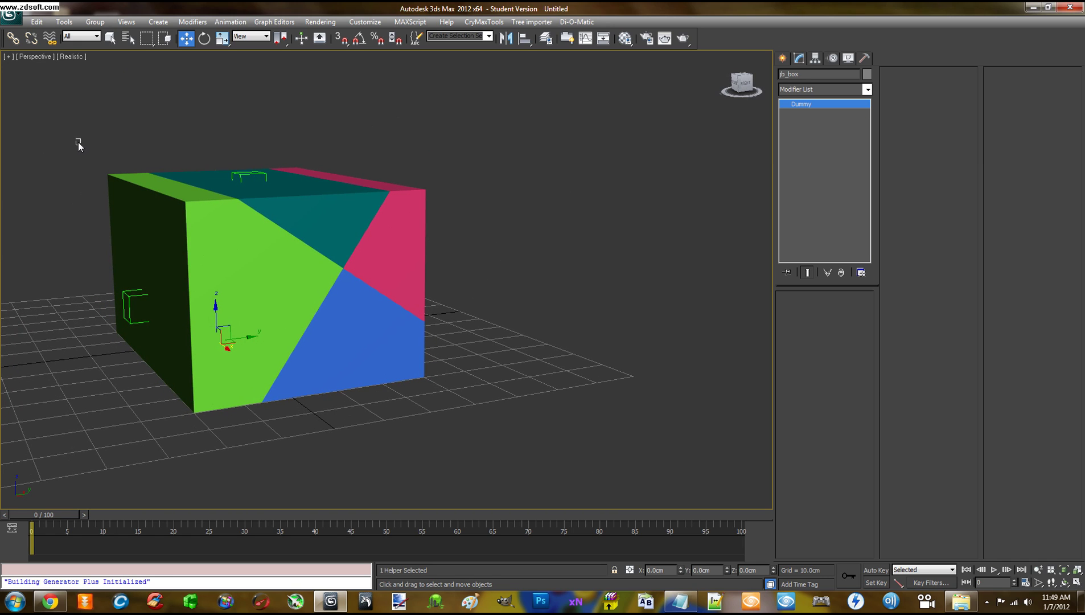
left_click_drag(78, 142, 493, 300)
middle_click_drag(493, 301, 490, 272, "alt")
left_click(456, 281)
left_click(319, 310)
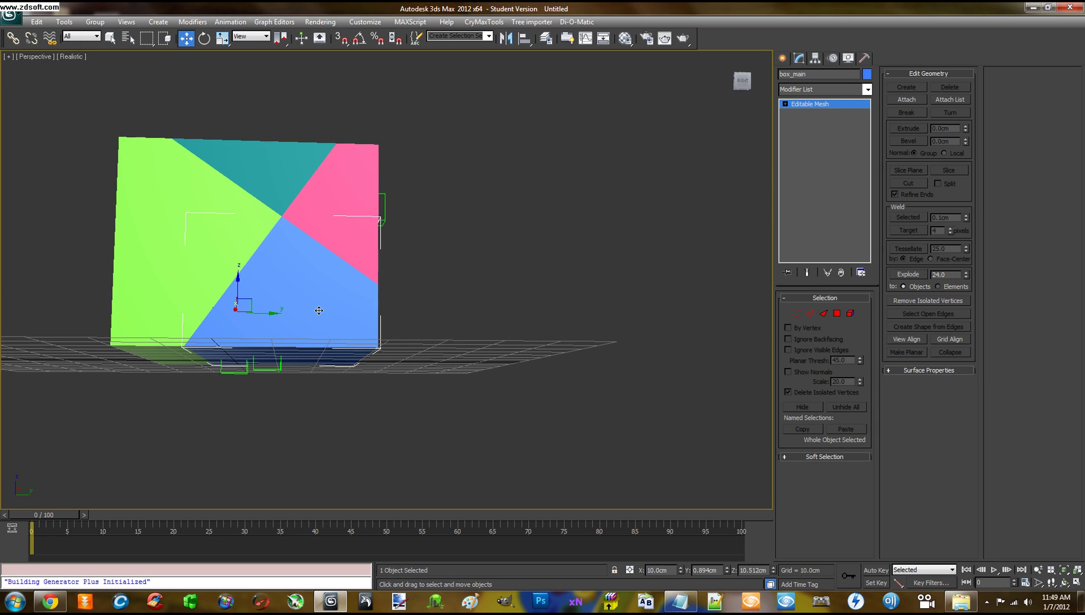
left_click(348, 213, "ctrl")
left_click(280, 167, "ctrl")
left_click(187, 233, "ctrl")
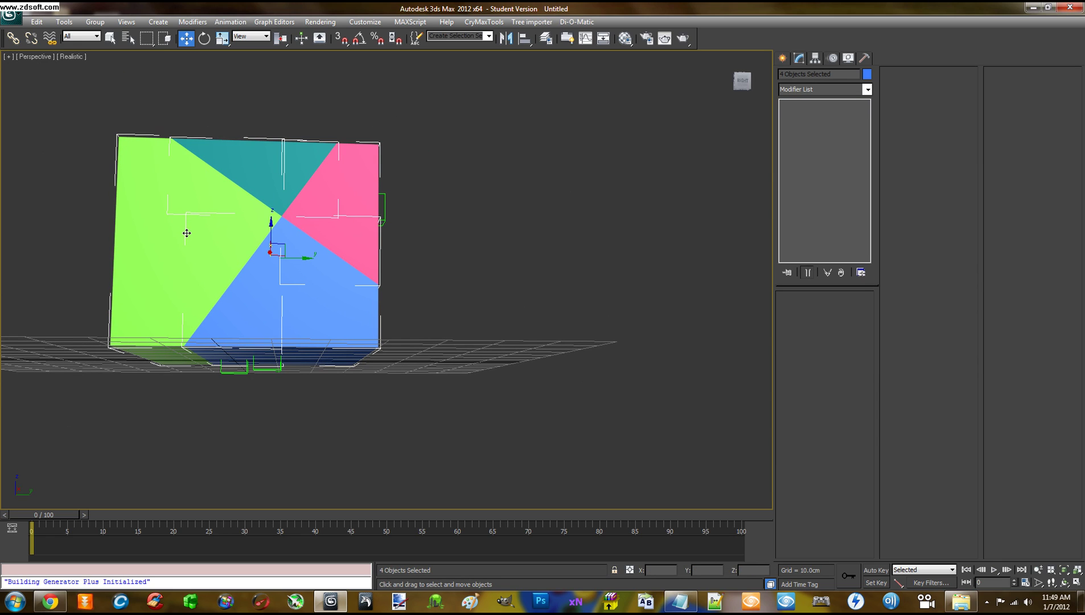
- Add the four piece dummies to the selection, leaving out jb_box, and group everything selected under the default group name
middle_click_drag(273, 282, 353, 254, "alt")
left_click(346, 250, "ctrl")
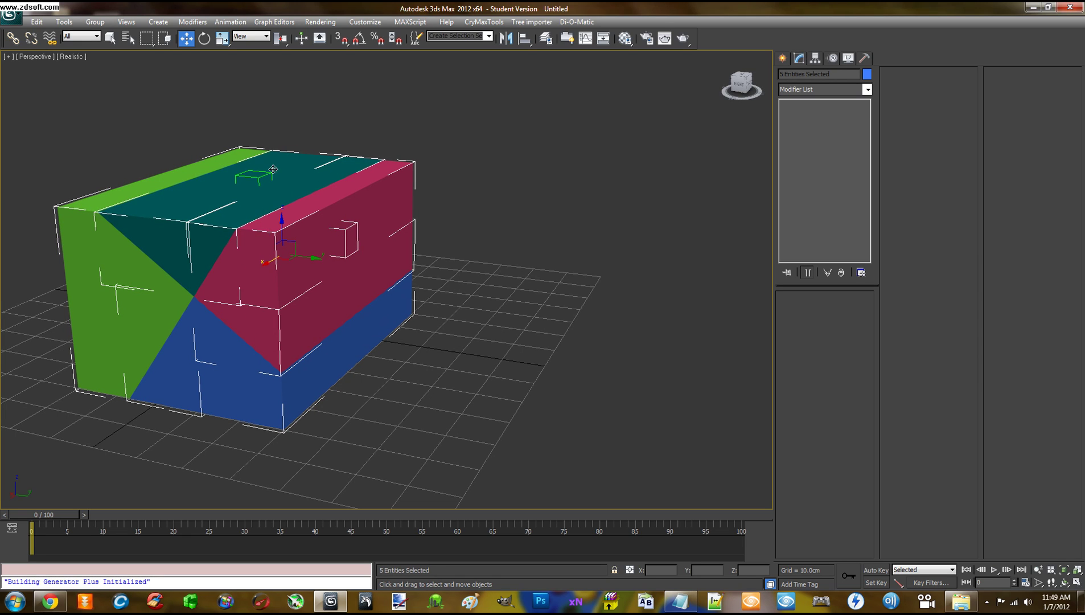
left_click(251, 187, "ctrl")
middle_click_drag(200, 210, 269, 200, "alt")
left_click(123, 305, "ctrl")
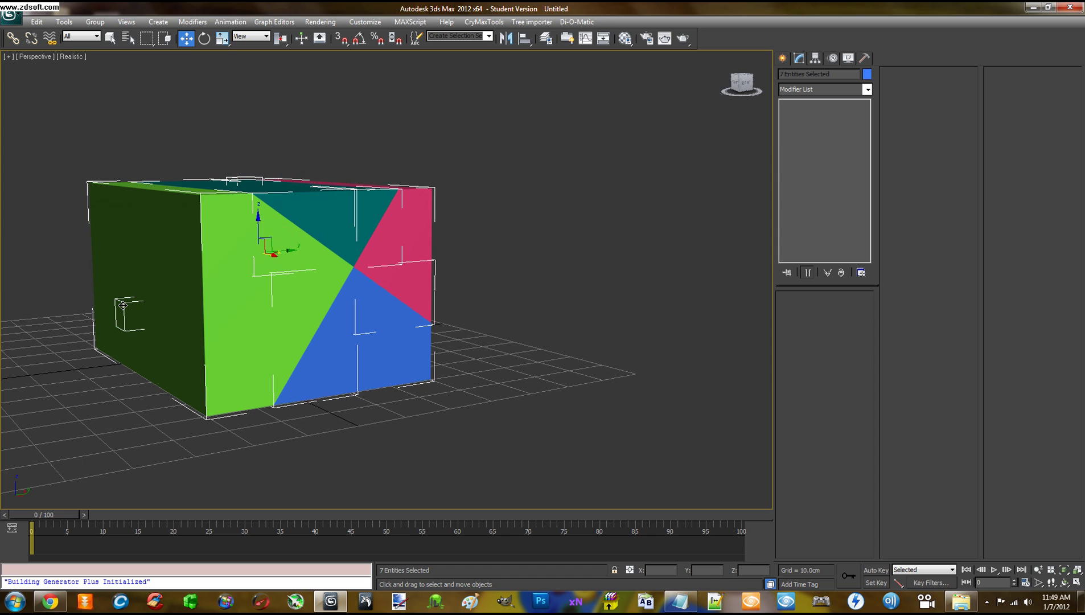
middle_click_drag(251, 309, 280, 260, "alt")
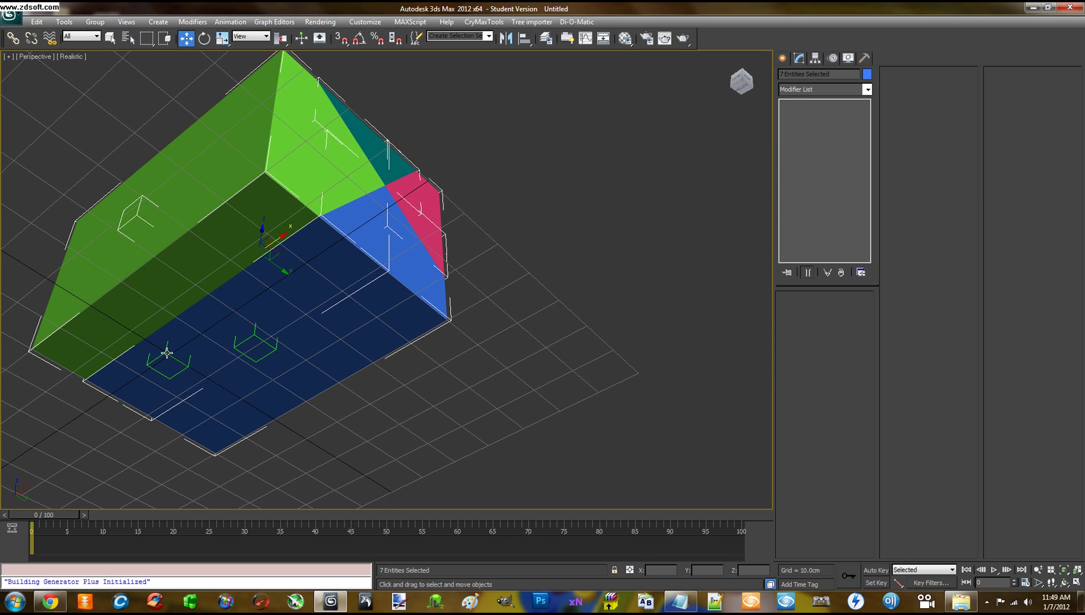
middle_click_drag(227, 336, 240, 300, "alt")
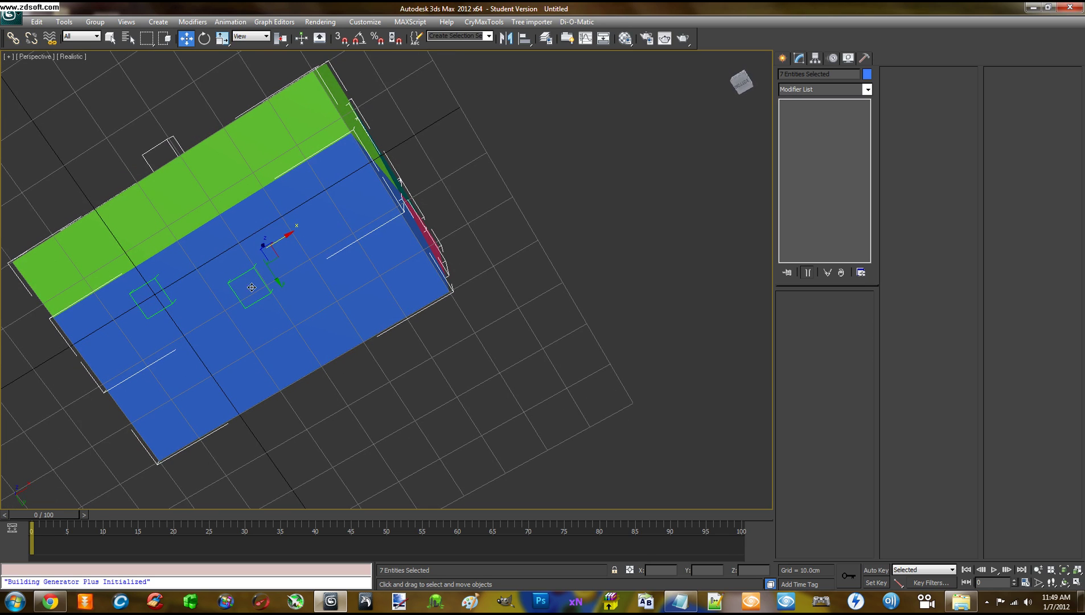
left_click(245, 274, "ctrl")
middle_click_drag(185, 271, 164, 355, "alt")
left_click(95, 22)
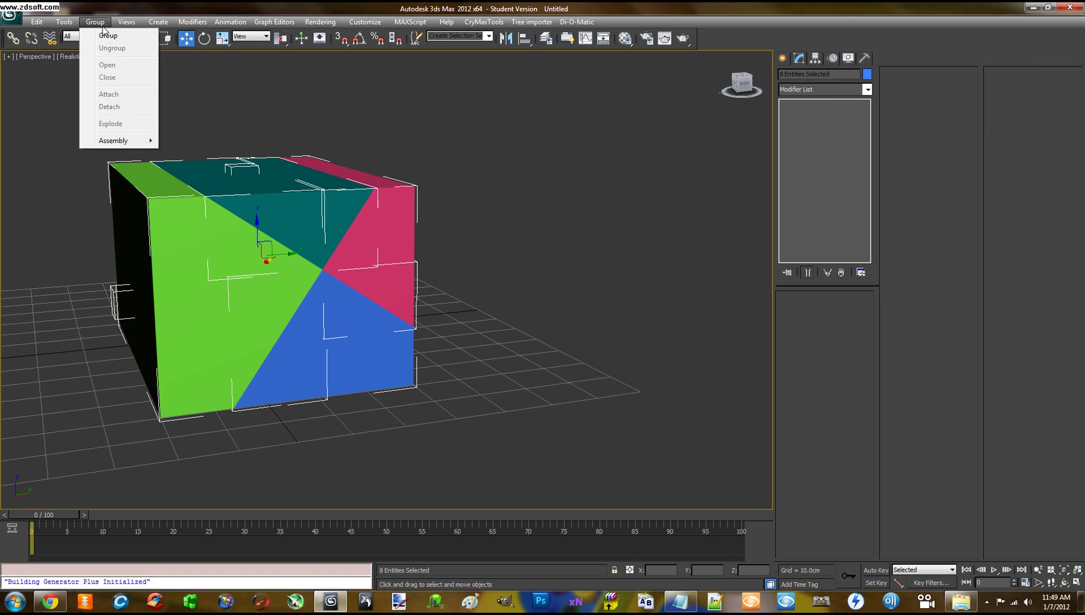
left_click(106, 36)
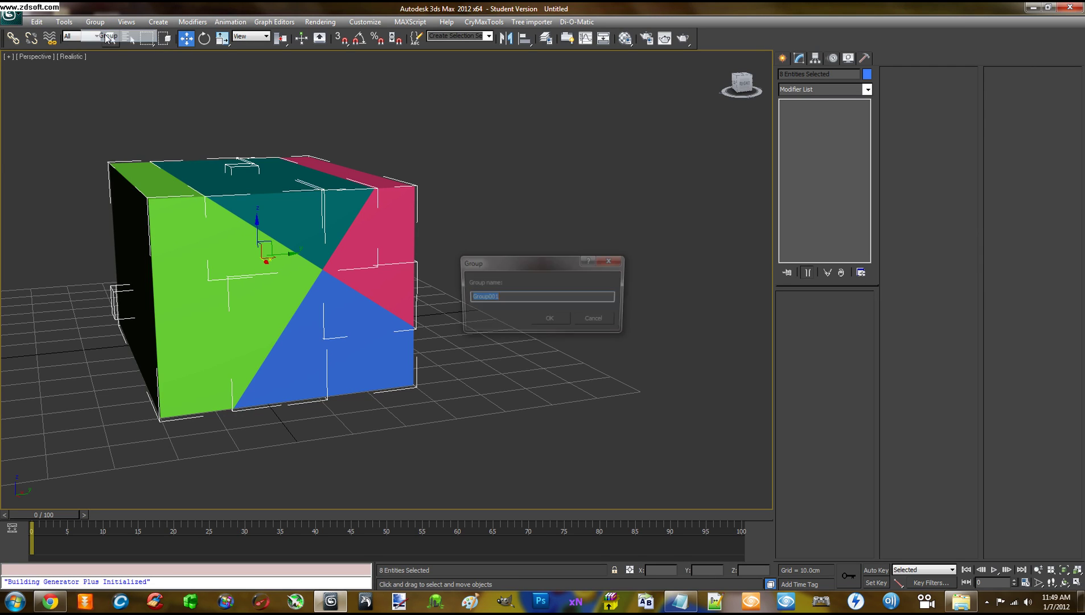
left_click(550, 320)
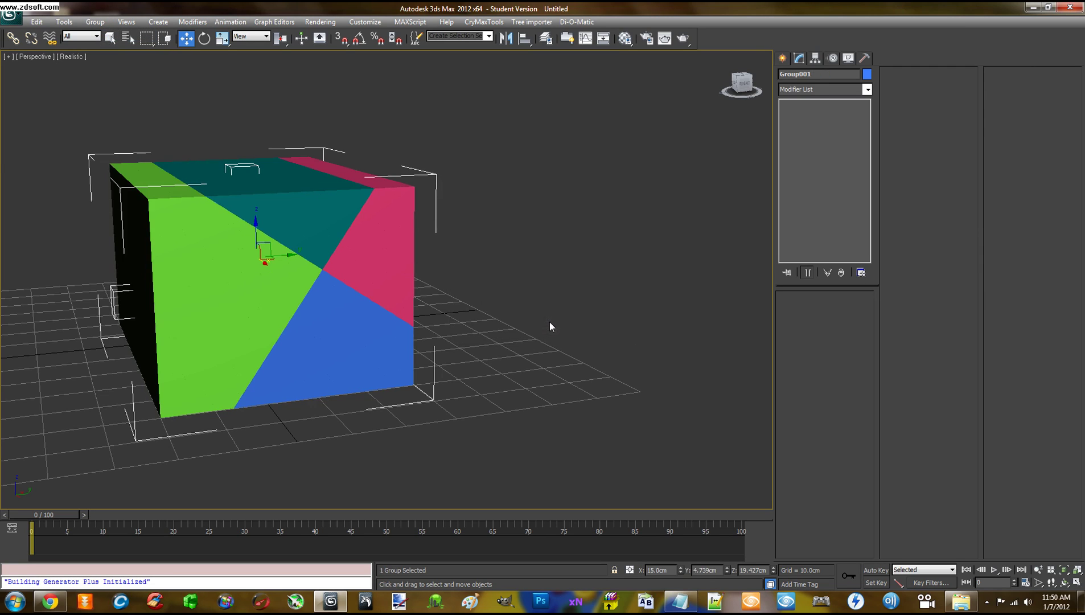
- Move the group to the world origin by setting its absolute X, Y and Z to 0 cm
middle_click_drag(521, 280, 439, 298, "alt")
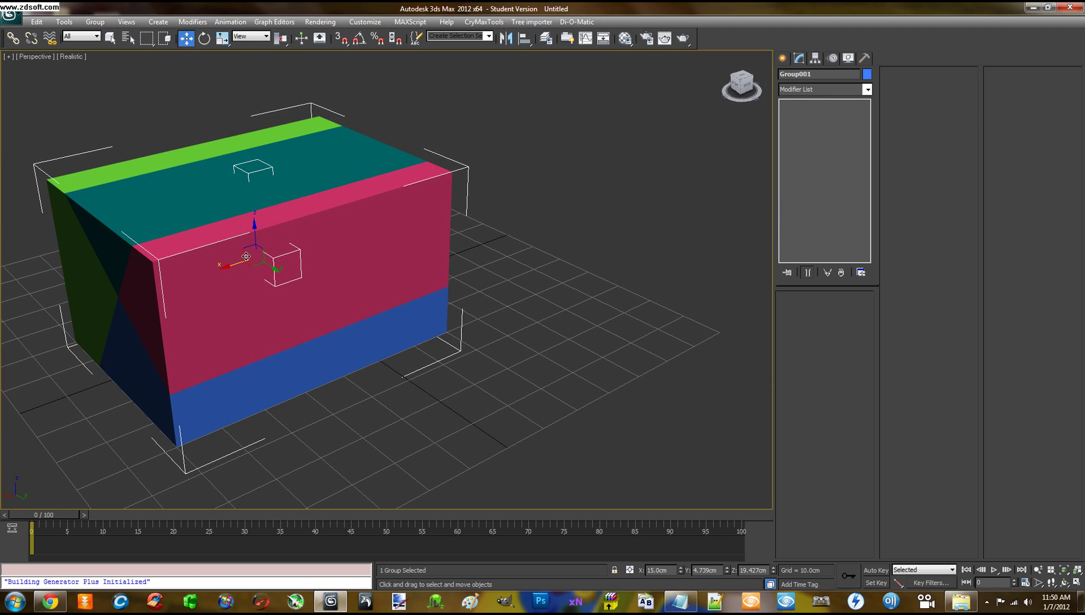
middle_click_drag(246, 257, 346, 250, "alt")
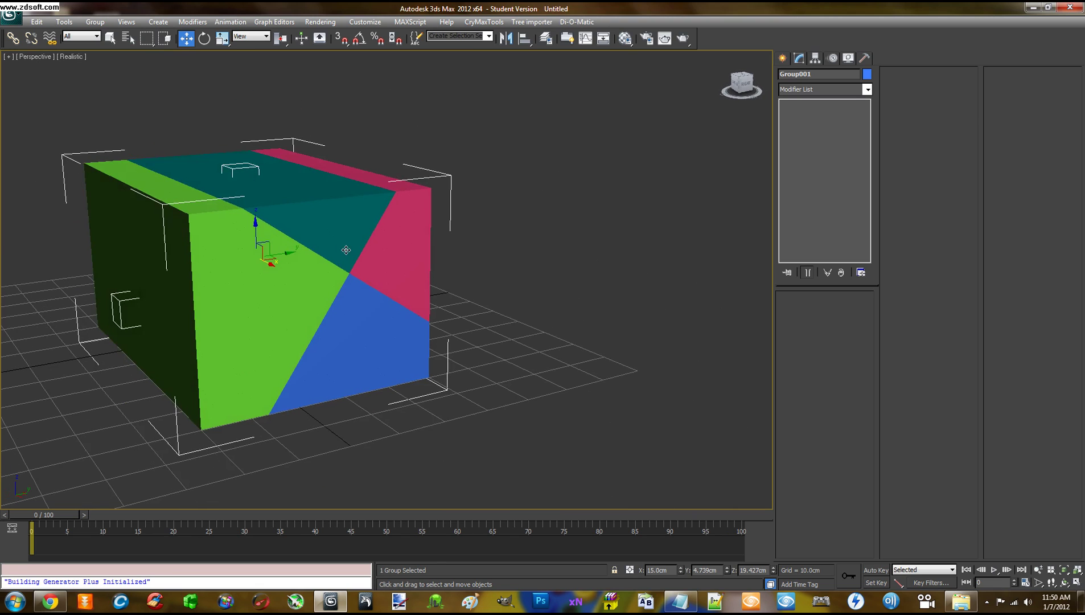
right_click(186, 39)
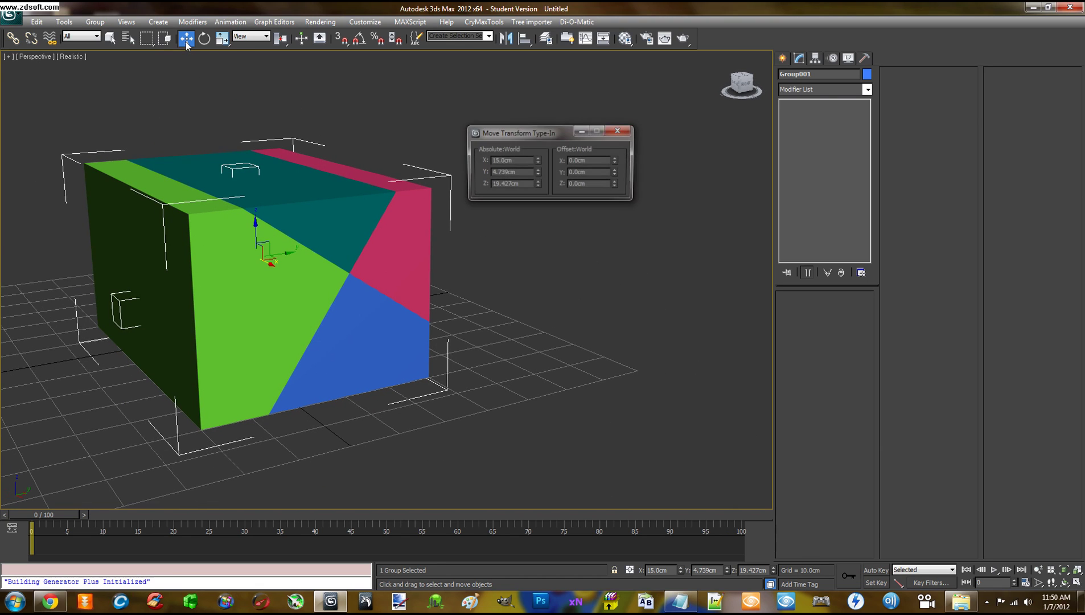
right_click(538, 160)
right_click(537, 172)
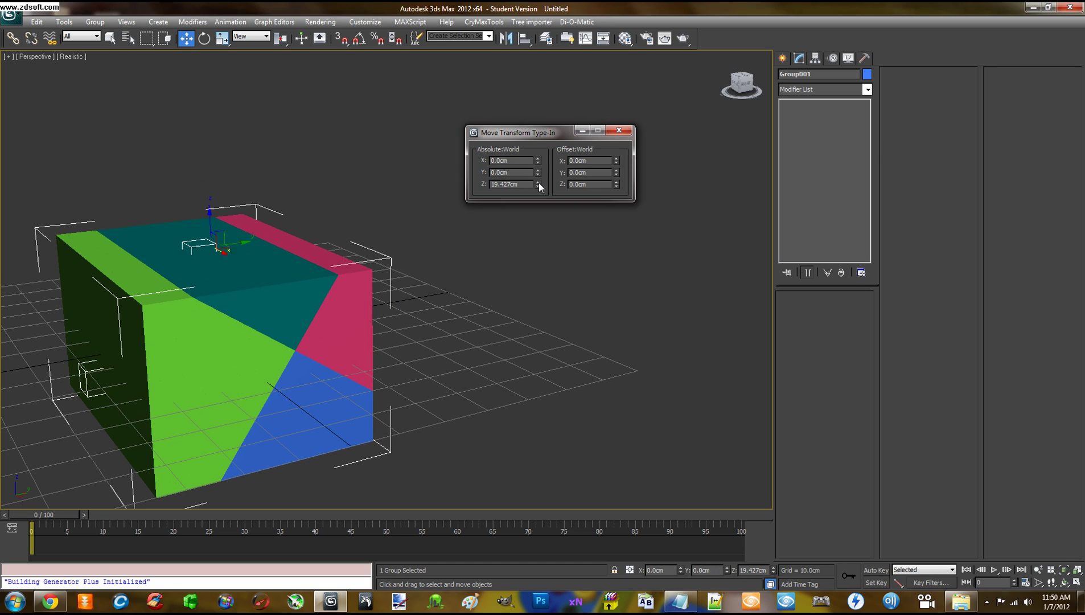
right_click(538, 184)
left_click(619, 130)
- Center the group's pivot to the object and check the group's absolute world position
left_click(816, 58)
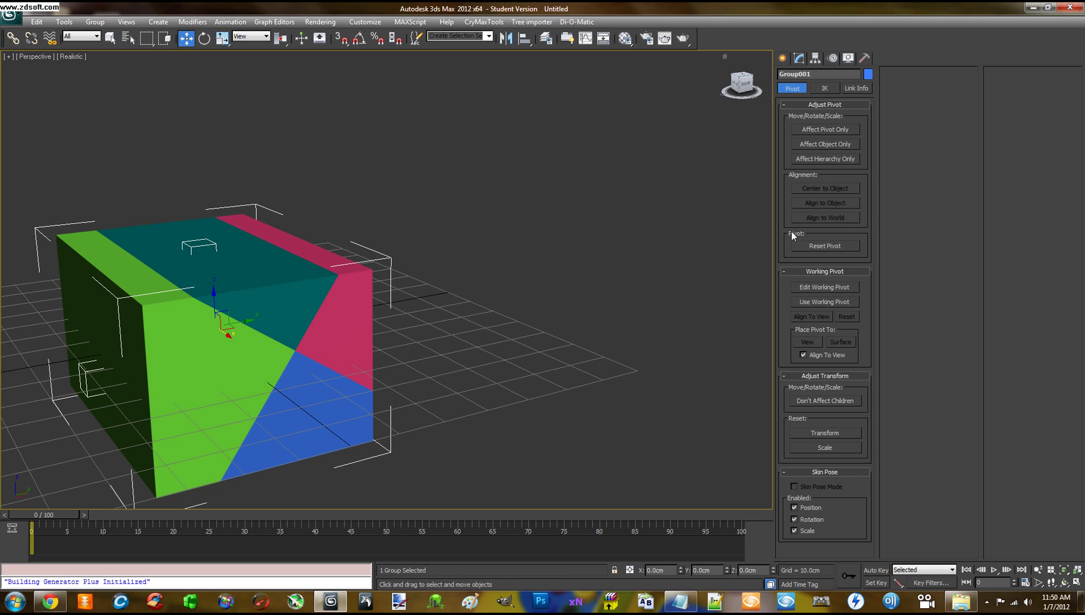
left_click(826, 133)
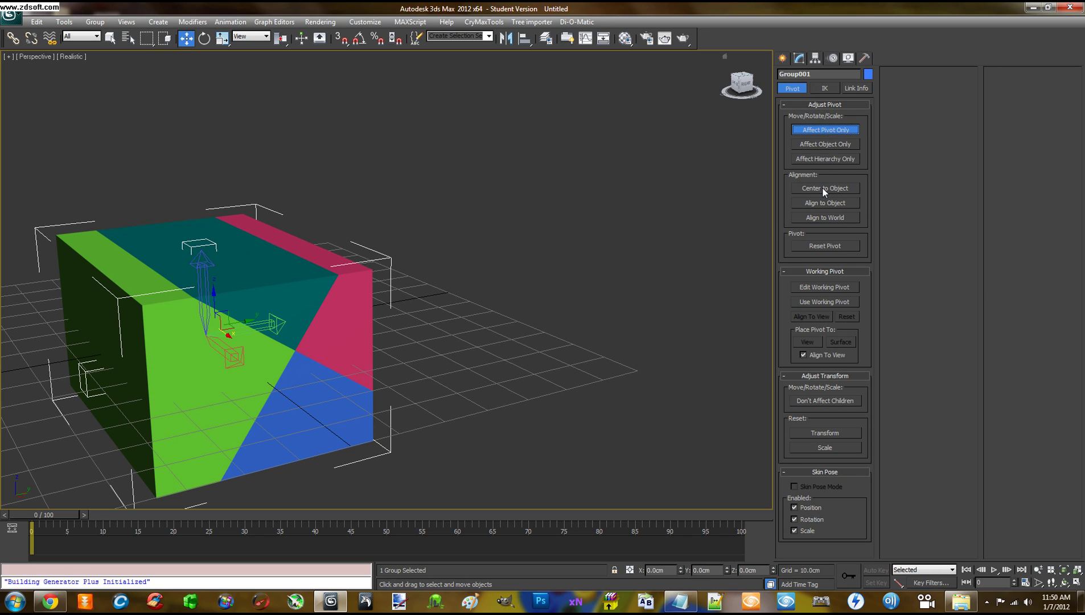
left_click(823, 188)
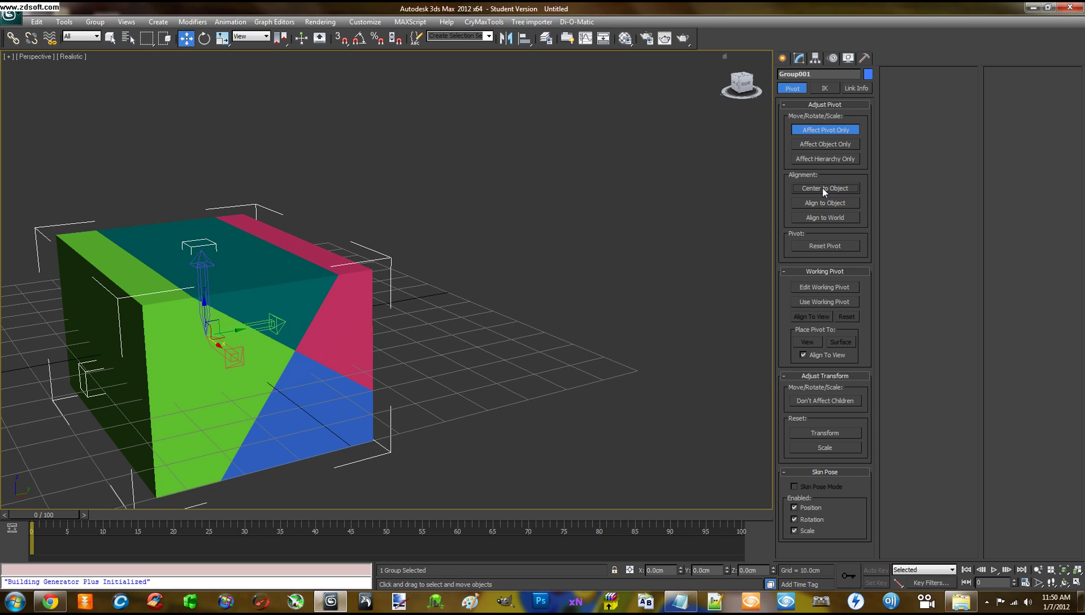
left_click(833, 130)
left_click(784, 57)
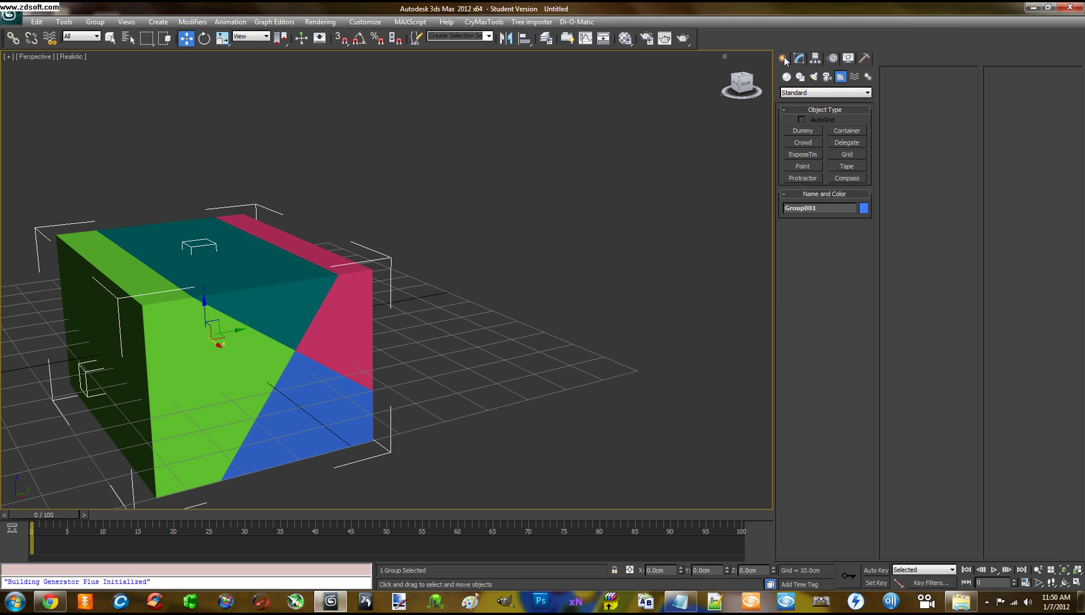
right_click(187, 39)
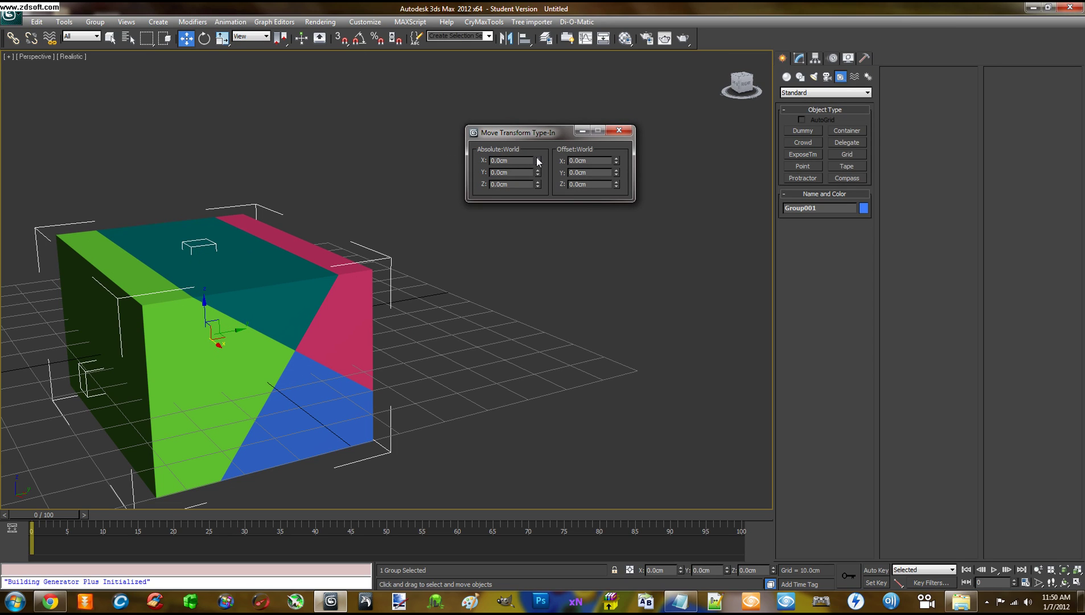
left_click(619, 130)
- Ungroup the box pieces and their dummies, and clear the selection
middle_click_drag(620, 145, 557, 299, "alt")
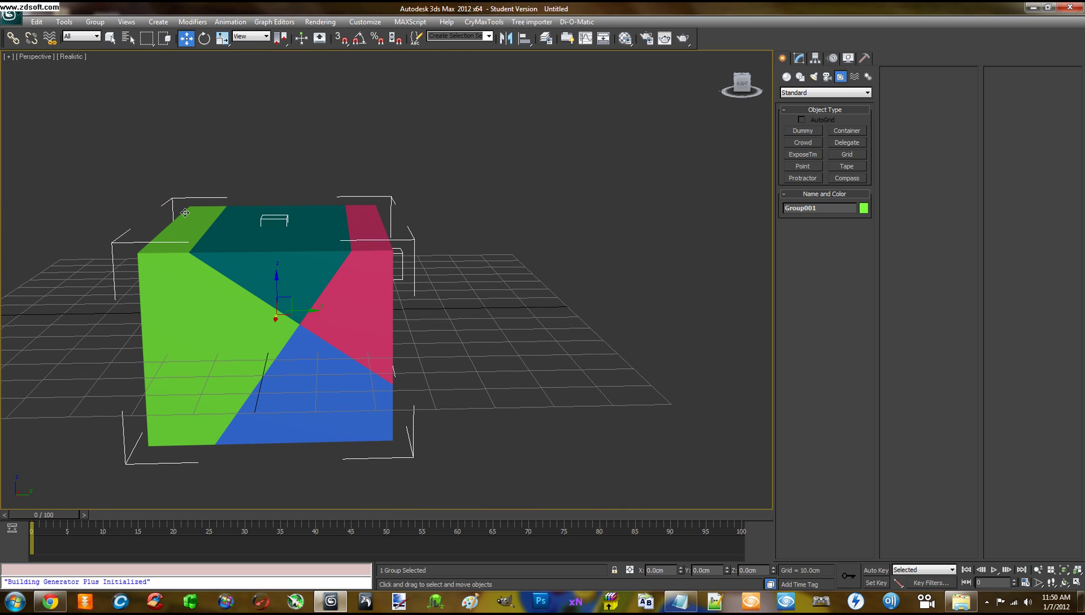
left_click(95, 21)
left_click(103, 48)
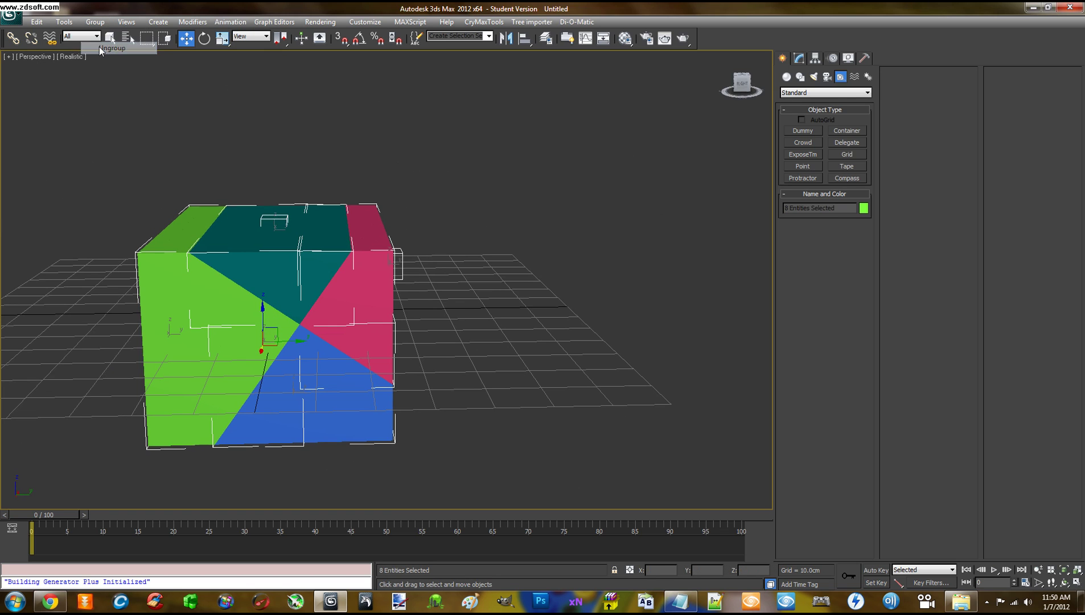
middle_click_drag(495, 302, 526, 312, "alt")
left_click(527, 296)
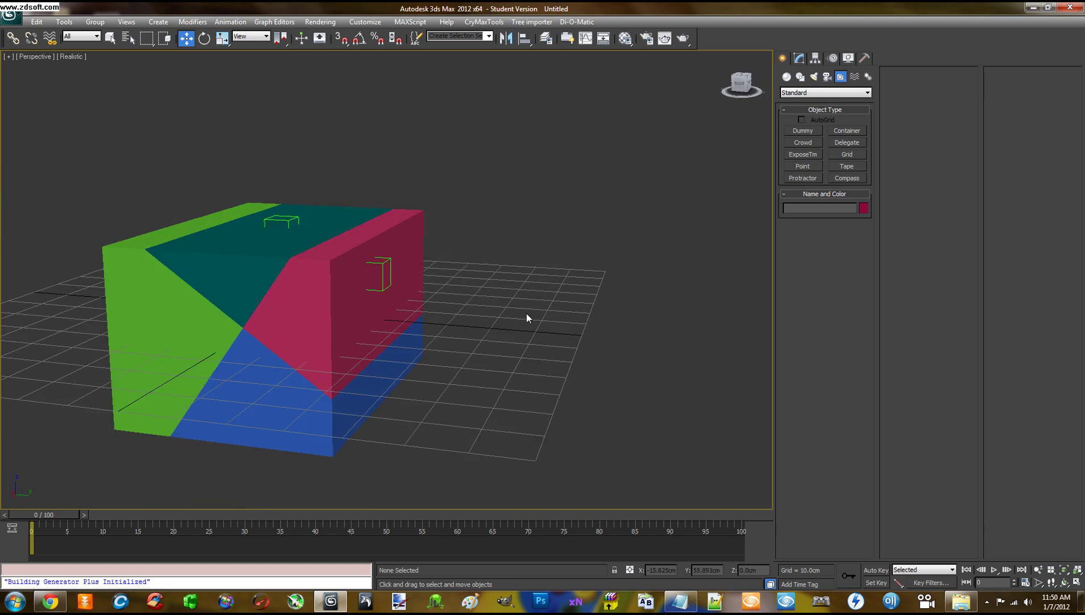
- Open the saved schematic view, Schematic View 1, to show the box pieces and dummies as nodes
left_click(275, 23)
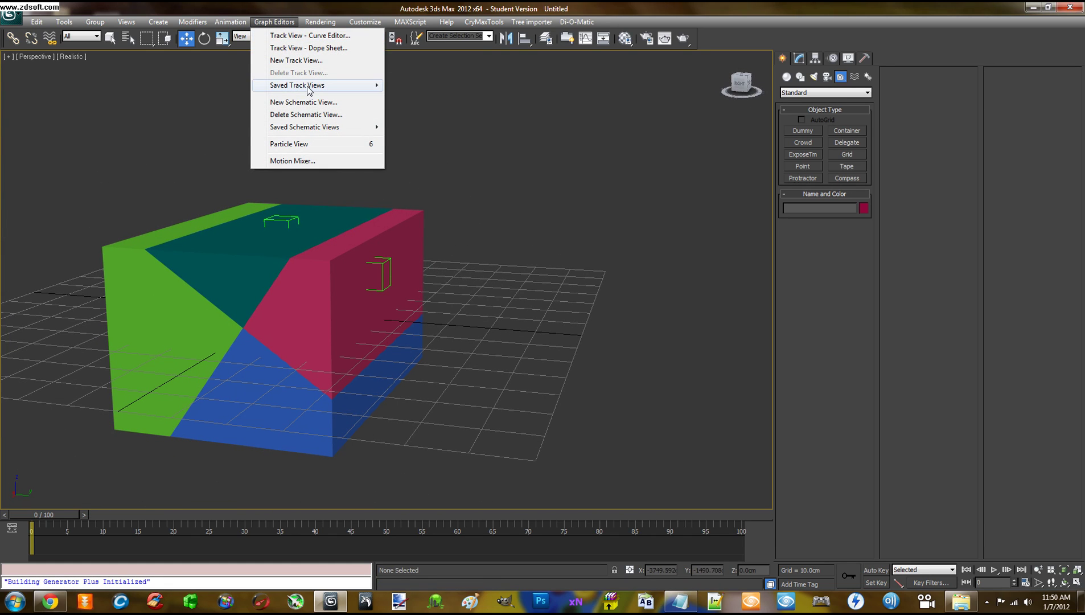
mouse_move(310, 127)
left_click(406, 128)
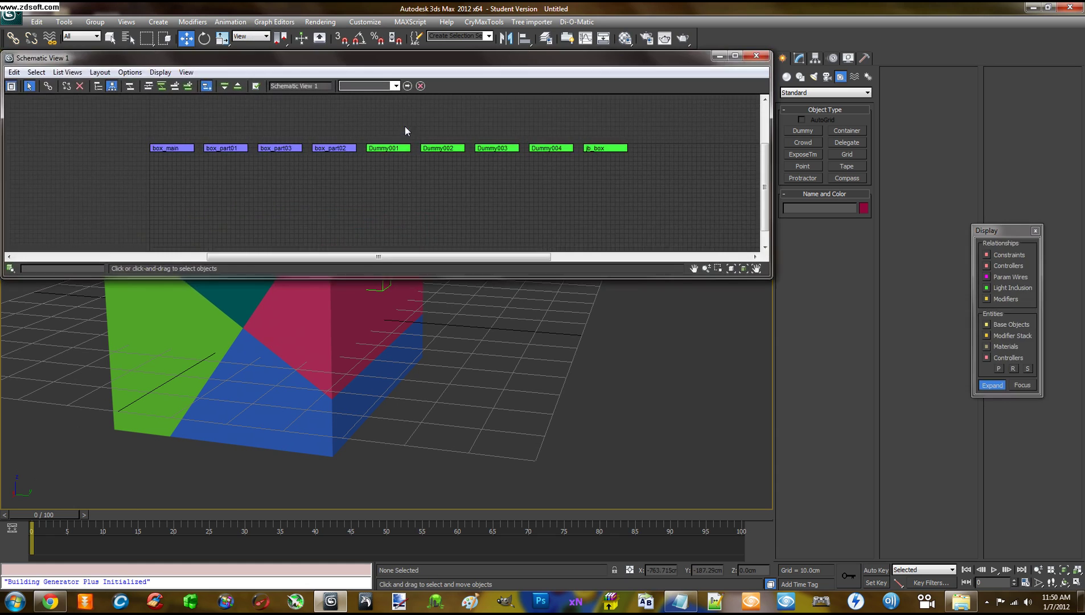
left_click(274, 22)
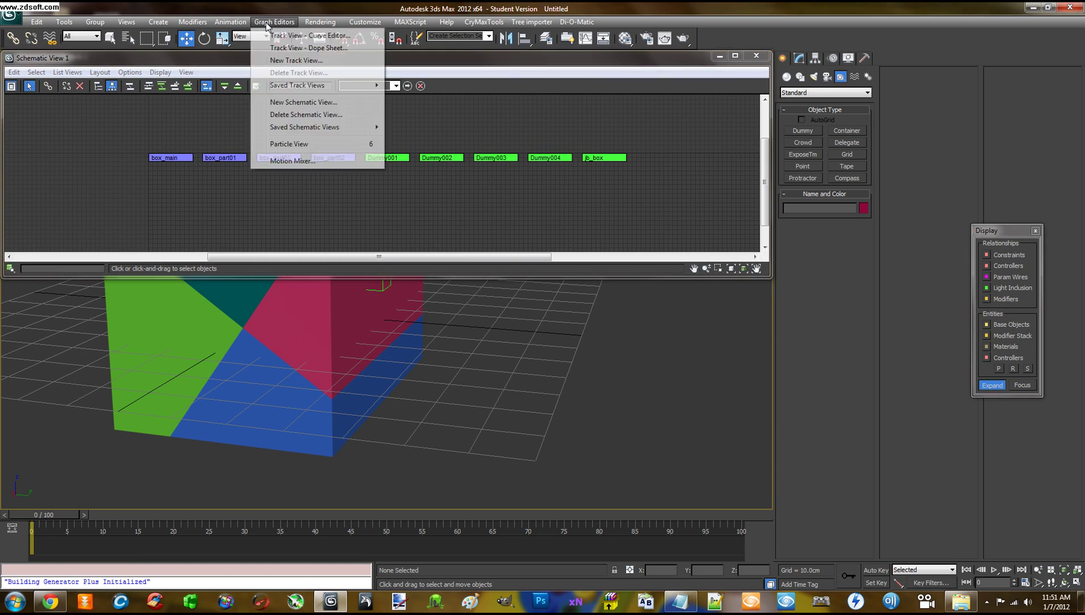
mouse_move(342, 127)
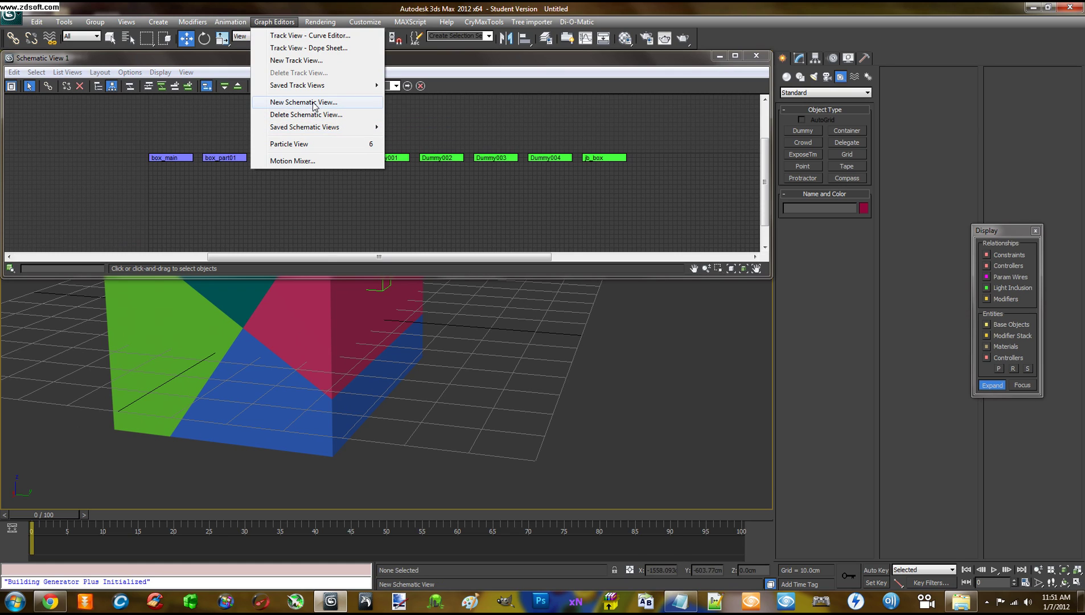
left_click(400, 125)
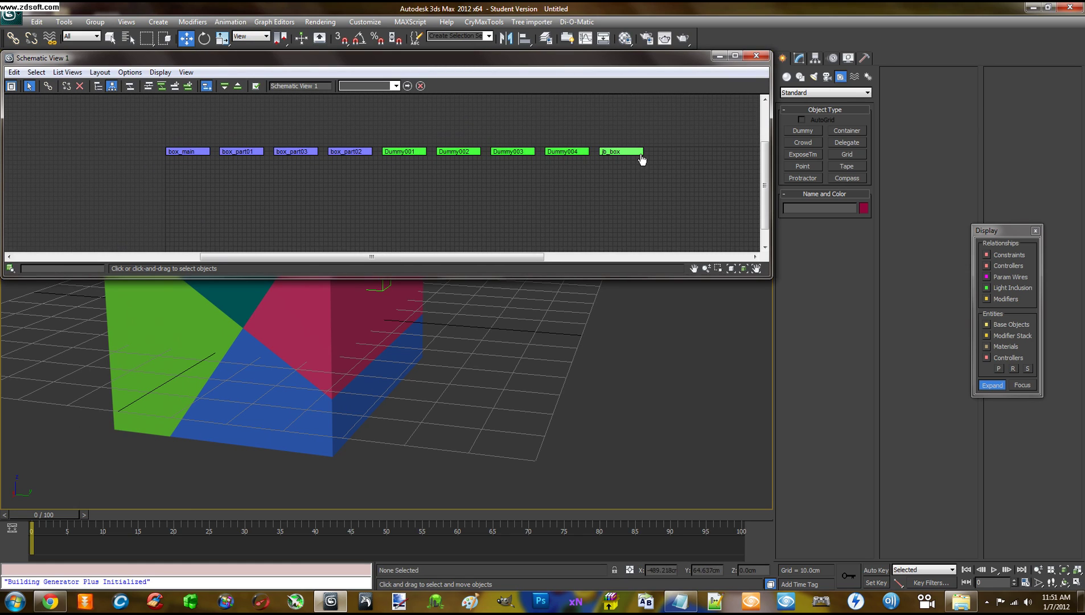
- Move the jb_box node out of the row and place it above the Dummy001 and Dummy002 nodes, leaving it deselected
left_click_drag(634, 155, 652, 137)
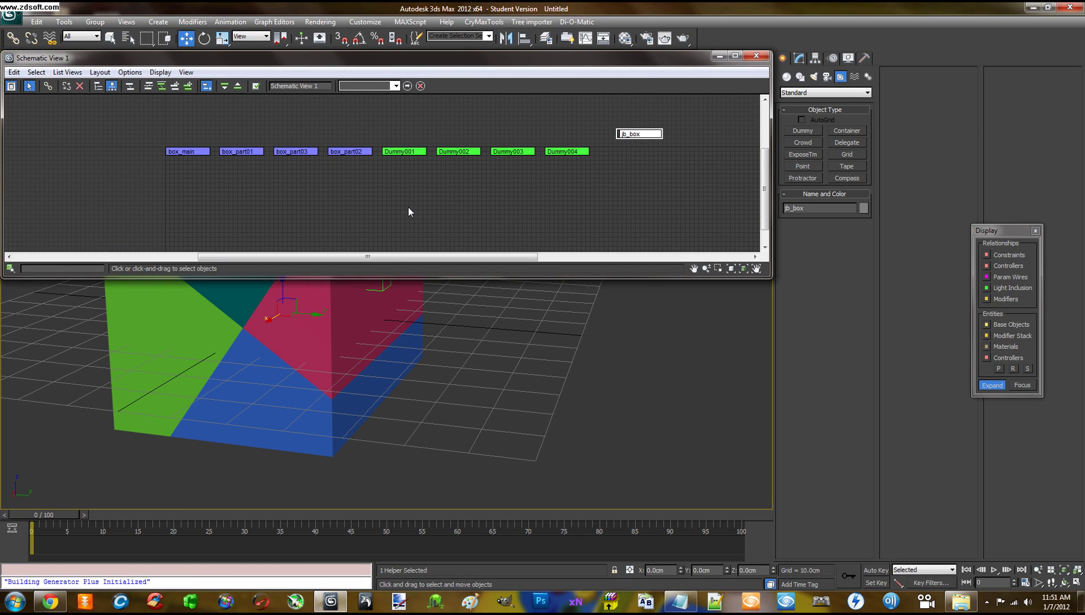
middle_click_drag(409, 208, 347, 212)
left_click(48, 86)
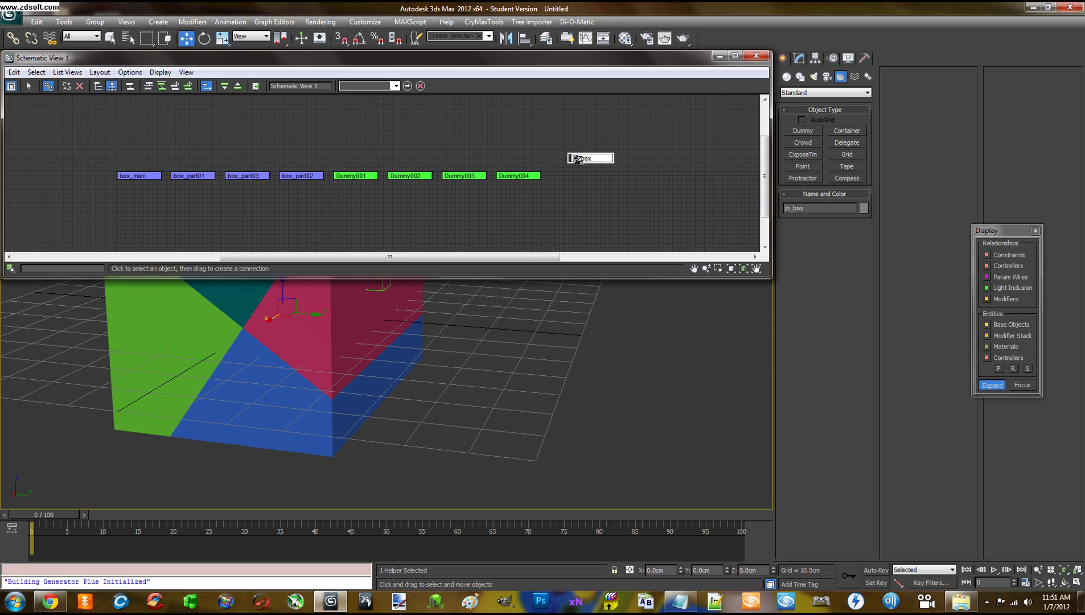
left_click(31, 86)
left_click_drag(578, 165, 434, 138)
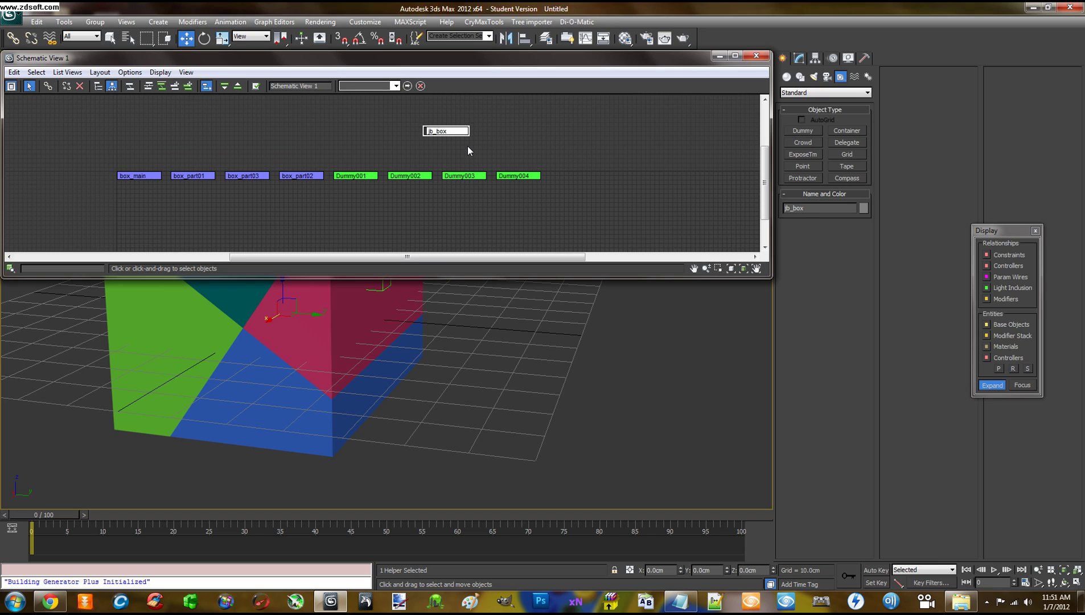
left_click(467, 146)
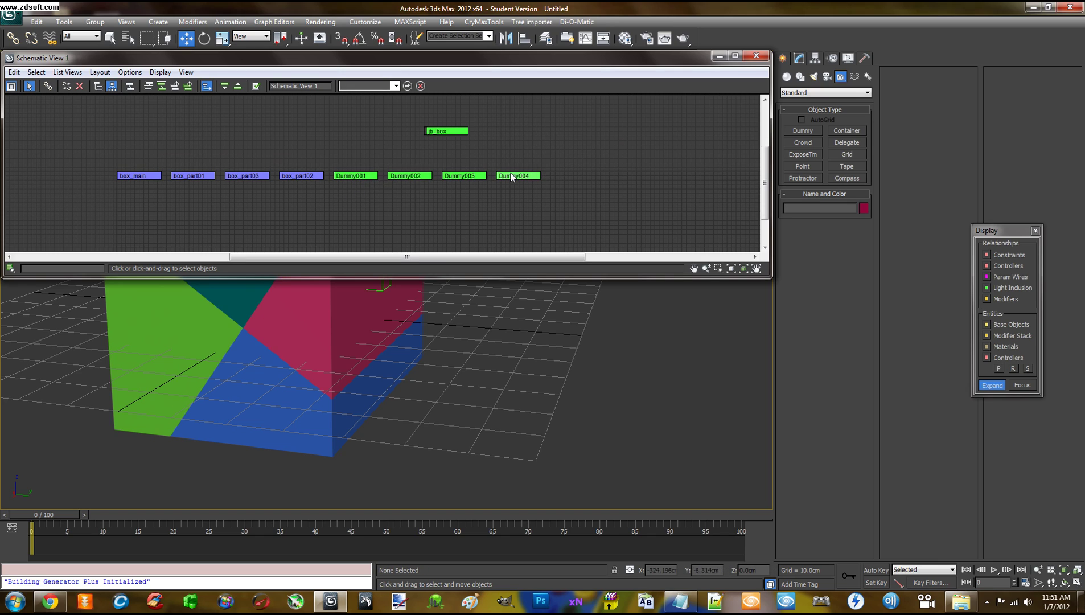
left_click_drag(440, 136, 381, 127)
middle_click_drag(406, 138, 450, 151)
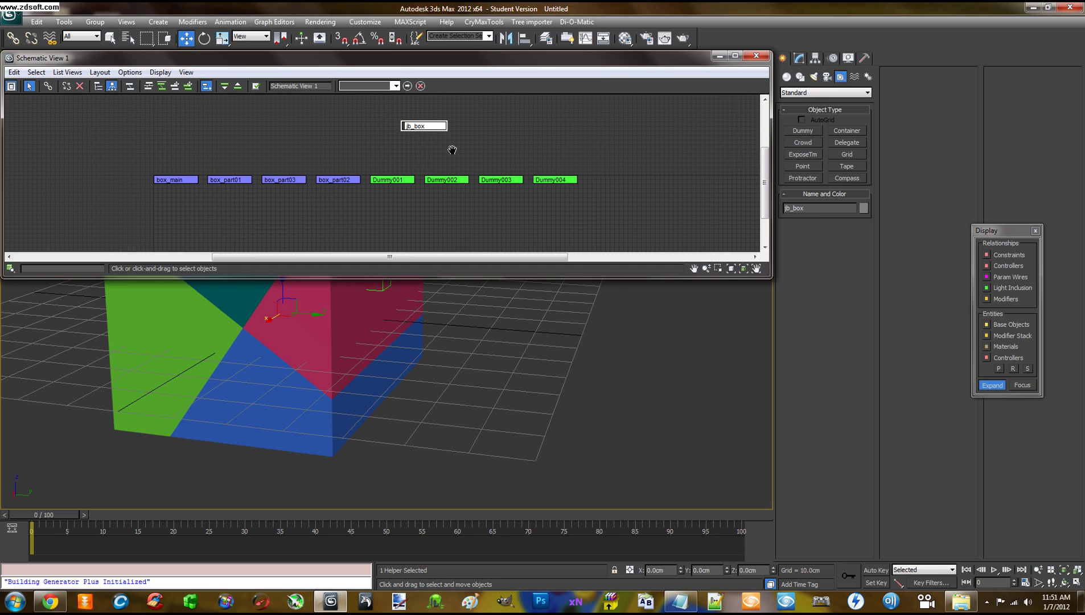
left_click(469, 152)
middle_click_drag(363, 140, 382, 136)
mouse_move(434, 127)
left_mouse_down()
mouse_move(425, 119)
mouse_move(438, 114)
mouse_move(429, 128)
left_mouse_up()
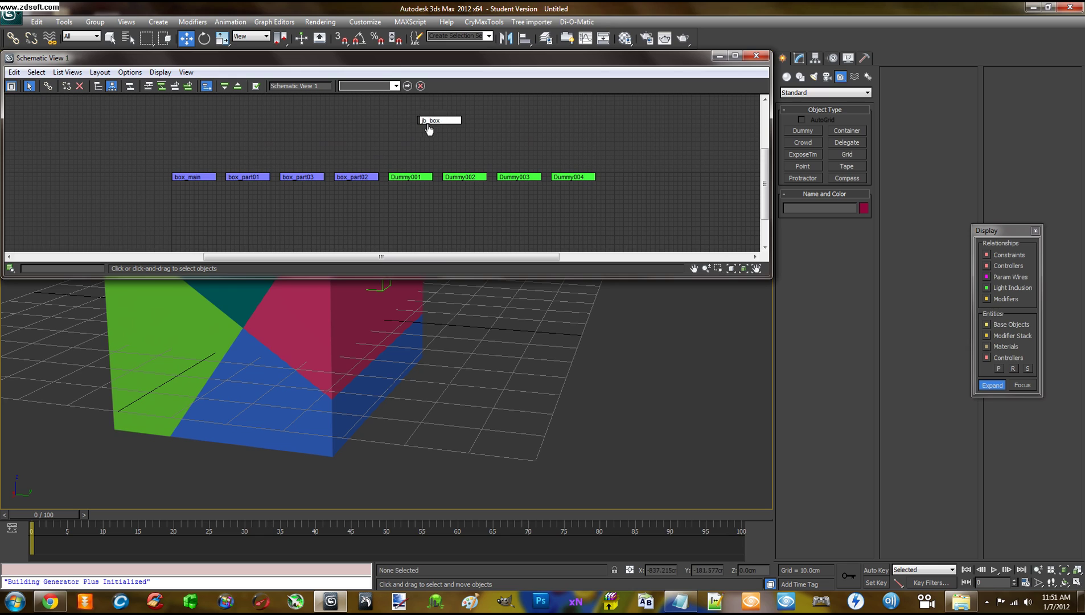
left_click(432, 143)
- Connect the Dummy001 and Dummy002 nodes to jb_box as its children in the schematic view
left_click(49, 87)
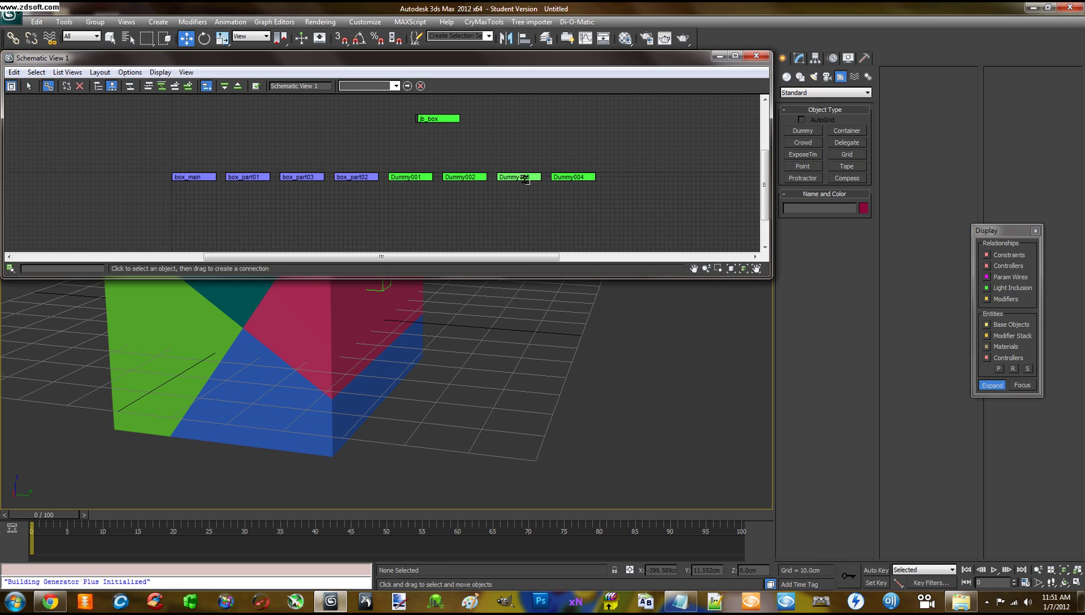
left_click(421, 178)
left_click_drag(424, 176, 438, 118)
left_click_drag(420, 176, 439, 119)
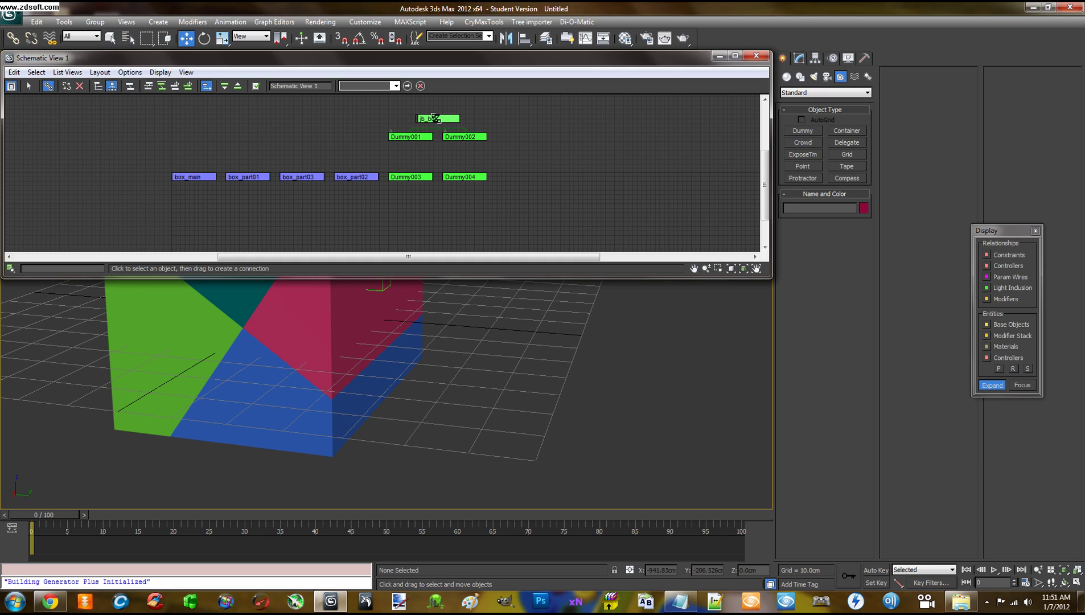
- Switch the schematic view to hierarchy mode and connect Dummy003 and Dummy004 to jb_box as its children
left_click(98, 87)
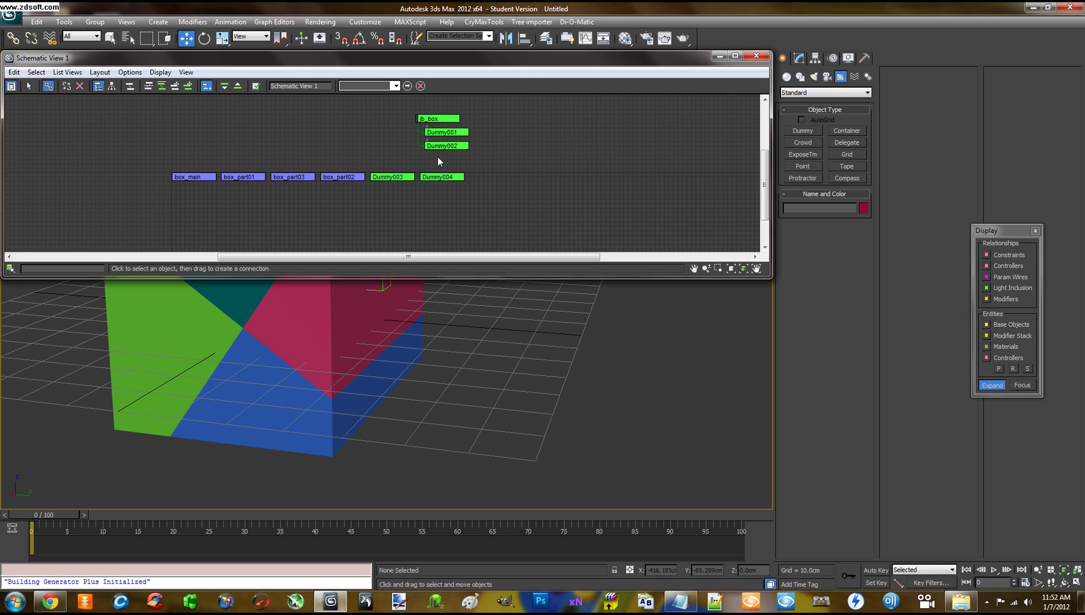
left_click_drag(396, 177, 432, 119)
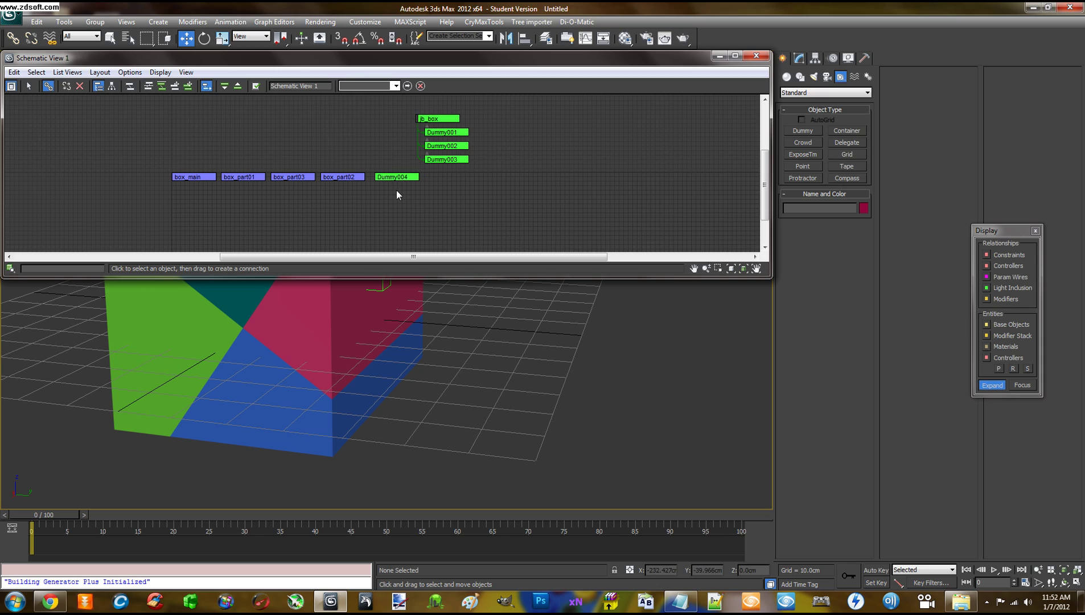
left_click_drag(391, 179, 431, 119)
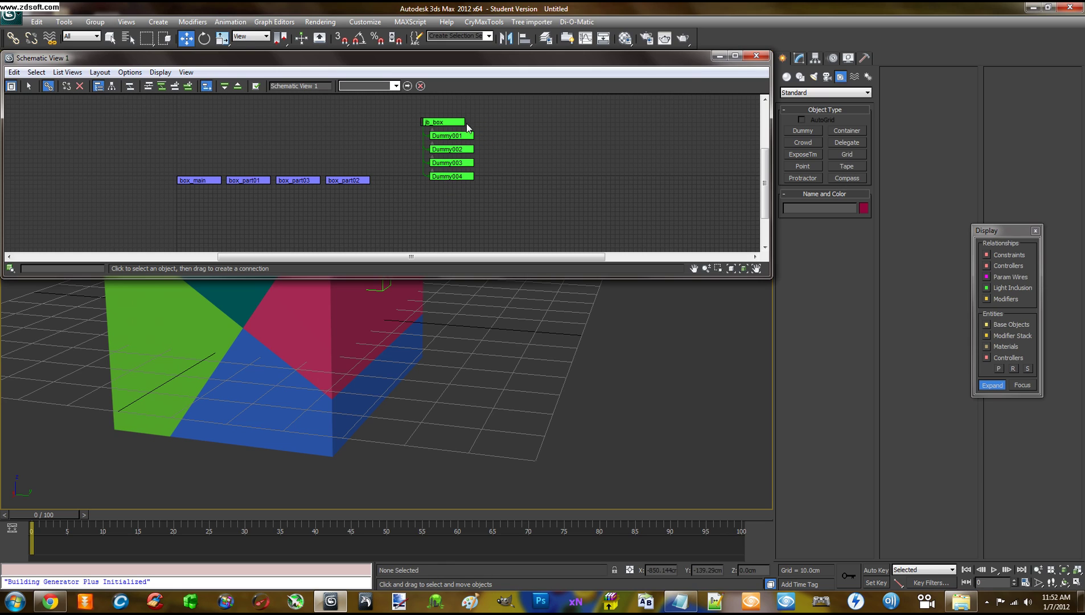
- Link box_main to jb_box in the Schematic View so it becomes a child of jb_box
middle_click_drag(539, 163, 548, 167)
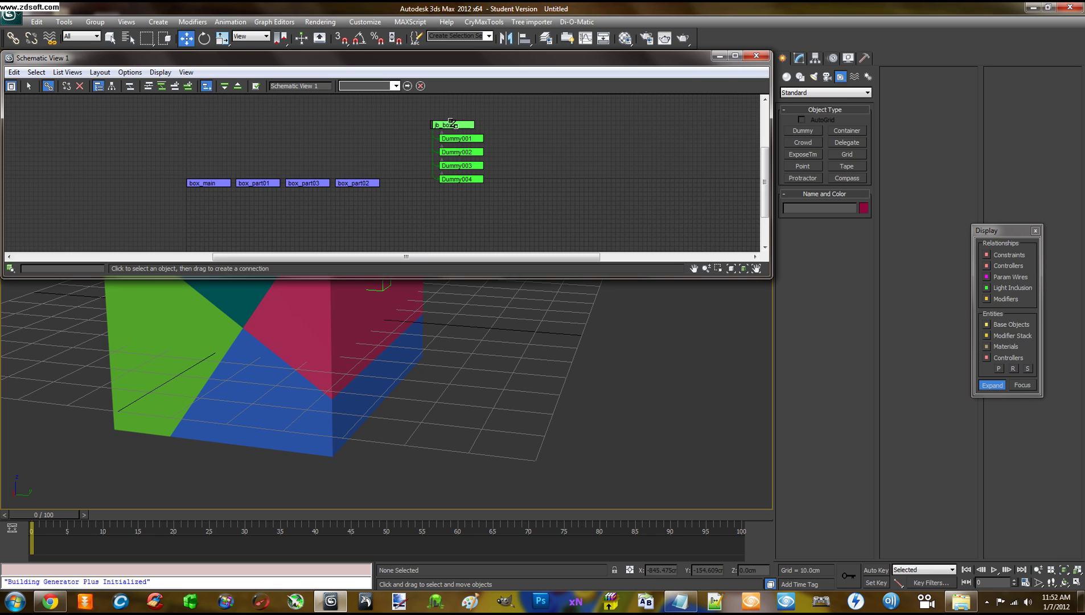
left_click(207, 185)
left_click_drag(216, 178, 460, 124)
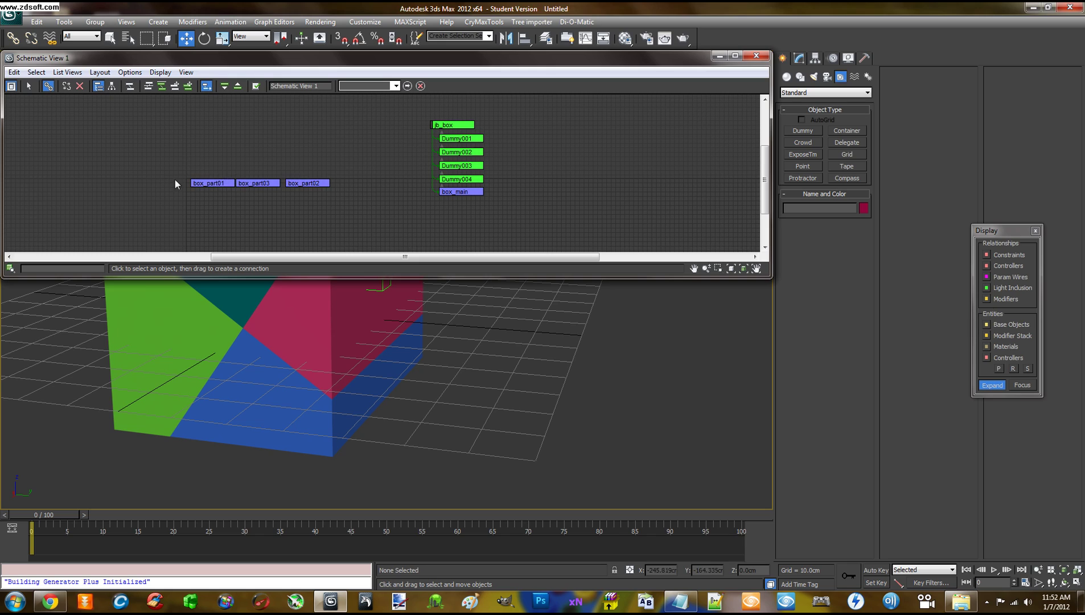
- Link box_part01, box_part02 and box_part03 to box_main as its children
left_click(312, 184)
left_click_drag(312, 183, 450, 192)
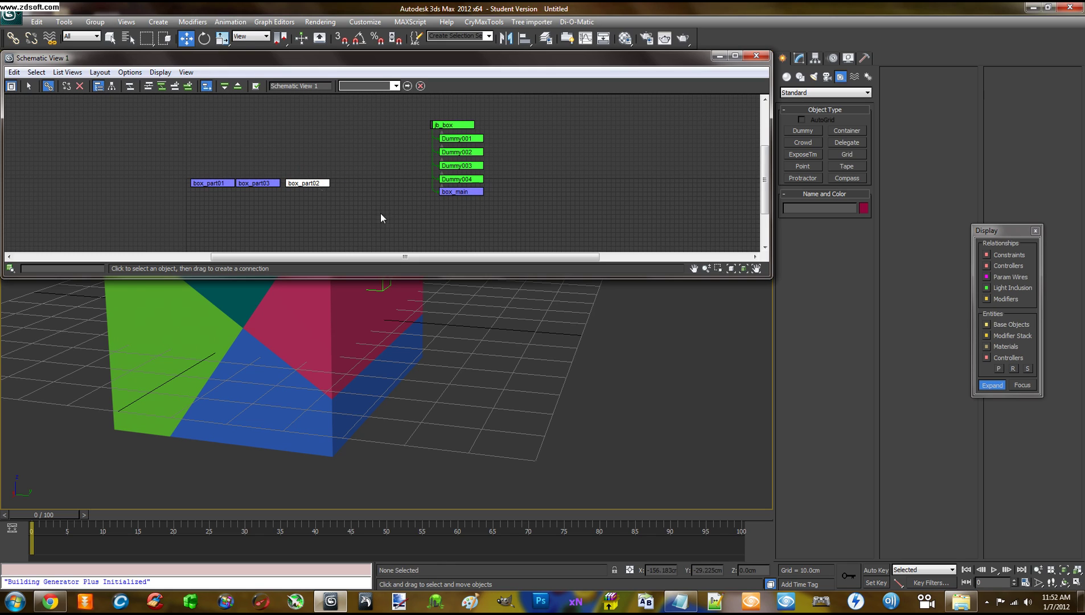
left_click_drag(217, 183, 448, 192)
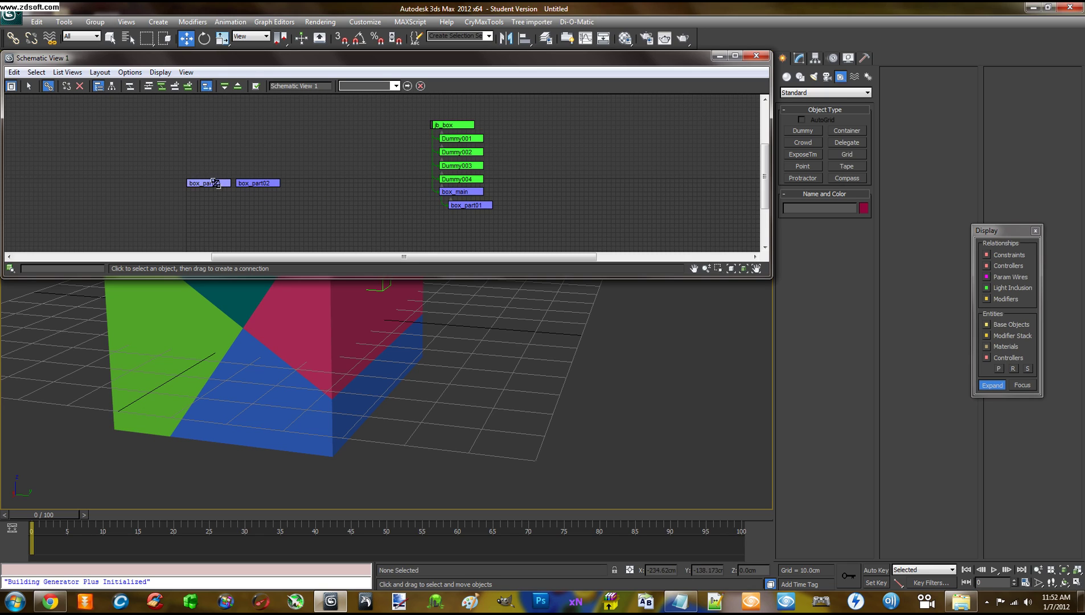
left_click_drag(253, 185, 458, 191)
left_click_drag(219, 183, 450, 192)
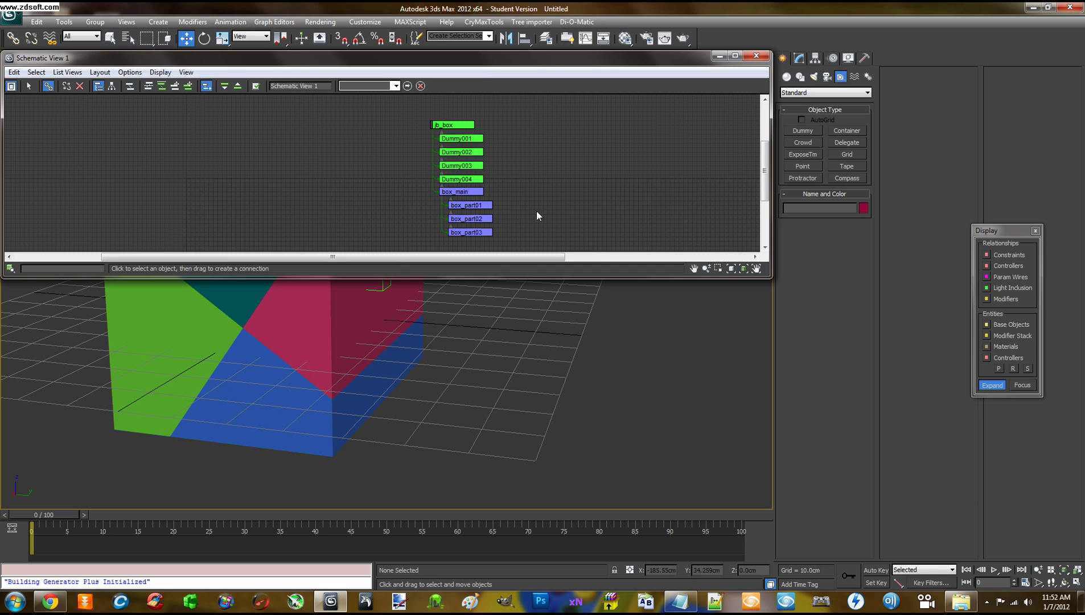
- Examine the hierarchy of jb_box, its four dummies, box_main and the box parts, and close the Schematic View
scroll(532, 208, "down", 3)
scroll(515, 212, "up", 4)
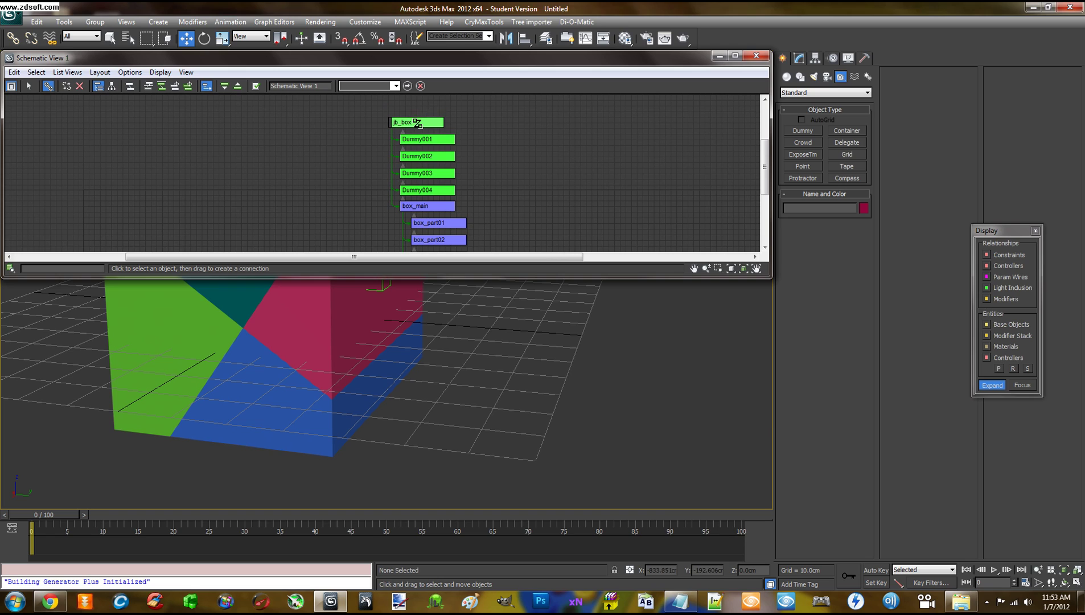
middle_click_drag(509, 186, 514, 150)
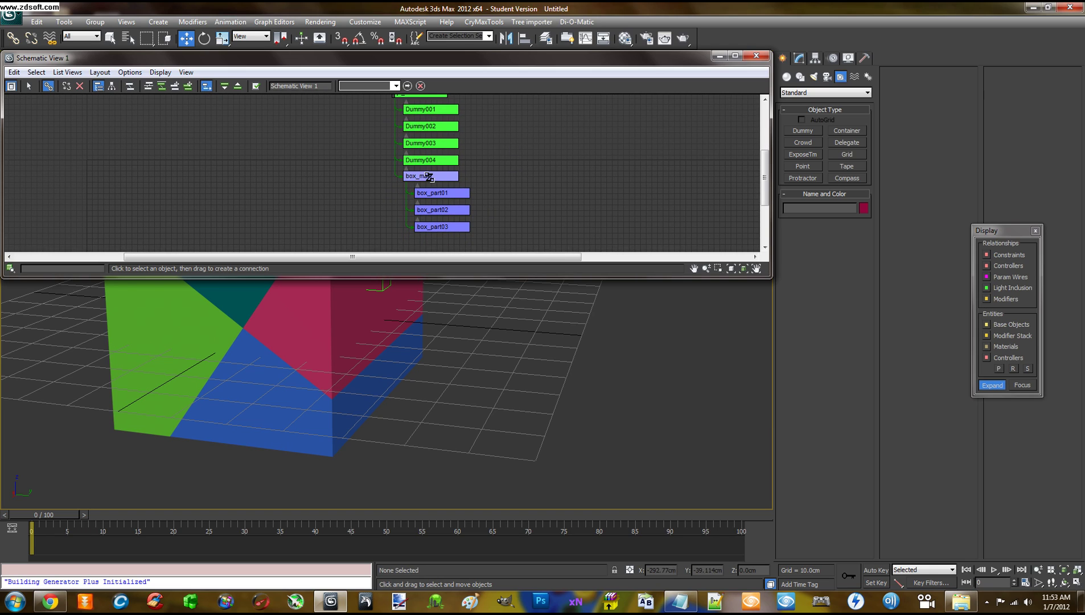
middle_click_drag(433, 175, 446, 189)
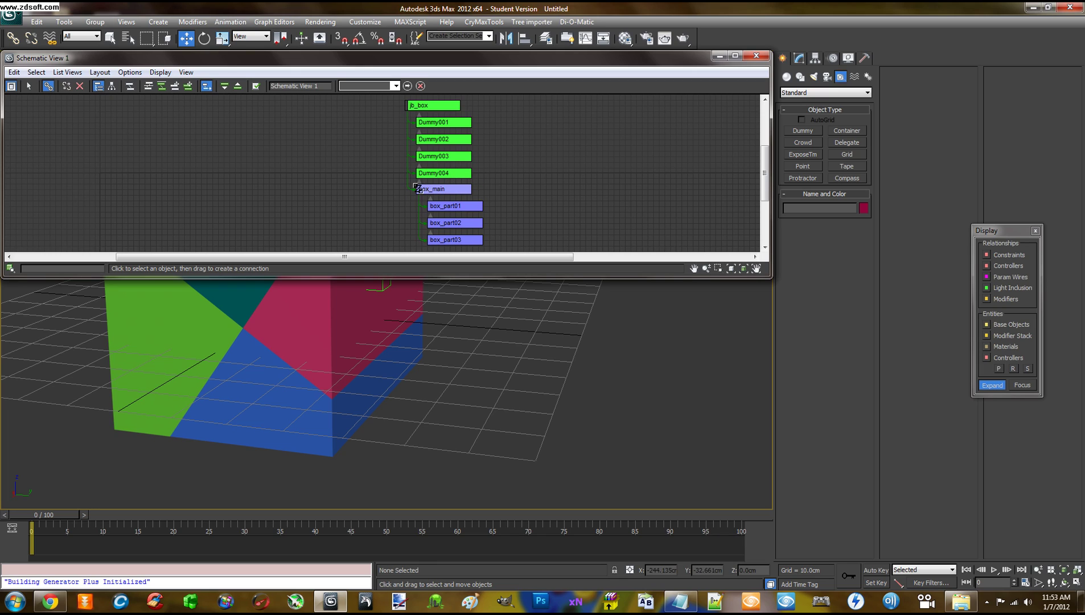
middle_click_drag(489, 180, 492, 185)
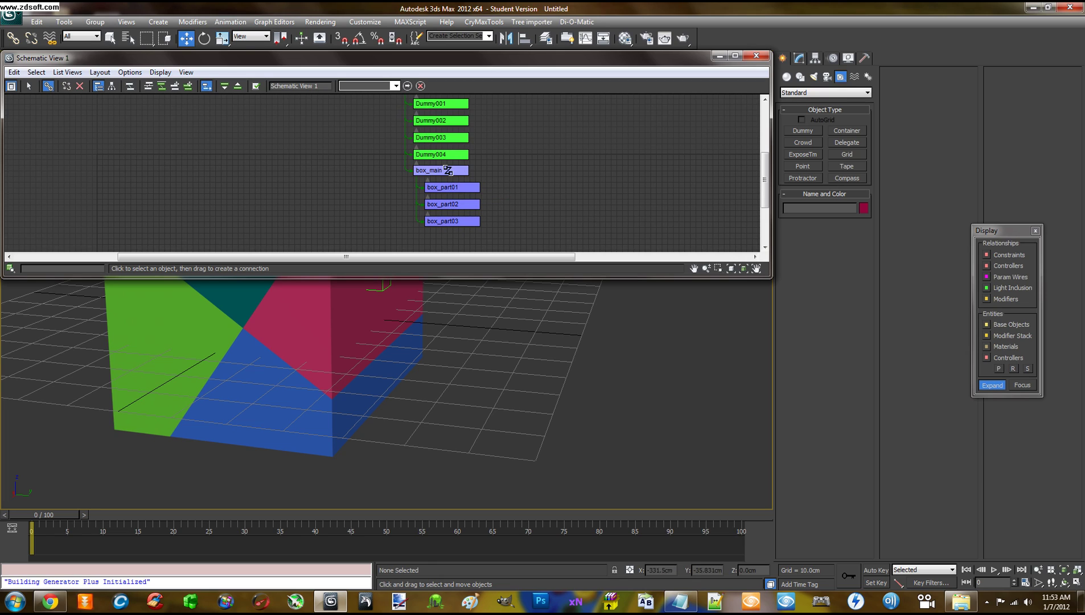
middle_click_drag(494, 175, 502, 192)
scroll(502, 192, "down", 1)
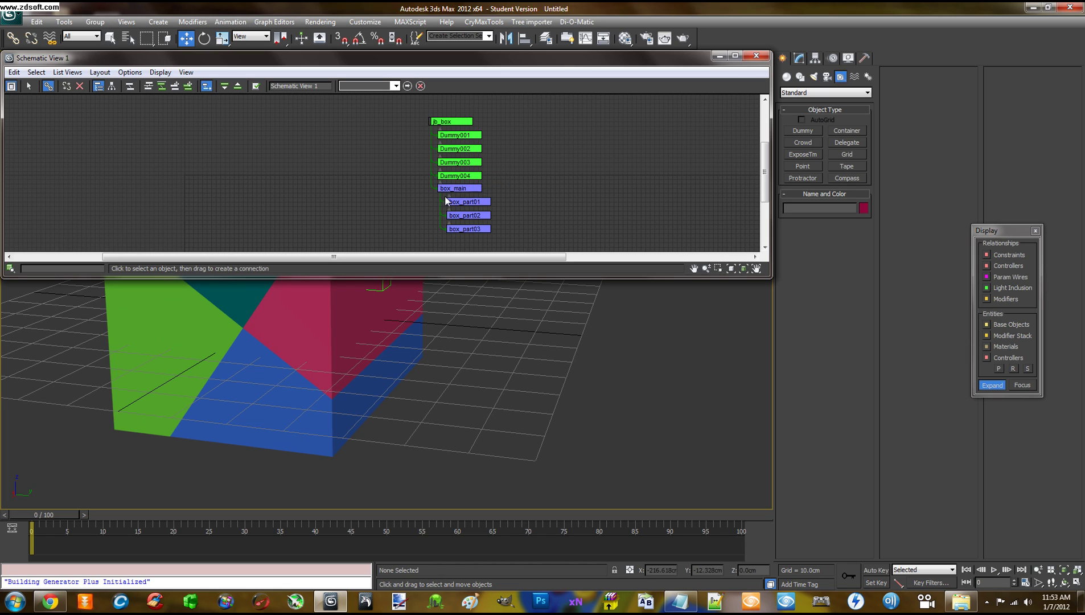
middle_click_drag(530, 206, 523, 202)
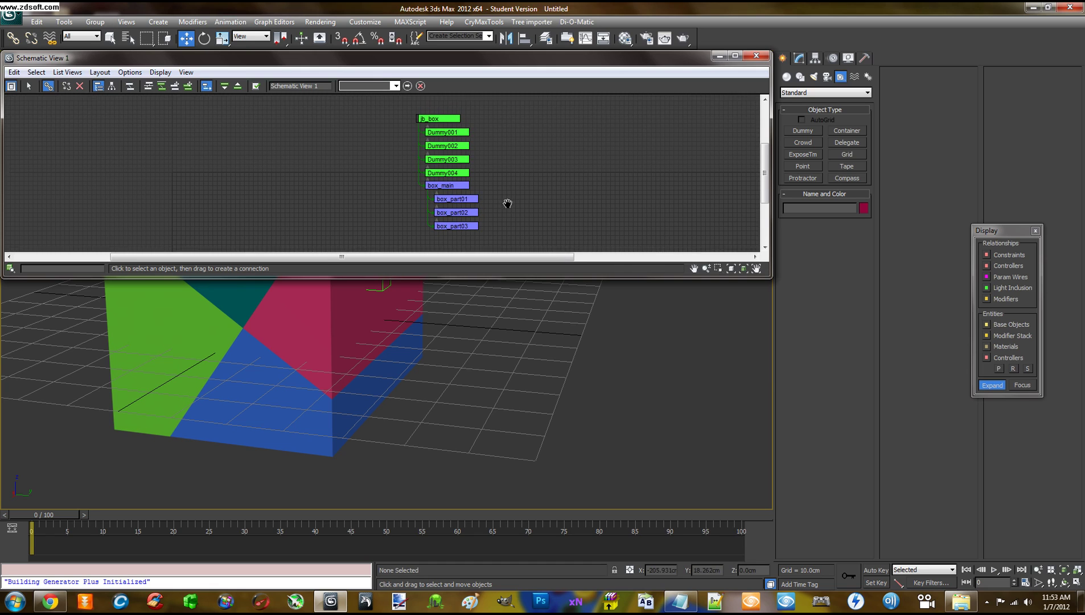
scroll(506, 200, "up", 2)
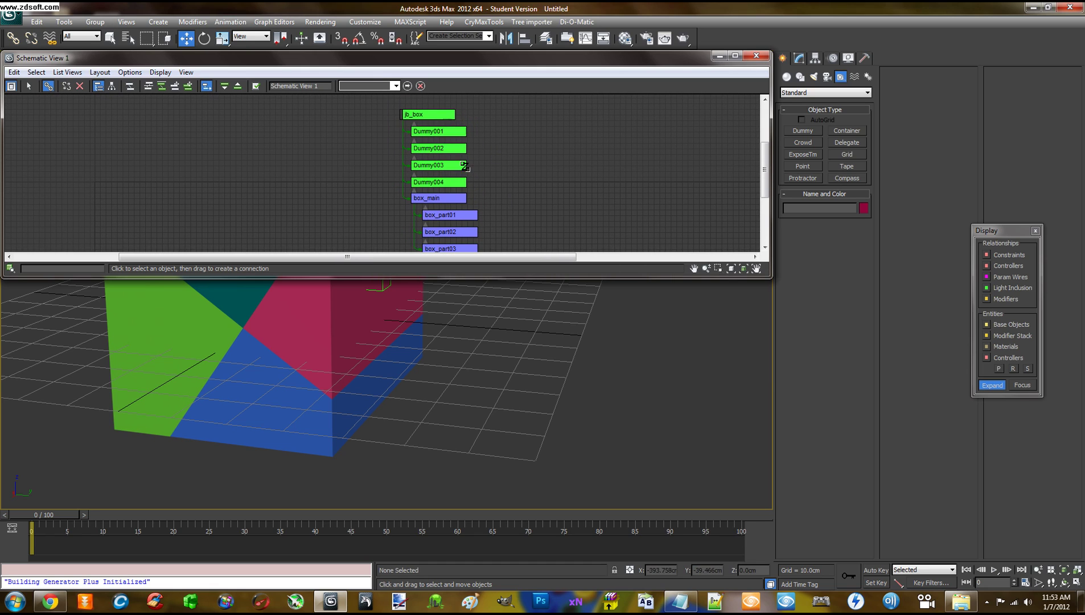
middle_click_drag(480, 199, 480, 180)
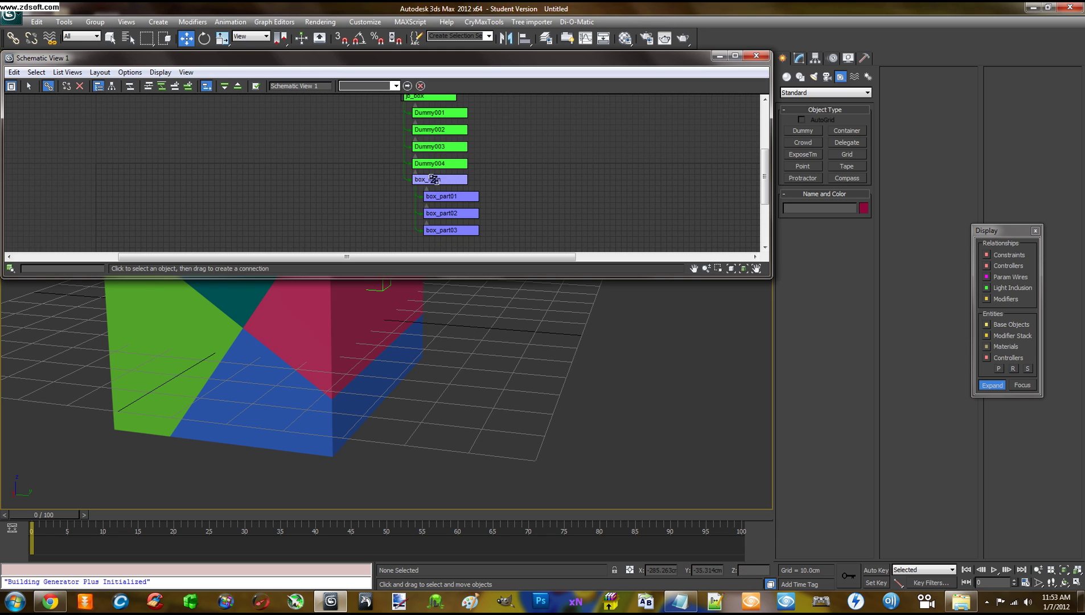
middle_click_drag(512, 191, 512, 193)
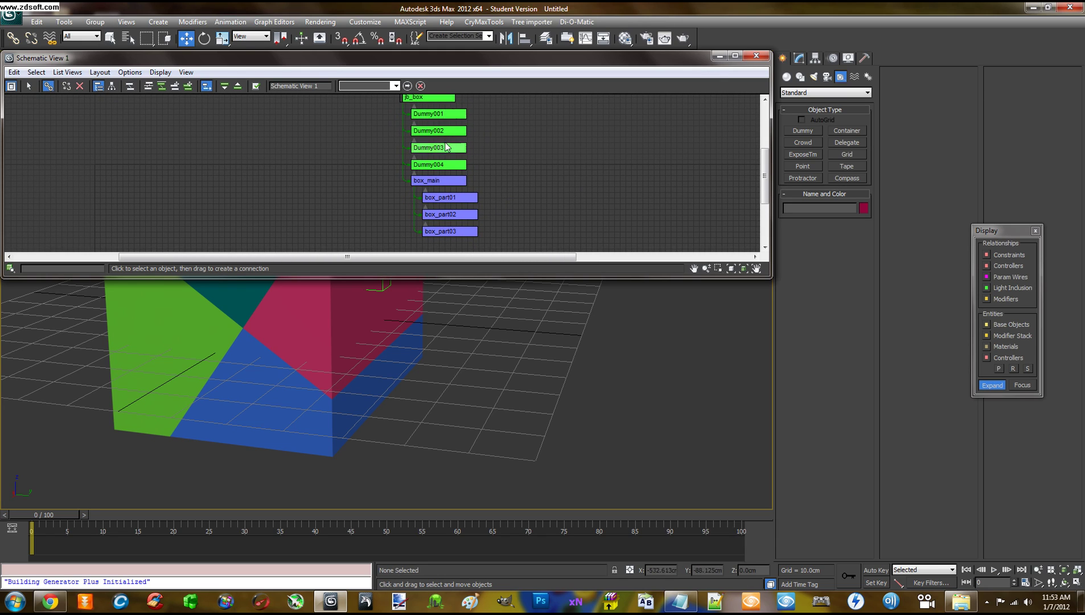
middle_click_drag(506, 126, 512, 128)
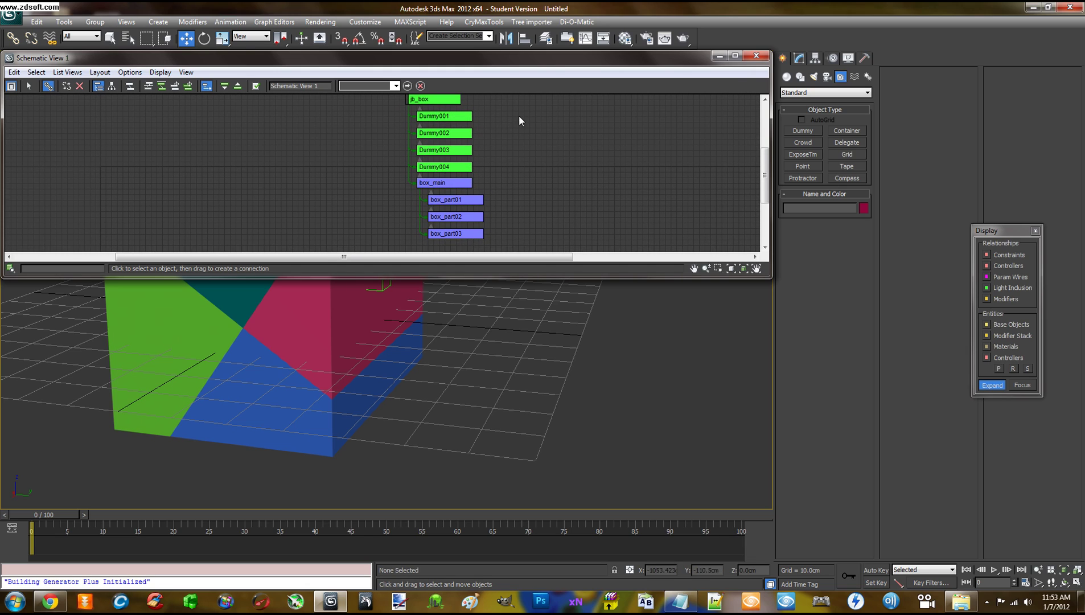
left_click(757, 55)
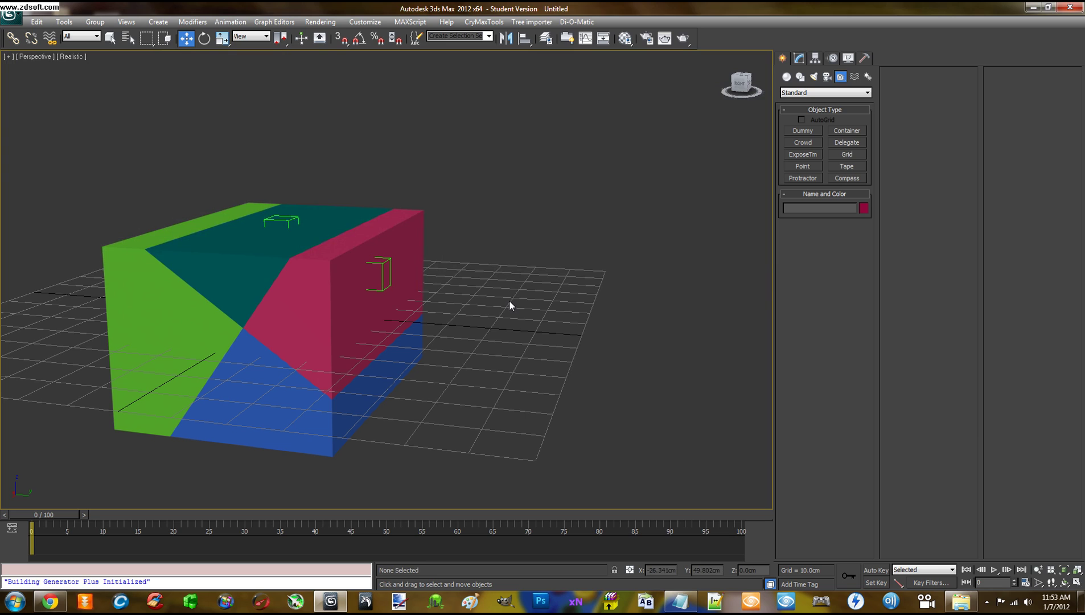
- Rename Dummy003, the helper at the underside of the box, as $joint01
mouse_move(504, 299)
middle_mouse_down()
mouse_move(518, 297)
mouse_move(503, 303)
middle_mouse_up()
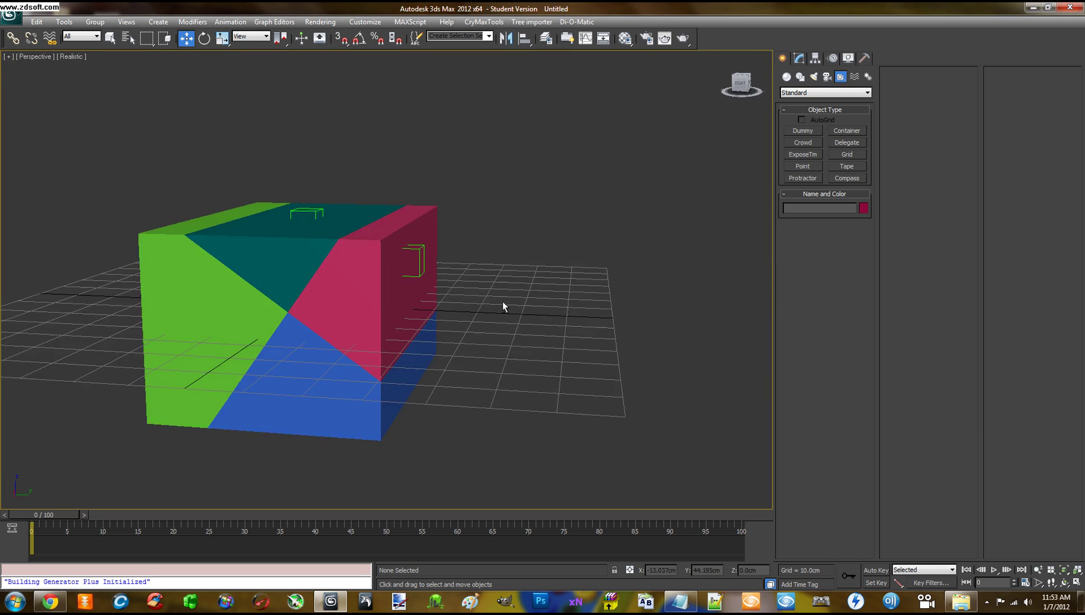
middle_click_drag(419, 254, 509, 288, "alt")
left_click(330, 331)
left_click(799, 58)
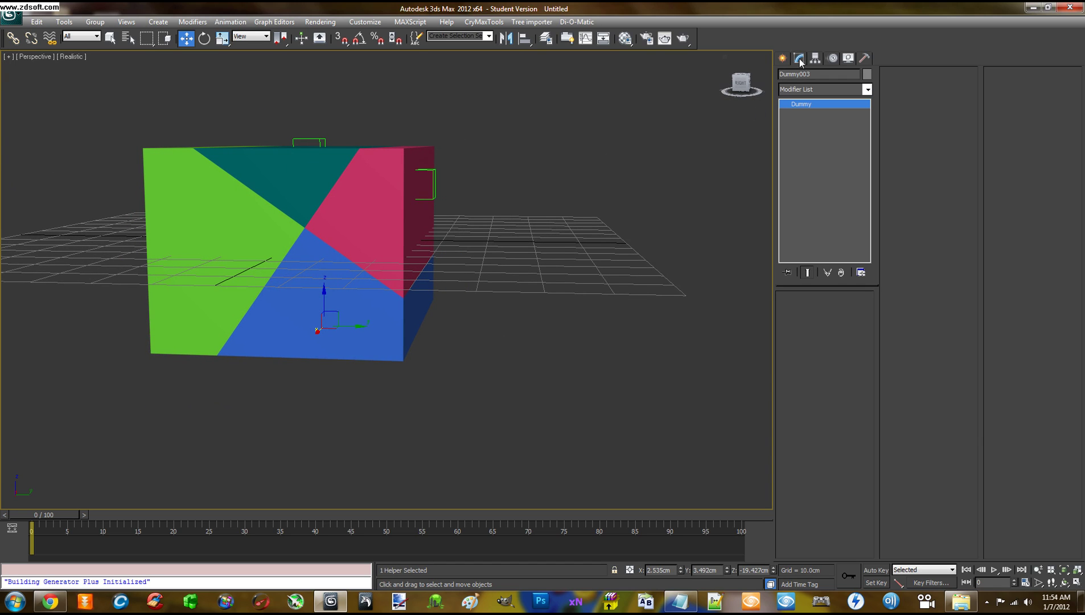
left_click(818, 75)
type("S")
- Rename Dummy001, the helper on the outer side of the red piece, as $joint02
left_click(428, 182)
left_click_drag(813, 74, 779, 75)
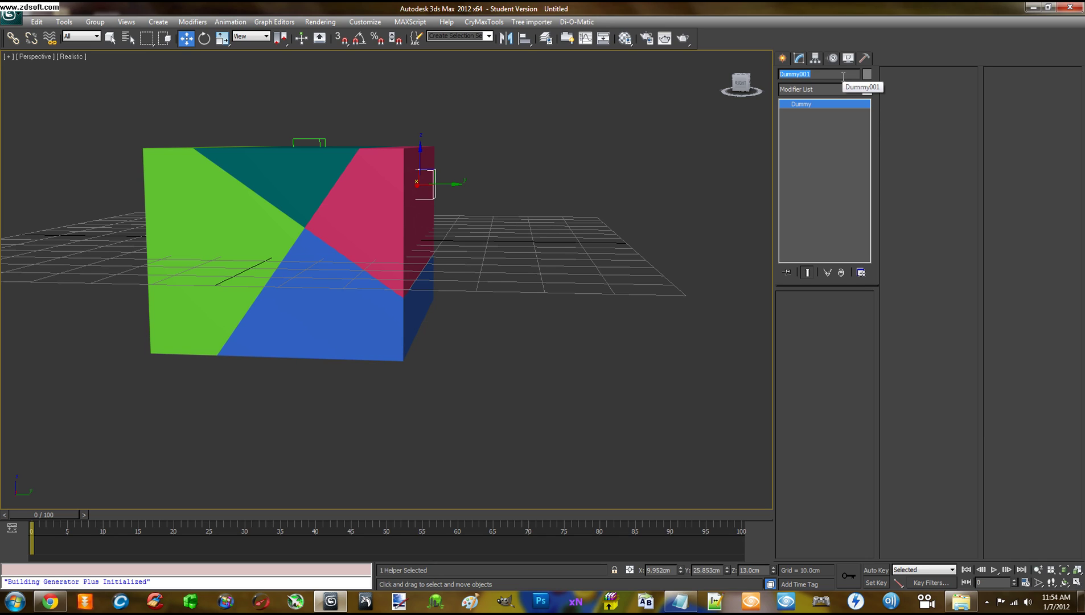
type("$Joint02")
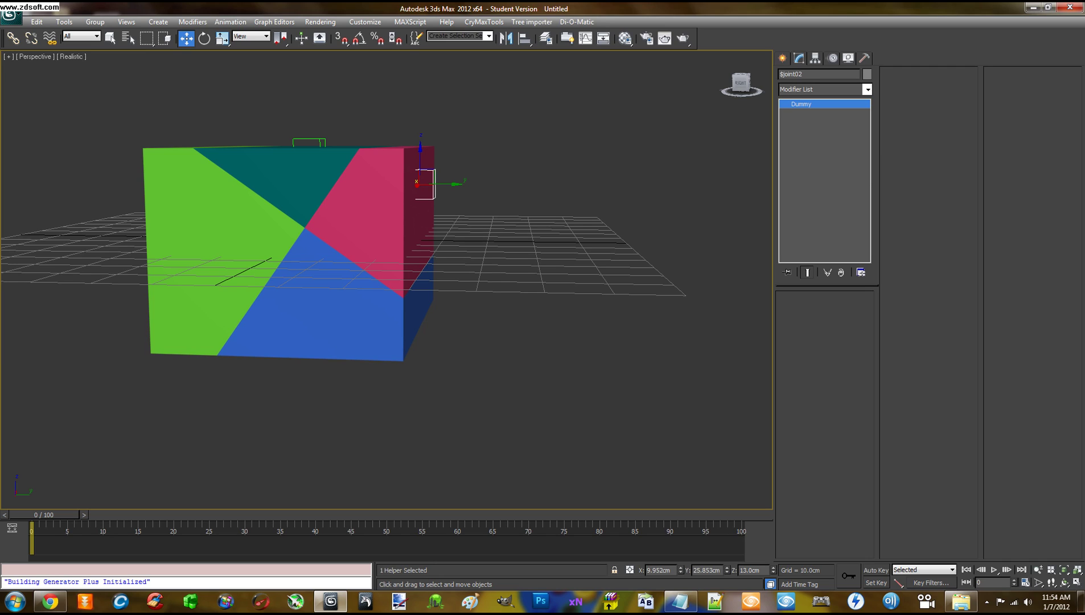
- Rename Dummy002, the helper on top of the box, as $joint03
left_click(321, 141)
double_click(813, 72)
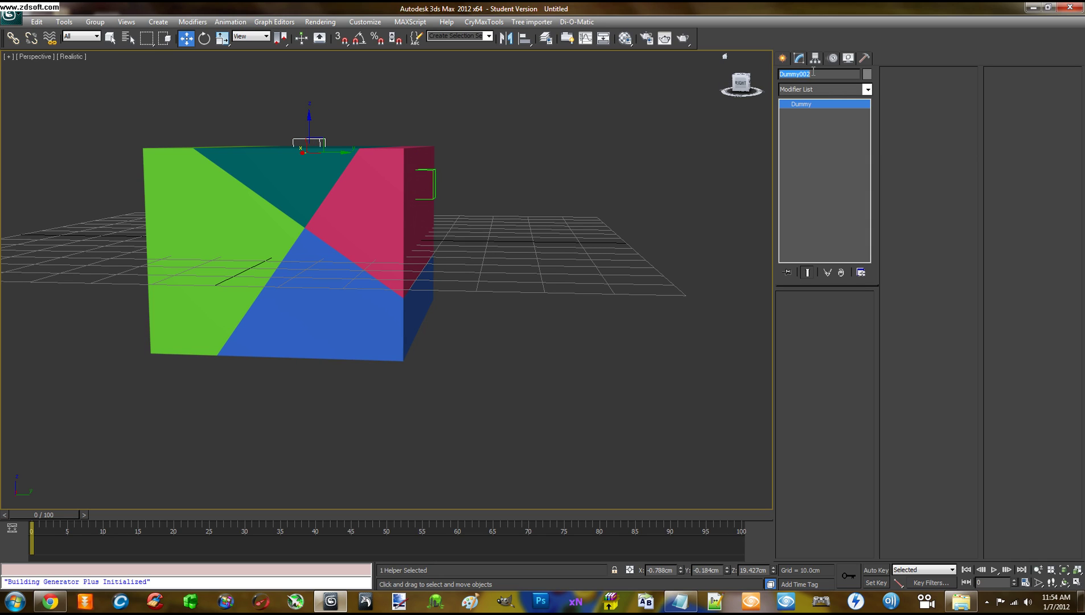
type("$joint03")
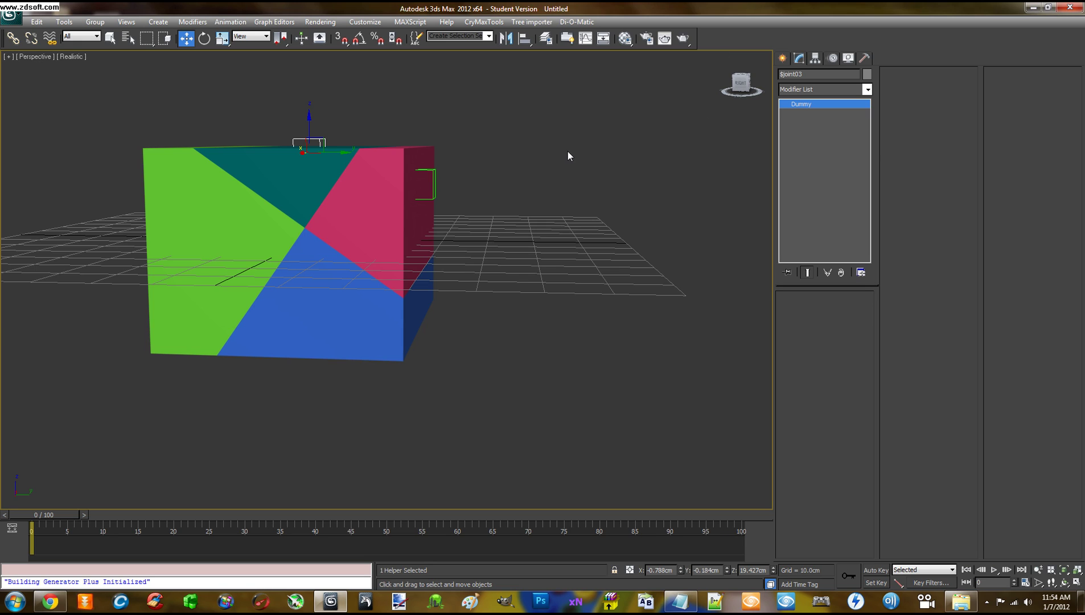
- Rename Dummy004, the helper on the outer side of the green piece, as $joint04
middle_click_drag(569, 151, 592, 182, "alt")
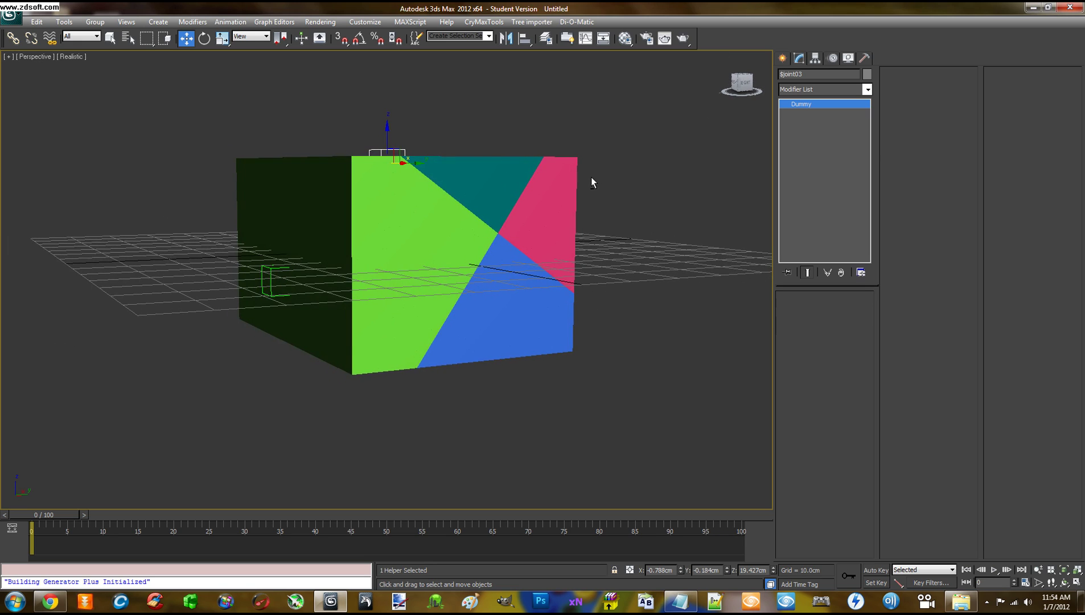
left_click(268, 279)
left_click(823, 74)
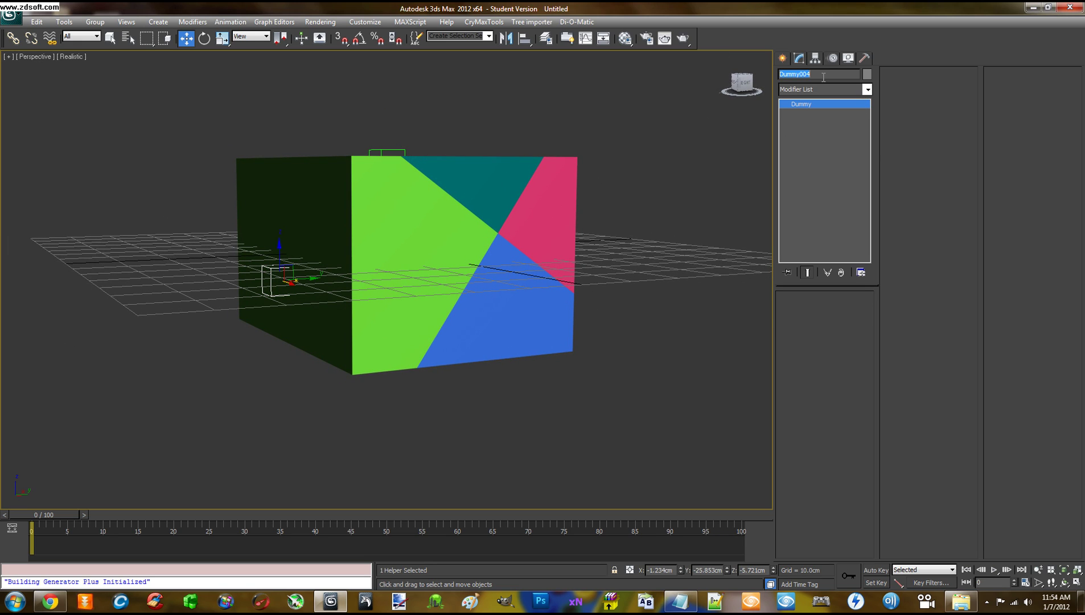
type("$joint04")
- Reopen the saved Schematic View, check the renamed joints and box parts under jb_box, and close it
middle_click_drag(672, 202, 643, 211, "alt")
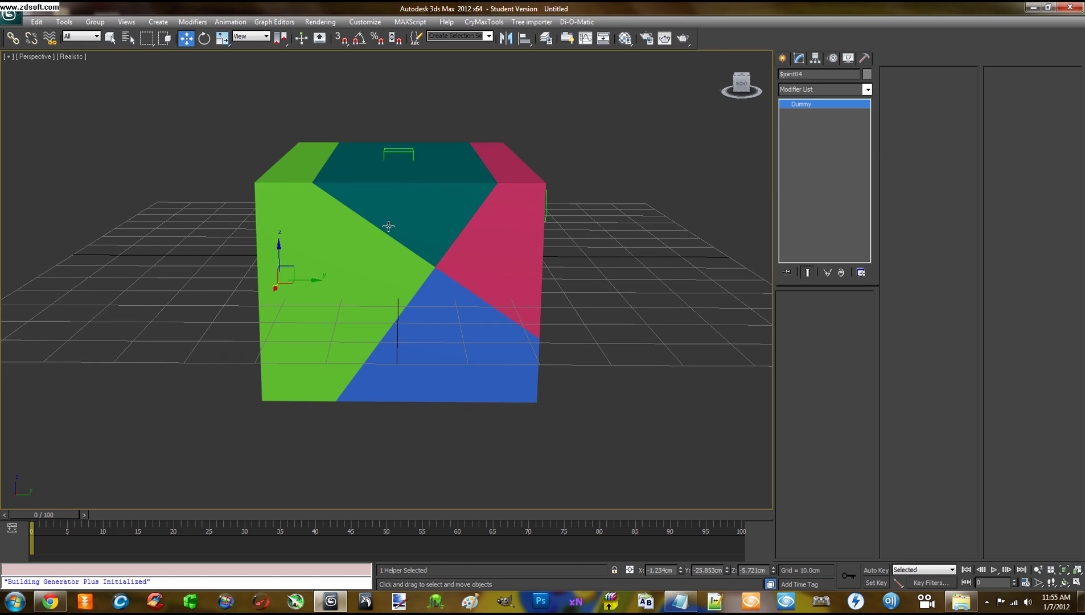
middle_click_drag(434, 323, 493, 304, "alt")
left_click(274, 22)
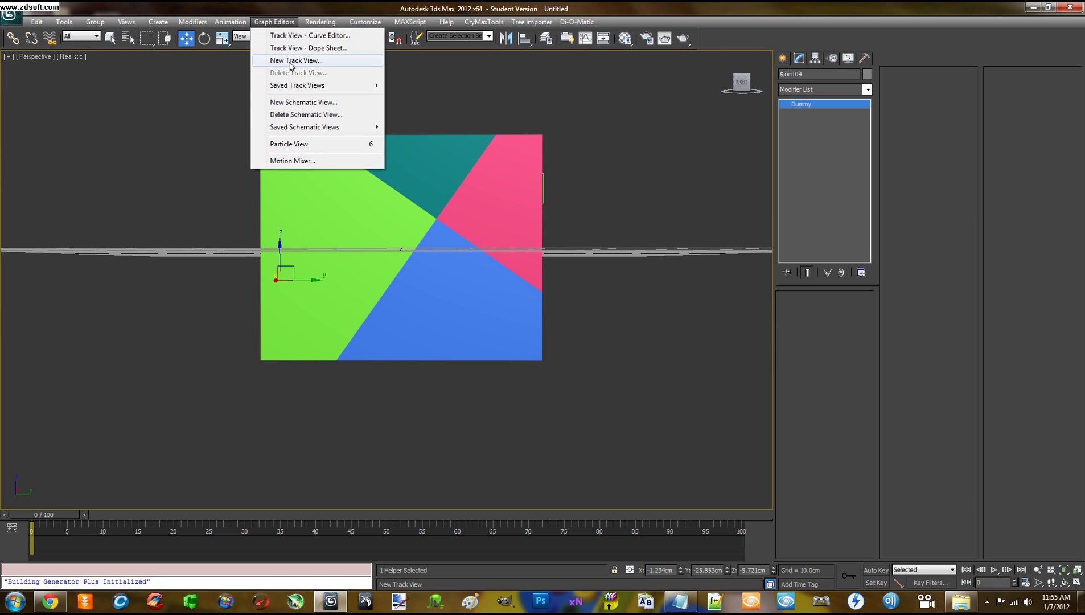
mouse_move(319, 131)
left_click(428, 127)
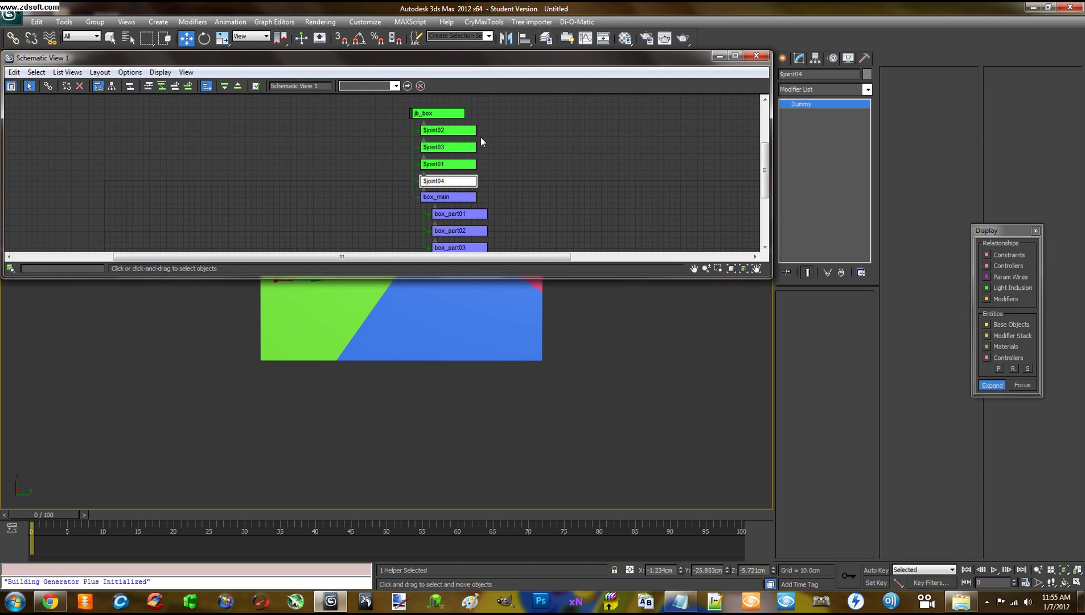
left_click(509, 152)
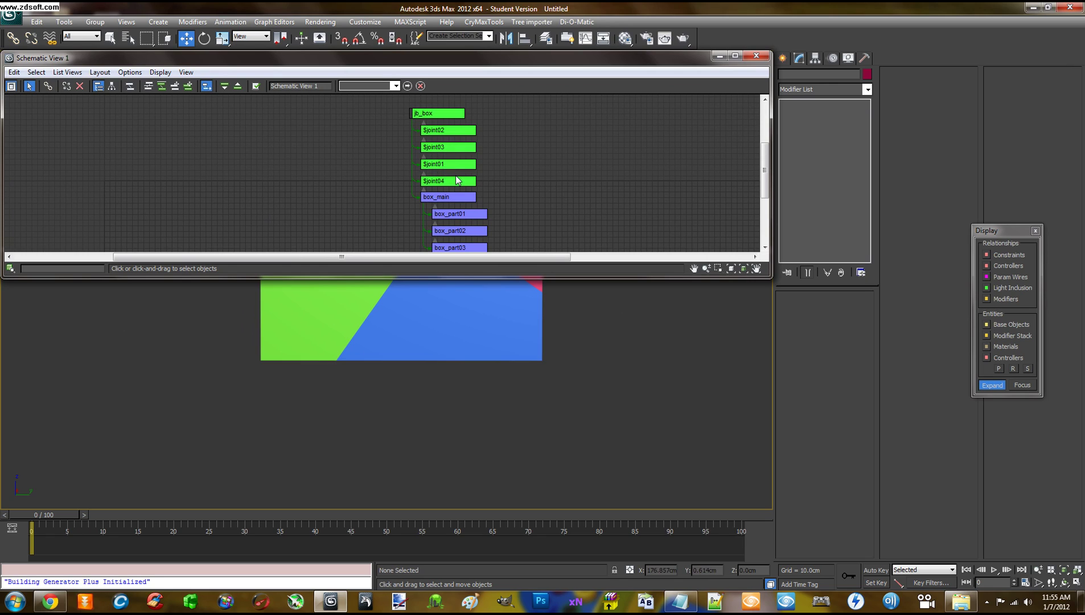
middle_click_drag(523, 147, 518, 143)
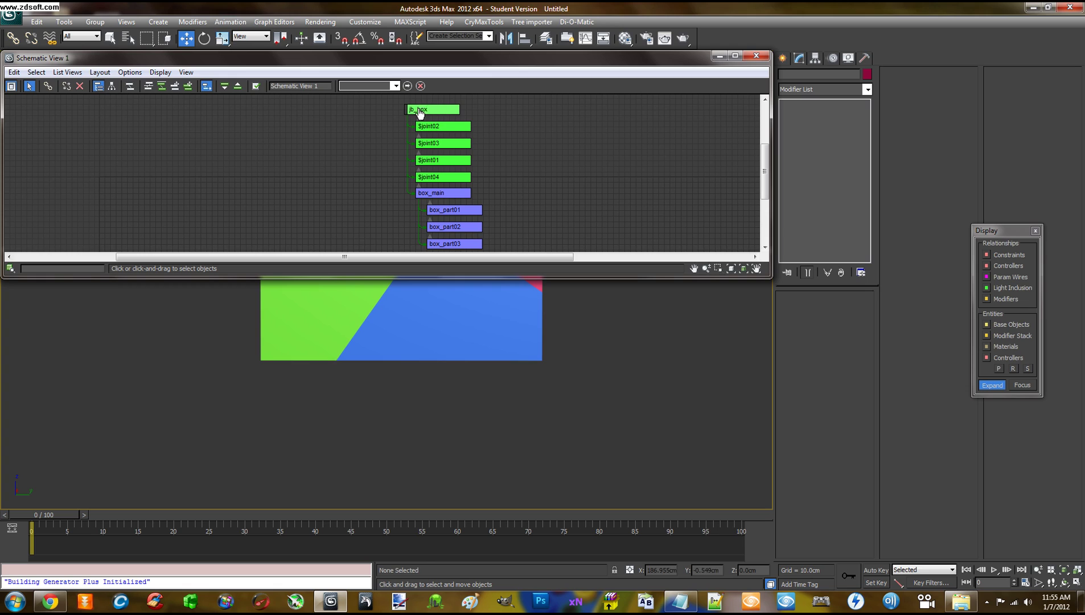
middle_click_drag(552, 176, 510, 159)
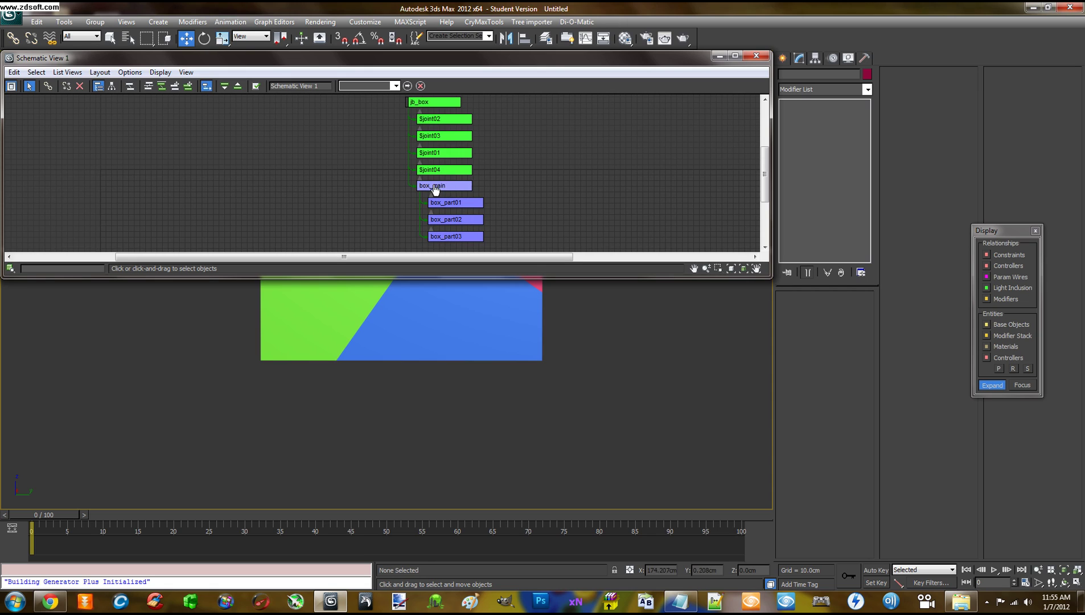
middle_click_drag(506, 199, 499, 209)
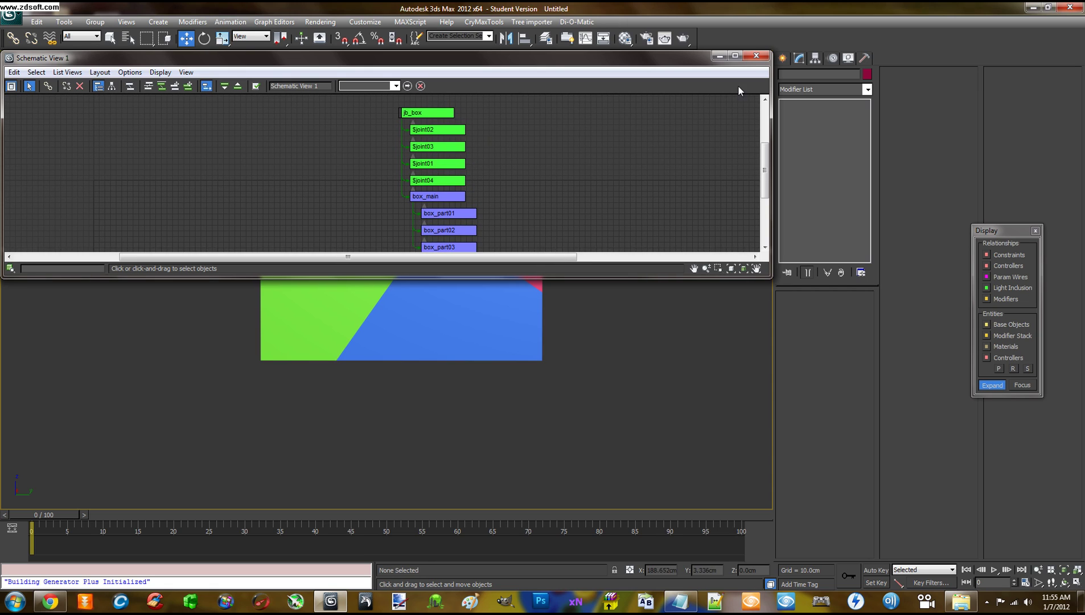
left_click(756, 56)
- Select the blue box_main piece and inspect it and the joint helpers from the front and from underneath
mouse_move(628, 242)
middle_mouse_down("alt")
mouse_move(589, 255)
mouse_move(622, 256)
middle_mouse_up("alt")
scroll(537, 272, "down", 4)
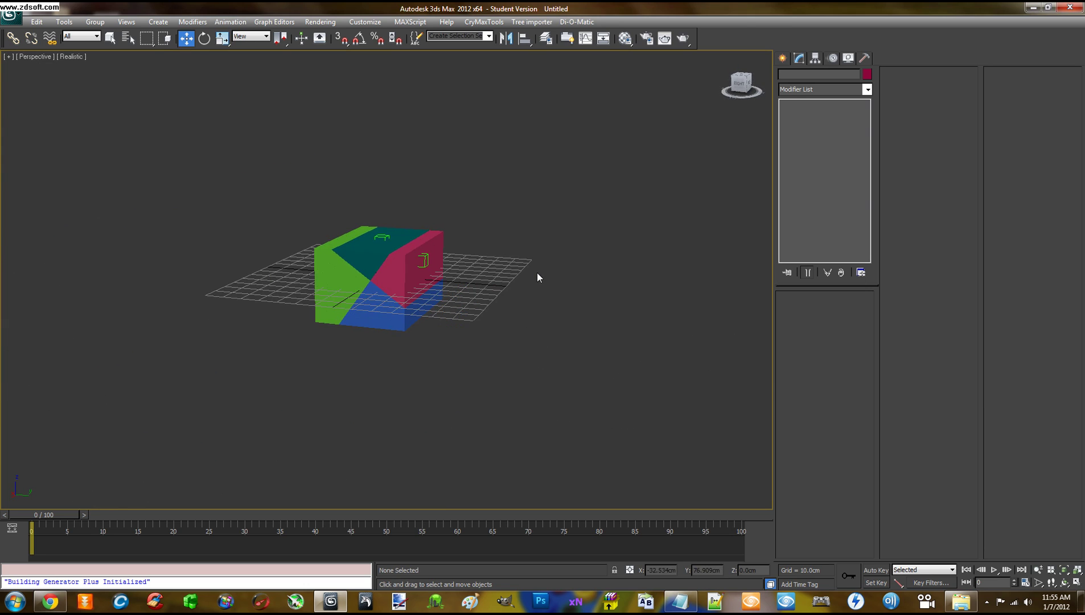
scroll(537, 272, "up", 2)
middle_click_drag(516, 281, 553, 267, "alt")
middle_click_drag(557, 228, 584, 240, "alt")
scroll(537, 228, "up", 3)
left_click(427, 305)
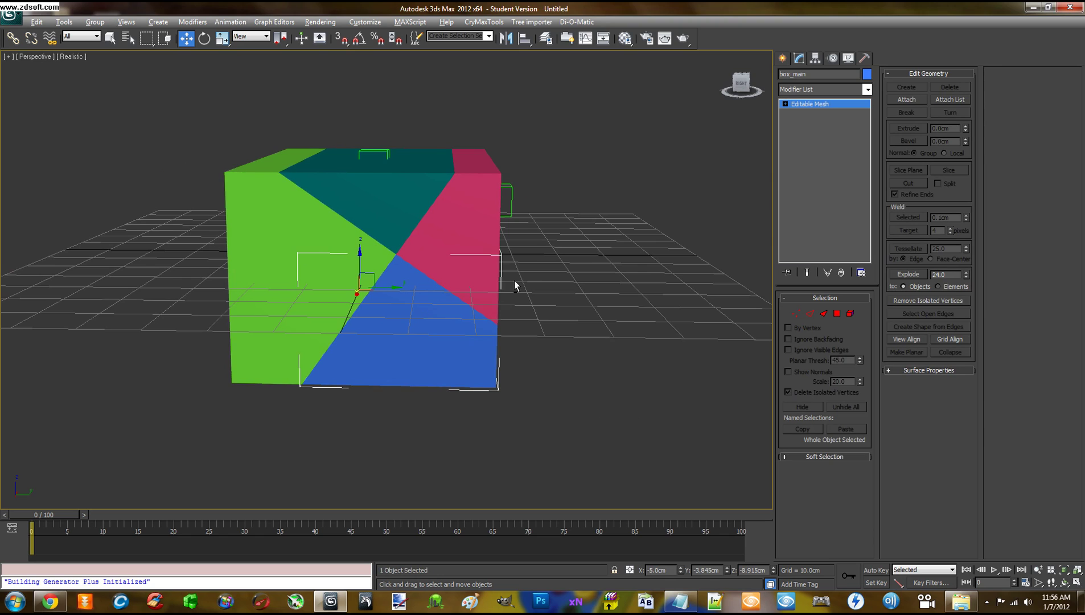
middle_click_drag(516, 286, 515, 216, "alt")
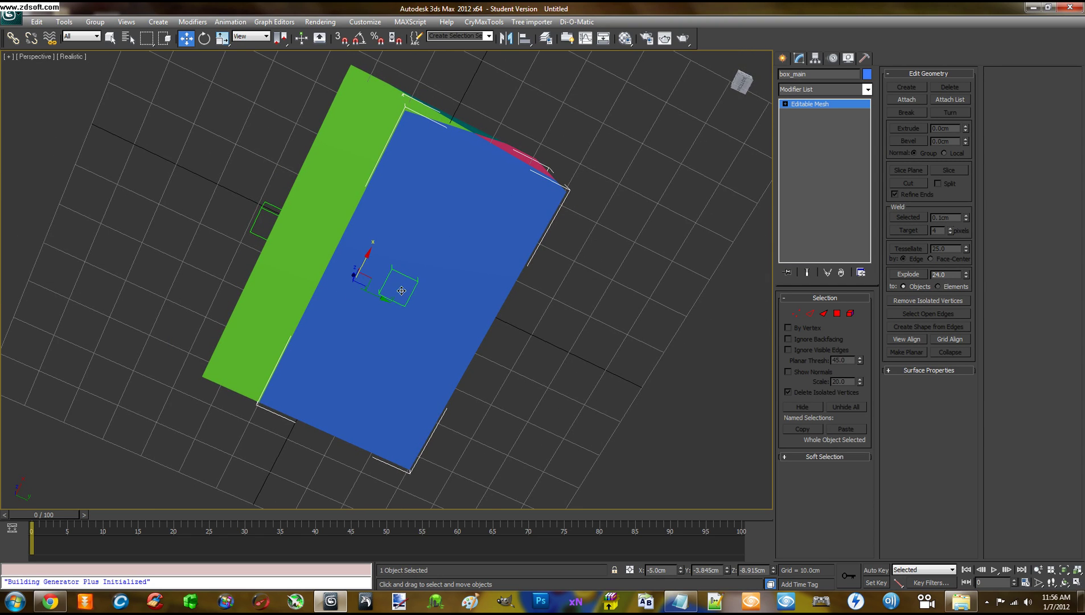
middle_click_drag(401, 291, 428, 339, "alt")
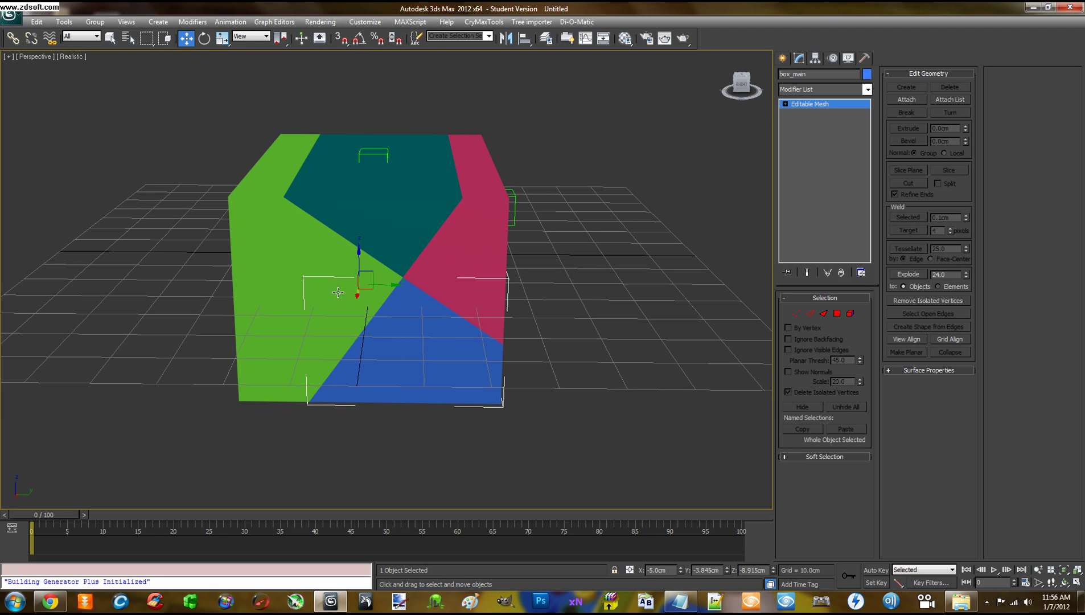
- Select the pink, teal and green pieces together with the blue box_main piece
middle_click_drag(339, 292, 454, 302, "alt")
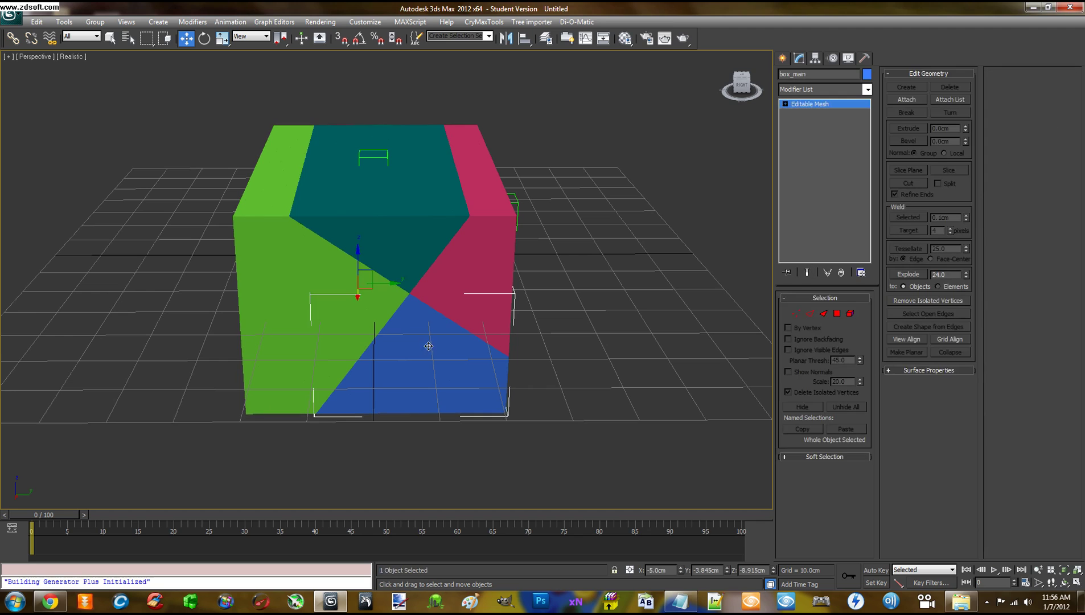
left_click(463, 258, "ctrl")
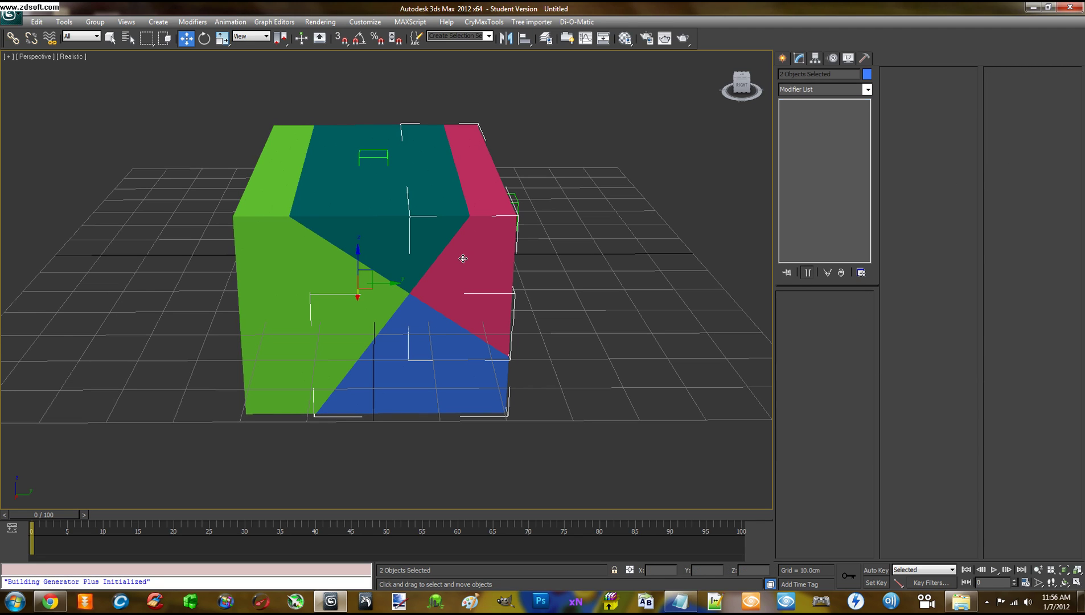
left_click(387, 240, "ctrl")
left_click(301, 272, "ctrl")
mouse_move(371, 312)
middle_mouse_down("alt")
mouse_move(359, 311)
mouse_move(395, 311)
mouse_move(475, 282)
mouse_move(376, 284)
mouse_move(395, 300)
mouse_move(395, 223)
mouse_move(419, 233)
mouse_move(383, 310)
middle_mouse_up("alt")
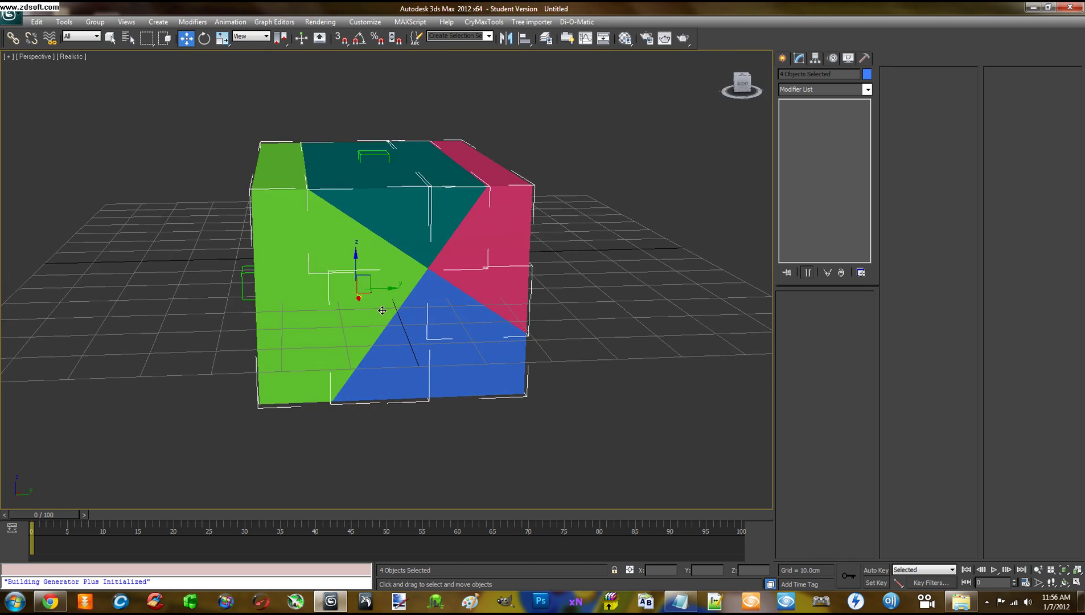
left_click(815, 58)
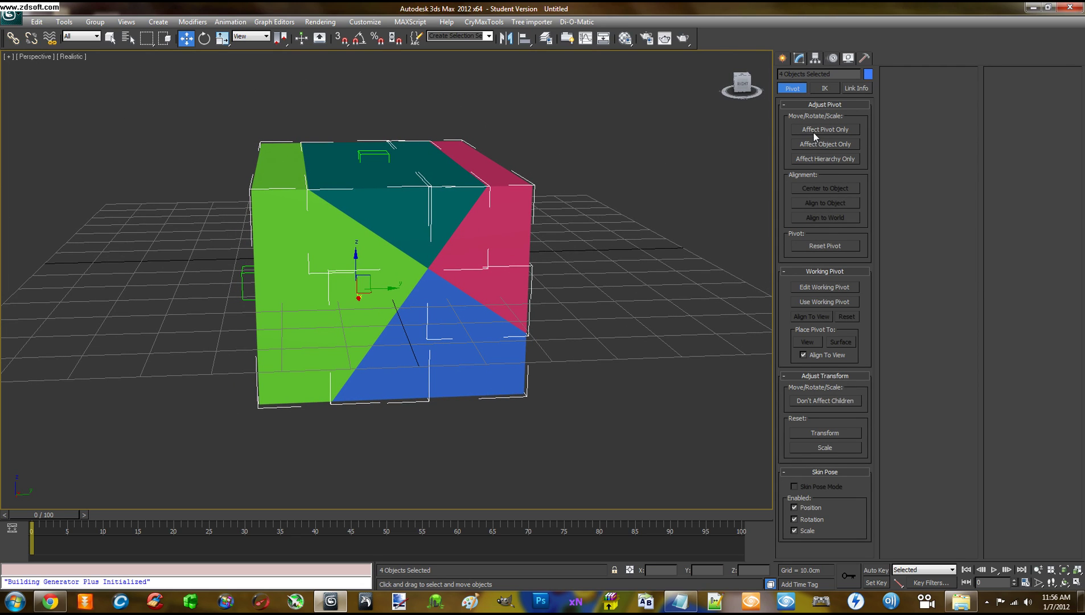
left_click(800, 58)
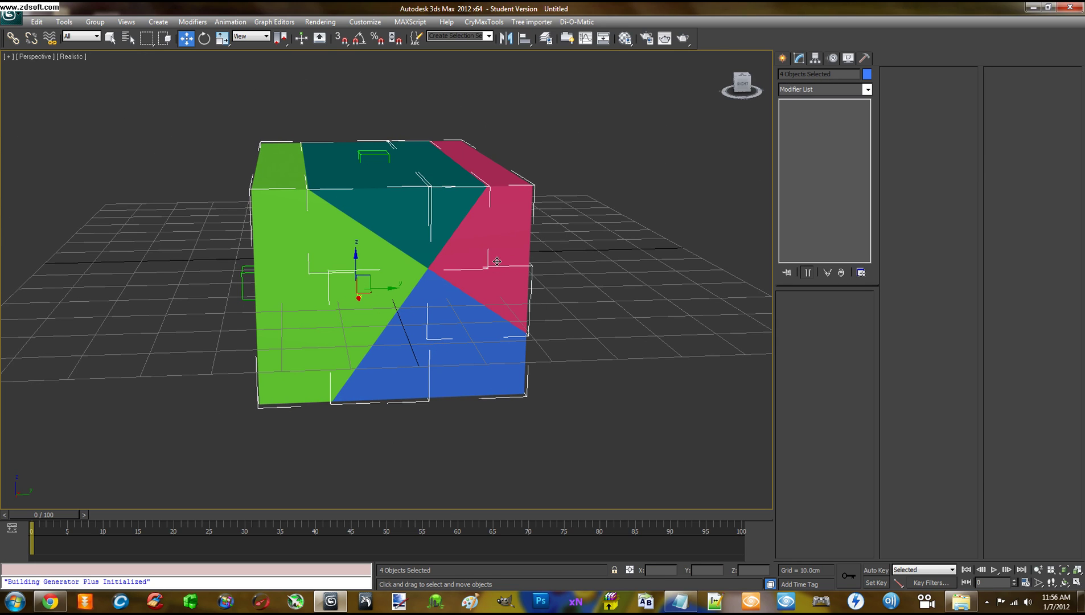
middle_click_drag(626, 227, 501, 214, "alt")
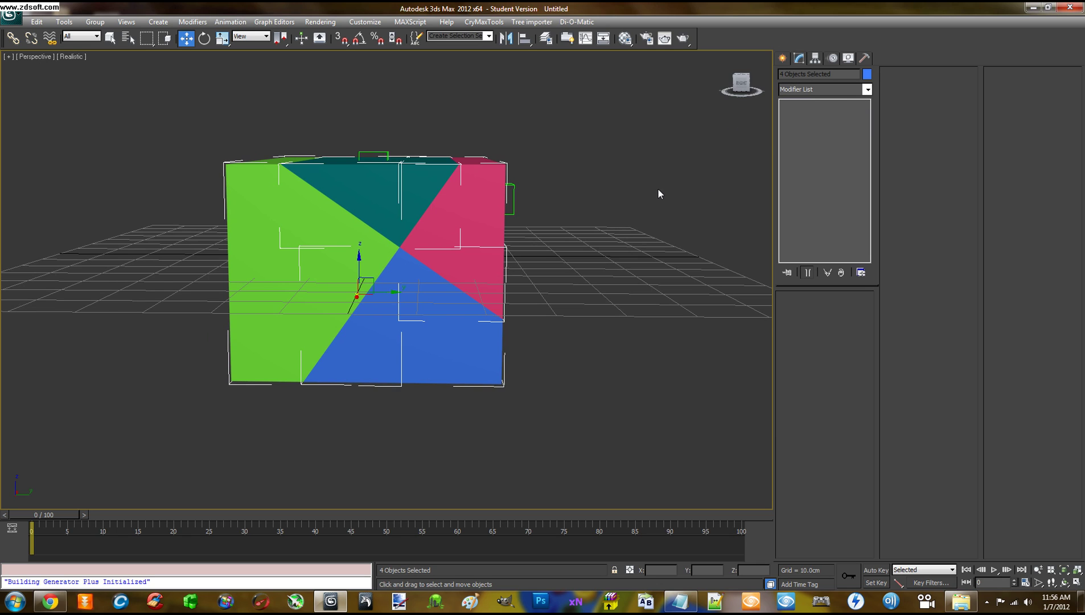
middle_click_drag(659, 192, 652, 198, "alt")
- Move only the pivots of the four selected box pieces to the world origin, then deselect the pieces
left_click(814, 60)
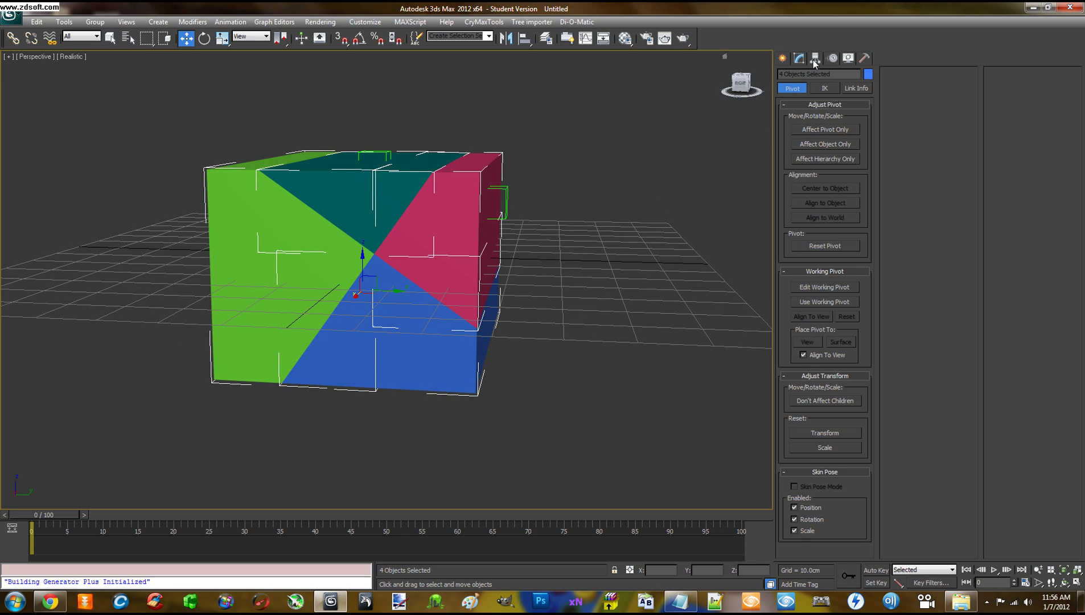
left_click(825, 129)
mouse_move(621, 221)
middle_mouse_down("alt")
mouse_move(598, 232)
mouse_move(610, 213)
mouse_move(605, 220)
middle_mouse_up("alt")
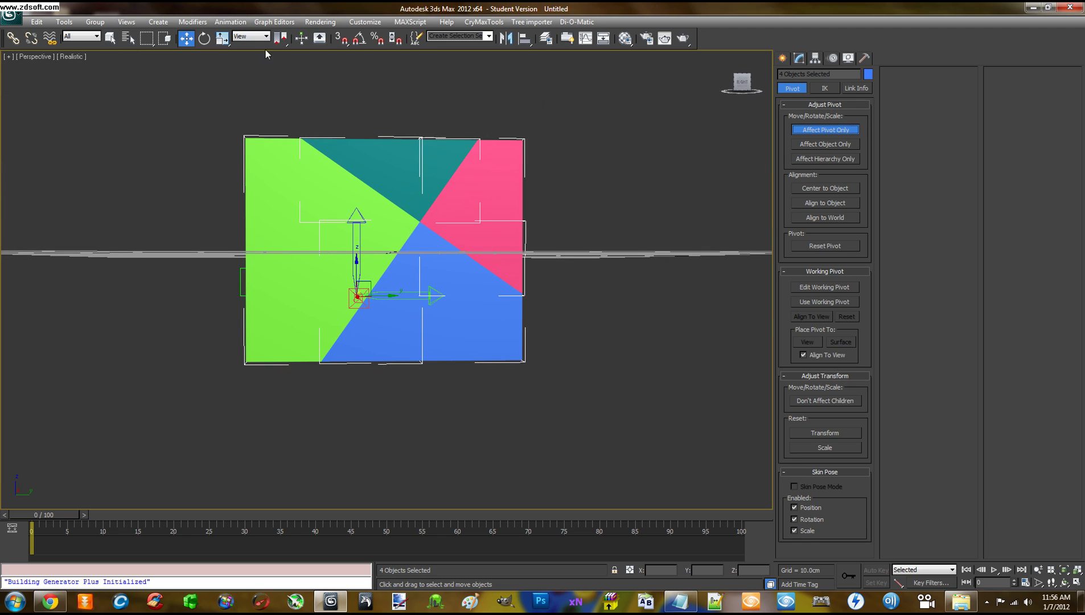
right_click(183, 41)
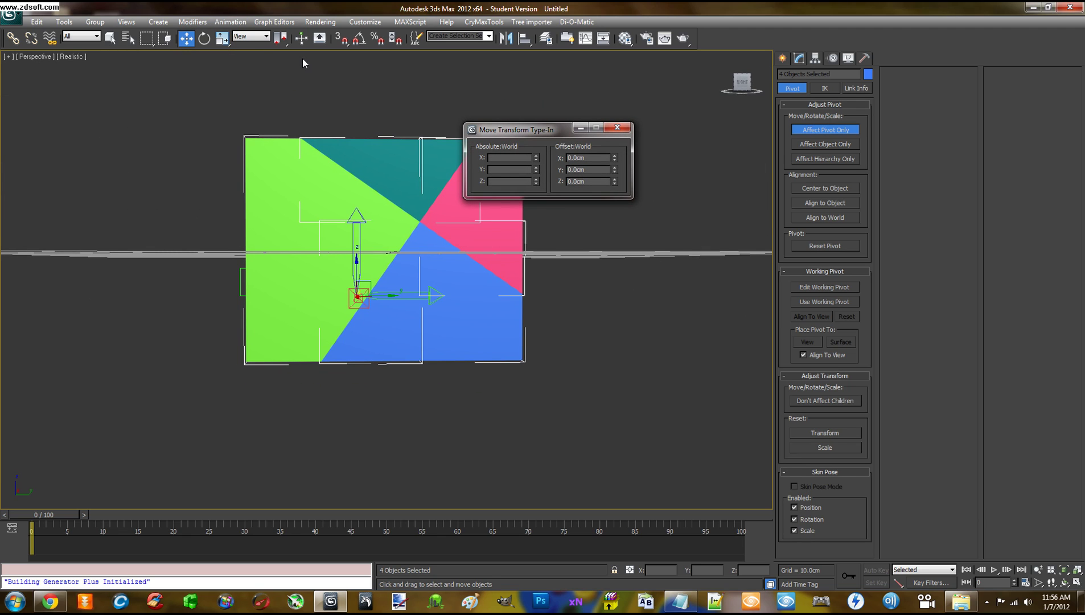
left_click(537, 167)
left_click(537, 179)
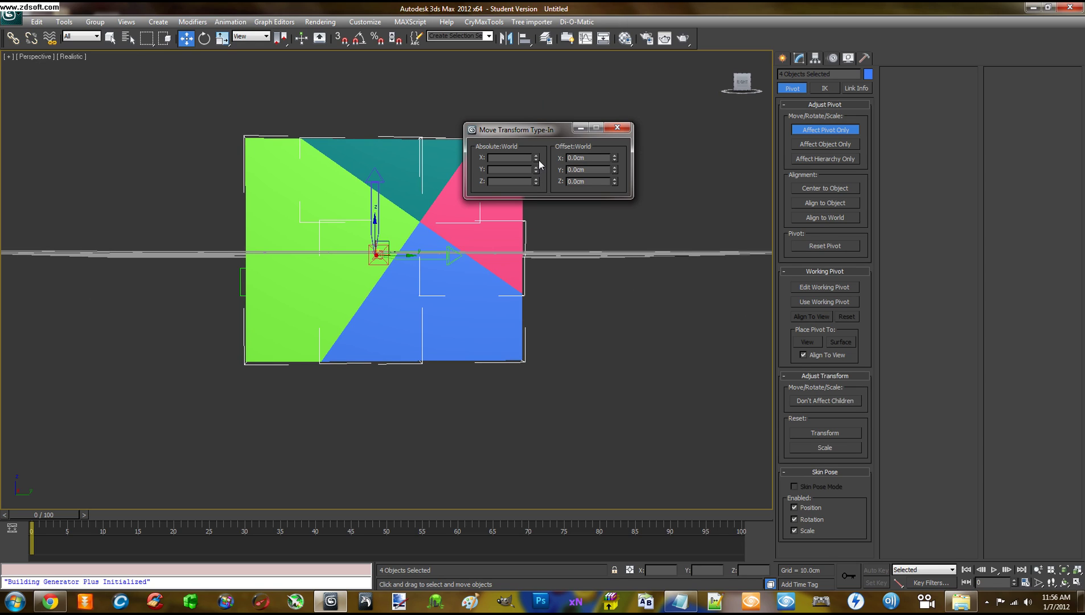
left_click(617, 127)
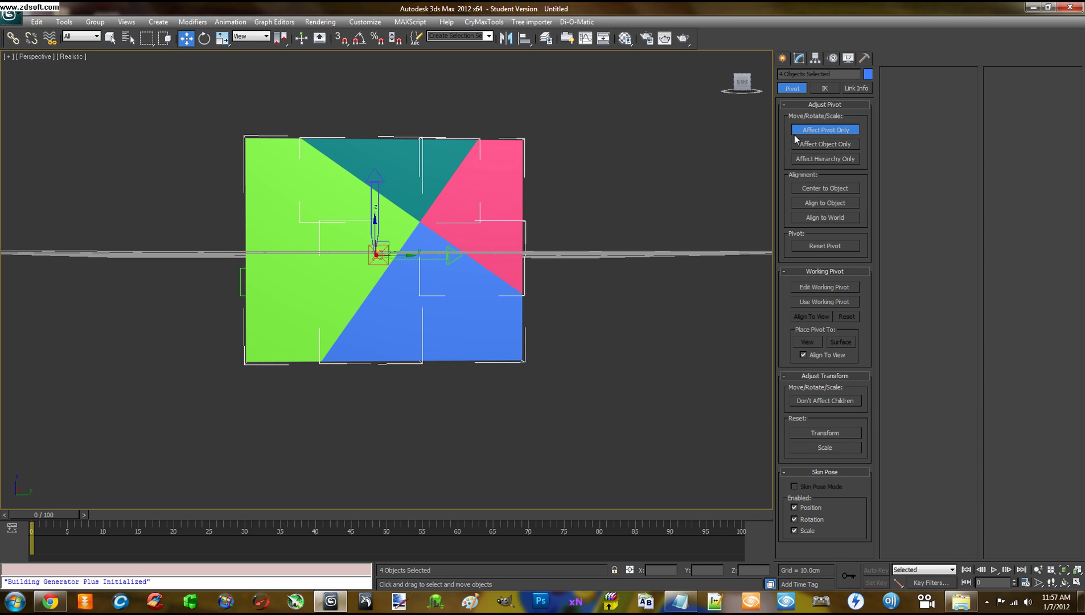
left_click(825, 130)
left_click(709, 188)
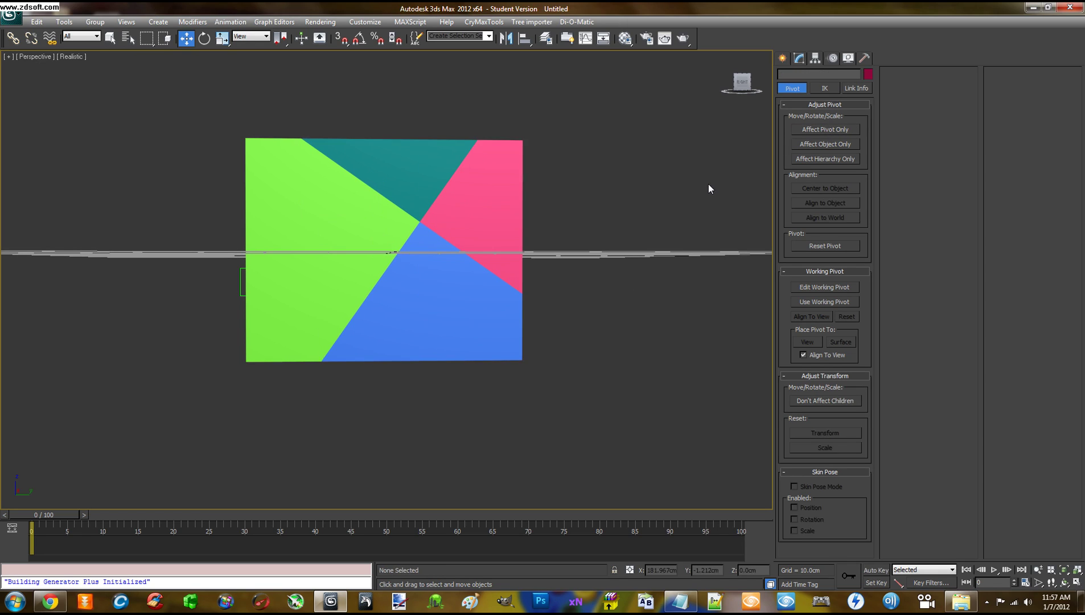
- Select the pink, teal, green and blue box pieces one at a time to check each one's pivot position
left_click(471, 215)
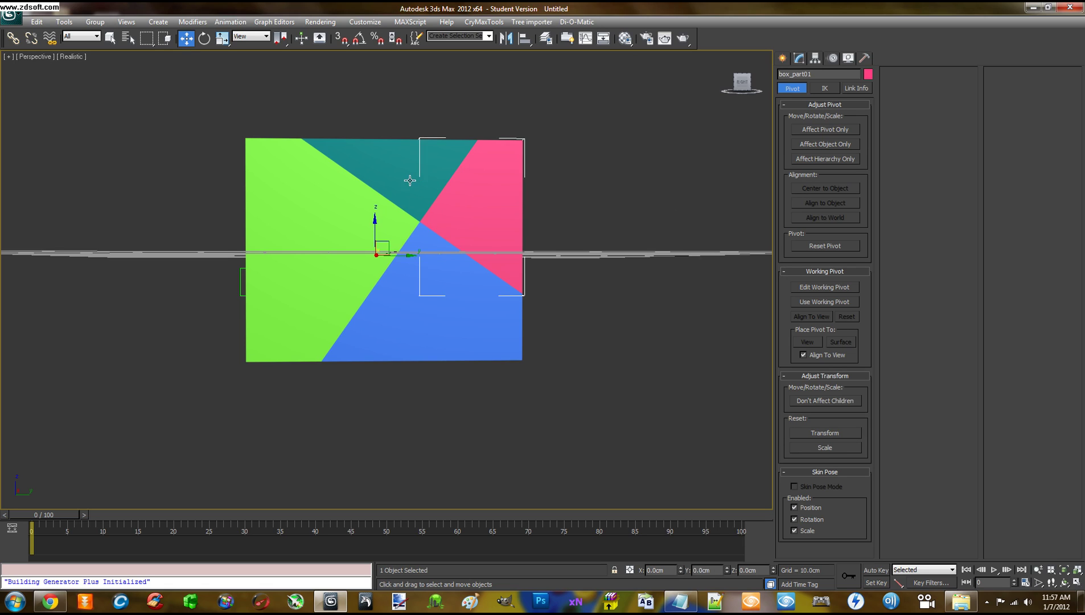
left_click(405, 182)
left_click(417, 299)
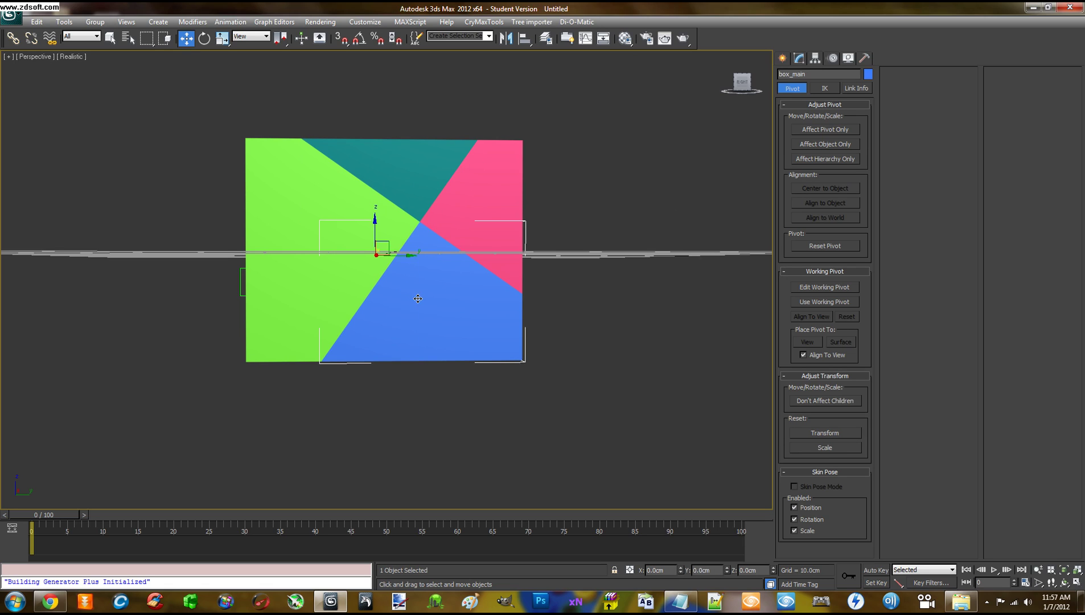
left_click(465, 227)
left_click(413, 192)
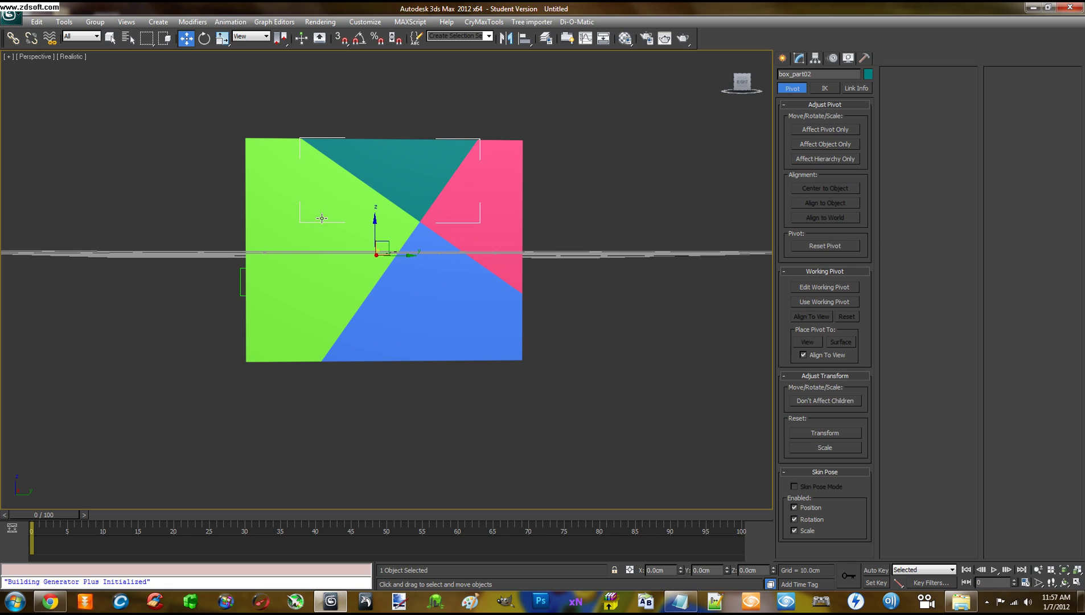
left_click(405, 291)
left_click(438, 189)
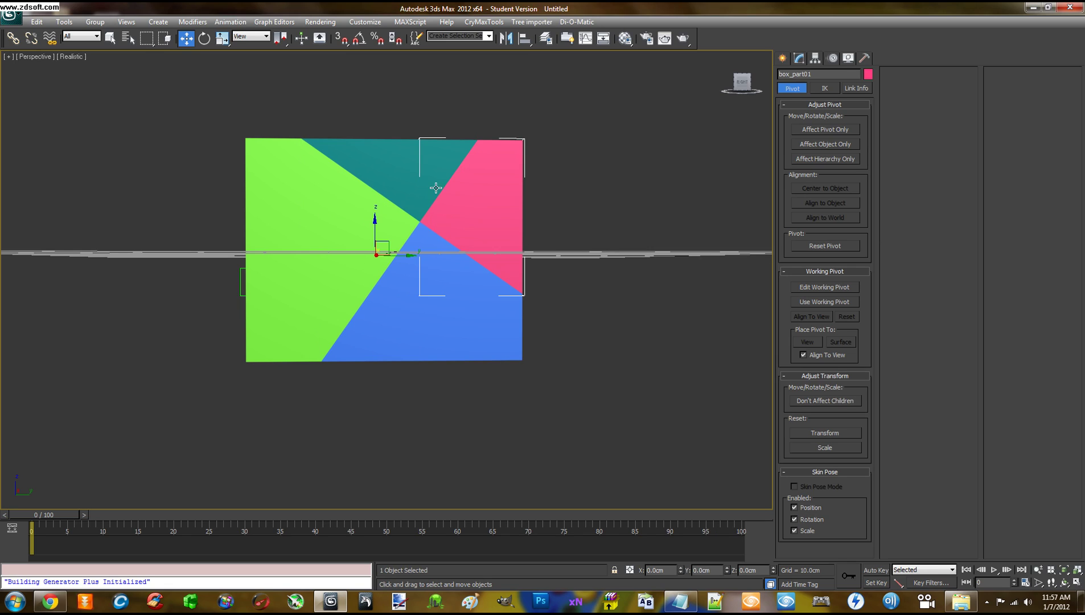
left_click(424, 179)
left_click(319, 213)
left_click(399, 295)
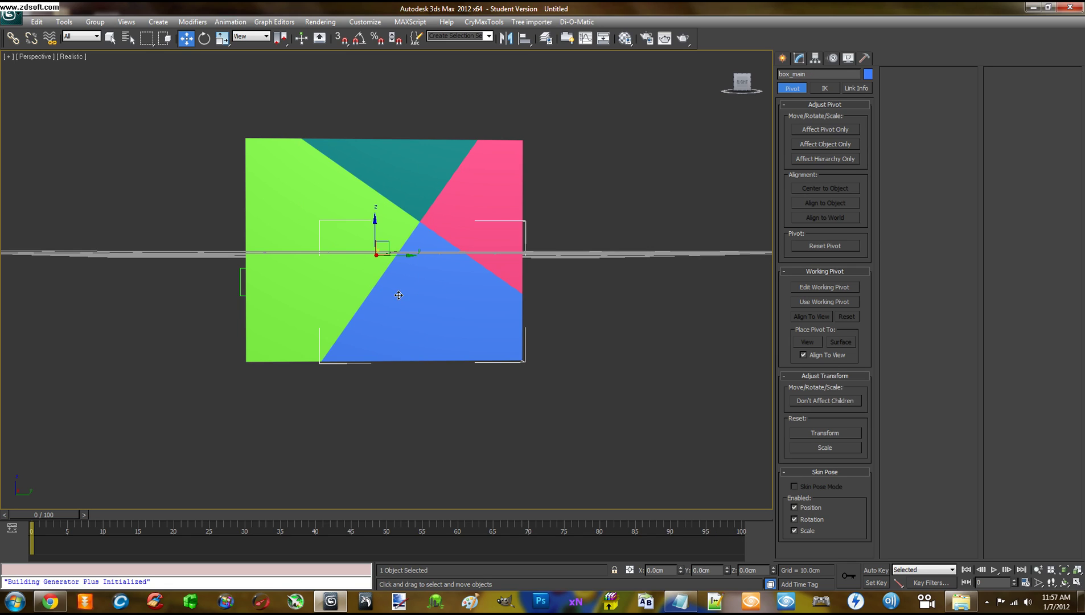
left_click(481, 236)
left_click(419, 182)
- Select the joint helpers on the green side, top and pink side of the box to check their positions and pivots
middle_click_drag(428, 213, 315, 280, "alt")
left_click(265, 280)
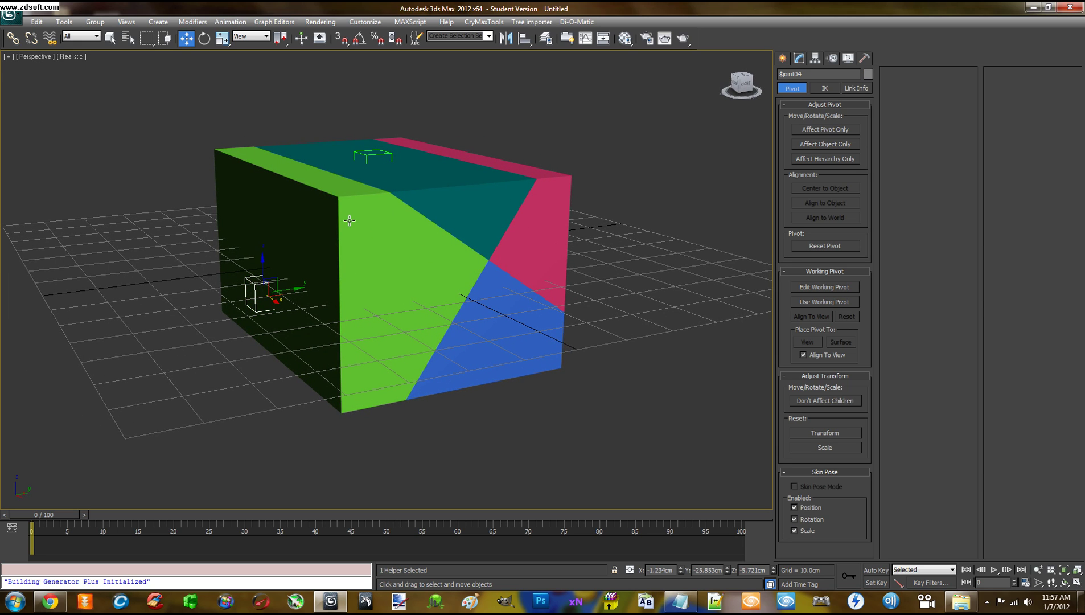
left_click(366, 154)
middle_click_drag(447, 234, 393, 250, "alt")
left_click(484, 198)
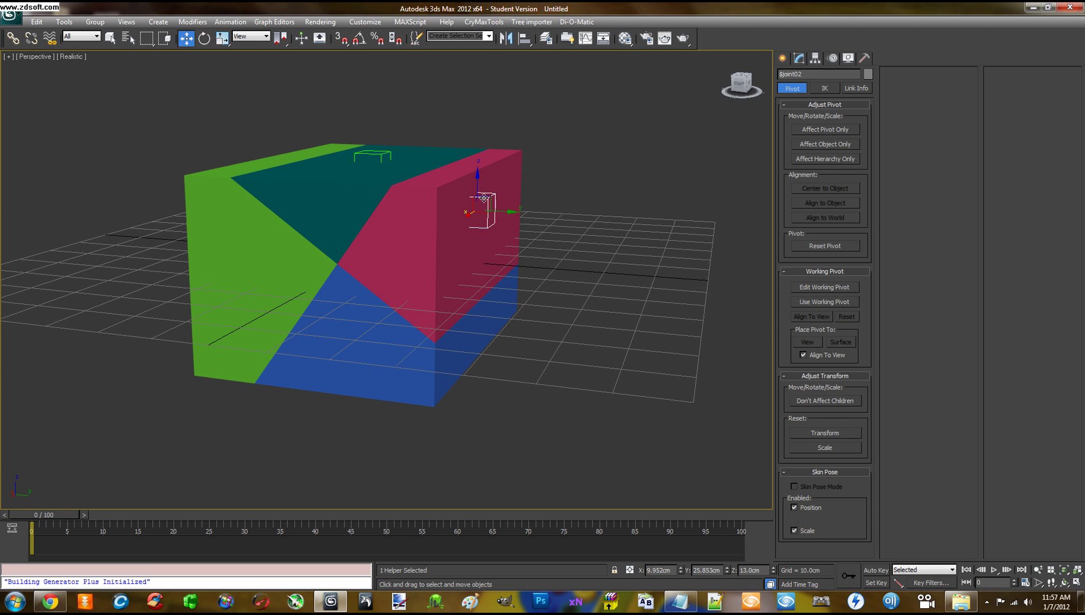
middle_click_drag(484, 198, 512, 245, "alt")
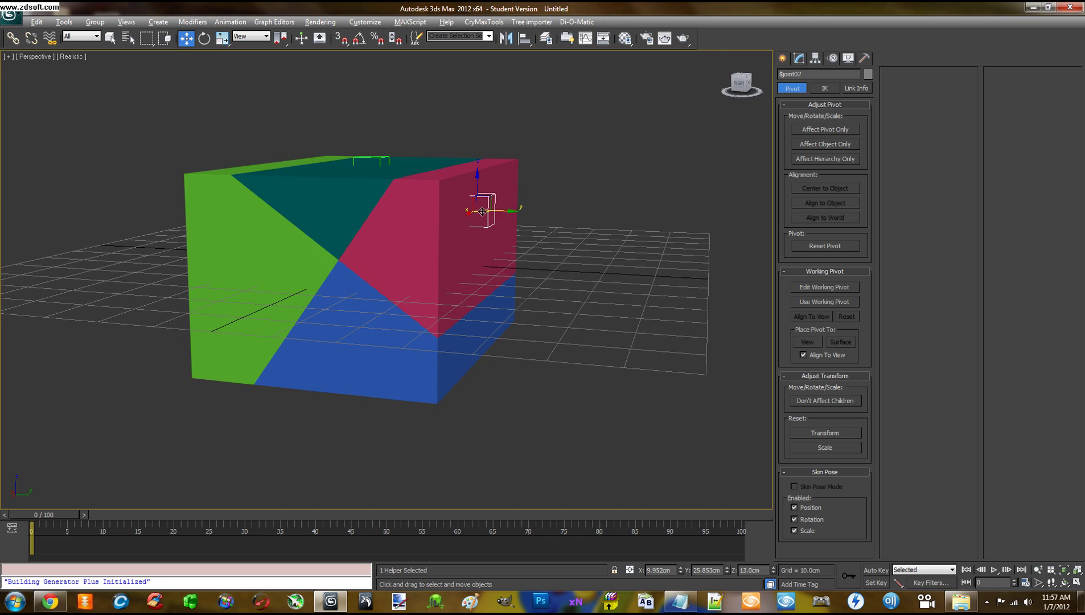
middle_click_drag(482, 211, 496, 218, "alt")
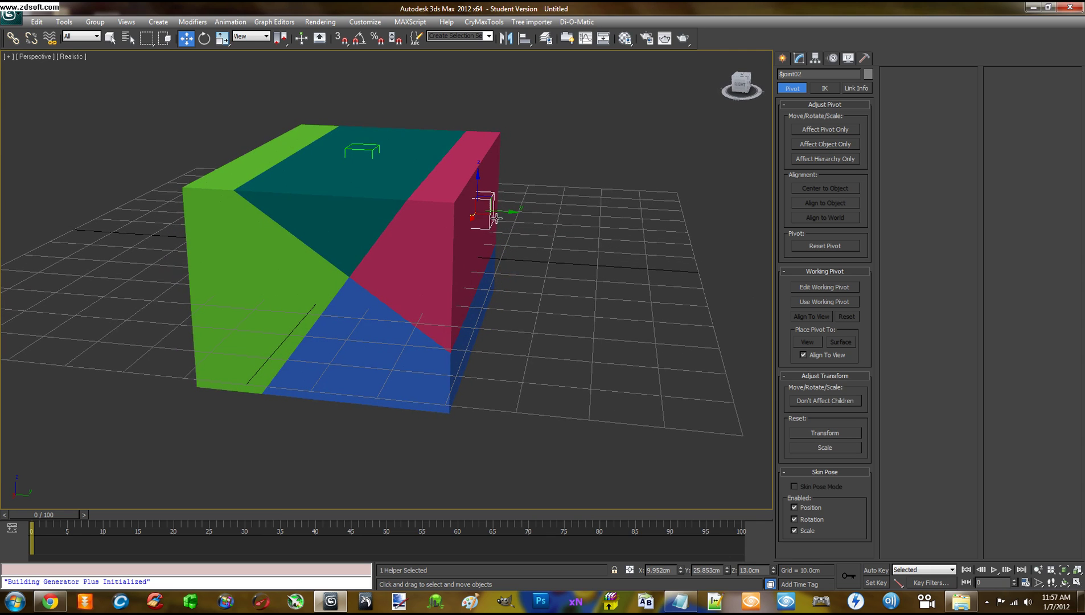
left_click(368, 146)
middle_click_drag(399, 182, 444, 176, "alt")
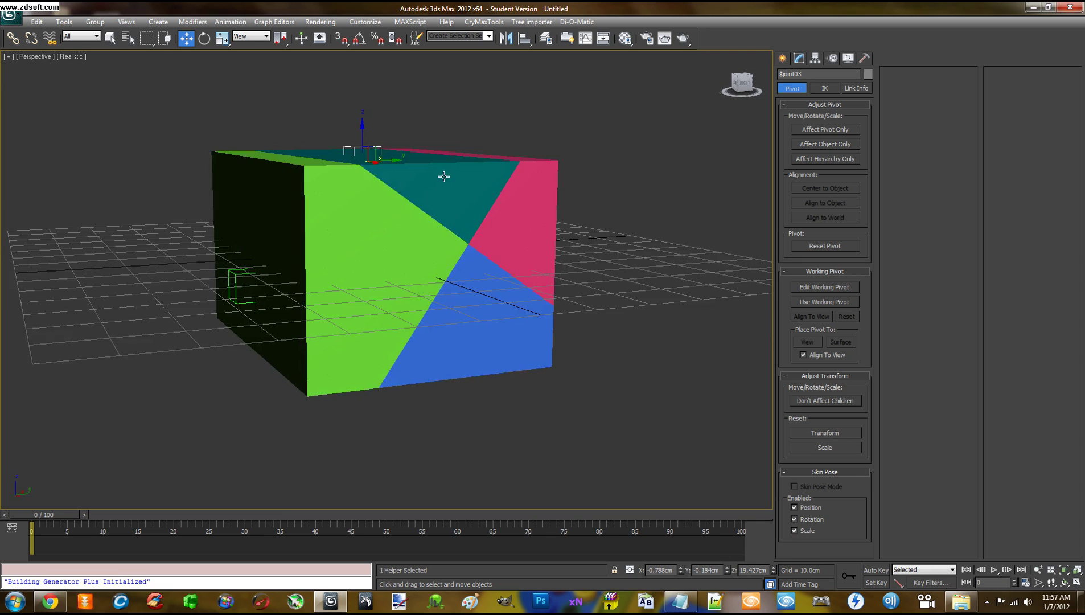
left_click(237, 279)
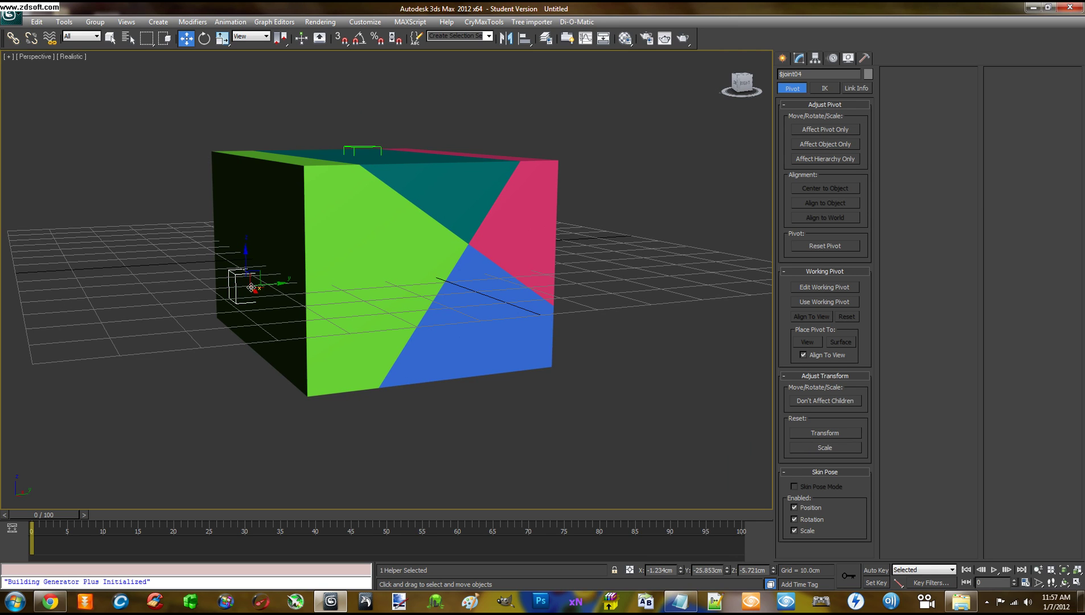
mouse_move(295, 335)
middle_mouse_down("alt")
mouse_move(298, 320)
mouse_move(271, 297)
mouse_move(361, 346)
mouse_move(299, 344)
middle_mouse_up("alt")
middle_click_drag(529, 335, 610, 327, "alt")
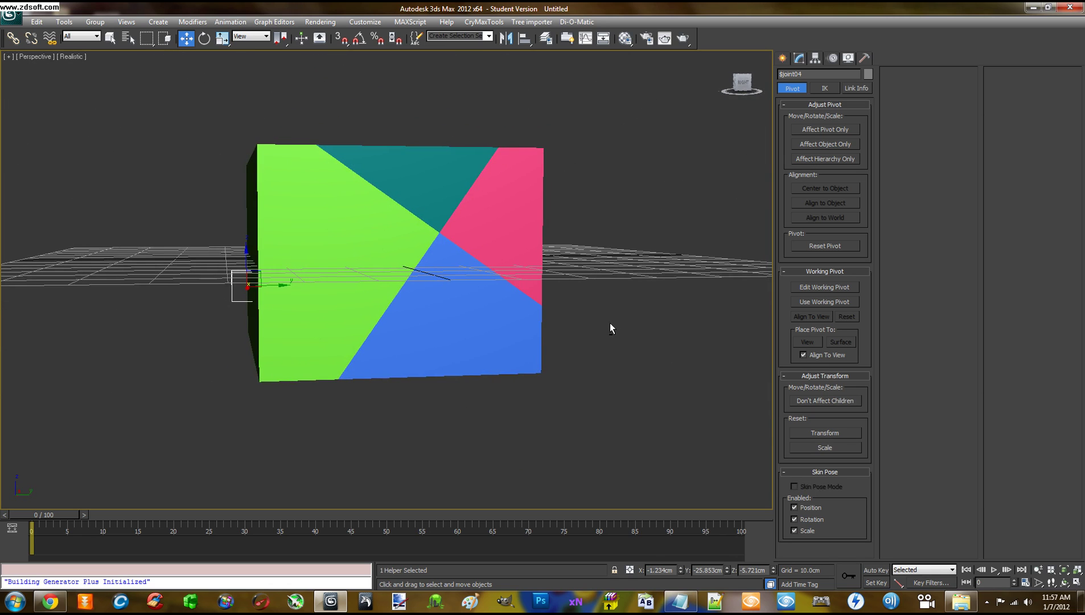
- Go through the four box pieces again and examine the box up close, from underneath and from above
left_click(438, 336)
left_click(497, 239)
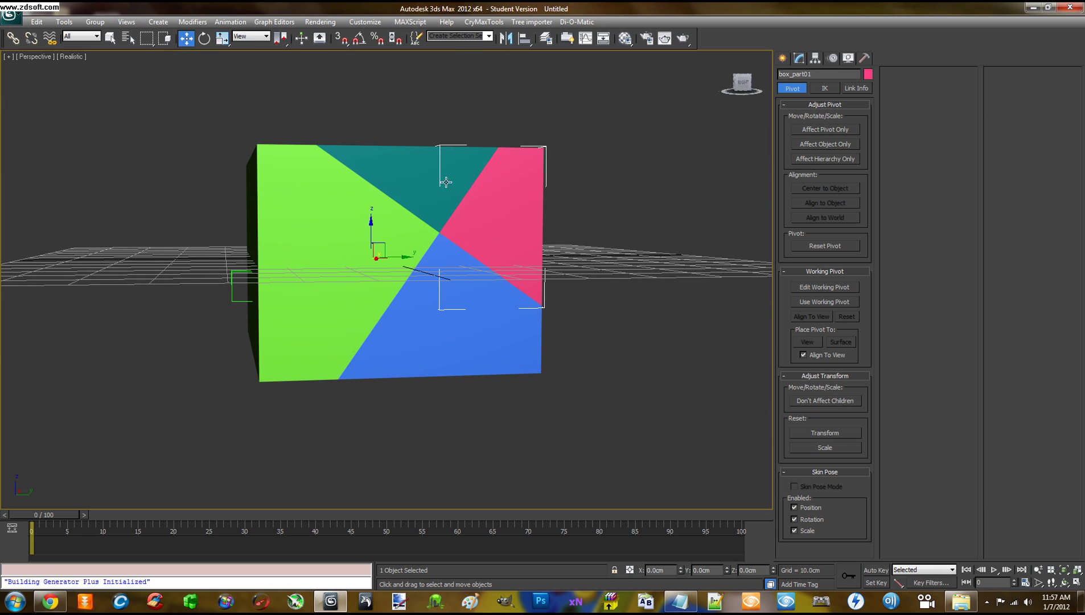
left_click(446, 183)
left_click(400, 227)
scroll(393, 245, "down", 2)
scroll(410, 285, "up", 6)
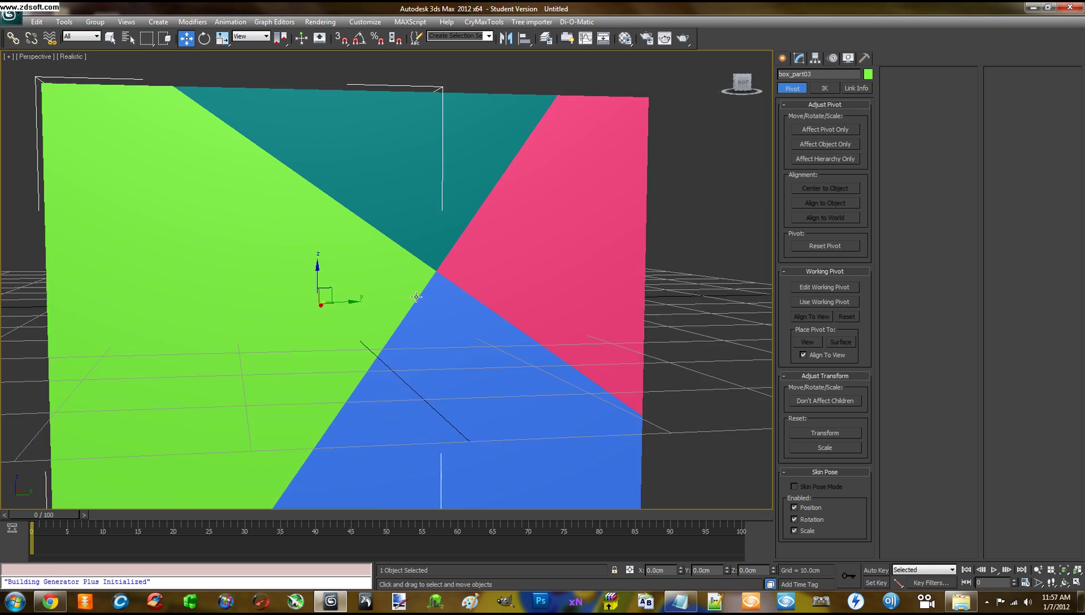
scroll(416, 297, "down", 8)
middle_click_drag(450, 295, 428, 280, "alt")
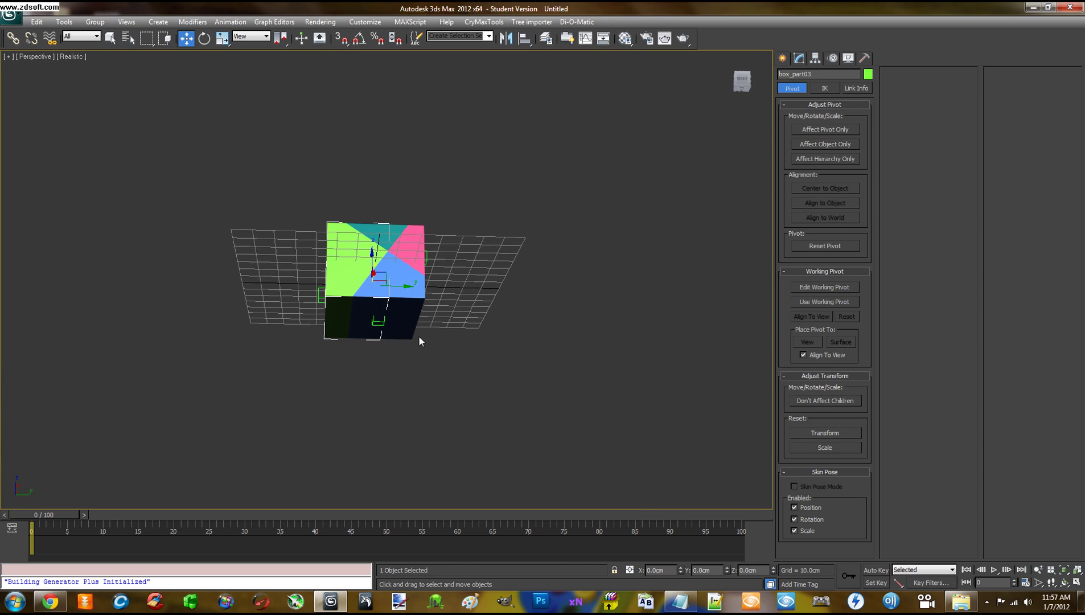
middle_click_drag(420, 341, 514, 289, "alt")
scroll(485, 308, "up", 5)
scroll(546, 306, "down", 5)
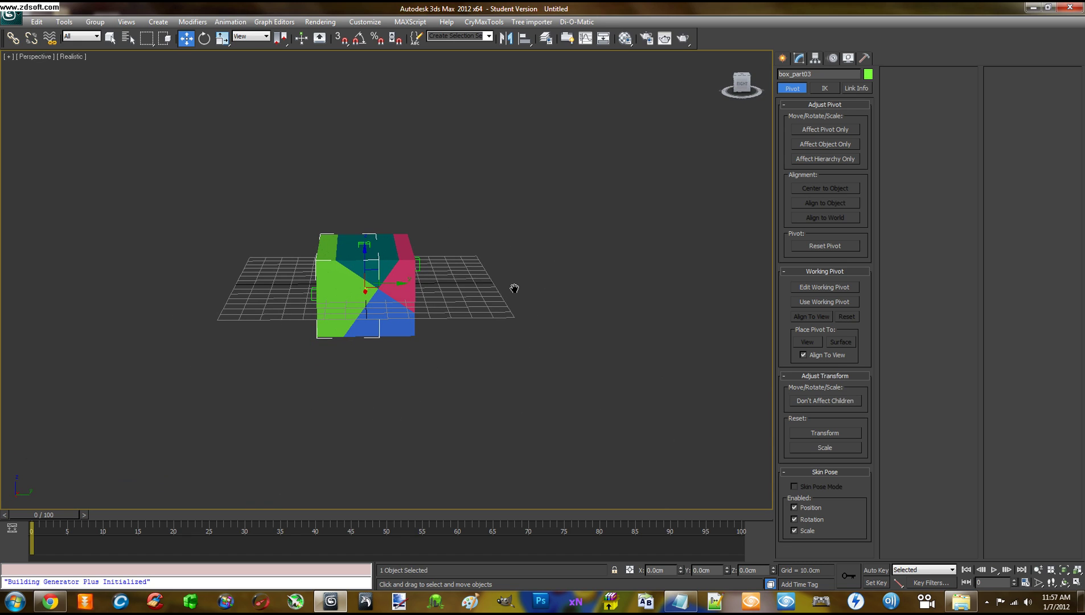
scroll(514, 289, "up", 2)
- Deselect the green piece and open the Material Editor, placing it clear of the box
left_click(565, 259)
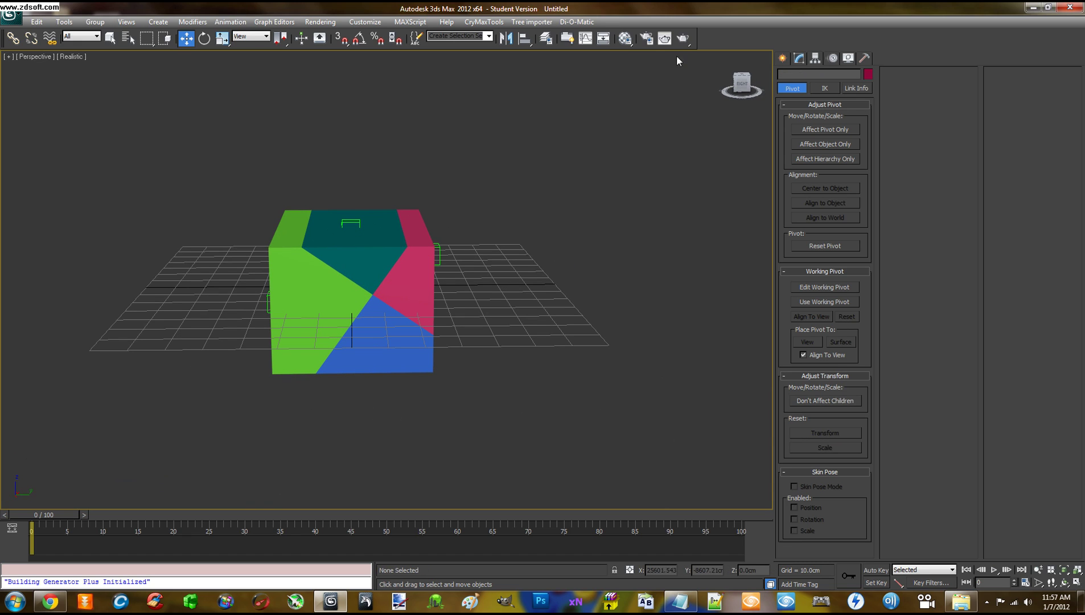
left_click(623, 41)
left_click_drag(609, 63, 677, 73)
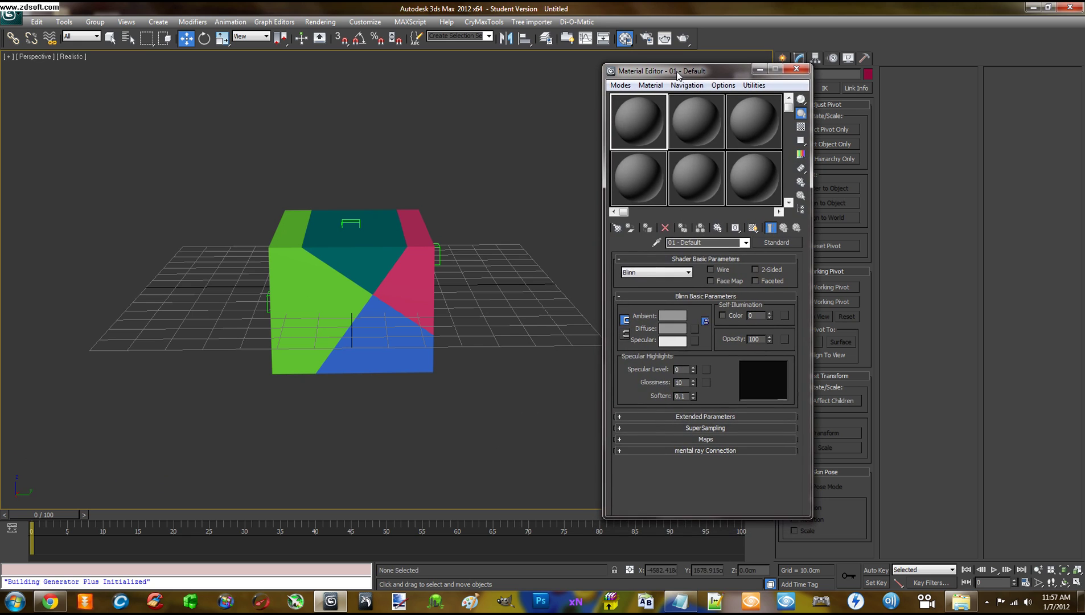
middle_click_drag(512, 211, 467, 238, "alt")
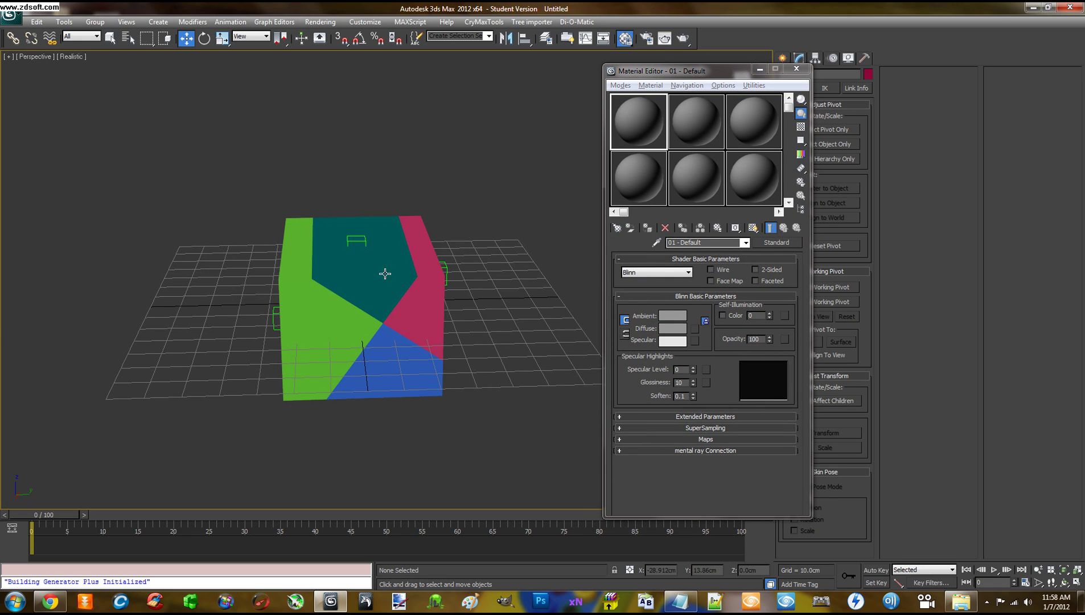
middle_click_drag(384, 274, 385, 245, "alt")
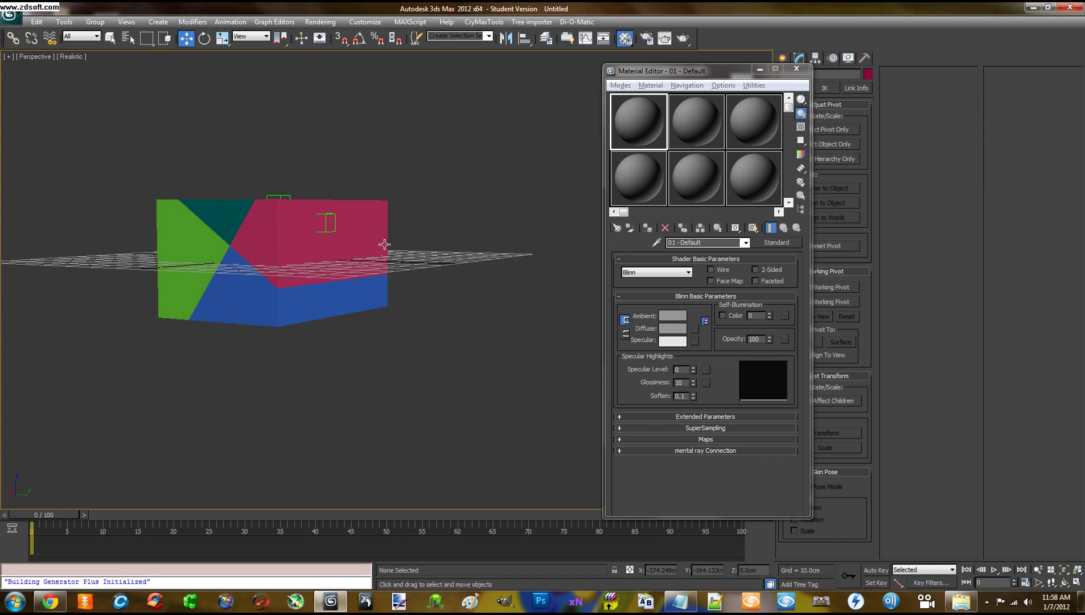
middle_click_drag(198, 233, 356, 242, "alt")
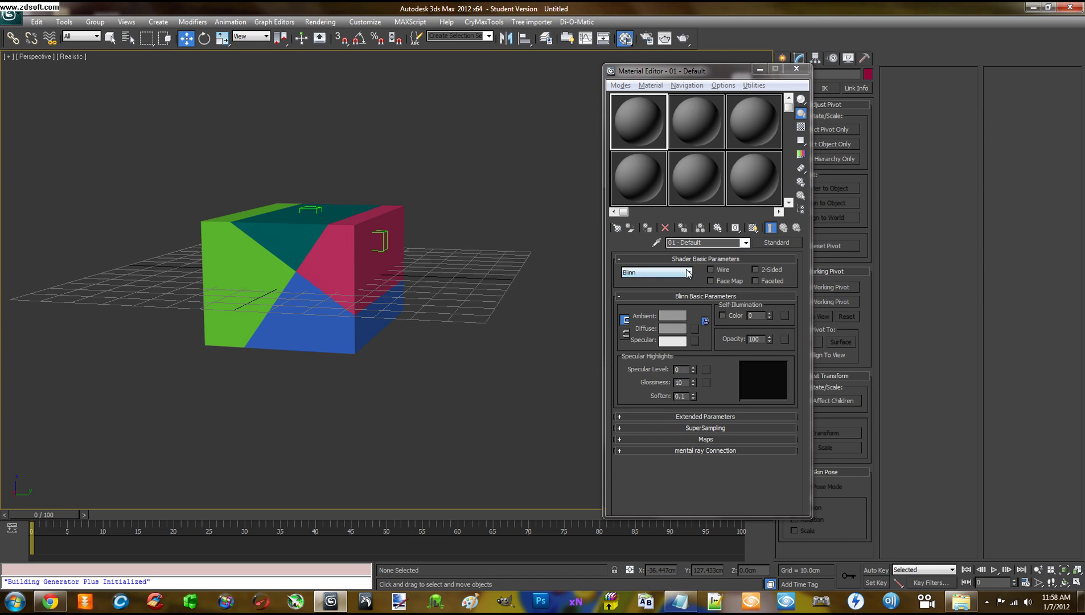
left_click(687, 273)
left_click(655, 290)
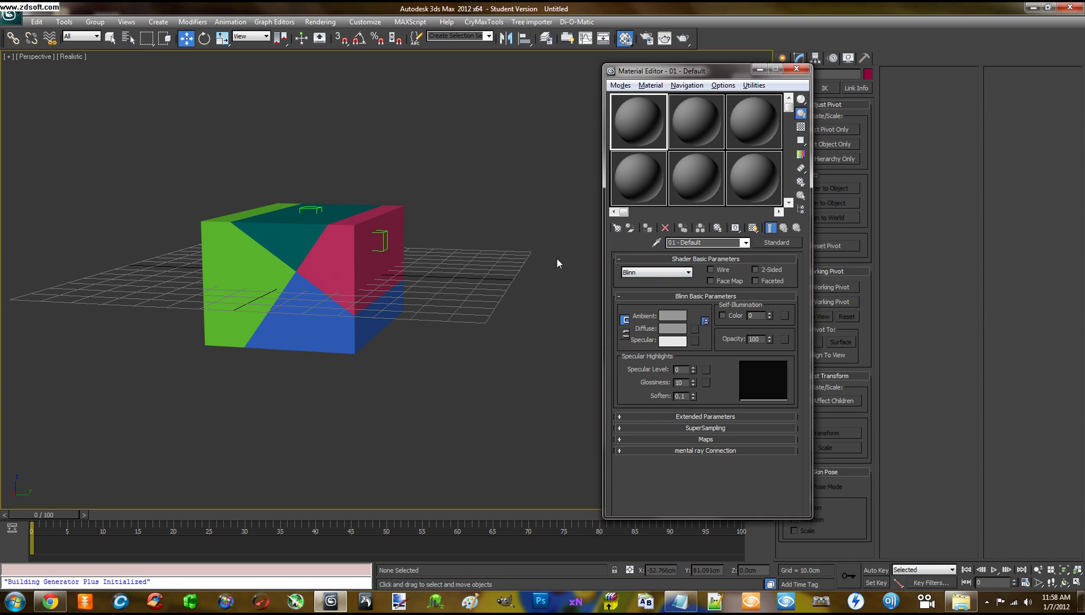
mouse_move(556, 263)
middle_mouse_down("alt")
mouse_move(535, 264)
mouse_move(564, 258)
middle_mouse_up("alt")
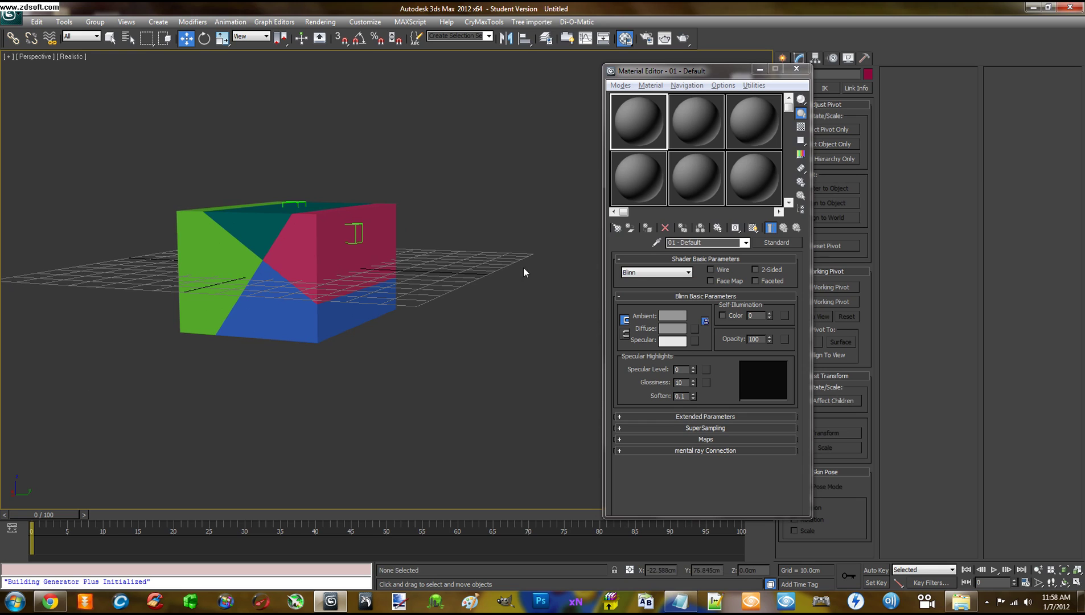
- Switch the first material slot to the Crytek Shader and turn on Physicalize for it
left_click(641, 271)
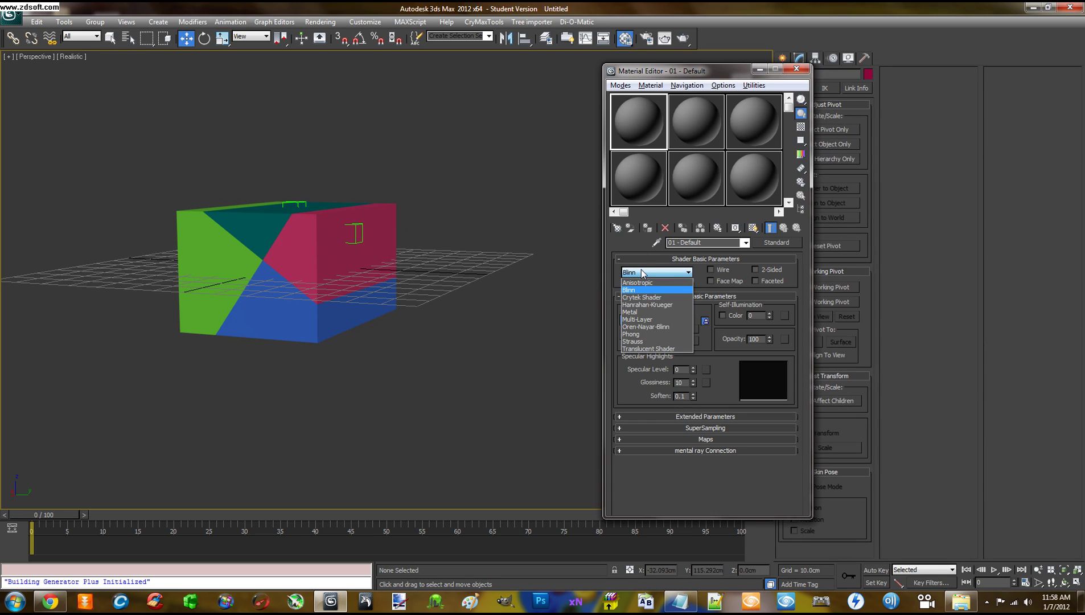
left_click(640, 296)
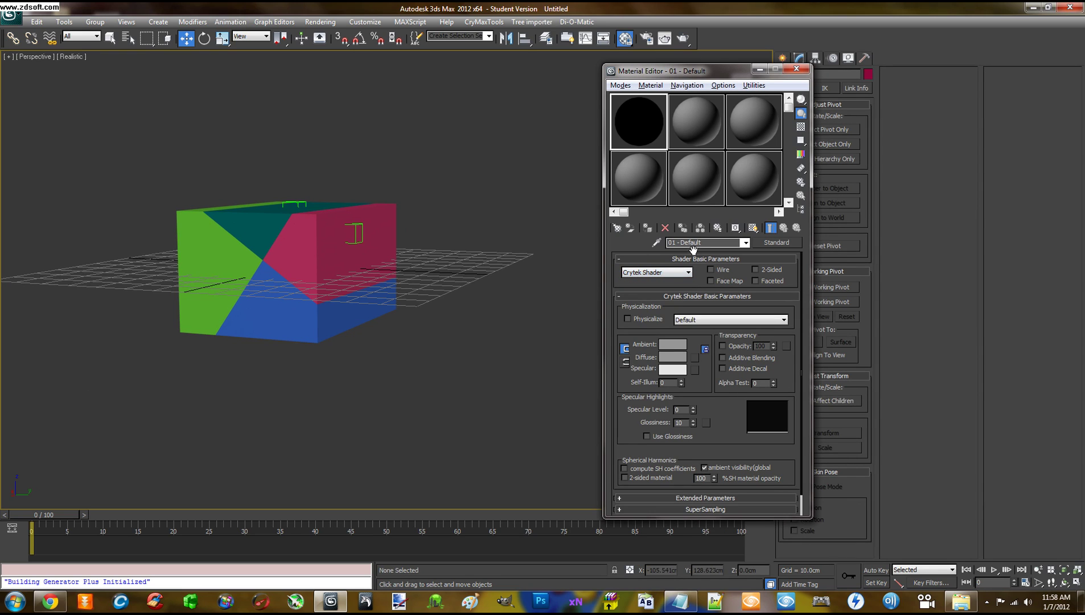
left_click(628, 319)
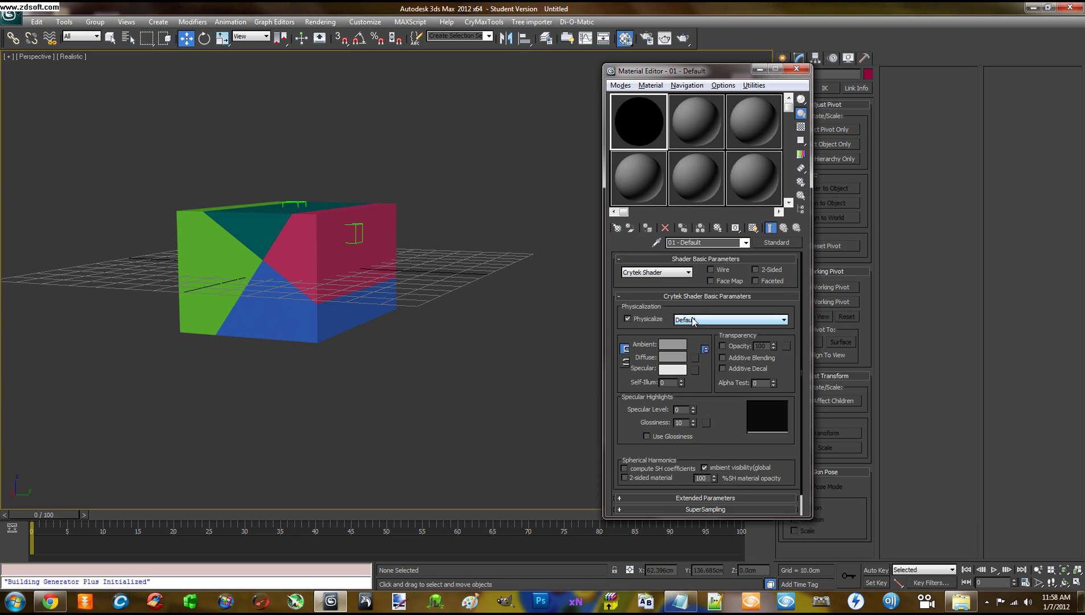
middle_click_drag(437, 298, 448, 300, "alt")
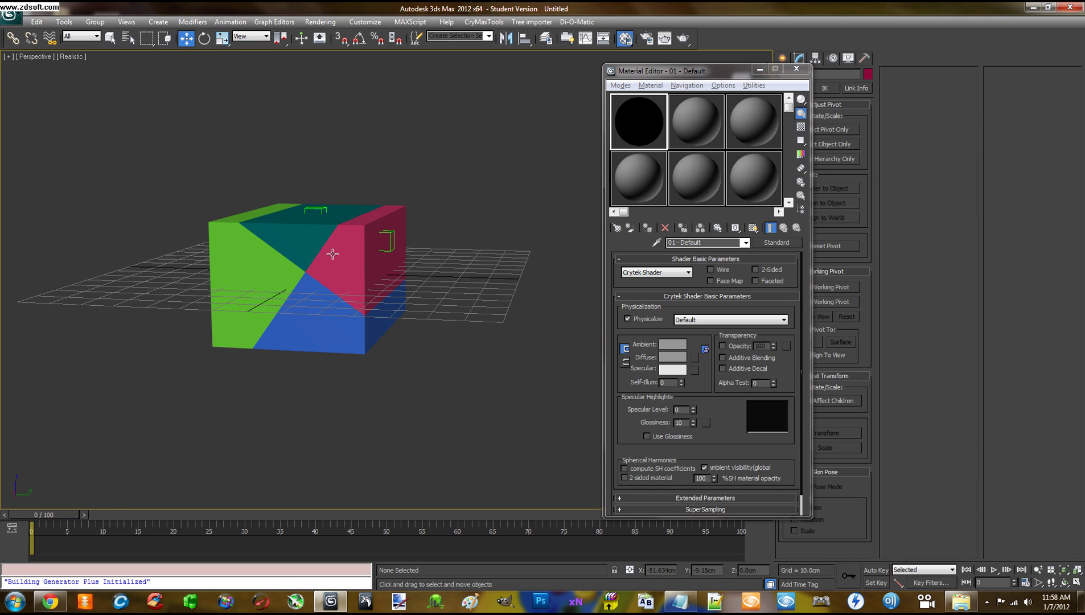
middle_click_drag(344, 274, 324, 280, "alt")
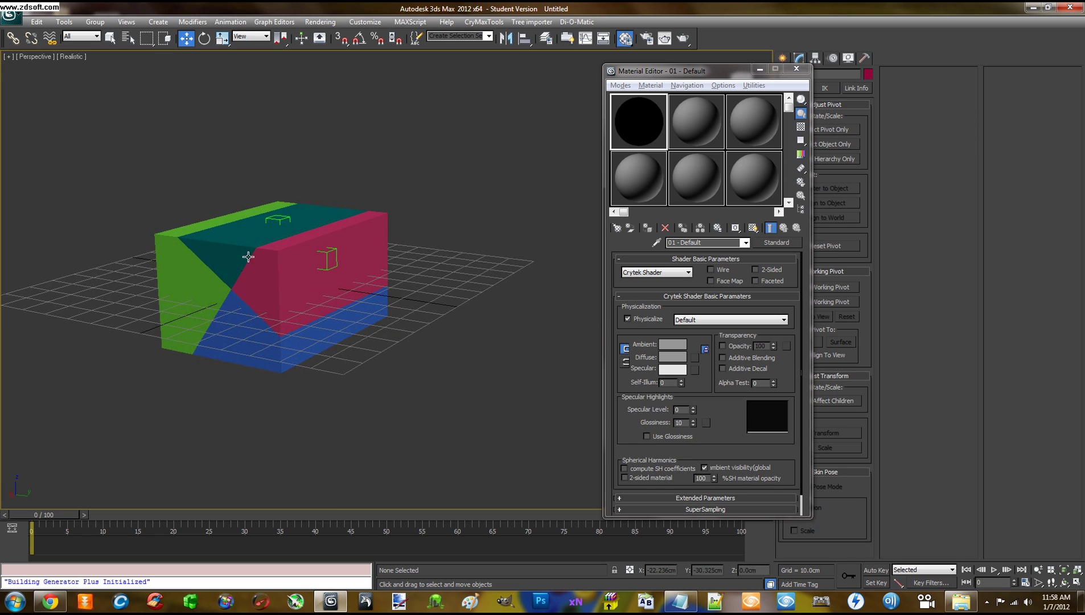
middle_click_drag(247, 257, 398, 291, "alt")
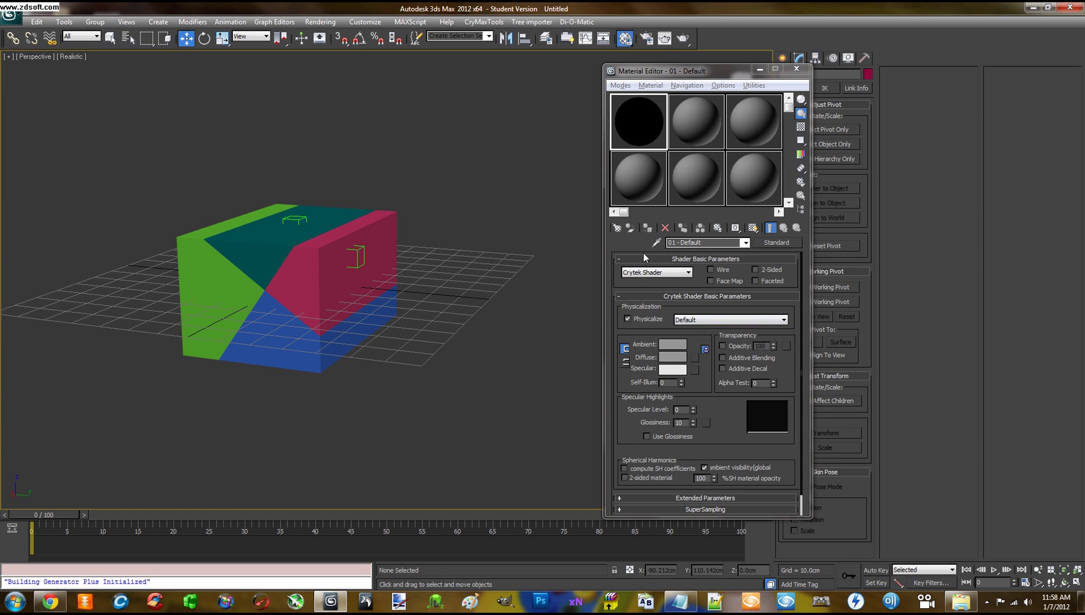
- Move the Material Editor off the command panel and set the first material's diffuse colour to bright red
left_click_drag(712, 71, 612, 69)
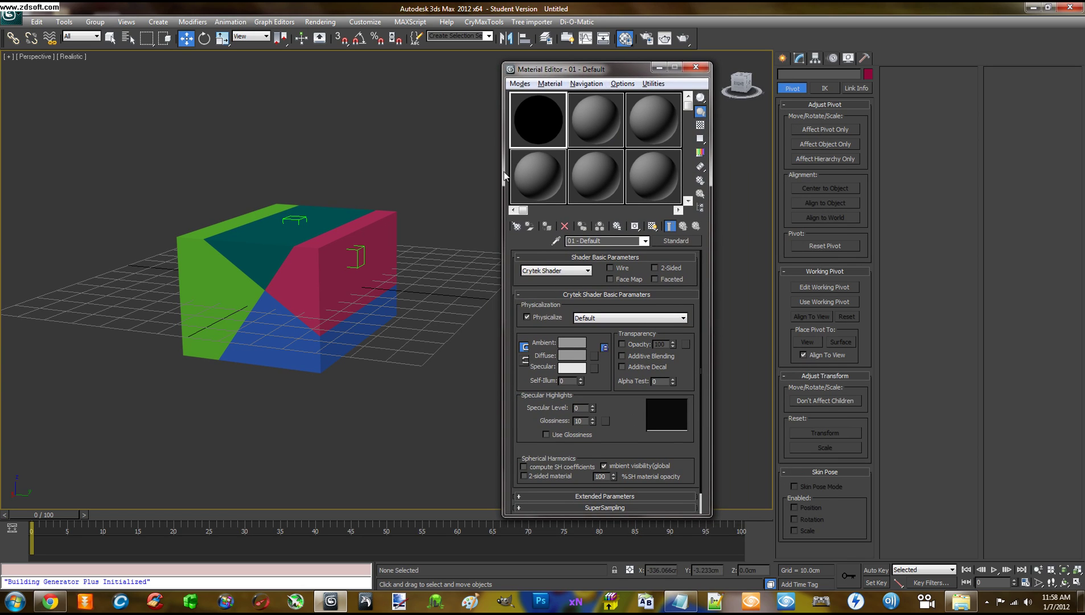
left_click(527, 115)
left_click_drag(599, 383, 610, 360)
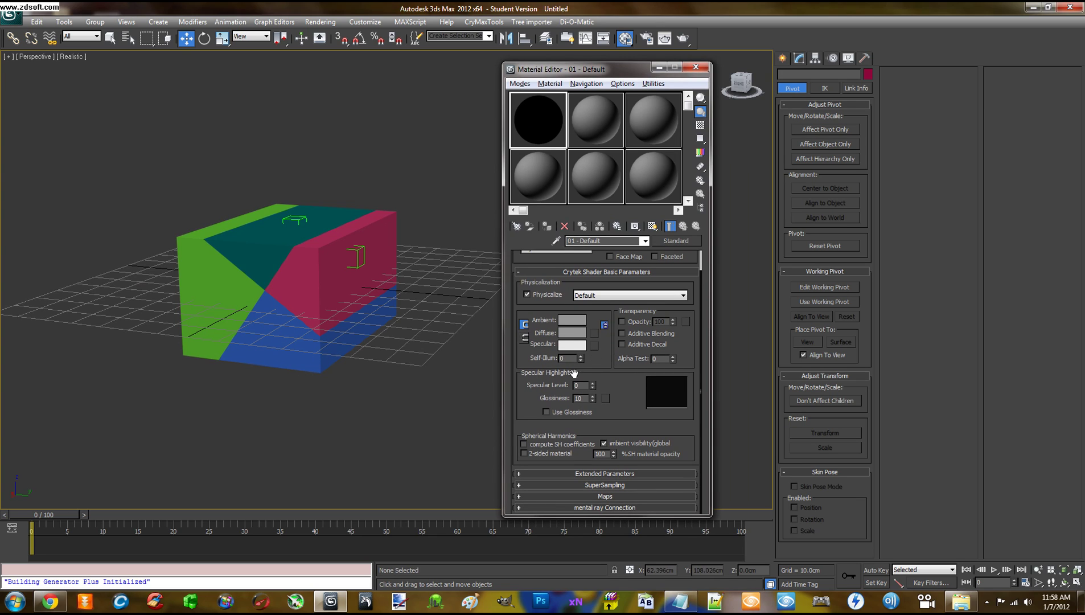
left_click(572, 335)
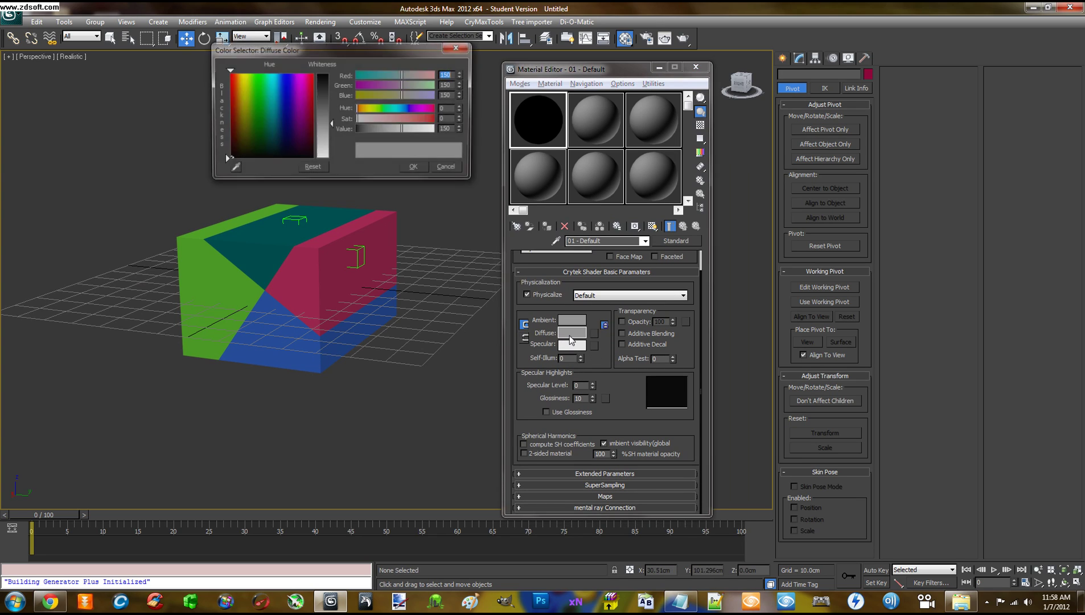
left_click_drag(293, 114, 229, 90)
left_click_drag(323, 120, 322, 87)
left_click(415, 168)
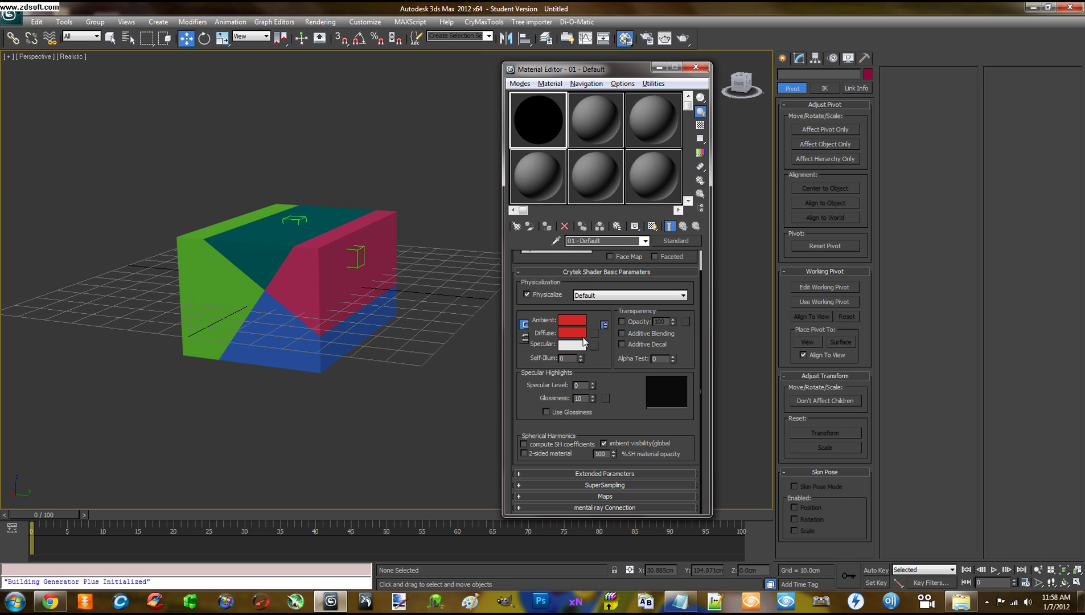
mouse_move(605, 361)
left_mouse_down()
mouse_move(611, 338)
mouse_move(606, 376)
left_mouse_up()
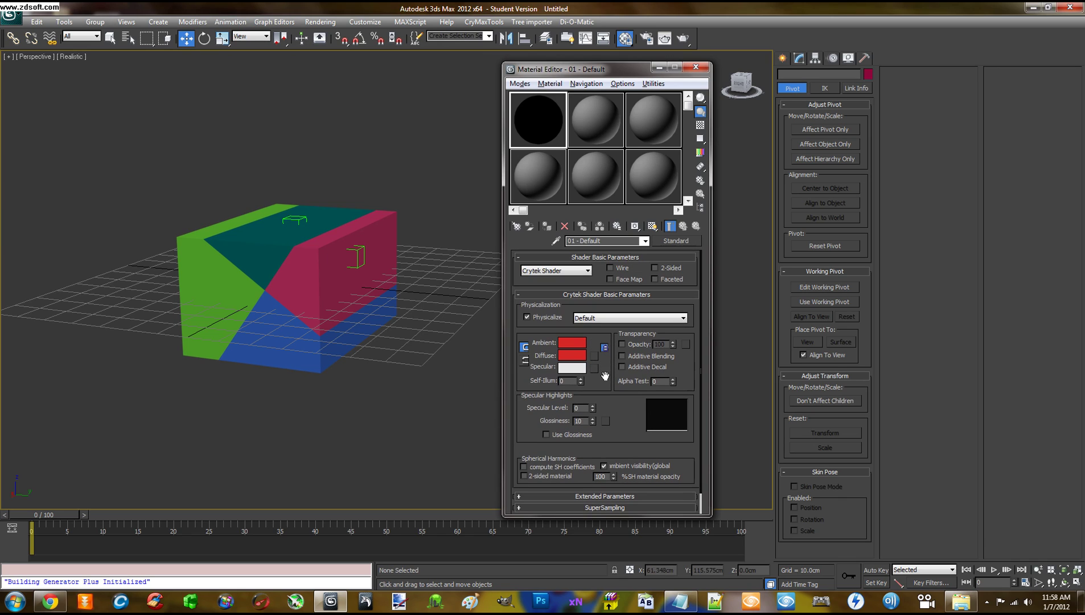
- Enable viewport display for the red material, assign it to all four box pieces, keep Physicalize on, and deselect them
left_click(652, 227)
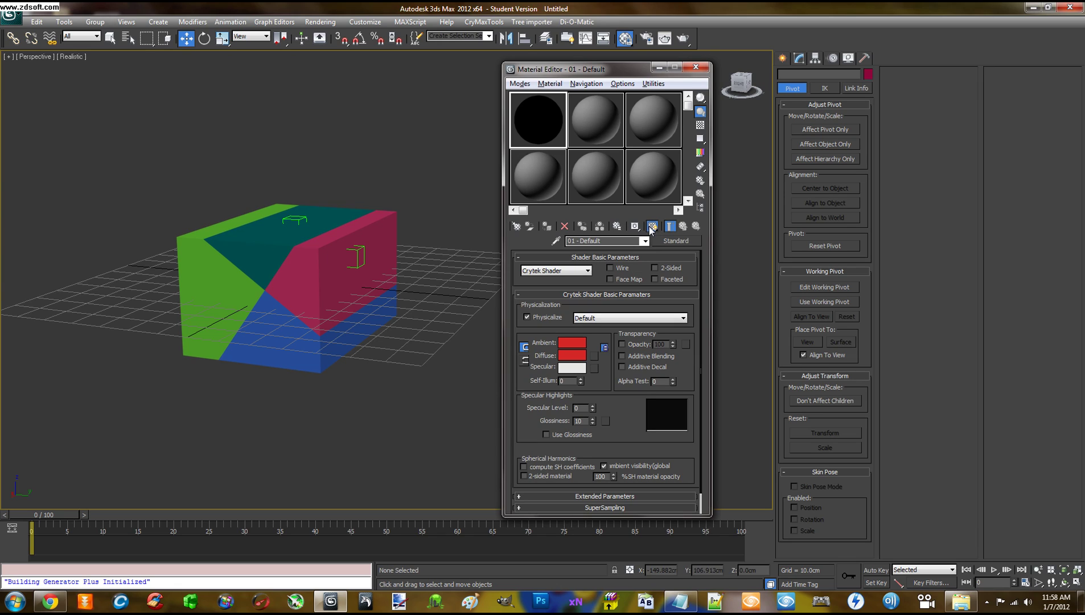
left_click(259, 242)
left_click(225, 272, "ctrl")
left_click(269, 326, "ctrl")
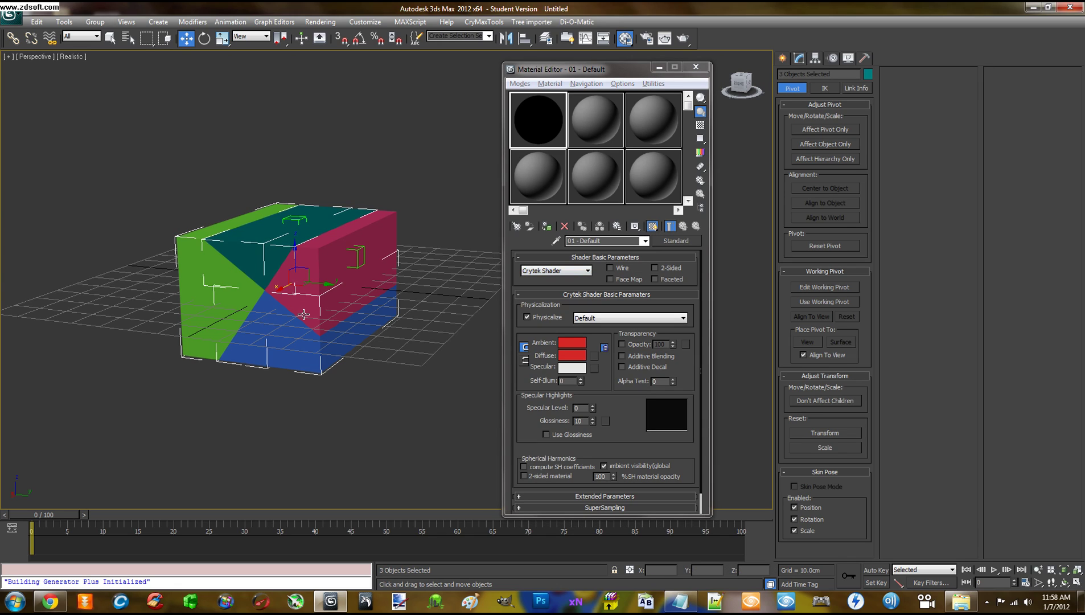
left_click(314, 309, "ctrl")
middle_click_drag(366, 325, 432, 320, "alt")
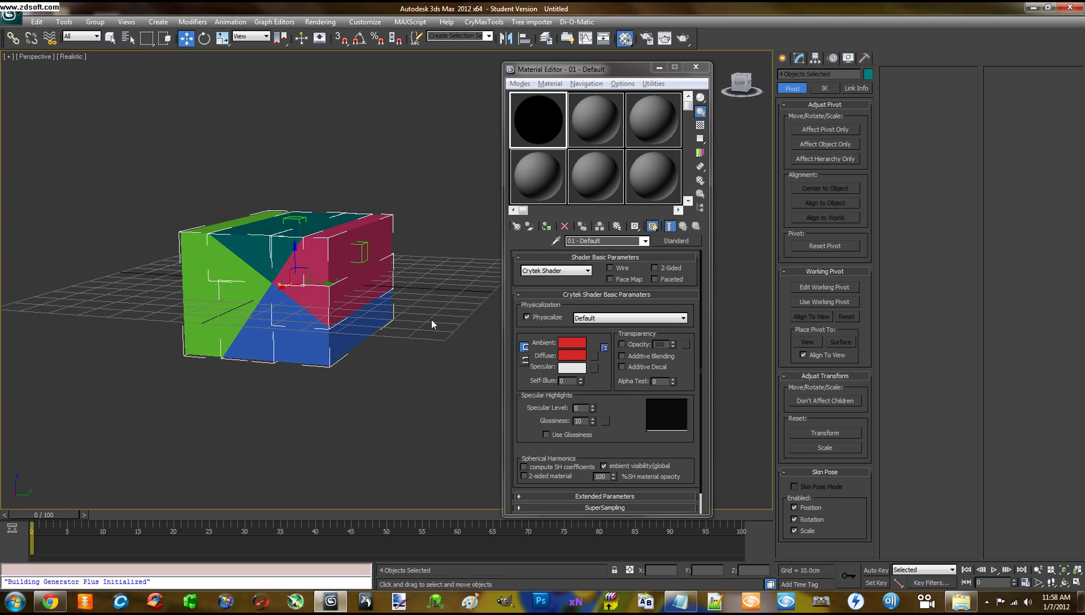
left_click(547, 226)
mouse_move(445, 286)
middle_mouse_down("alt")
mouse_move(455, 290)
mouse_move(438, 254)
mouse_move(420, 304)
mouse_move(534, 241)
mouse_move(435, 292)
middle_mouse_up("alt")
left_click(523, 317)
left_click(523, 317)
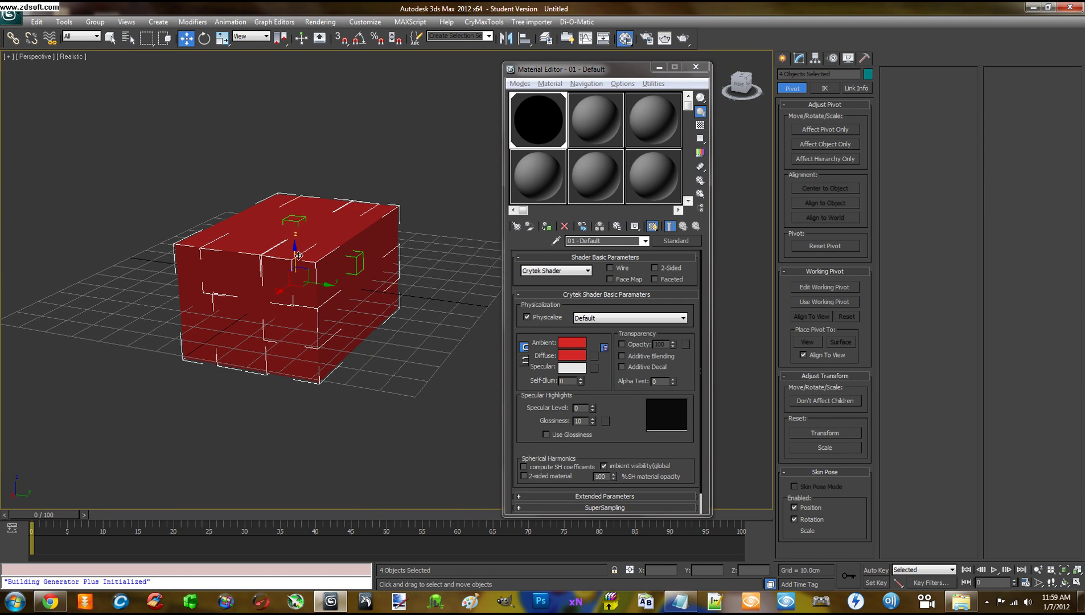
middle_click_drag(296, 300, 340, 311, "alt")
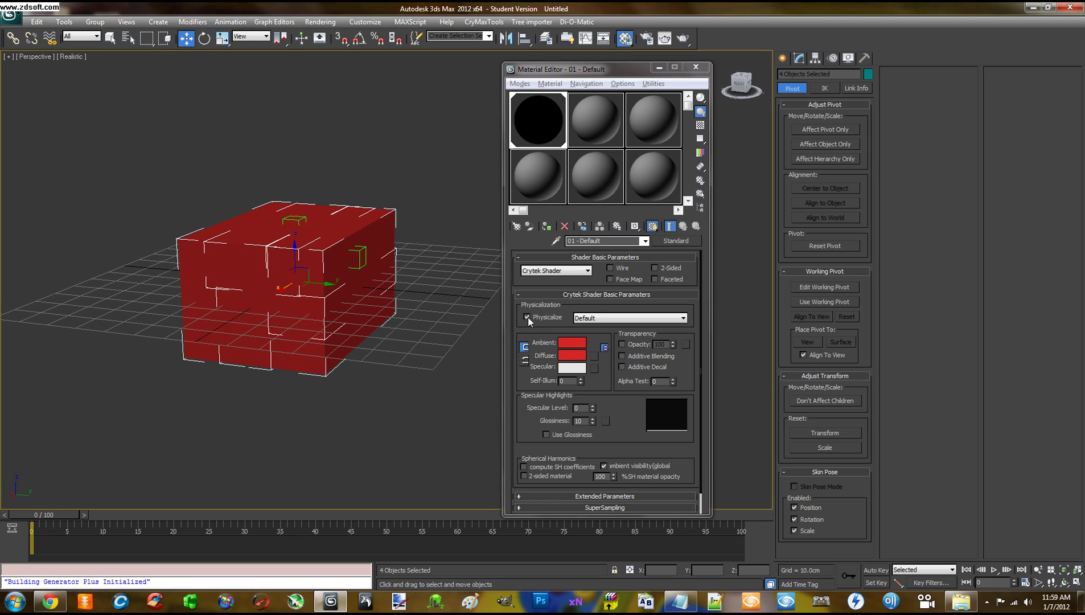
mouse_move(435, 345)
middle_mouse_down("alt")
mouse_move(474, 313)
mouse_move(390, 289)
mouse_move(420, 328)
mouse_move(452, 341)
mouse_move(431, 342)
mouse_move(456, 345)
mouse_move(407, 332)
mouse_move(362, 356)
mouse_move(477, 327)
mouse_move(386, 349)
mouse_move(449, 339)
mouse_move(440, 269)
mouse_move(314, 346)
mouse_move(433, 349)
mouse_move(512, 311)
mouse_move(426, 281)
mouse_move(331, 304)
mouse_move(447, 340)
mouse_move(405, 376)
mouse_move(386, 364)
mouse_move(429, 352)
mouse_move(421, 336)
mouse_move(392, 363)
mouse_move(475, 317)
mouse_move(424, 286)
mouse_move(406, 342)
mouse_move(437, 353)
middle_mouse_up("alt")
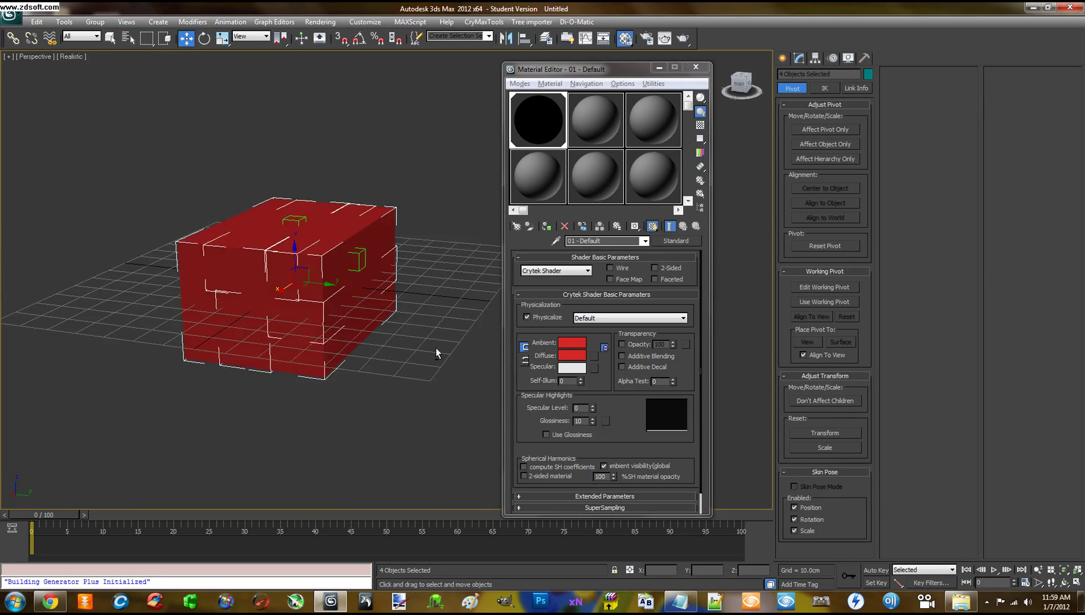
left_click(435, 350)
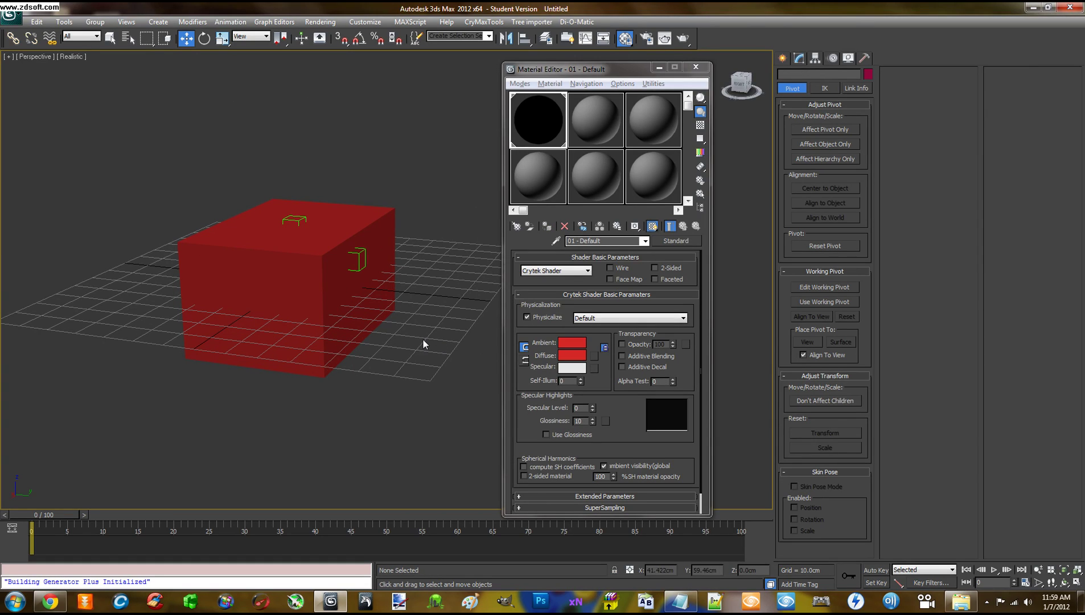
- Move the Material Editor farther from the box and check the joint helper on the side of the box
left_click(799, 57)
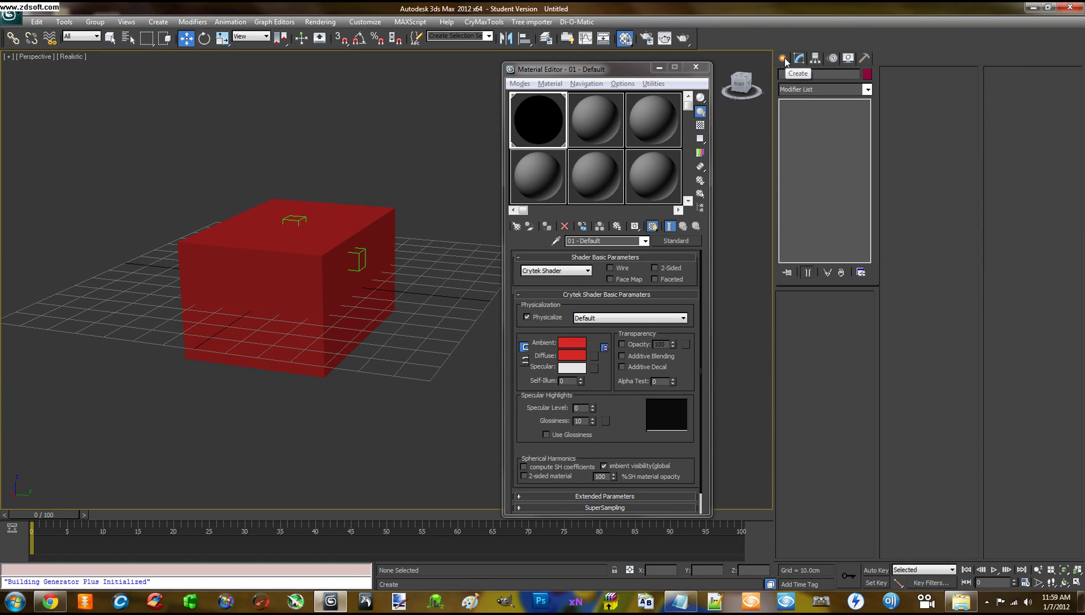
mouse_move(435, 206)
middle_mouse_down("alt")
mouse_move(456, 208)
mouse_move(451, 187)
mouse_move(419, 193)
mouse_move(423, 205)
middle_mouse_up("alt")
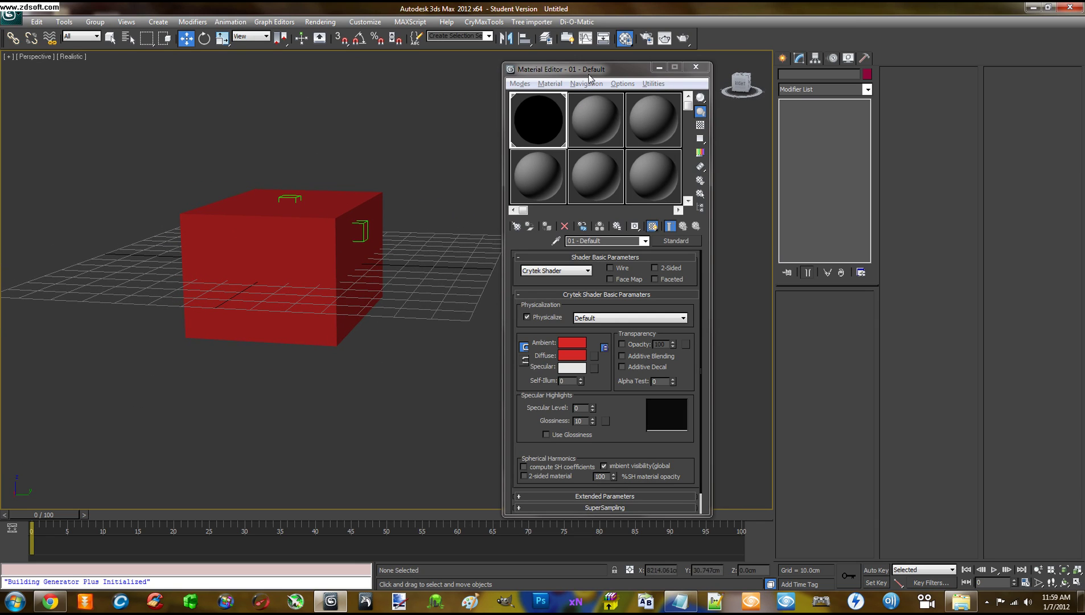
left_click_drag(589, 68, 648, 107)
middle_click_drag(450, 160, 475, 155, "alt")
scroll(456, 185, "up", 5)
scroll(456, 185, "down", 5)
scroll(464, 171, "up", 4)
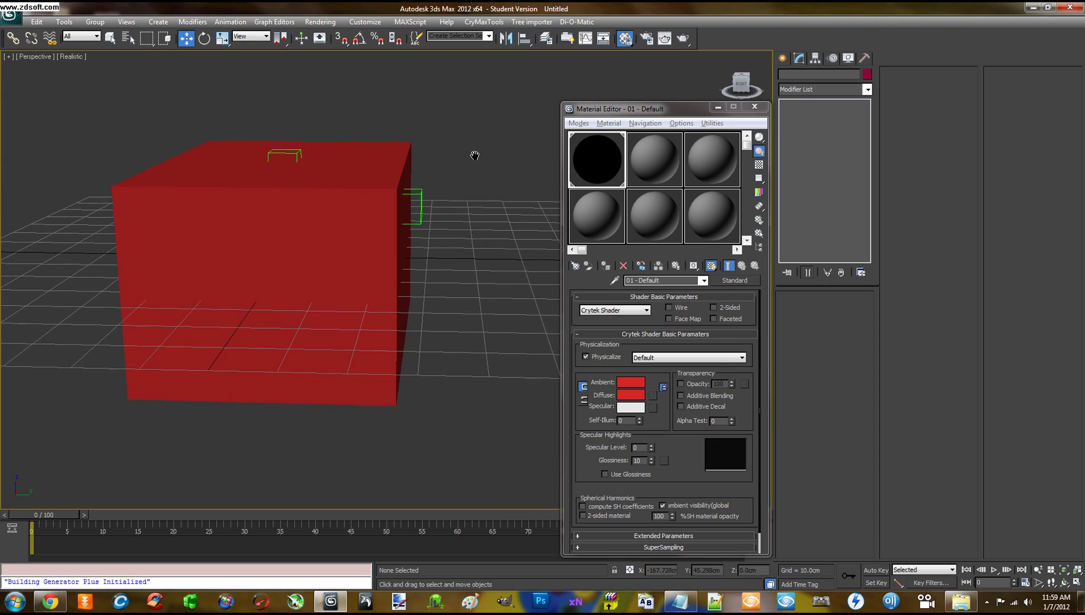
left_click(413, 191)
middle_click_drag(447, 180, 438, 187)
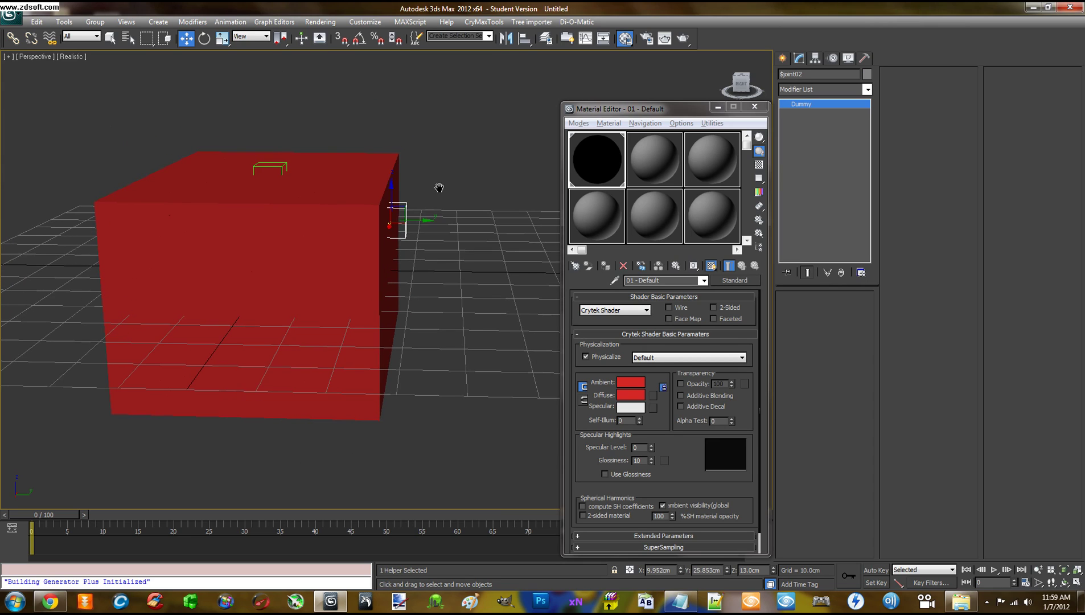
left_click(448, 192)
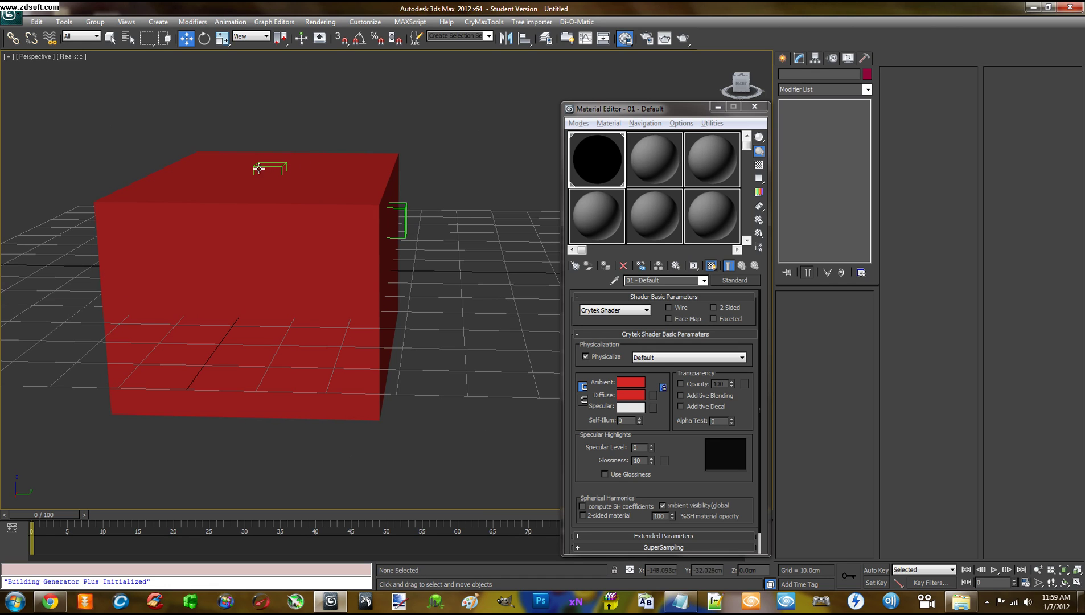
- Examine the red box and its top and side joint helpers from above, up close and farther away
mouse_move(250, 203)
middle_mouse_down("alt")
mouse_move(274, 190)
mouse_move(245, 181)
mouse_move(253, 211)
middle_mouse_up("alt")
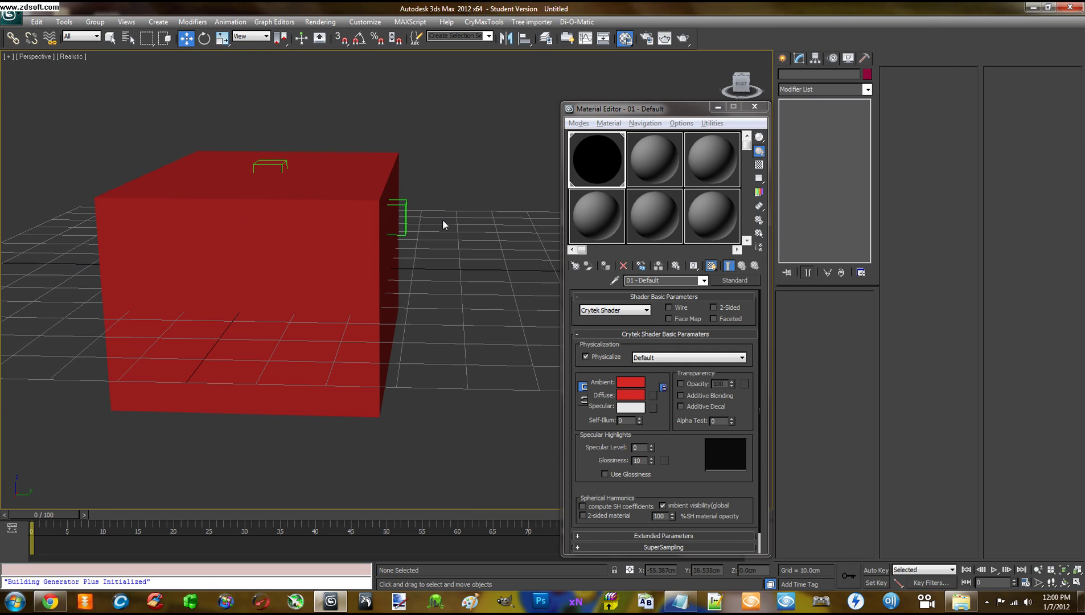
mouse_move(443, 222)
middle_mouse_down("alt")
mouse_move(438, 234)
mouse_move(448, 227)
middle_mouse_up("alt")
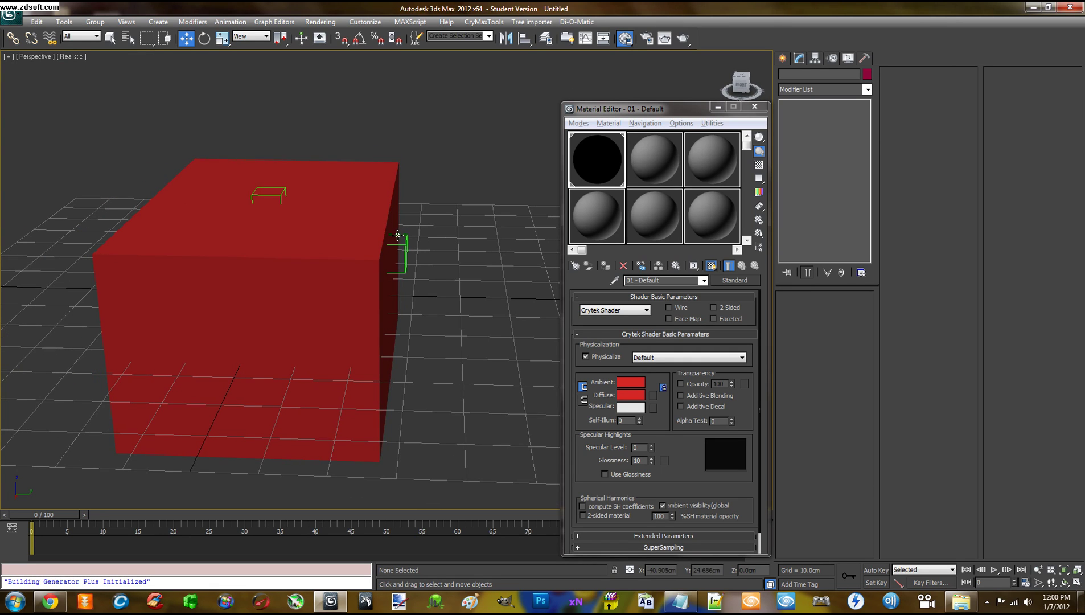
scroll(361, 239, "up", 3)
middle_click_drag(449, 283, 422, 262, "alt")
scroll(454, 287, "down", 3)
scroll(457, 282, "down", 3)
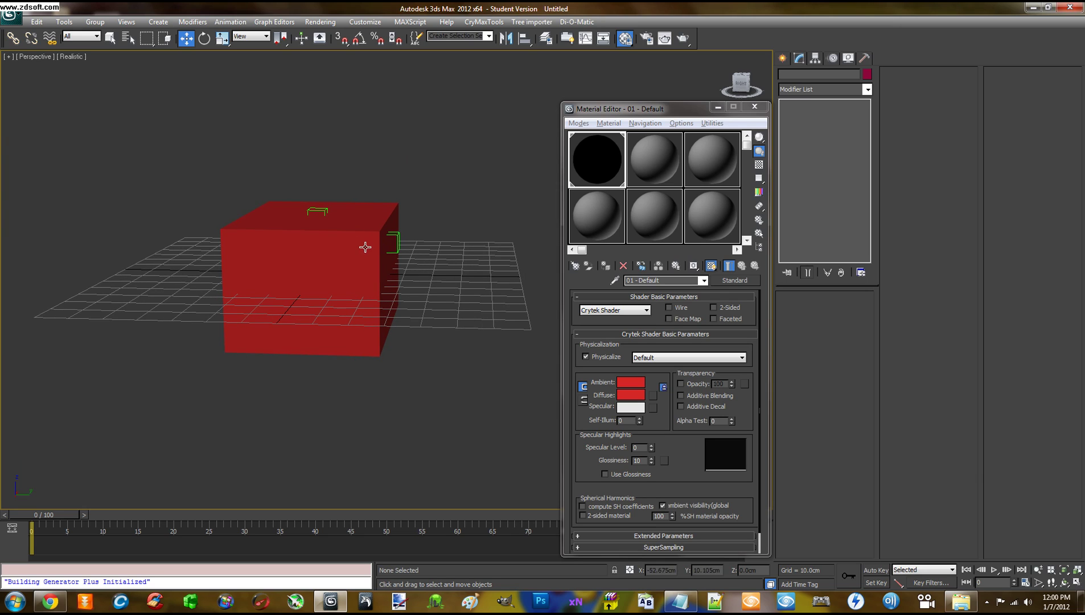
middle_click_drag(356, 250, 424, 257)
scroll(425, 260, "up", 3)
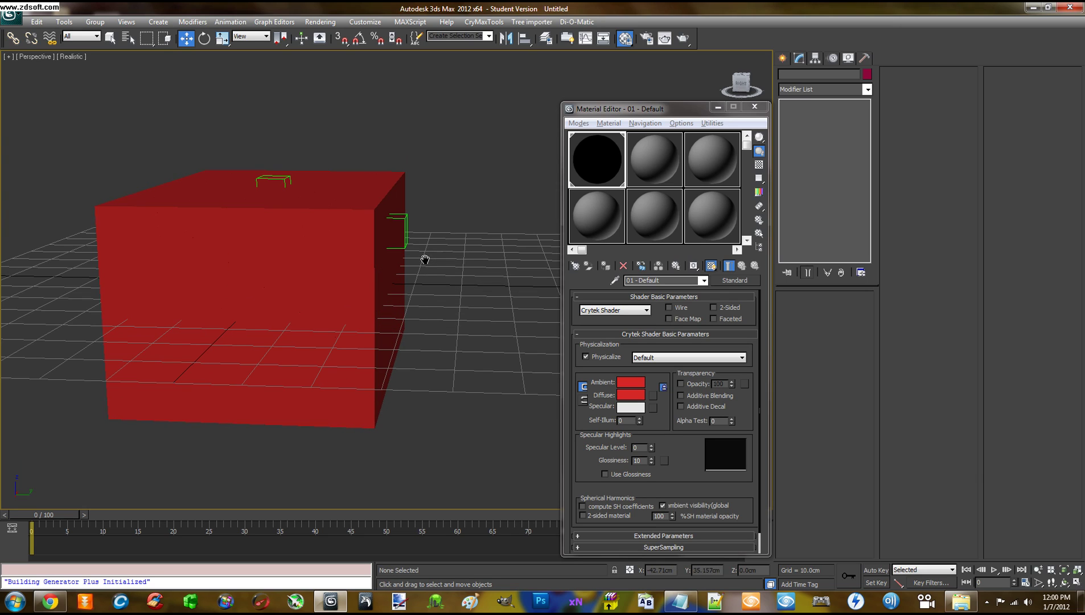
- Select all four joint helpers on the sides, top and underside of the red box together
left_click(403, 222)
middle_click_drag(417, 213, 420, 214, "alt")
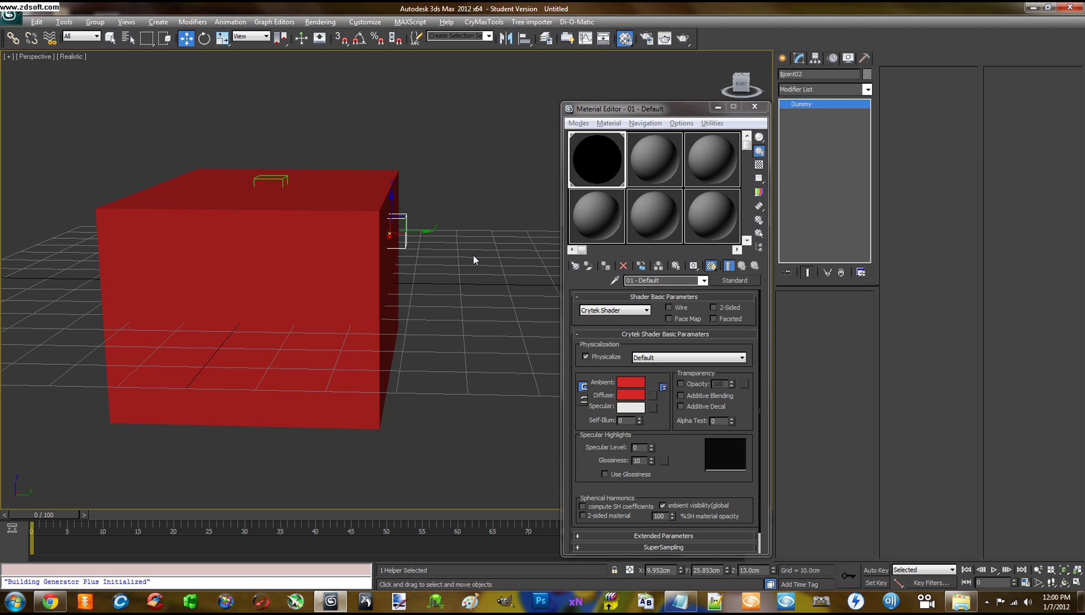
mouse_move(473, 255)
middle_mouse_down("alt")
mouse_move(459, 253)
mouse_move(474, 256)
middle_mouse_up("alt")
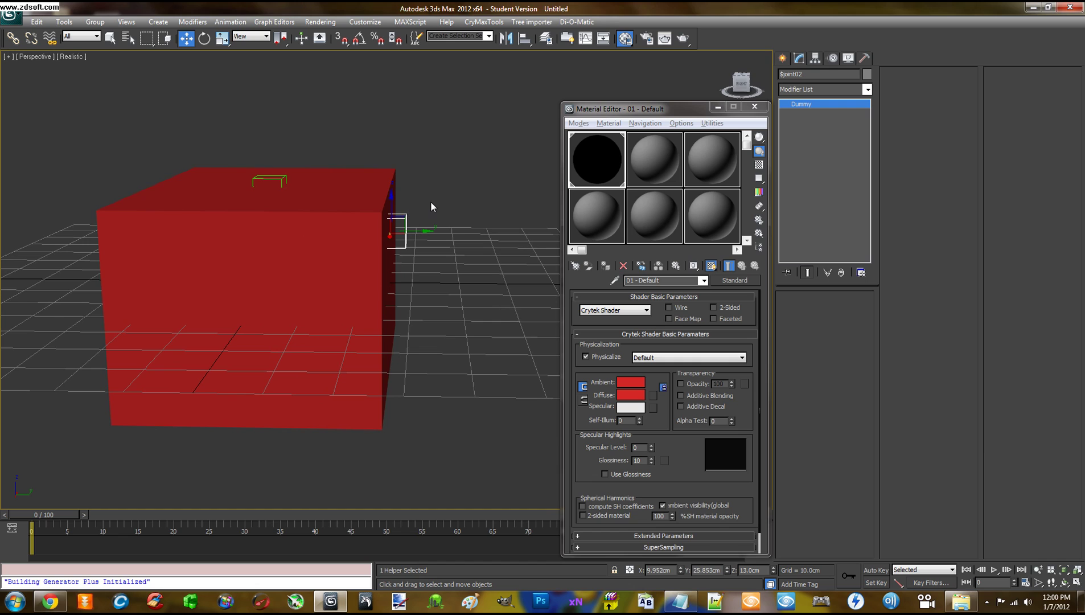
middle_click_drag(431, 201, 439, 199, "alt")
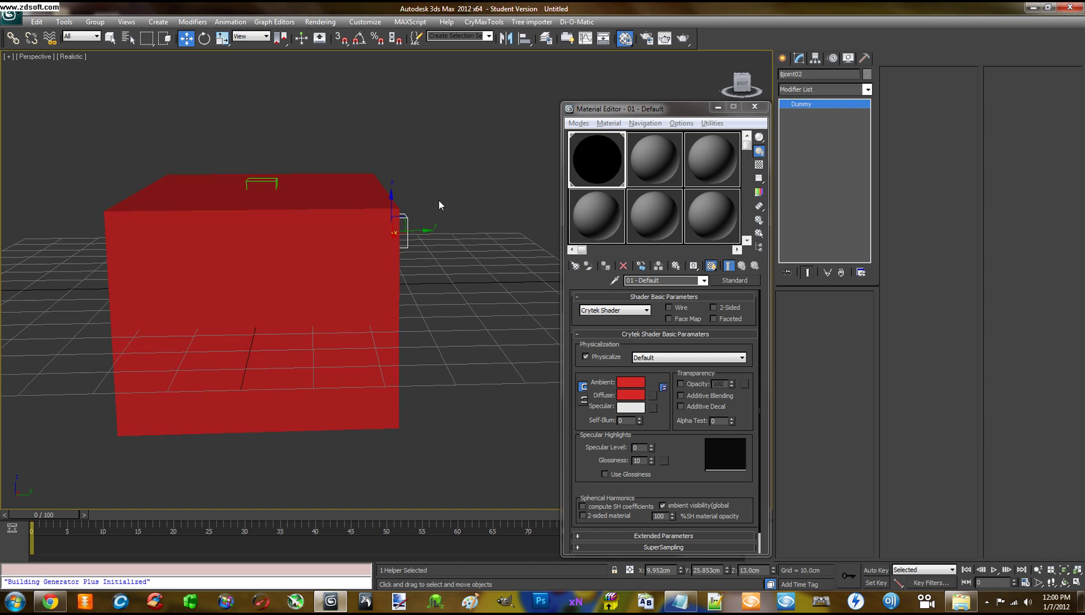
left_click(274, 180, "ctrl")
middle_click_drag(299, 213, 326, 208, "alt")
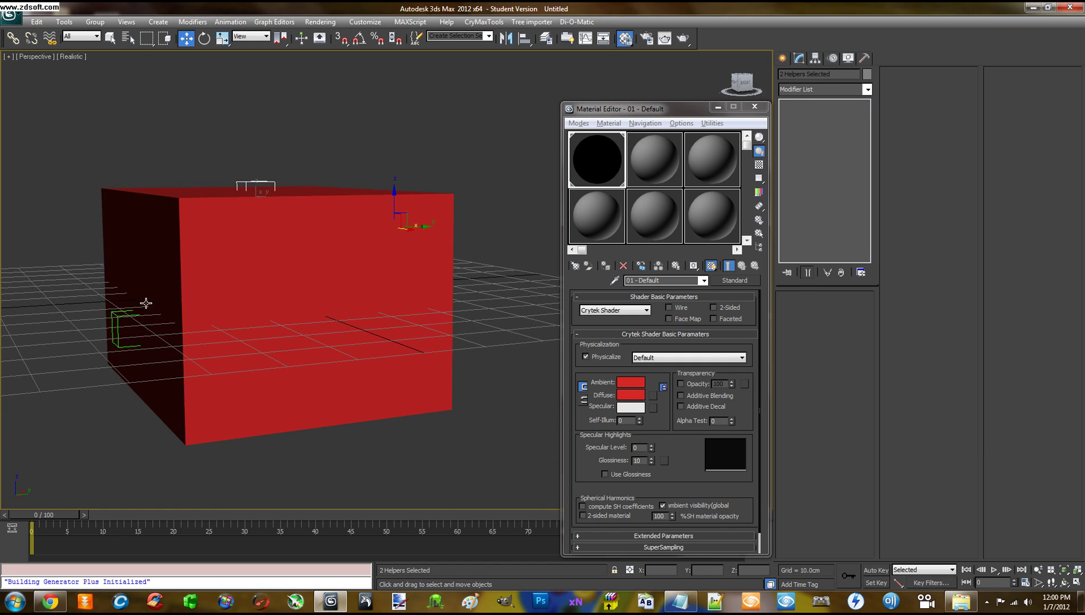
left_click(121, 314, "ctrl")
middle_click_drag(255, 323, 246, 289, "alt")
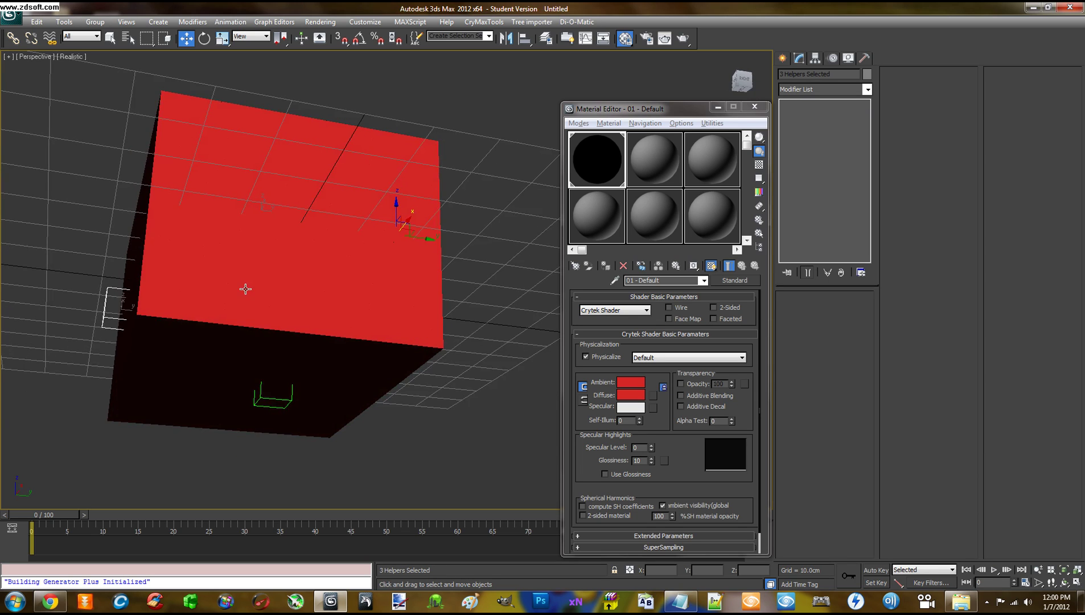
left_click(258, 393, "ctrl")
middle_click_drag(433, 297, 408, 330, "alt")
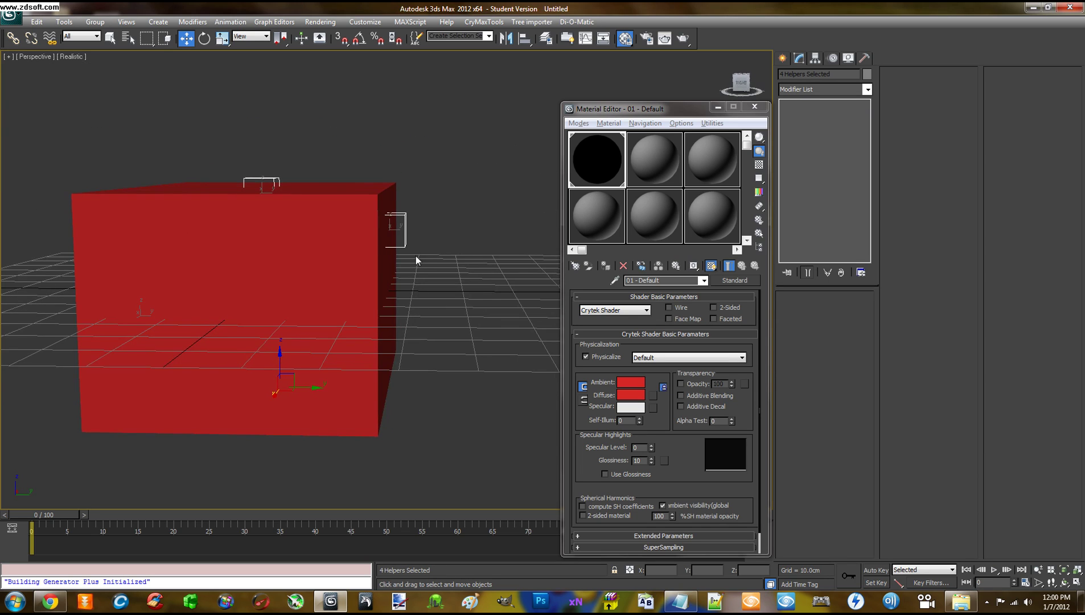
- Add the user-defined property limit=500 to the four selected joint helpers and deselect them
right_click(404, 238)
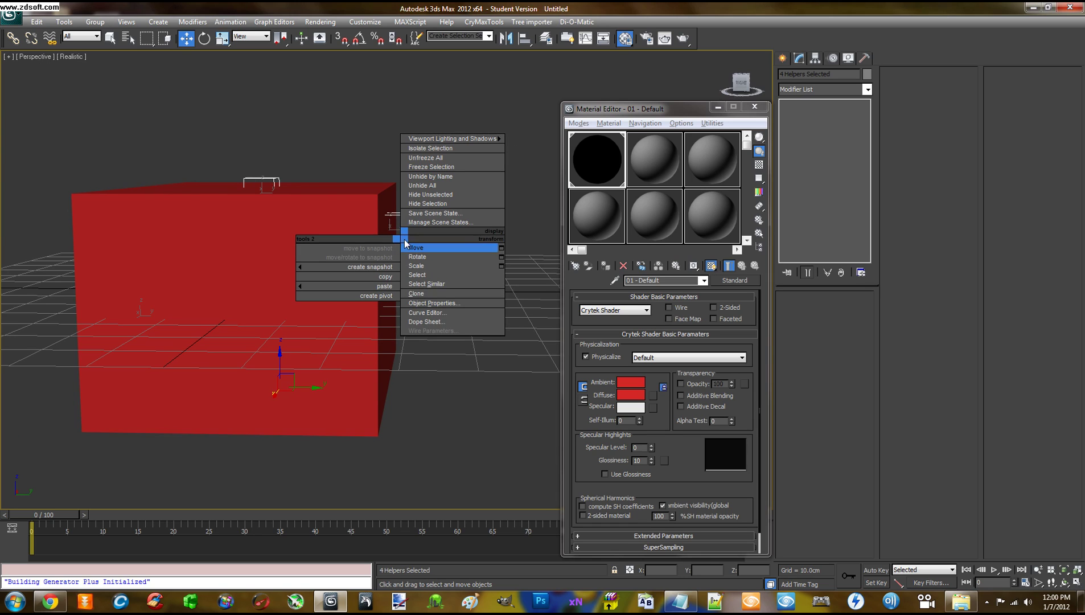
left_click(433, 304)
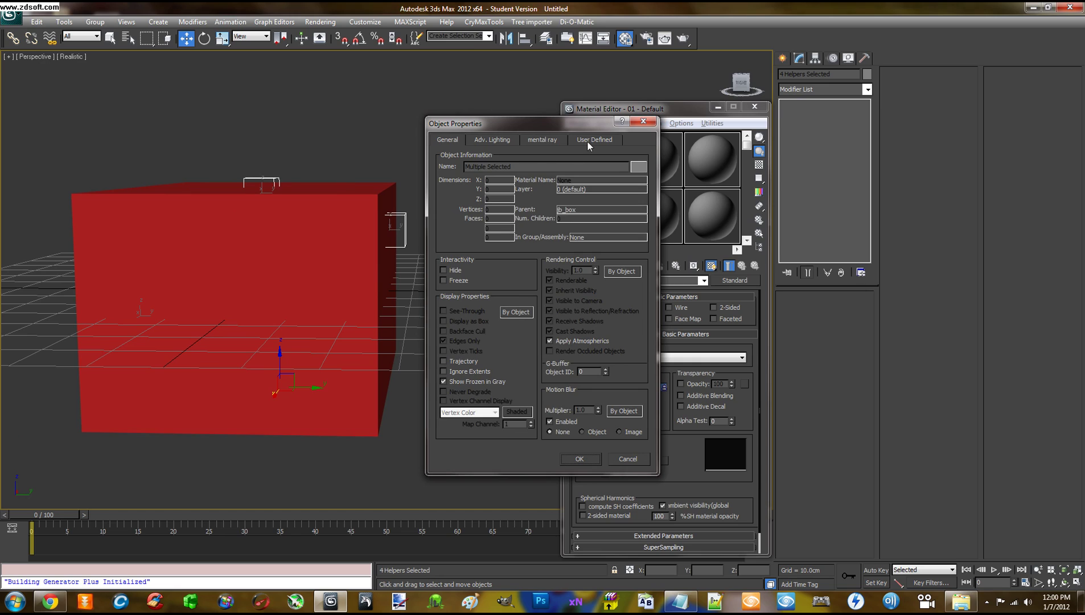
left_click(592, 140)
mouse_move(520, 129)
left_mouse_down()
mouse_move(507, 147)
mouse_move(533, 123)
left_mouse_up()
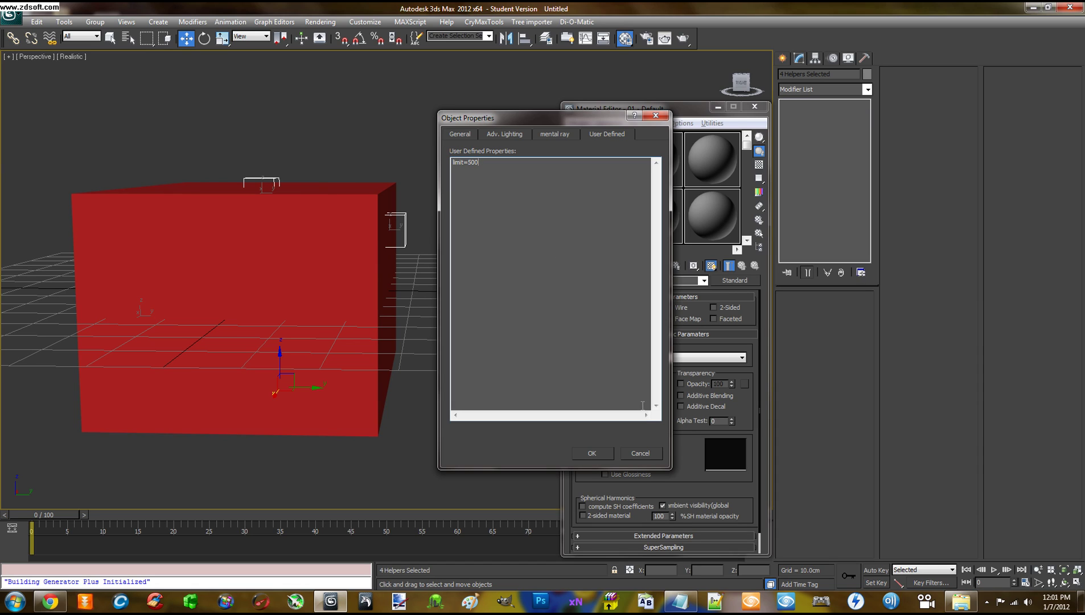
left_click(602, 452)
middle_click_drag(415, 333, 425, 340)
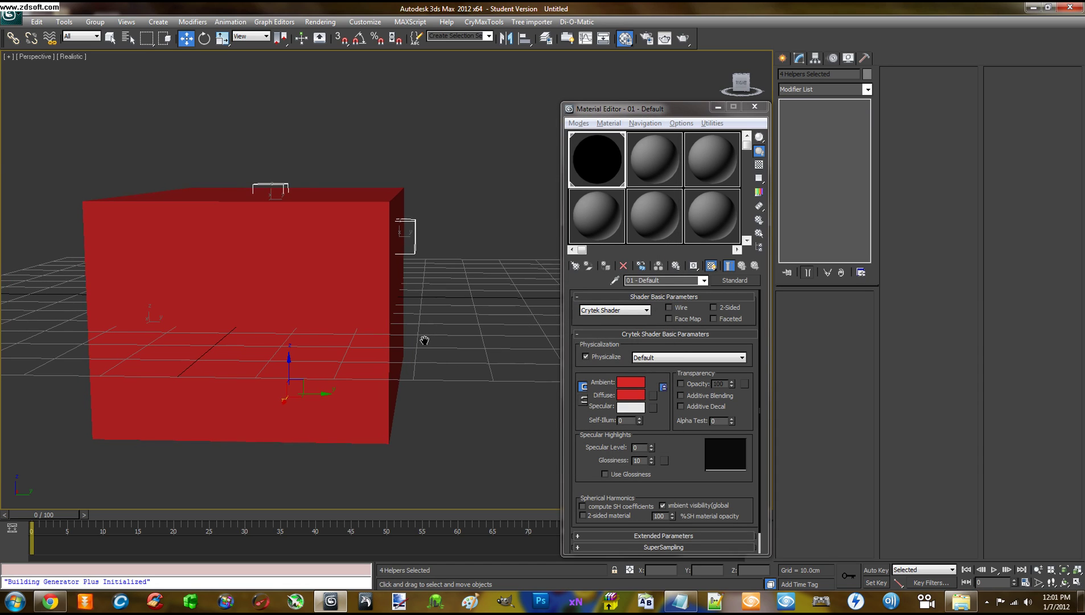
left_click(460, 328)
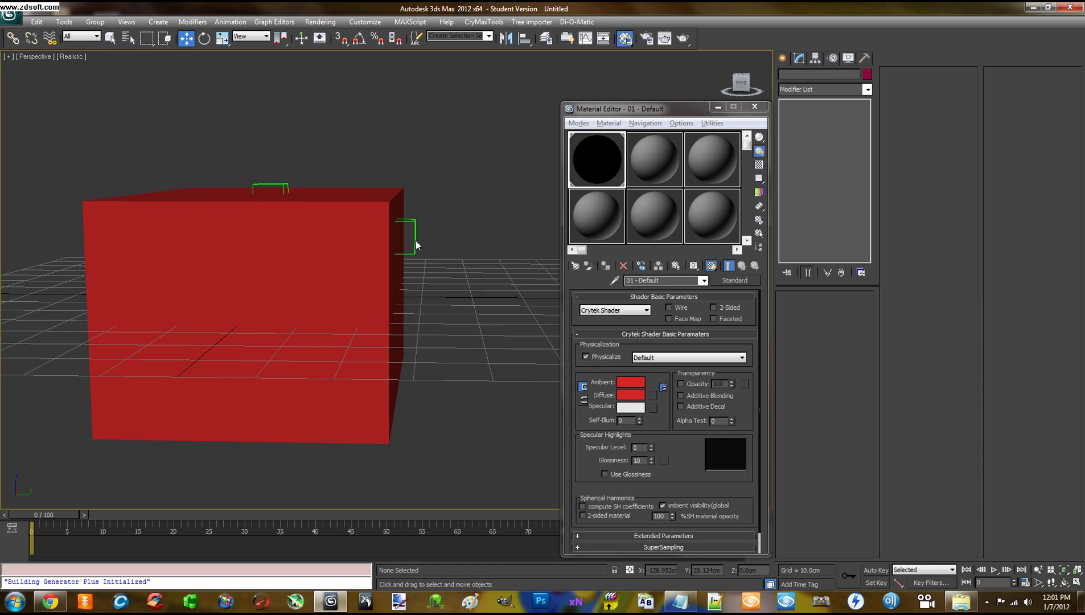
- Check the user-defined properties of the joint helper on the side of the box
left_click(416, 240)
right_click(414, 239)
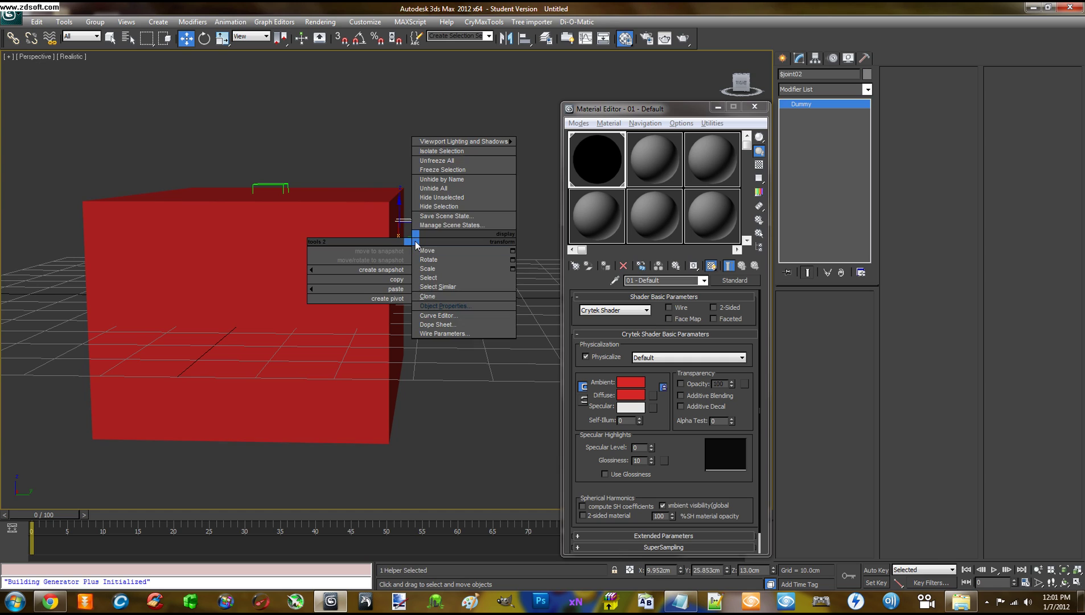
left_click(446, 306)
left_click(655, 116)
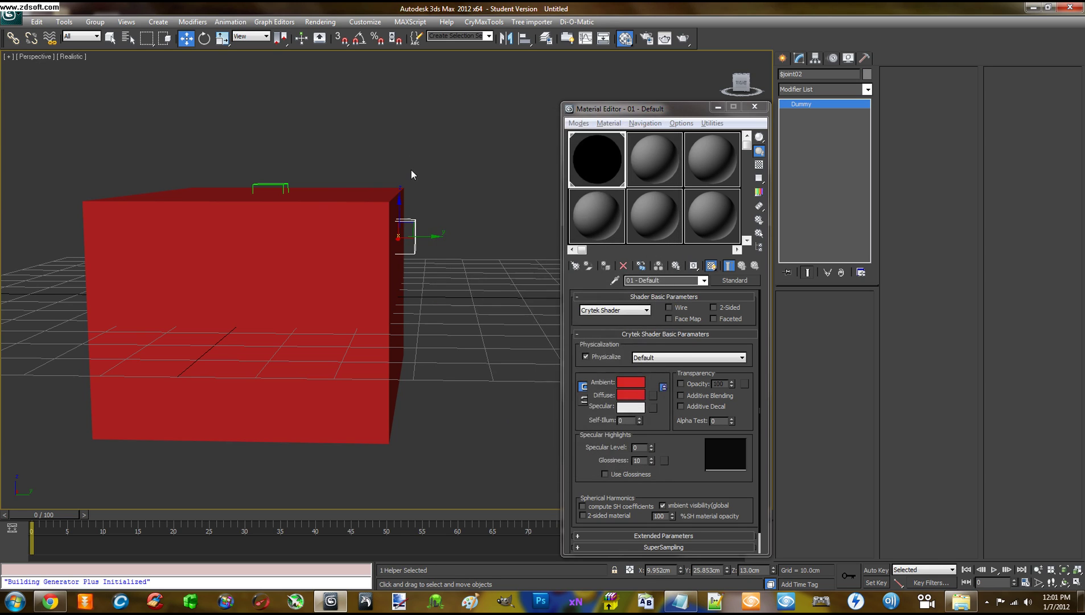
- Check the user-defined properties of the joint helper on top of the box and deselect it
left_click(260, 168)
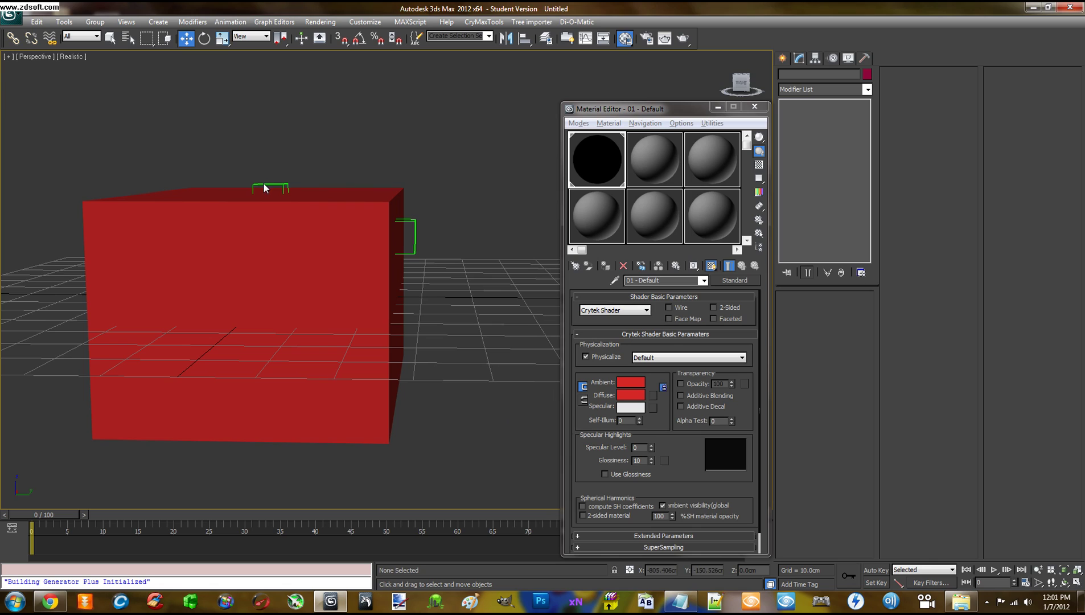
left_click(264, 188)
right_click(264, 188)
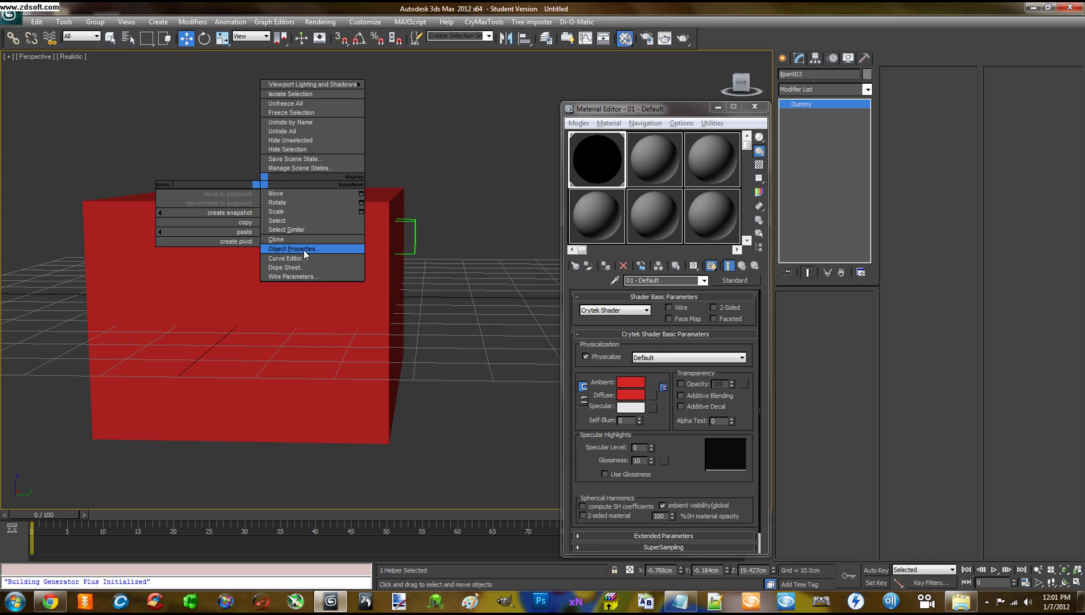
left_click(303, 250)
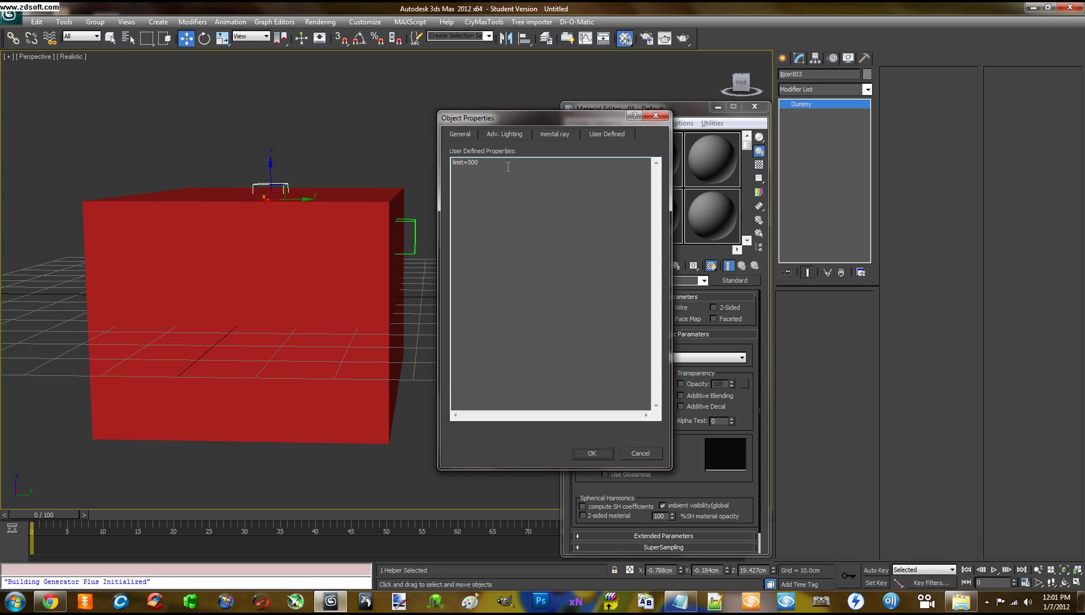
left_click(661, 116)
left_click(482, 217)
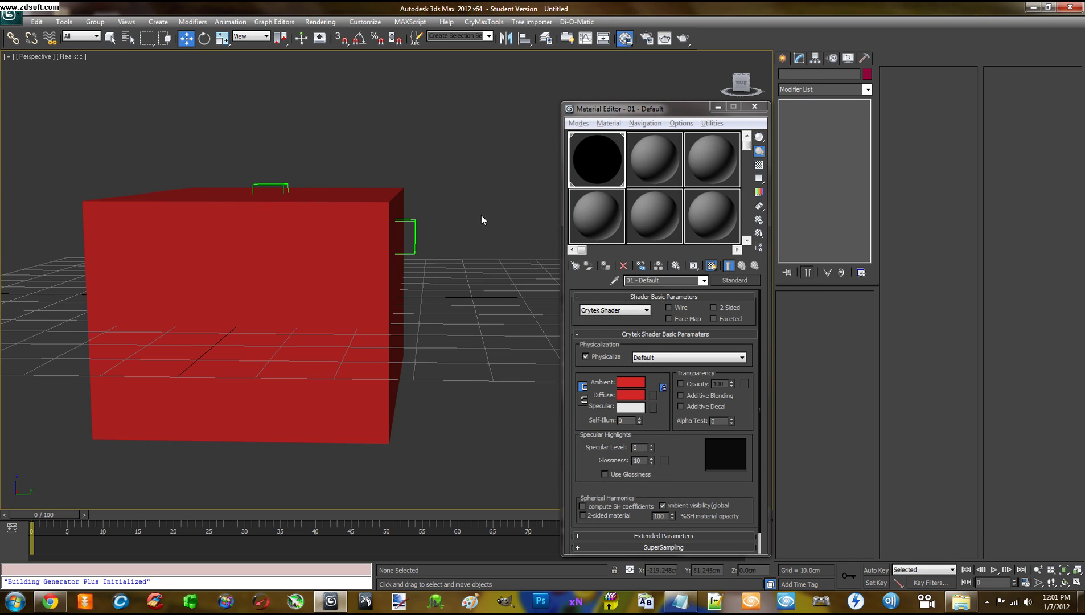
- Check the user-defined properties of the joint helper on the opposite side of the box and deselect it
middle_click_drag(446, 315, 326, 384, "alt")
left_click(291, 310)
right_click(290, 314)
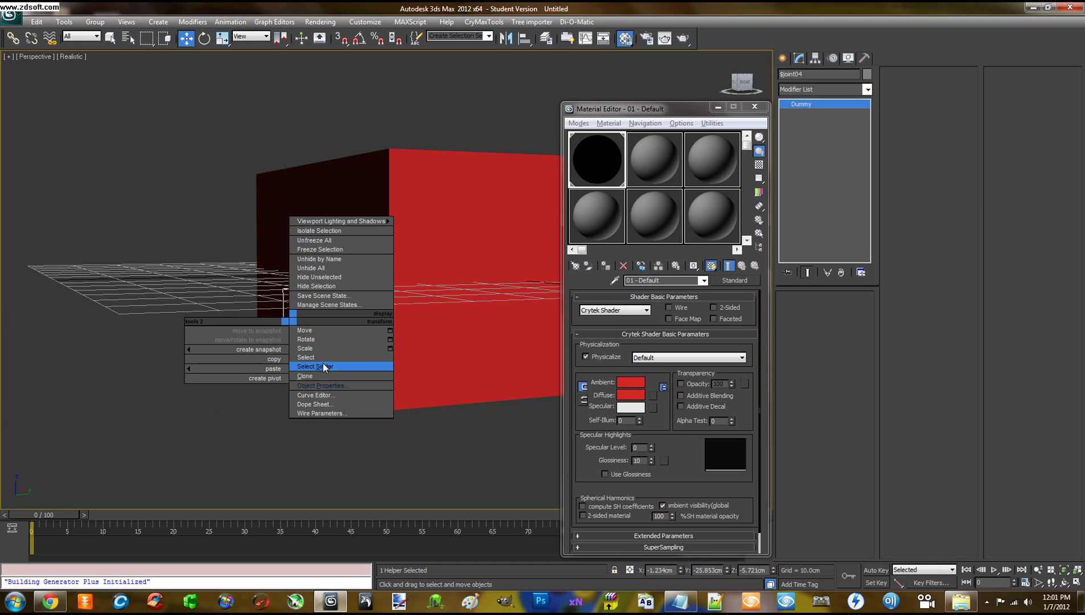
left_click(323, 386)
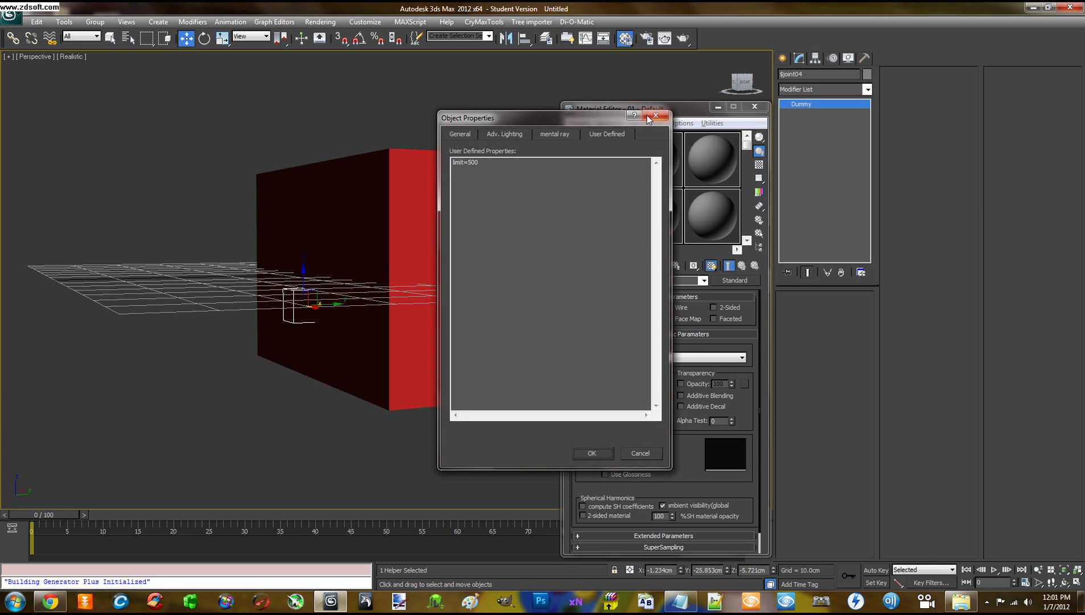
left_click(663, 111)
middle_click_drag(531, 119, 439, 167, "alt")
scroll(438, 163, "down", 2)
scroll(470, 255, "up", 2)
left_click(490, 298)
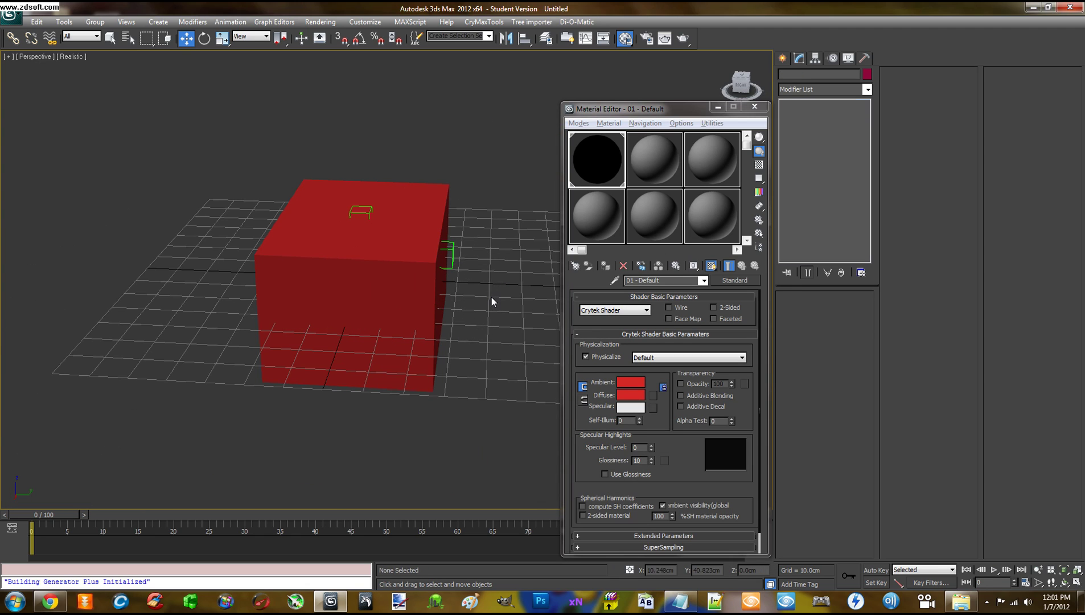
- Identify the box pieces by selecting box_main and box_part03 in turn and viewing them from several angles
middle_click_drag(473, 317, 453, 241, "alt")
left_click(393, 236)
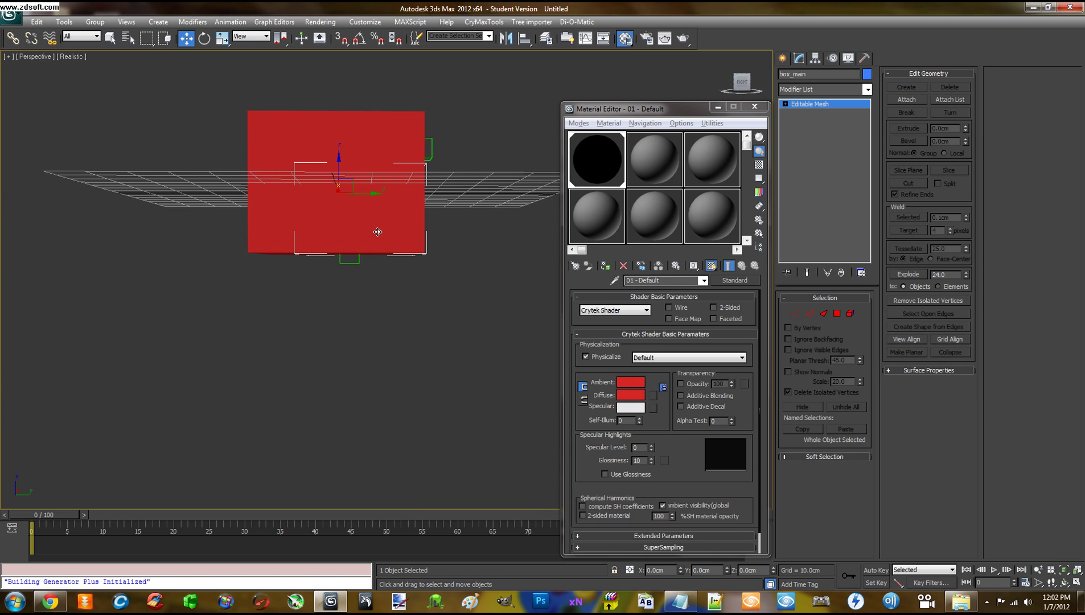
middle_click_drag(379, 233, 454, 244, "alt")
left_click(292, 150)
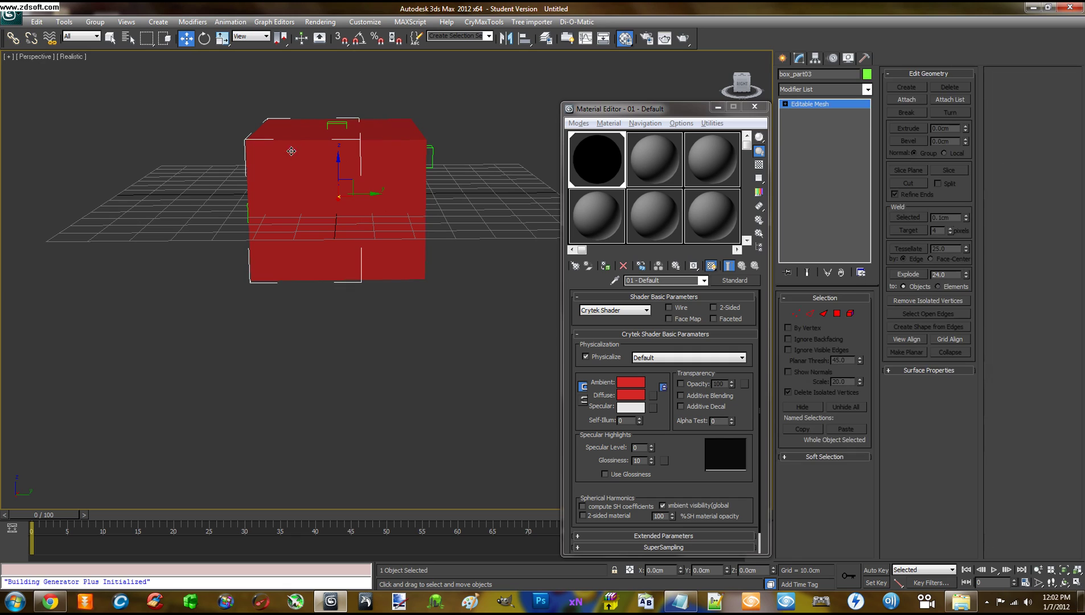
left_click(388, 244)
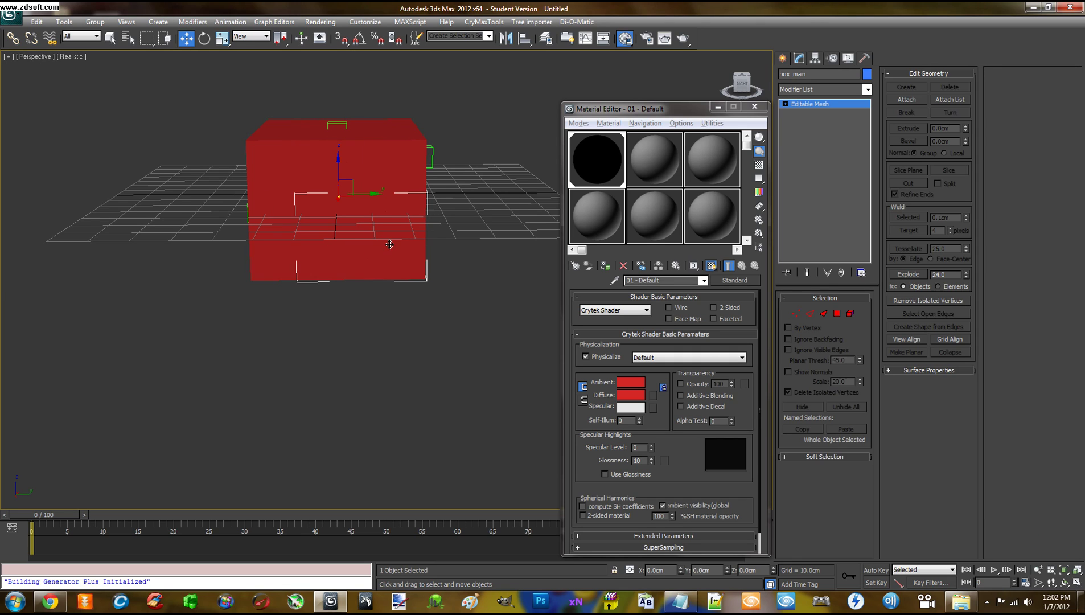
middle_click_drag(408, 250, 409, 248, "alt")
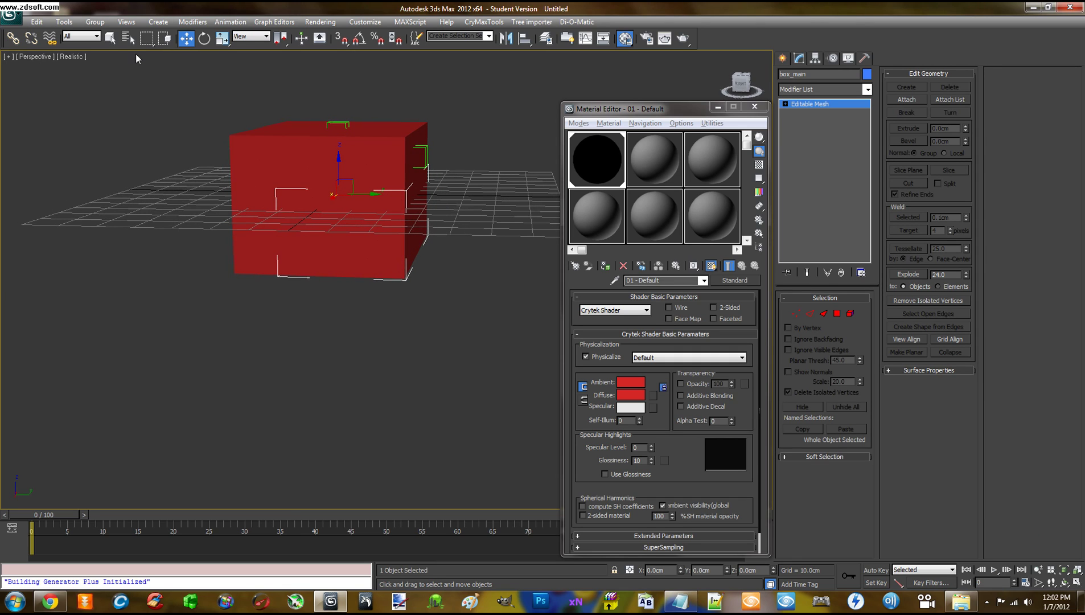
- Switch to the plain Select Object tool and select the main piece, box_main
left_click(110, 37)
mouse_move(194, 276)
middle_mouse_down("alt")
mouse_move(223, 267)
mouse_move(189, 271)
middle_mouse_up("alt")
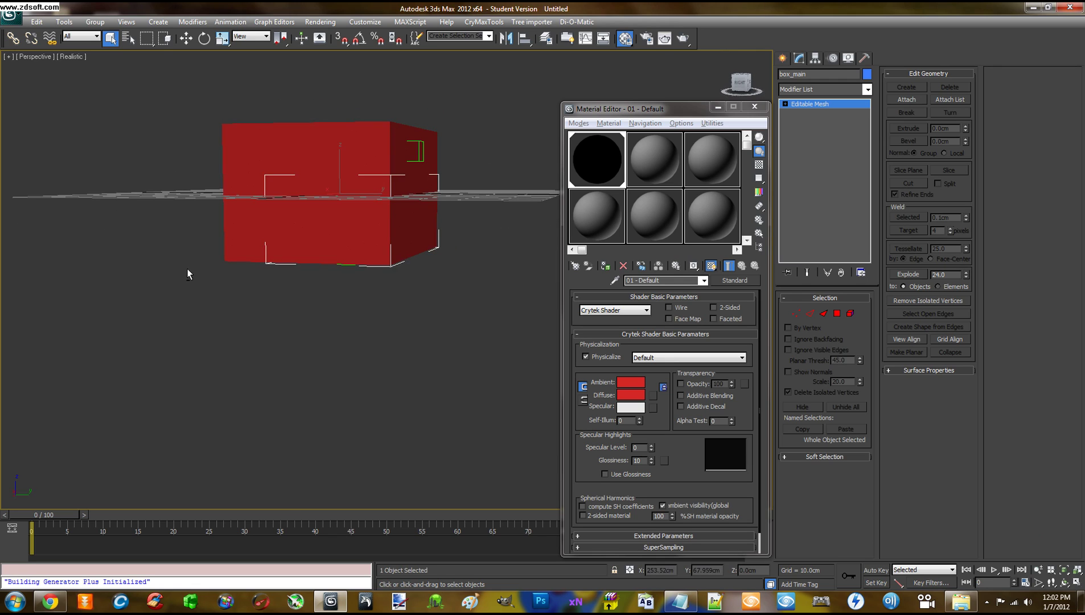
left_click(368, 300)
left_click(363, 246)
middle_click_drag(326, 286, 334, 297, "alt")
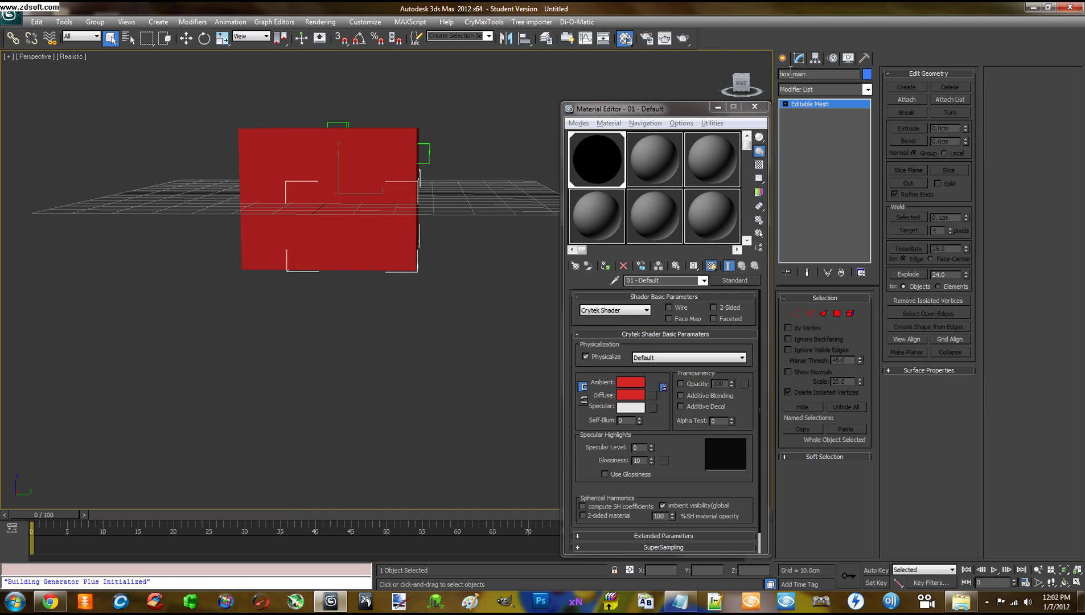
- Enter entity and mass=10 on separate lines in box_main's user-defined properties, accept them, and deselect the piece
right_click(407, 255)
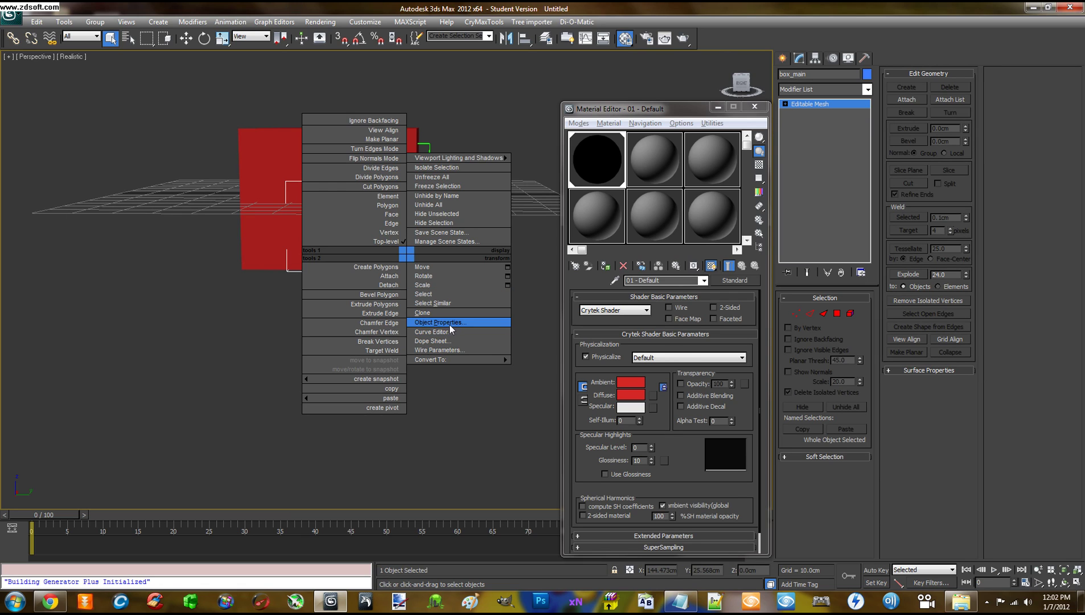
left_click(450, 323)
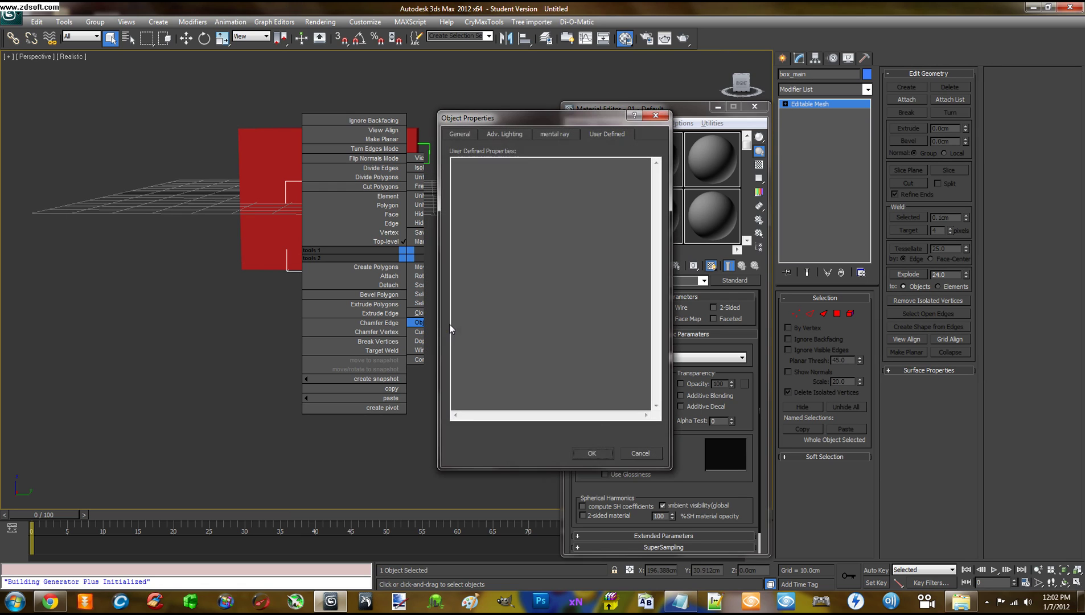
left_click(517, 185)
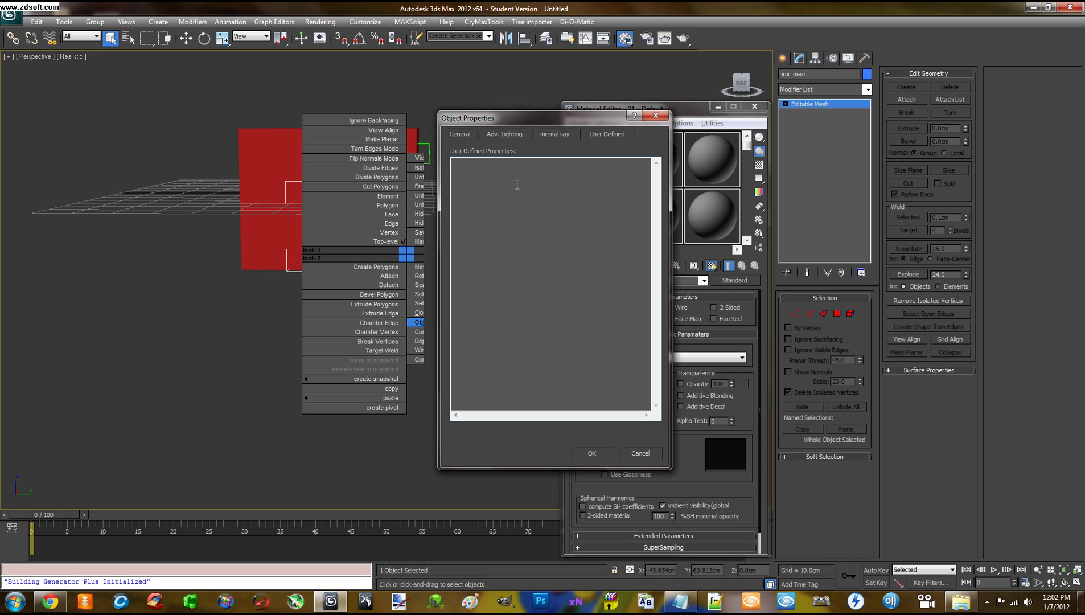
type("entity")
left_click_drag(449, 167, 455, 161)
left_click(462, 177)
key("Return")
type("mass=10")
left_click(584, 454)
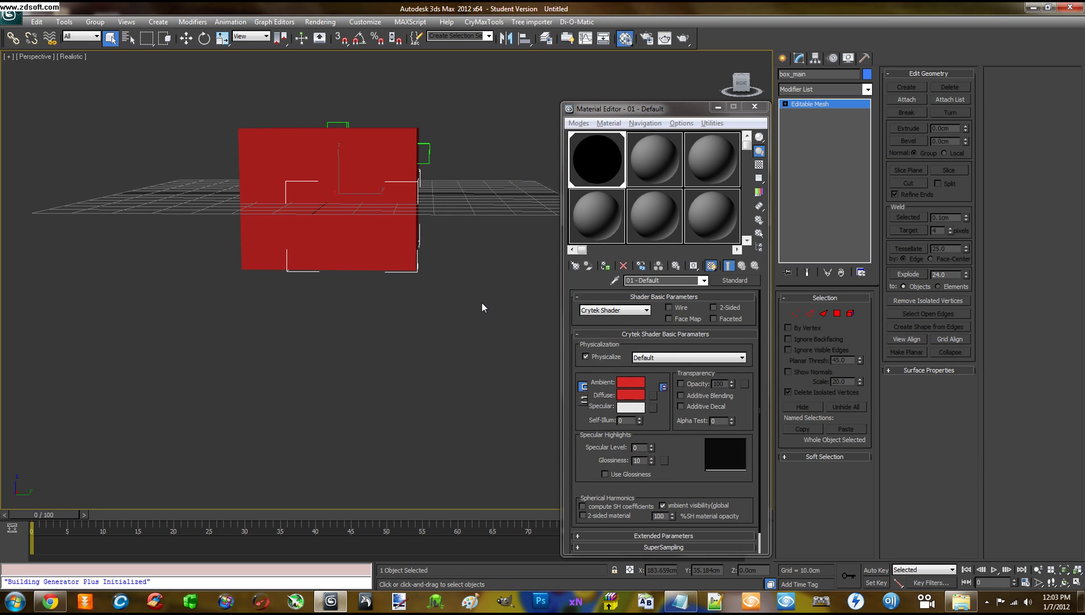
left_click(482, 307)
middle_click_drag(485, 272, 446, 207, "alt")
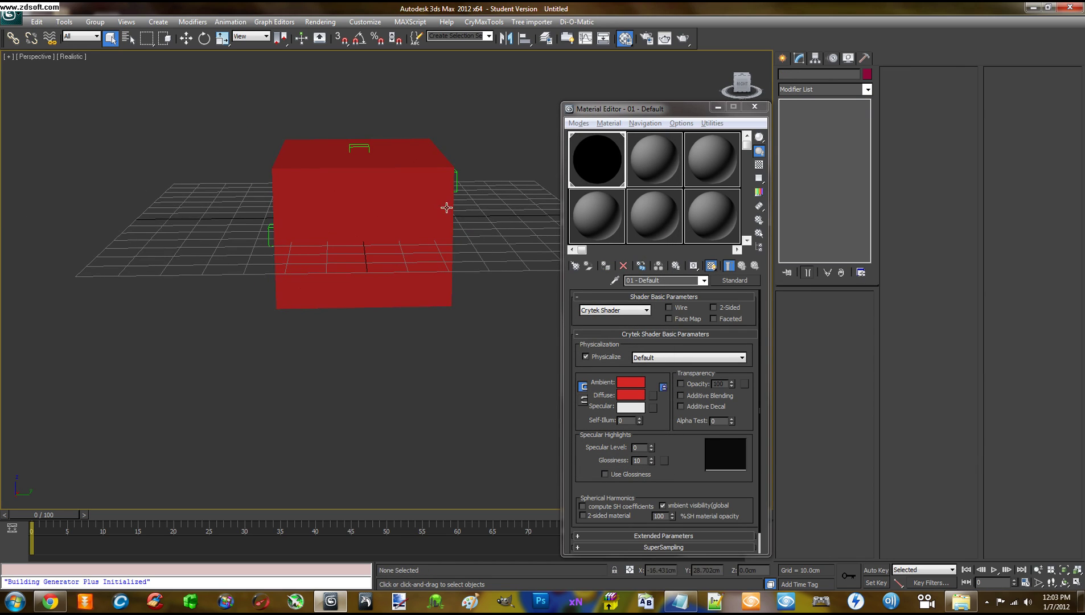
left_click(428, 197)
left_click(318, 189, "ctrl")
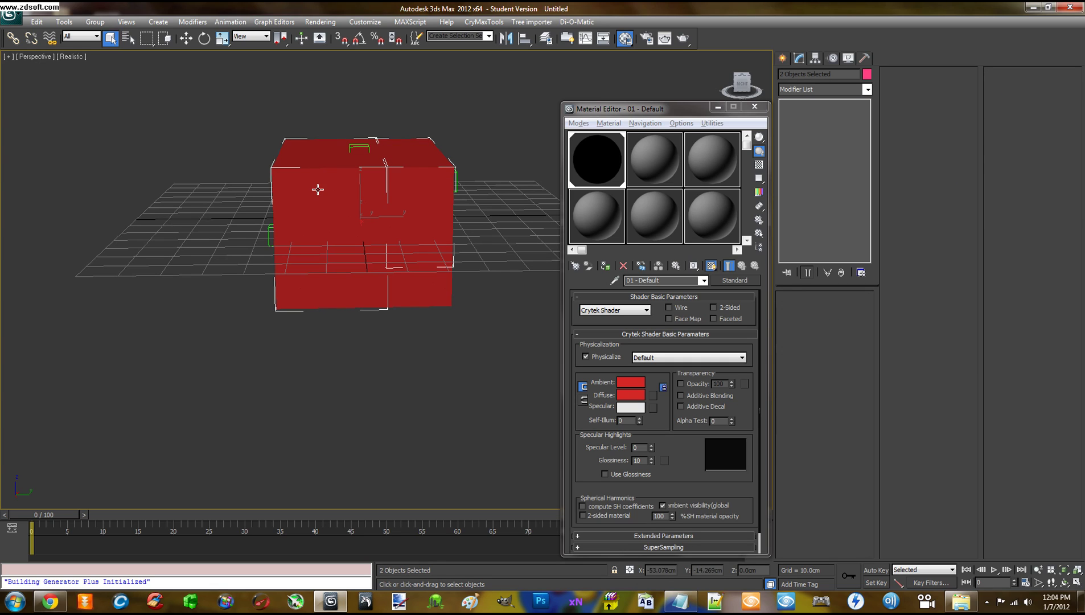
left_click(306, 293)
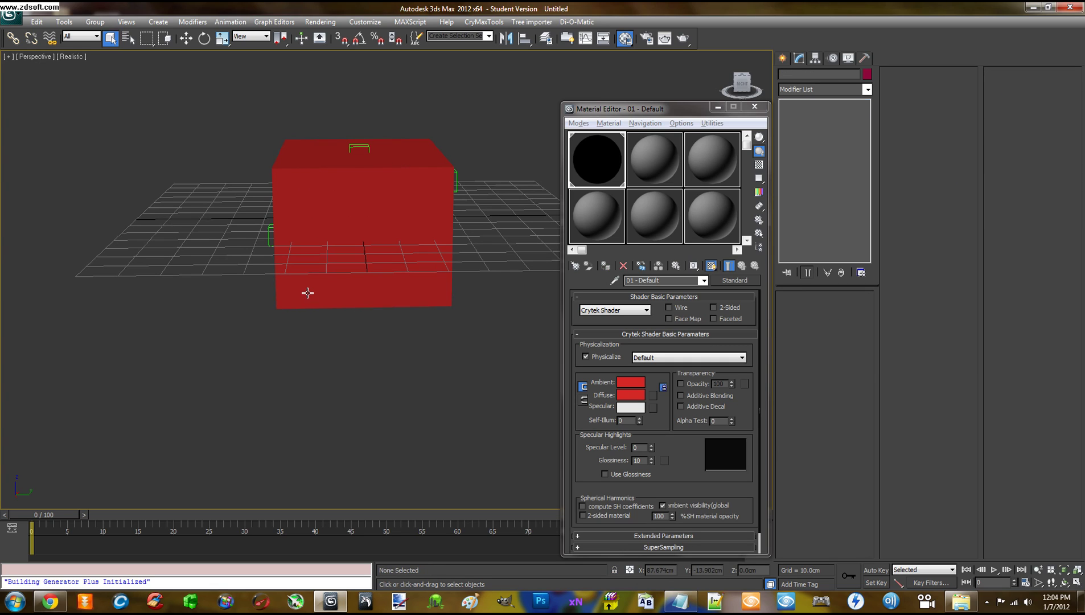
- Turn on edged faces in the perspective viewport so the edges of the box pieces are displayed
middle_click_drag(335, 348, 368, 356, "alt")
left_click(368, 356)
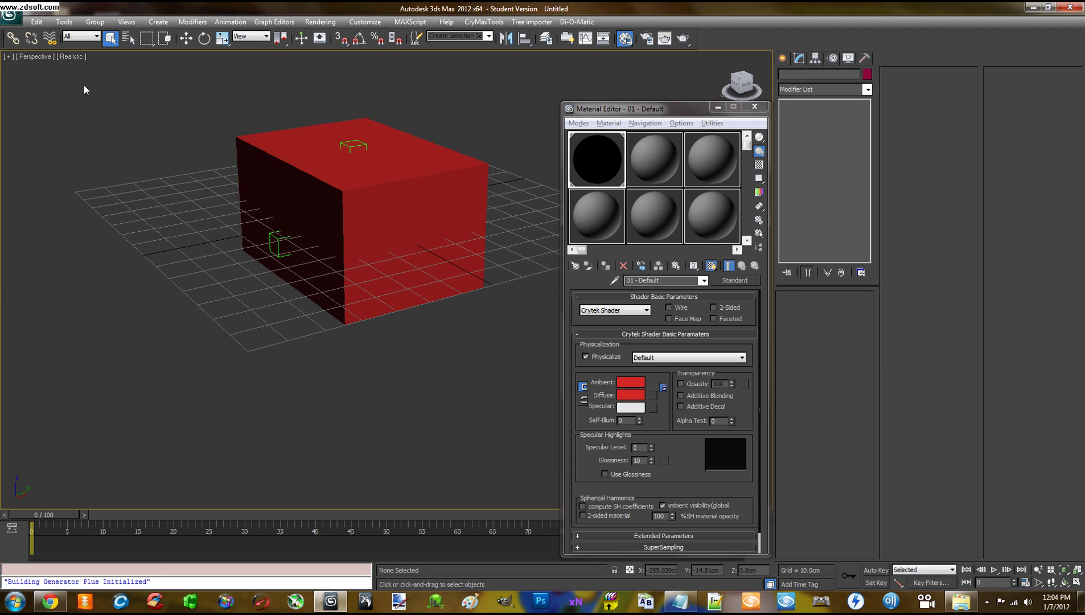
left_click(70, 56)
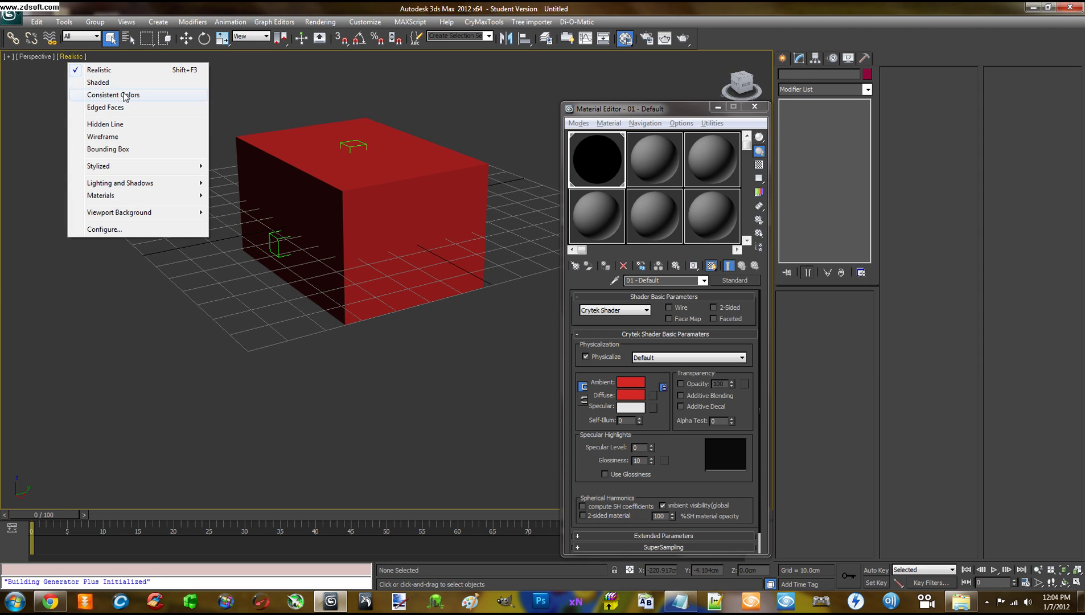
left_click(117, 108)
middle_click_drag(156, 171, 129, 161, "alt")
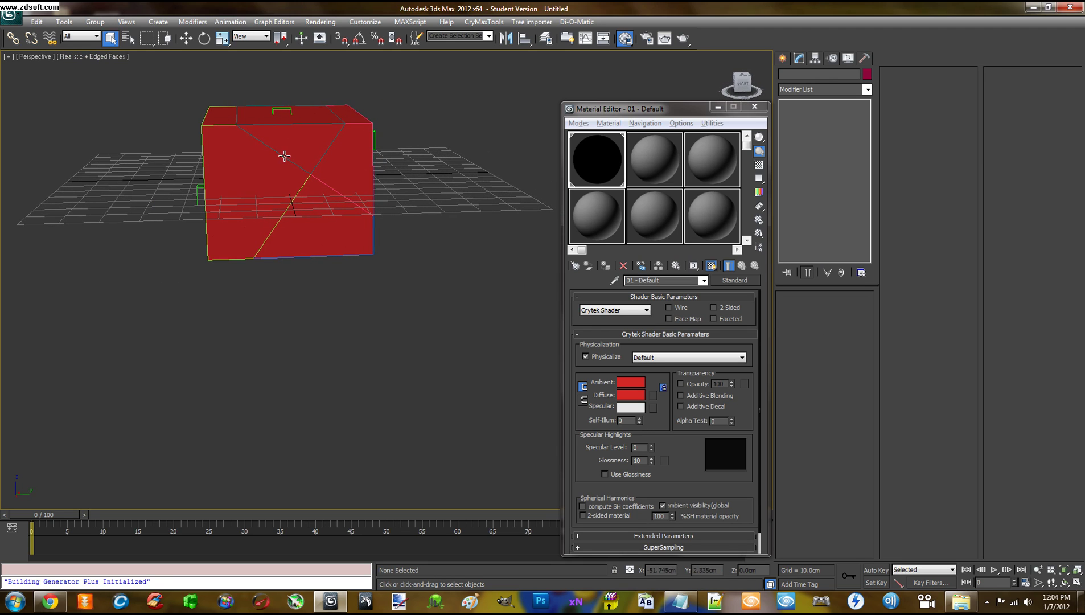
left_click(341, 164)
left_click(301, 139, "ctrl")
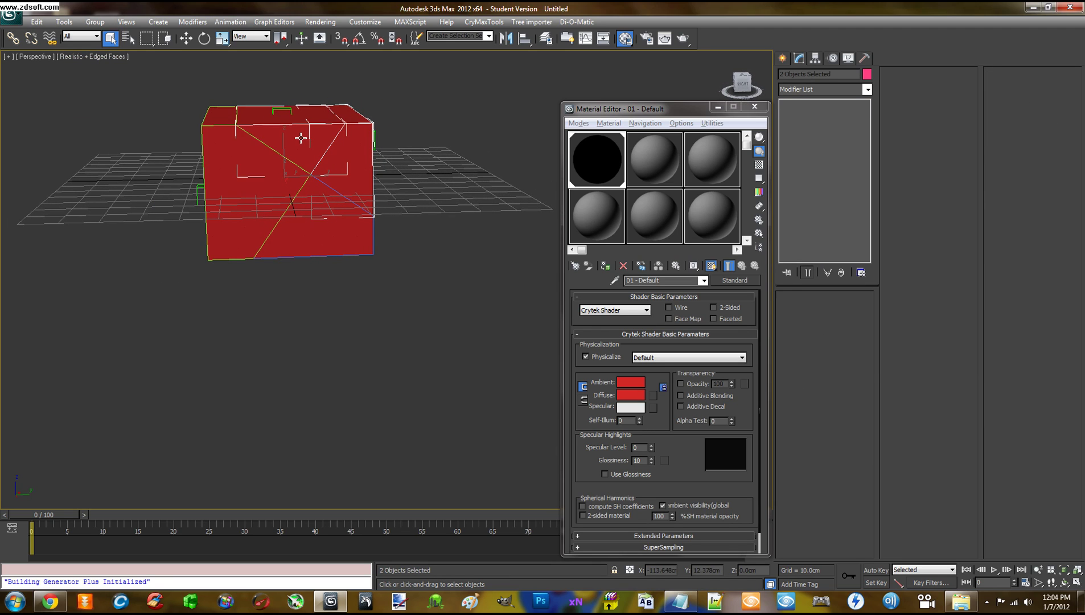
left_click(257, 171, "ctrl")
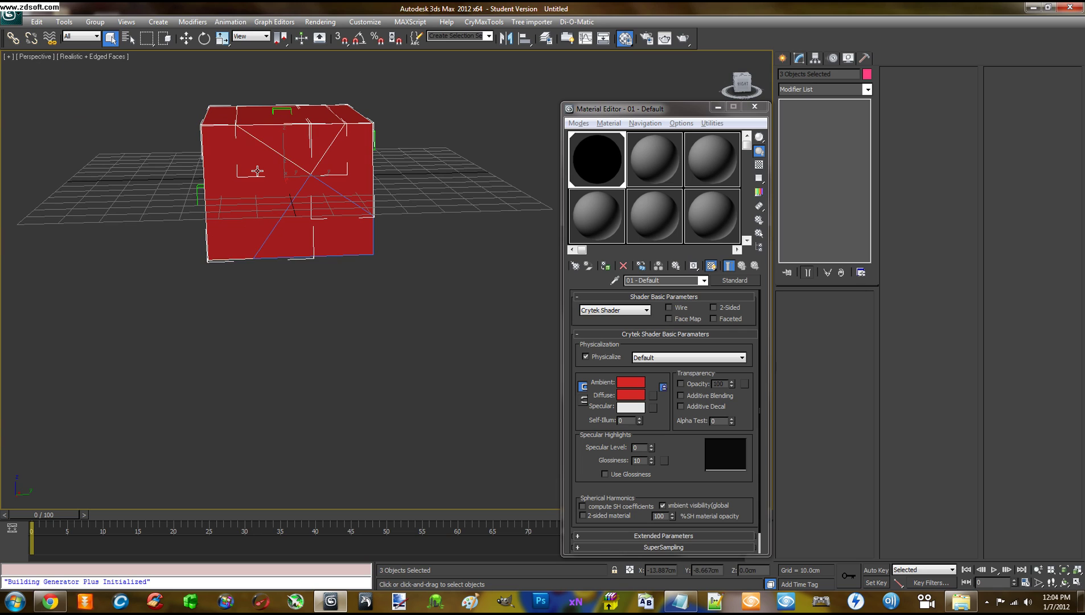
left_click(371, 283)
left_click(346, 244)
left_click(317, 273)
- Select the three pieces other than box_main together, enter mass=10 in their user-defined properties, accept it, and deselect them
left_click(351, 181)
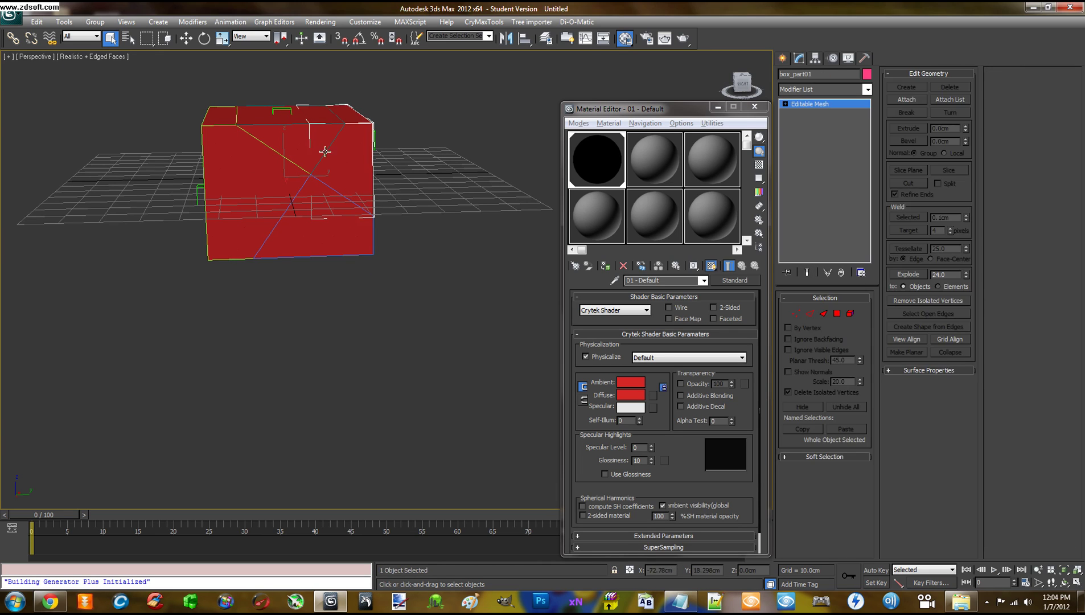
left_click(312, 142, "ctrl")
left_click(231, 188, "ctrl")
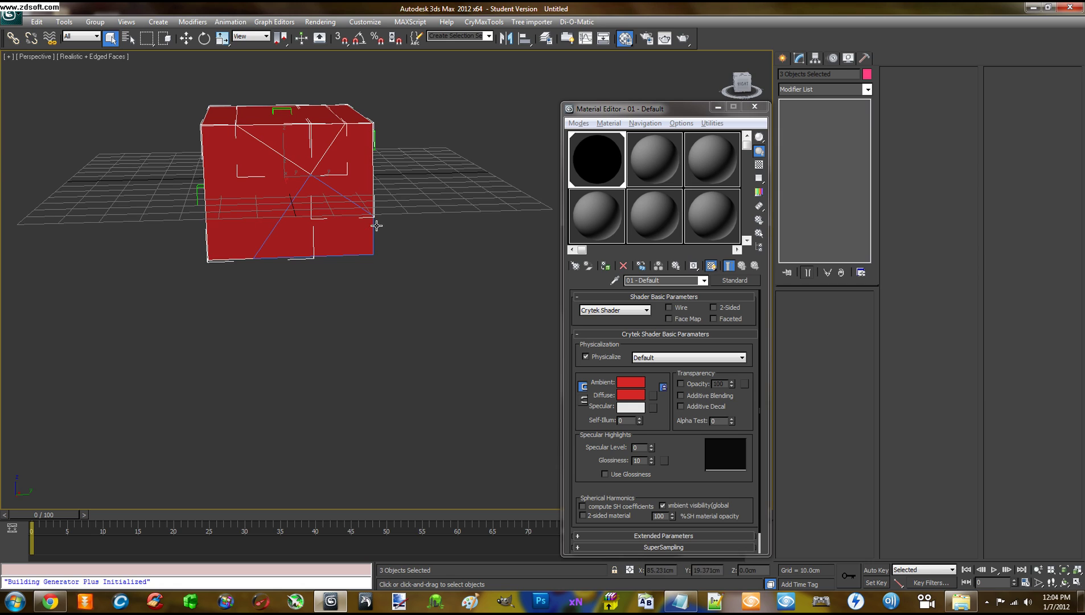
middle_click_drag(375, 226, 404, 235, "alt")
right_click(321, 152)
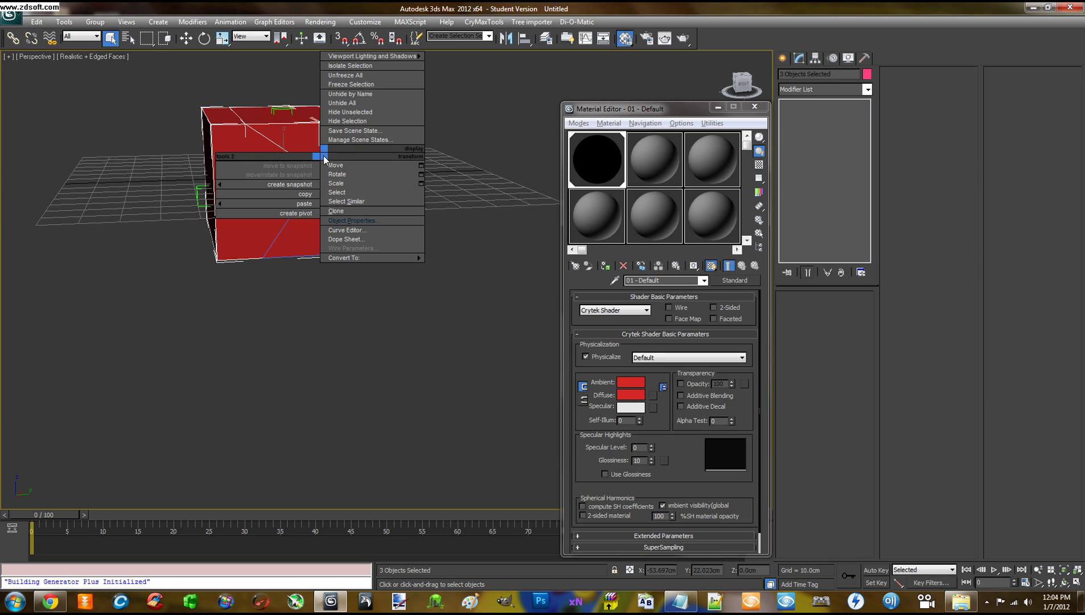
left_click(351, 220)
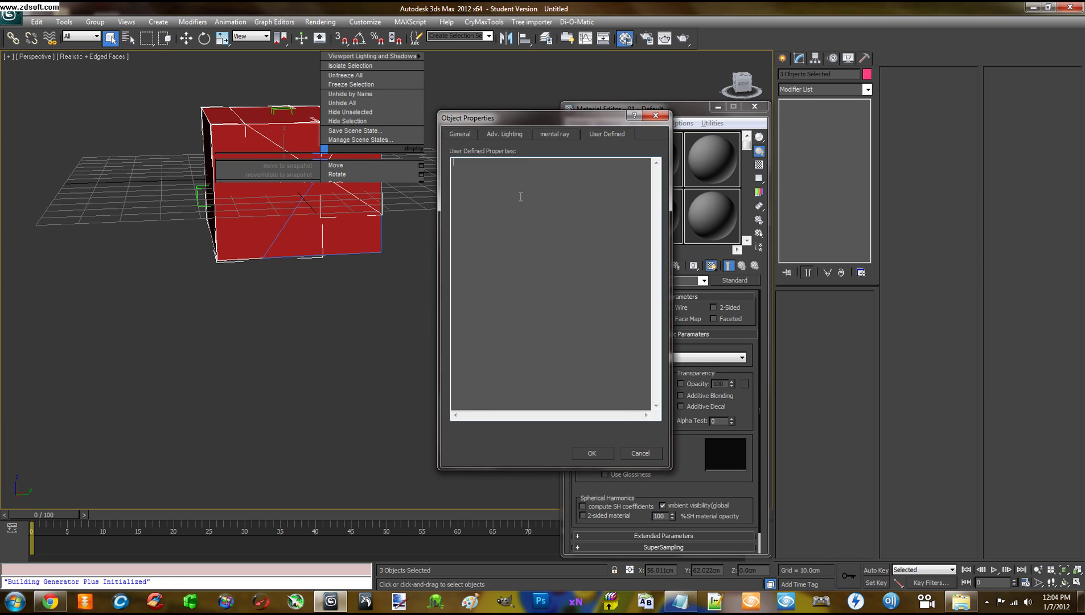
left_click(508, 174)
type("mass=")
type("10")
left_click(593, 453)
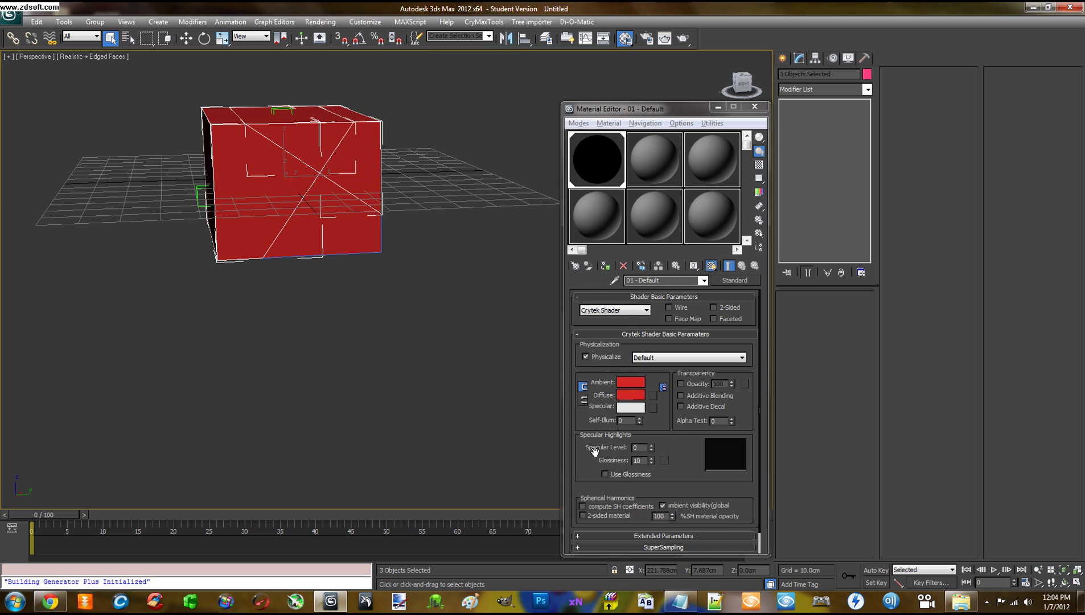
left_click(481, 342)
- Change box_main's mass to 0 in its user-defined properties, accept the change, and deselect the piece
middle_click_drag(473, 347, 459, 347, "alt")
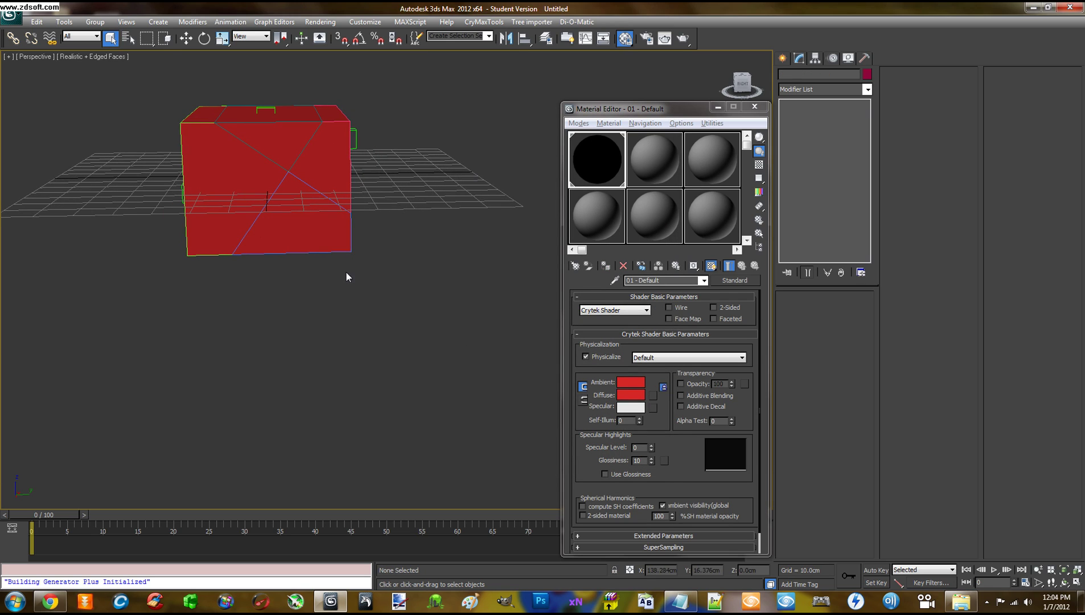
left_click(321, 241)
right_click(315, 244)
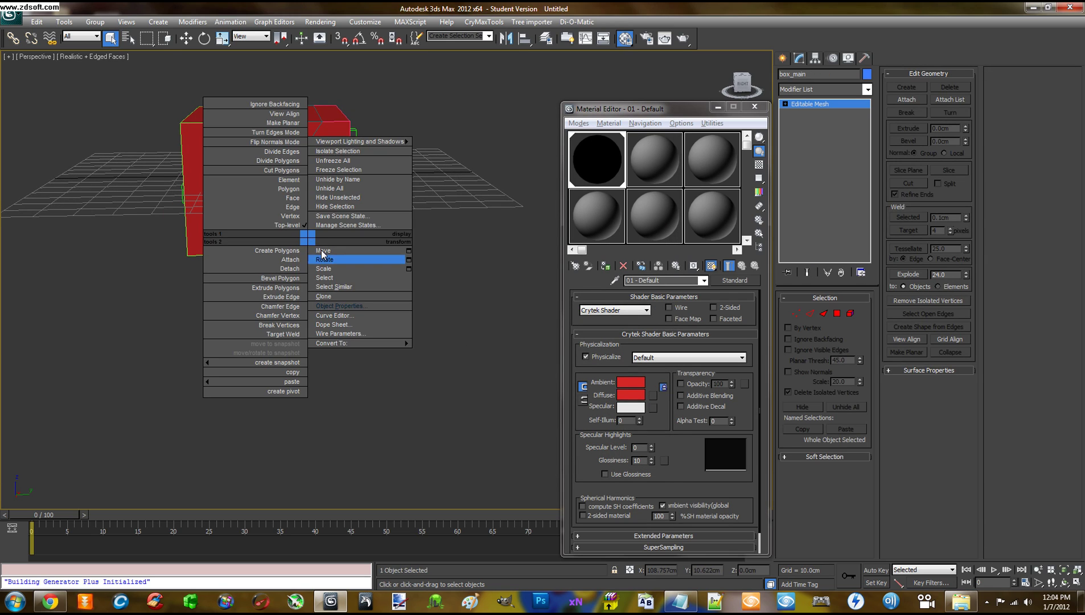
left_click(339, 303)
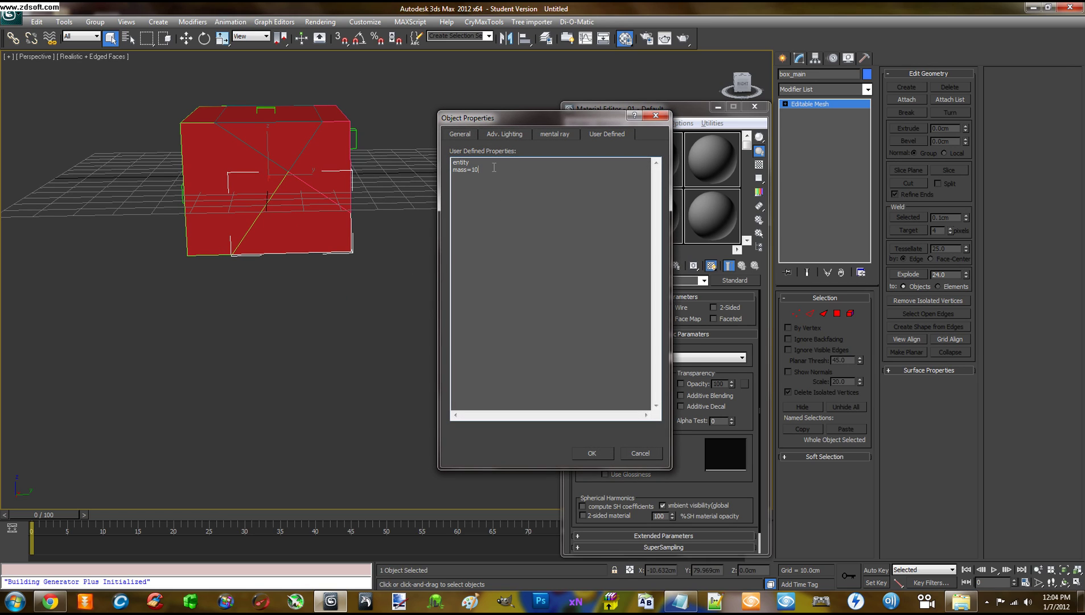
double_click(475, 170)
type("0")
key("Return")
left_click(475, 172)
left_click(592, 453)
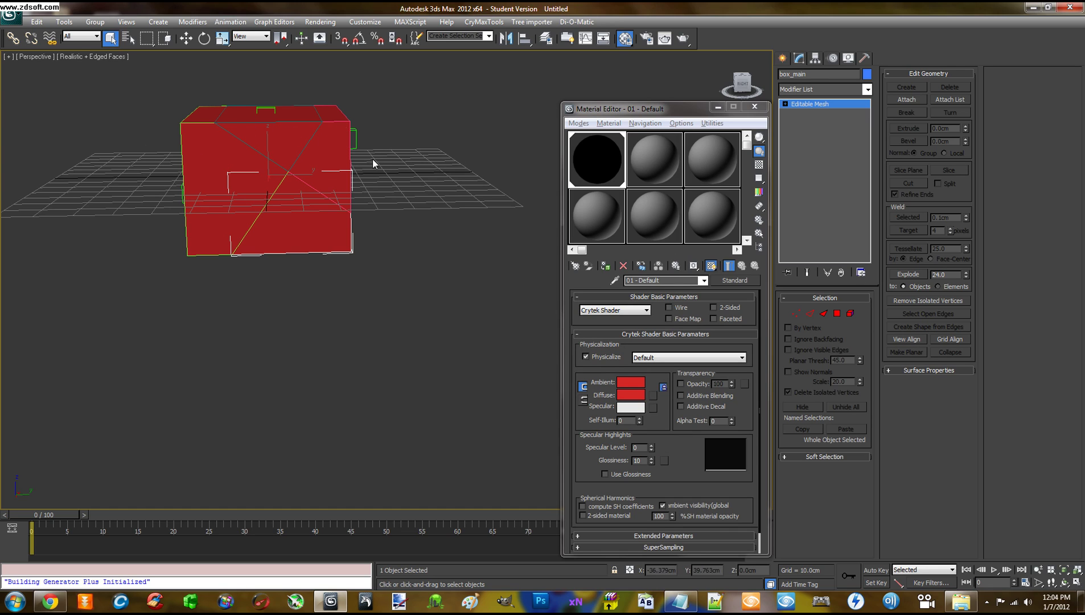
middle_click_drag(421, 164, 441, 178, "alt")
left_click(441, 178)
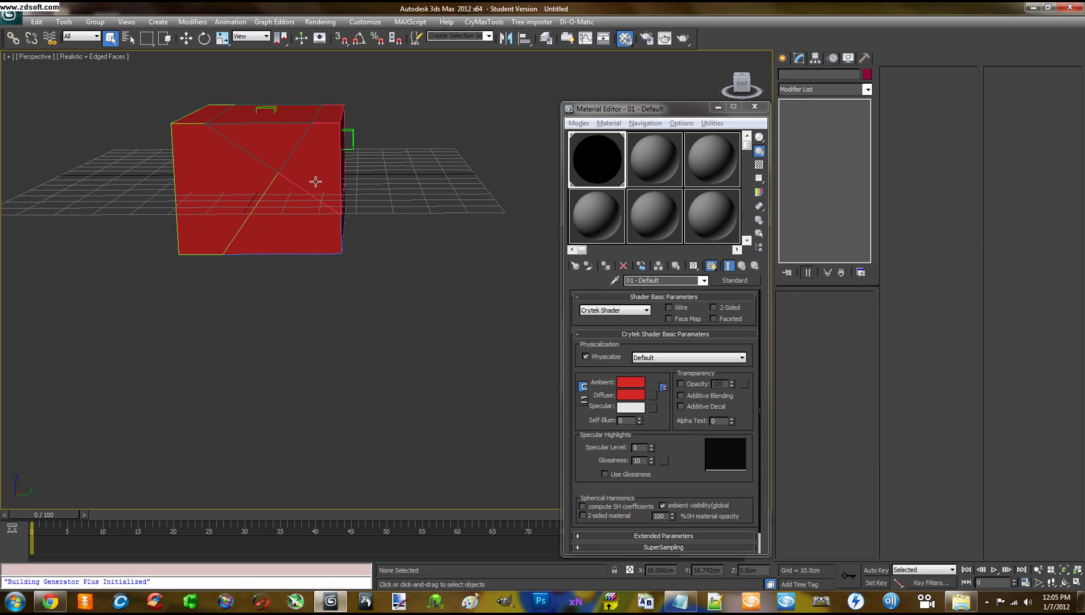
- Inspect the box pieces by selecting several in turn, including box_part02, and viewing the box from different angles
left_click(315, 181)
left_click(416, 171)
left_click(271, 134)
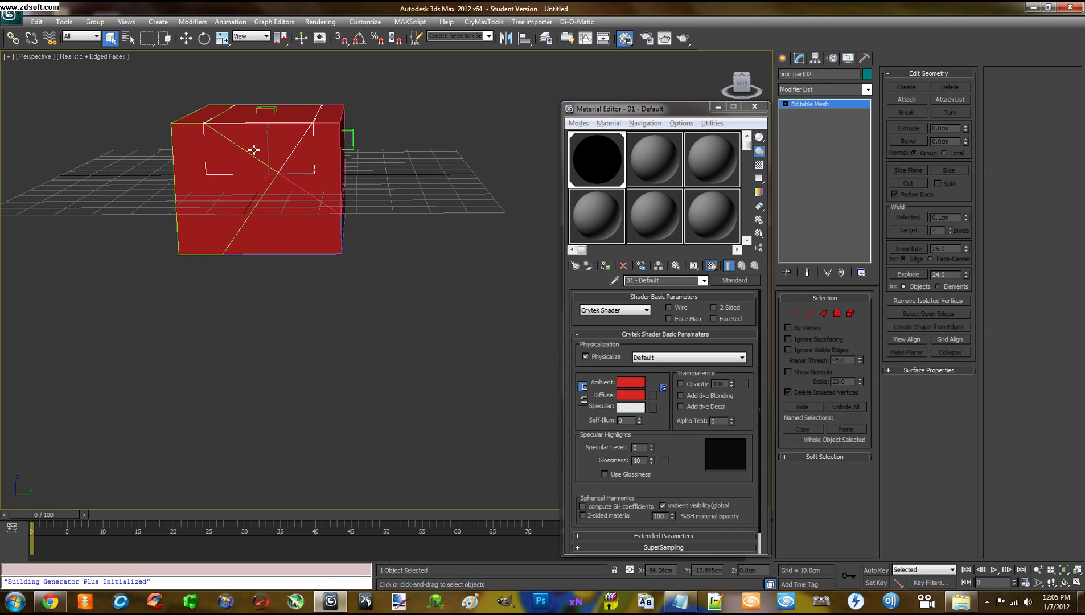
left_click(458, 183)
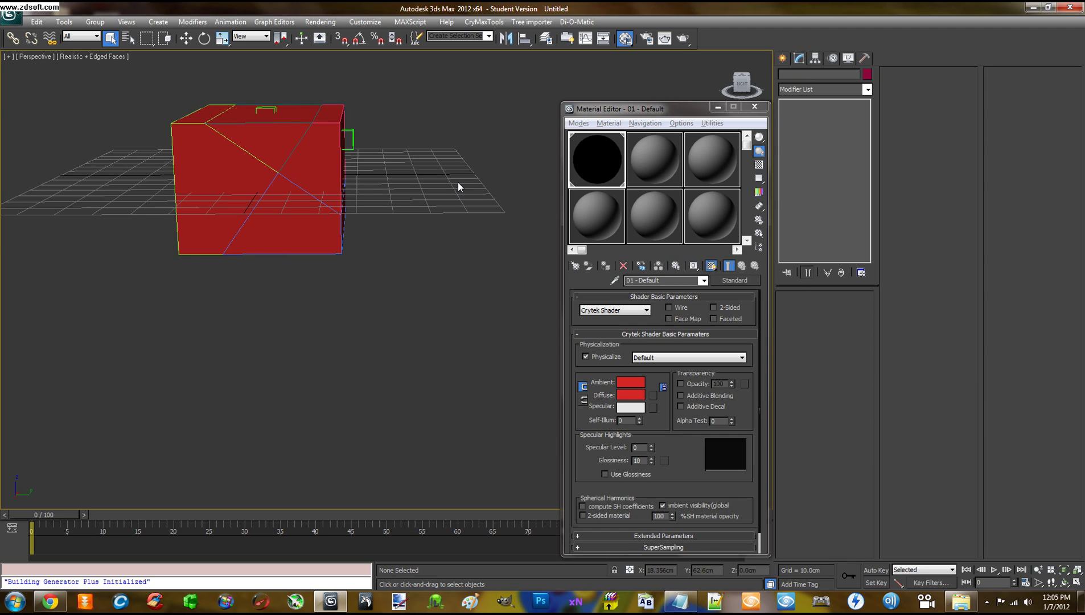
middle_click_drag(458, 182, 444, 176, "alt")
middle_click_drag(377, 137, 428, 153, "alt")
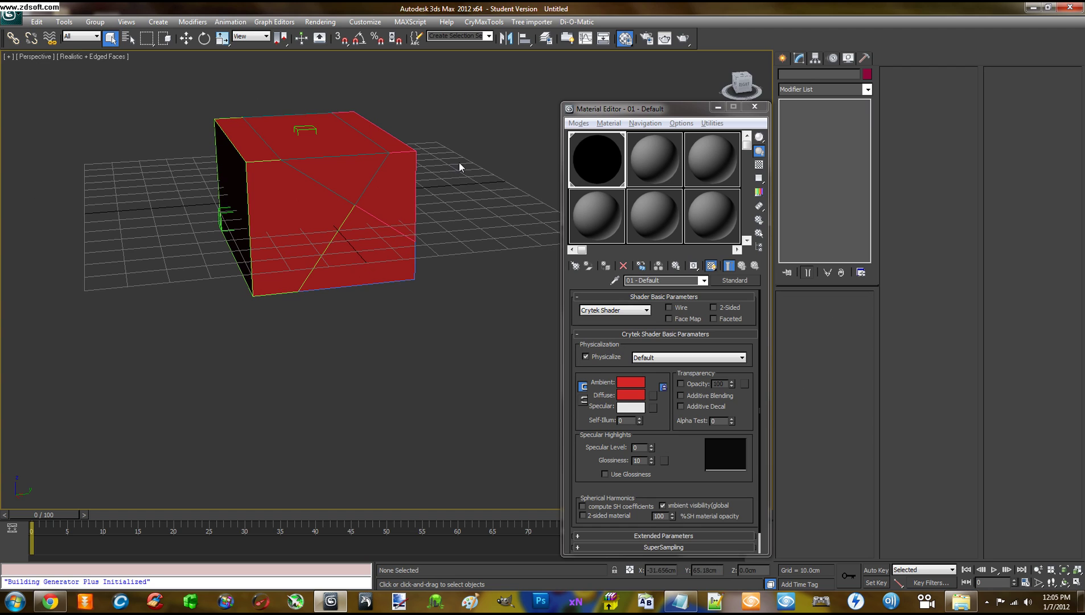
left_click(405, 188)
left_click(521, 200)
middle_click_drag(522, 203, 432, 188, "alt")
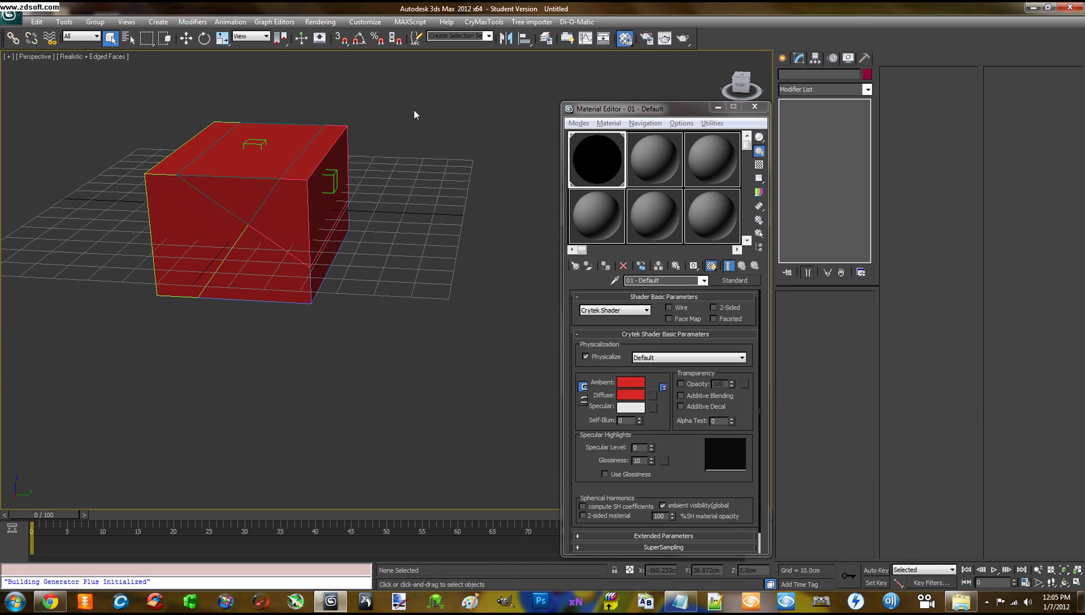
- Start saving the scene and browse from the recently used Props folder up to the Current_Cryengine folder
key("ctrl+s")
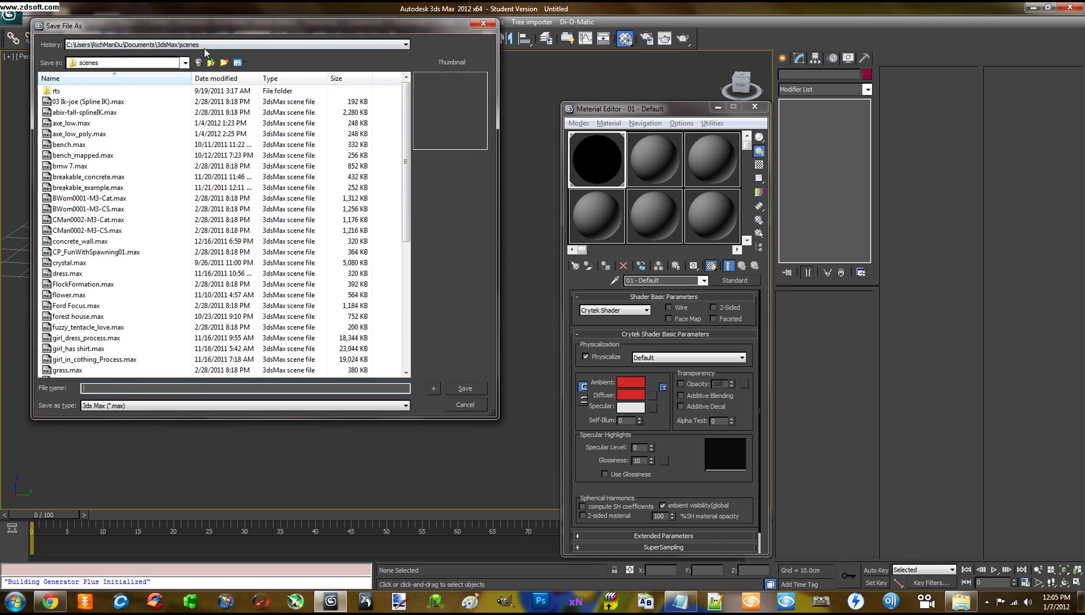
left_click_drag(213, 25, 265, 65)
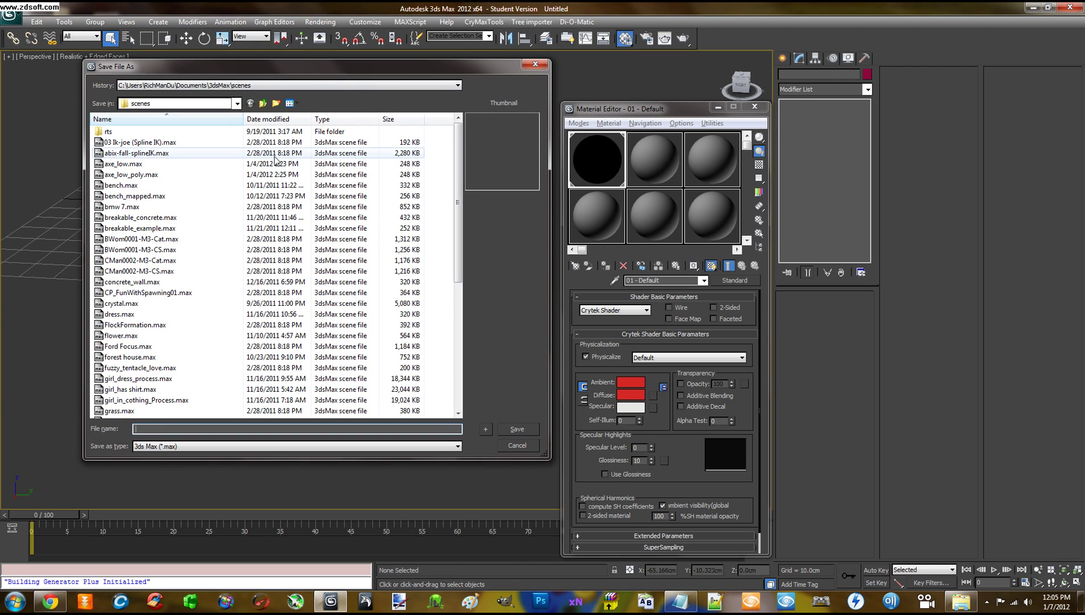
left_click(250, 87)
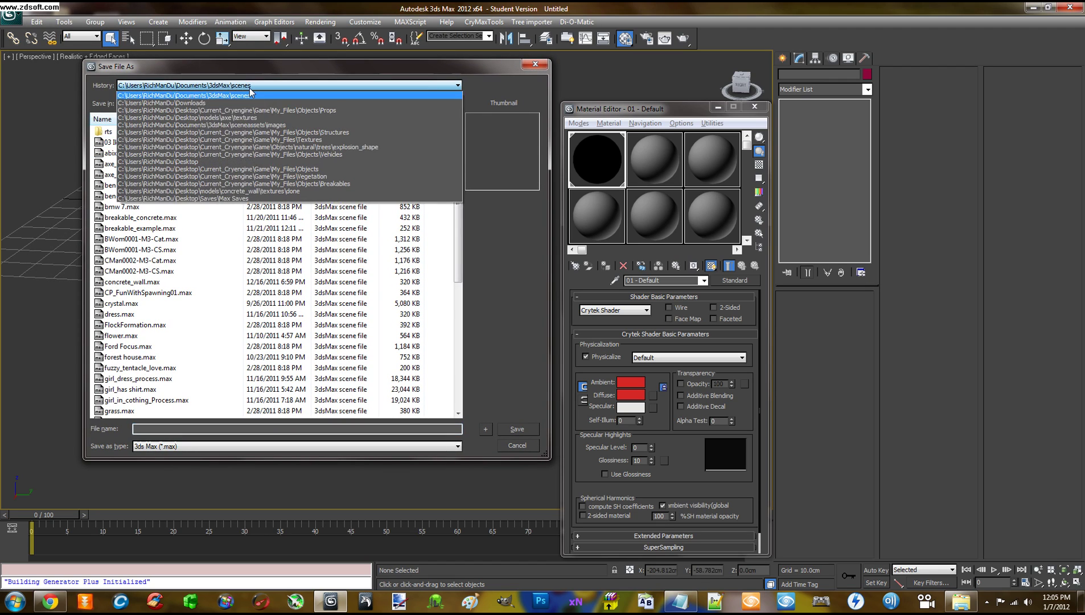
left_click(245, 111)
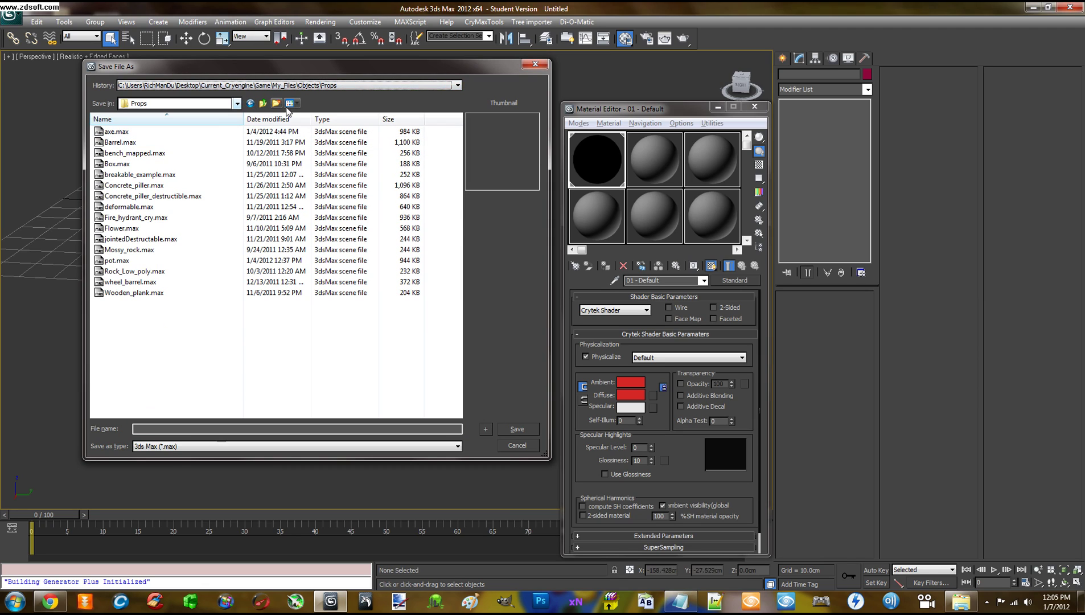
left_click(262, 103)
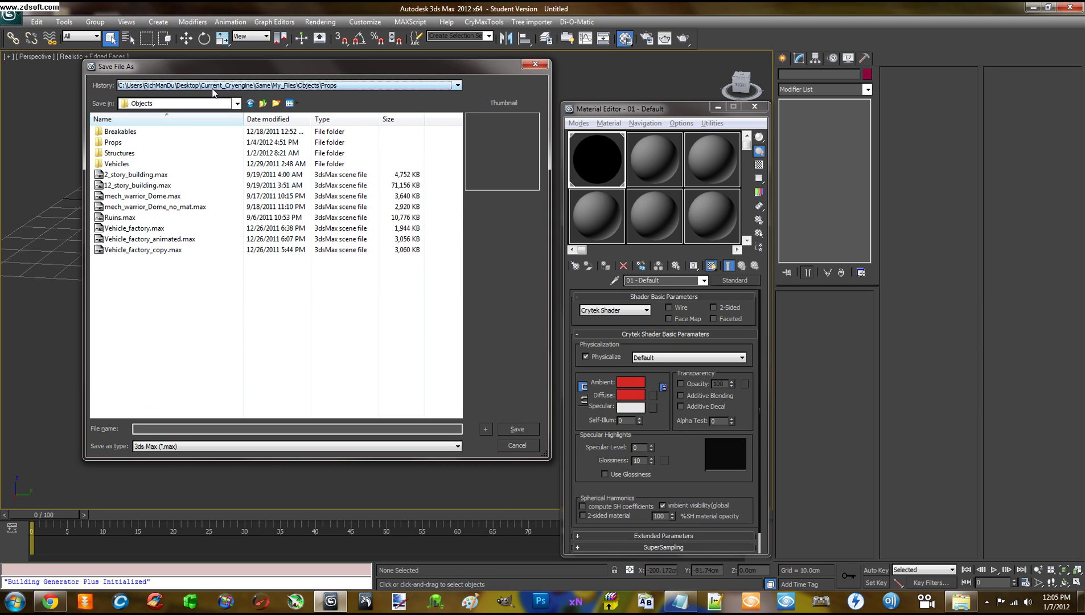
left_click(263, 104)
left_click(263, 104)
left_click(263, 103)
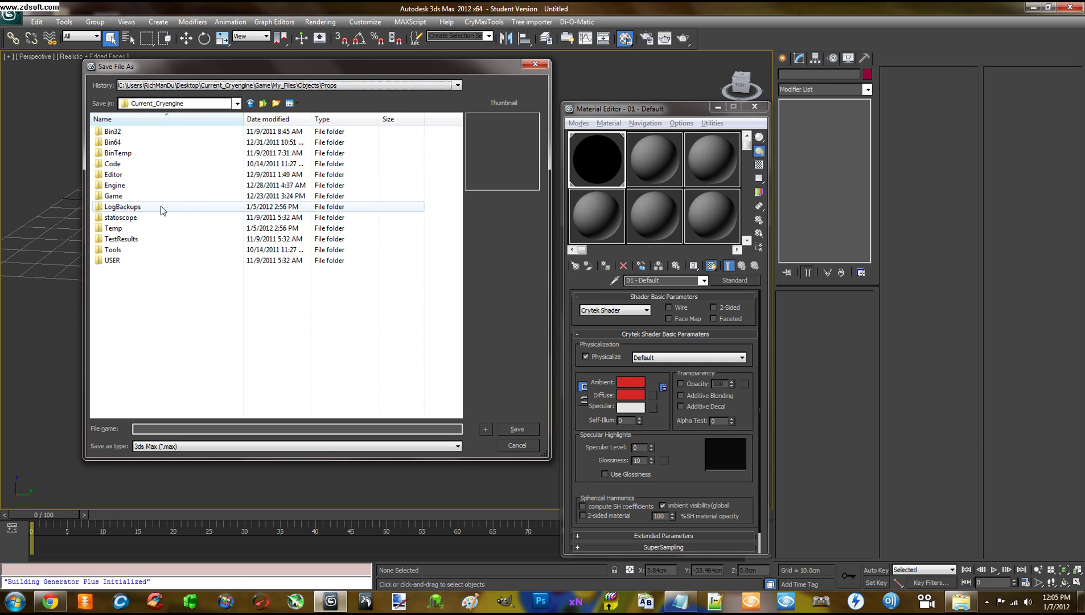
- Browse from Current_Cryengine to Game\My_Files\Objects\Breakables as the save location
left_click(119, 187)
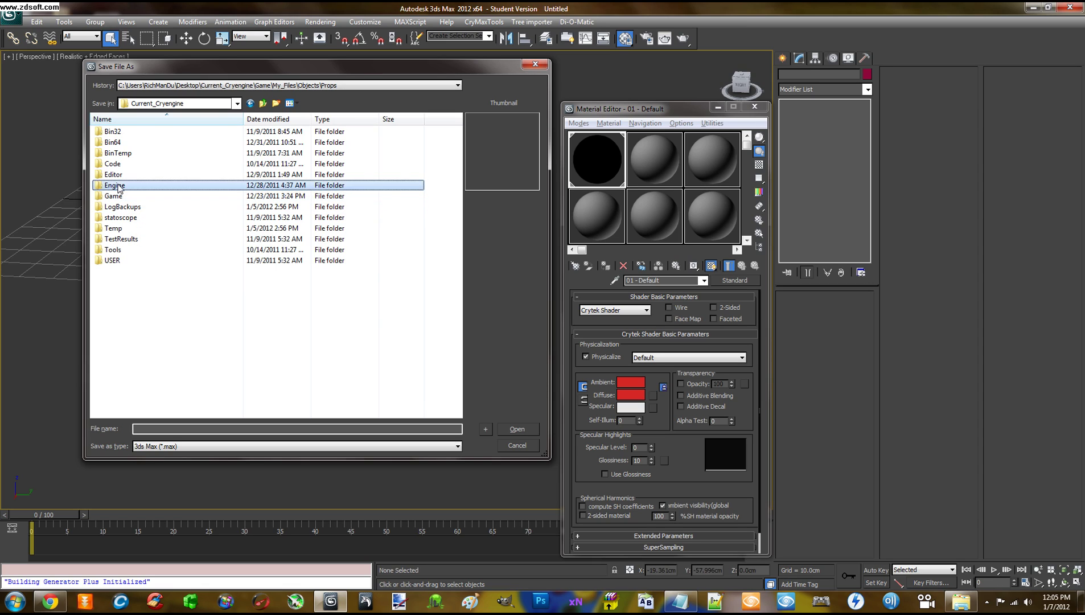
left_click(115, 143)
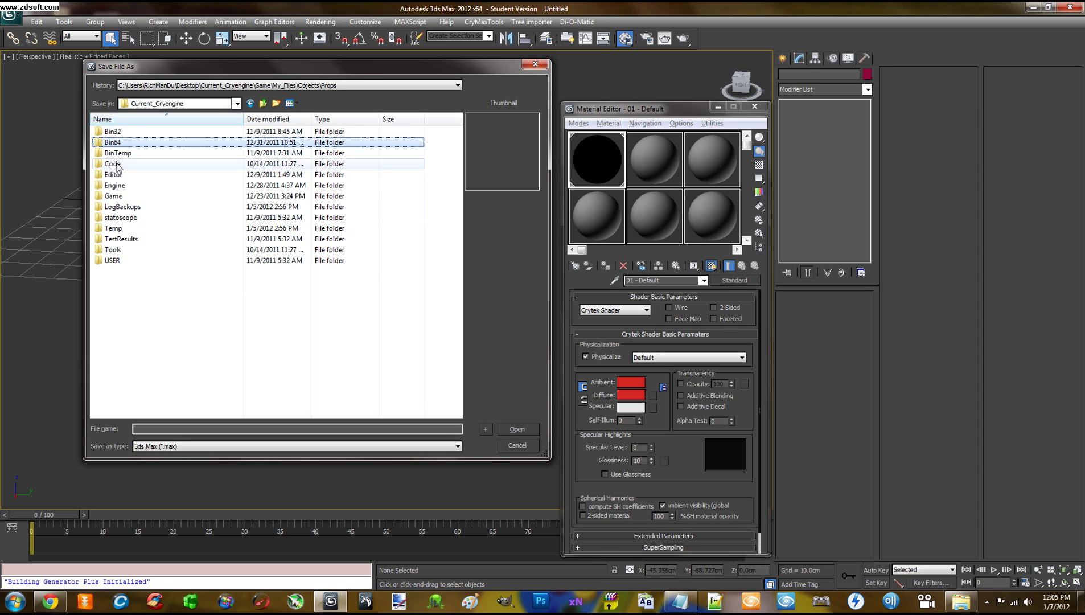
left_click(117, 186)
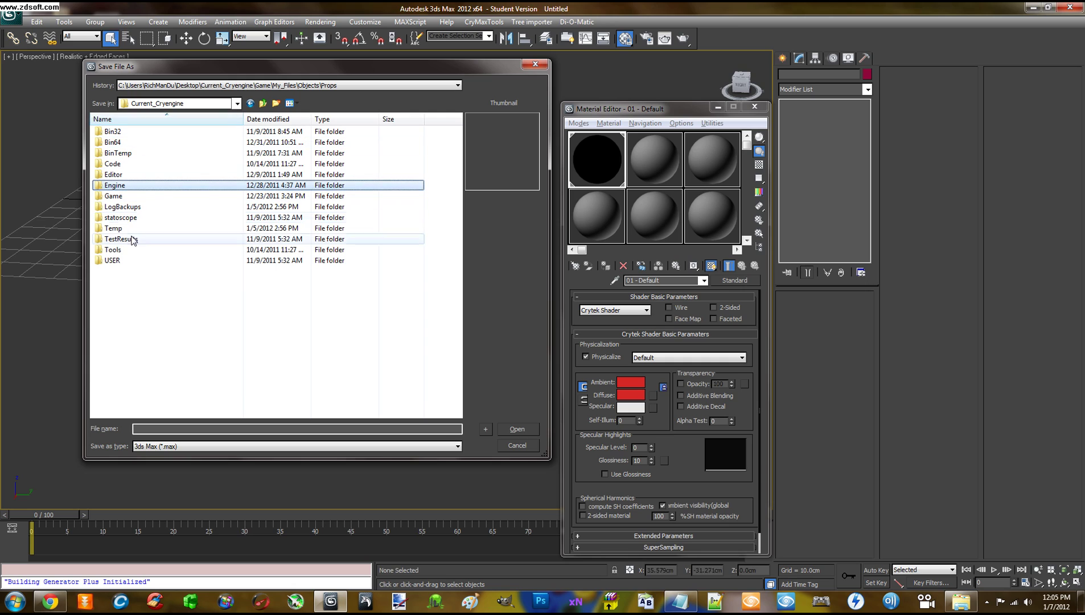
double_click(113, 197)
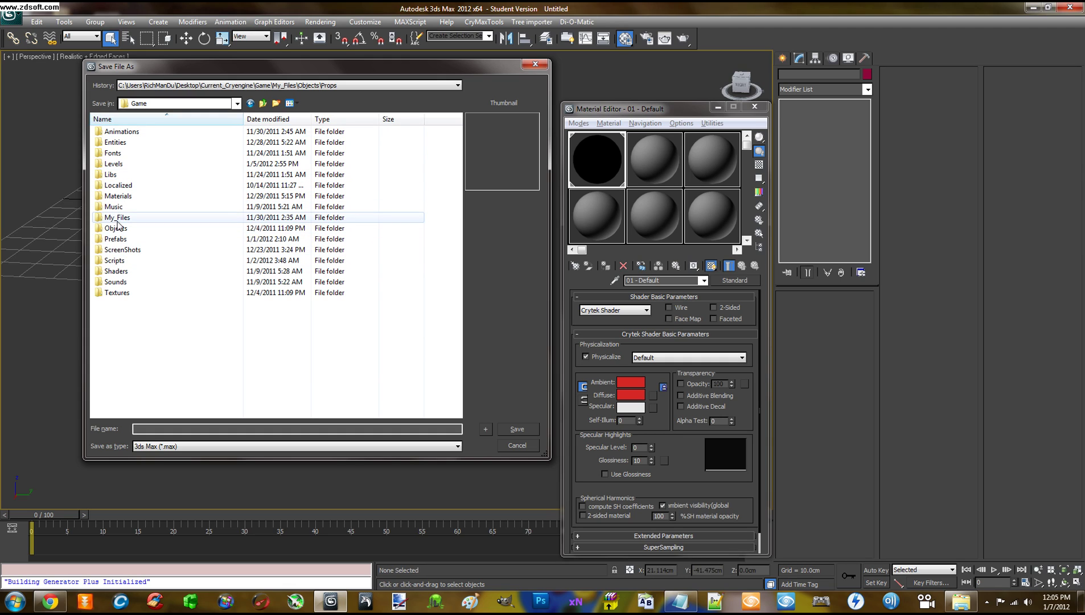
double_click(124, 219)
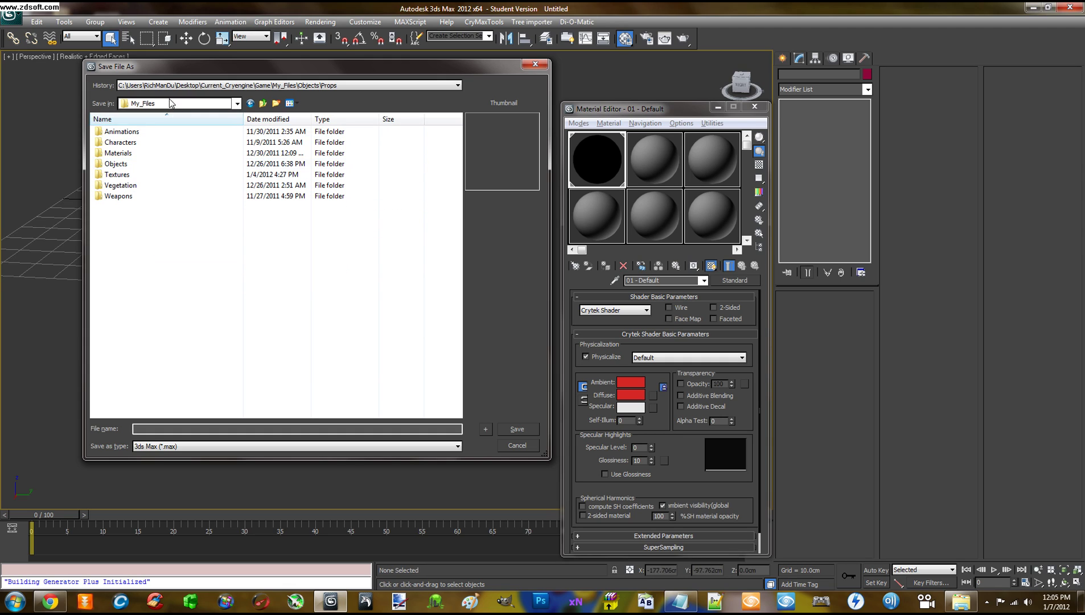
double_click(117, 164)
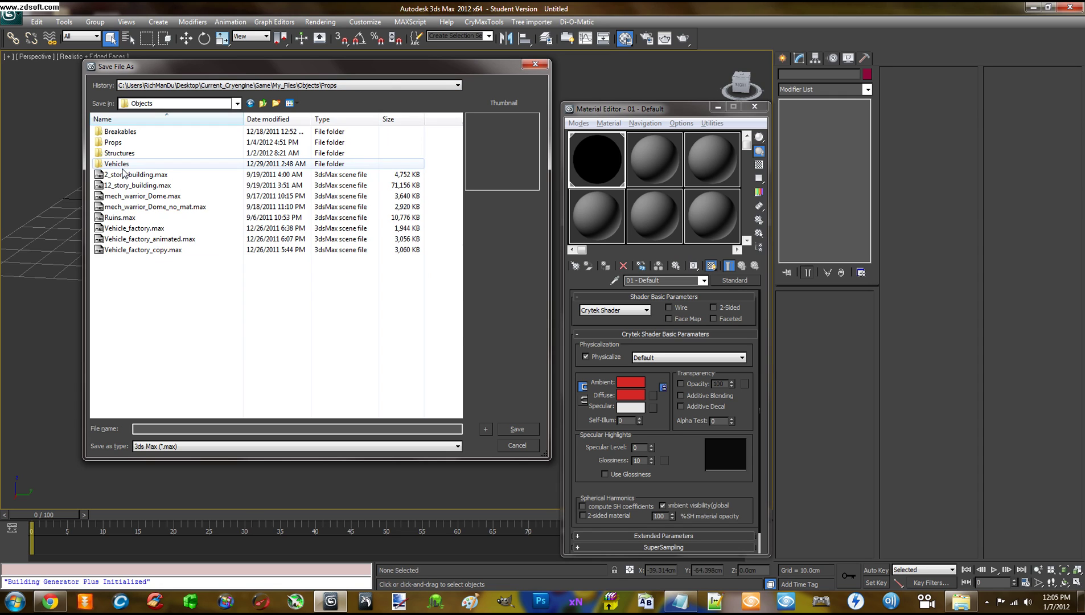
left_click(122, 133)
double_click(122, 137)
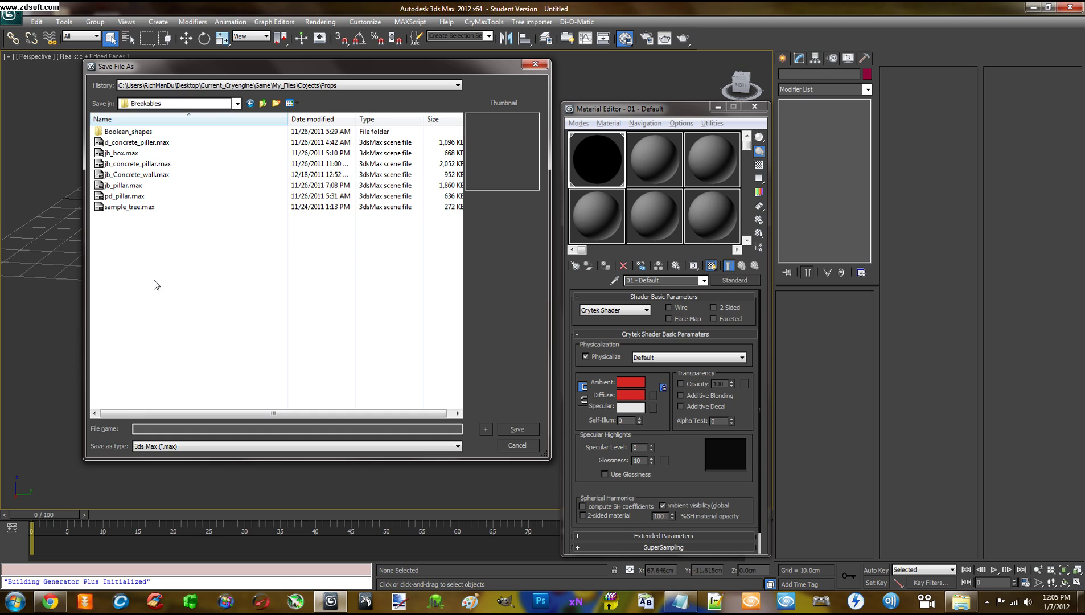
- Save the scene over the existing jb_box.max file and accept the replacement
left_click(122, 154)
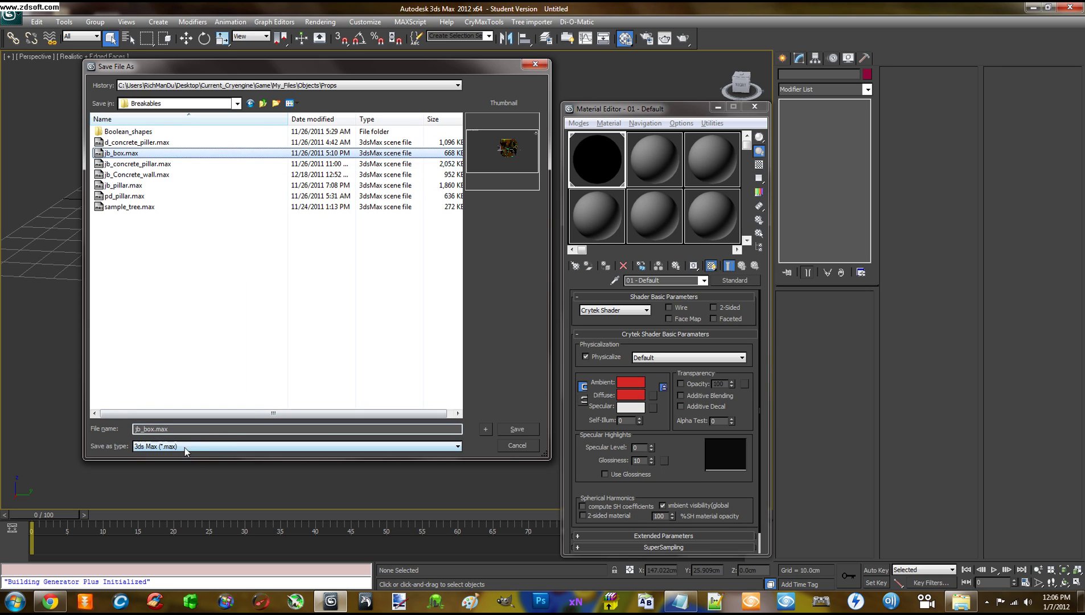
left_click(519, 430)
left_click(596, 343)
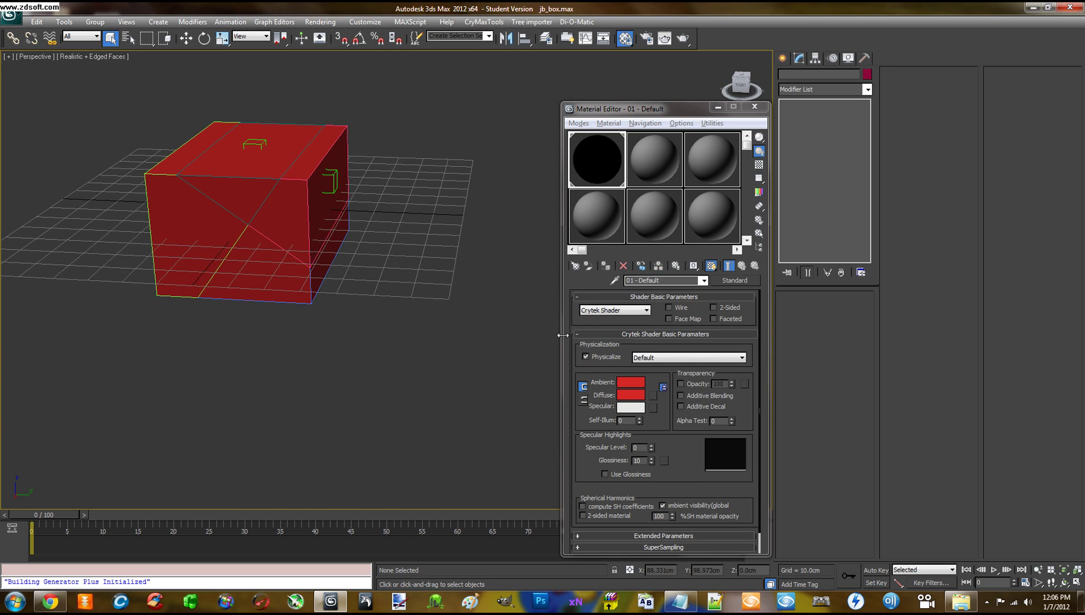
mouse_move(442, 311)
middle_mouse_down("alt")
mouse_move(456, 294)
mouse_move(439, 302)
middle_mouse_up("alt")
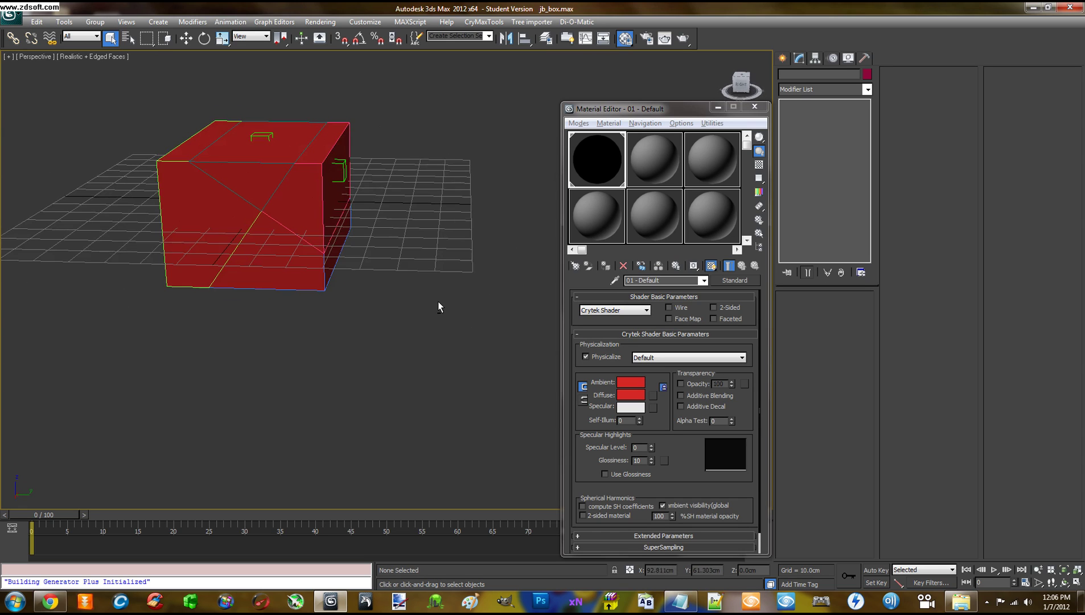
- Open the CryENGINE3 Exporter utility with its object export settings
left_click_drag(627, 108, 568, 83)
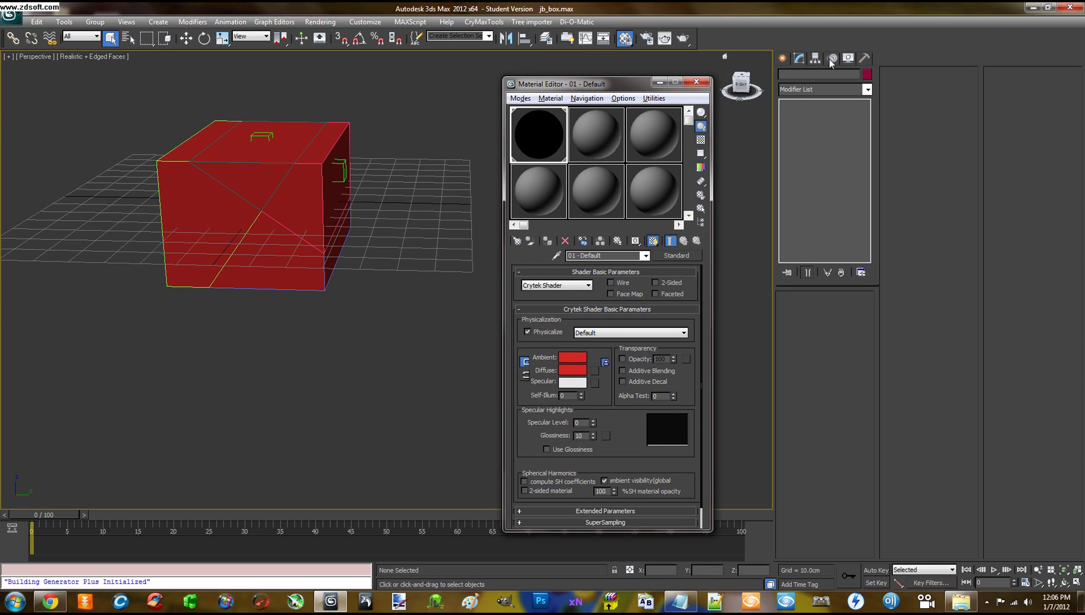
left_click(863, 58)
left_click(832, 237)
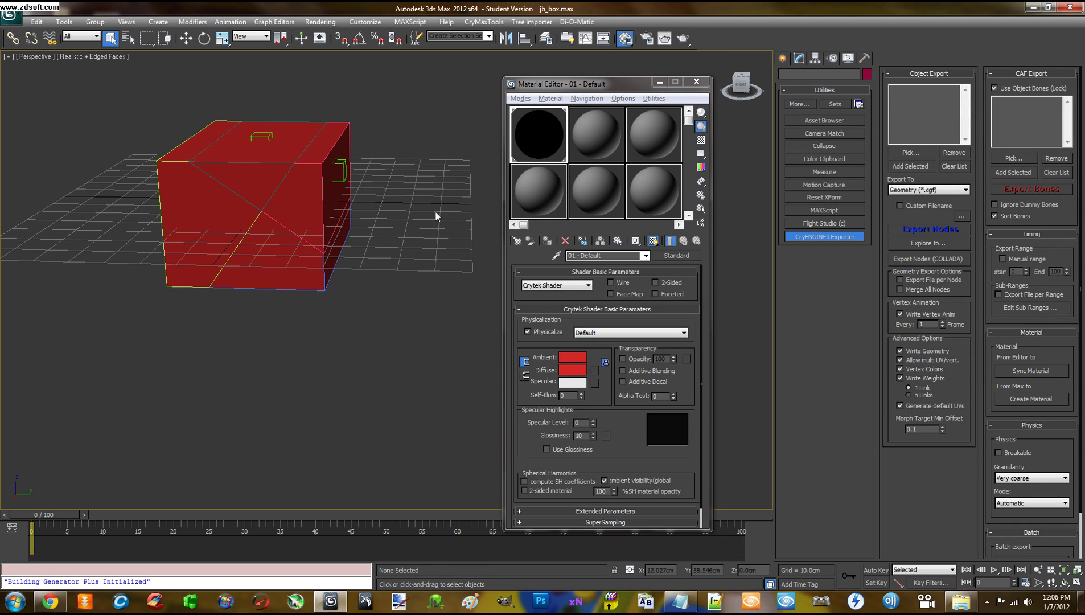
mouse_move(435, 210)
middle_mouse_down("alt")
mouse_move(423, 231)
mouse_move(426, 220)
mouse_move(437, 229)
mouse_move(418, 236)
mouse_move(429, 236)
mouse_move(435, 210)
middle_mouse_up("alt")
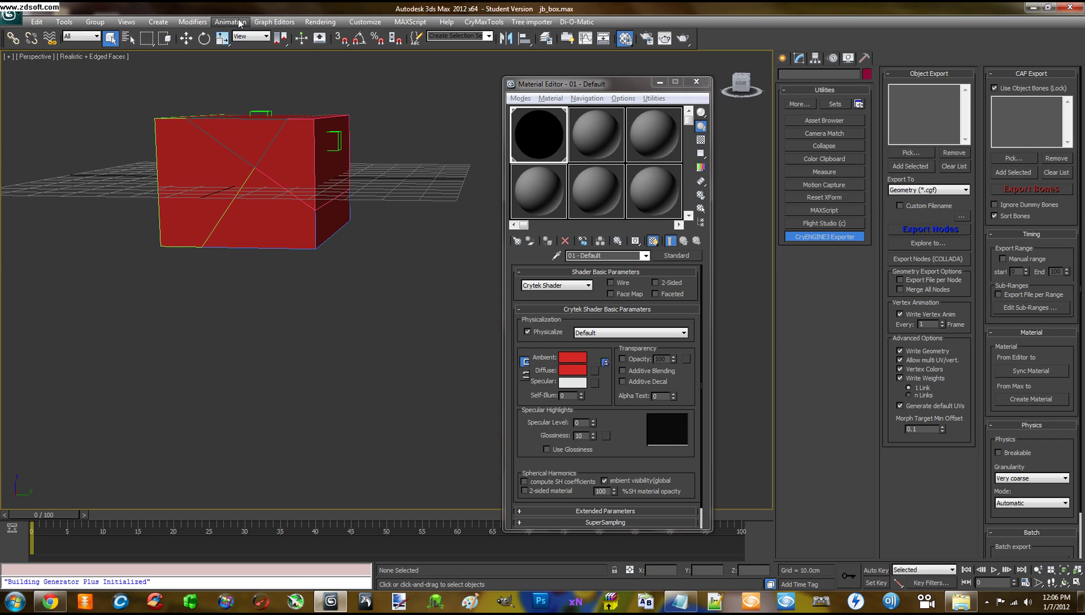
- Select the jb_box helper from the scene list and add it to the exporter's object export list
left_click(129, 40)
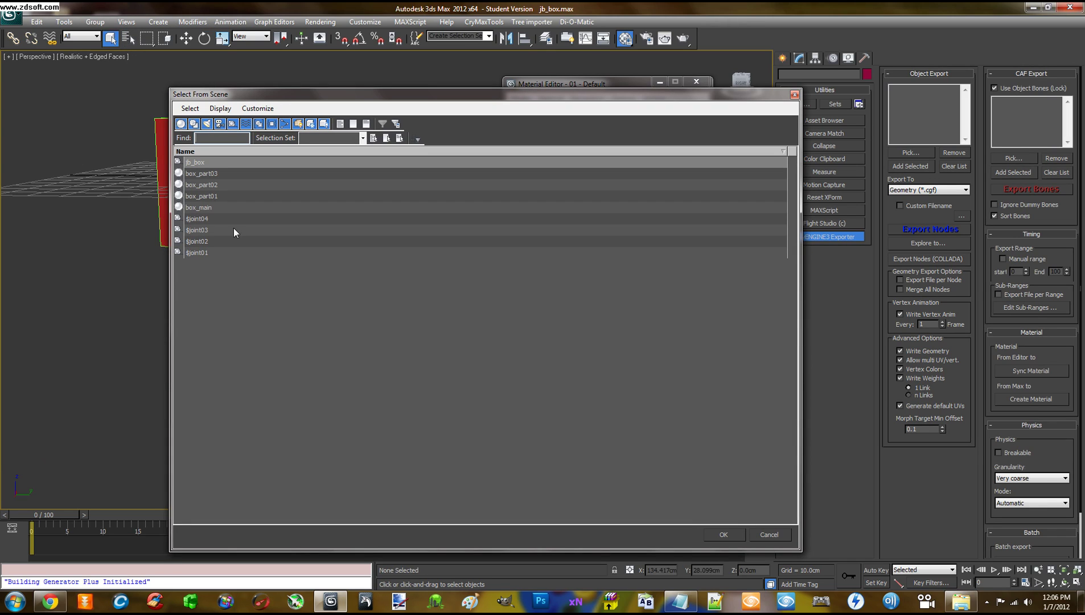
left_click(191, 163)
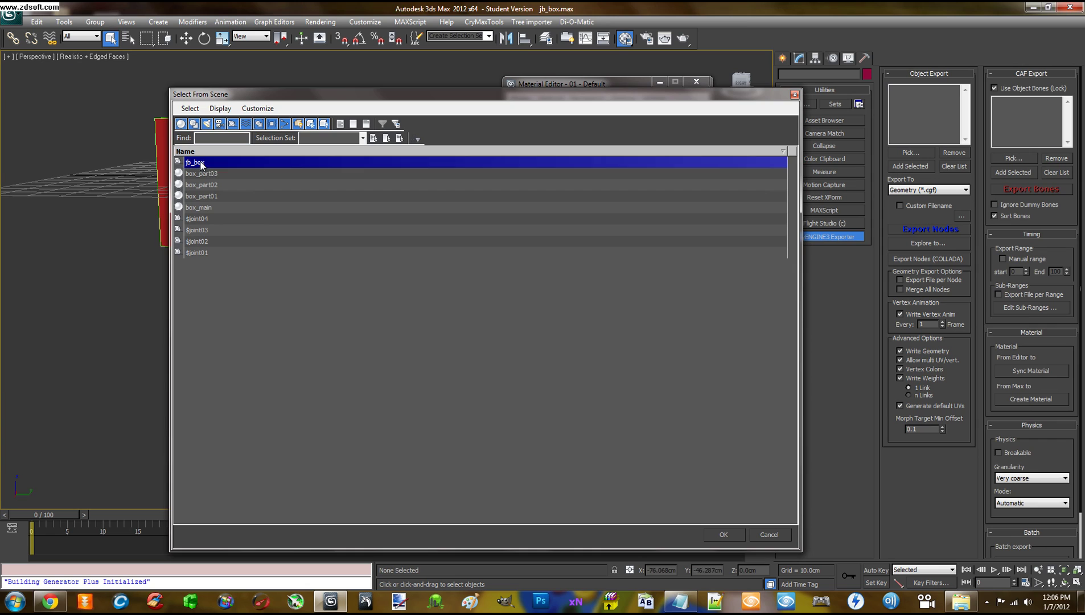
double_click(192, 163)
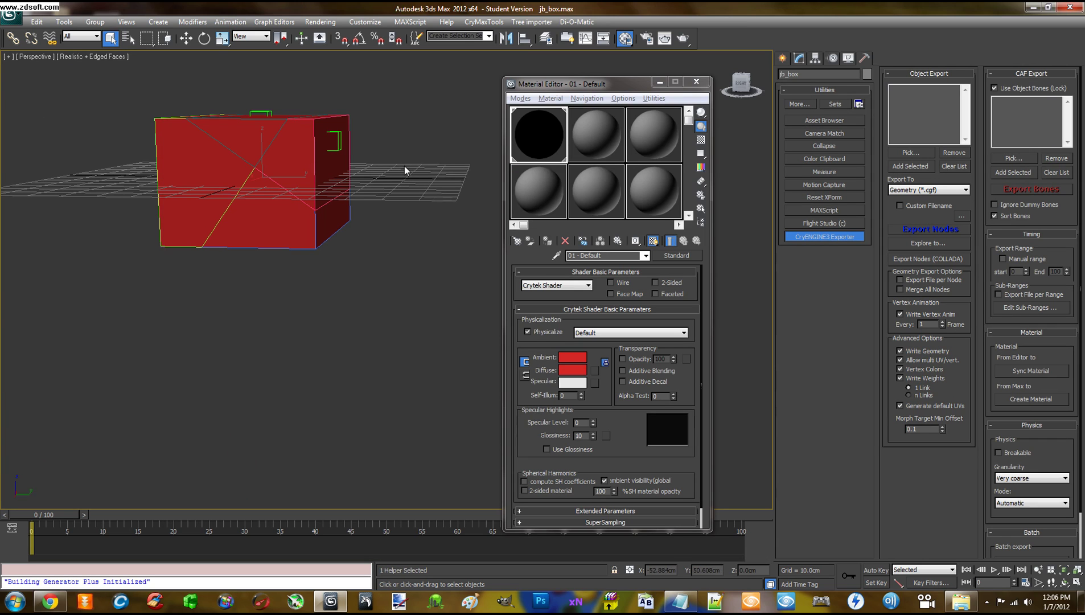
mouse_move(441, 221)
middle_mouse_down("alt")
mouse_move(430, 223)
mouse_move(439, 225)
middle_mouse_up("alt")
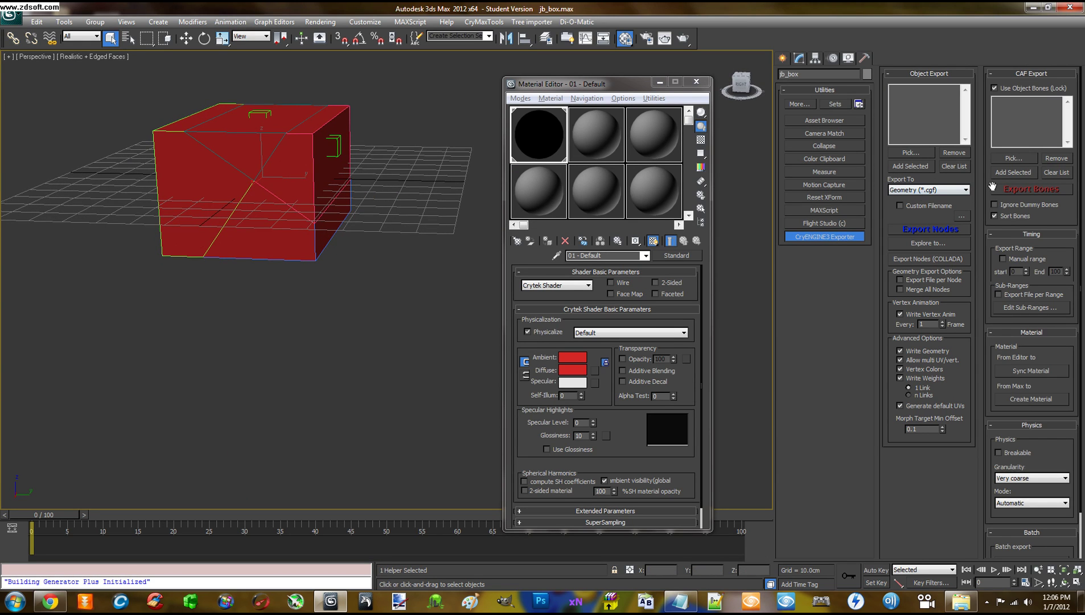
left_click(921, 168)
- Rename the box's red Crytek Shader material to jb_box so it matches the helper's name
left_click_drag(641, 90, 641, 79)
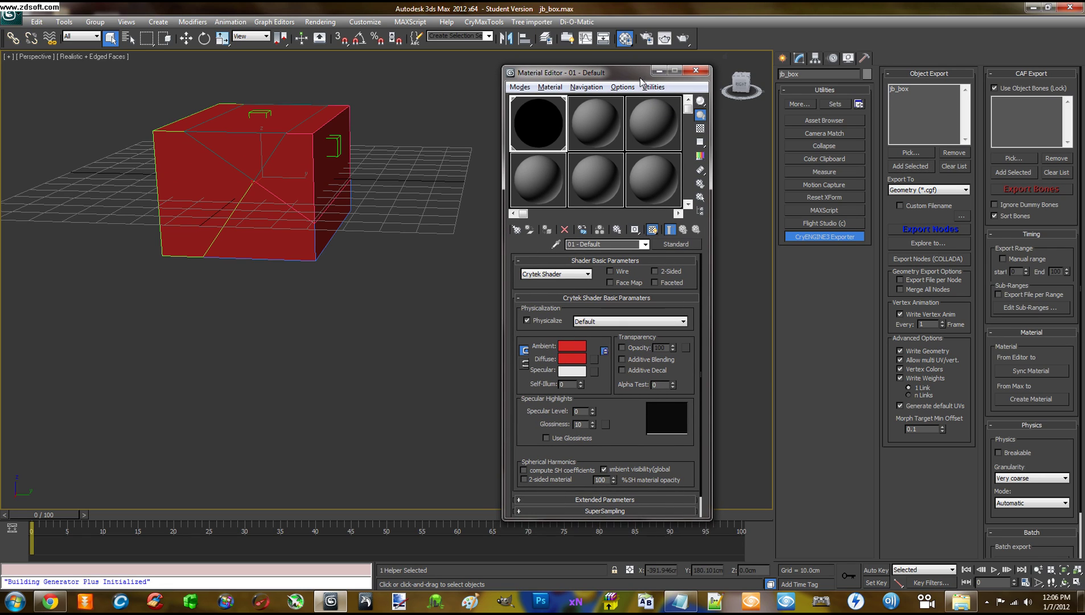
left_click(607, 245)
left_click_drag(607, 245, 566, 245)
left_click_drag(610, 243, 563, 244)
left_click(614, 246)
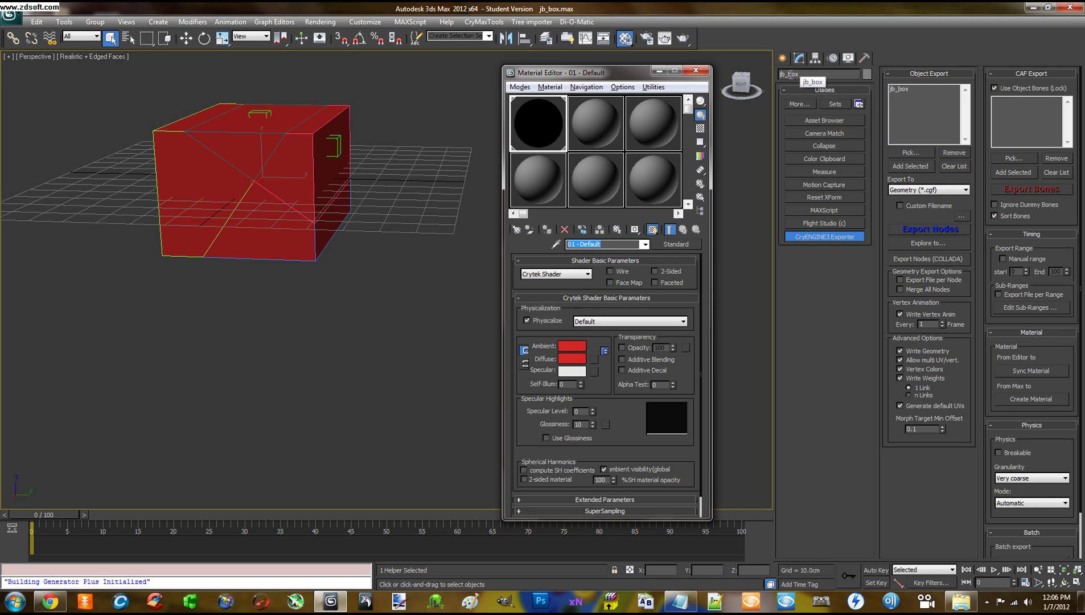
left_click(618, 249)
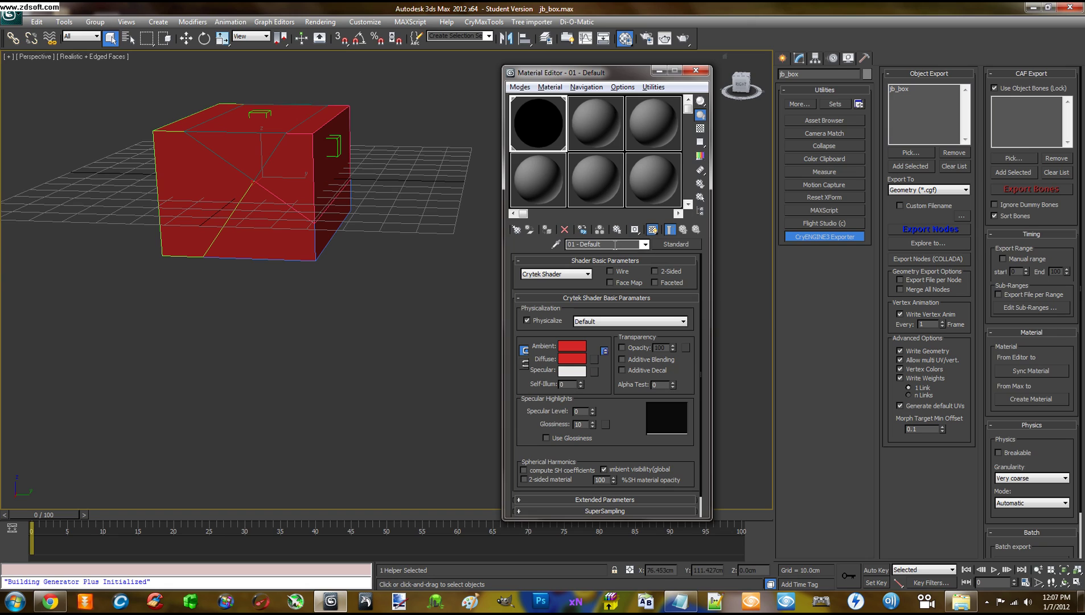
left_click_drag(616, 245, 567, 246)
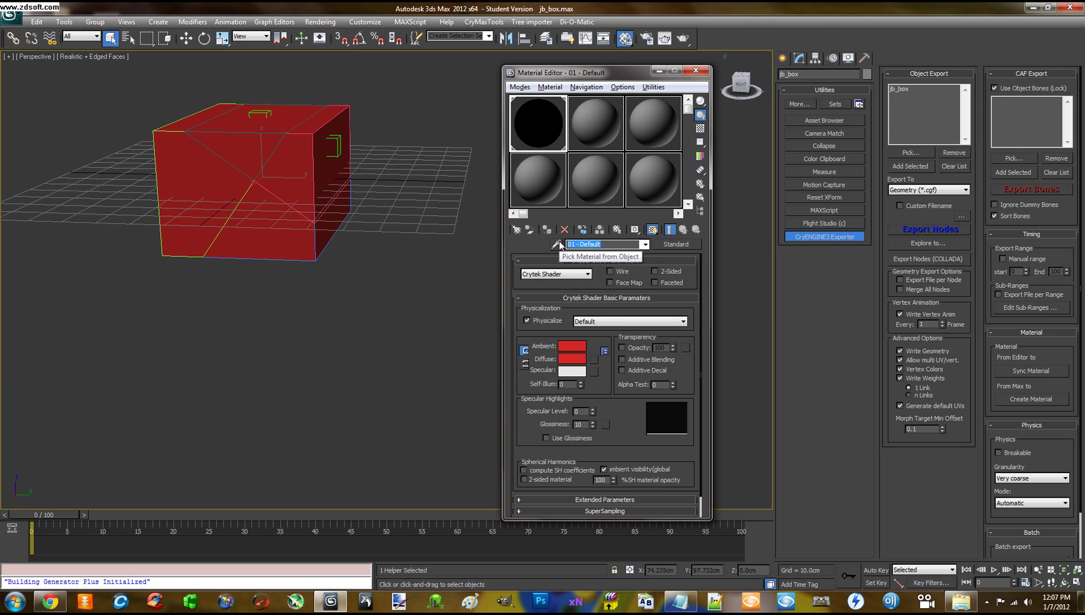
type("jb")
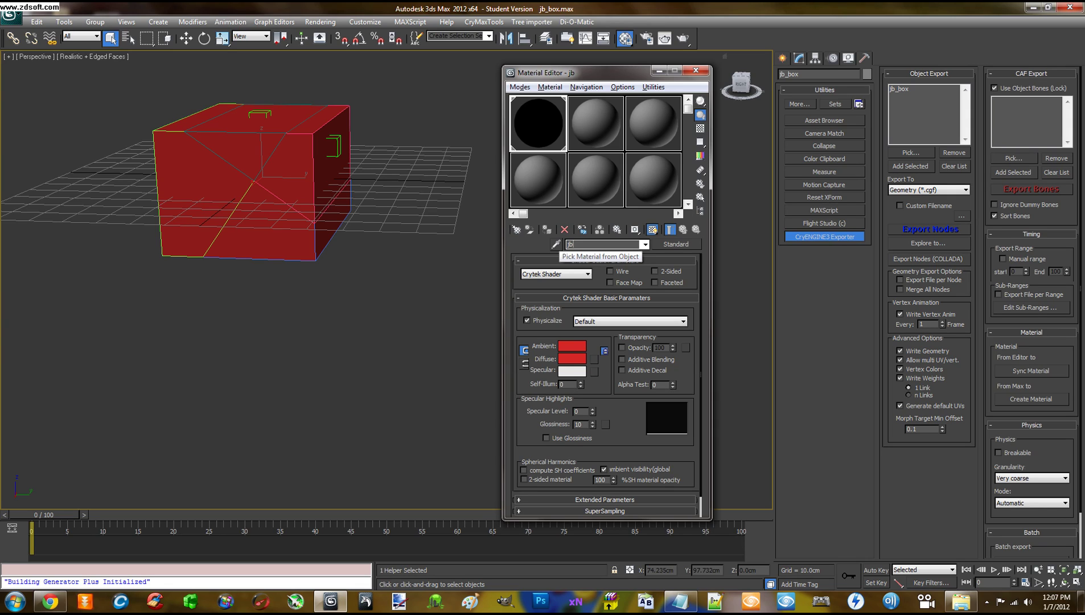
type("_box")
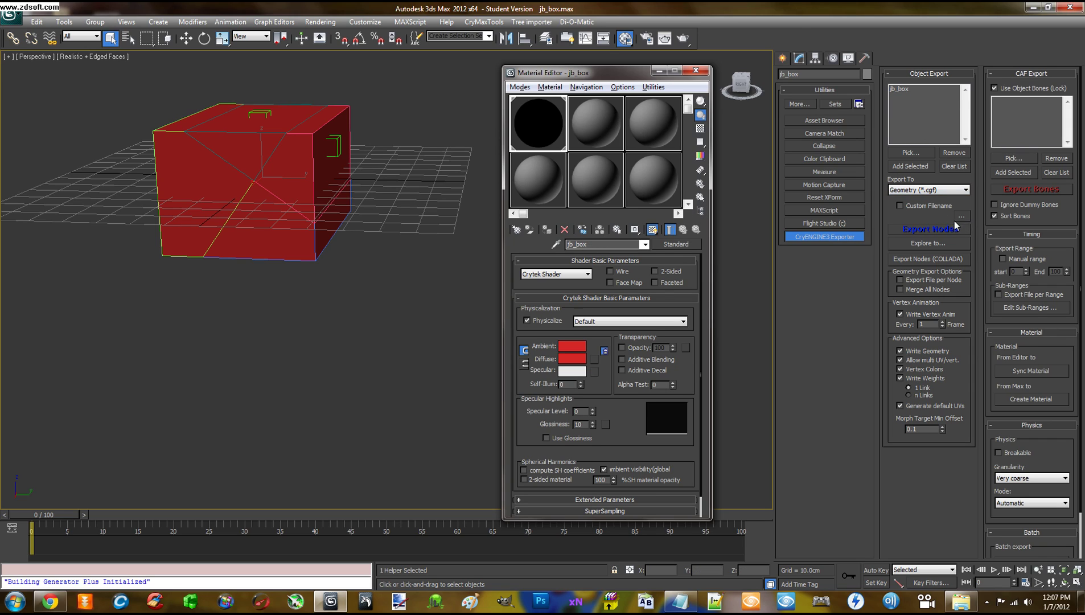
left_click(928, 231)
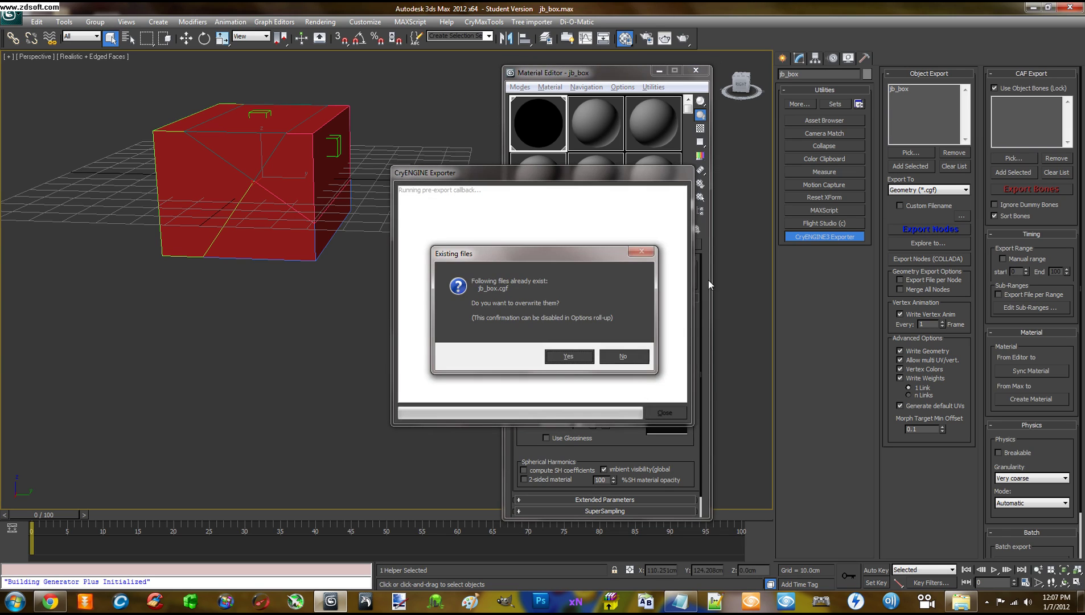
left_click(623, 356)
left_click(656, 415)
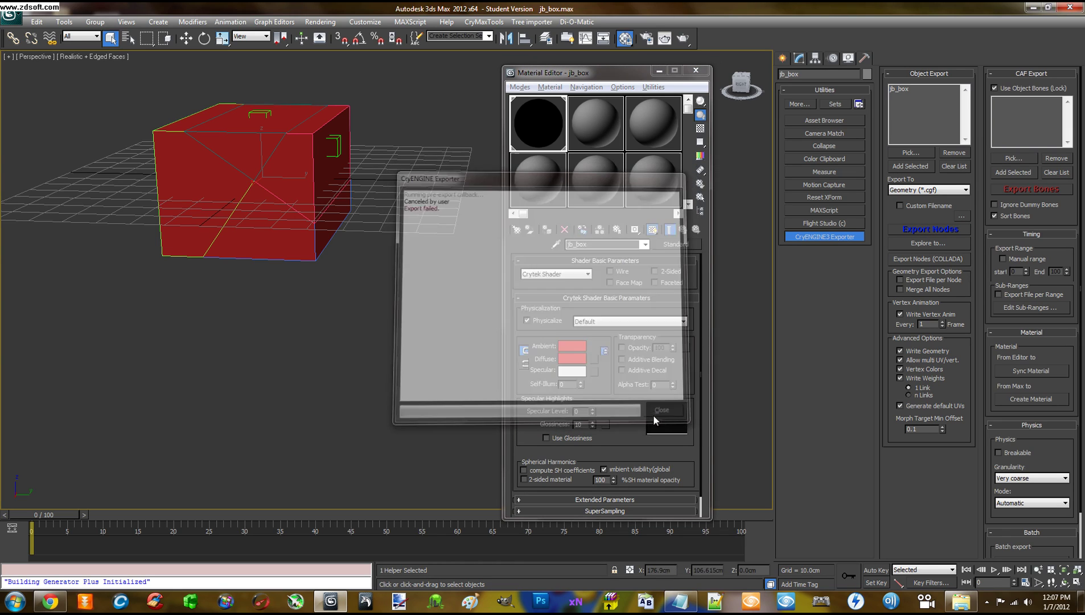
- Enable Export File per Node and export the jb_box node as geometry, overwriting the existing jb_box.cgf
left_click(900, 280)
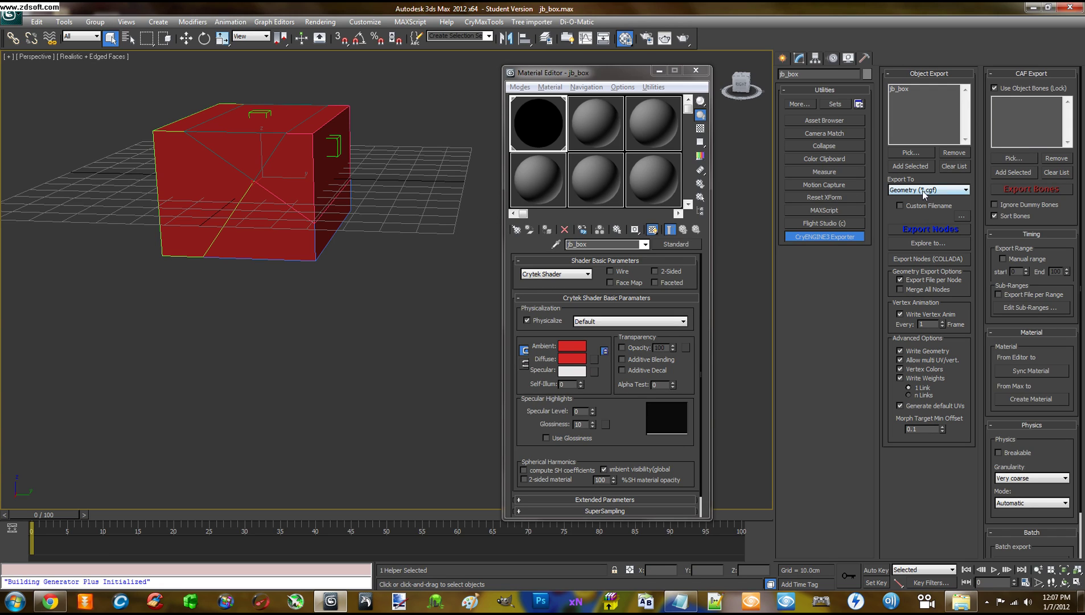
left_click(931, 230)
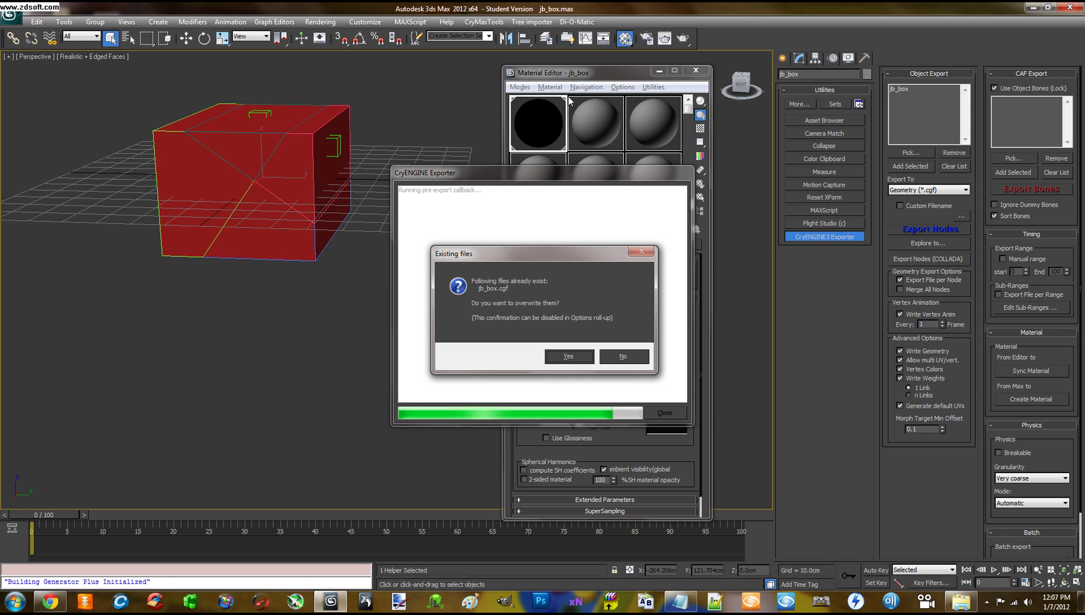
left_click(567, 355)
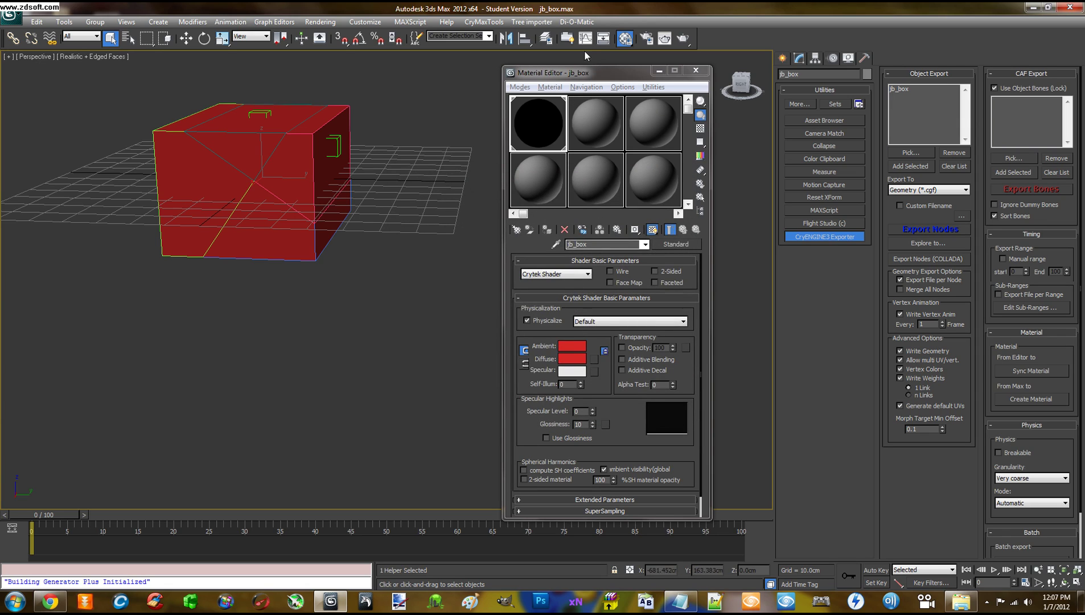
- Launch the Sandbox Material Editor through the exporter's Create Material command and sign in to CryDev with the remembered login
left_click_drag(596, 77, 588, 69)
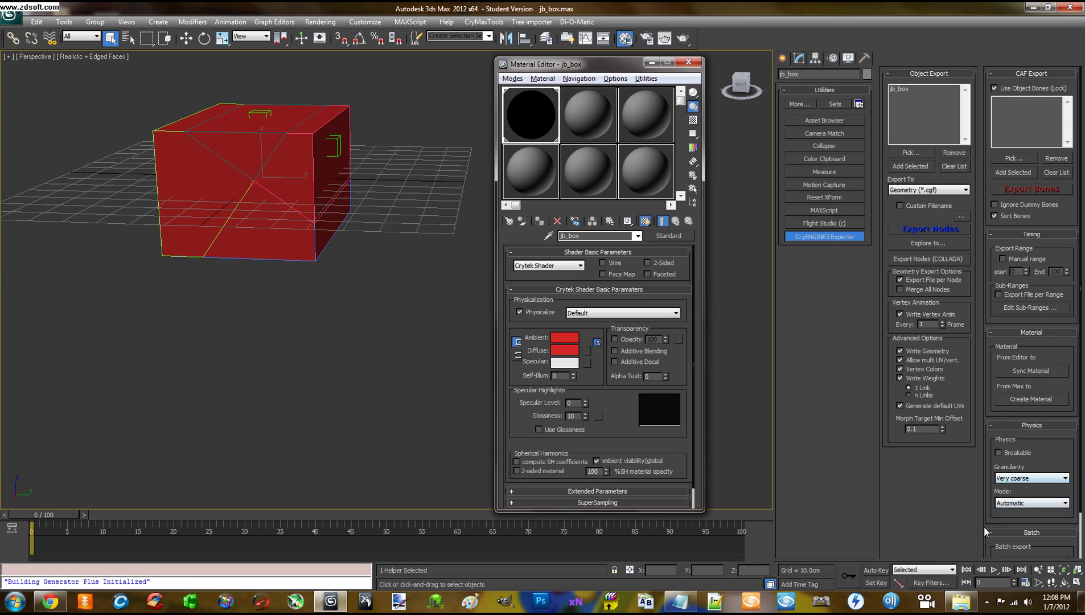
left_click(1030, 398)
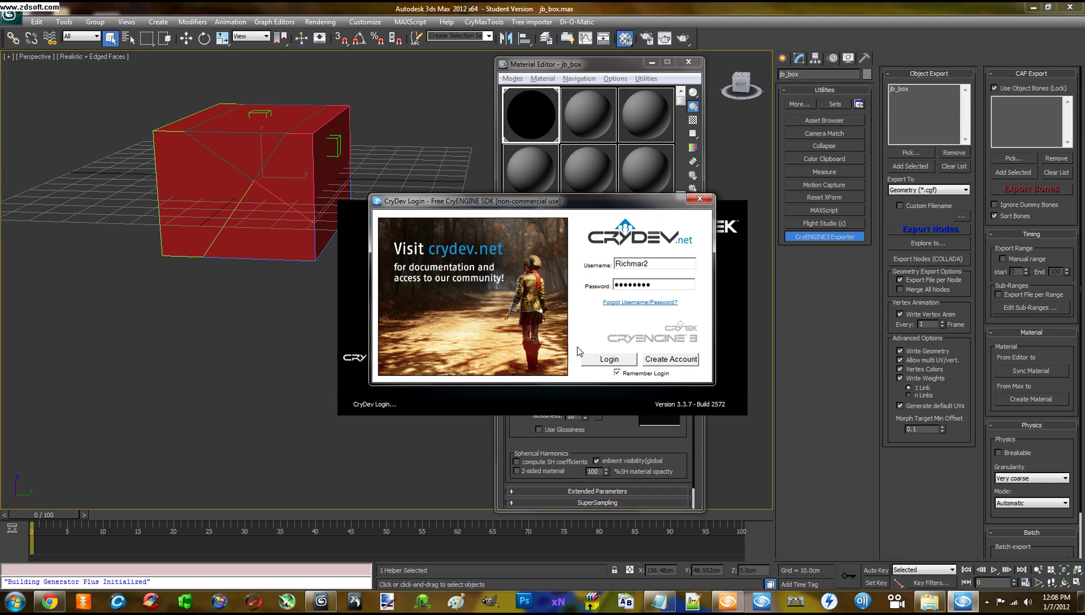
left_click(598, 365)
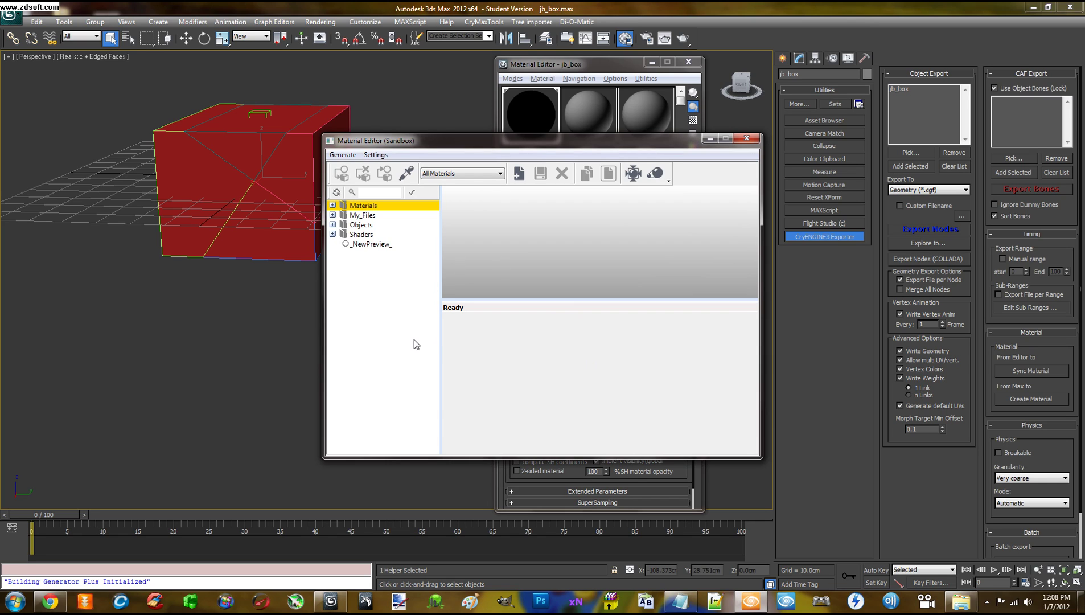
- Create a CryENGINE material from the Max material and browse to Game\My_Files\Objects\Breakables as its save location
left_click(1031, 398)
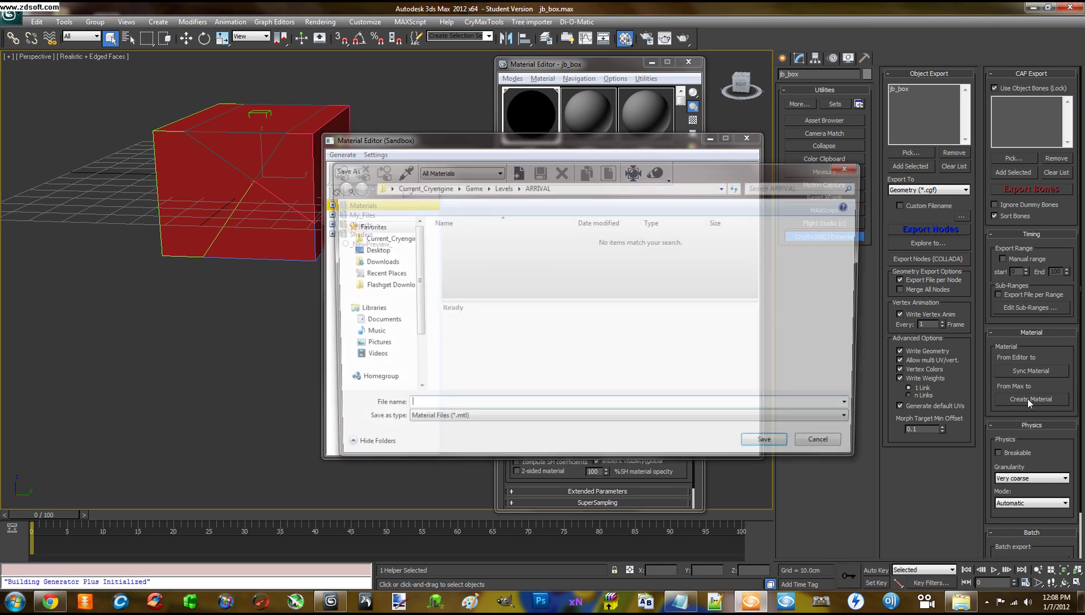
left_click_drag(485, 171, 443, 199)
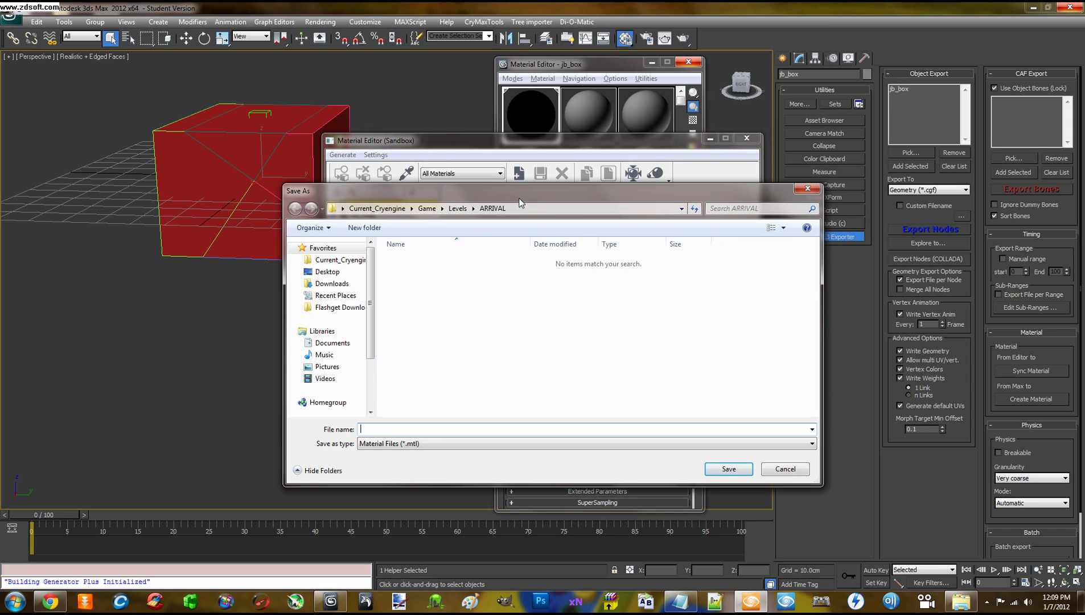
left_click_drag(533, 193, 540, 179)
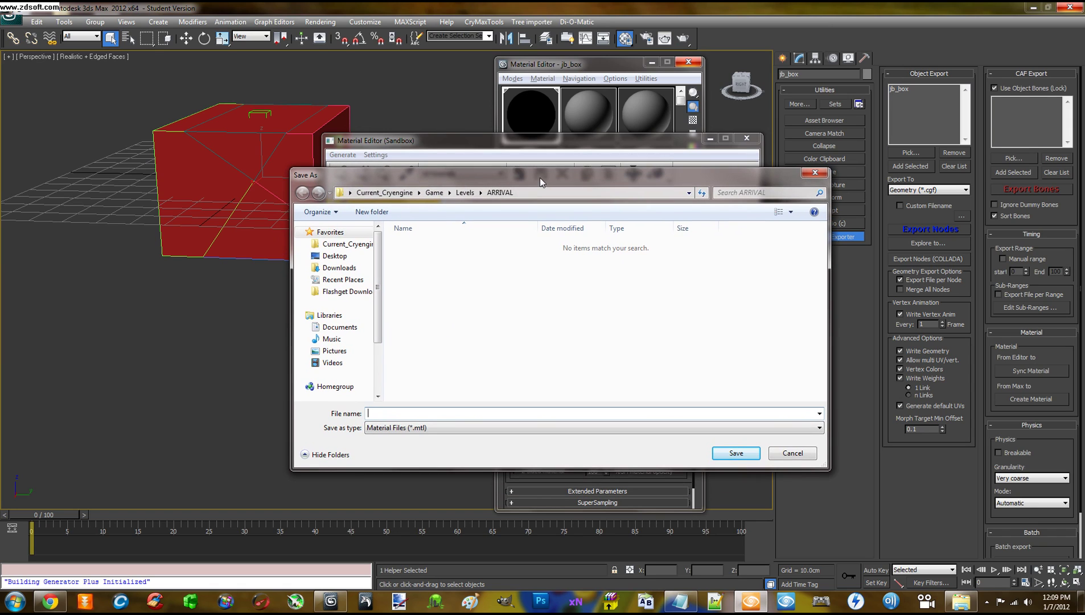
left_click(434, 192)
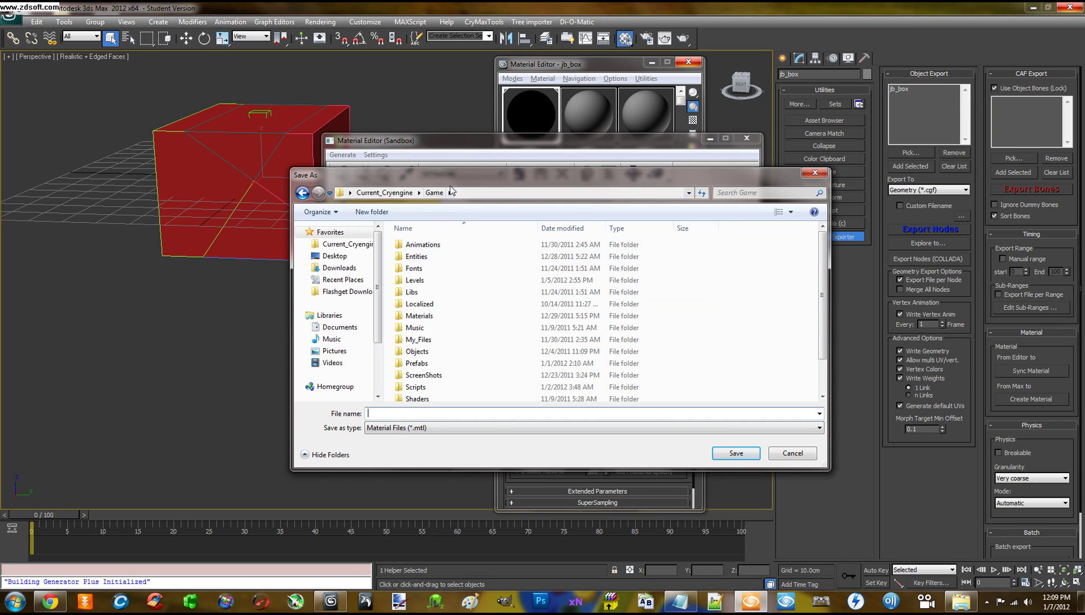
left_click_drag(455, 180, 462, 161)
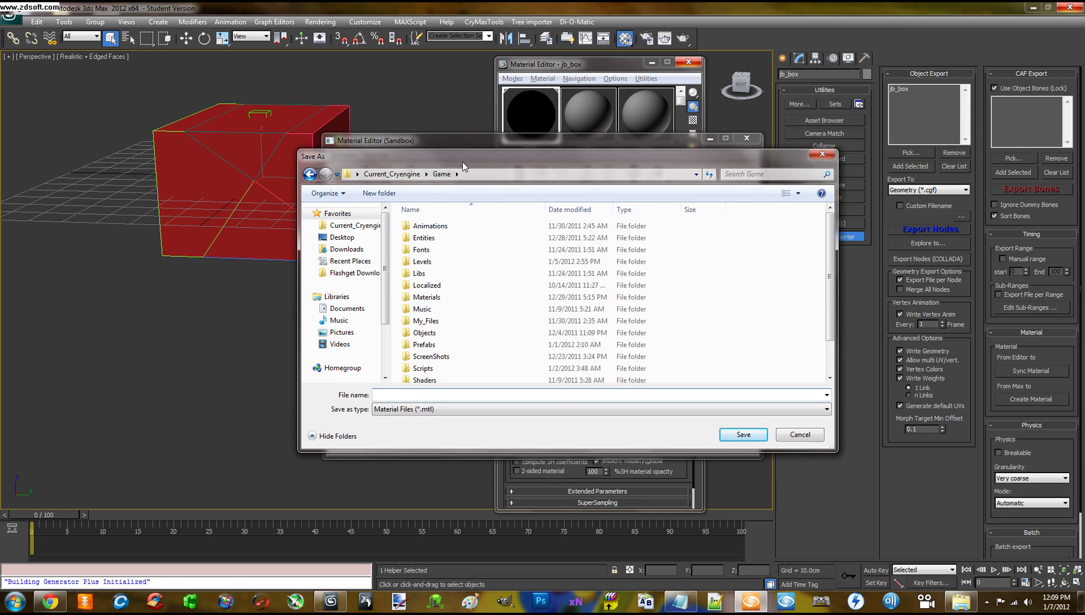
left_click(395, 178)
left_click(428, 227)
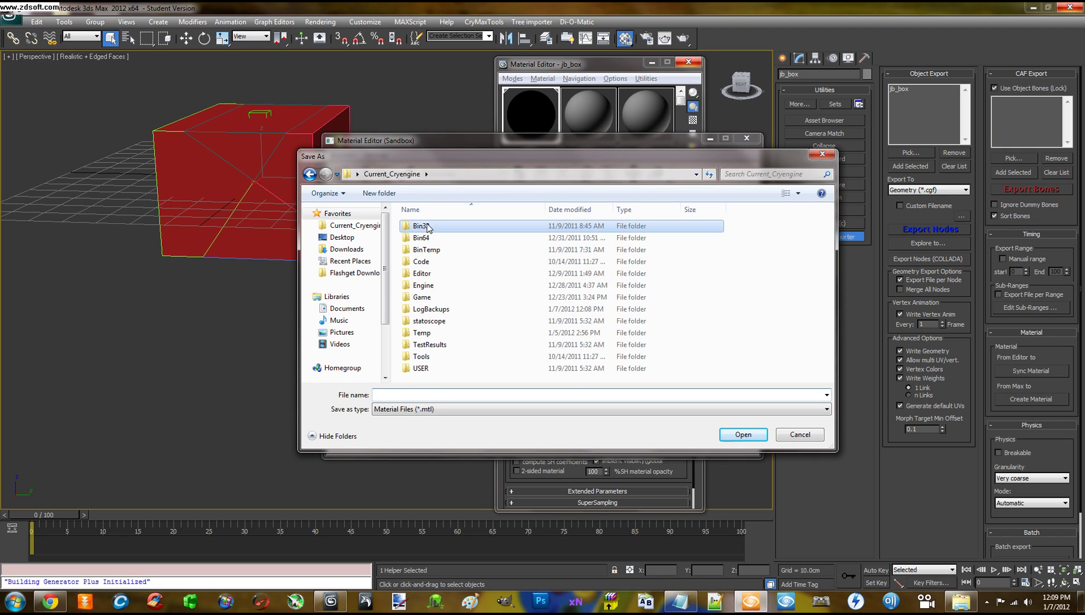
left_click(430, 297)
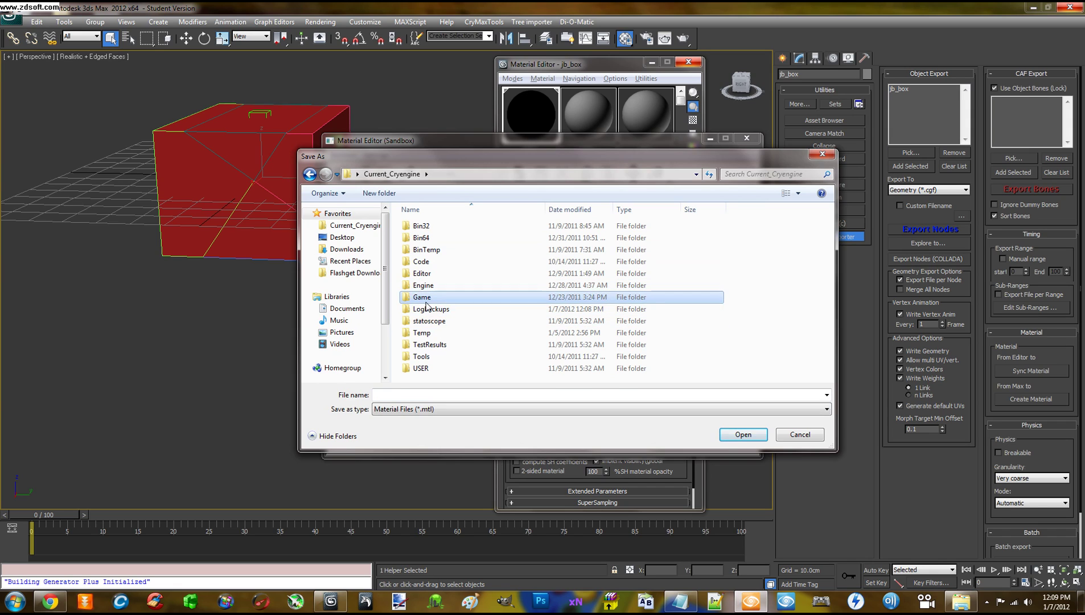
double_click(426, 300)
double_click(427, 313)
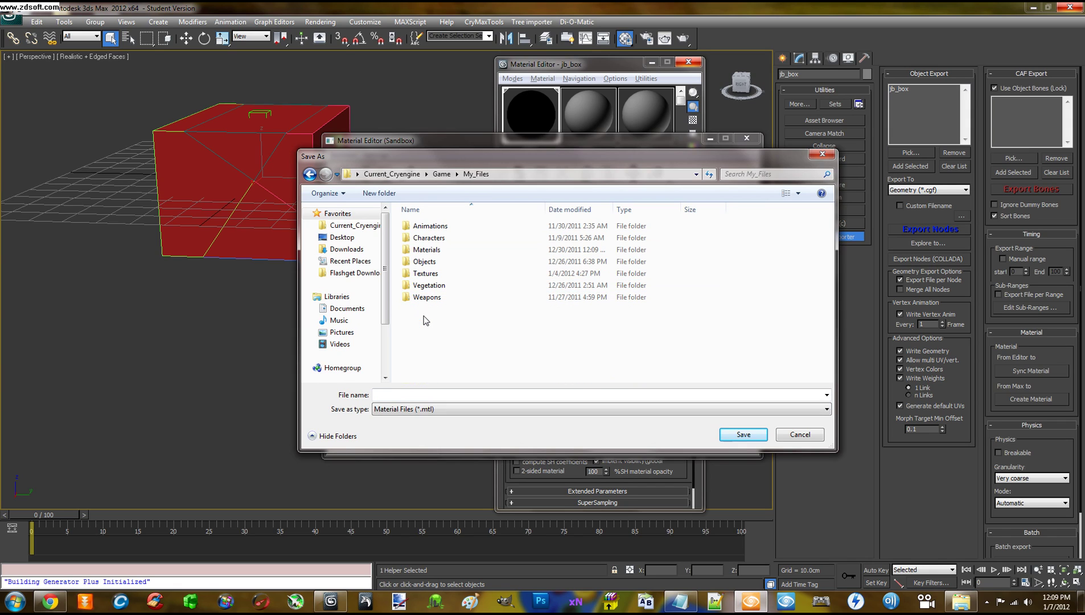
double_click(426, 262)
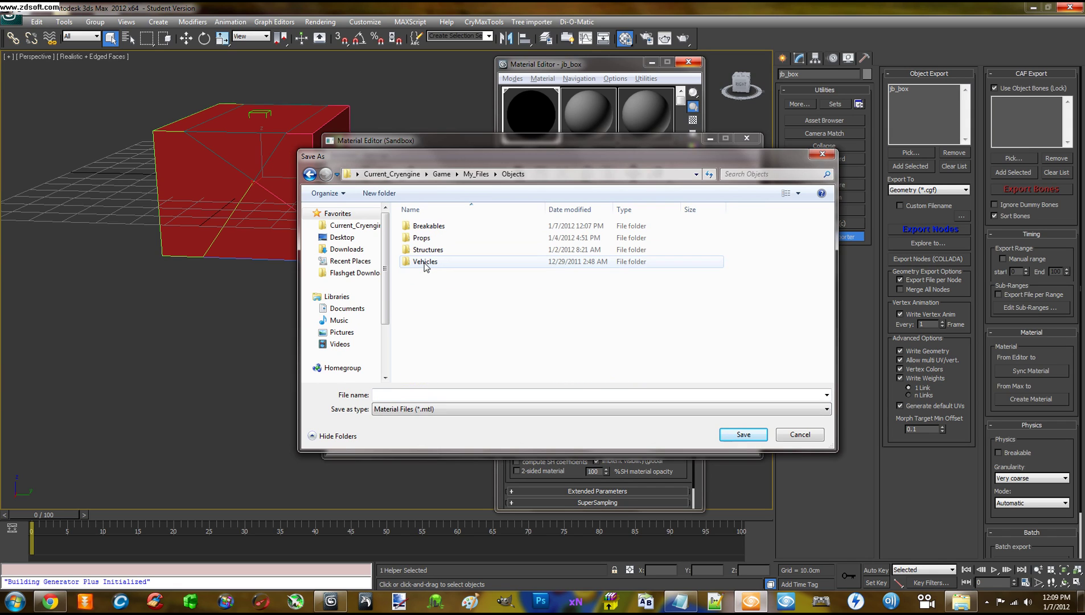
double_click(430, 227)
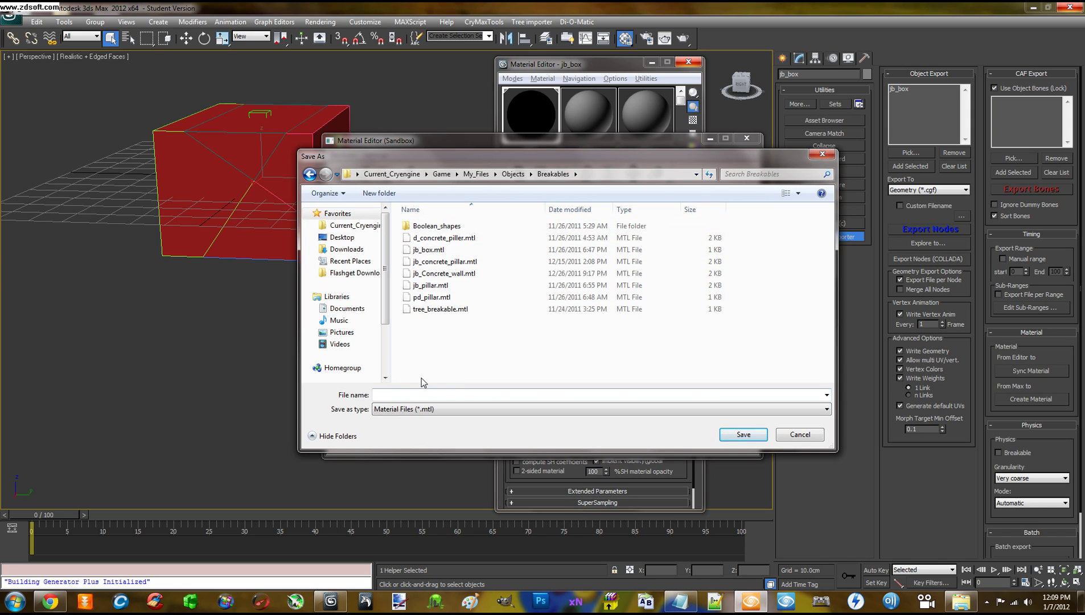
- Save the material over the existing jb_box.mtl file and accept the replacement
left_click(412, 393)
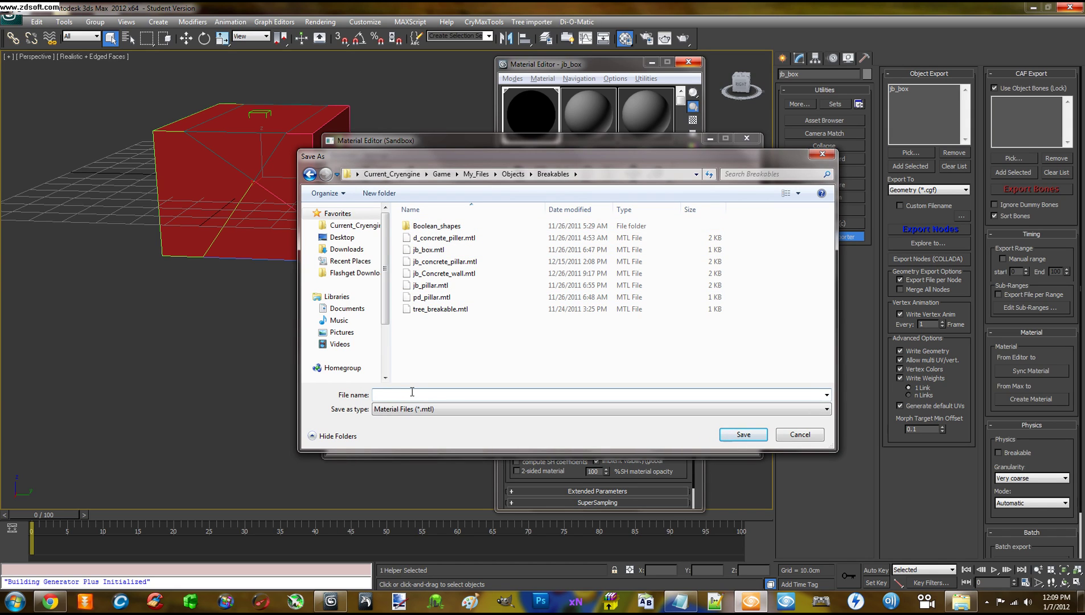
left_click(427, 253)
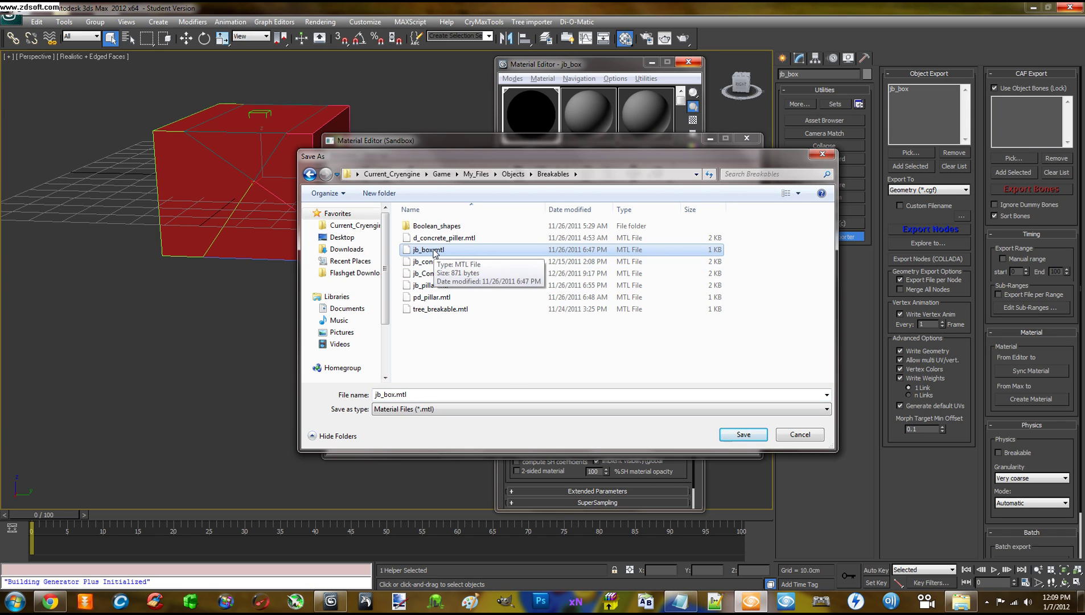
left_click(742, 435)
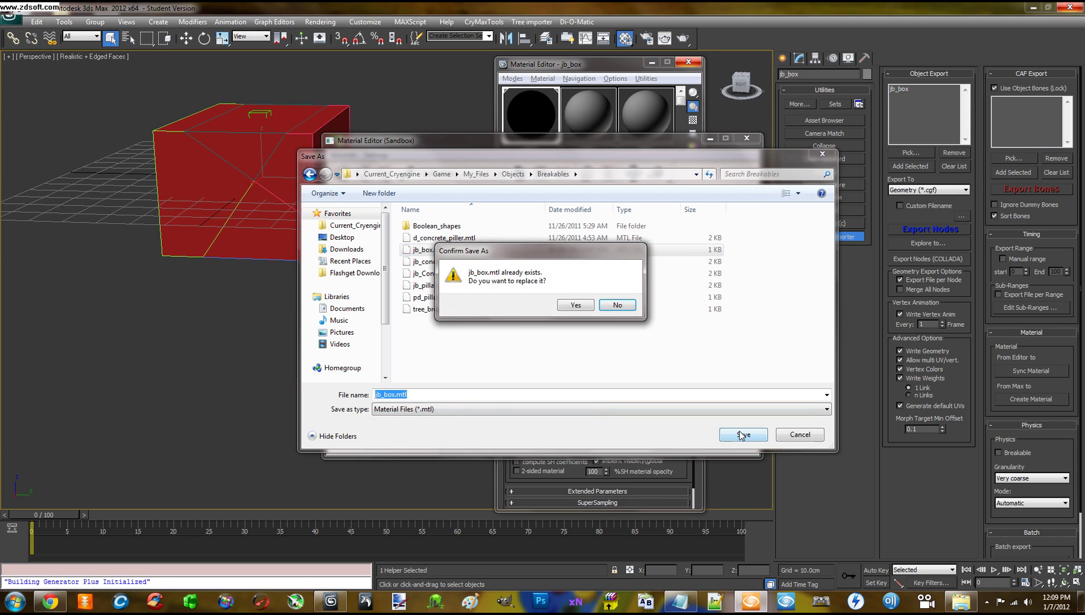
left_click(575, 306)
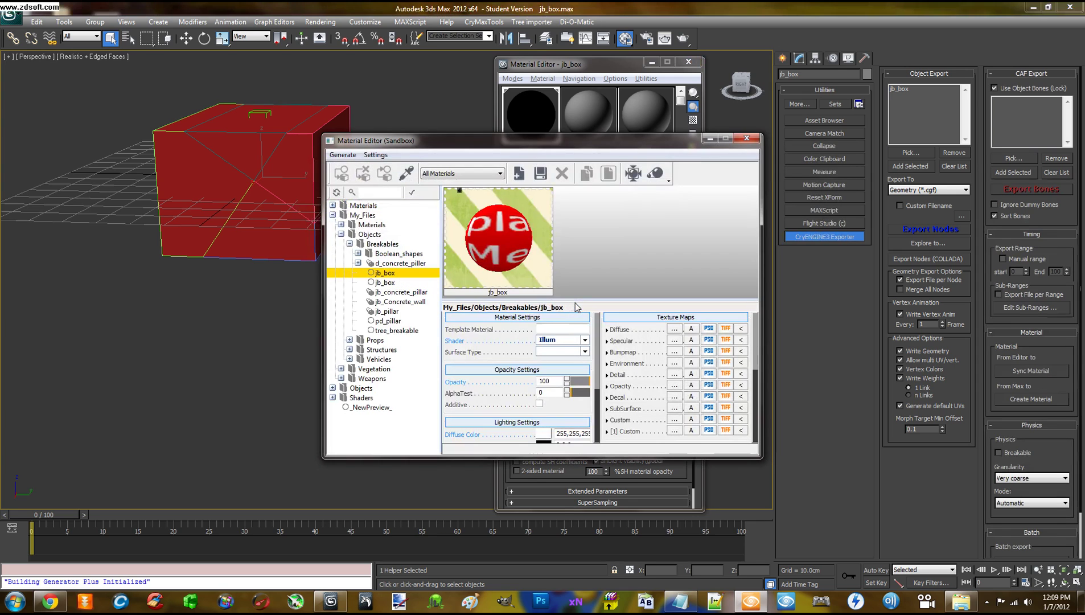
- Compare the two jb_box materials listed in the My_Files Breakables folder
left_click(385, 283)
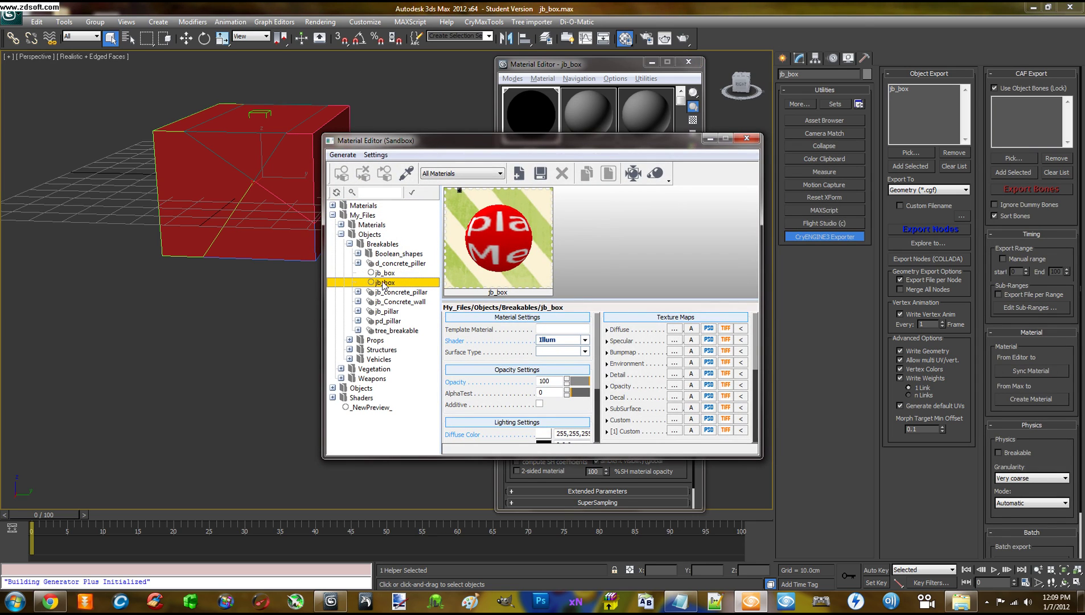
left_click(390, 274)
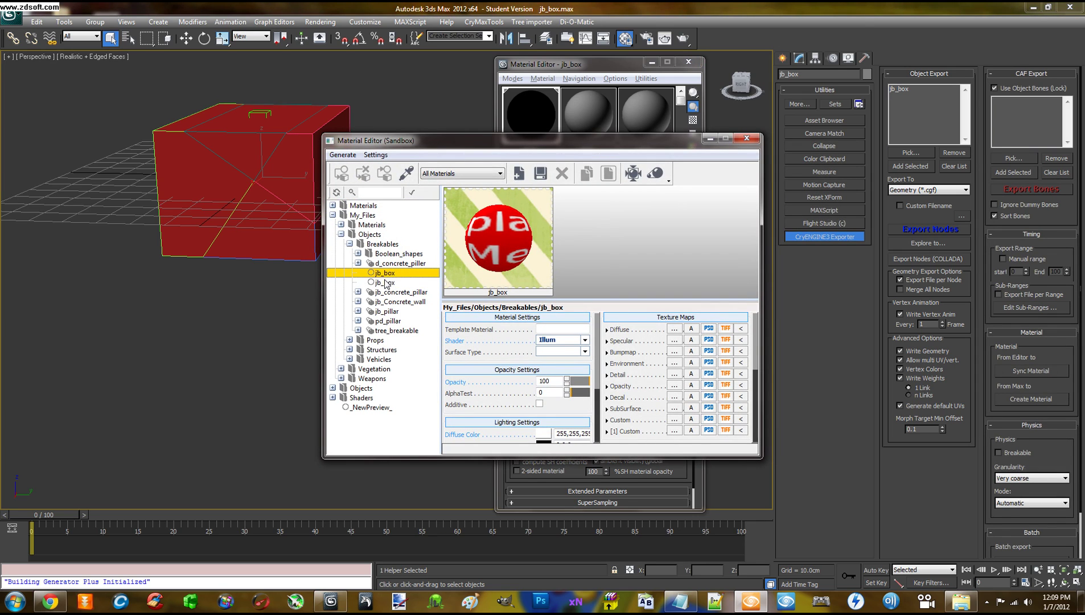
left_click(385, 281)
left_click(387, 276)
left_click(386, 280)
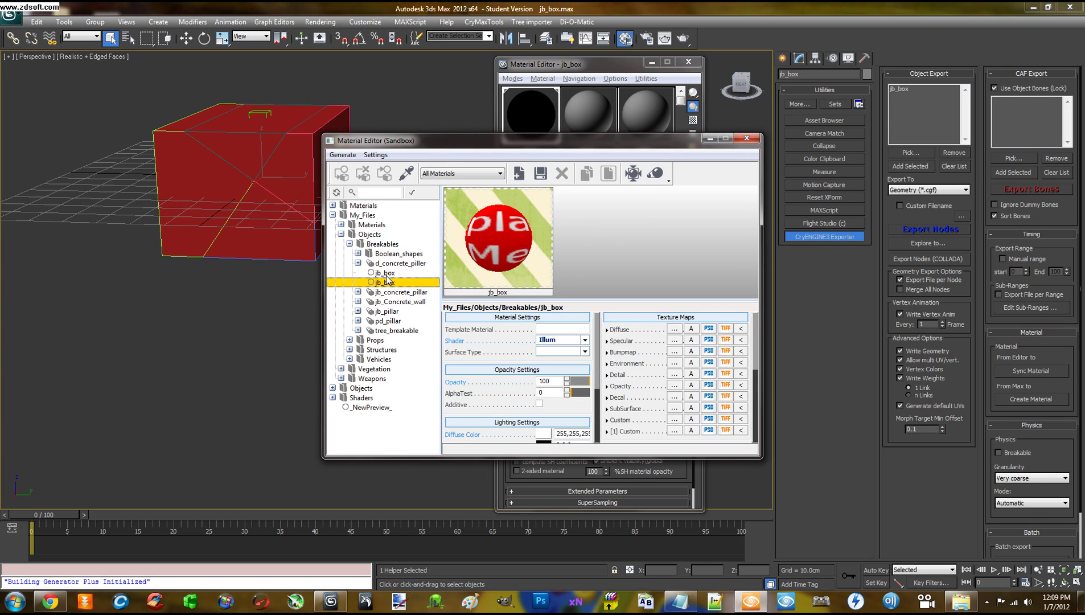
left_click(386, 274)
left_click(386, 282)
left_click(388, 275)
left_click(388, 281)
left_click(390, 274)
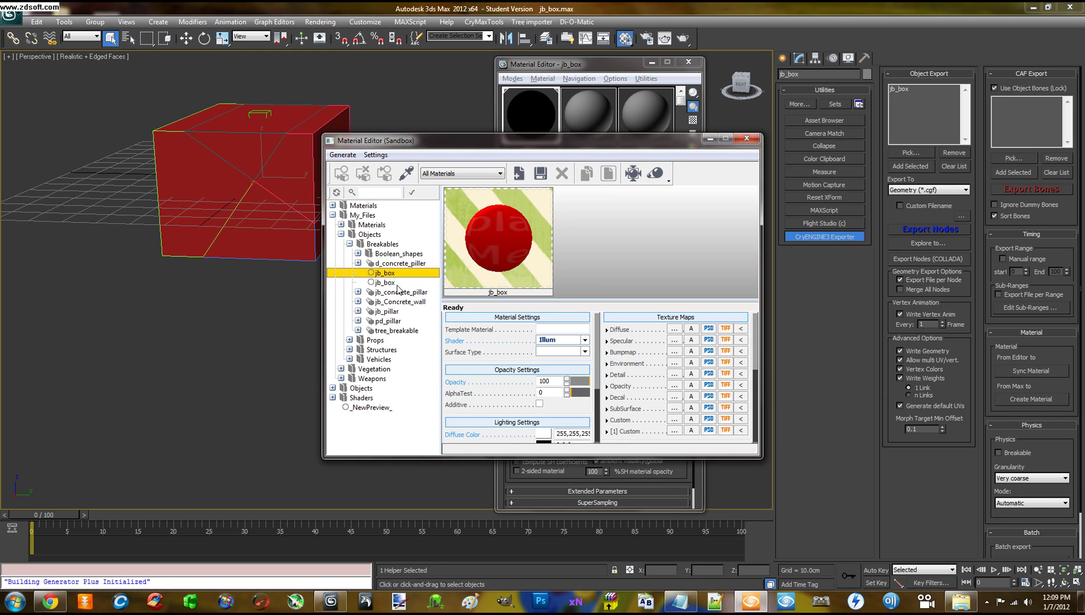
left_click(392, 282)
left_click(393, 273)
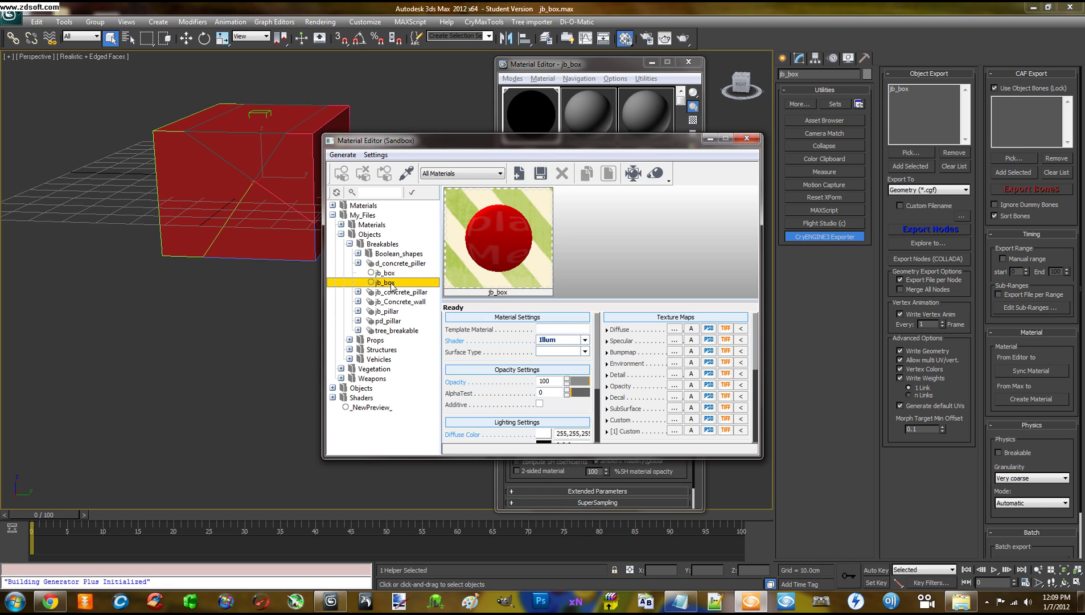
- Save the jb_box material and close the Sandbox Material Editor
left_click(541, 174)
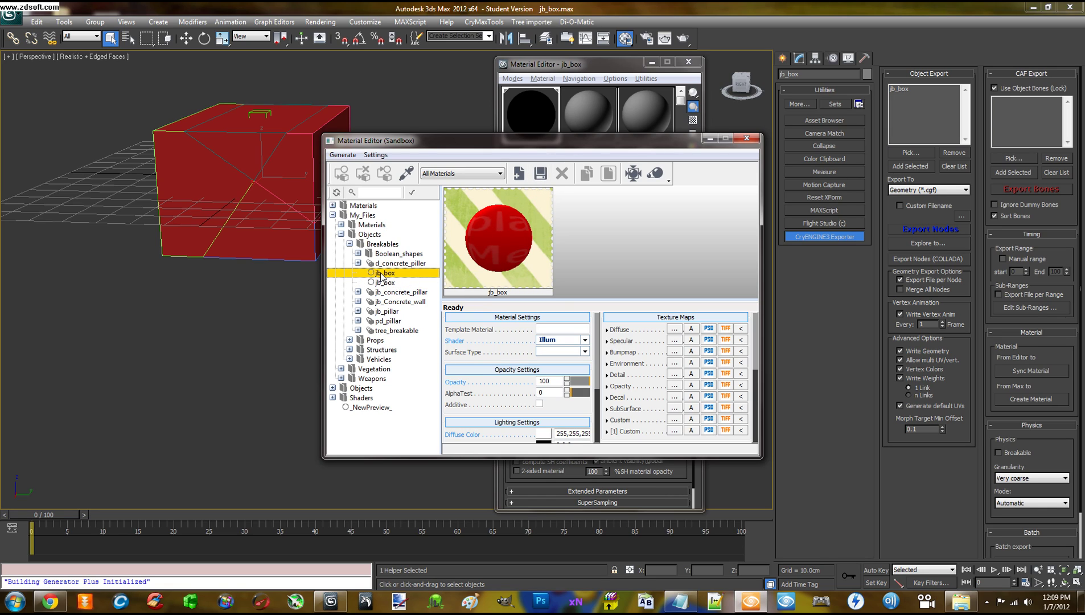
left_click(751, 138)
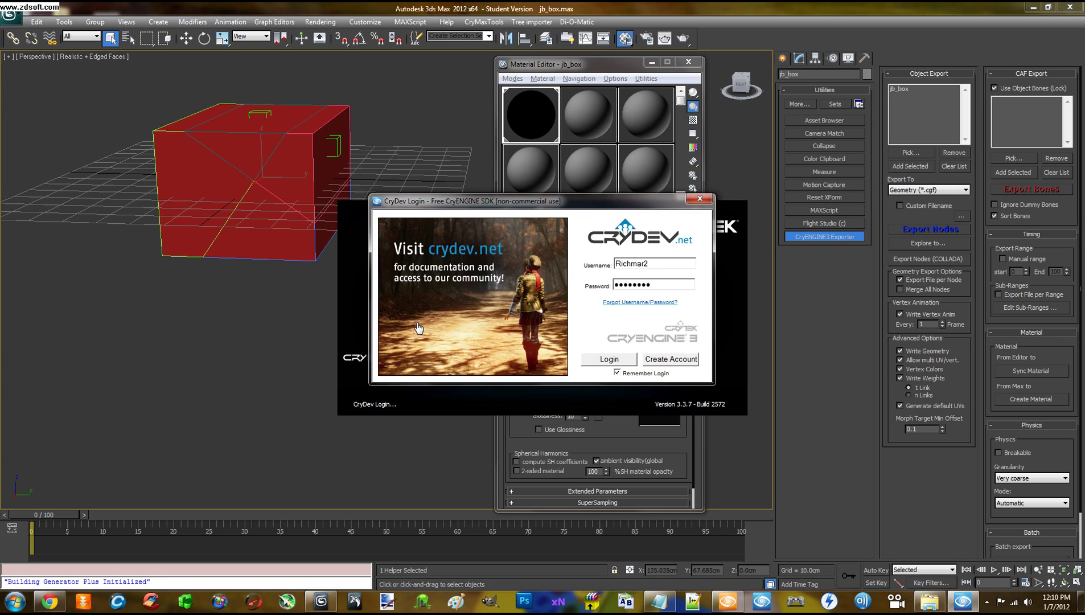
- Sign in to CryDev with the remembered login and open the level Realistic_terrain_4.cry in Sandbox
left_click(605, 362)
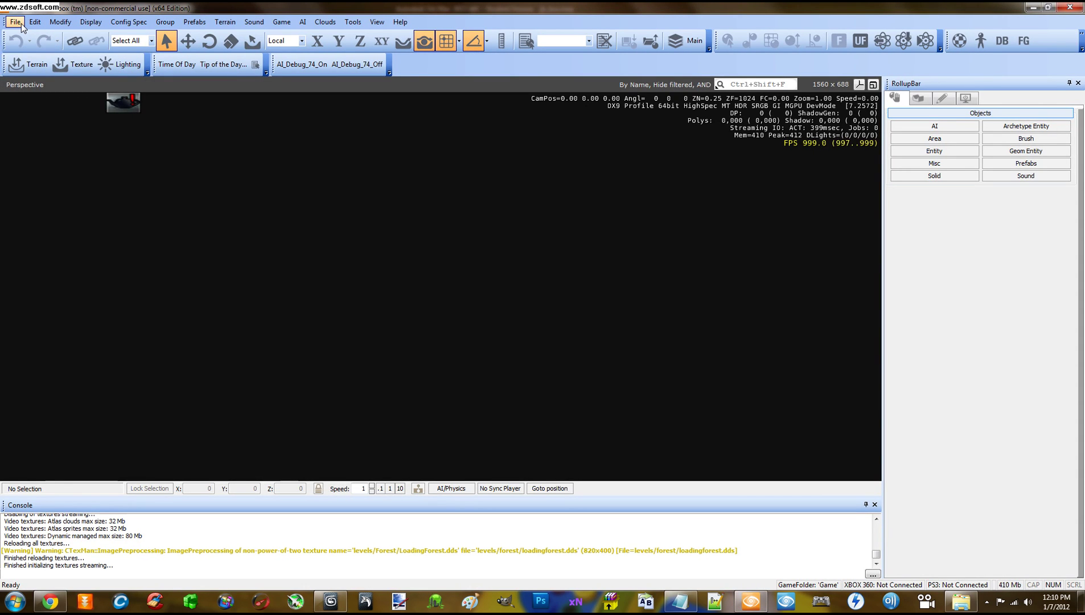
left_click(15, 22)
left_click(23, 42)
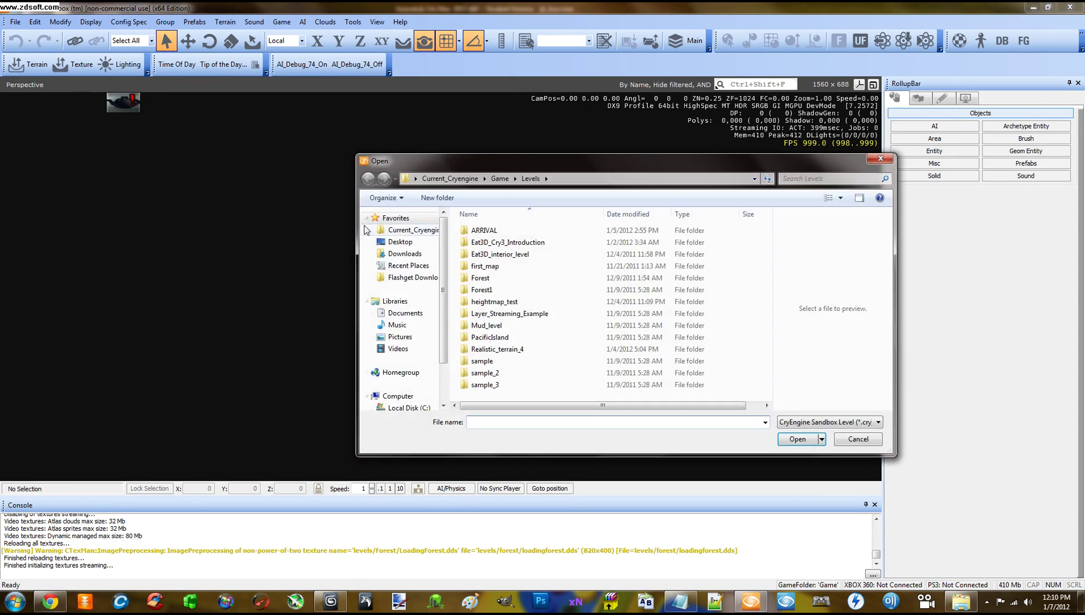
double_click(491, 349)
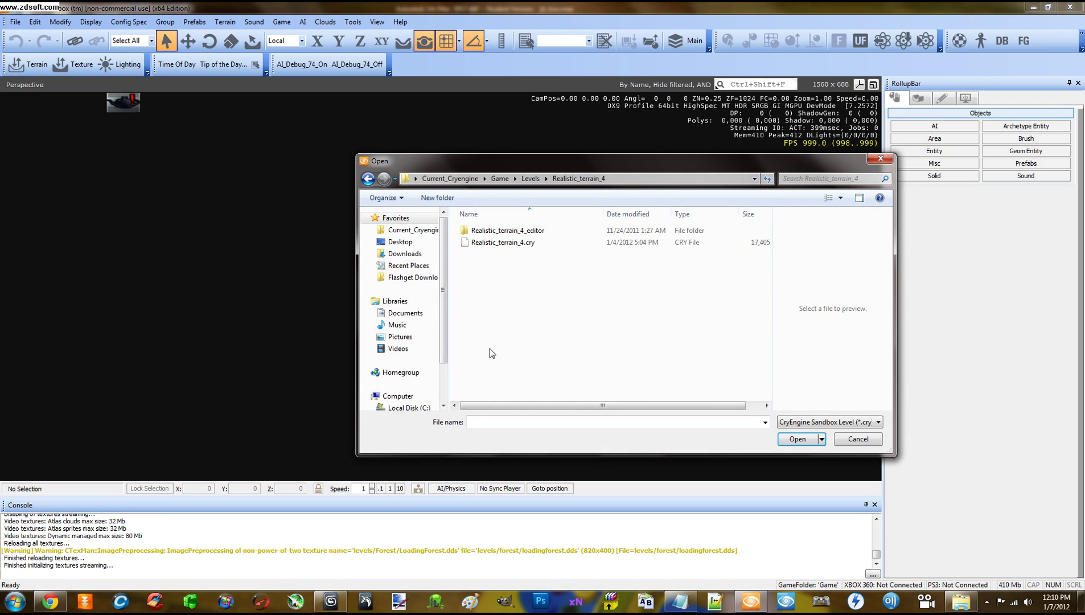
double_click(478, 242)
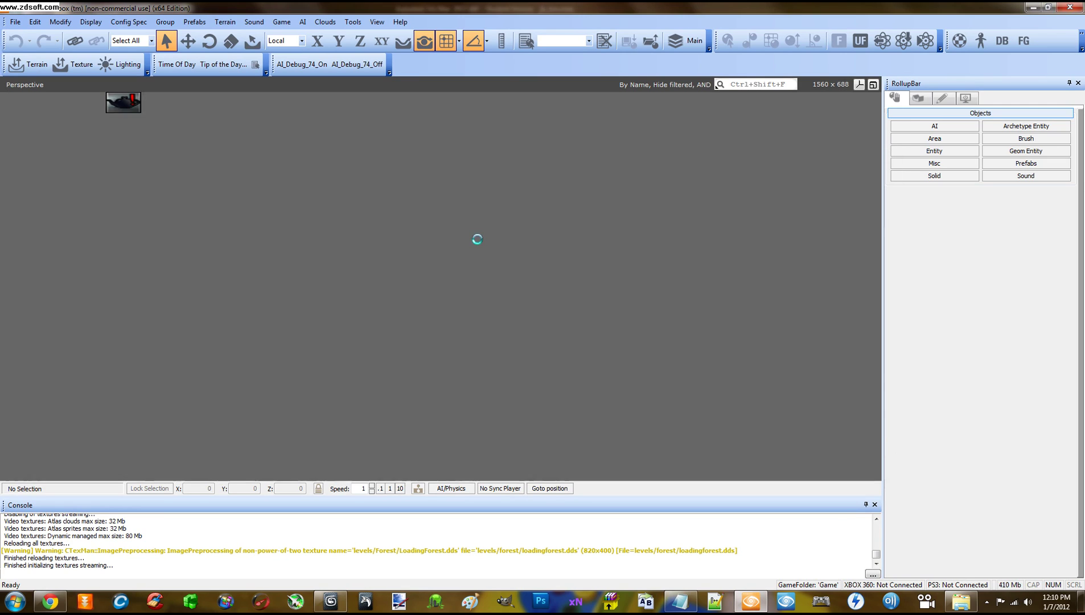
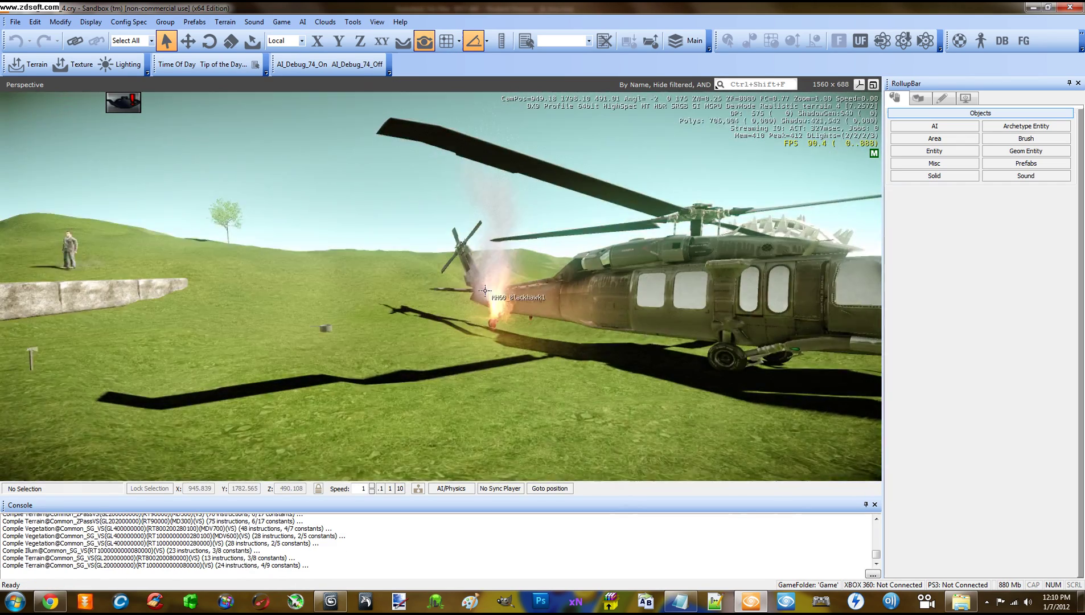
- Enter game mode near the floating concrete block and fire at it to test its breakability
mouse_move(485, 291)
right_mouse_down()
mouse_move(327, 275)
mouse_move(485, 291)
right_mouse_up()
key("s")
key("w")
key("w")
key("w")
key("s")
key("w")
key("s")
key("w")
key("w")
key("s")
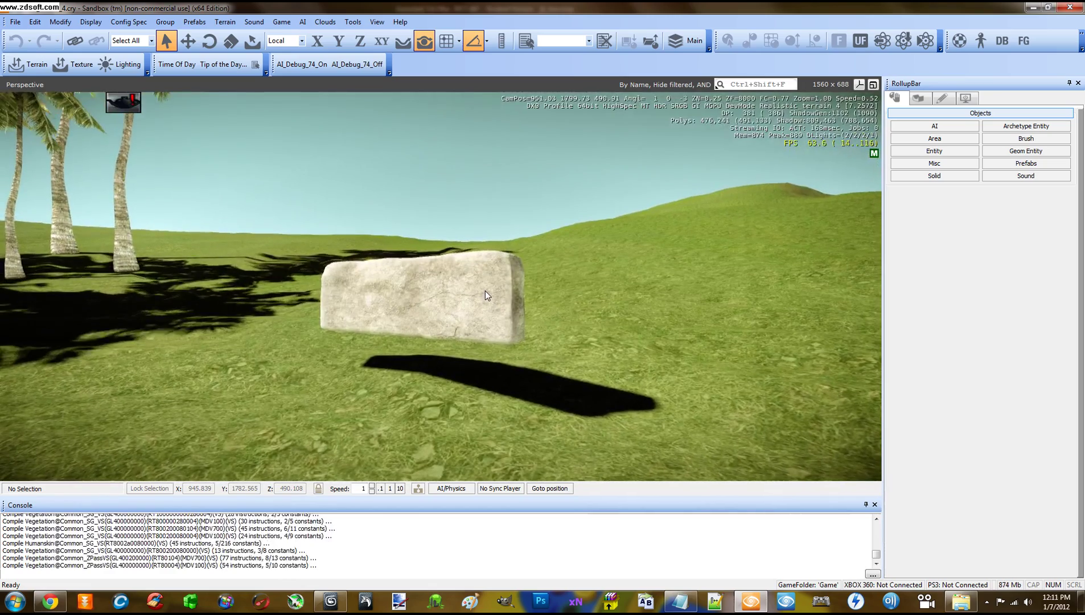
key("ctrl+g")
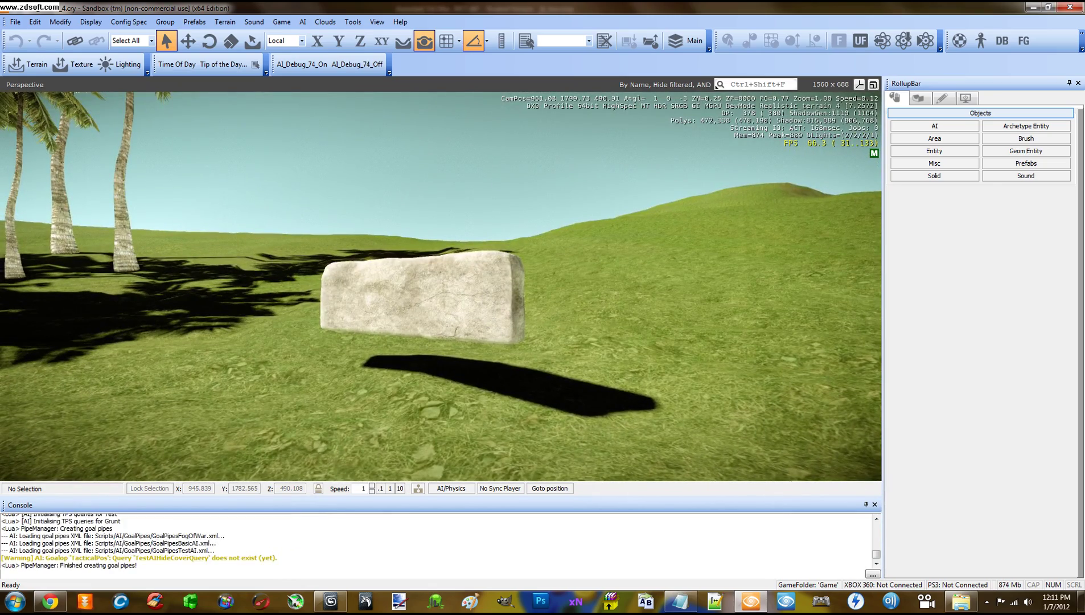
key("a")
key("w")
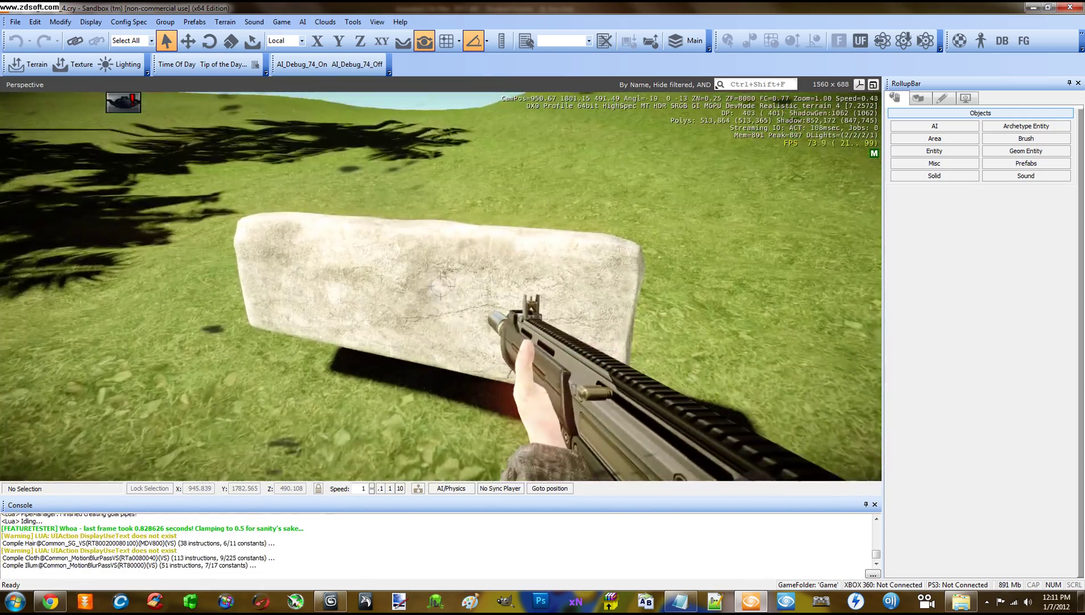
left_click(441, 286)
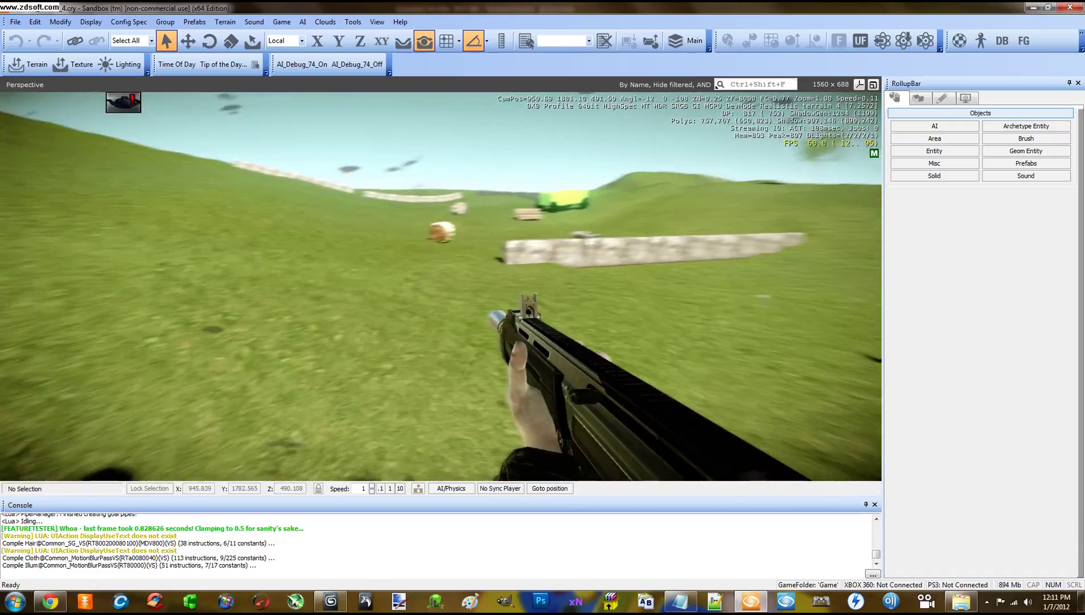
- Walk to the long concrete wall and shoot its sections to examine how they break
key("w")
key("d")
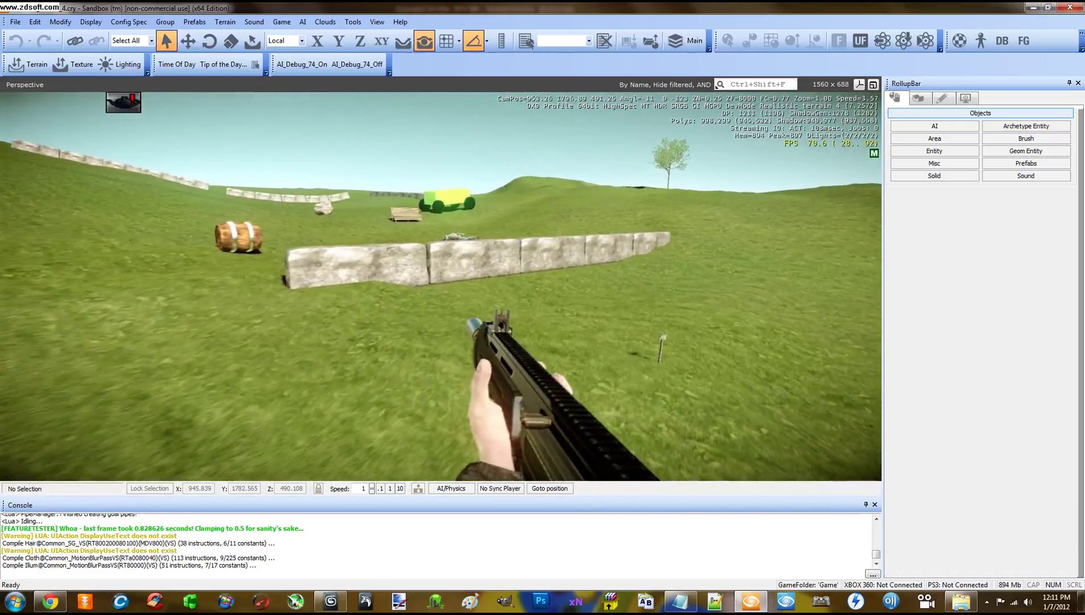
key("w")
key("d")
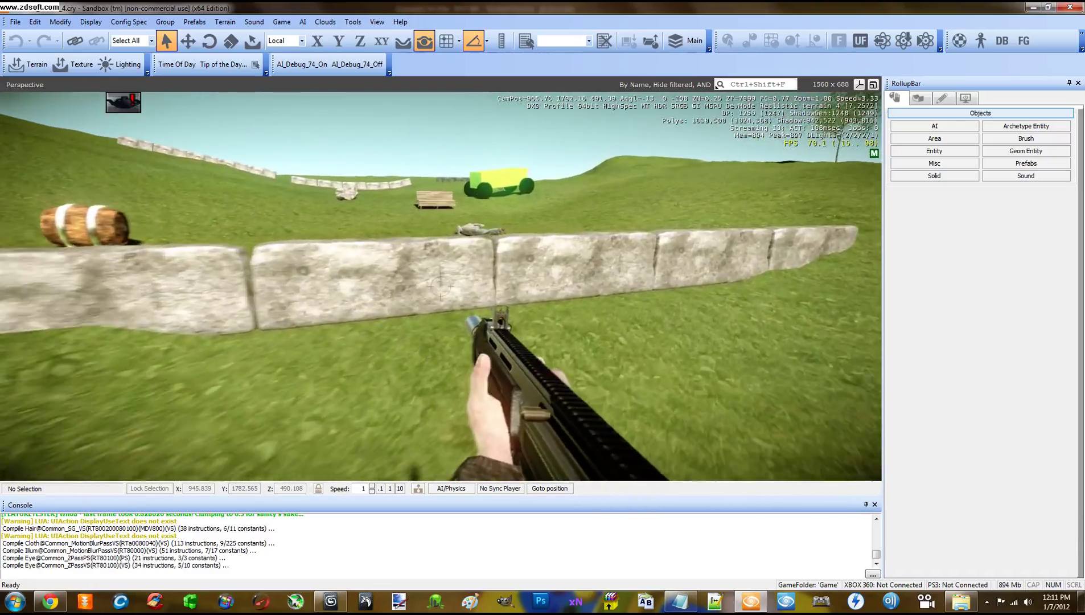
key("w")
key("d")
left_click(441, 287)
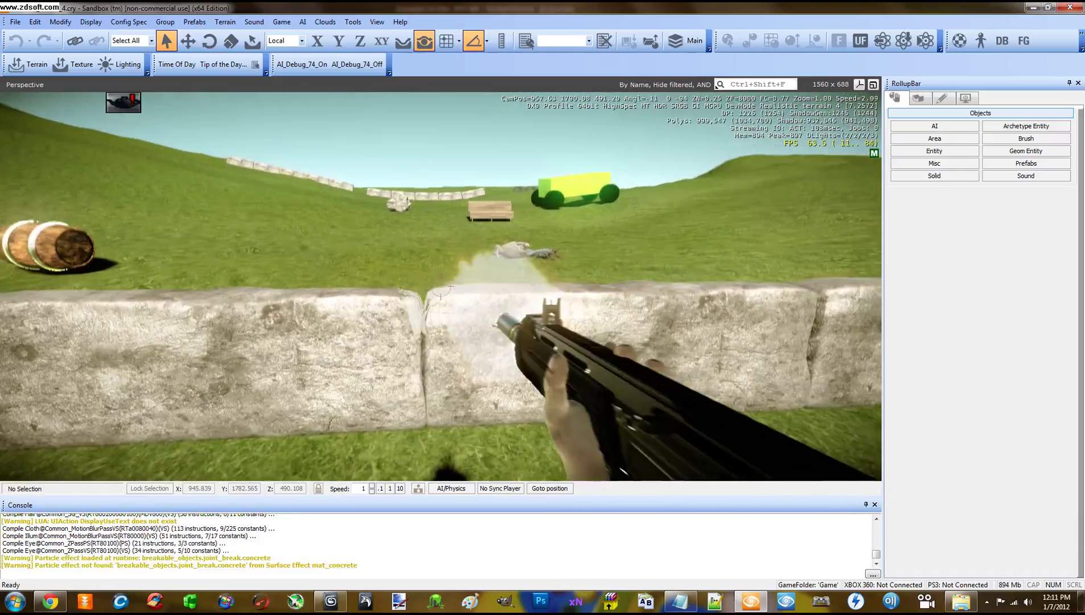
left_click(440, 290)
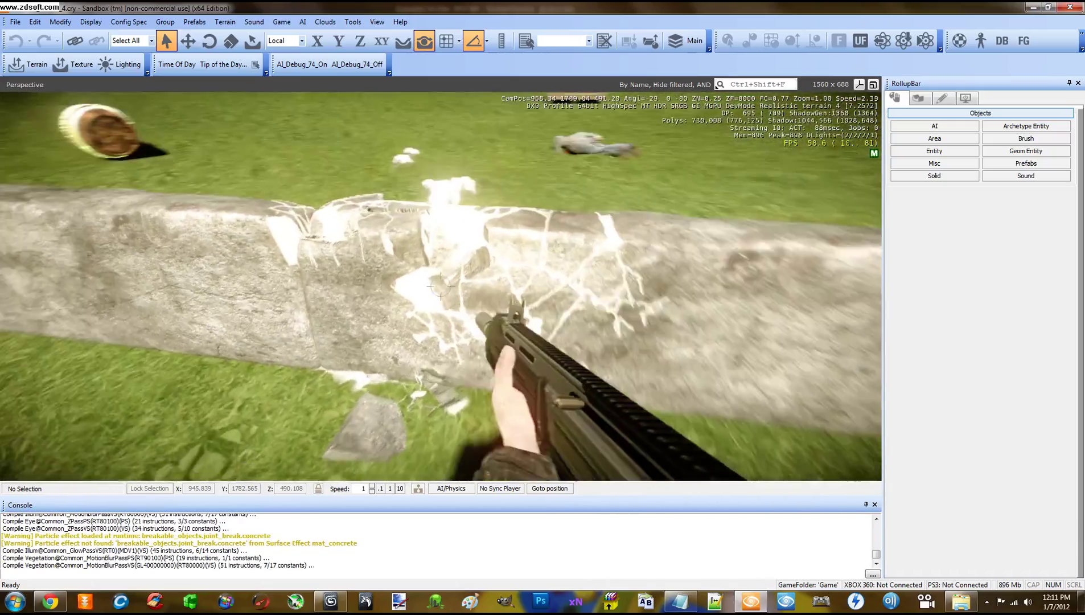
key("w")
key("d")
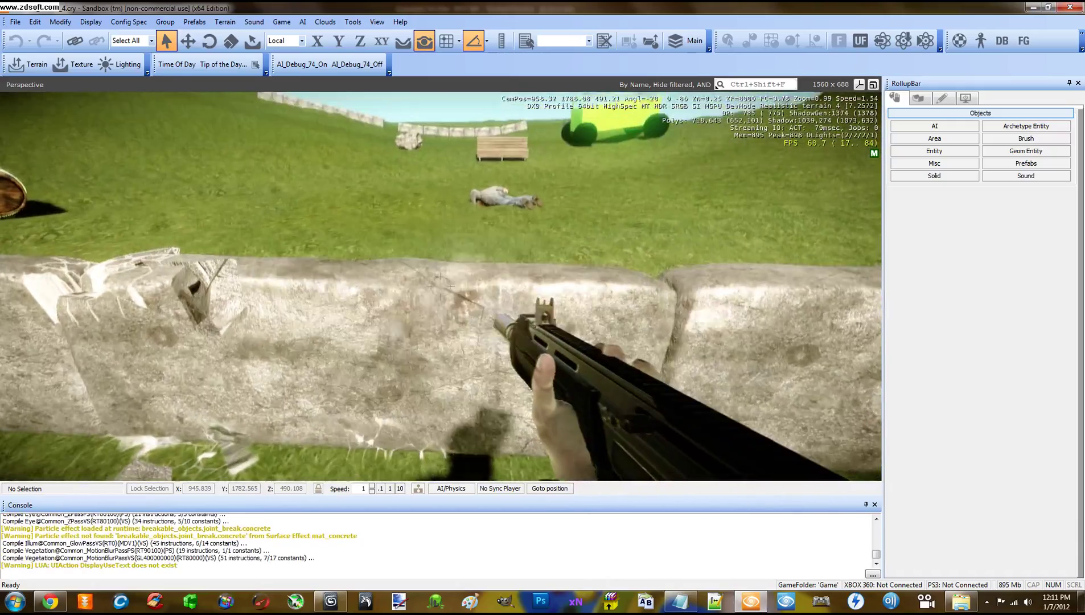
left_click(441, 286)
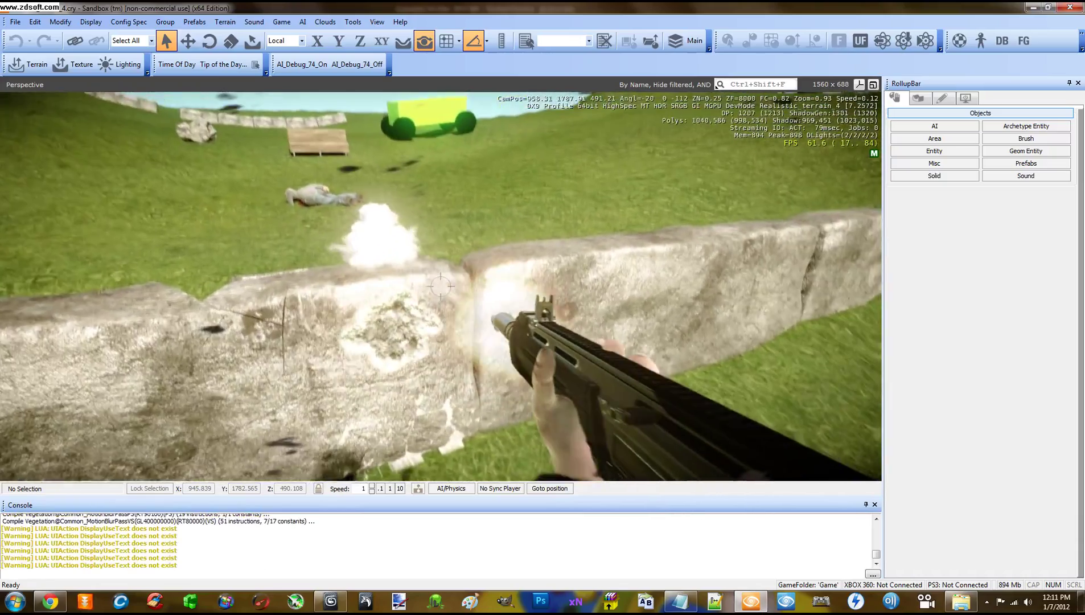
left_click(441, 287)
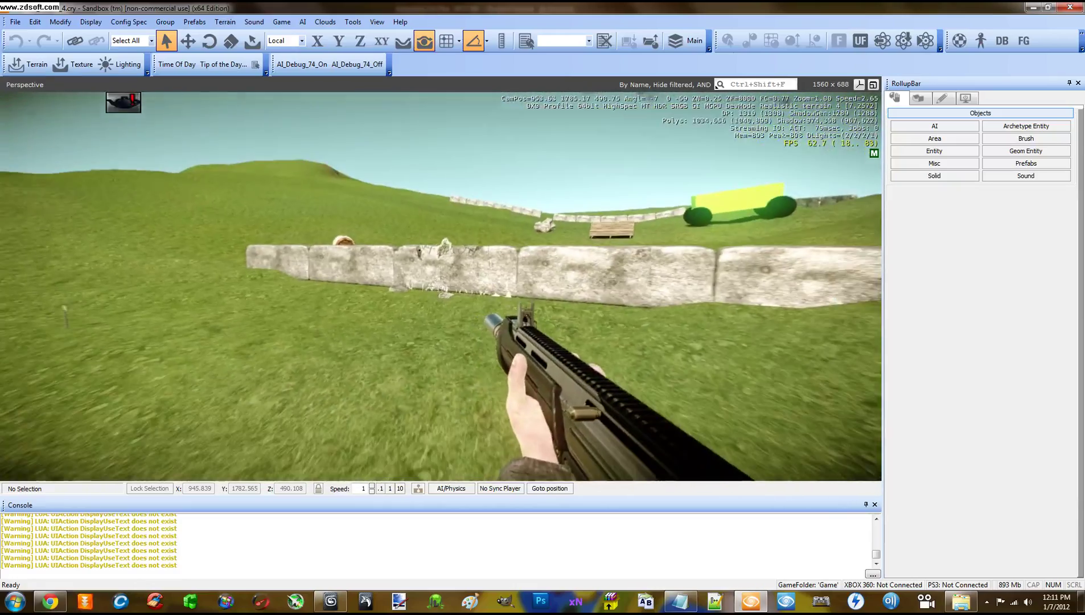
- Throw a grenade at the concrete wall, fire at the damaged section and reload the rifle
key("g")
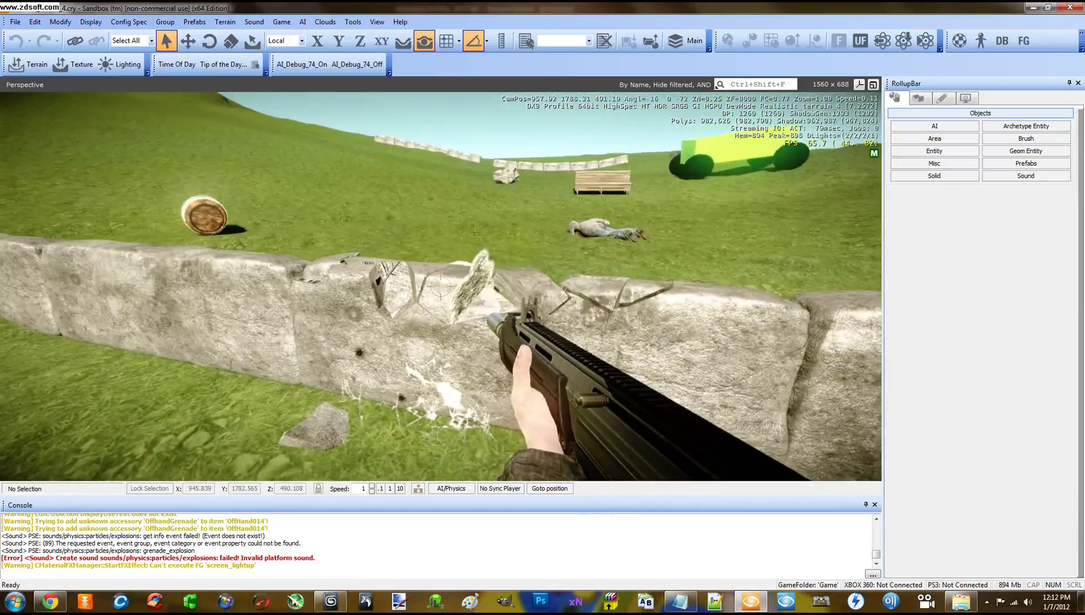
left_click(441, 286)
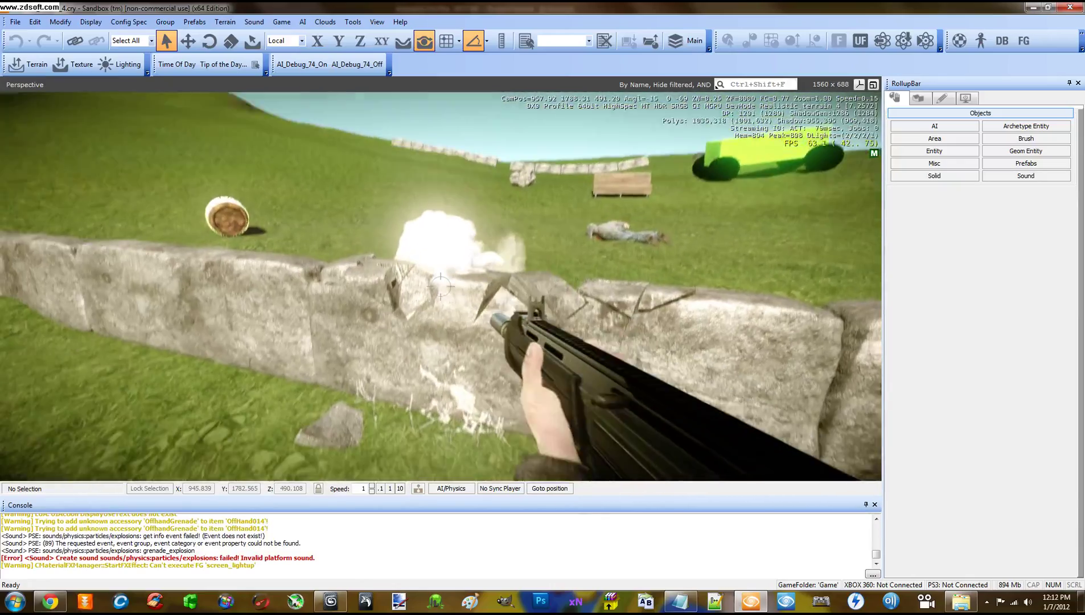
left_click(440, 286)
key("r")
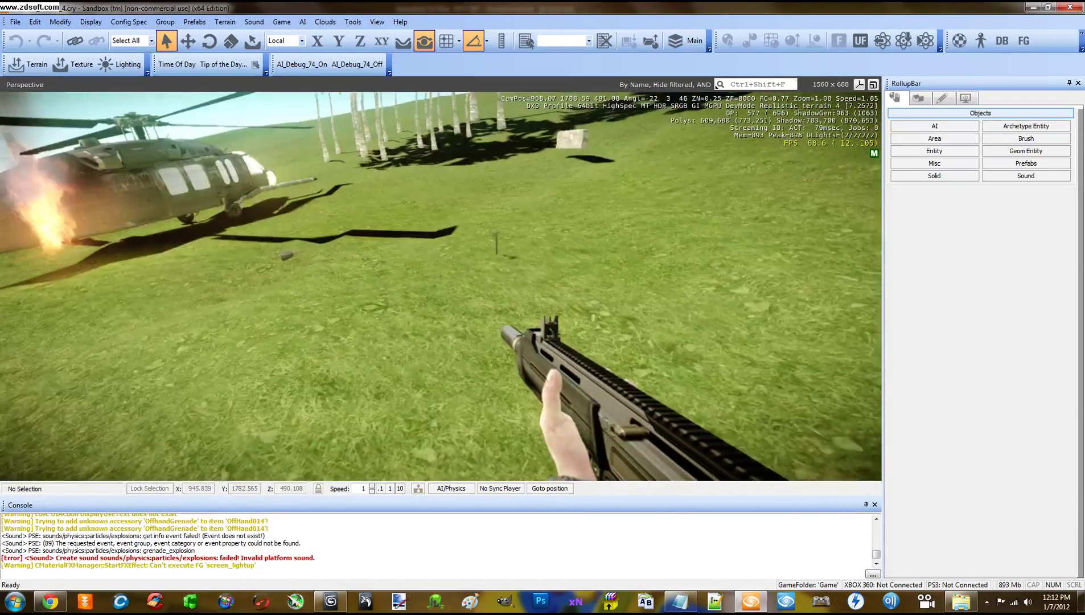
- Pick up the axe standing in the grass and leave game mode
key("w")
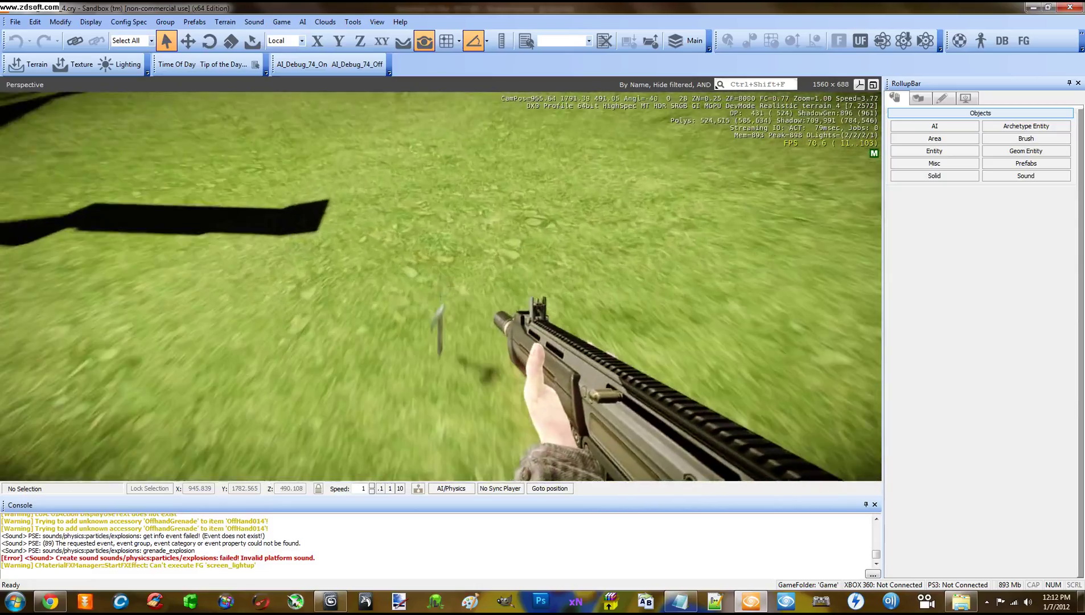
key("f")
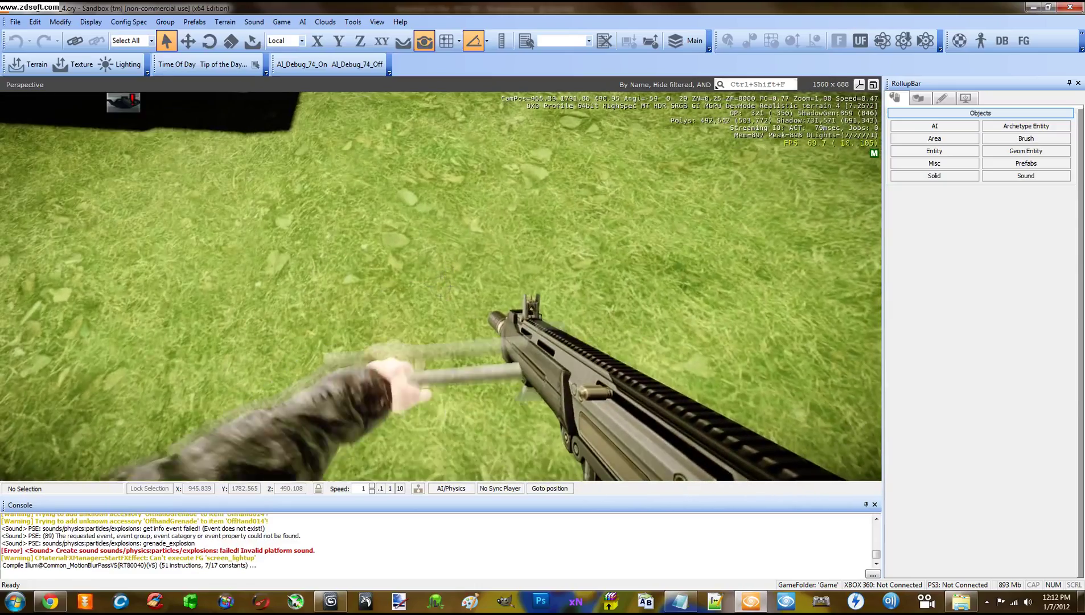
key("w")
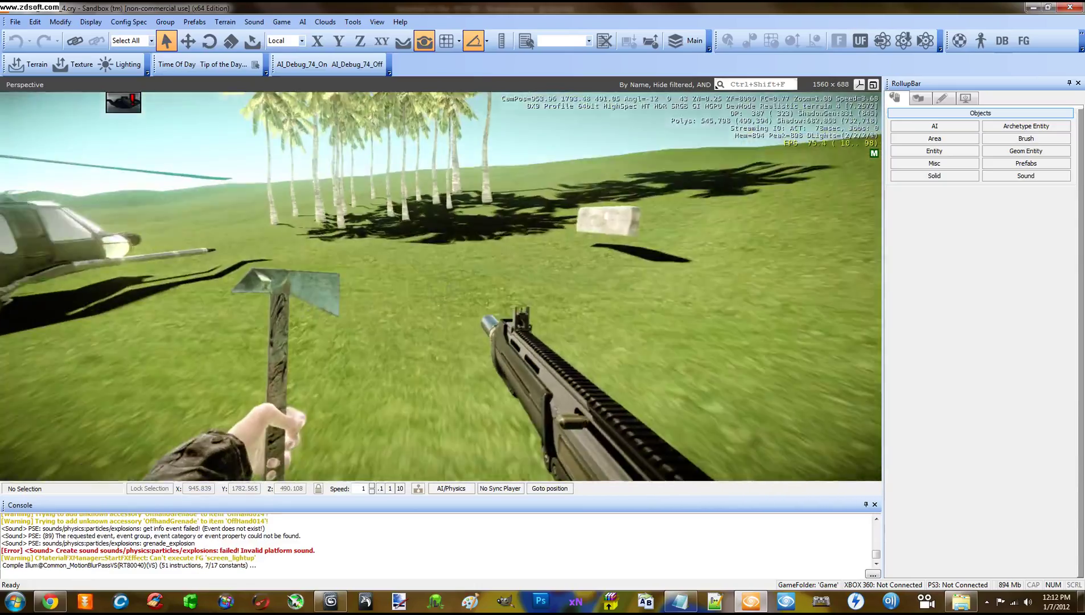
key("Escape")
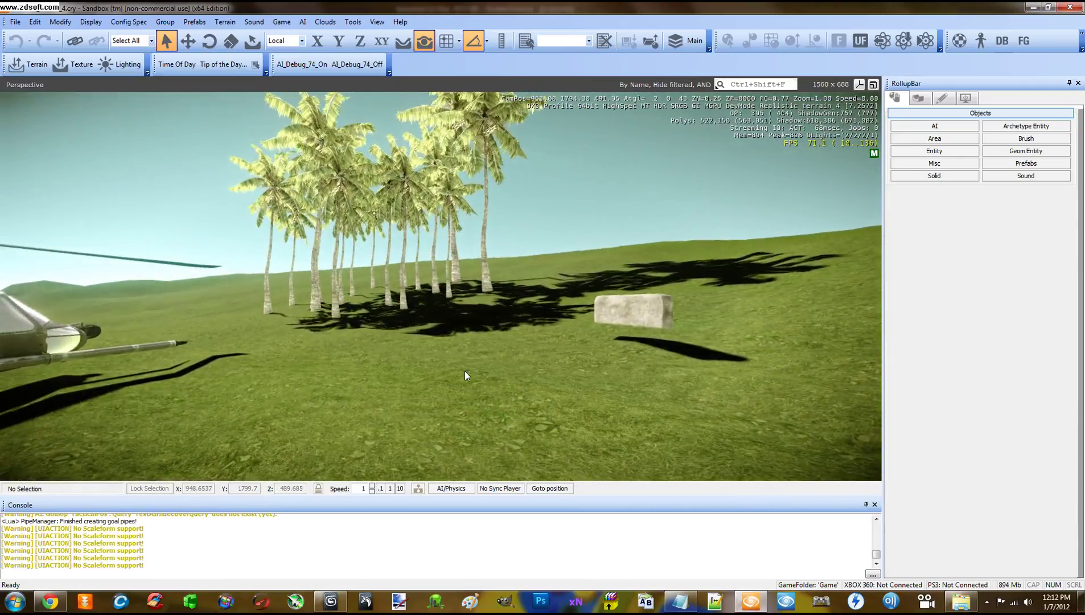
- Place the default brush from the objects folder on the grass near the floating block and the concrete wall
right_click_drag(465, 371, 464, 371)
key("s")
key("w")
key("s")
key("w")
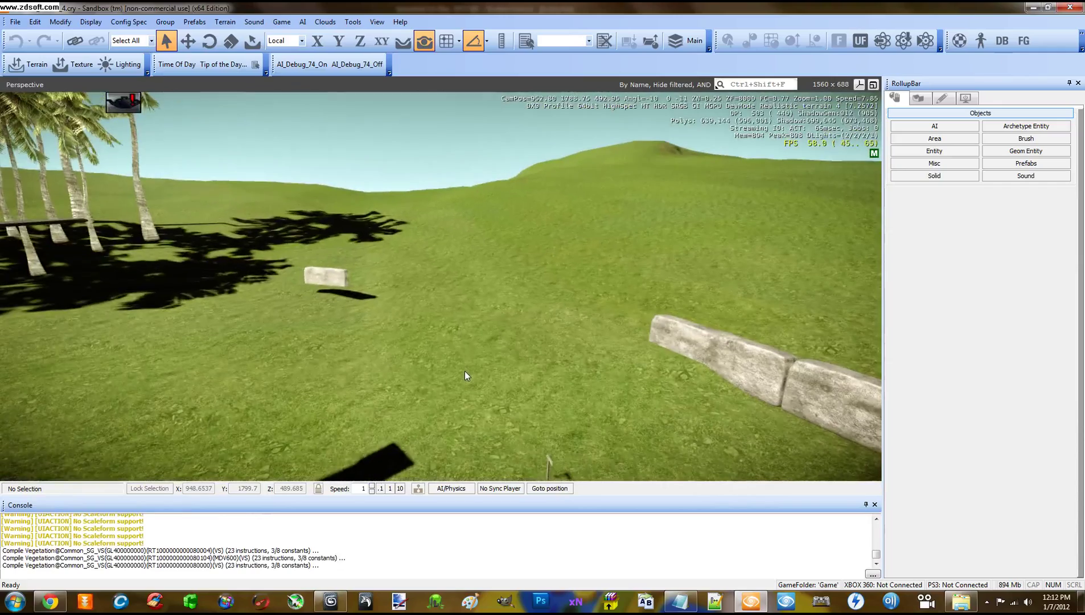
right_click_drag(648, 270, 648, 271)
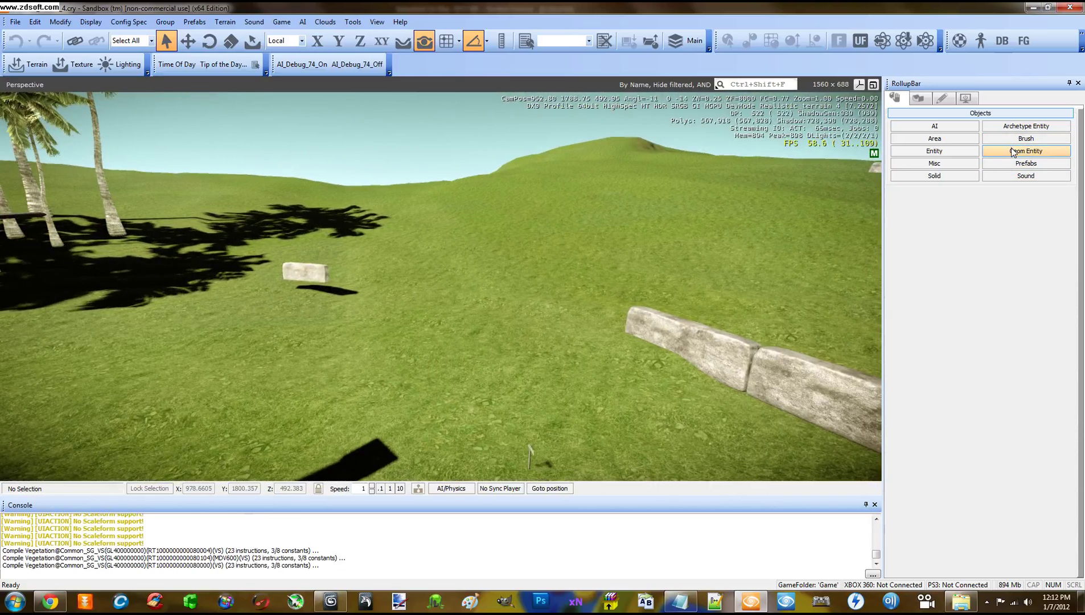
left_click(934, 151)
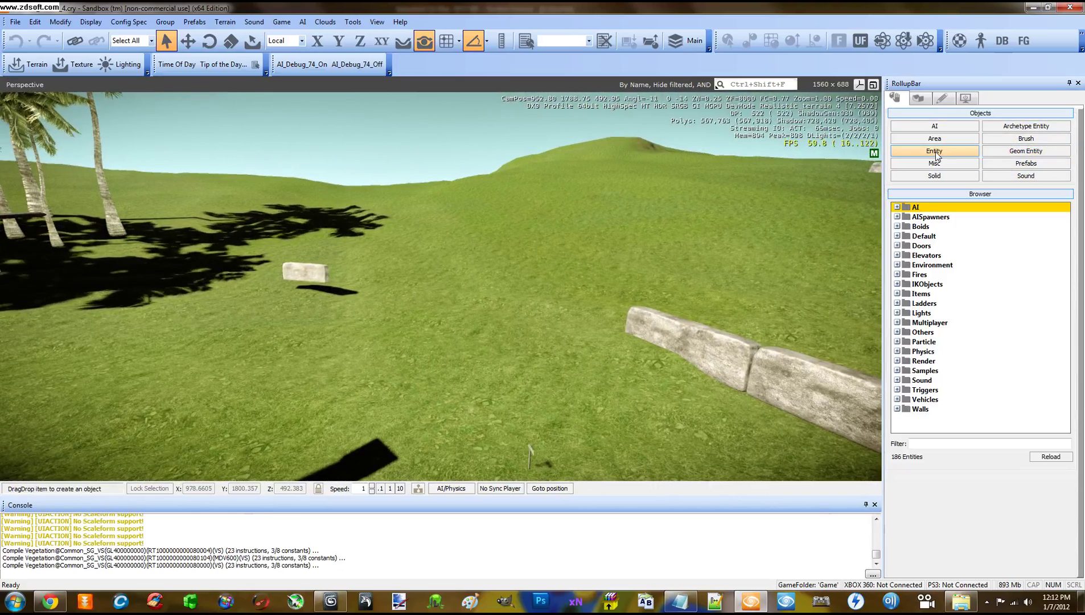
left_click(1004, 141)
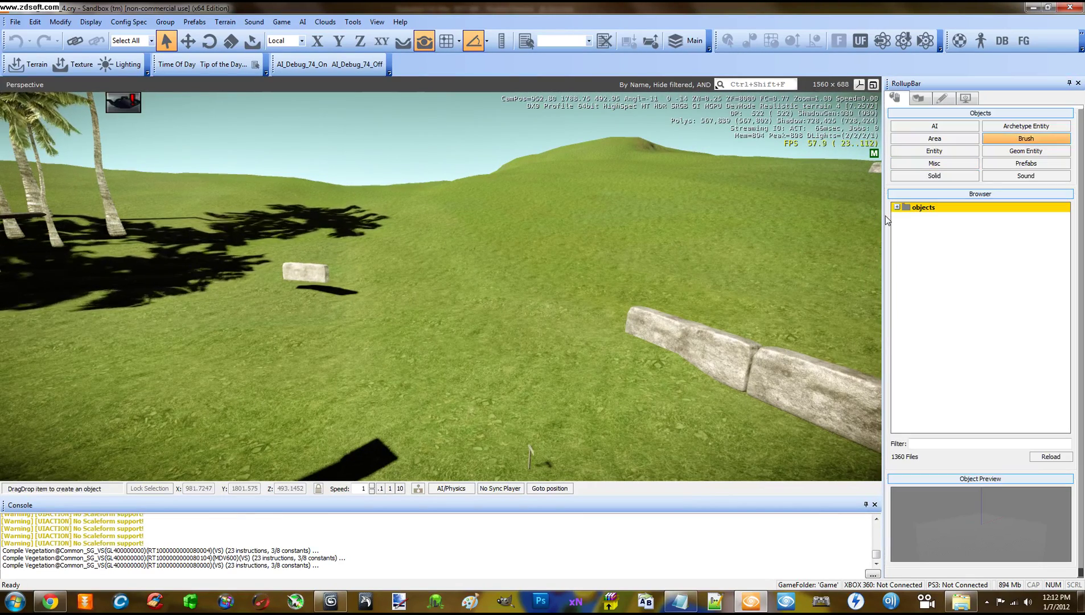
left_click(897, 207)
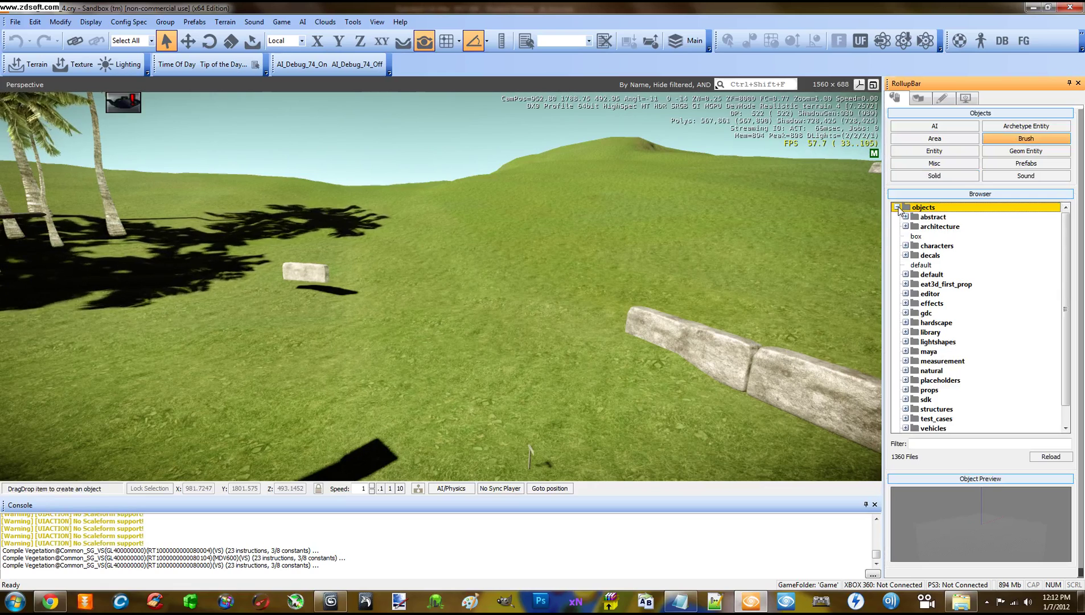
left_click(898, 207)
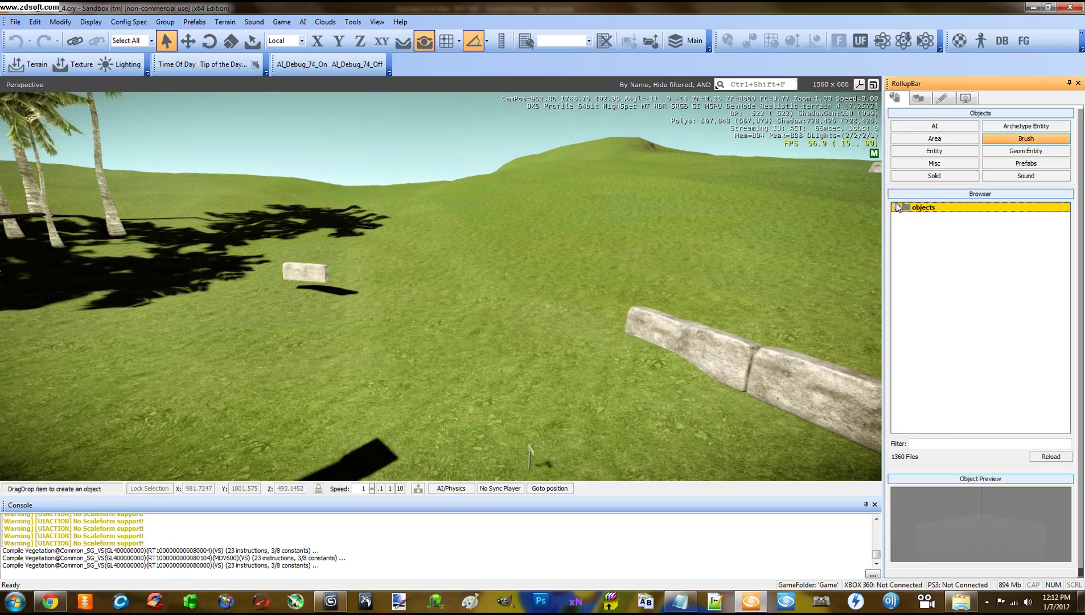
left_click(898, 207)
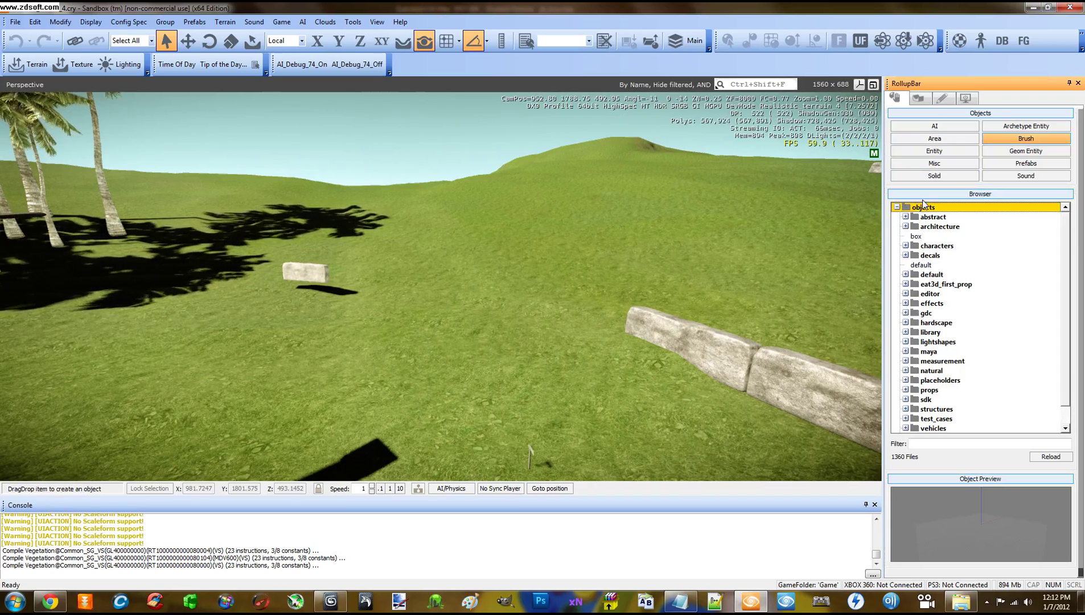
left_click(916, 238)
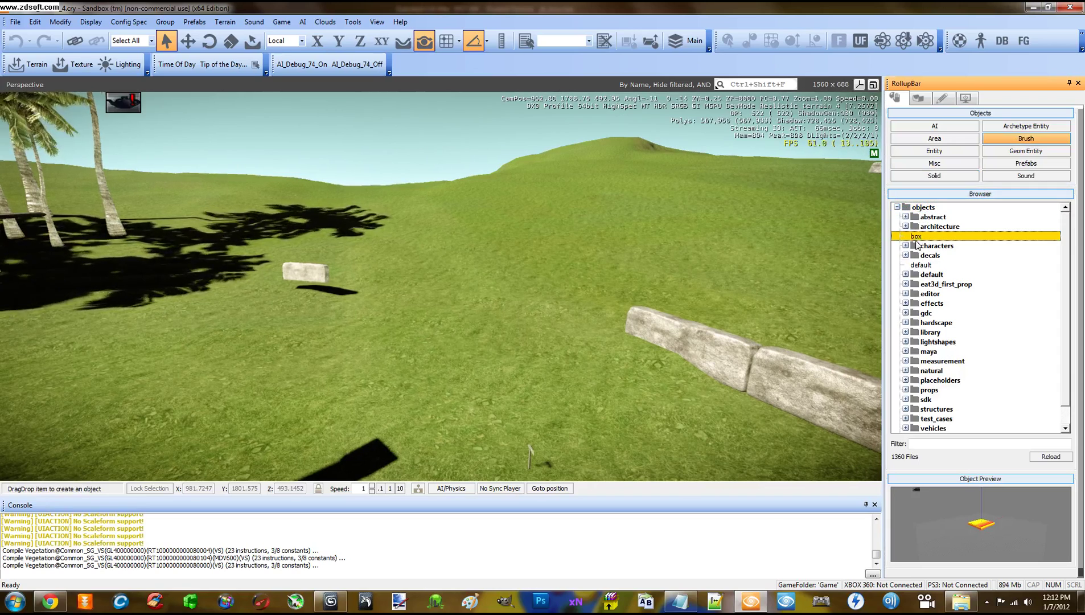
left_click(921, 266)
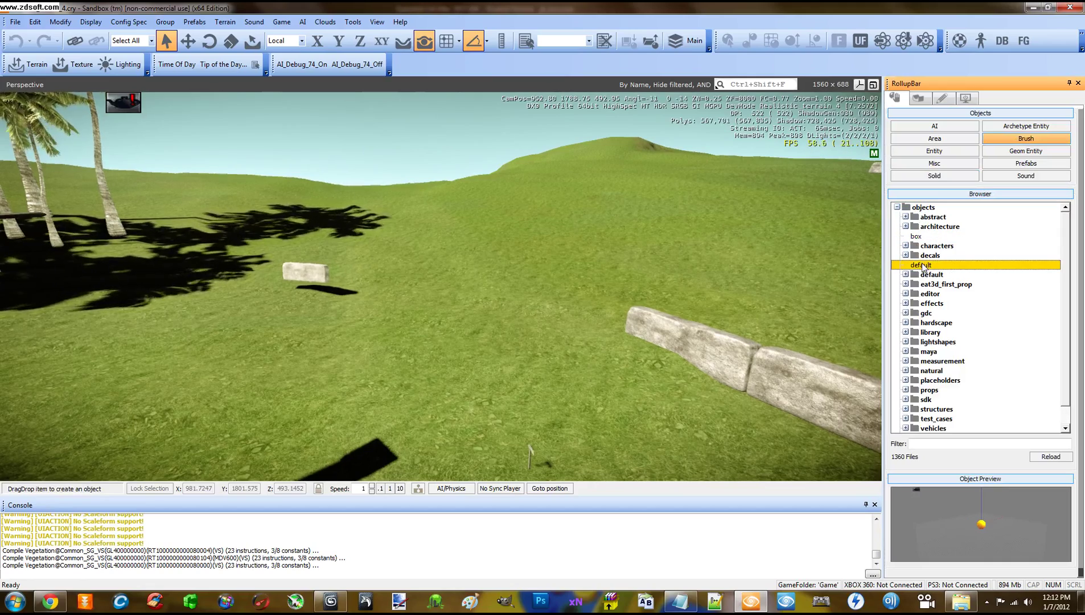
mouse_move(923, 267)
left_mouse_down()
mouse_move(545, 279)
mouse_move(527, 315)
mouse_move(432, 373)
left_mouse_up()
- Set the camera speed to 0.1 and replace the new brush's geometry with jb_box.cgf from the Breakables folder
right_click_drag(512, 335, 512, 333)
key("w")
key("s")
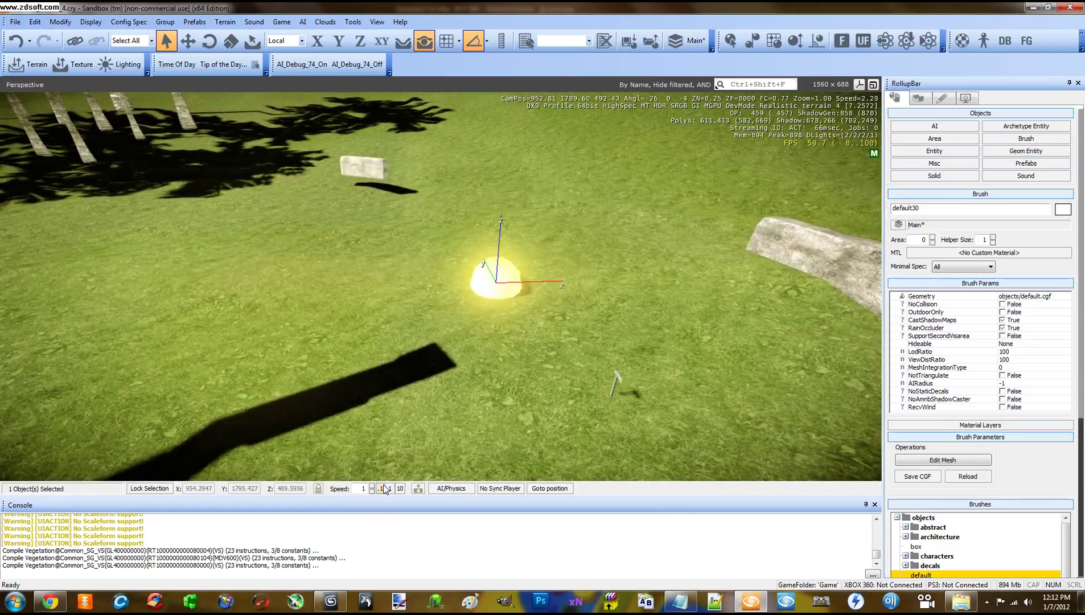
left_click(383, 488)
key("w")
right_click_drag(421, 418, 421, 416)
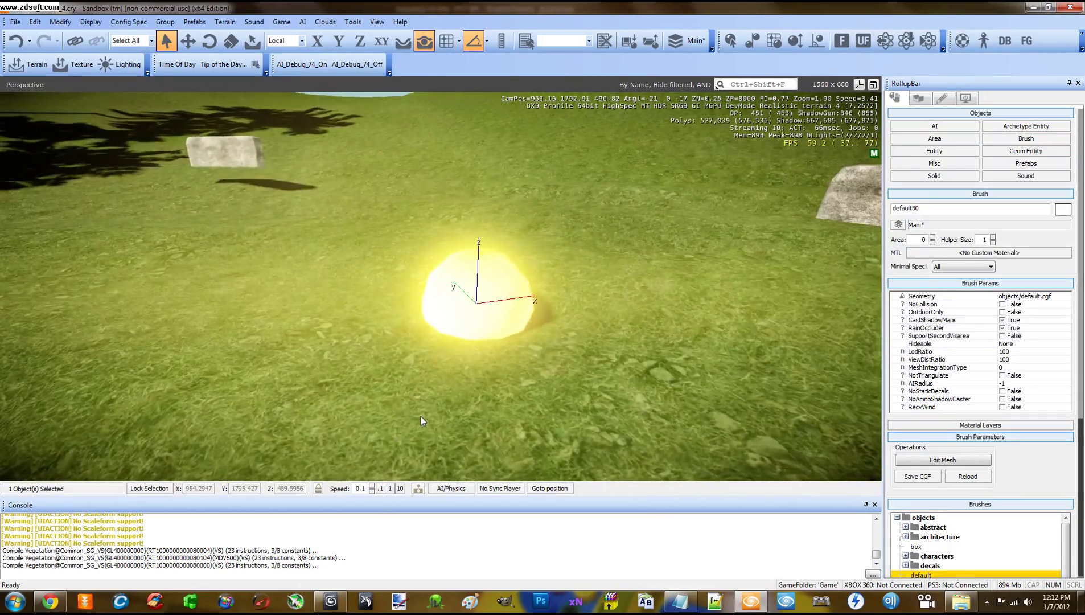
key("s")
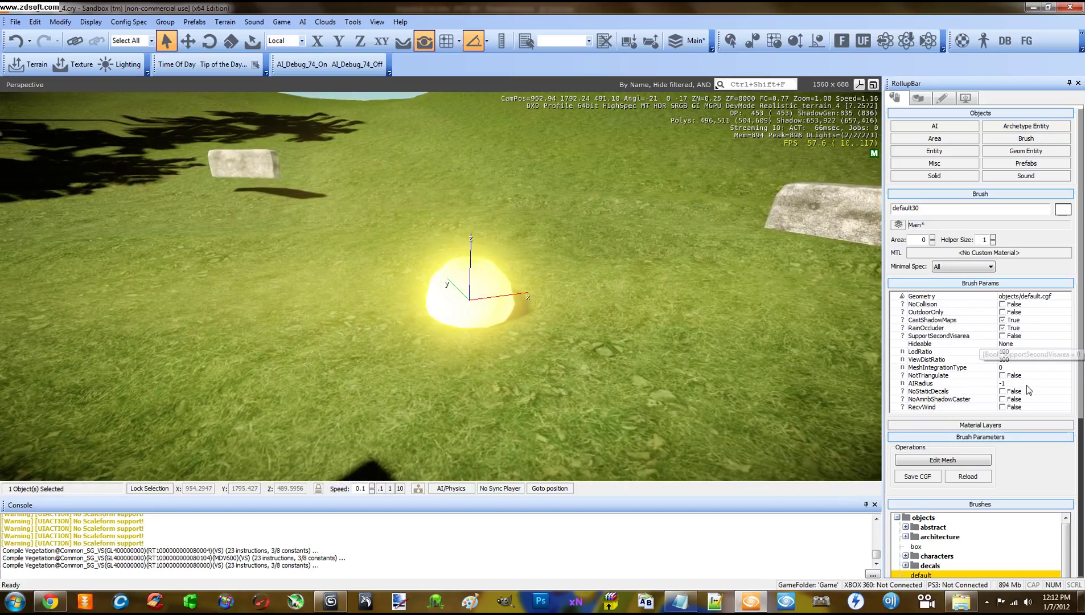
left_click(1051, 296)
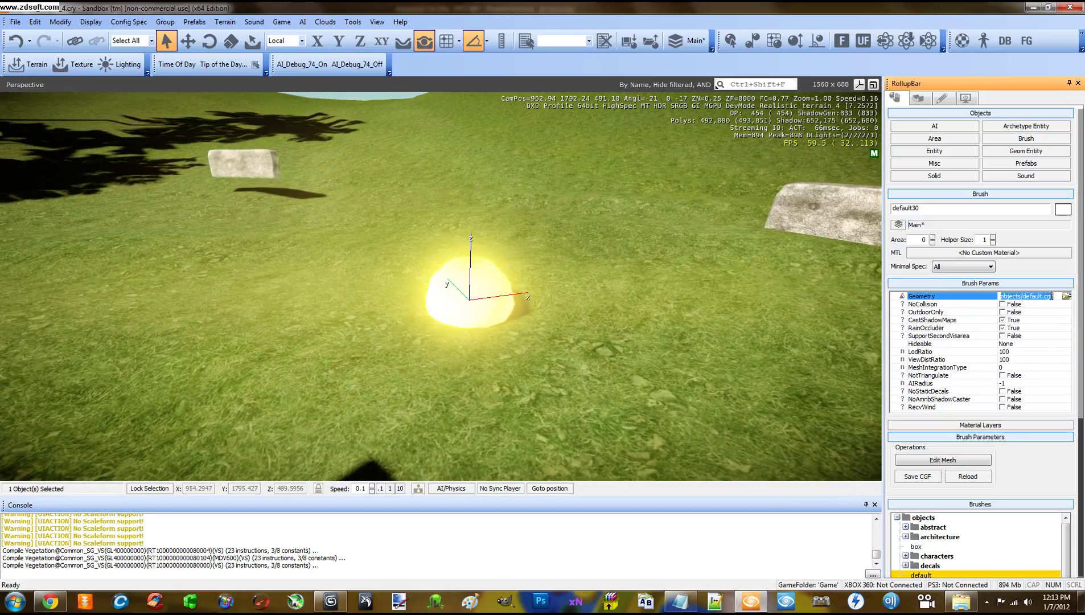
left_click(1066, 295)
left_click(722, 203)
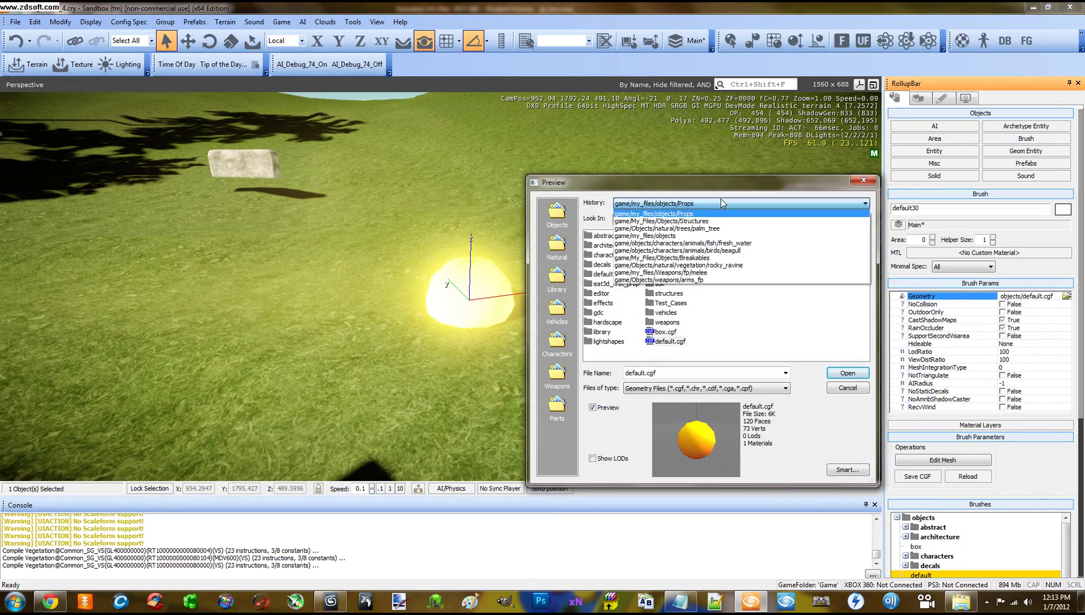
left_click(705, 214)
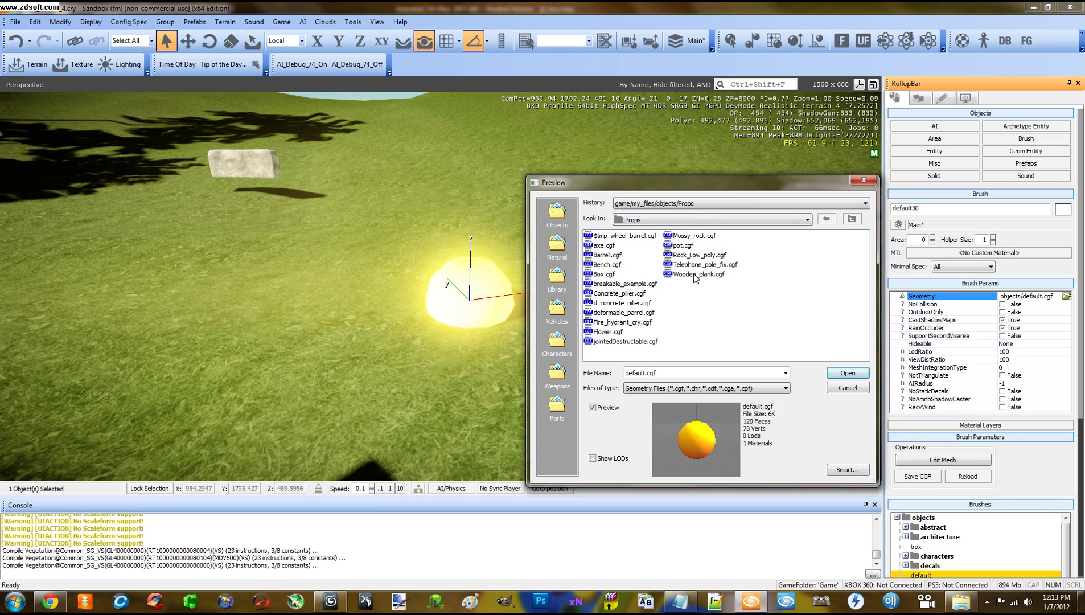
left_click(850, 220)
double_click(615, 240)
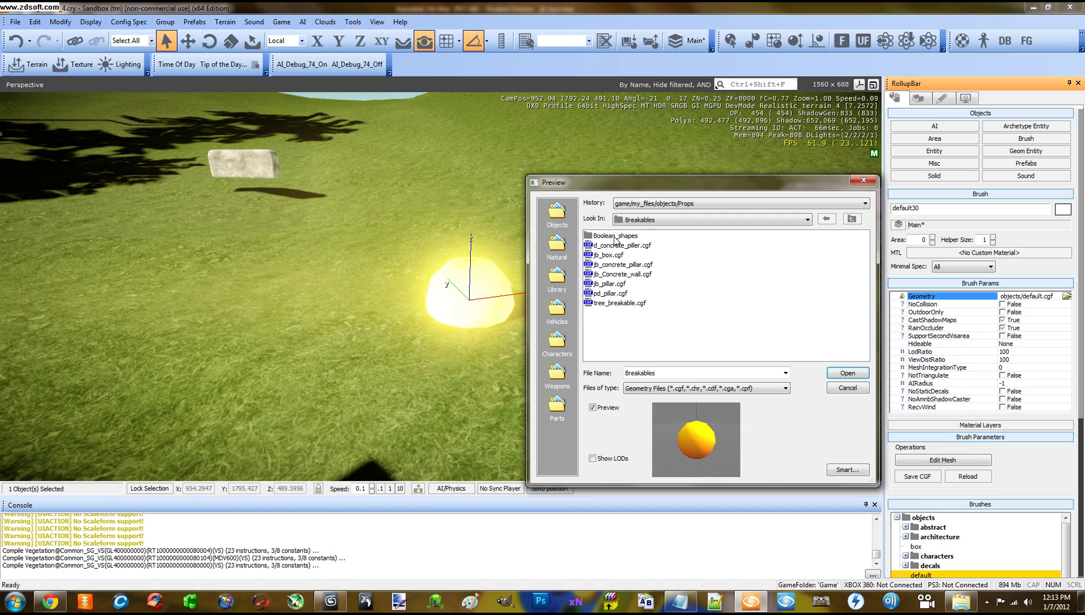
left_click(609, 255)
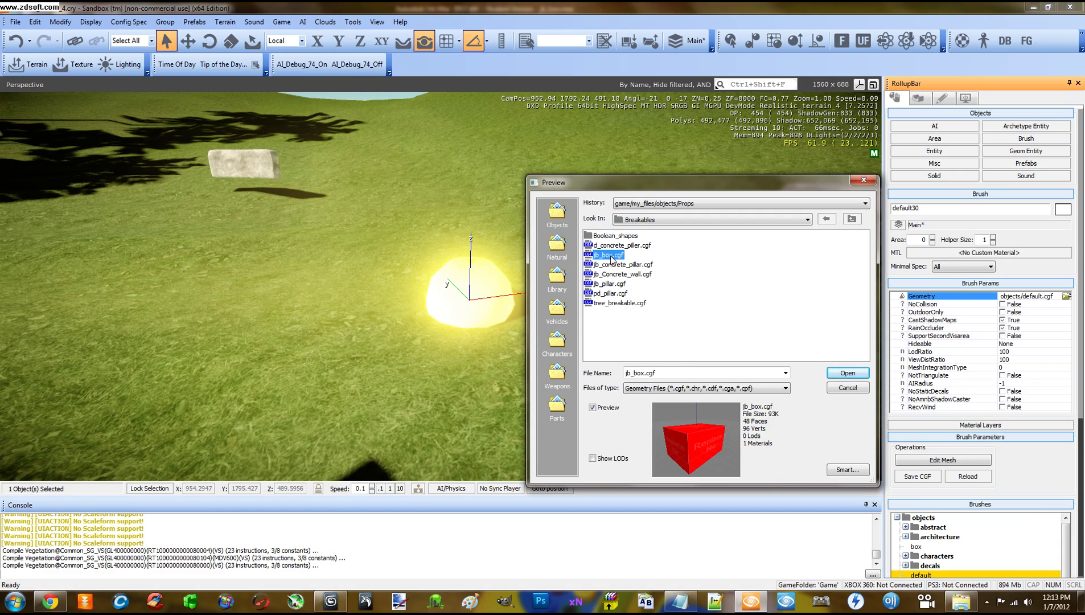
double_click(610, 256)
- Open the Material Editor and load the material assigned to the selected Replace Me box
key("w")
key("d")
right_click_drag(620, 283, 620, 284)
key("w")
key("a")
key("s")
key("w")
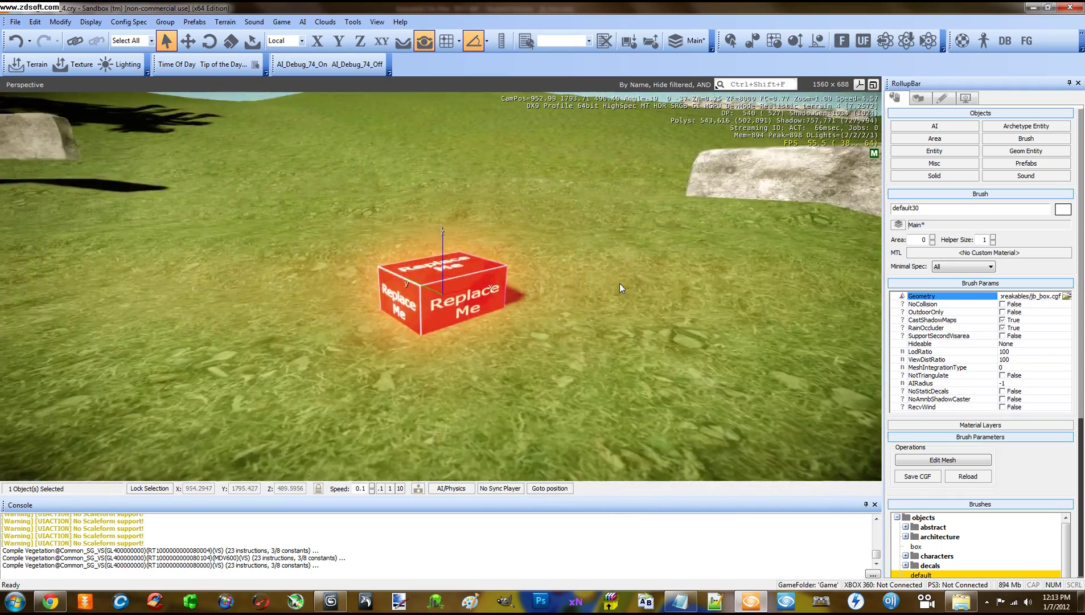
left_click(957, 46)
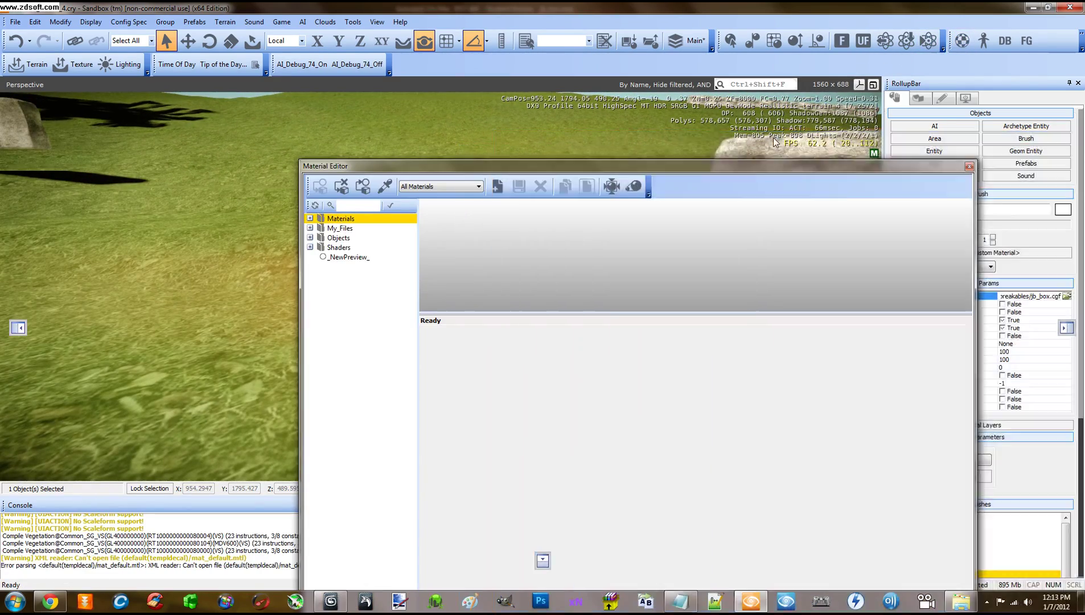
left_click_drag(775, 142, 797, 139)
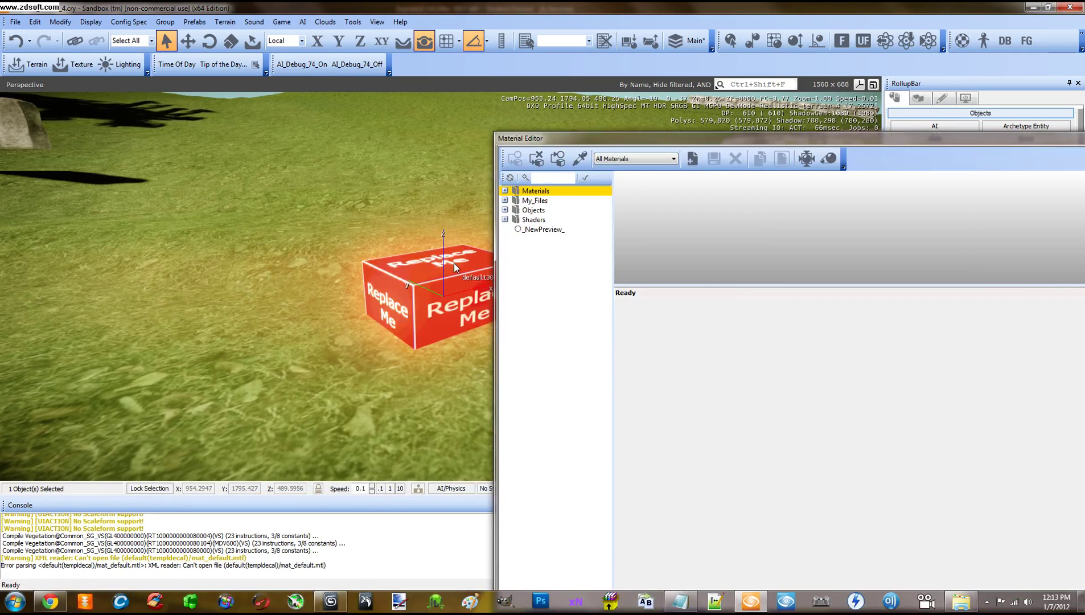
right_click_drag(473, 236, 357, 277)
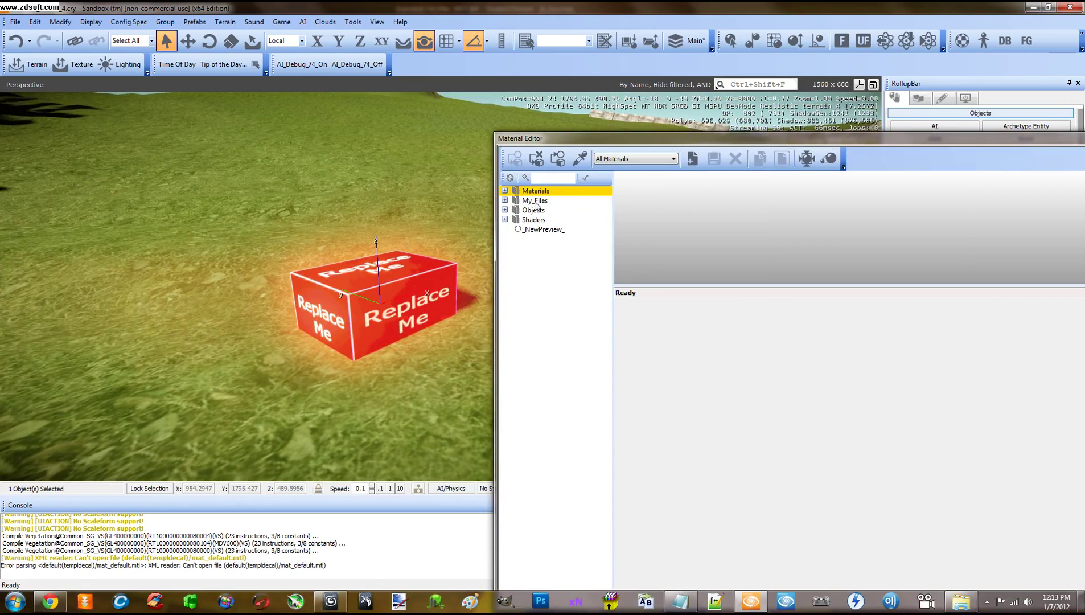
left_click(557, 160)
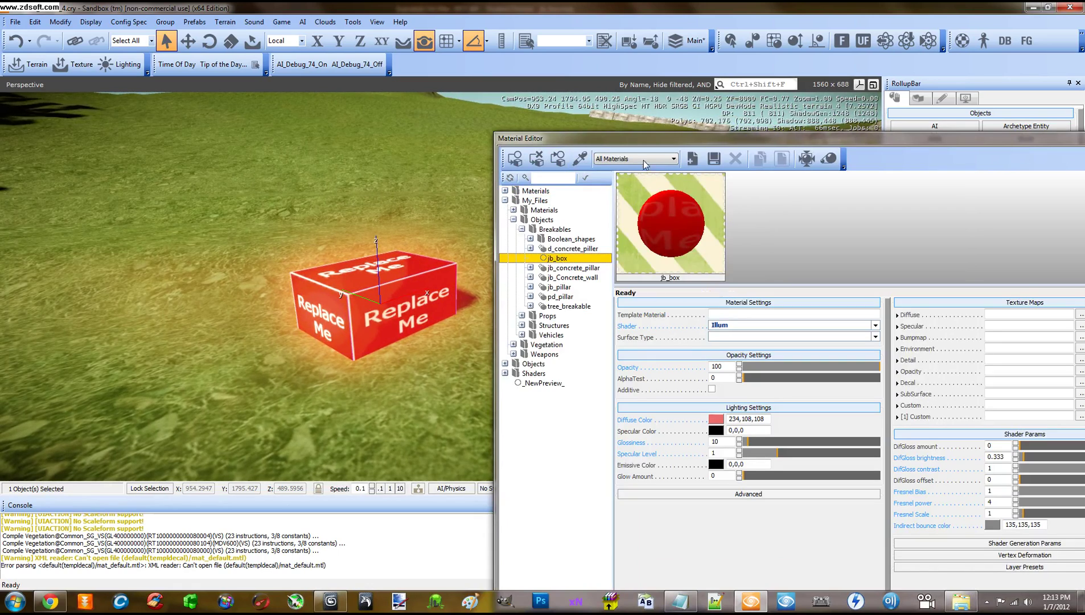
- Set the surface type of the jb_box material to wood
left_click_drag(644, 145, 639, 122)
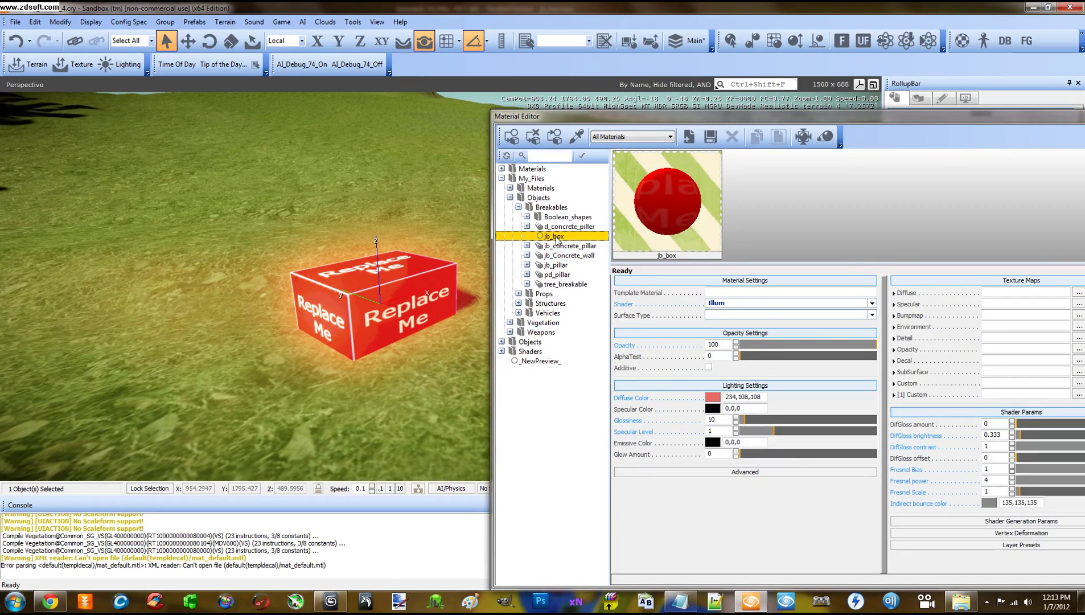
left_click(556, 240)
left_click(711, 317)
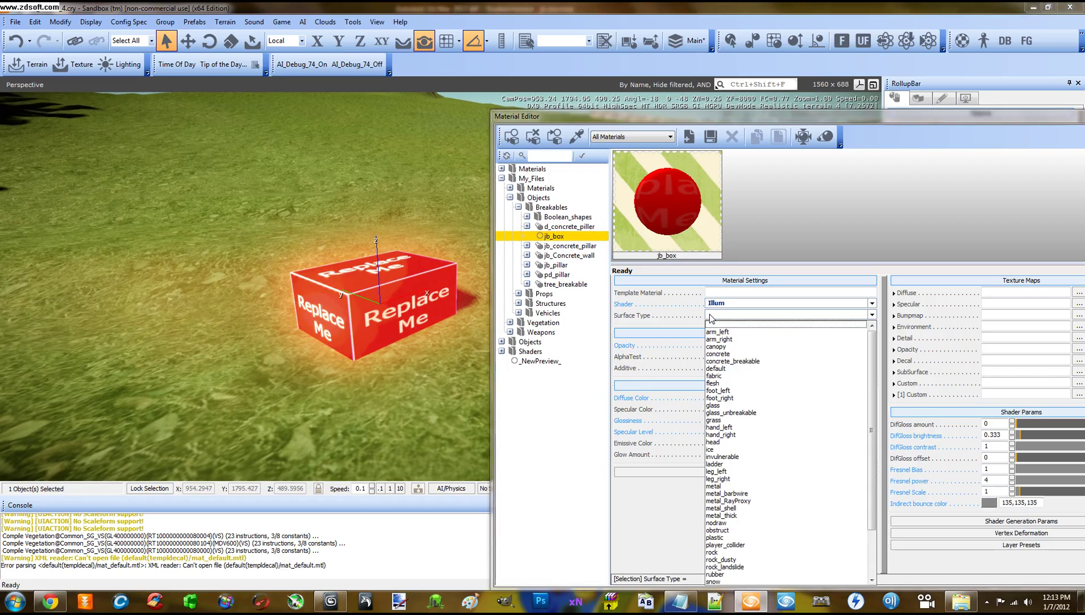
left_click_drag(873, 394, 876, 453)
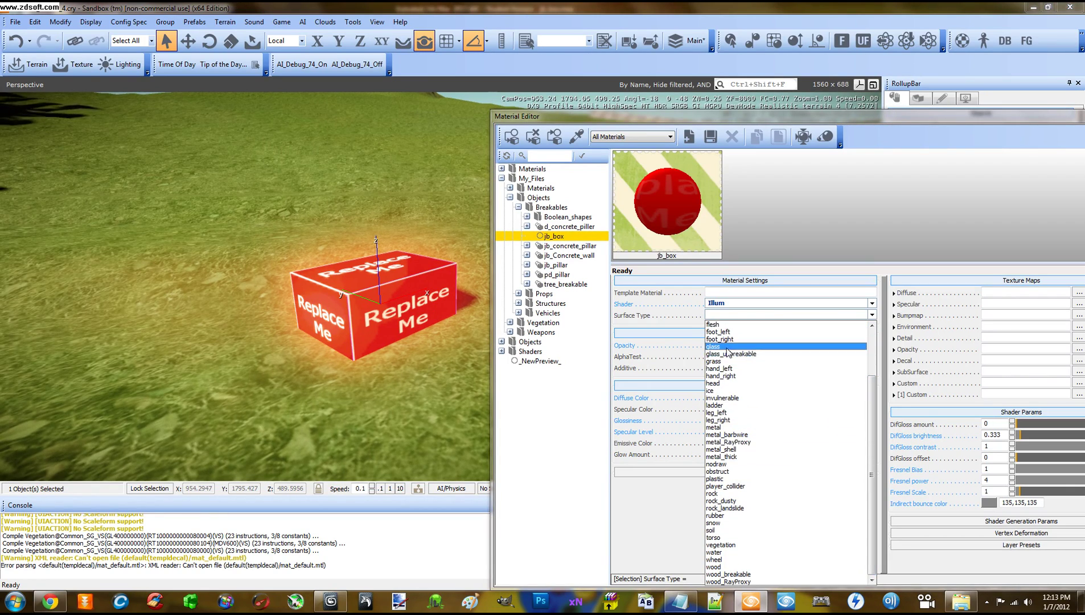
left_click(728, 568)
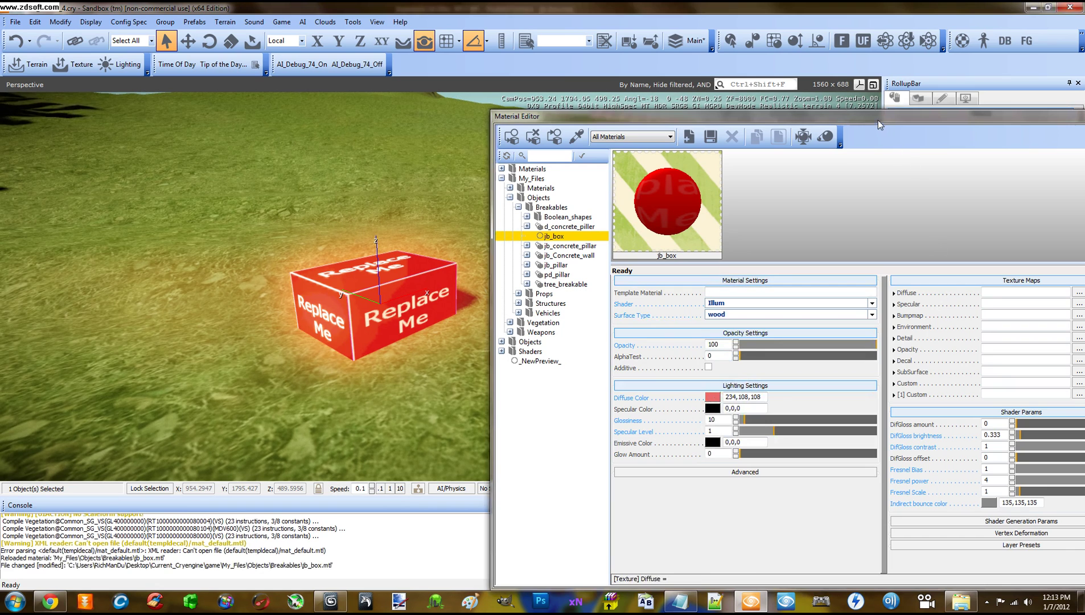
- Assign default_white.tif from the My_Files Textures folder as the jb_box material's diffuse map
left_click_drag(878, 121, 817, 117)
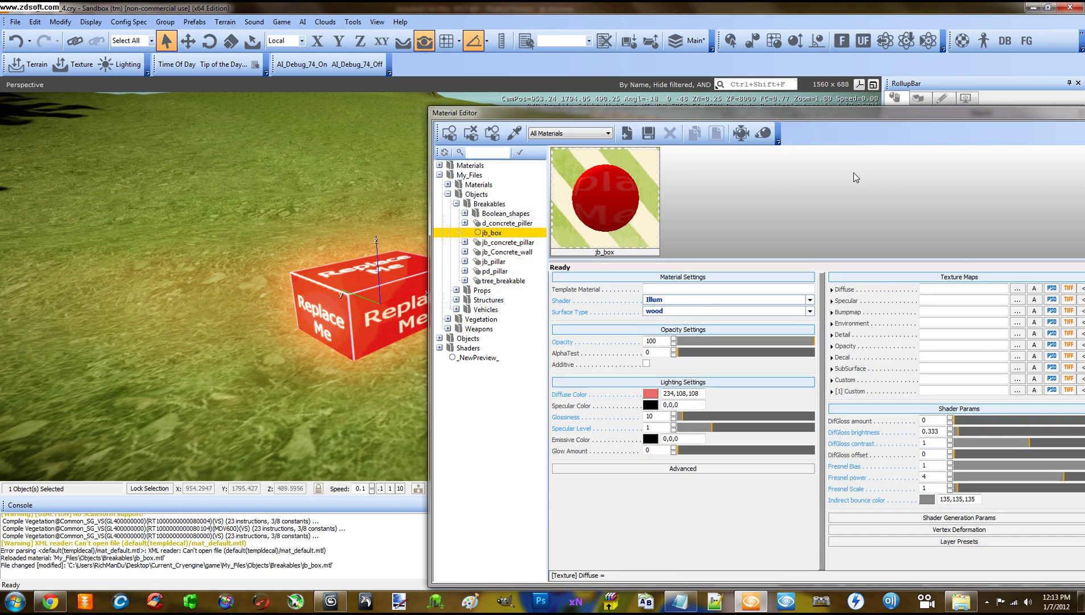
left_click(1018, 288)
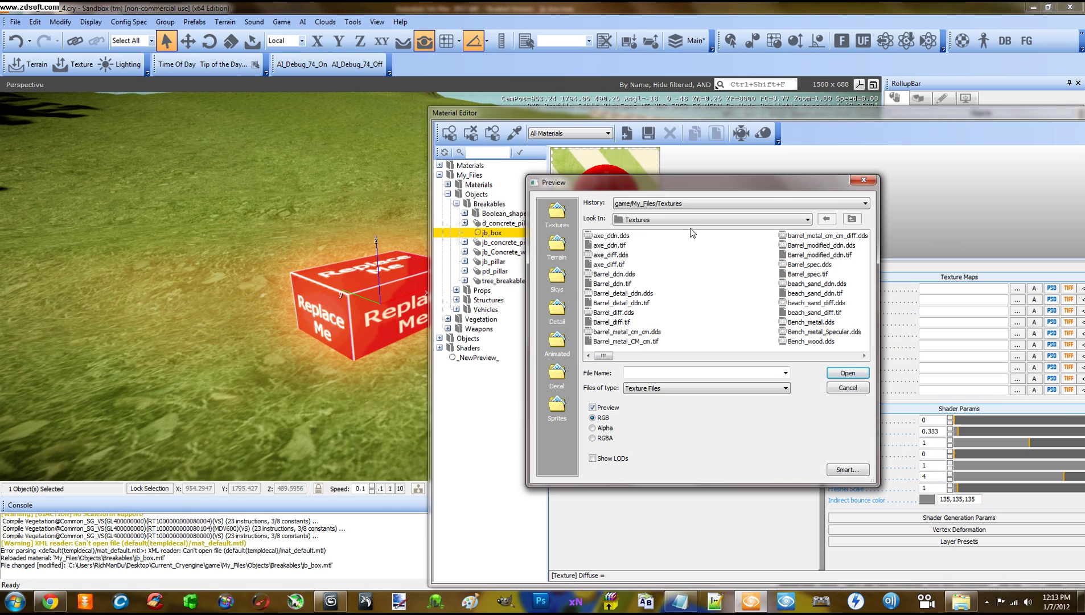
left_click(688, 204)
left_click(683, 213)
left_click_drag(607, 357, 679, 357)
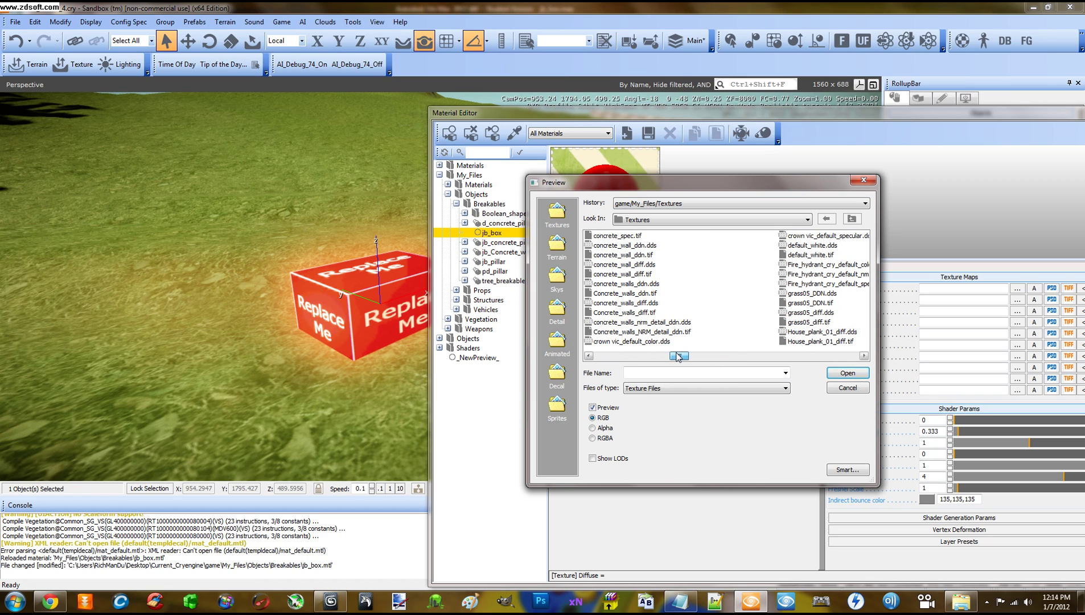
double_click(789, 258)
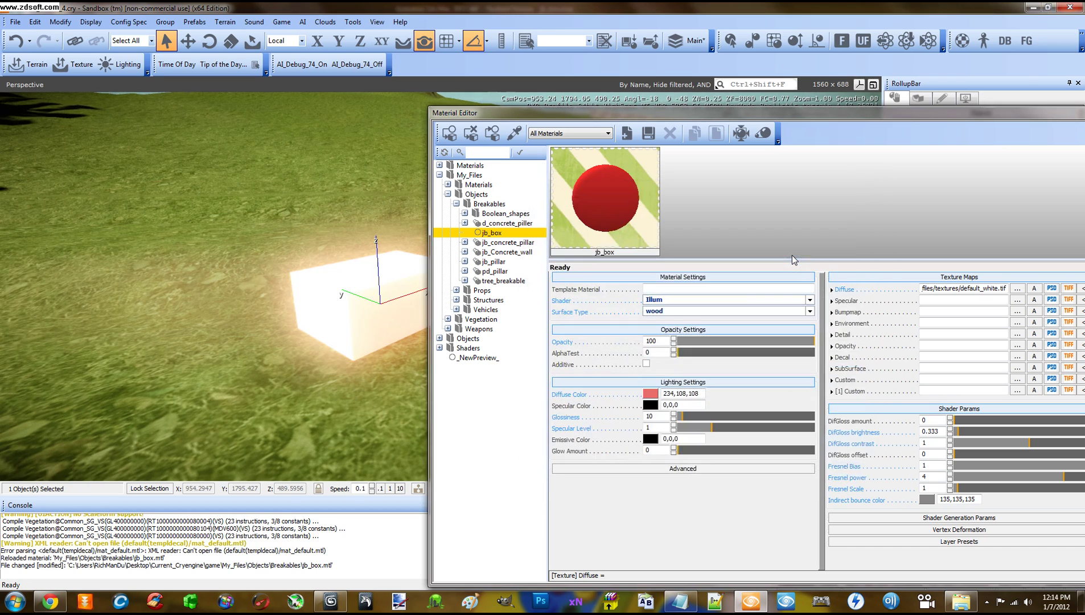
- Darken the jb_box material's diffuse color to a deep red of 54,7,7
left_click(650, 393)
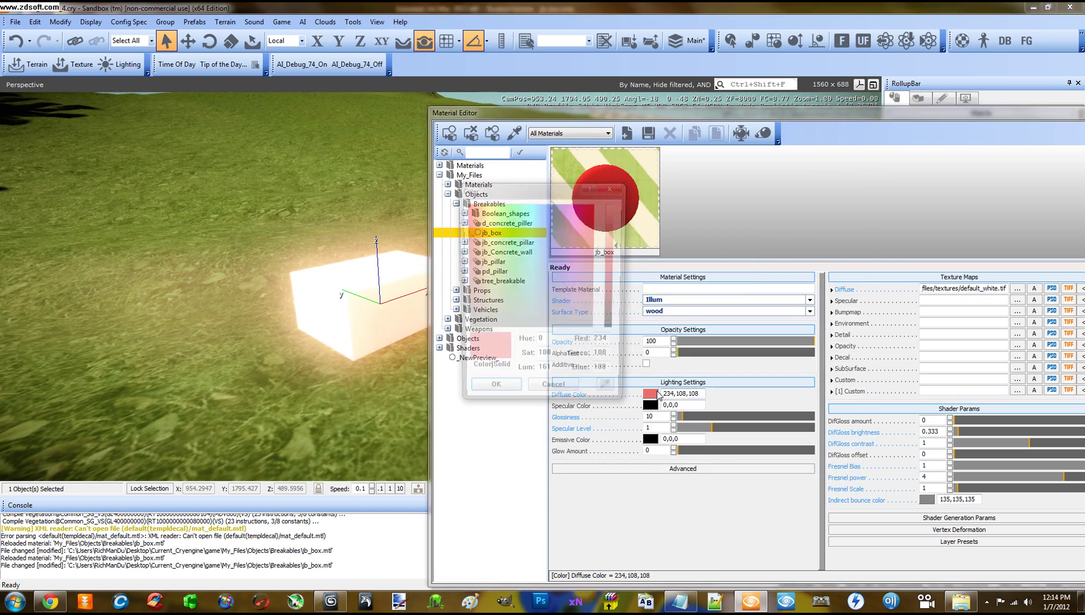
left_click_drag(619, 248, 615, 329)
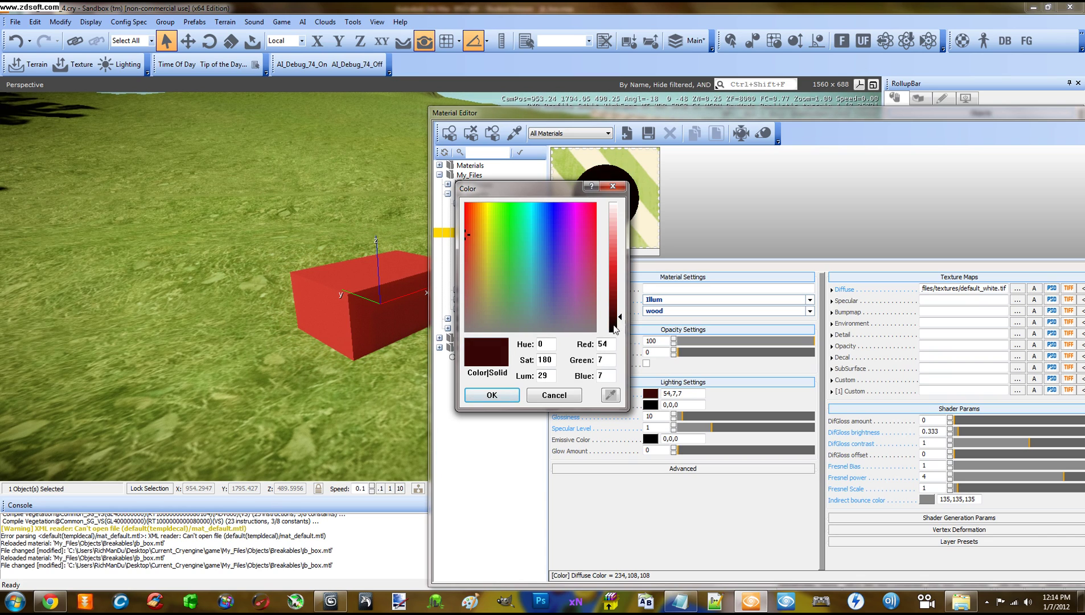
left_click(499, 397)
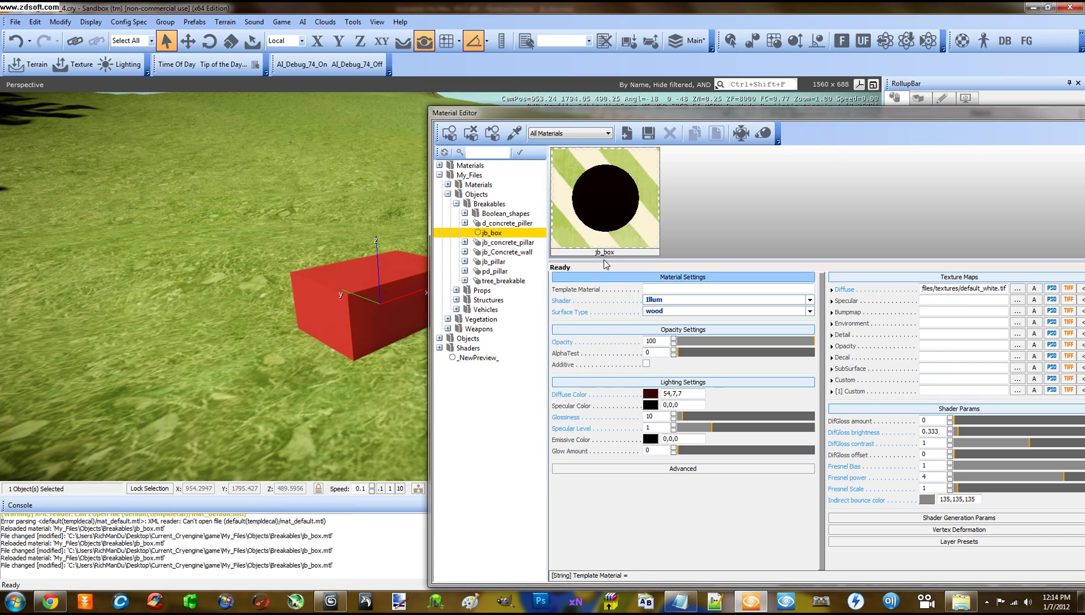
- Set the jb_box material's specular color to mid grey, 128,128,128
left_click(650, 394)
left_click_drag(622, 294, 622, 275)
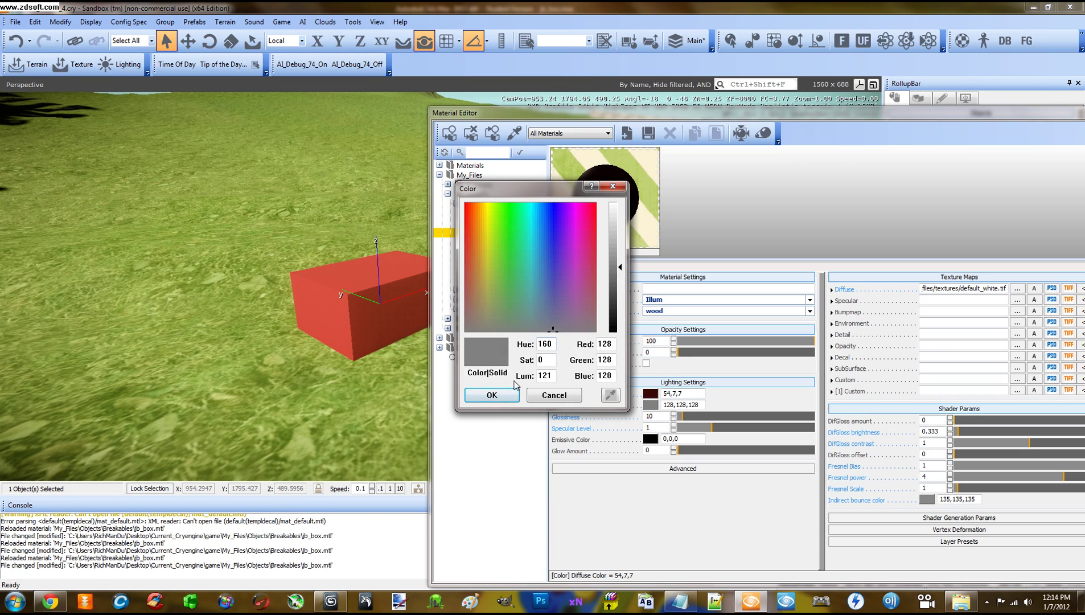
left_click(492, 395)
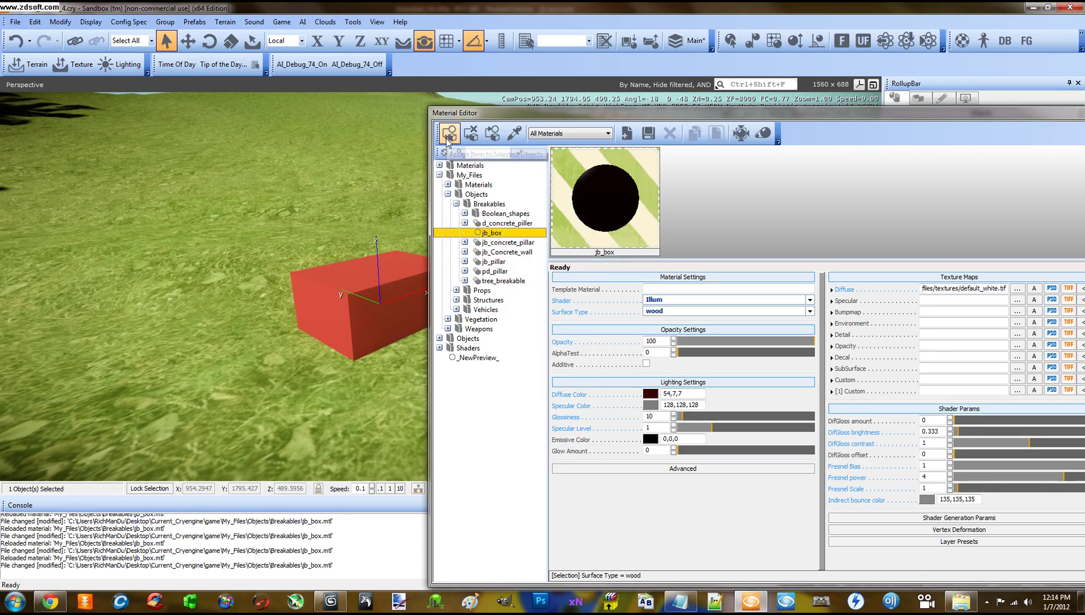
- Close the Material Editor and deselect the box in the level
left_click_drag(782, 115, 538, 145)
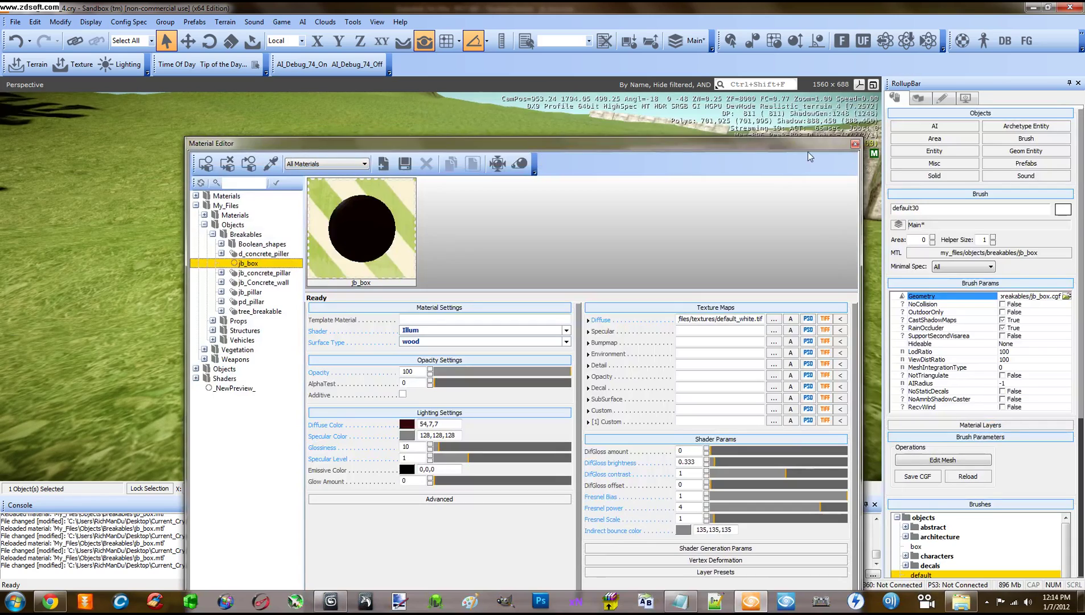
left_click(856, 143)
left_click(685, 258)
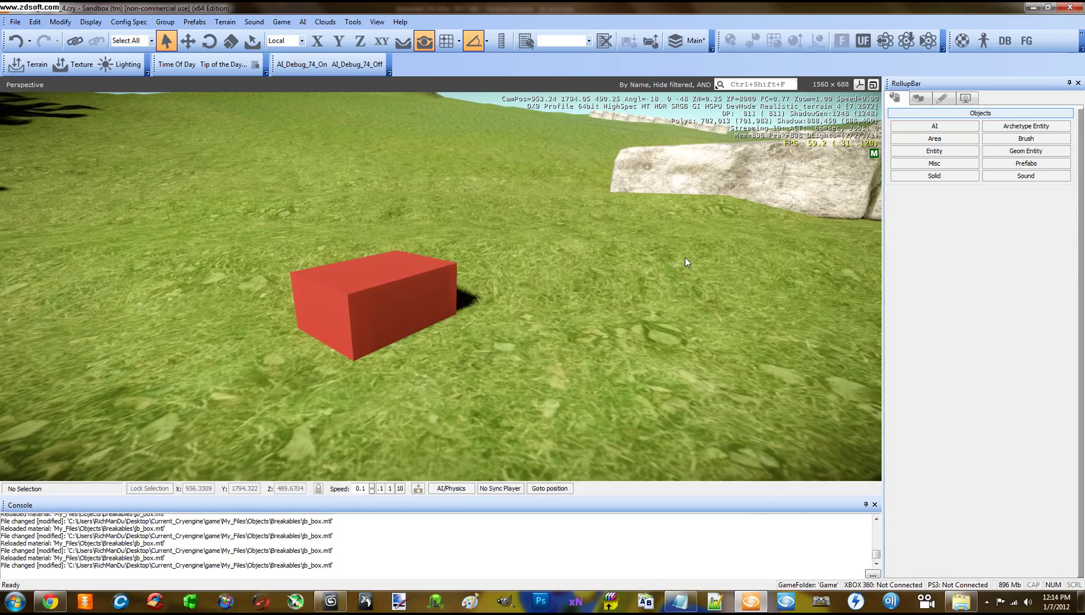
left_click(353, 23)
left_click(364, 30)
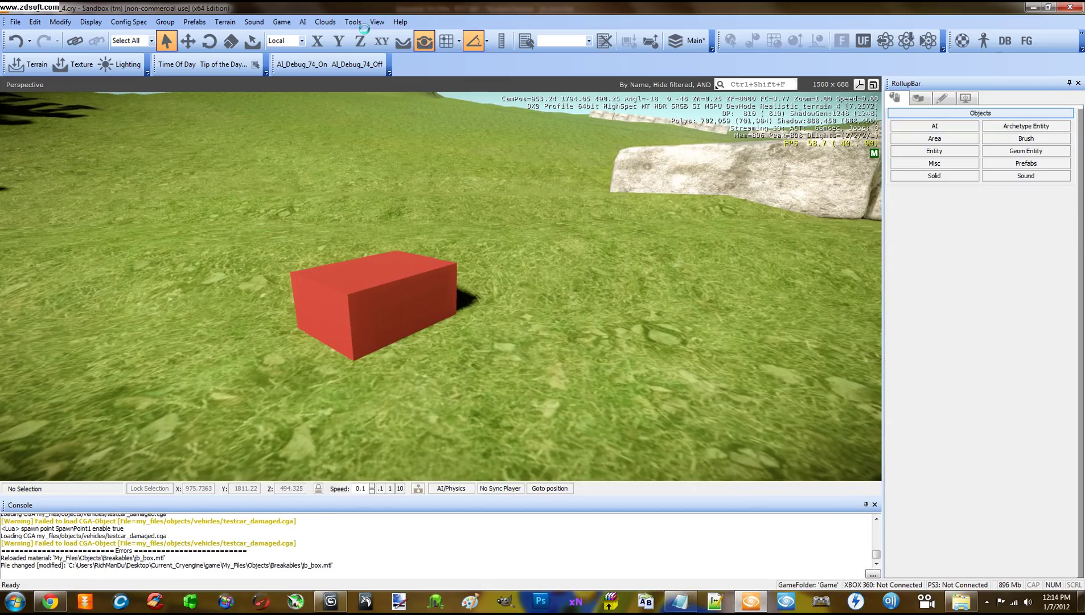
- Enter game mode and shoot the red box repeatedly from several sides to test how its joints break
key("ctrl+g")
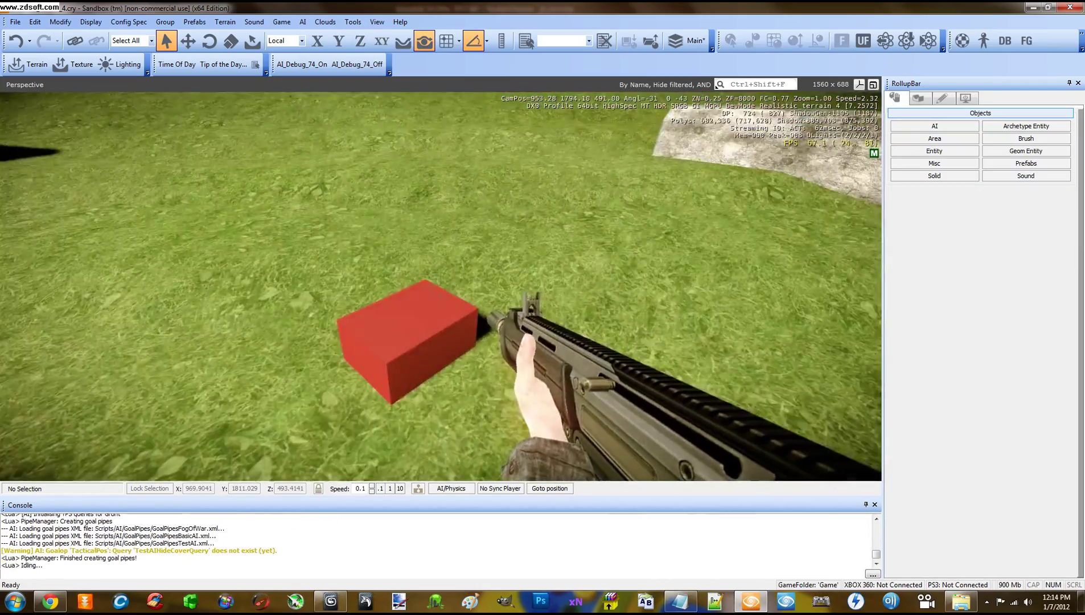
left_click(441, 286)
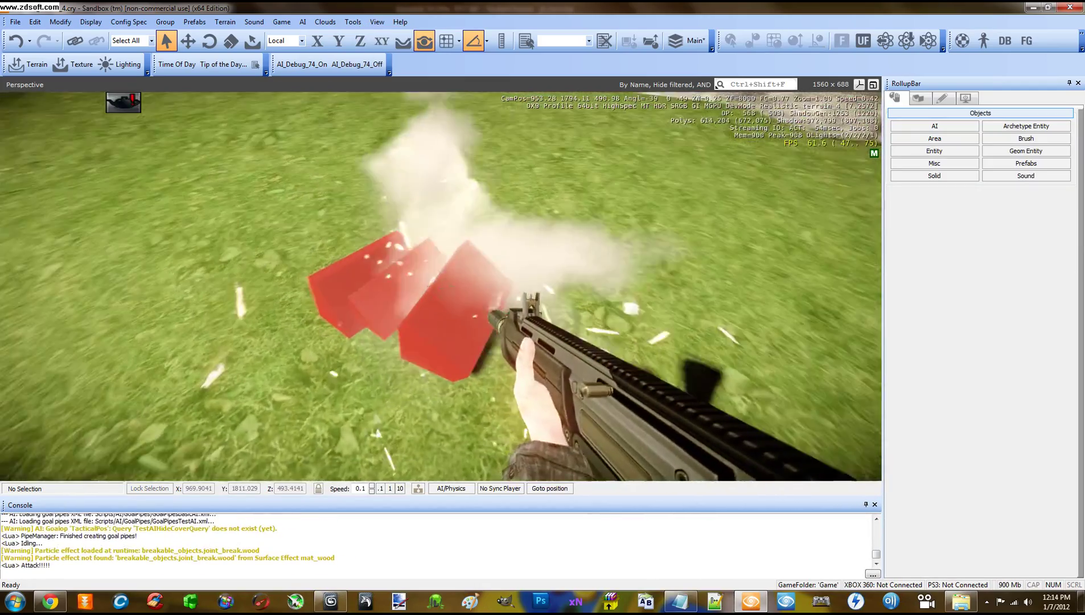
key("a")
left_click(441, 286)
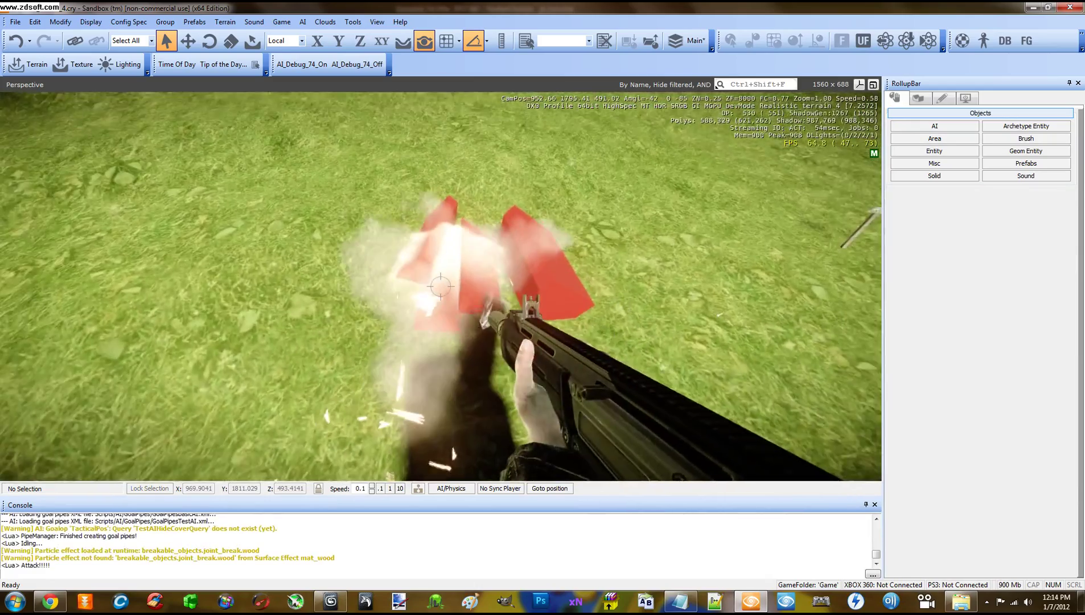
left_click(441, 286)
left_click(441, 286)
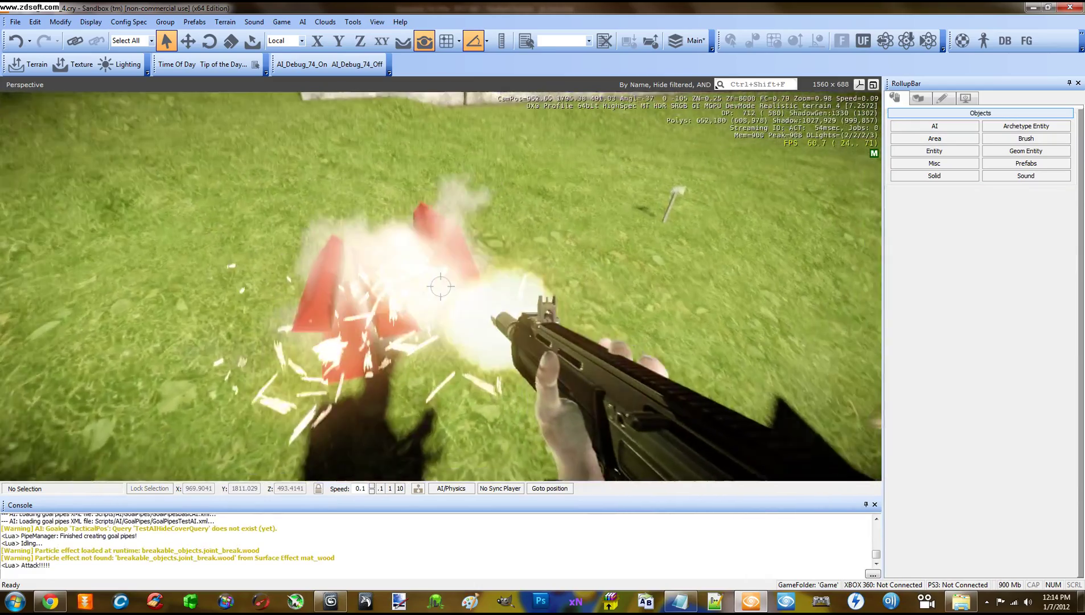
left_click(441, 286)
key("s")
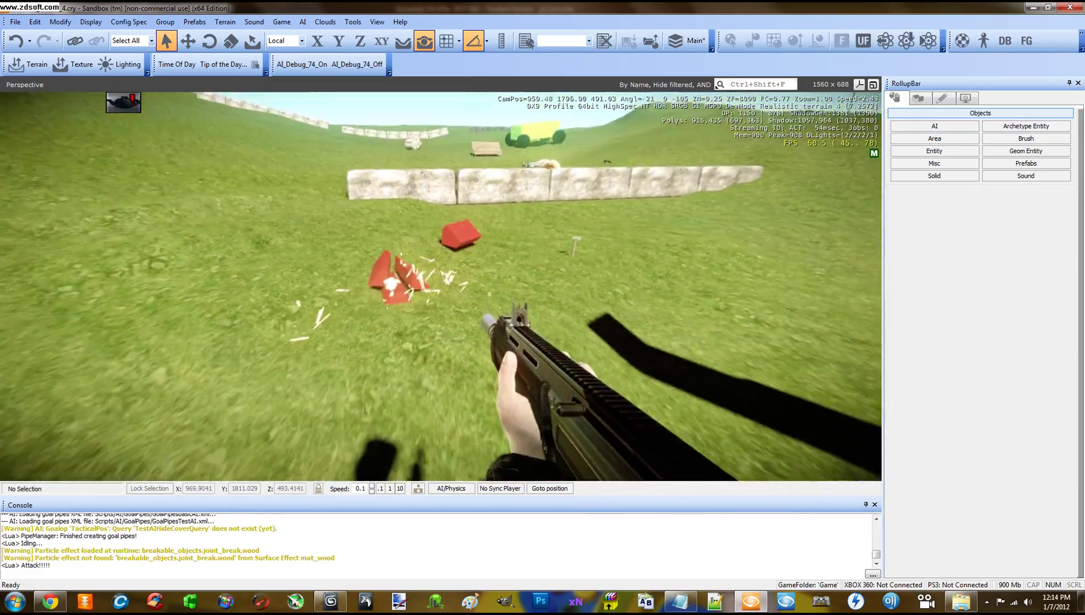
left_click(441, 287)
- Throw a grenade at the broken box pieces and walk up to the remains
key("g")
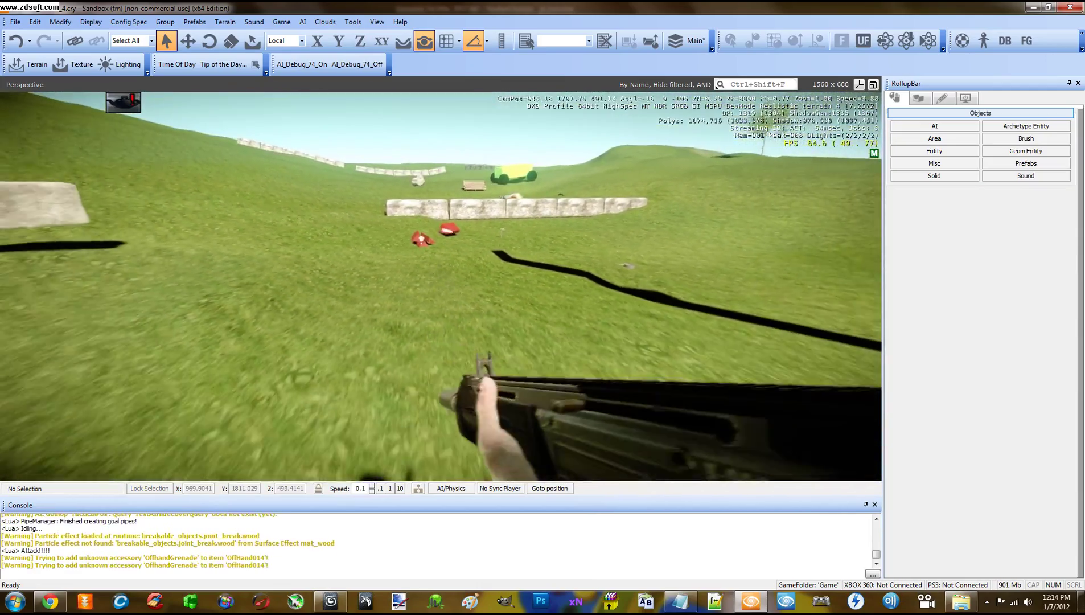
key("w")
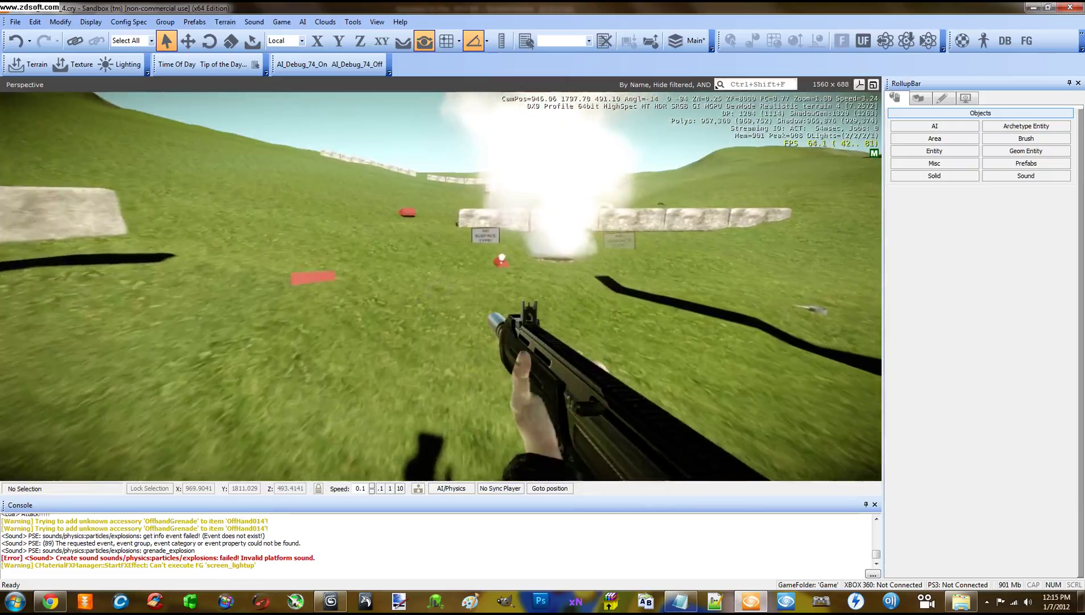
key("w")
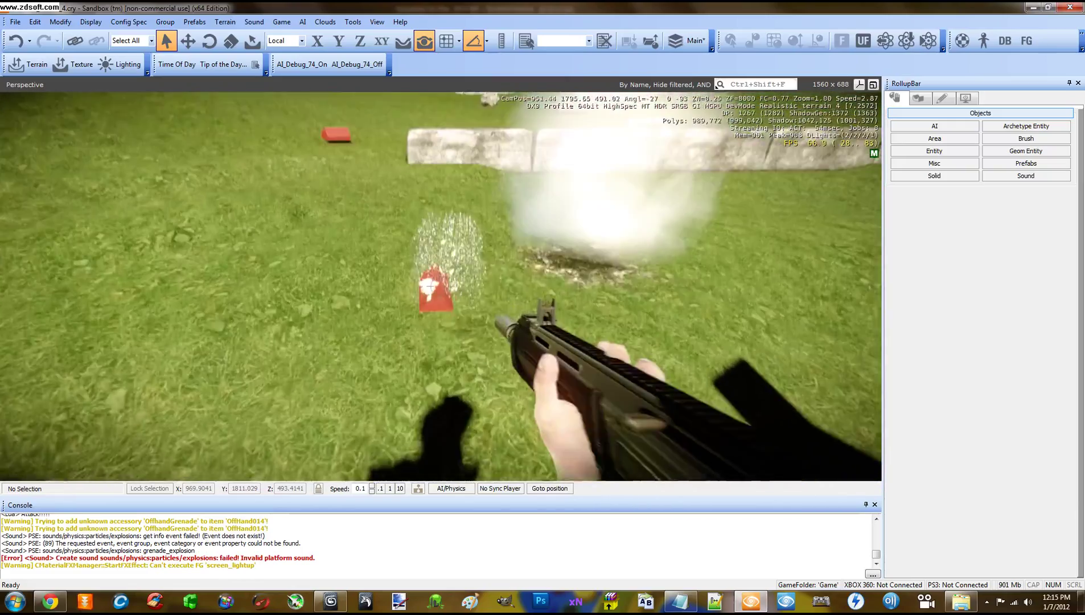
- Reload the rifle, fire at the remaining box pieces, back away and exit game mode
key("r")
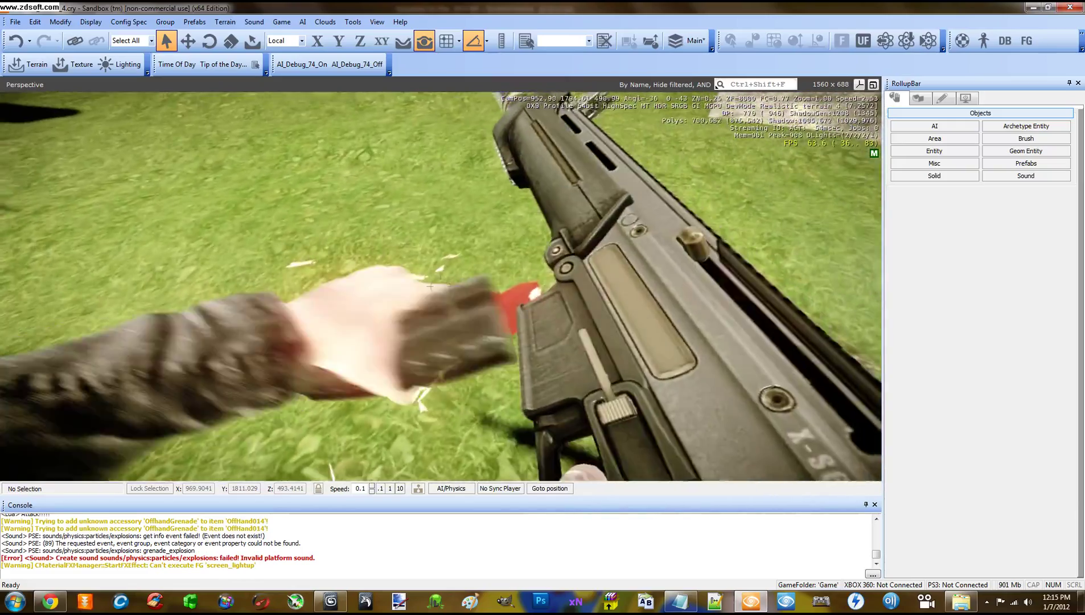
left_click(431, 286)
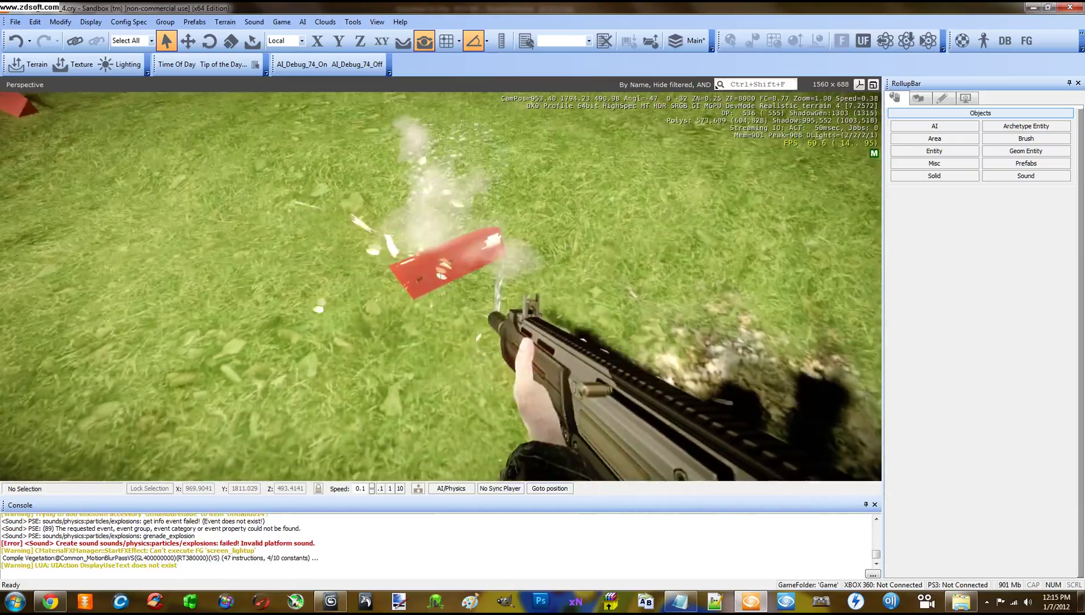
left_click(441, 287)
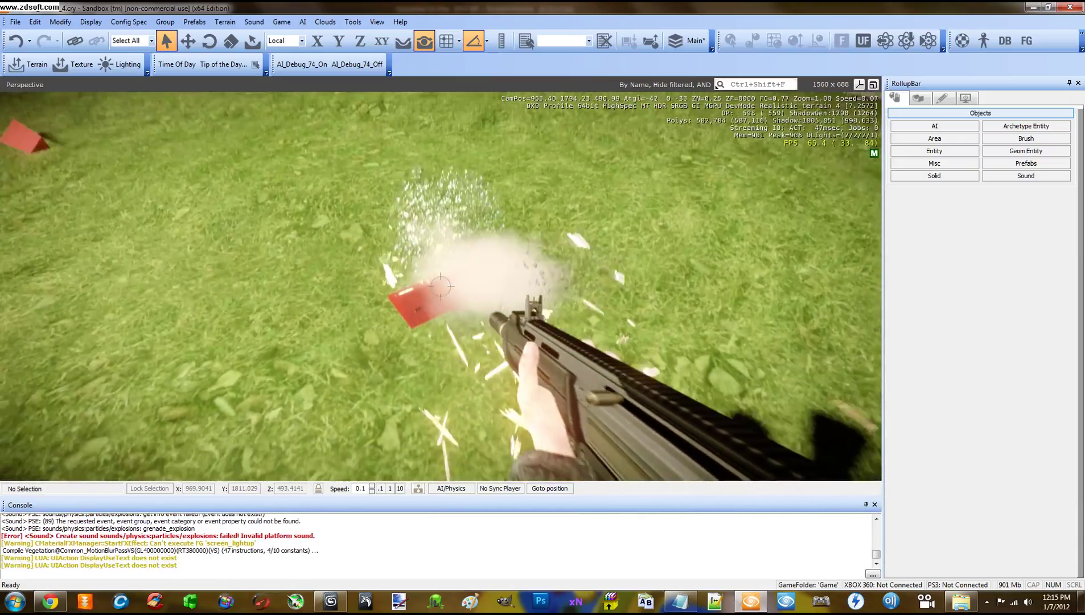
left_click(440, 286)
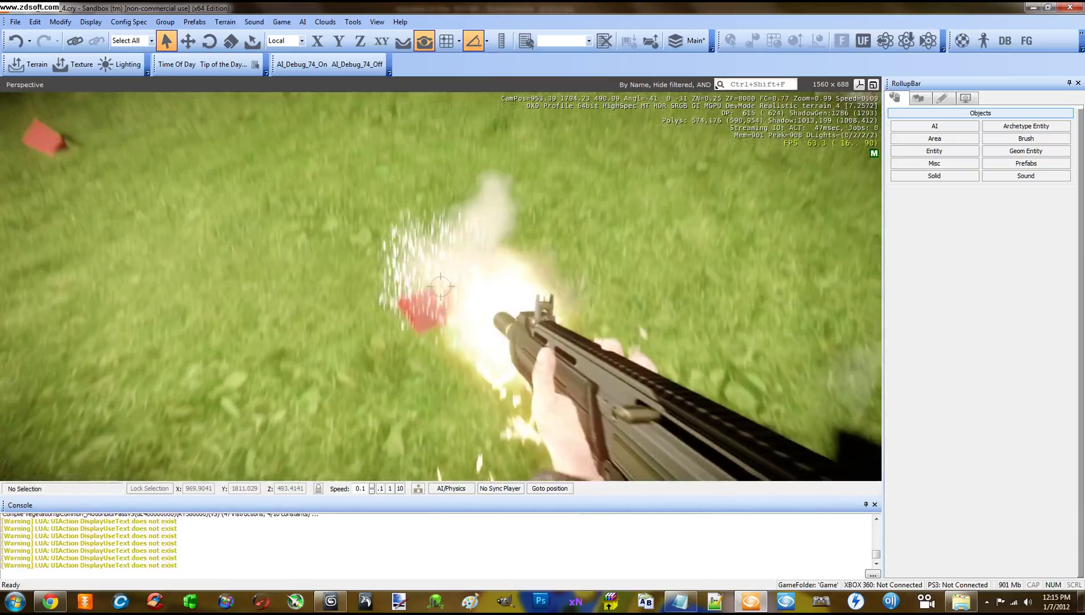
left_click(440, 286)
key("s")
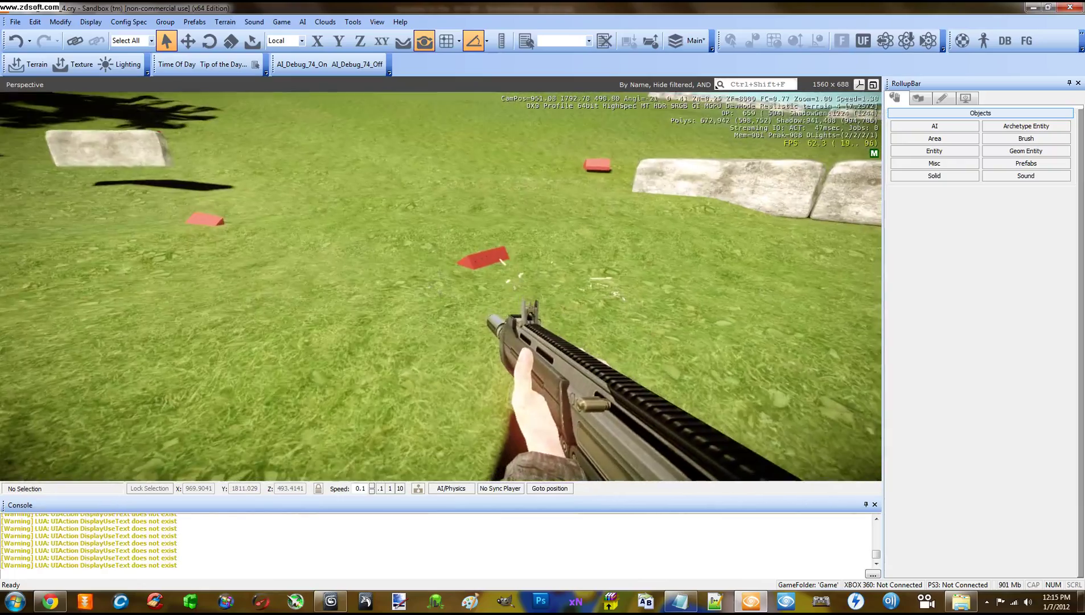
key("Escape")
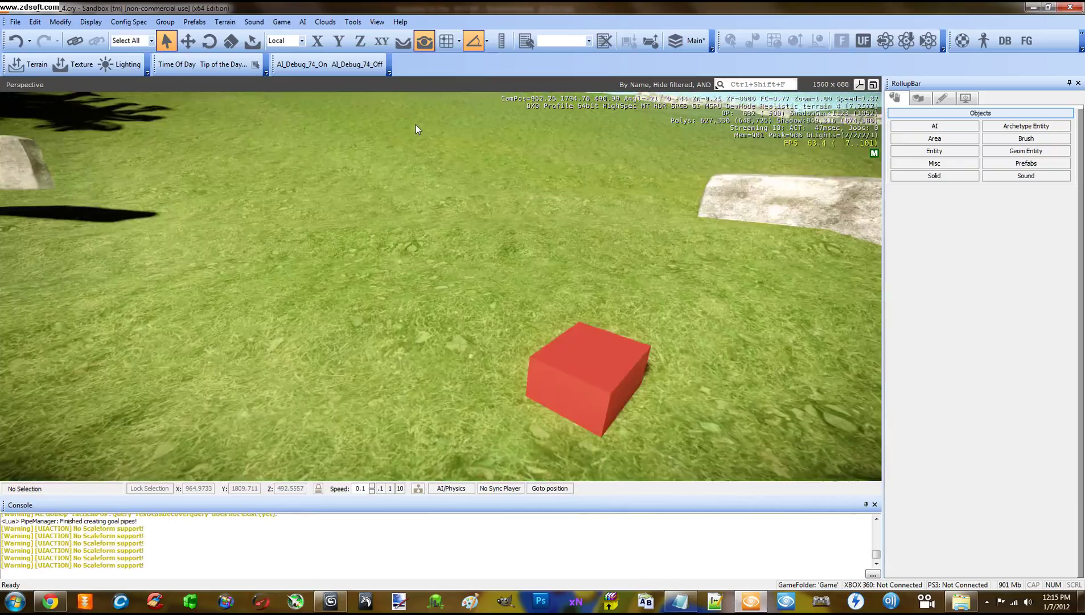
- Play the level again, shoot the intact box apart and return to the editor
key("ctrl+g")
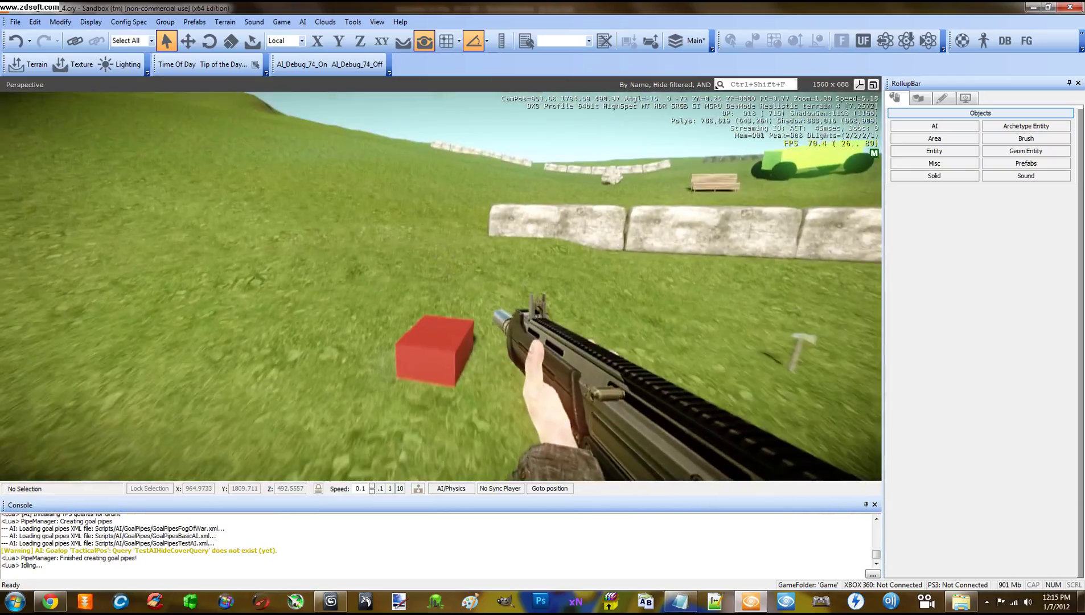
left_click(441, 280)
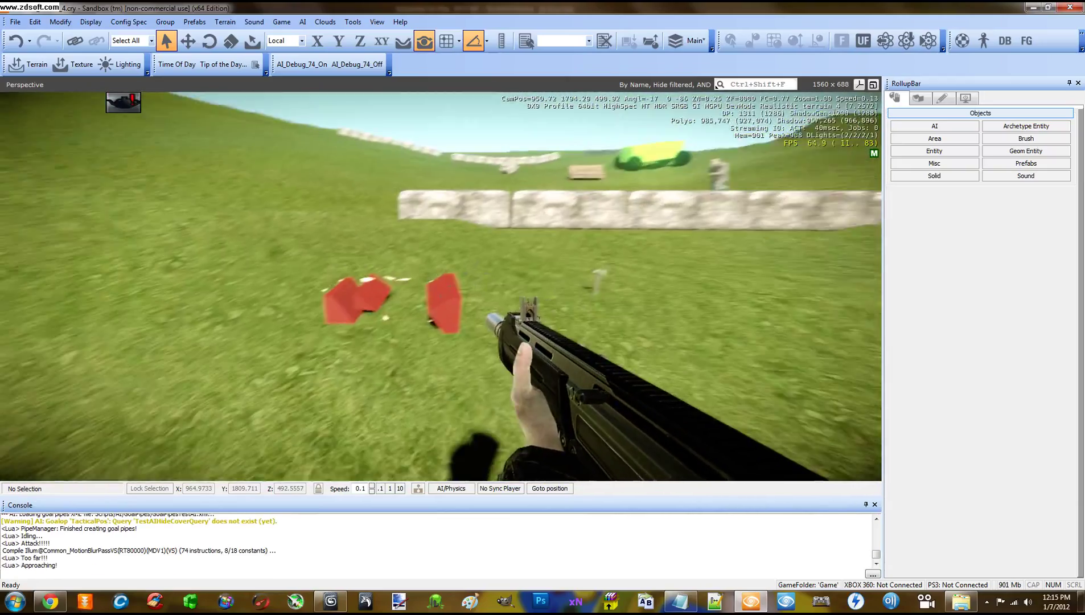
left_click(440, 286)
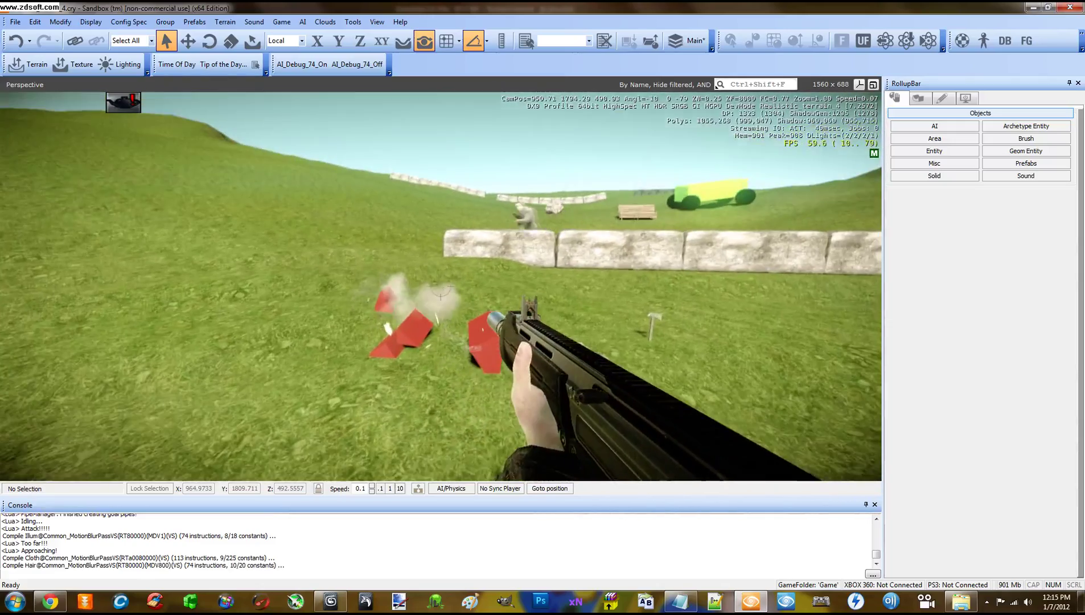
key("Escape")
- Restart game mode from a new viewpoint beside the stone wall
mouse_move(450, 177)
right_mouse_down()
mouse_move(462, 172)
mouse_move(451, 180)
right_mouse_up()
key("w")
key("ctrl+g")
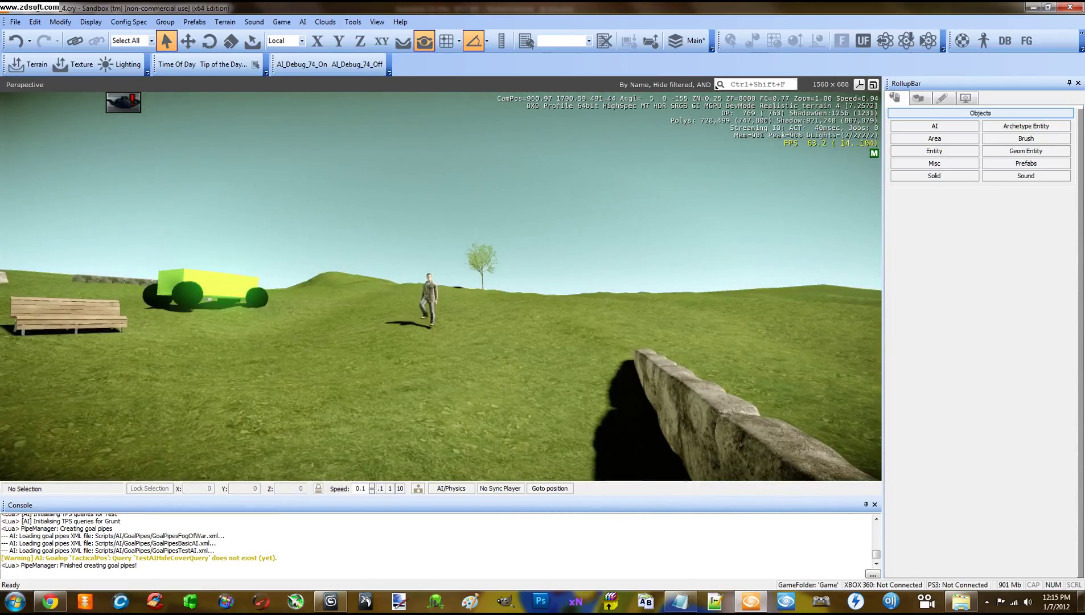